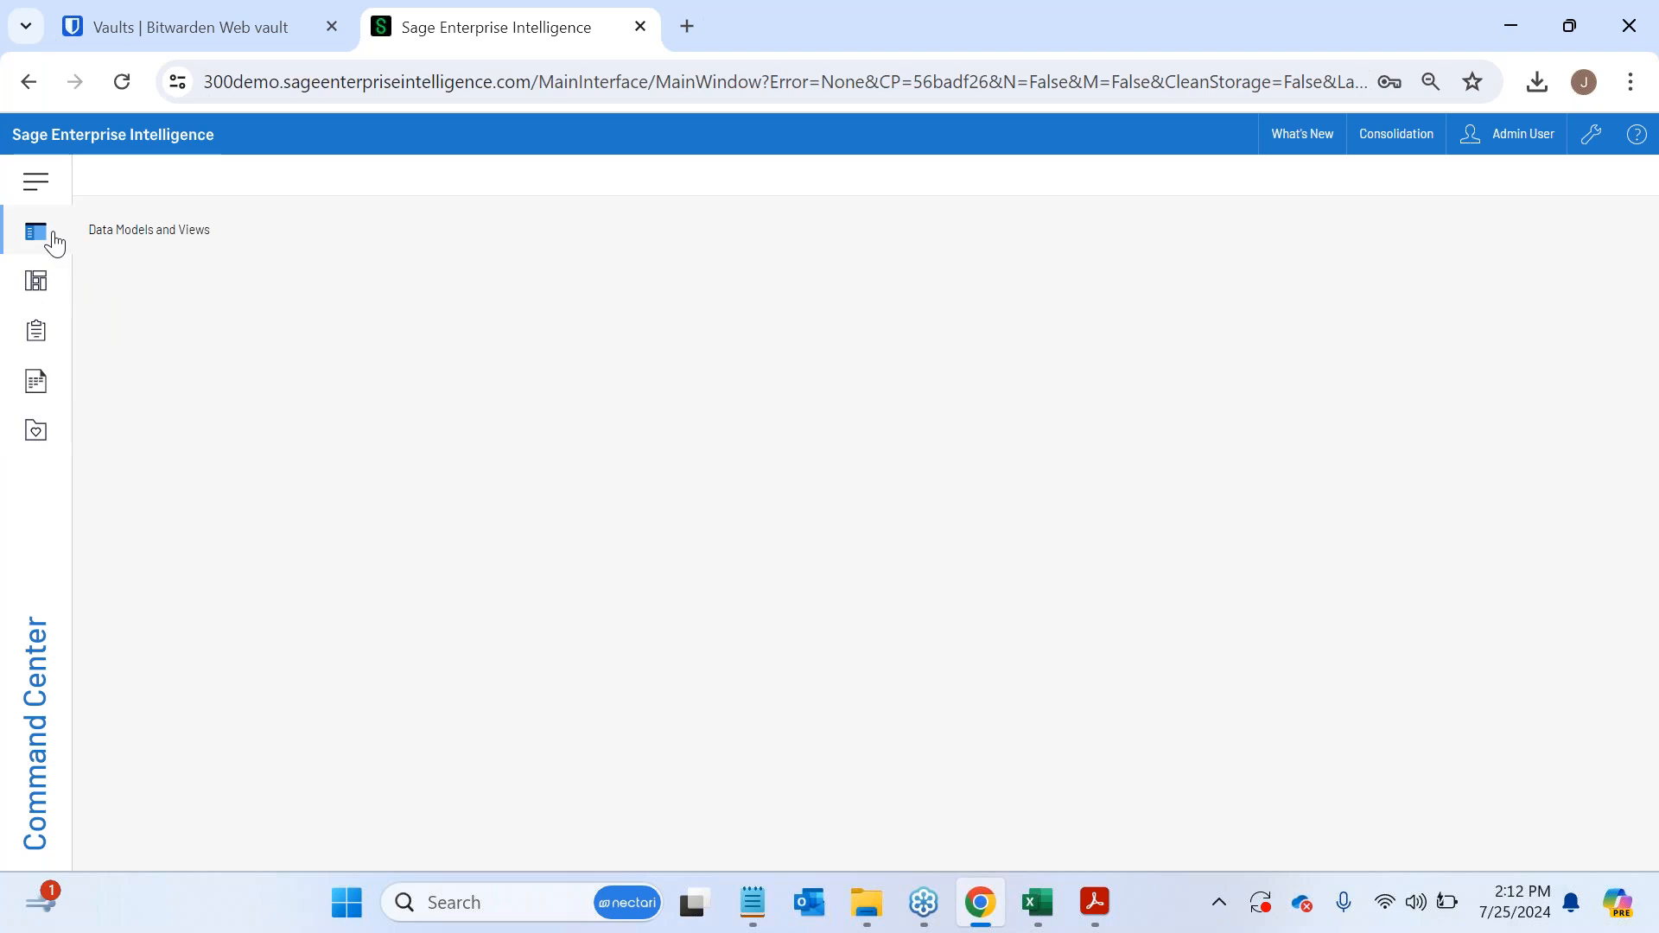
- Open the Data Models and Views list and expand the Accounts Payable and Accounts Receivable folders under Sage 300
left_click(54, 243)
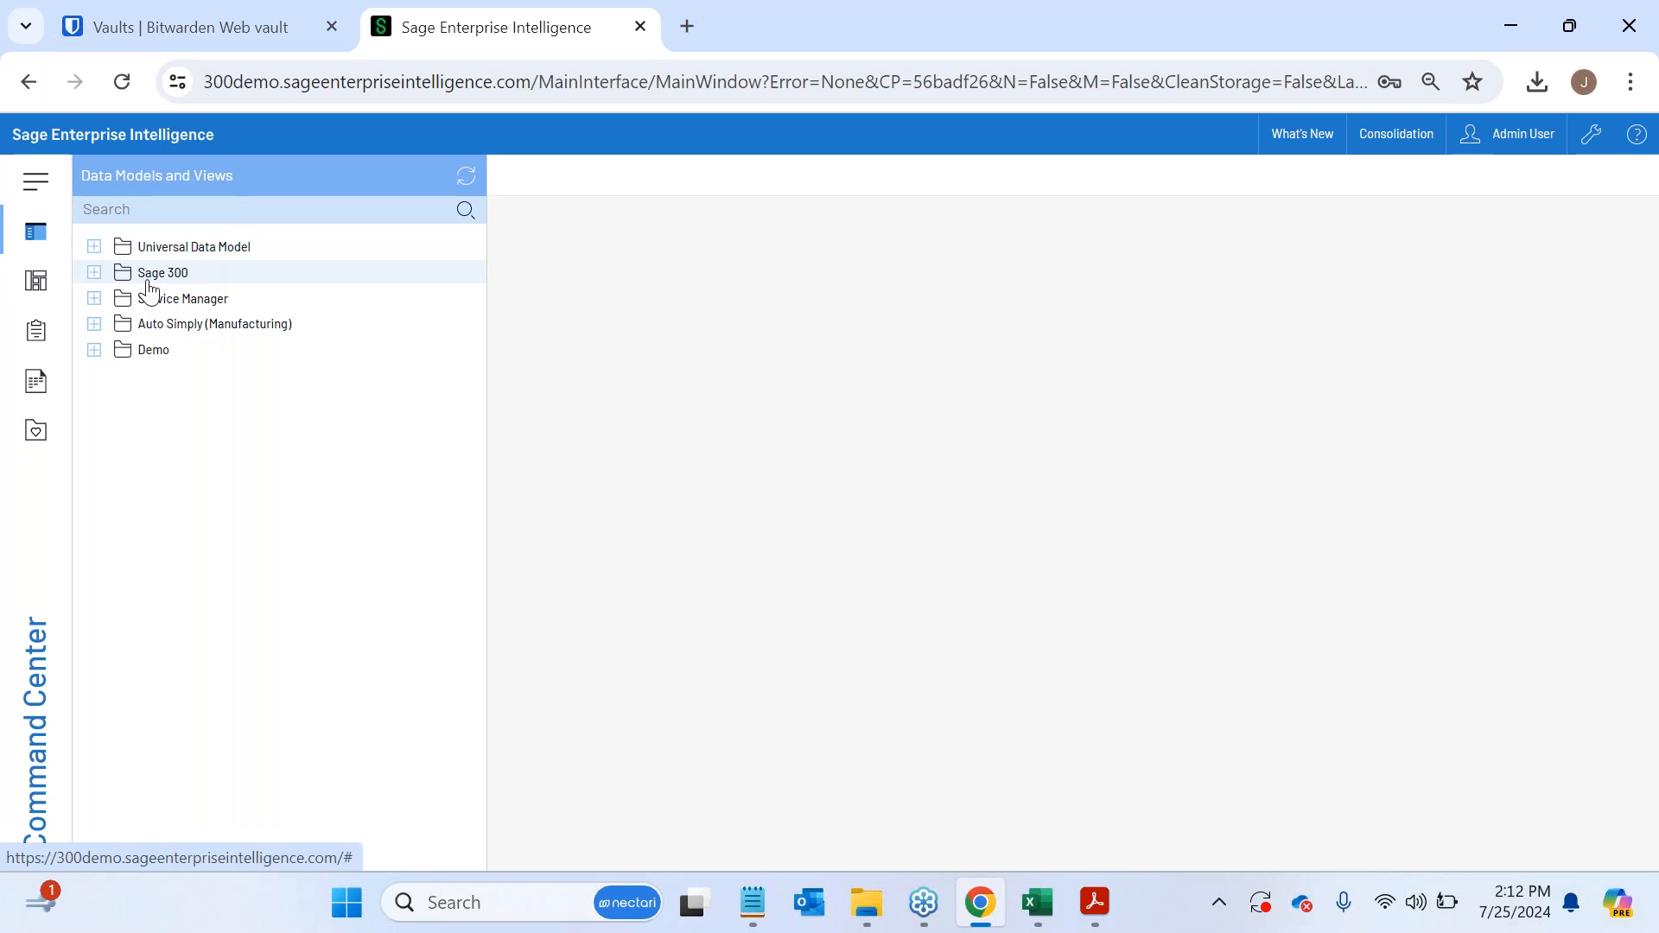
left_click(94, 275)
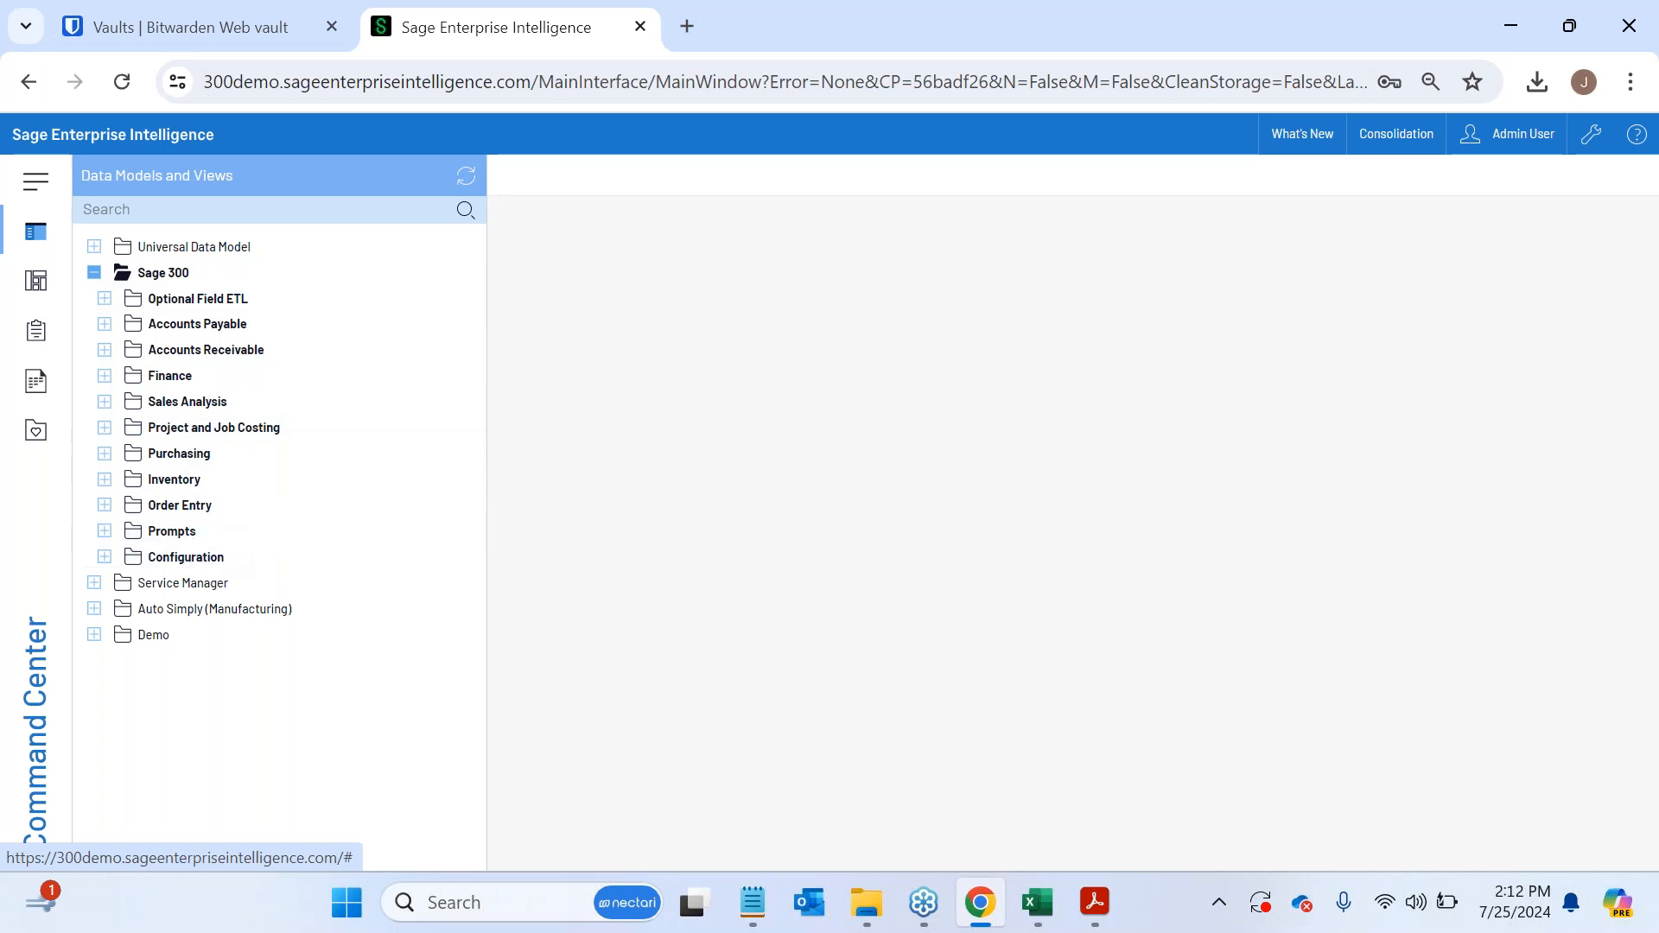
left_click(104, 325)
left_click(102, 508)
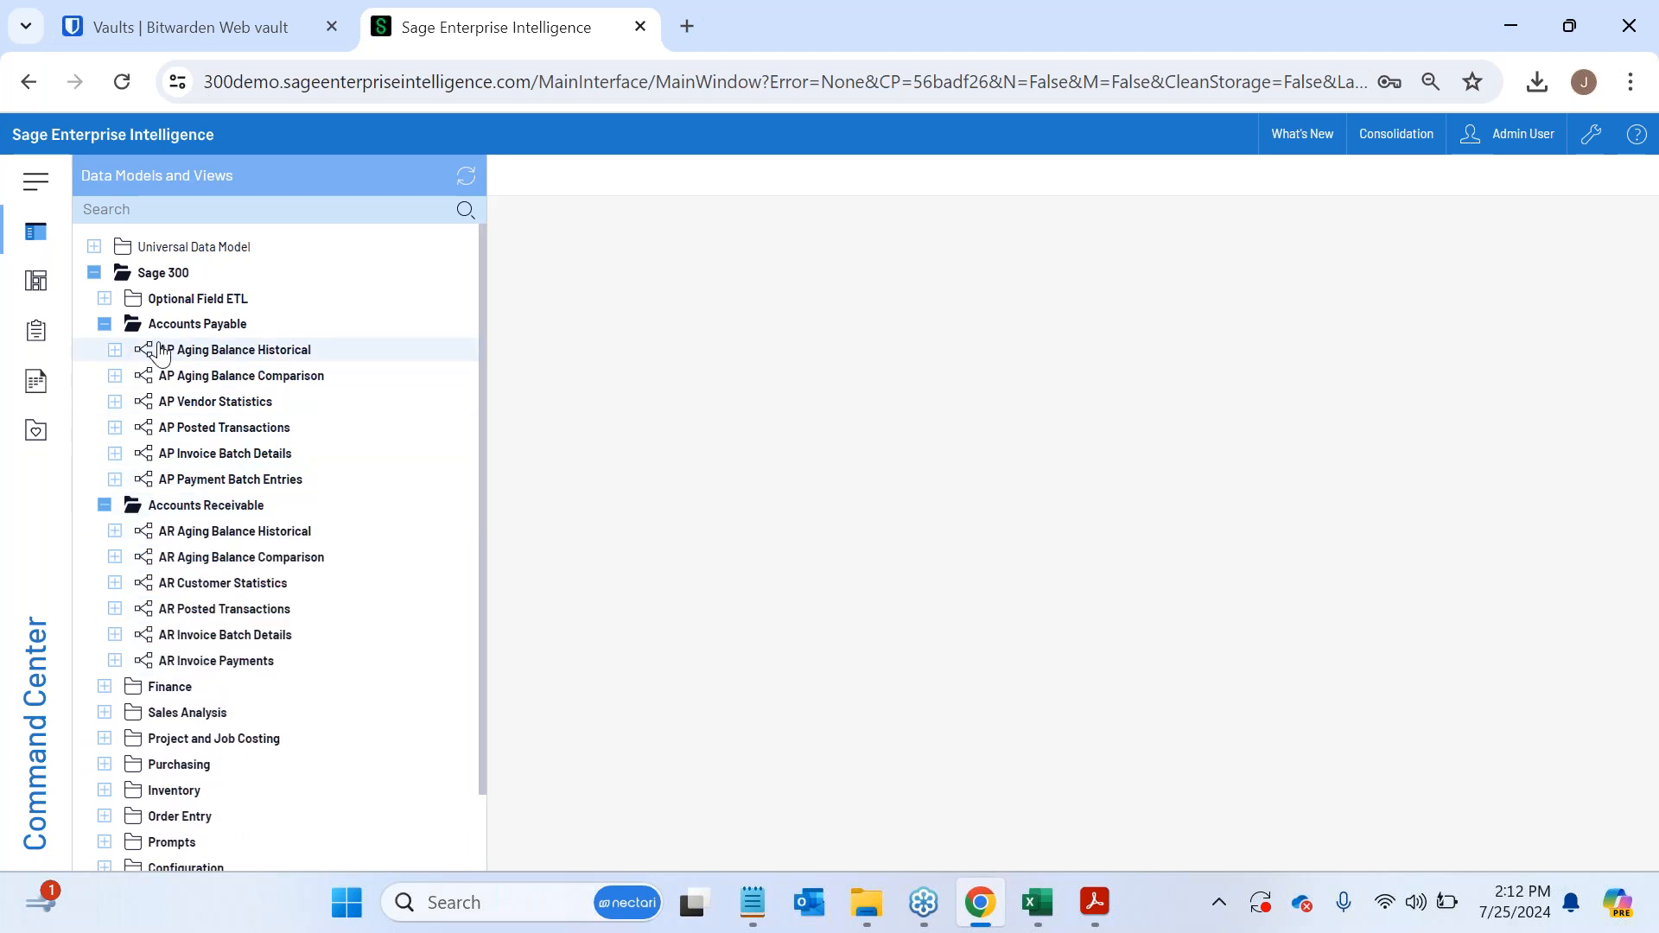
- Examine the views under AP Vendor Statistics, AP Posted Transactions and AP Aging Balance Comparison, and collapse the Accounts Payable and Accounts Receivable folders
left_click(115, 401)
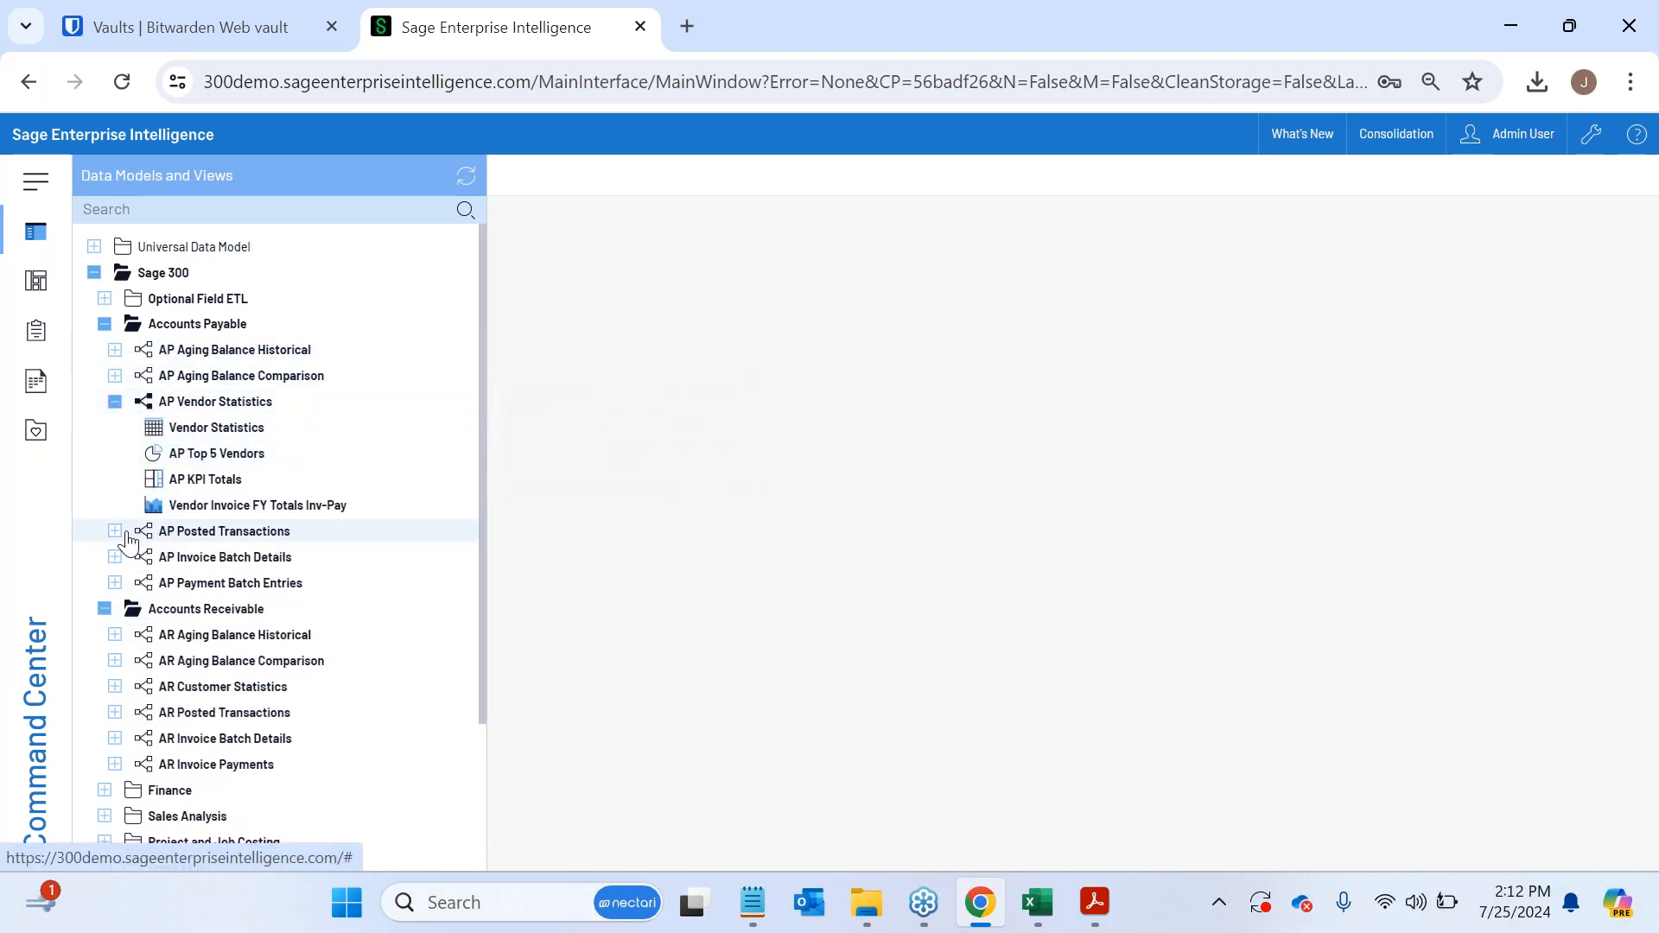
left_click(116, 532)
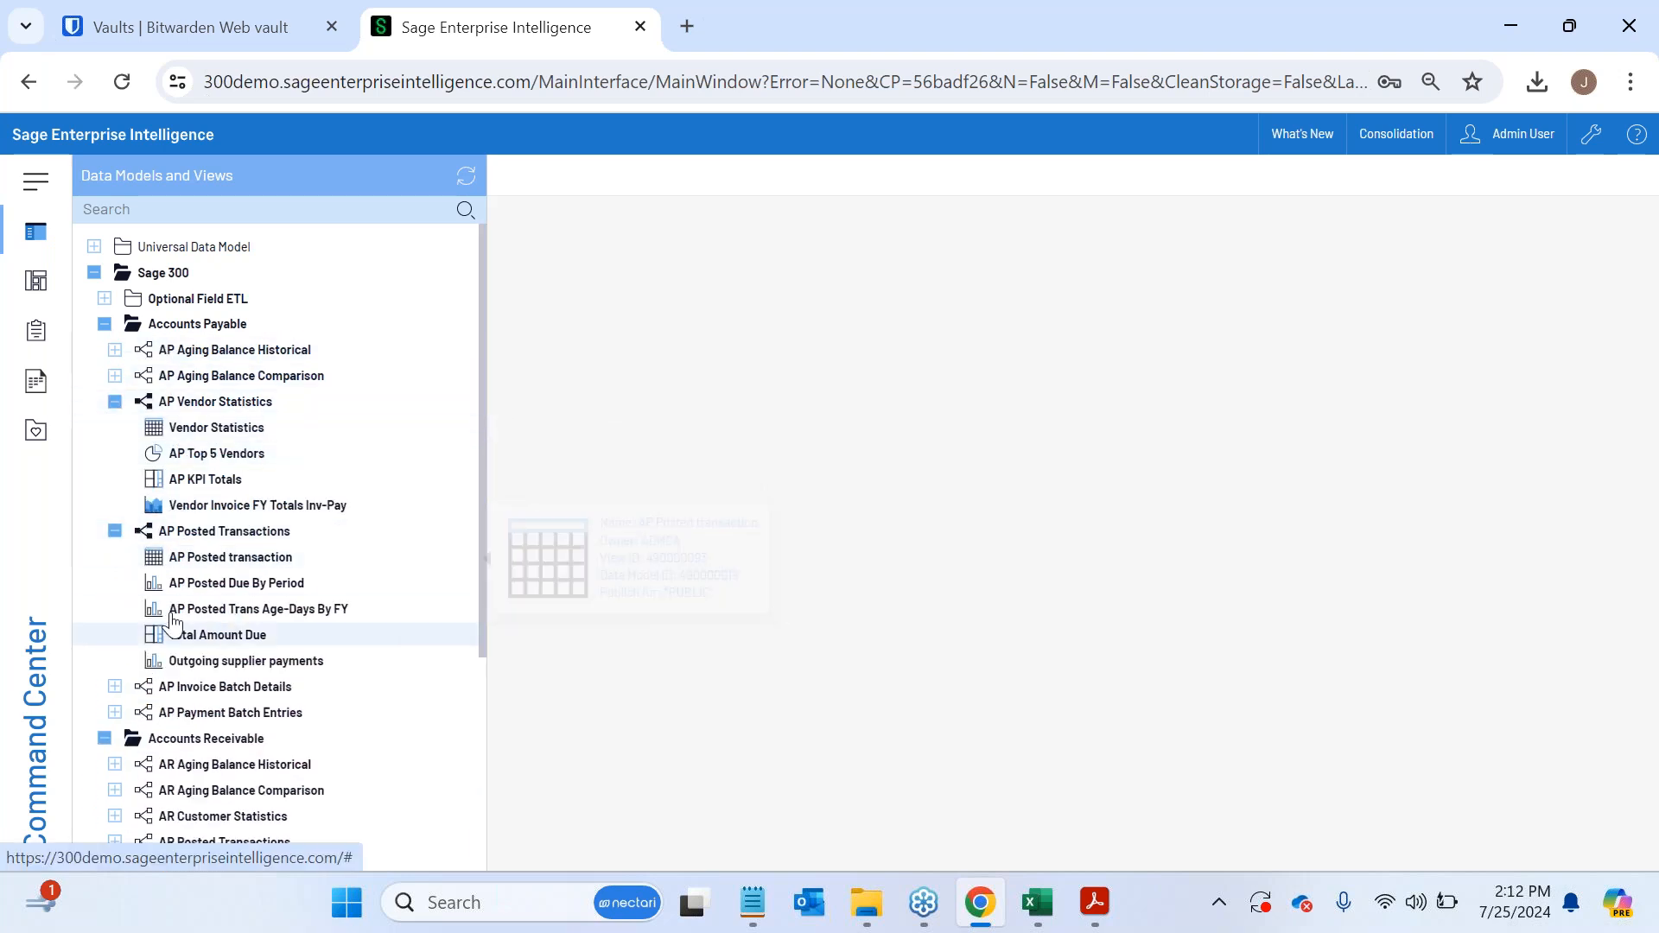
left_click(115, 375)
scroll(216, 445, "down", 3)
mouse_move(246, 466)
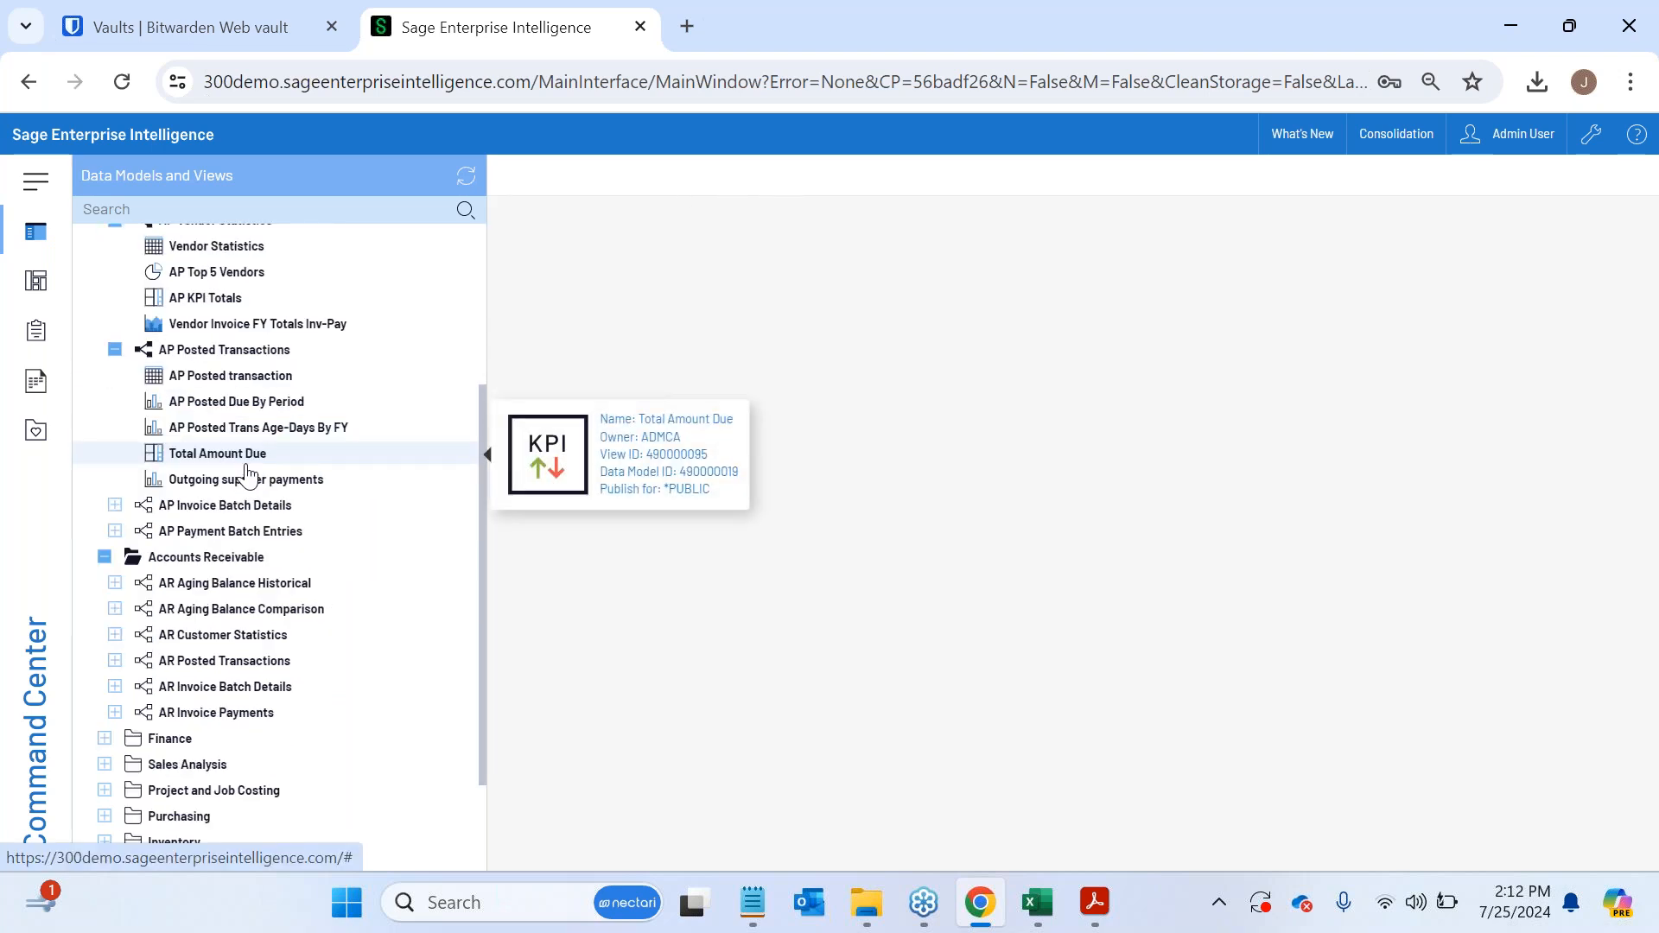
scroll(249, 475, "up", 3)
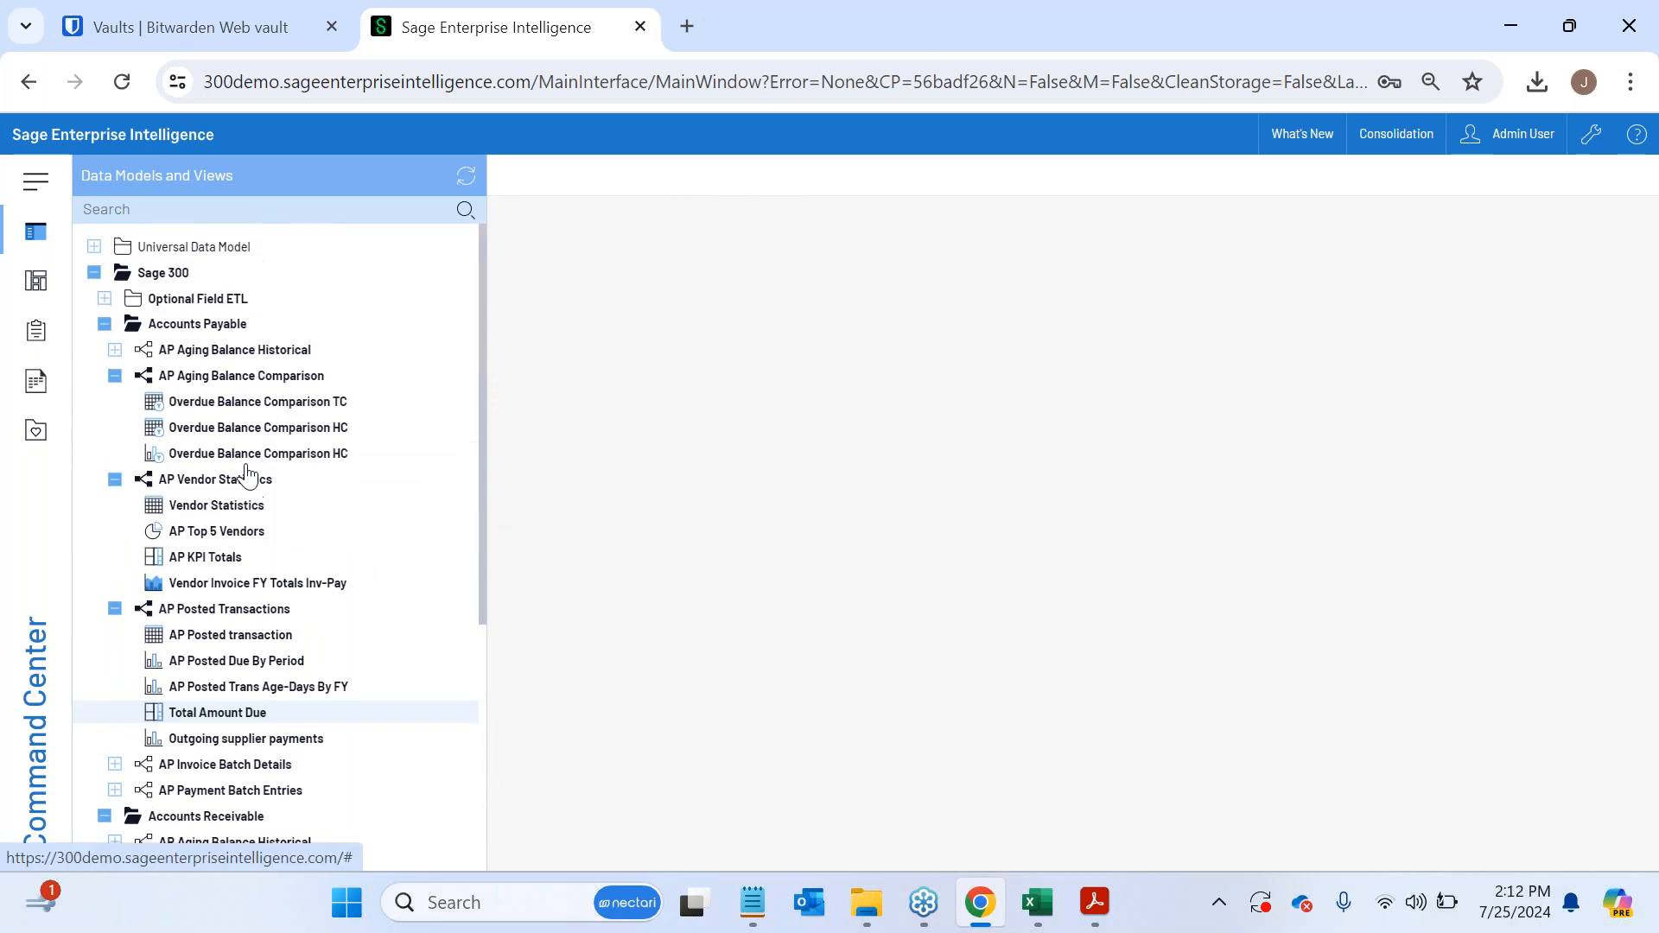
left_click(105, 324)
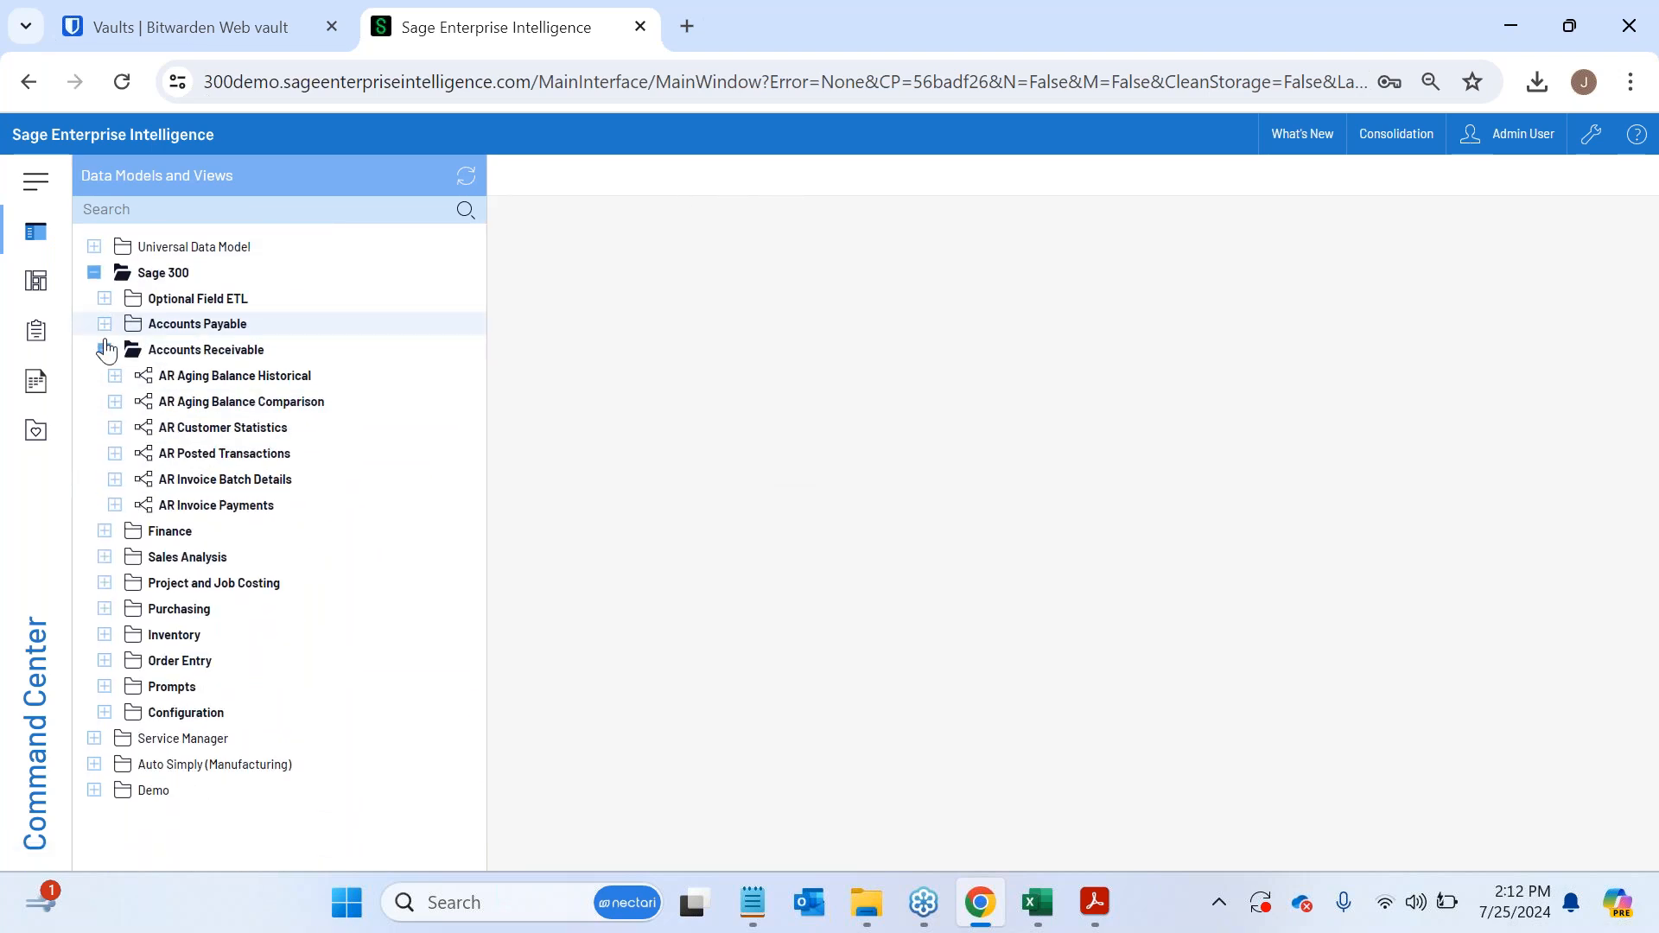
left_click(103, 350)
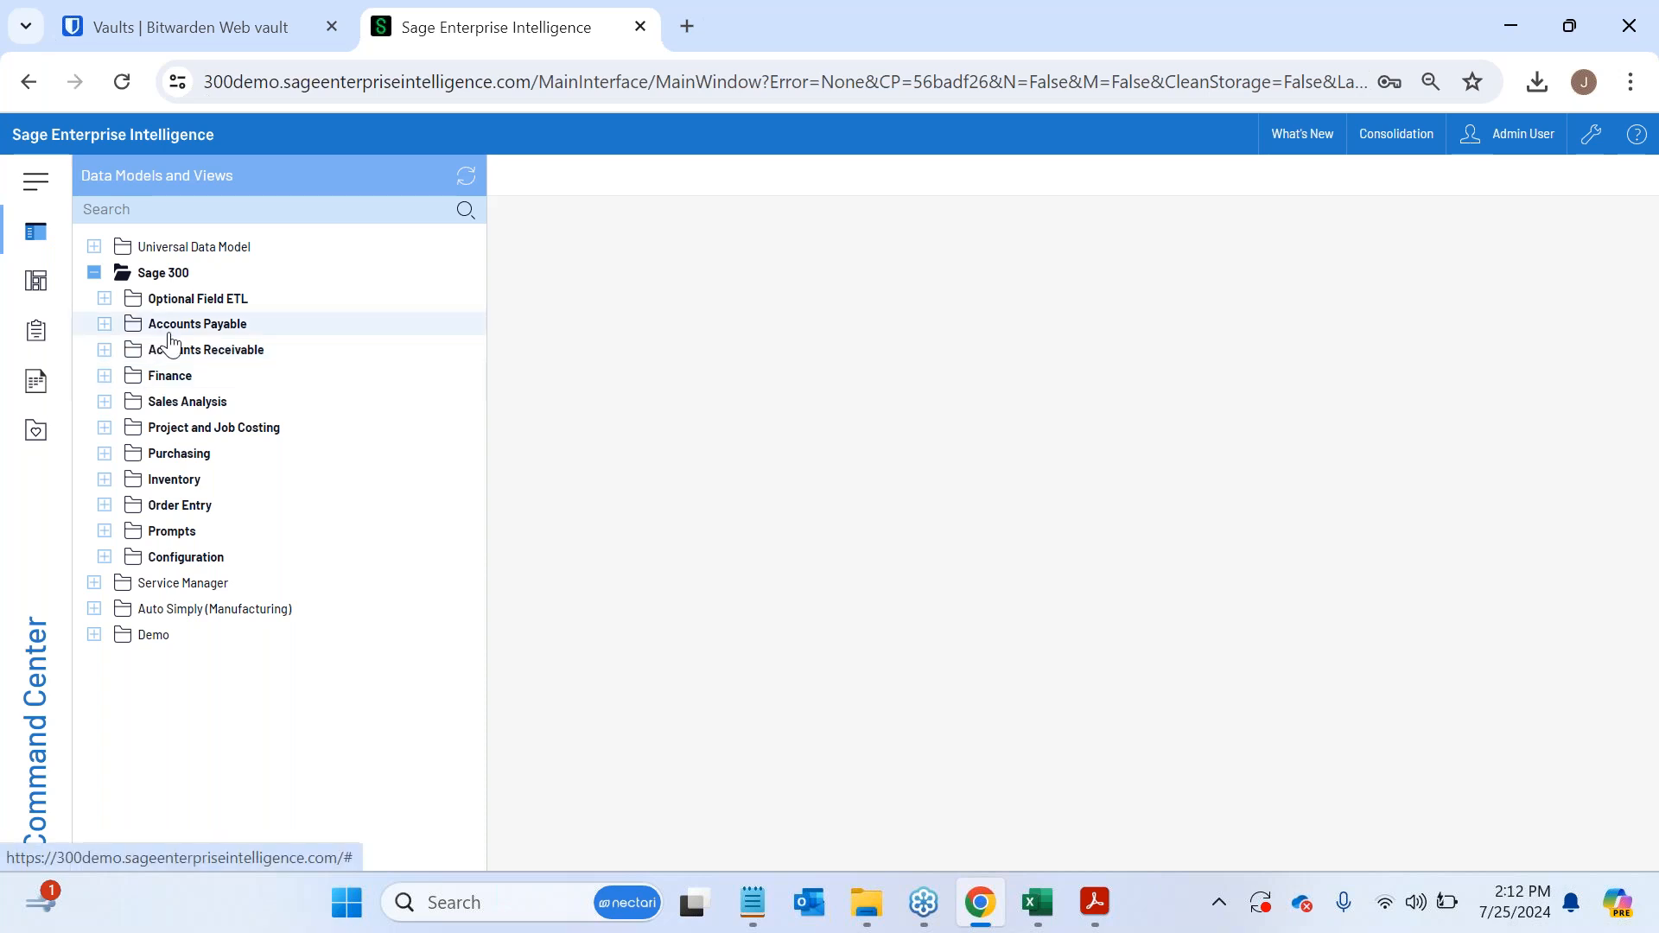
- Examine the data models in Sage 300's Finance, Inventory, Purchasing, Project and Job Costing and Sales Analysis folders, and collapse the Sage 300 tree
left_click(105, 376)
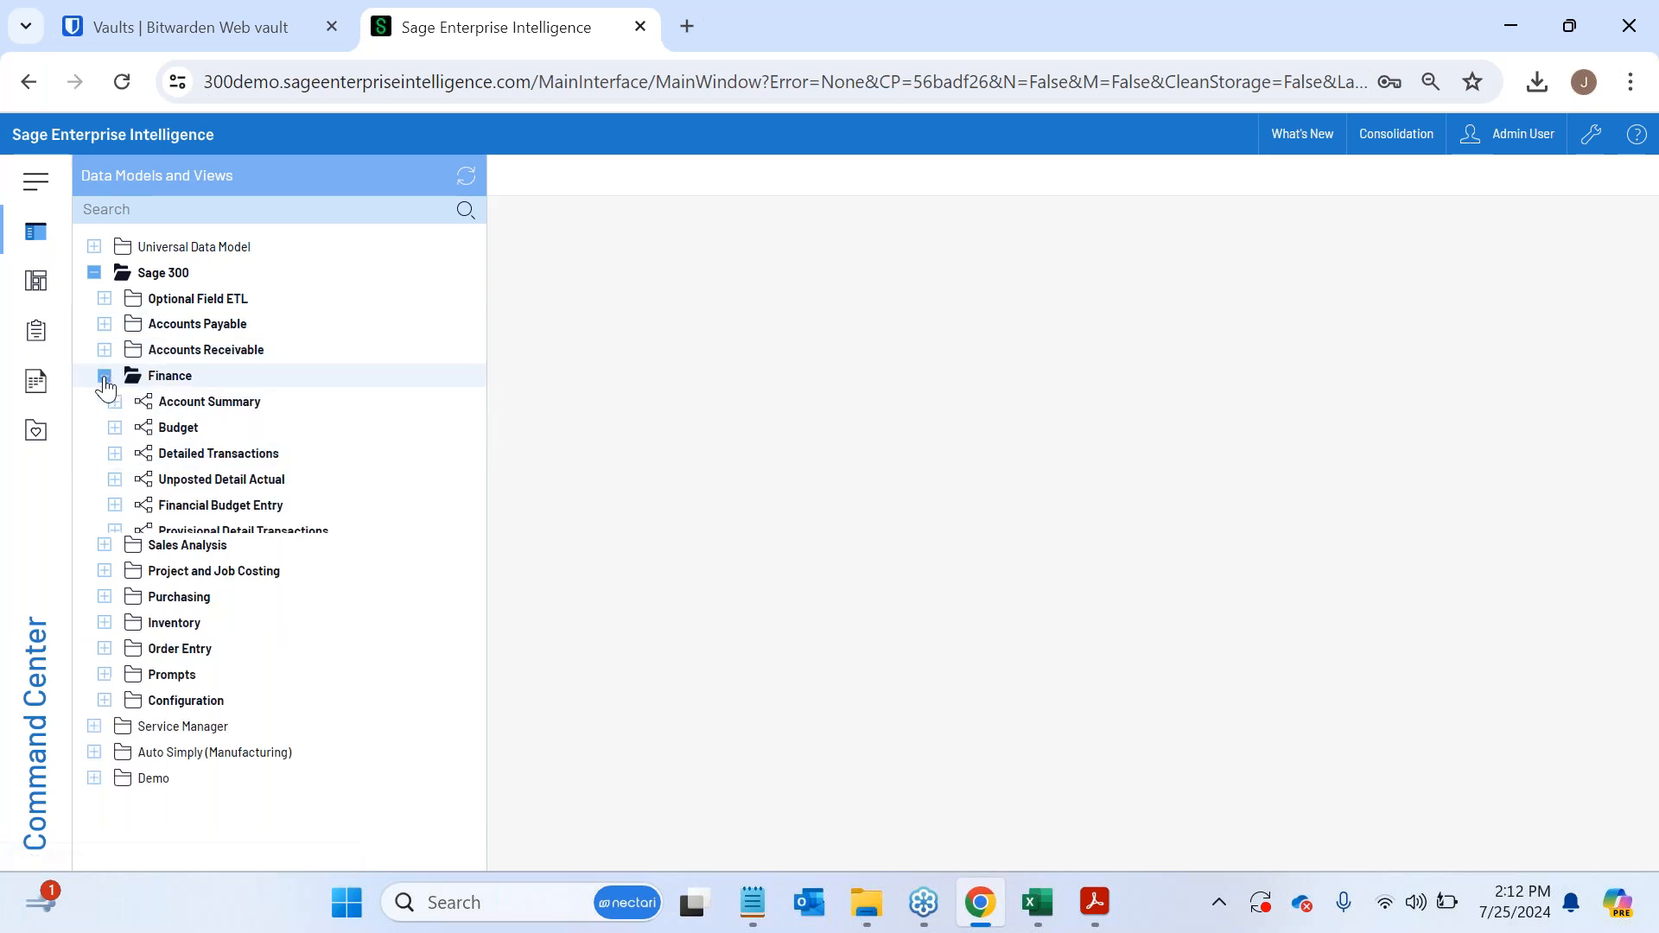
left_click(103, 687)
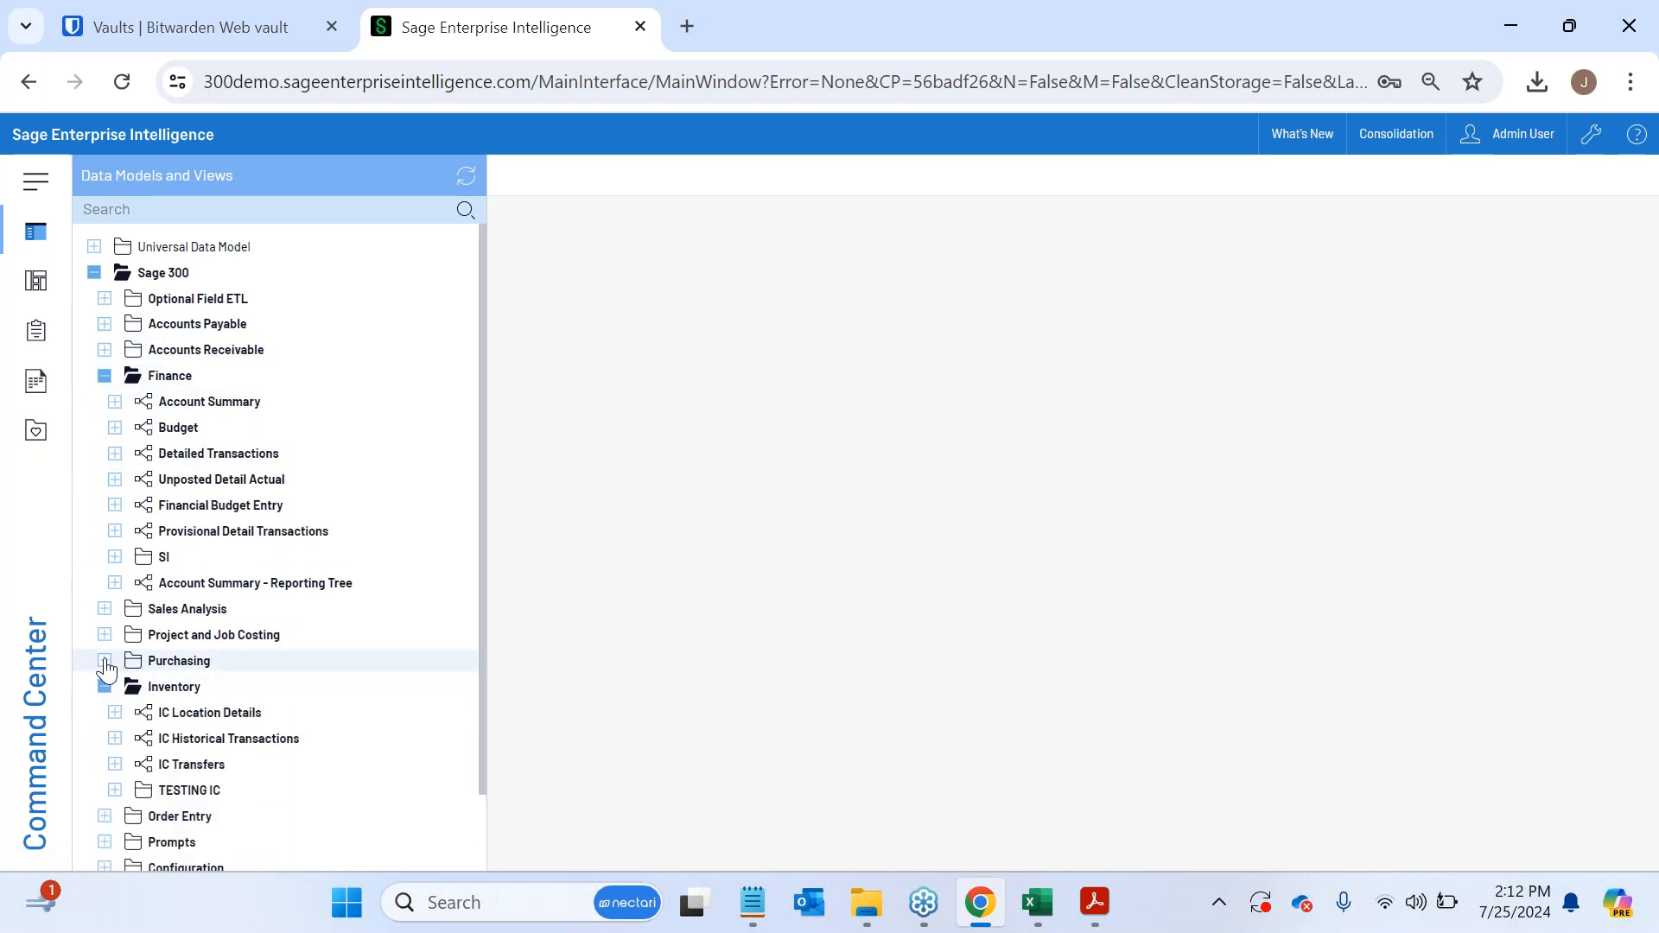
left_click(105, 661)
left_click(104, 634)
left_click(104, 609)
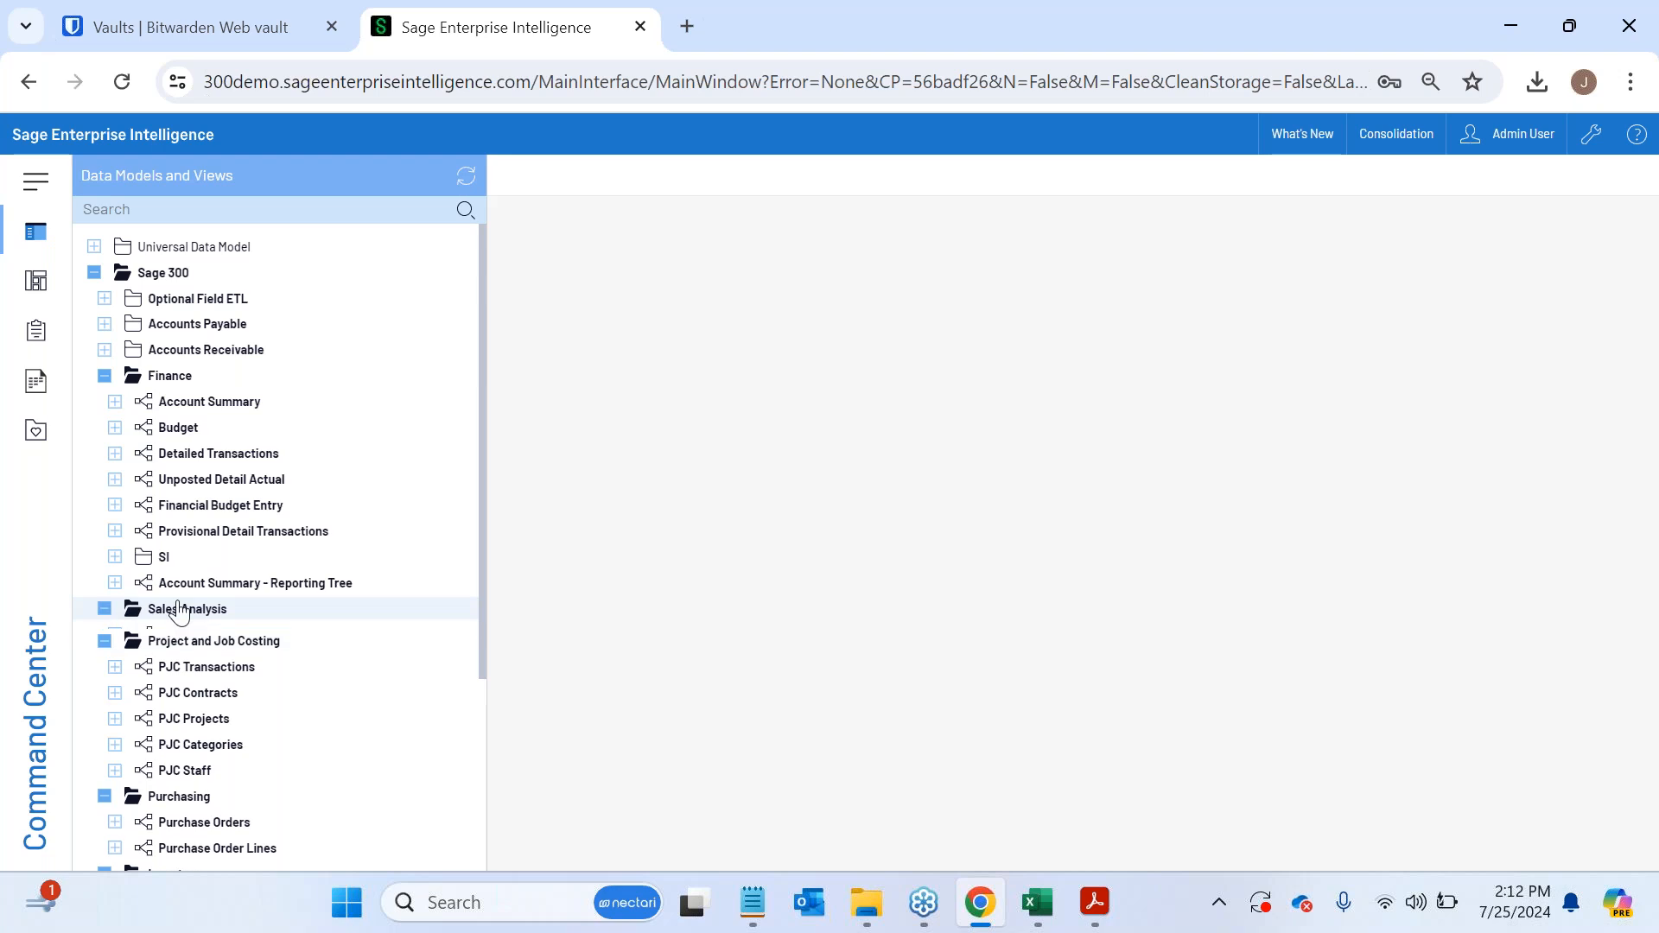
left_click(105, 376)
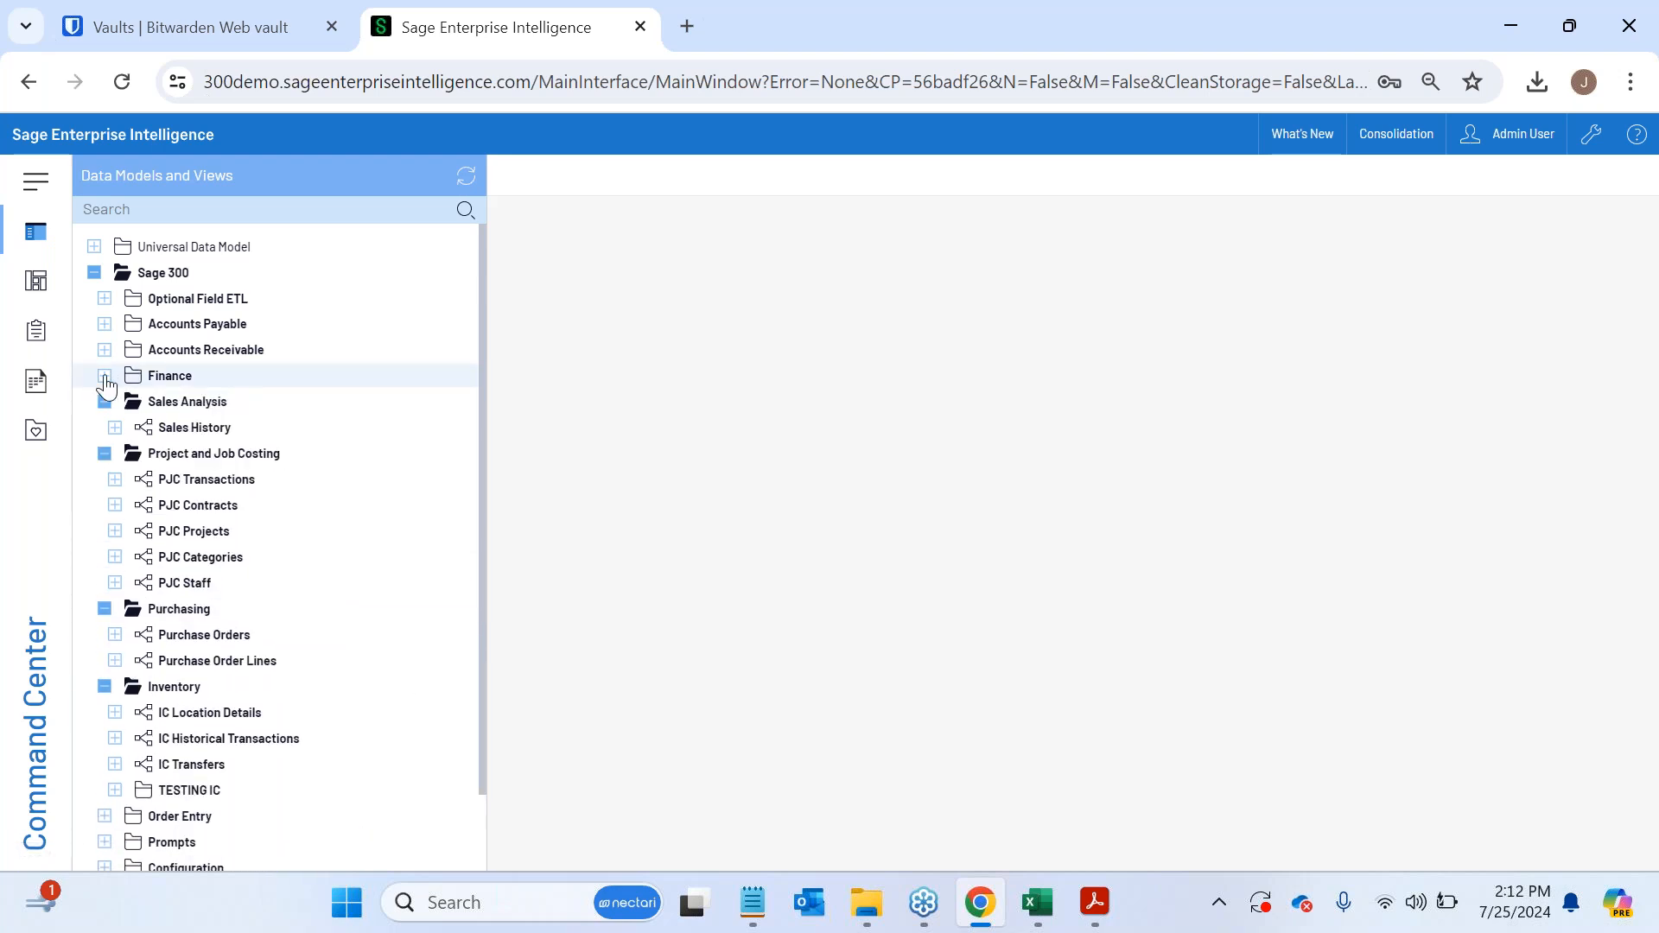
left_click(104, 454)
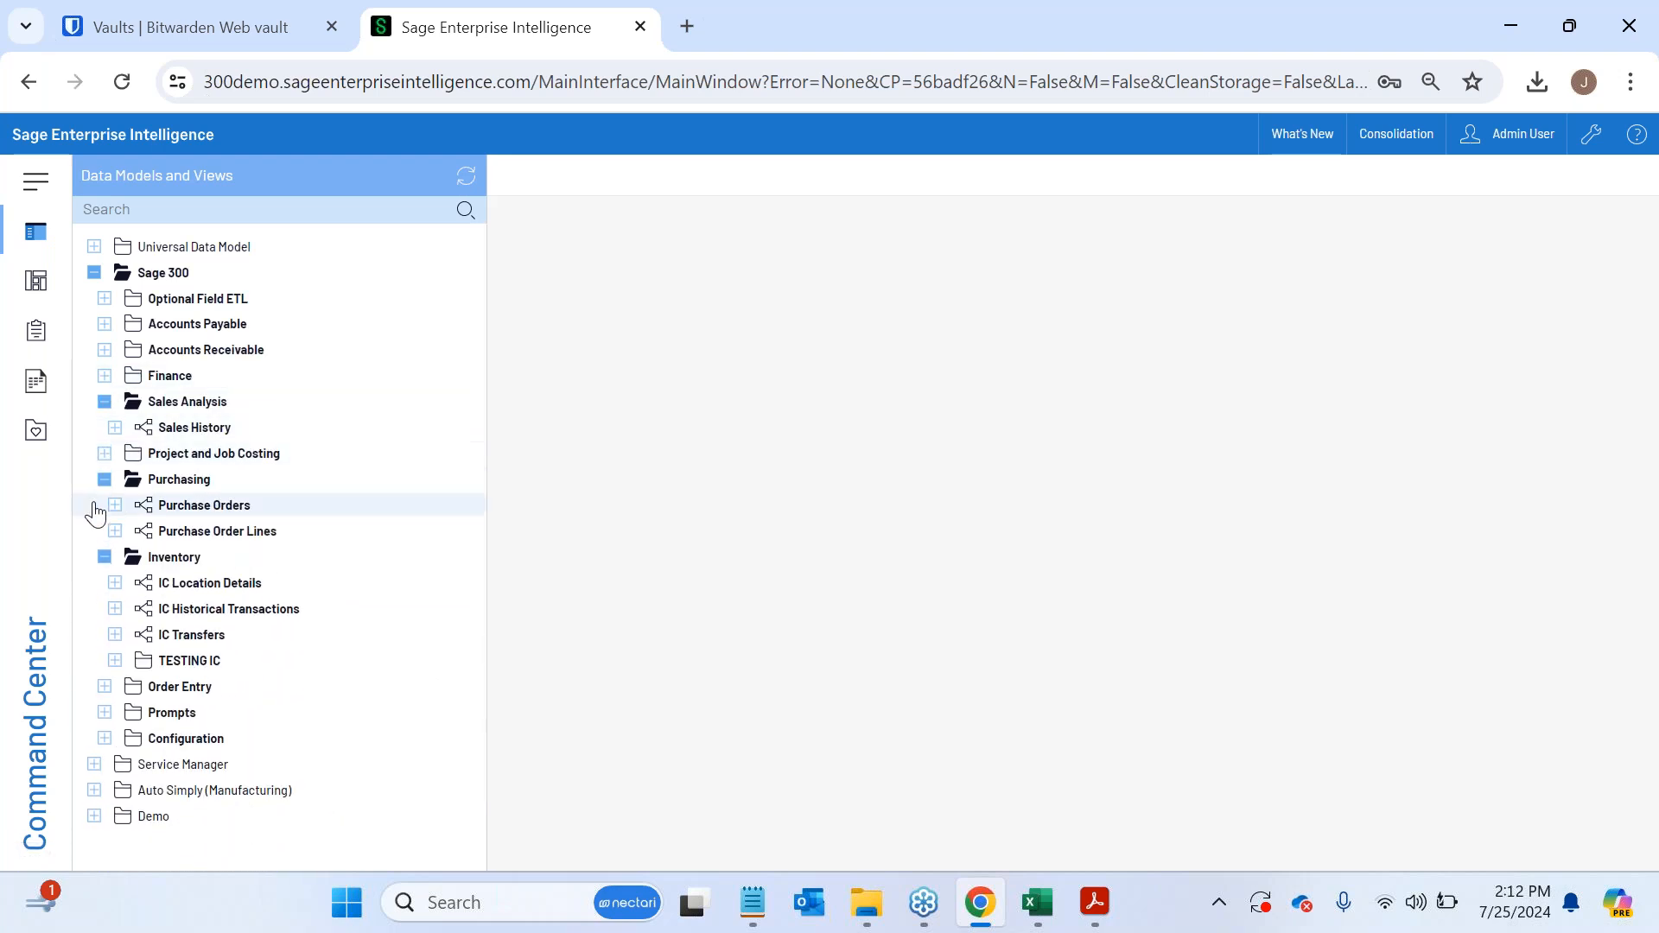
left_click(105, 479)
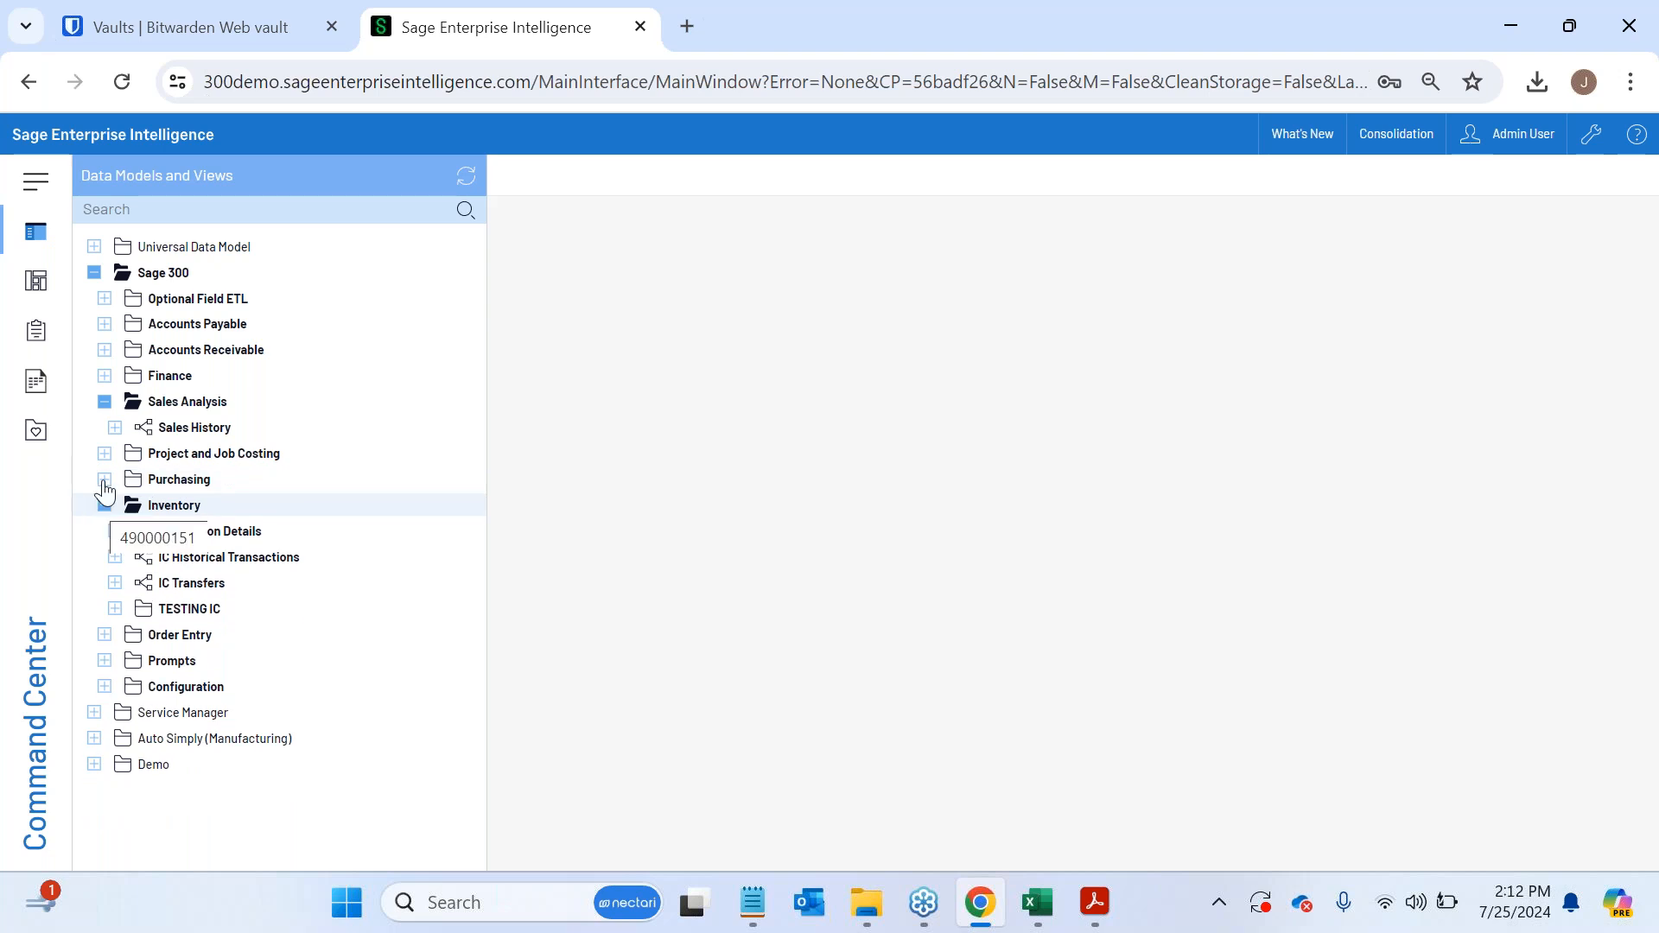
left_click(104, 402)
left_click(104, 480)
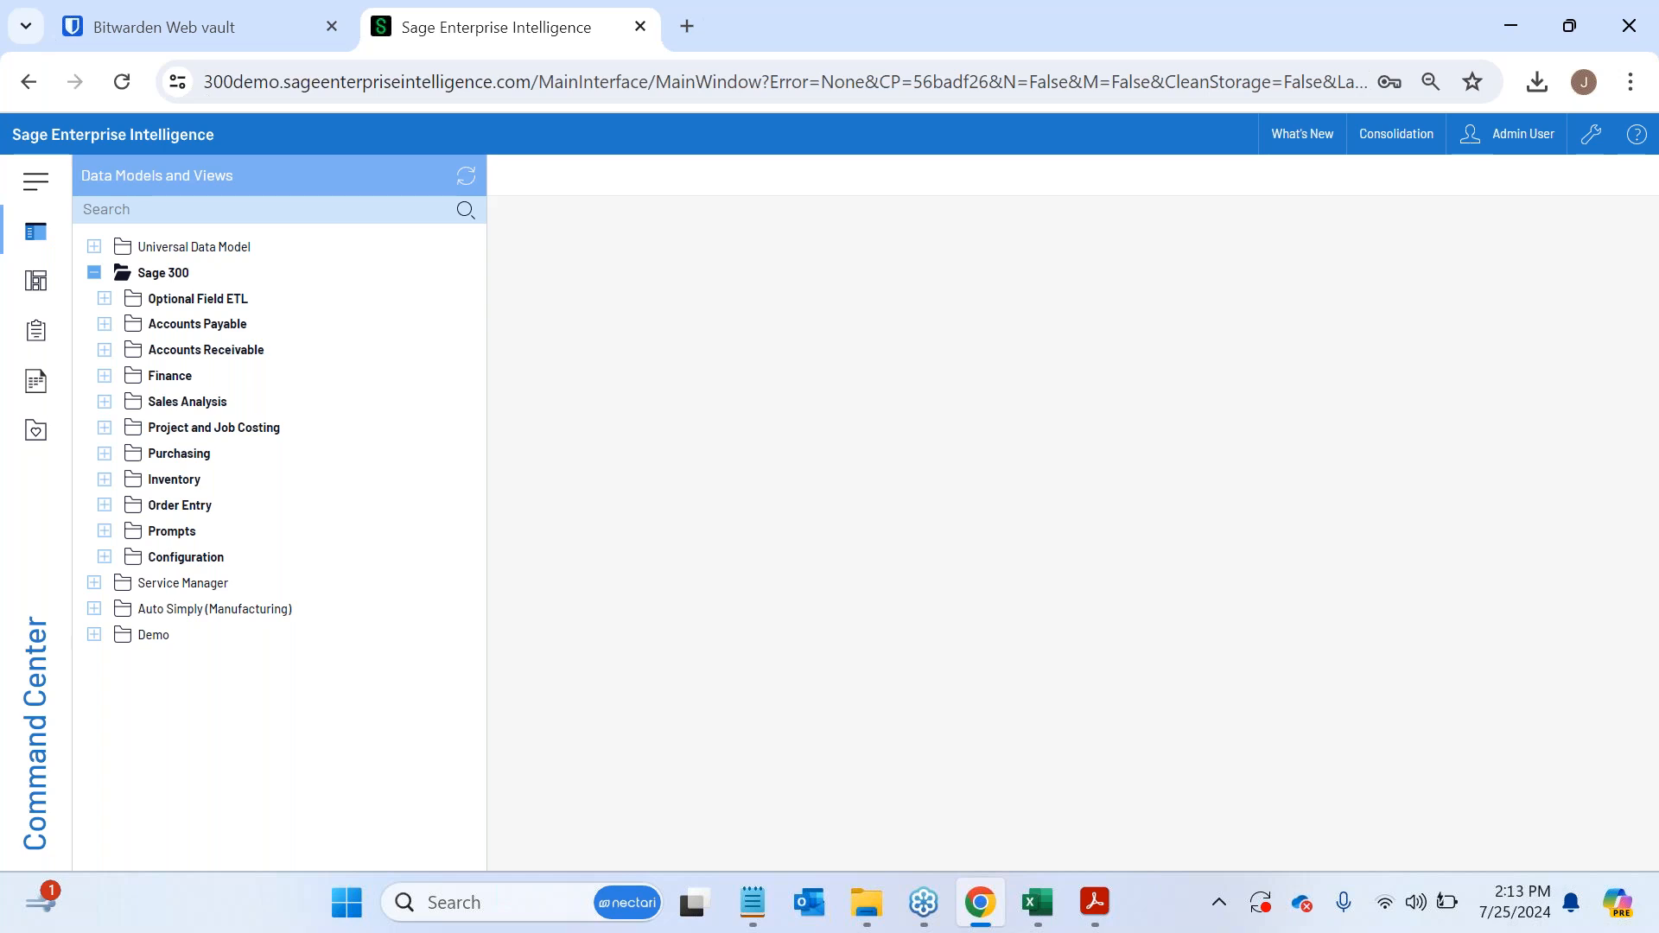
left_click(89, 276)
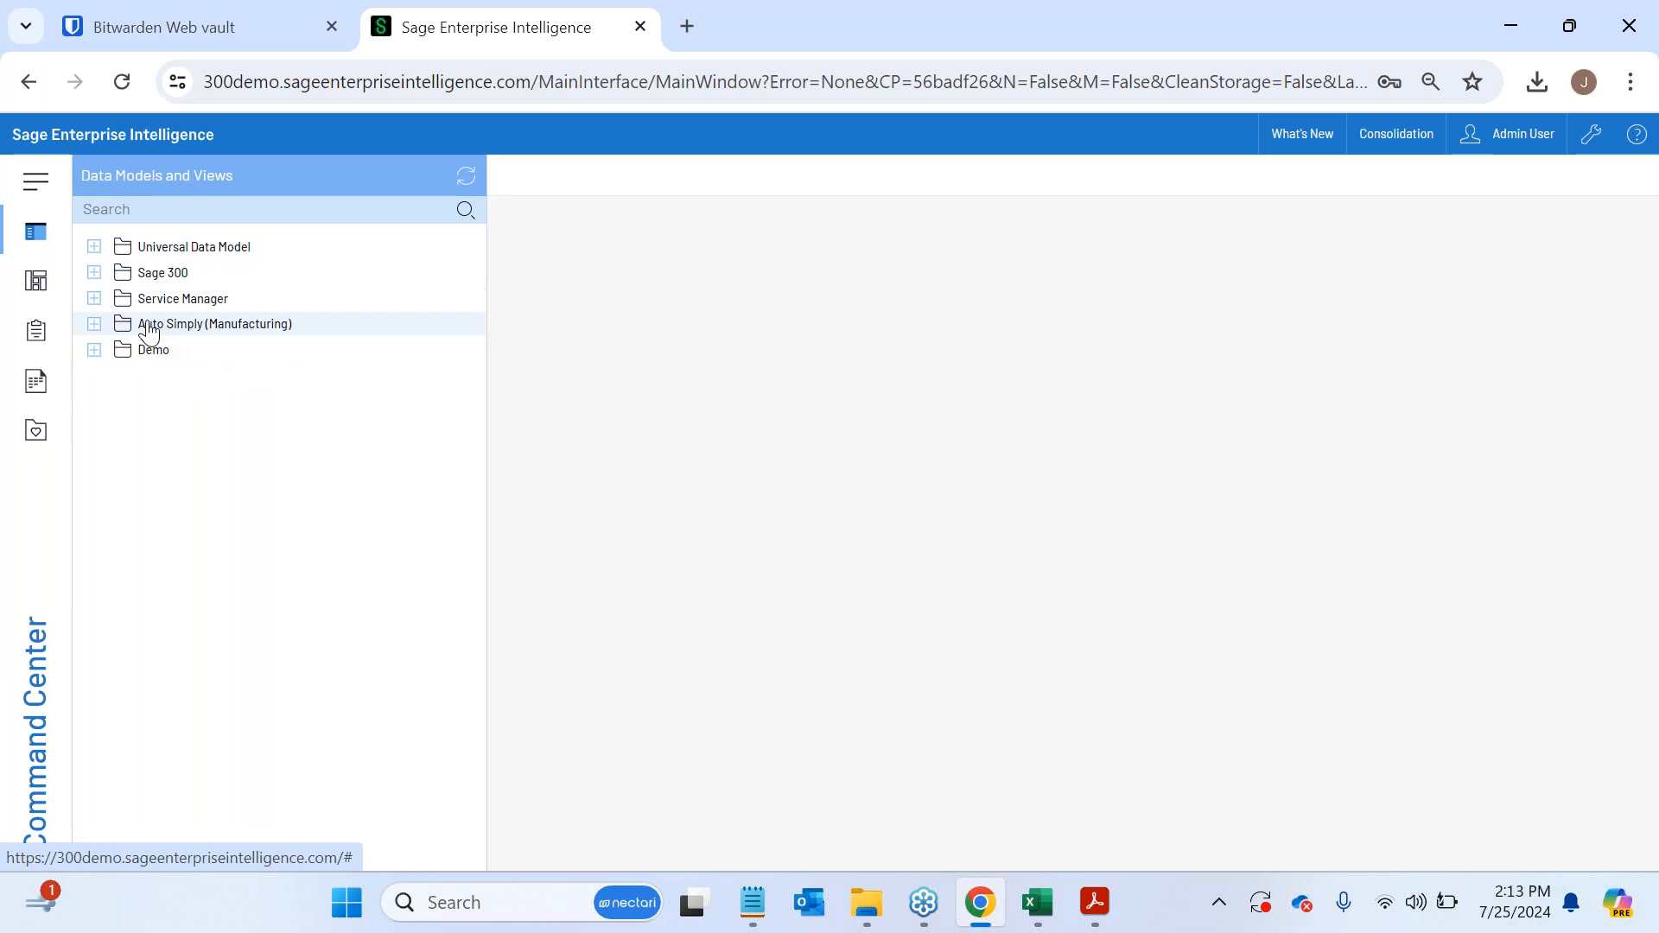
- Examine the Service Manager models, including the SLA Agreements views, and the Auto Simply (Manufacturing) models, and collapse both folders
left_click(95, 298)
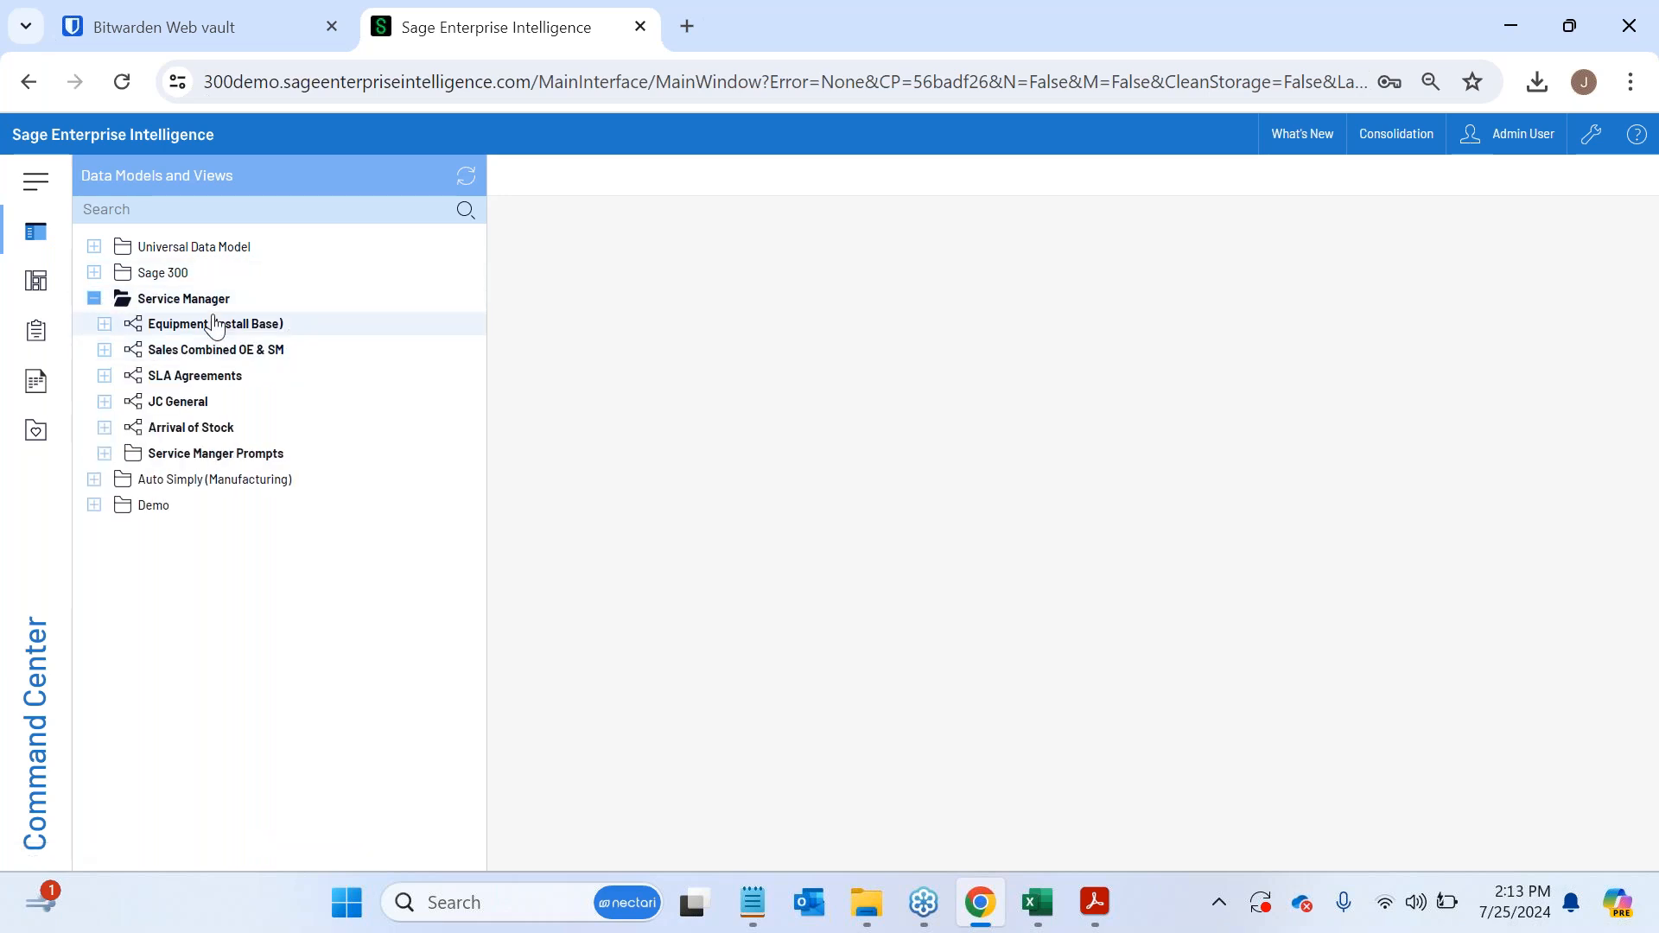
left_click(105, 375)
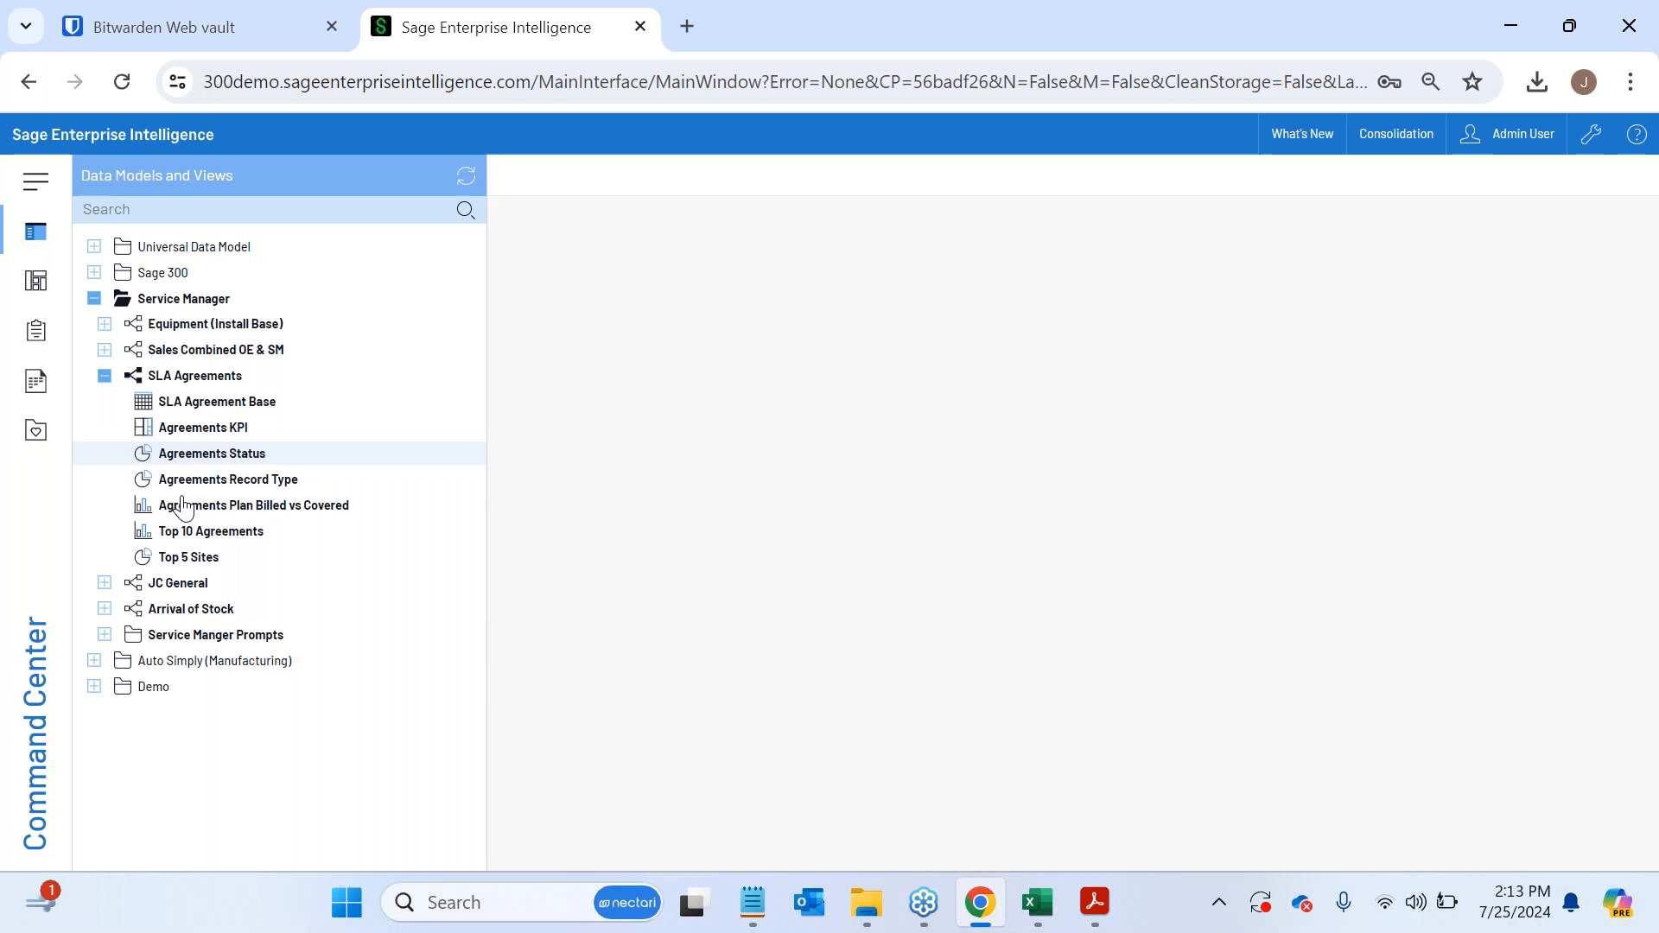
left_click(105, 376)
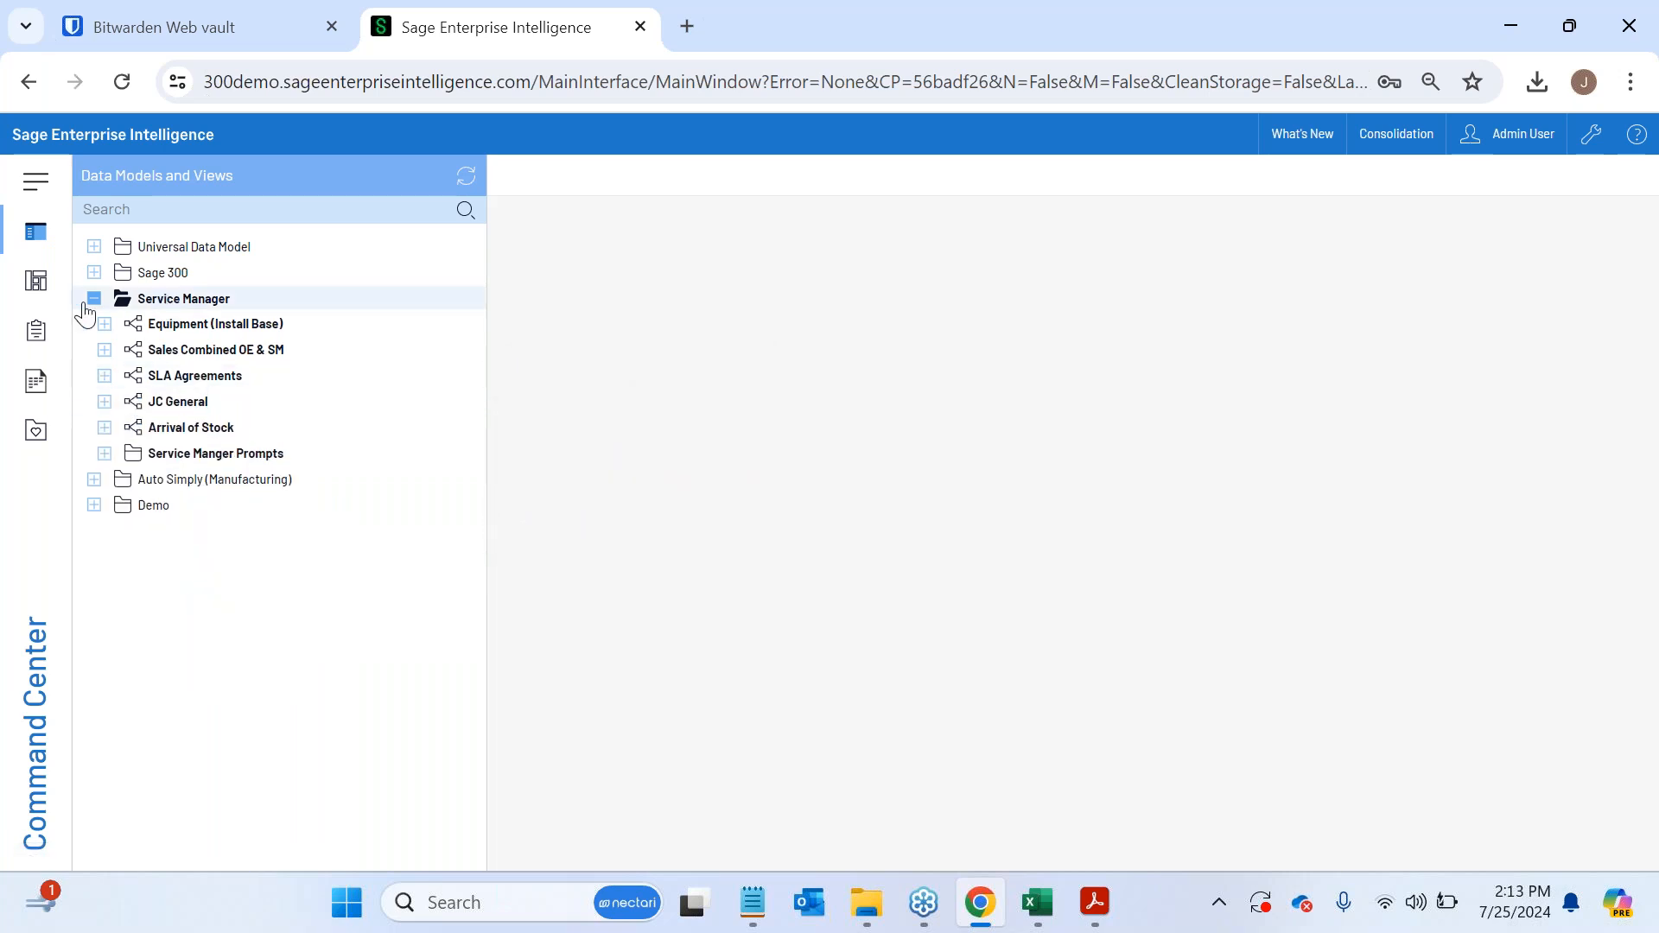
left_click(93, 477)
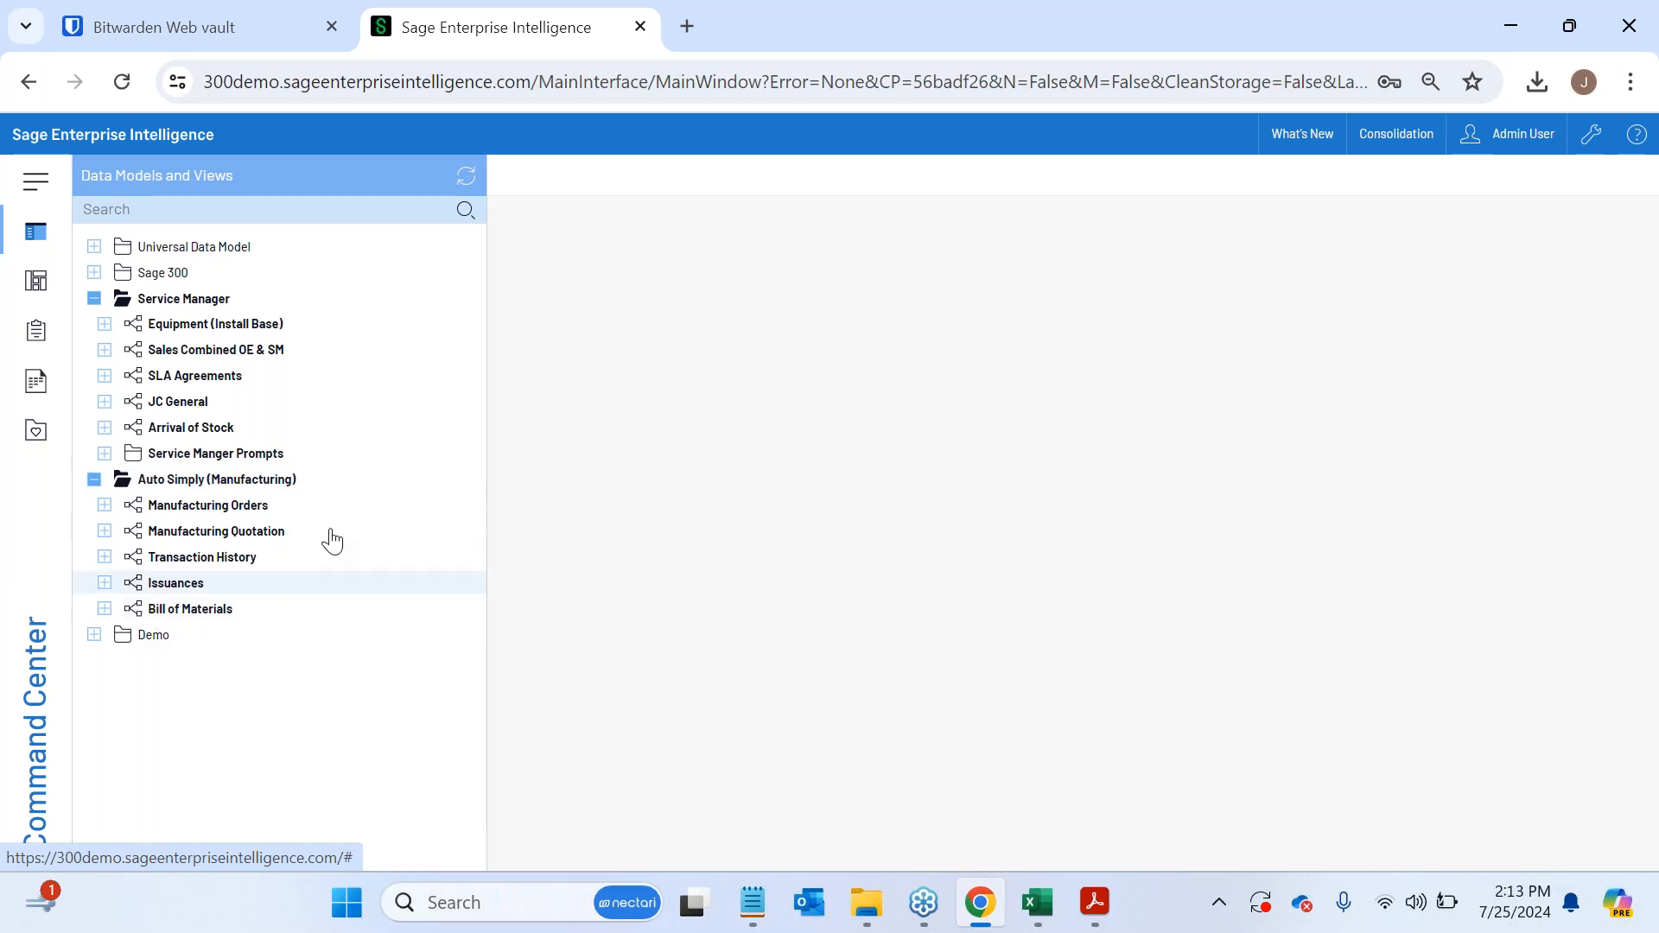
left_click(93, 479)
left_click(94, 298)
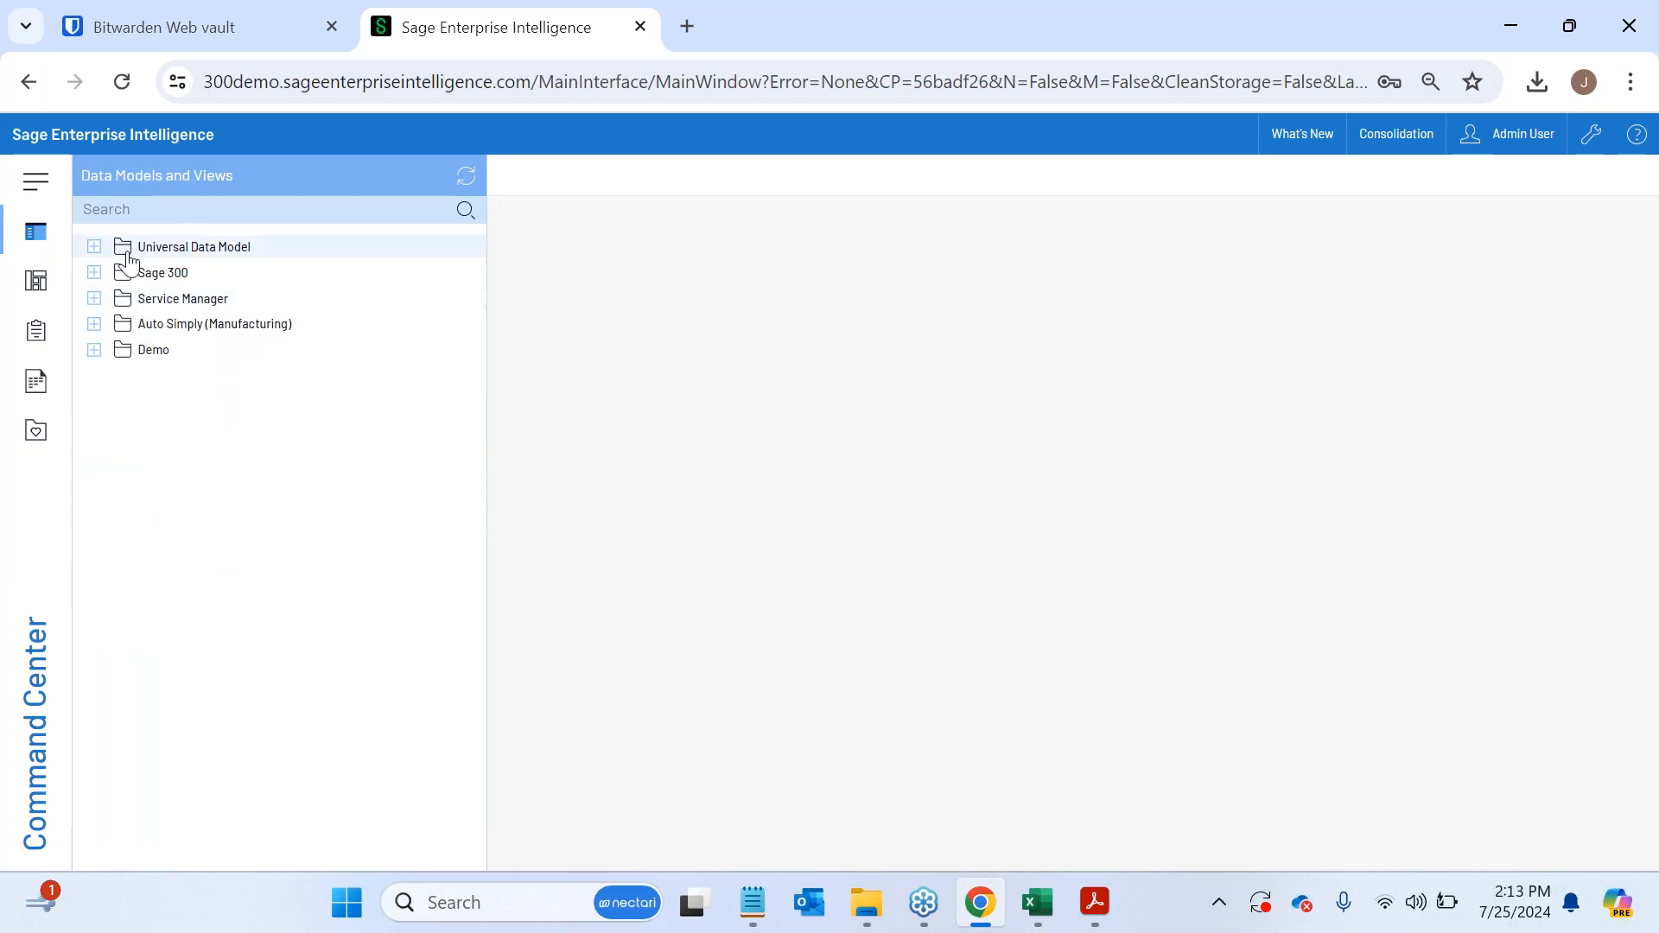
- Examine the financial report views in the Universal Data Model's Finance model, and collapse the Universal Data Model tree
left_click(94, 248)
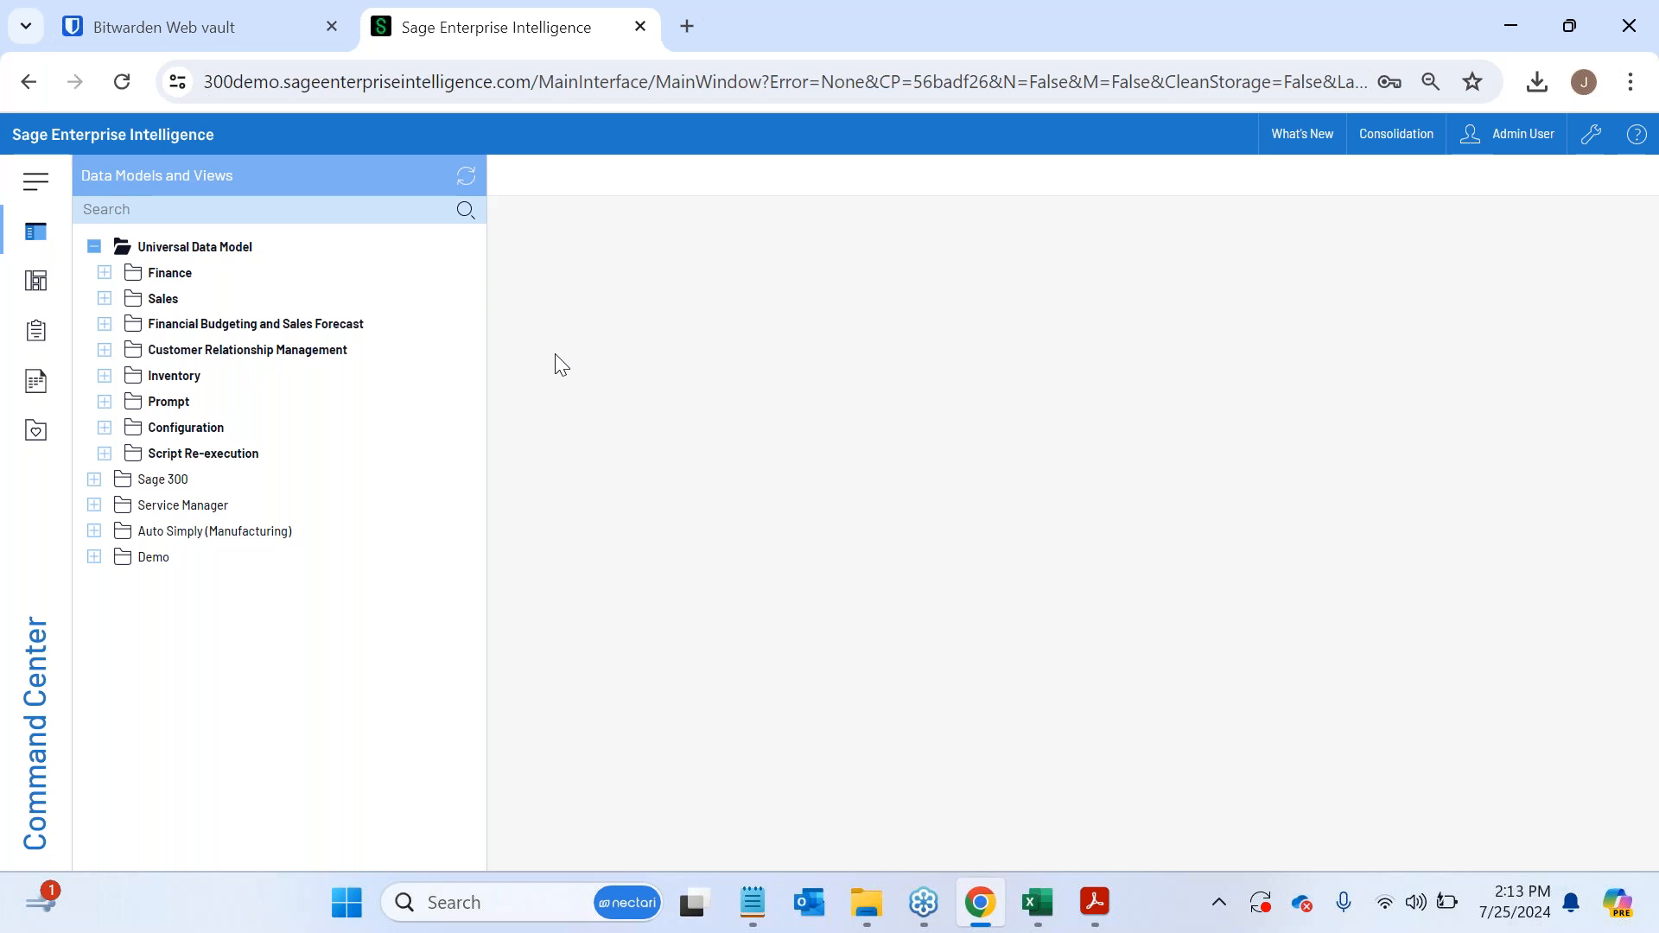
left_click(104, 273)
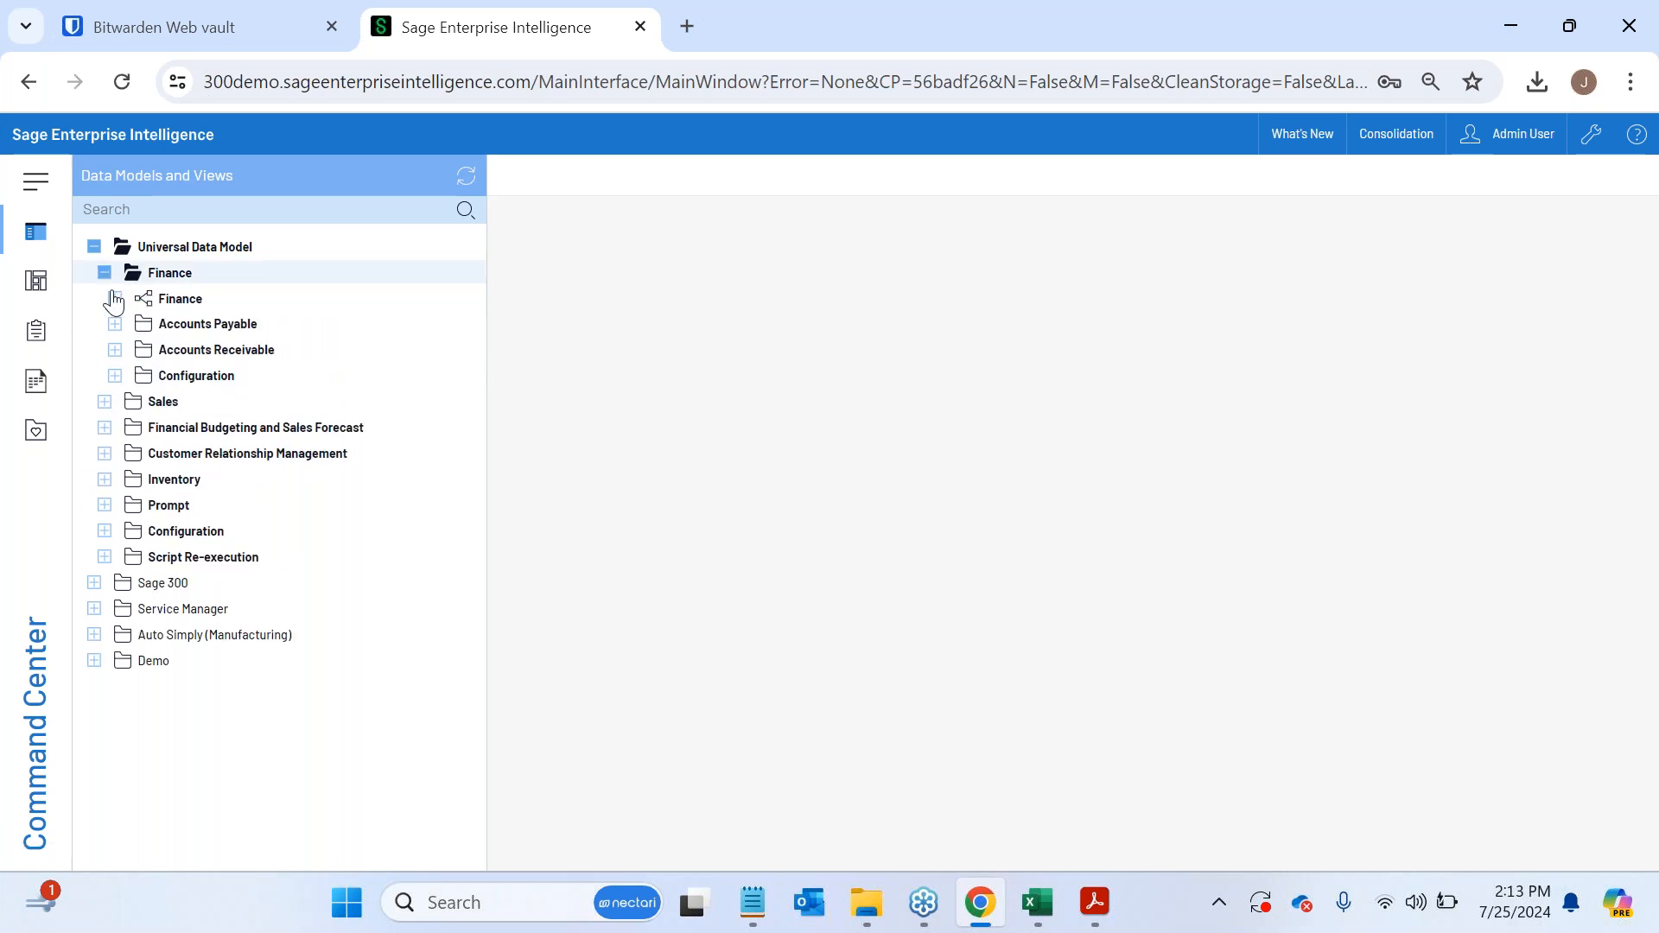
left_click(115, 298)
mouse_move(300, 337)
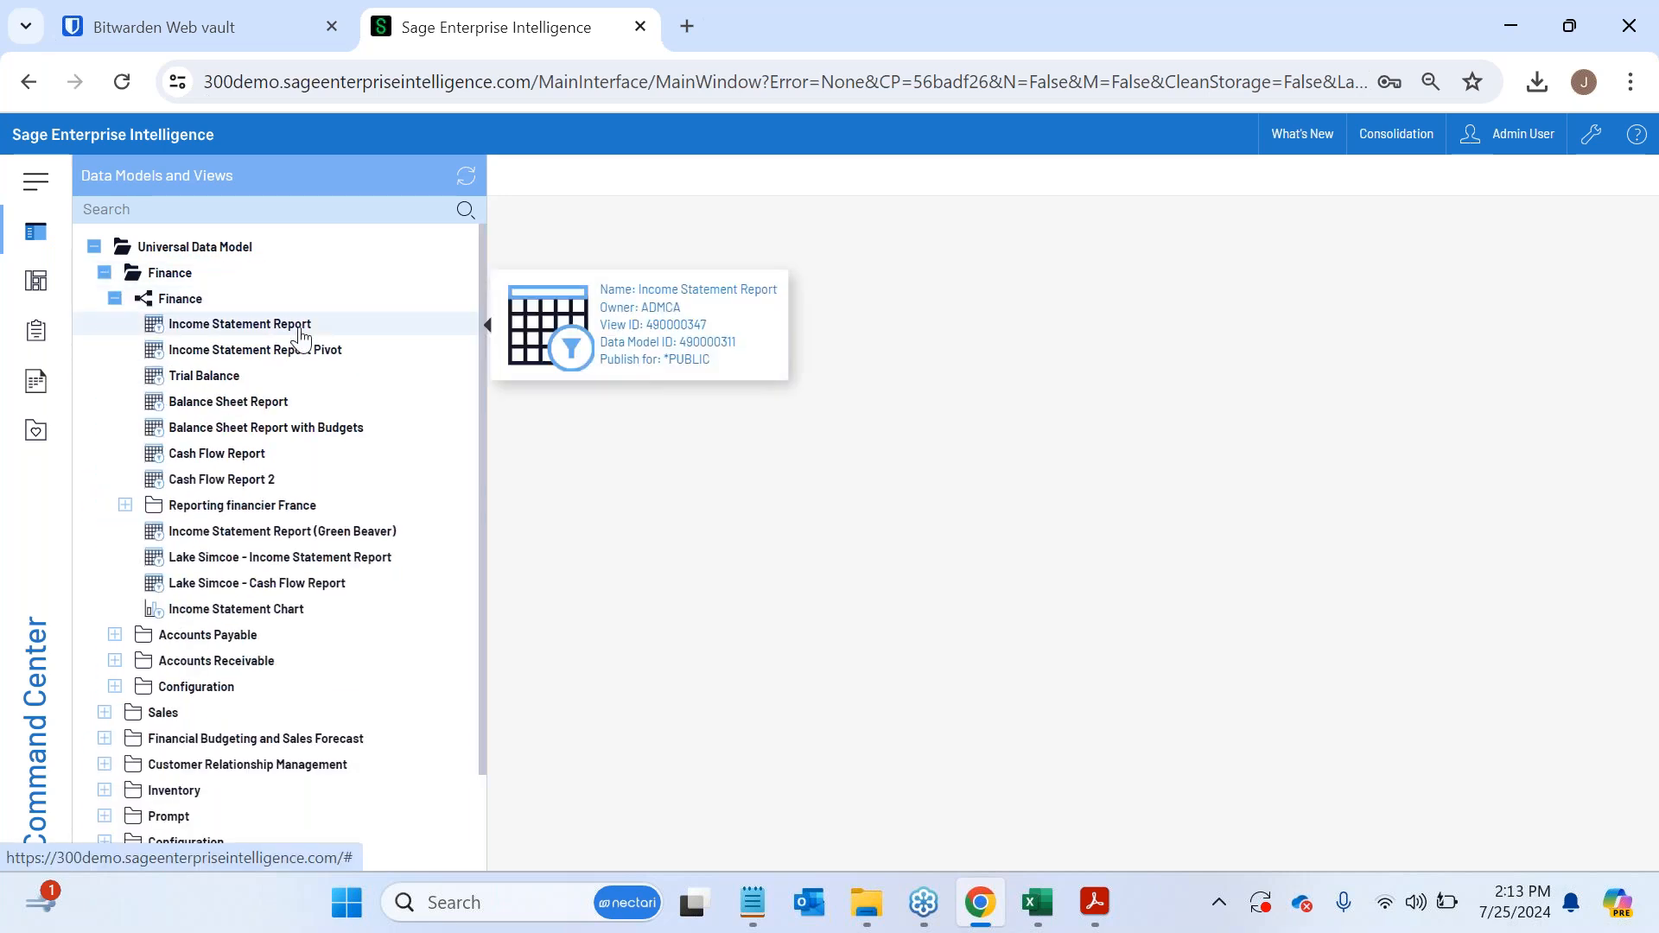
left_click(114, 299)
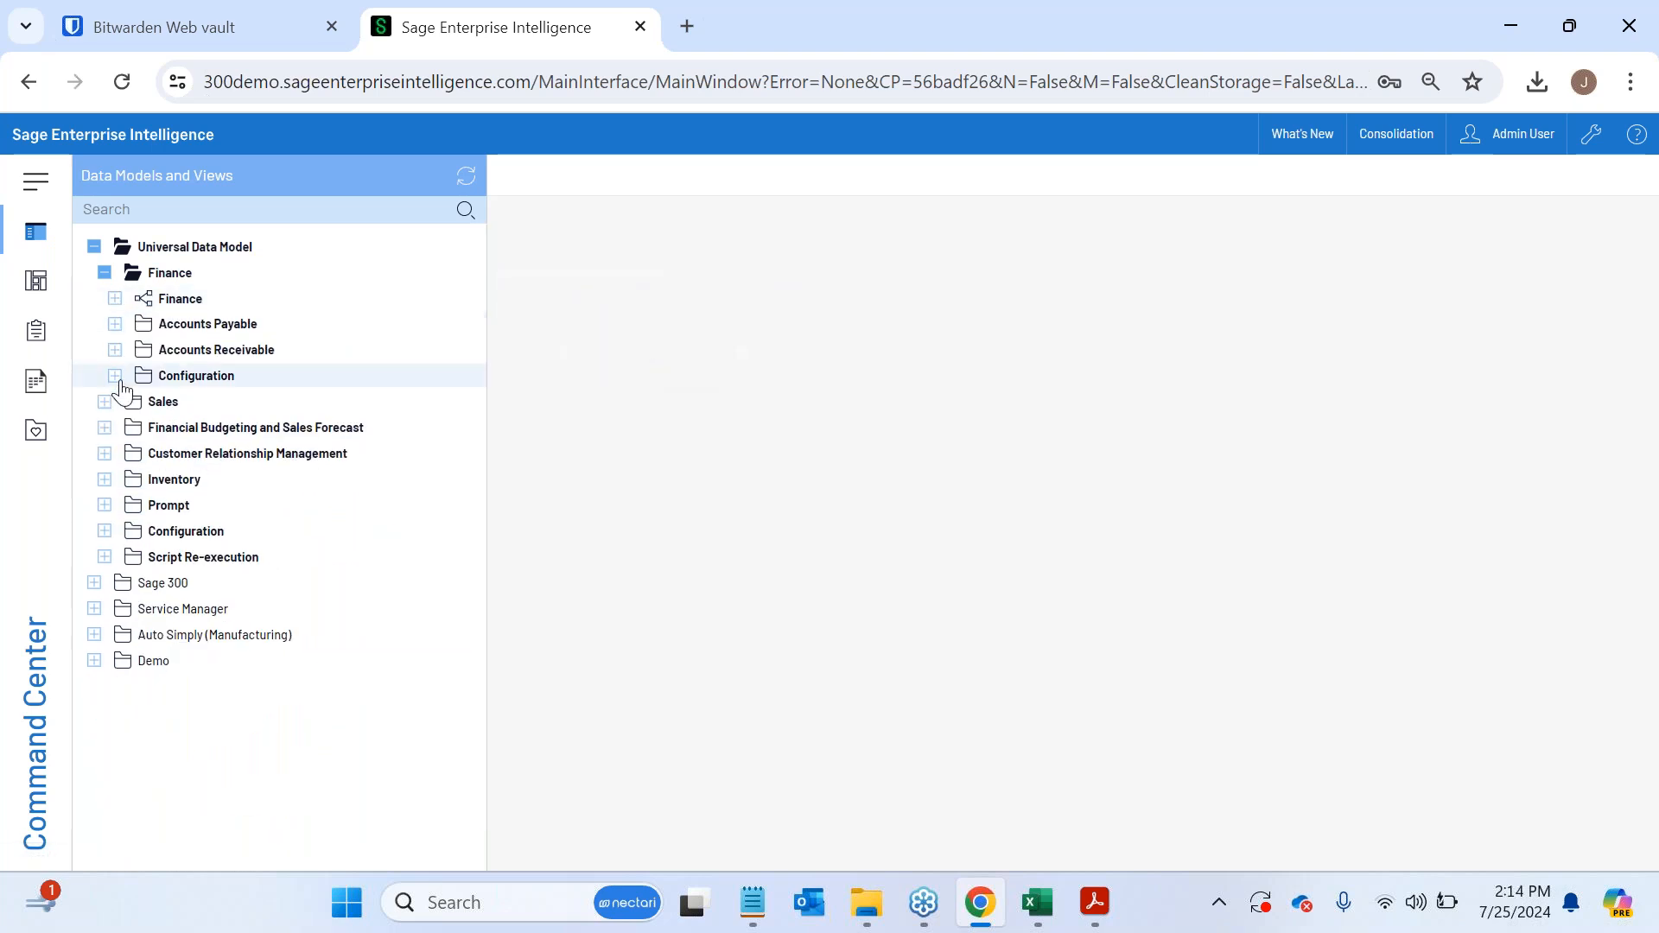
left_click(115, 299)
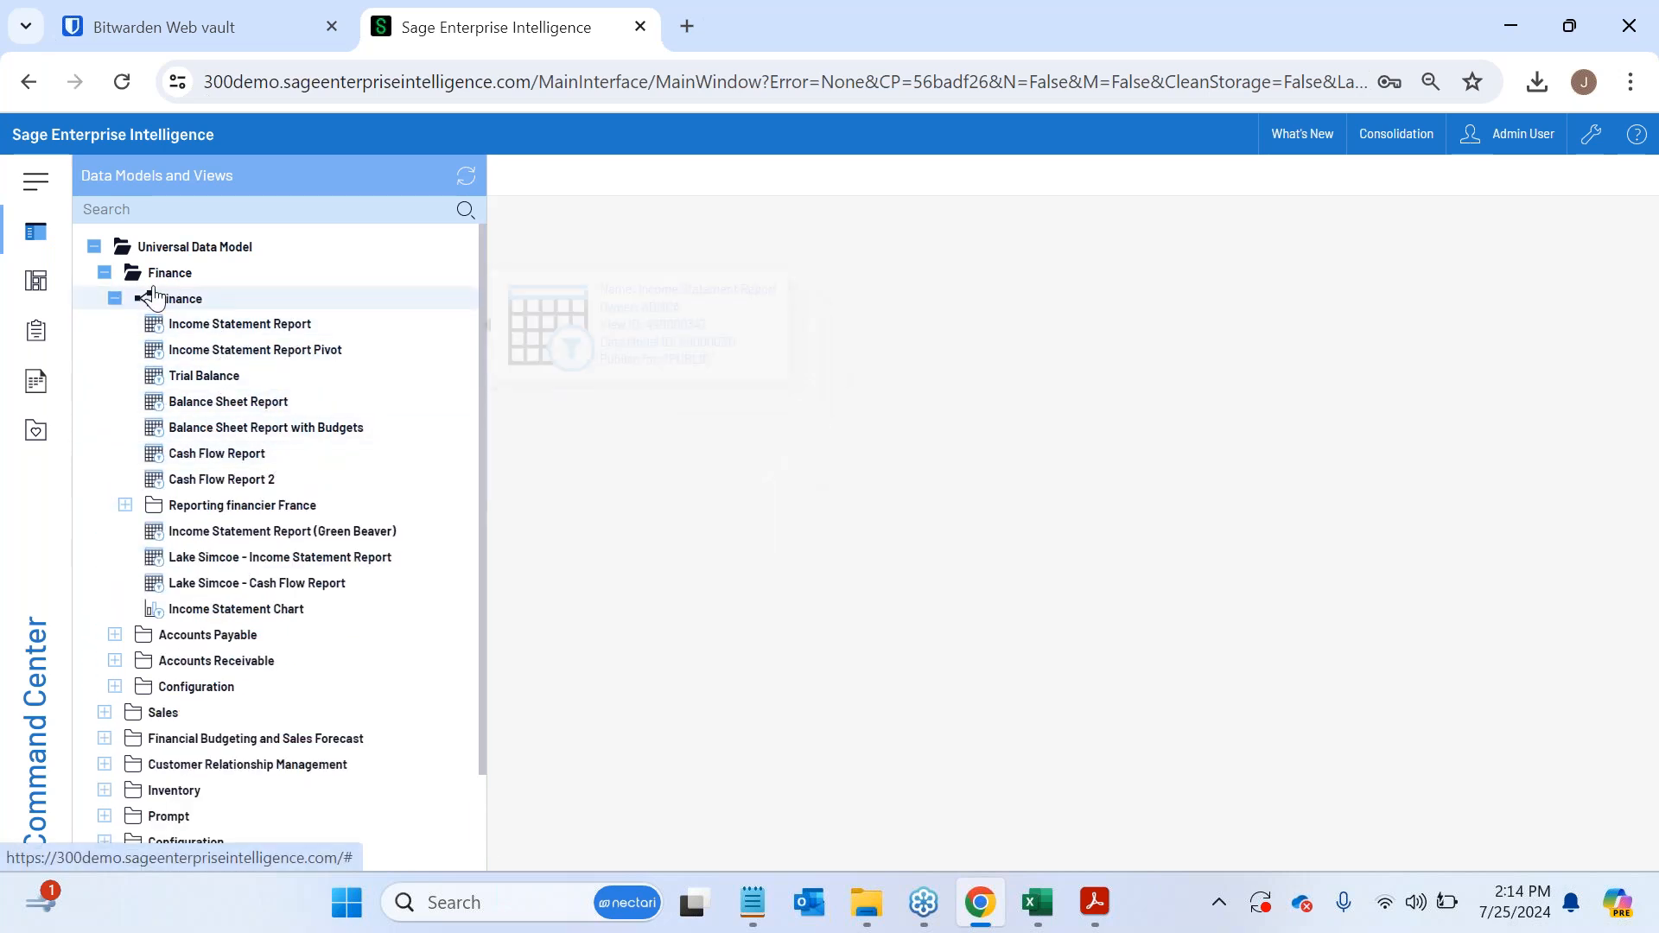
left_click(113, 299)
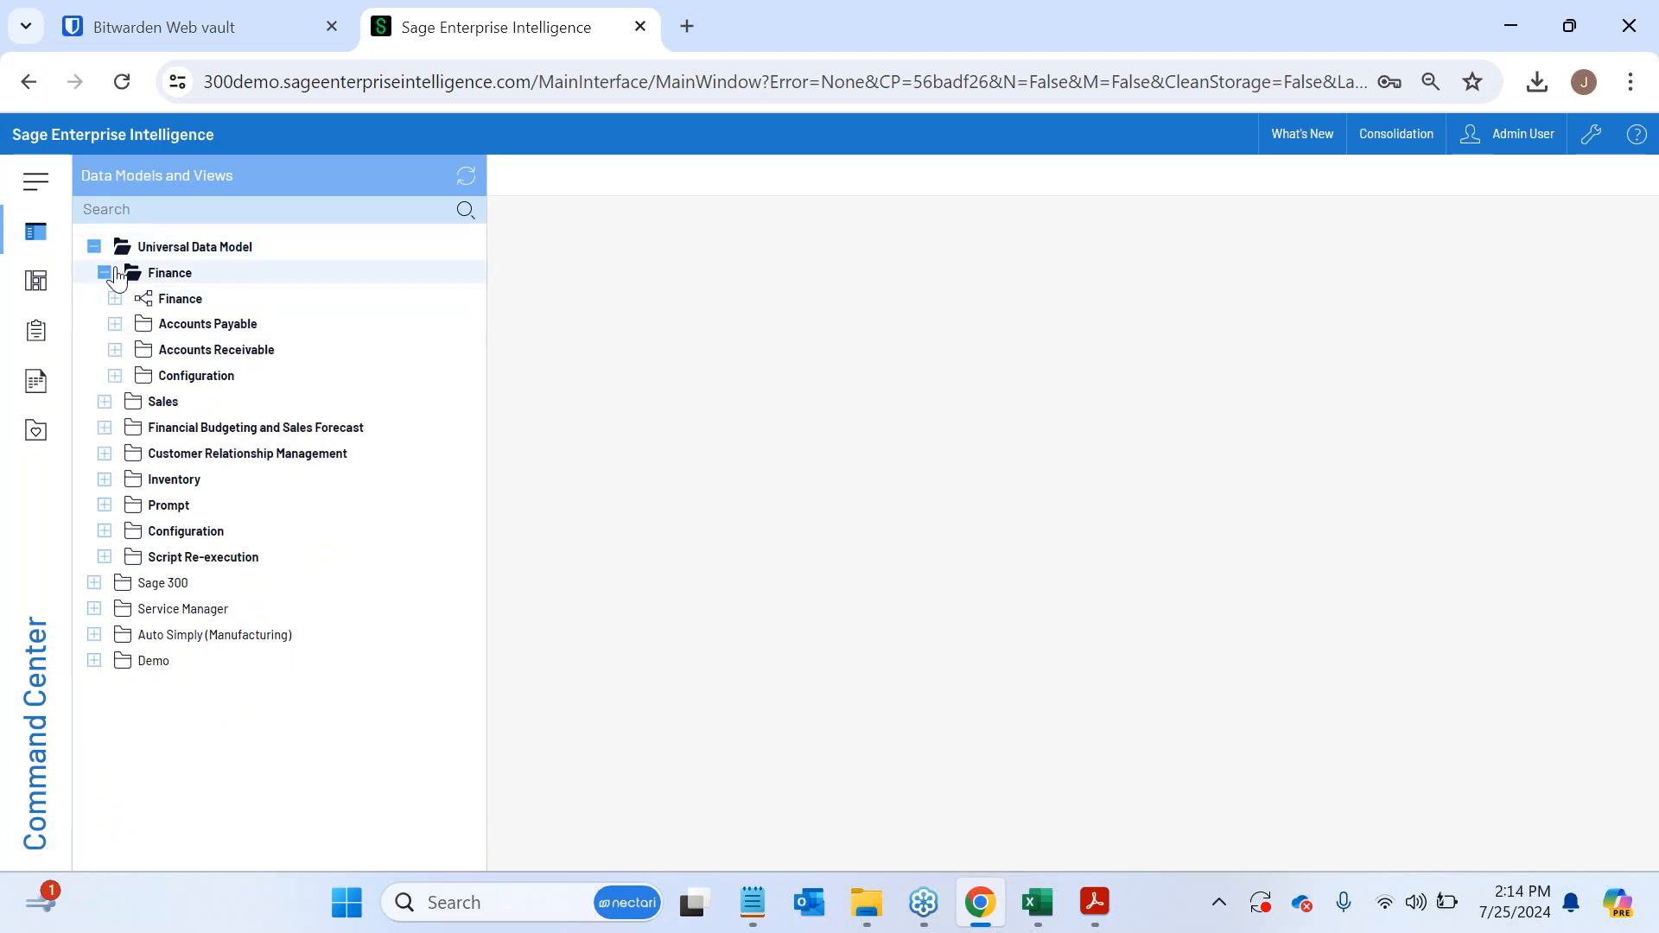
left_click(105, 272)
left_click(95, 248)
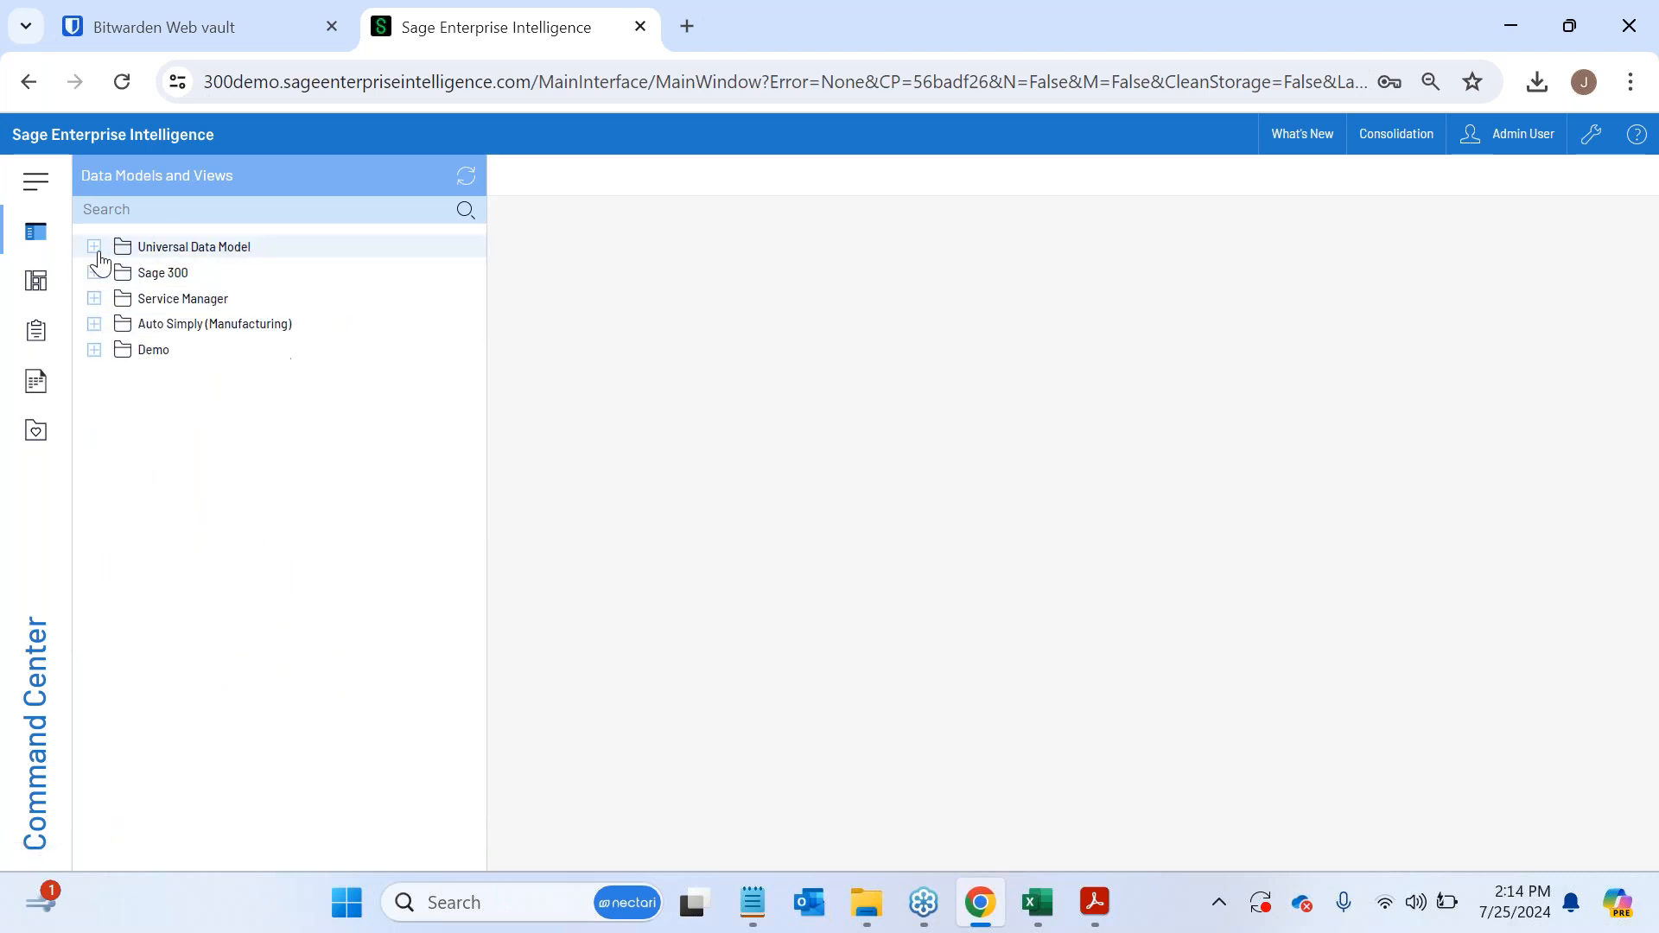
- Open the Detail Transactions view from Sage 300's Finance Detailed Transactions model, hide the model list, and widen the Journal Transaction Amount column
left_click(95, 273)
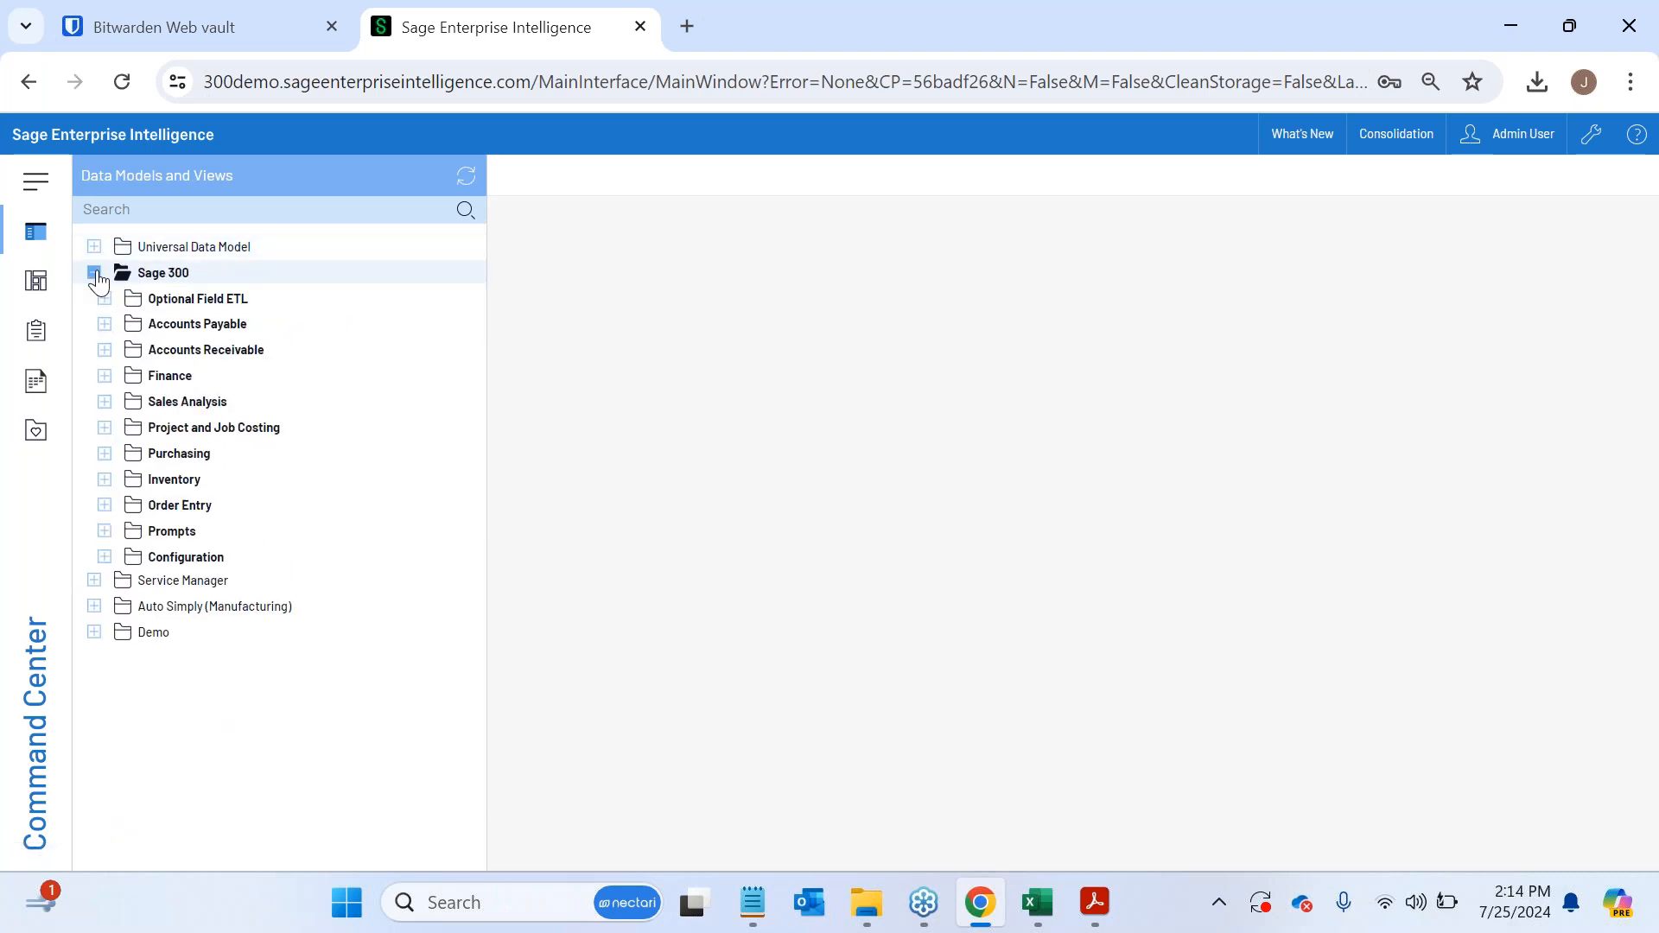
left_click(104, 375)
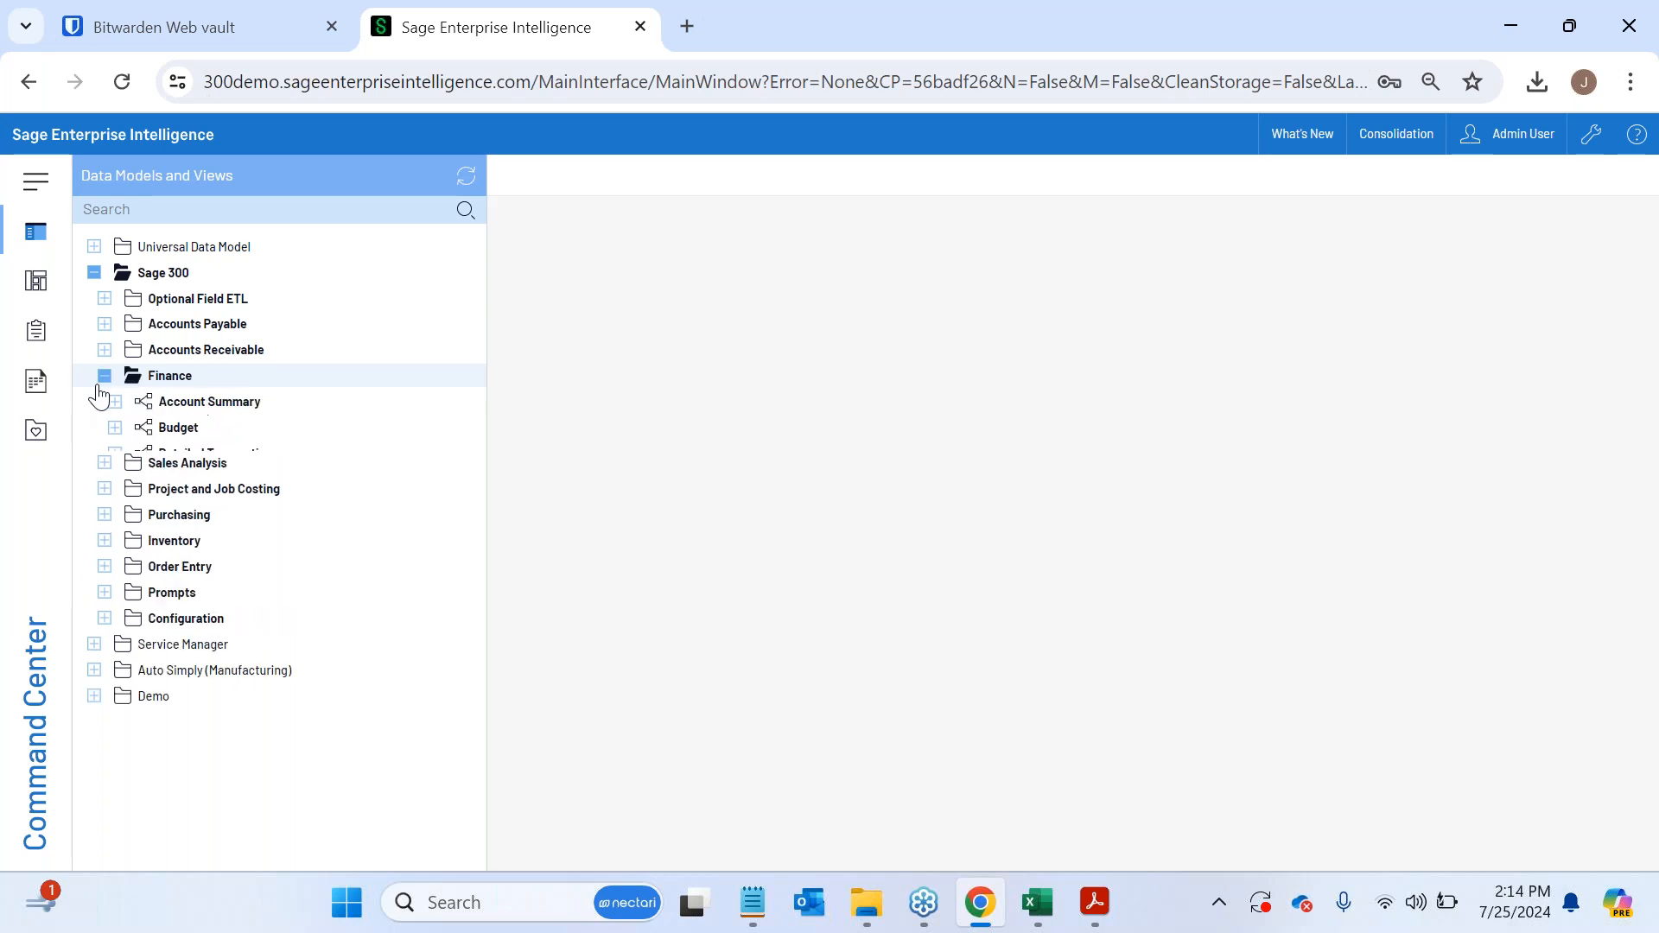
left_click(115, 453)
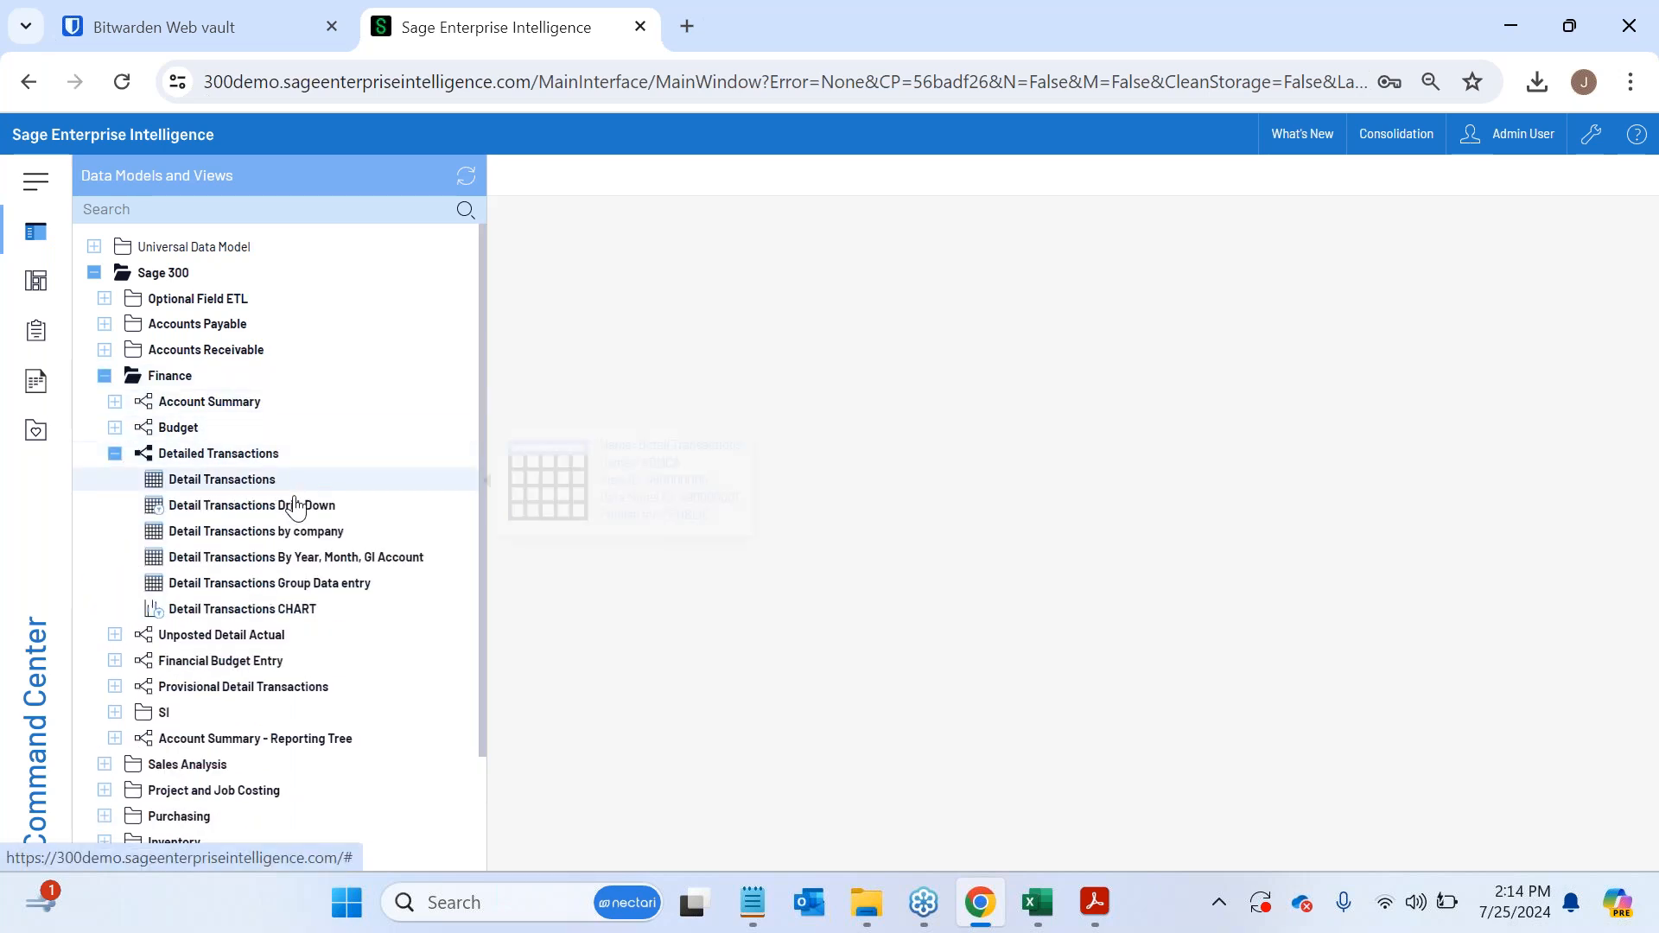
left_click(240, 487)
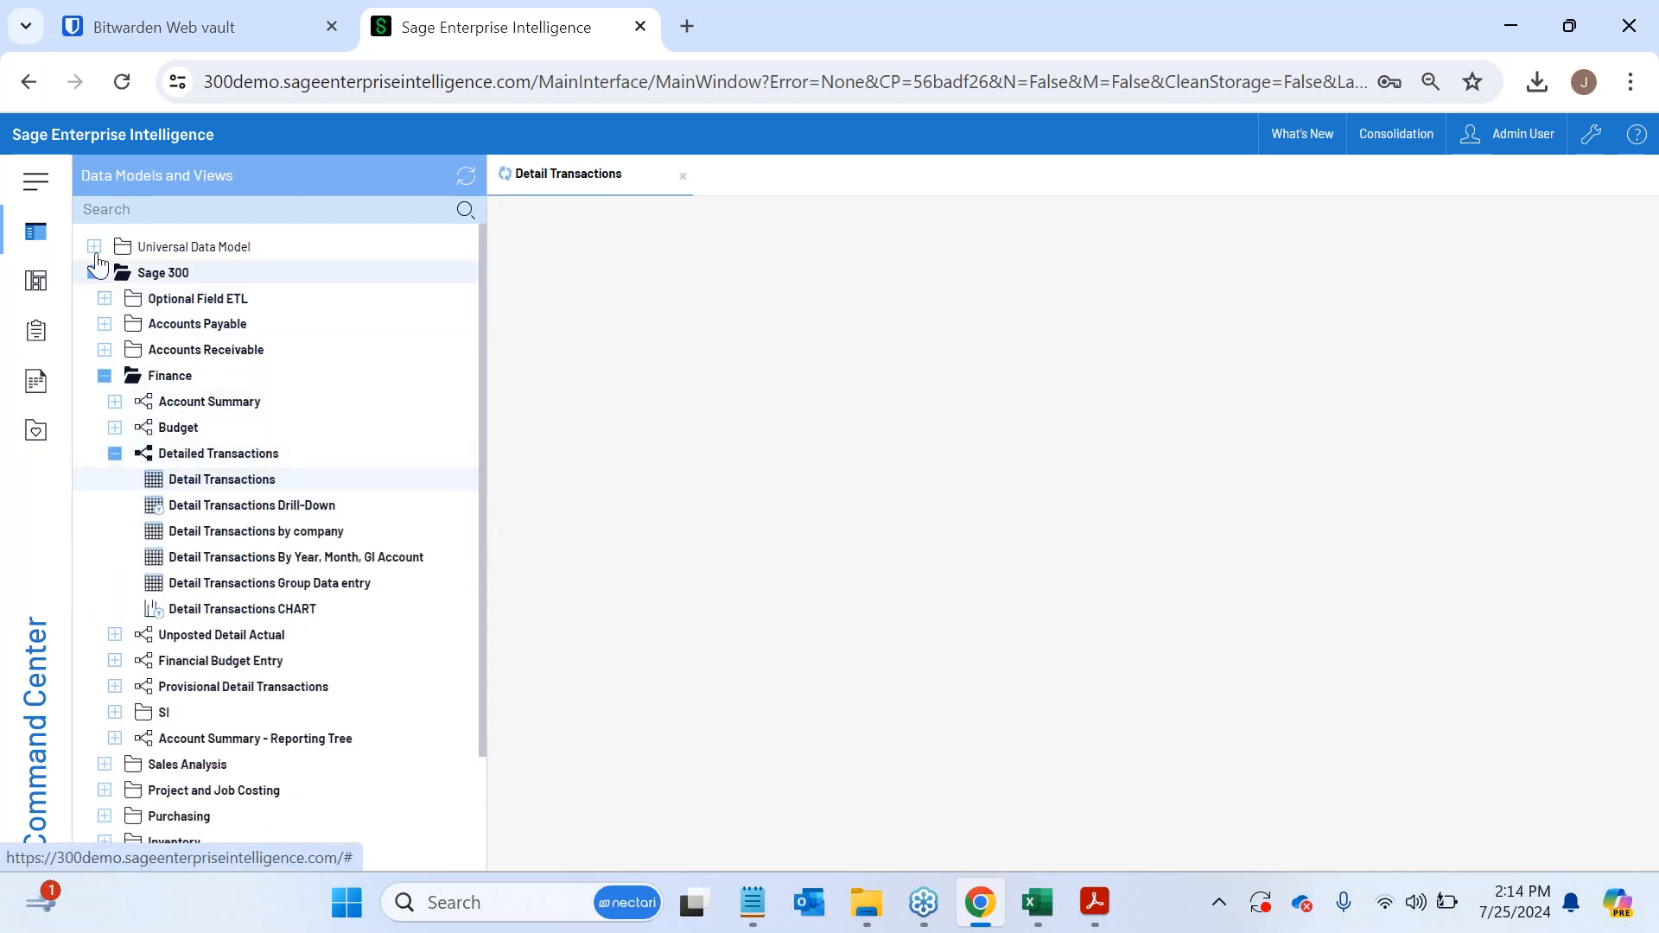
left_click(39, 235)
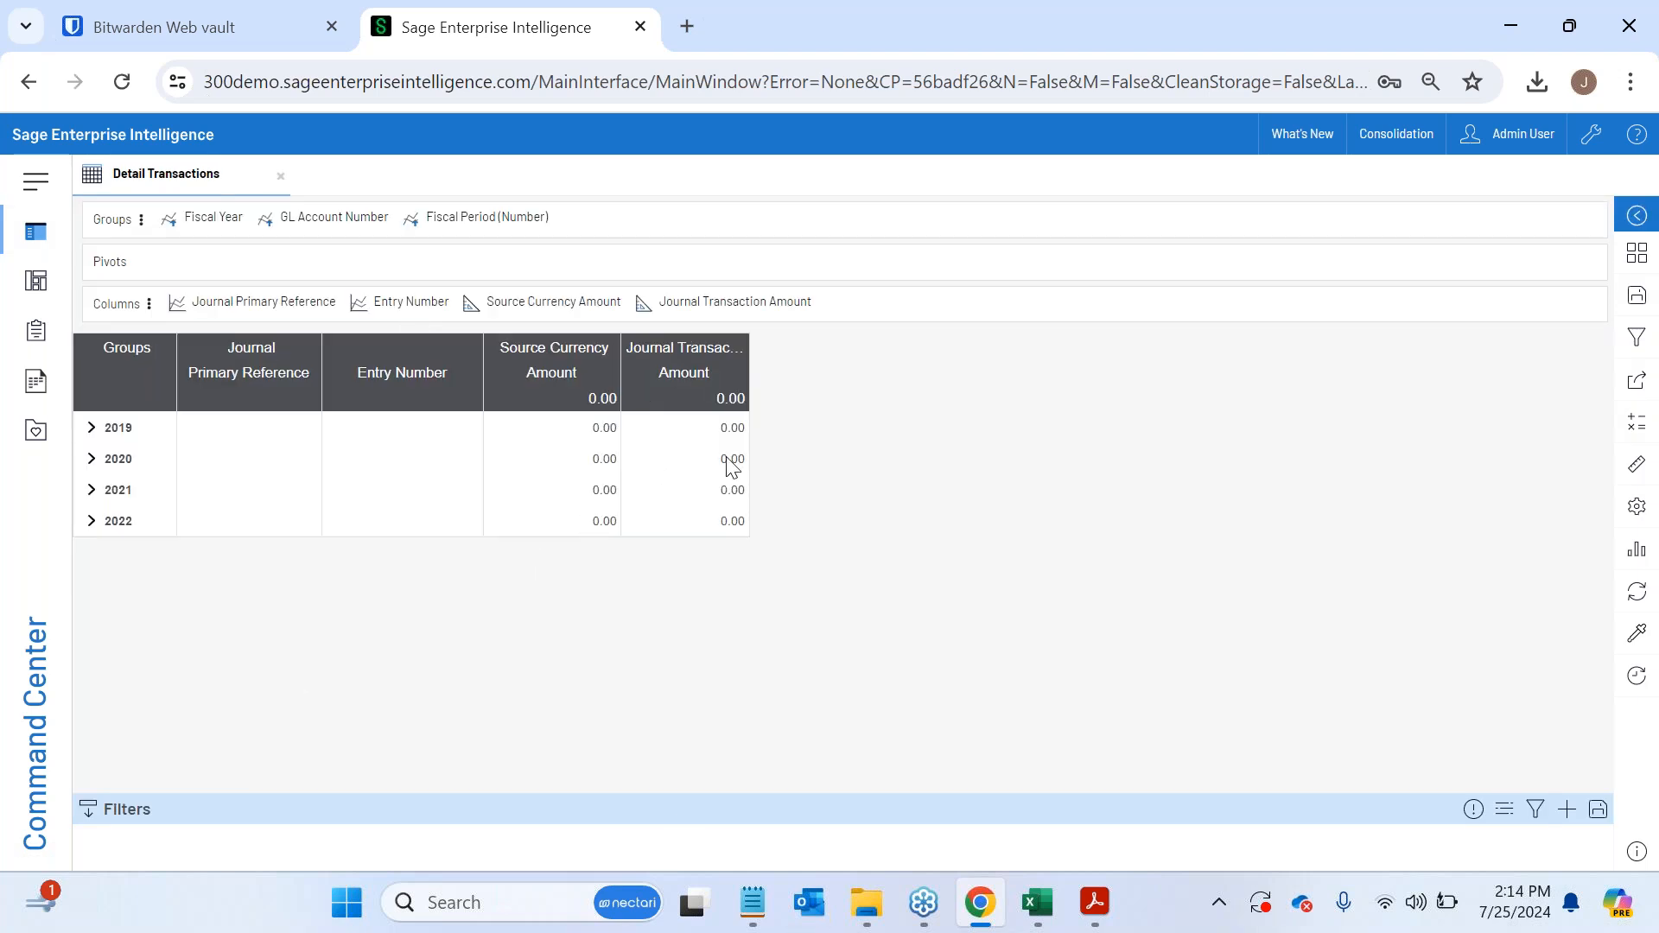
left_click_drag(748, 369, 810, 379)
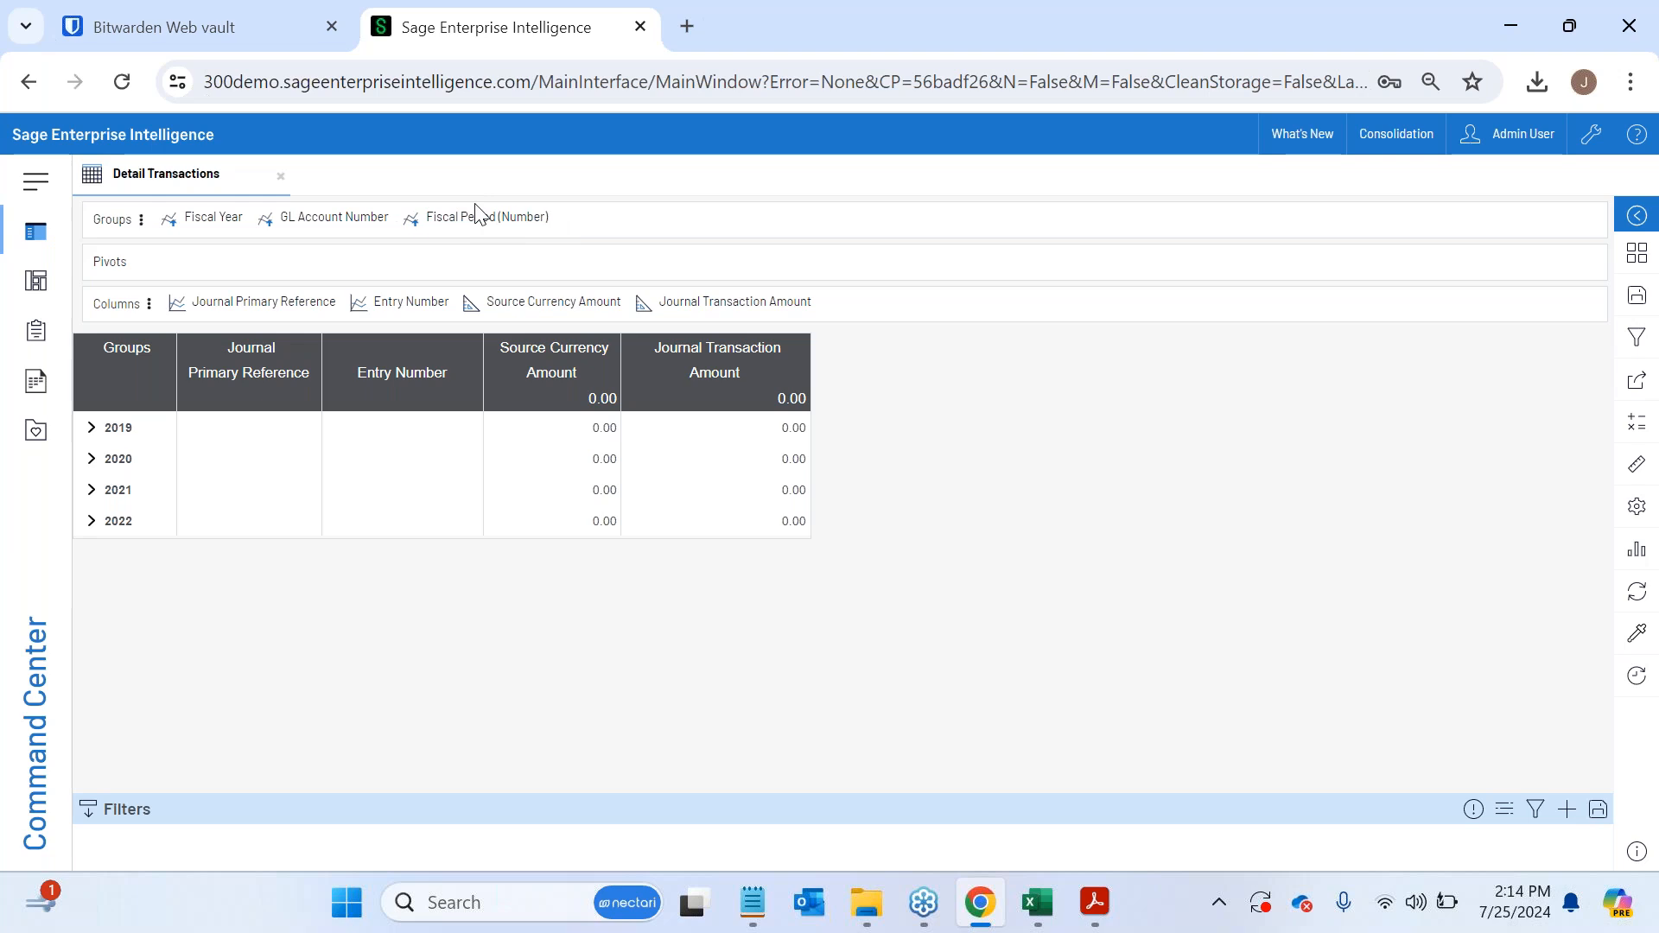
- Move Fiscal Period (Number) ahead of GL Account Number in the groups, and expand period 2 of fiscal year 2020
left_click_drag(492, 229, 299, 218)
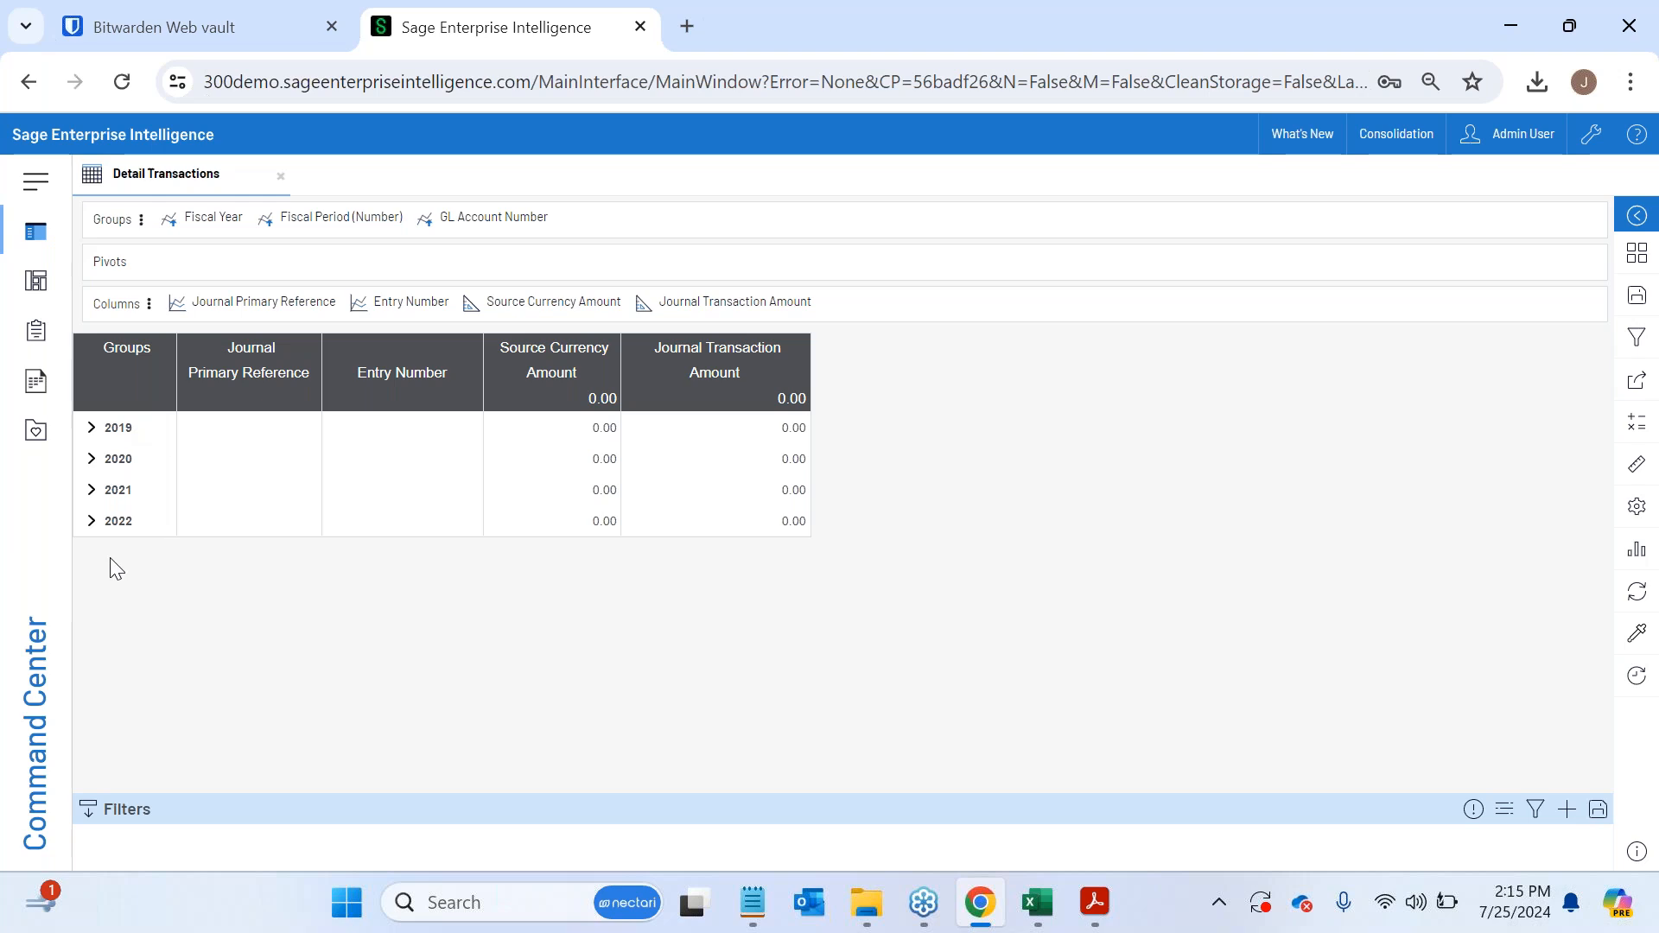
left_click(93, 461)
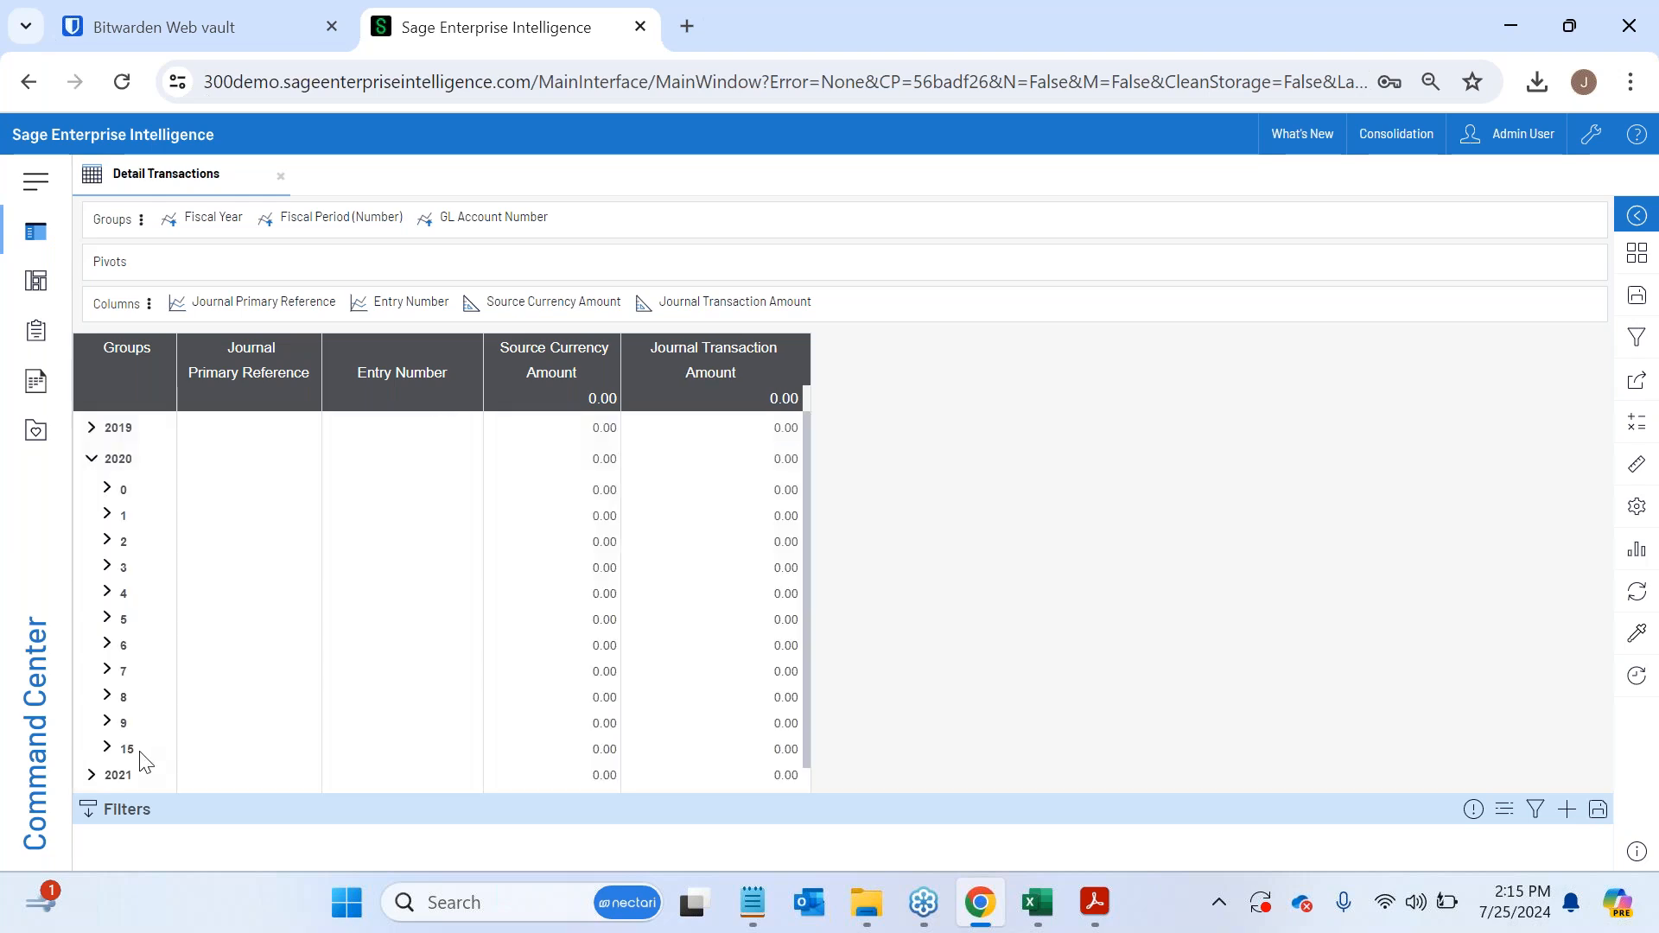
left_click(107, 541)
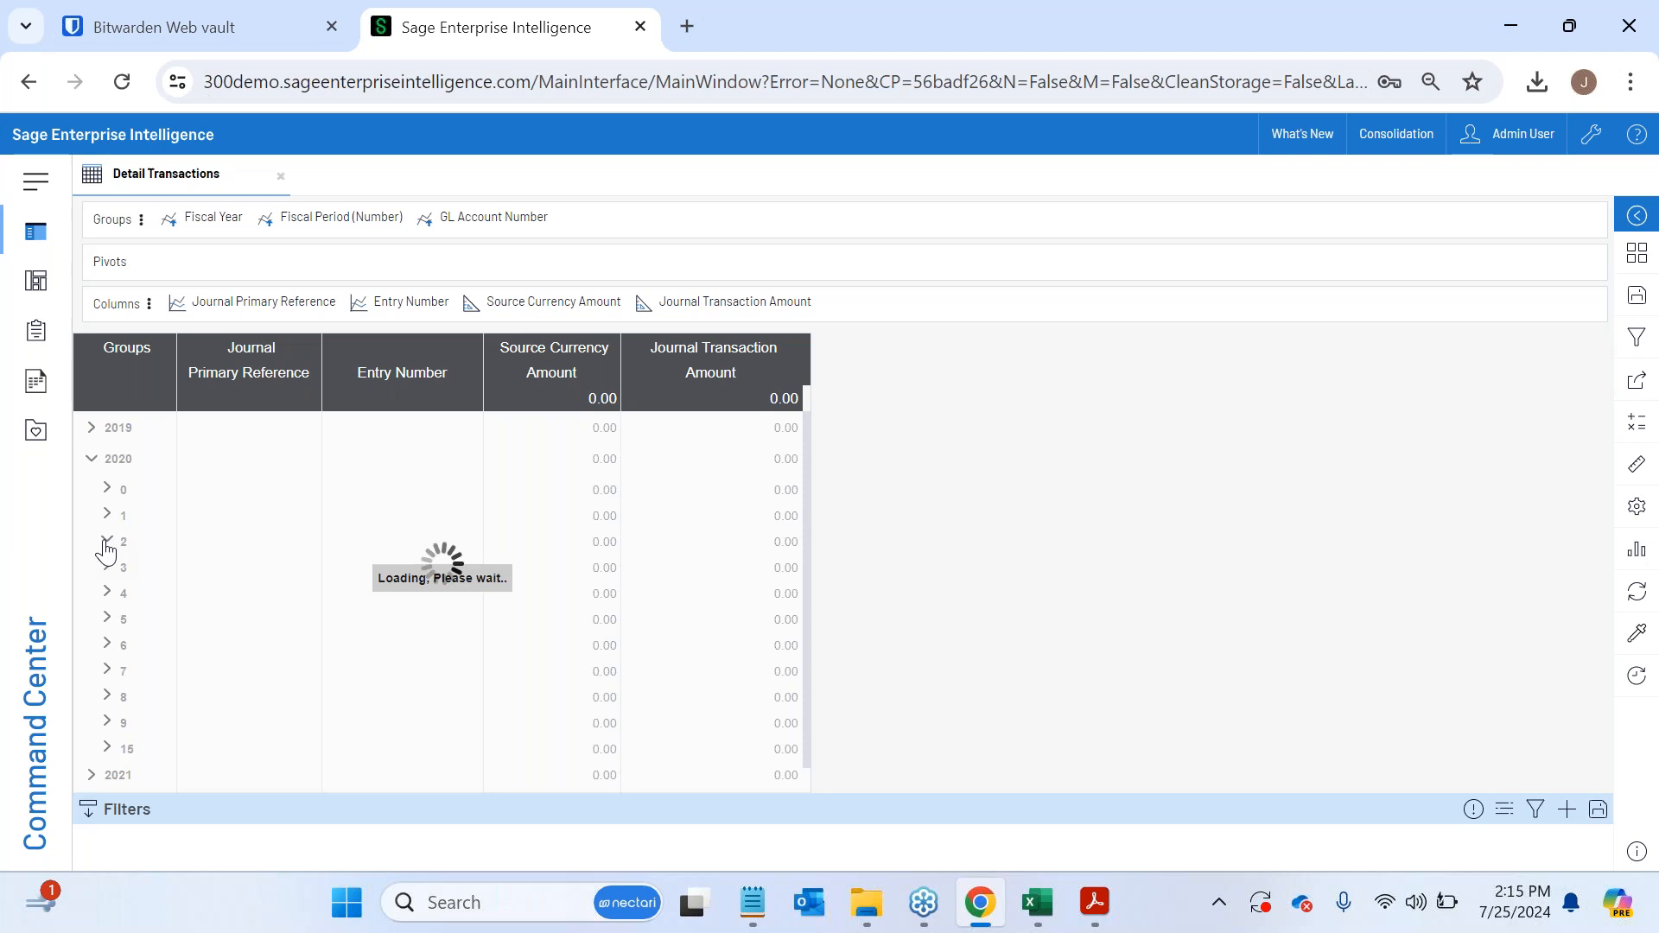
scroll(181, 579, "down", 3)
scroll(186, 577, "up", 2)
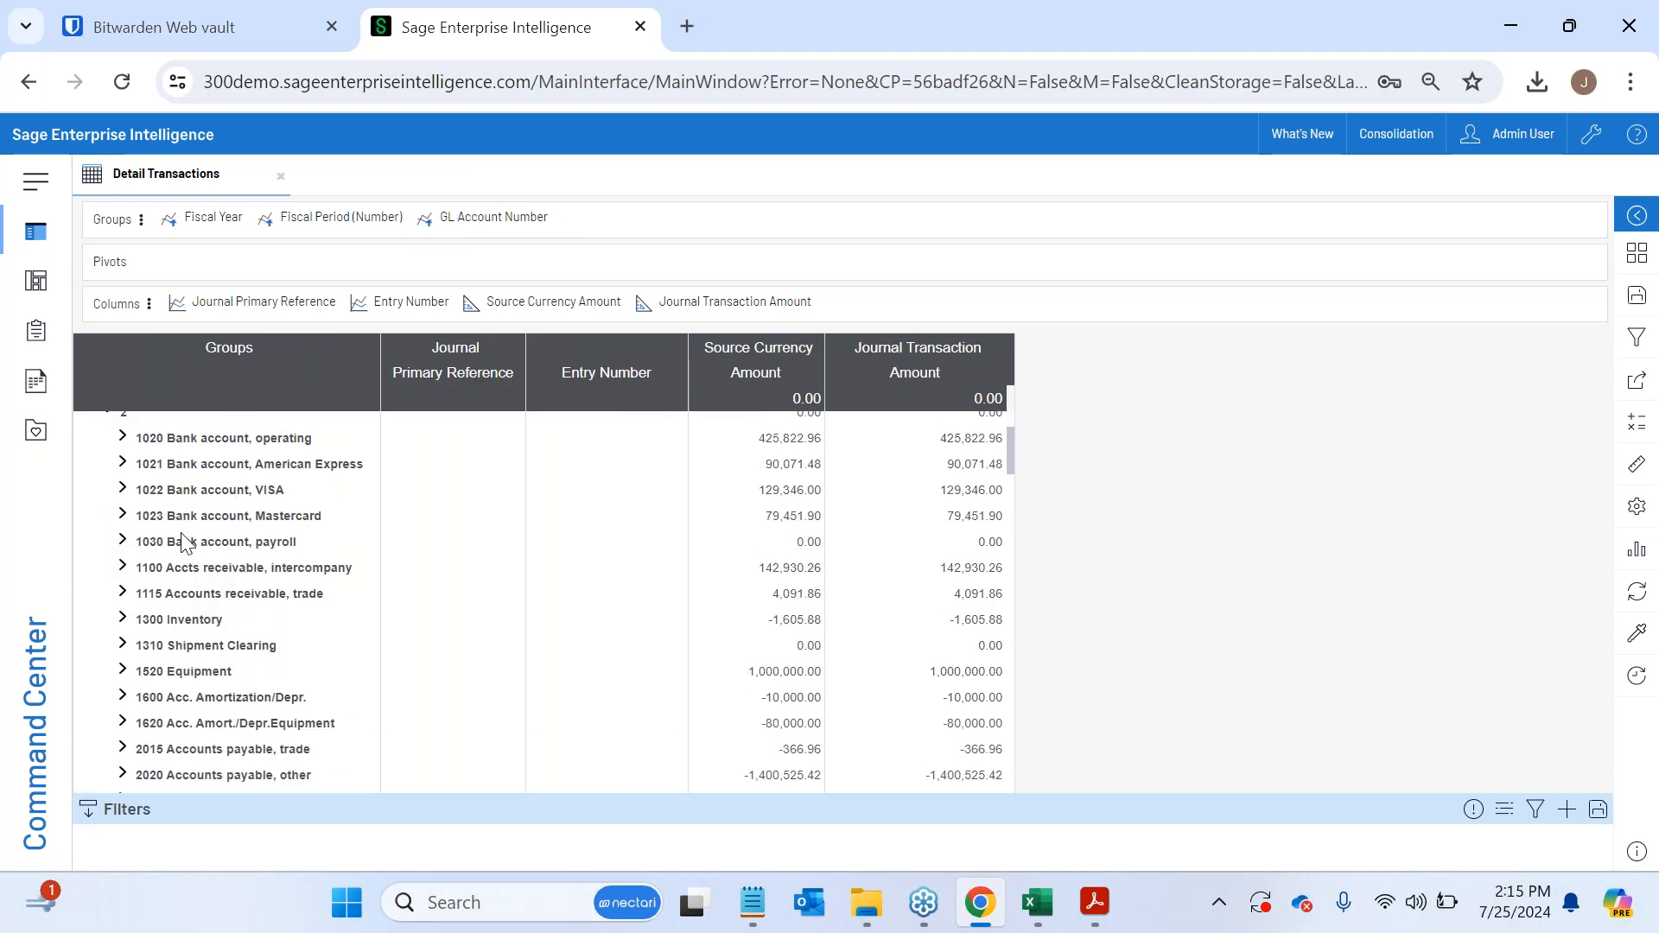
scroll(171, 545, "down", 5)
scroll(172, 551, "up", 7)
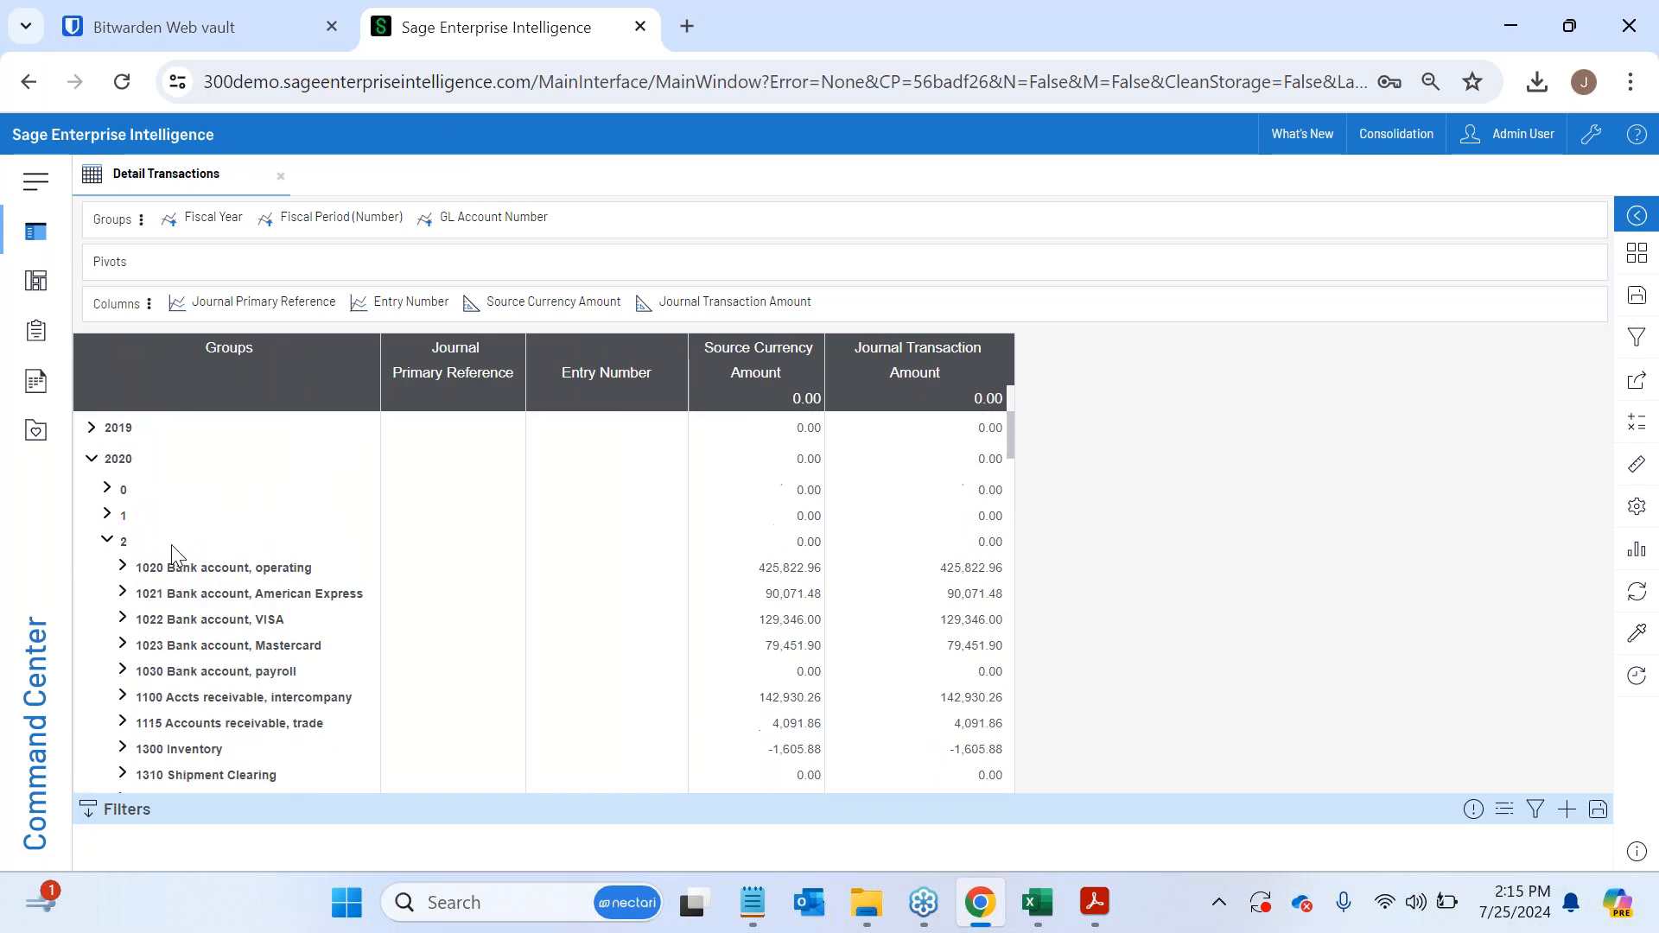
scroll(171, 568, "down", 2)
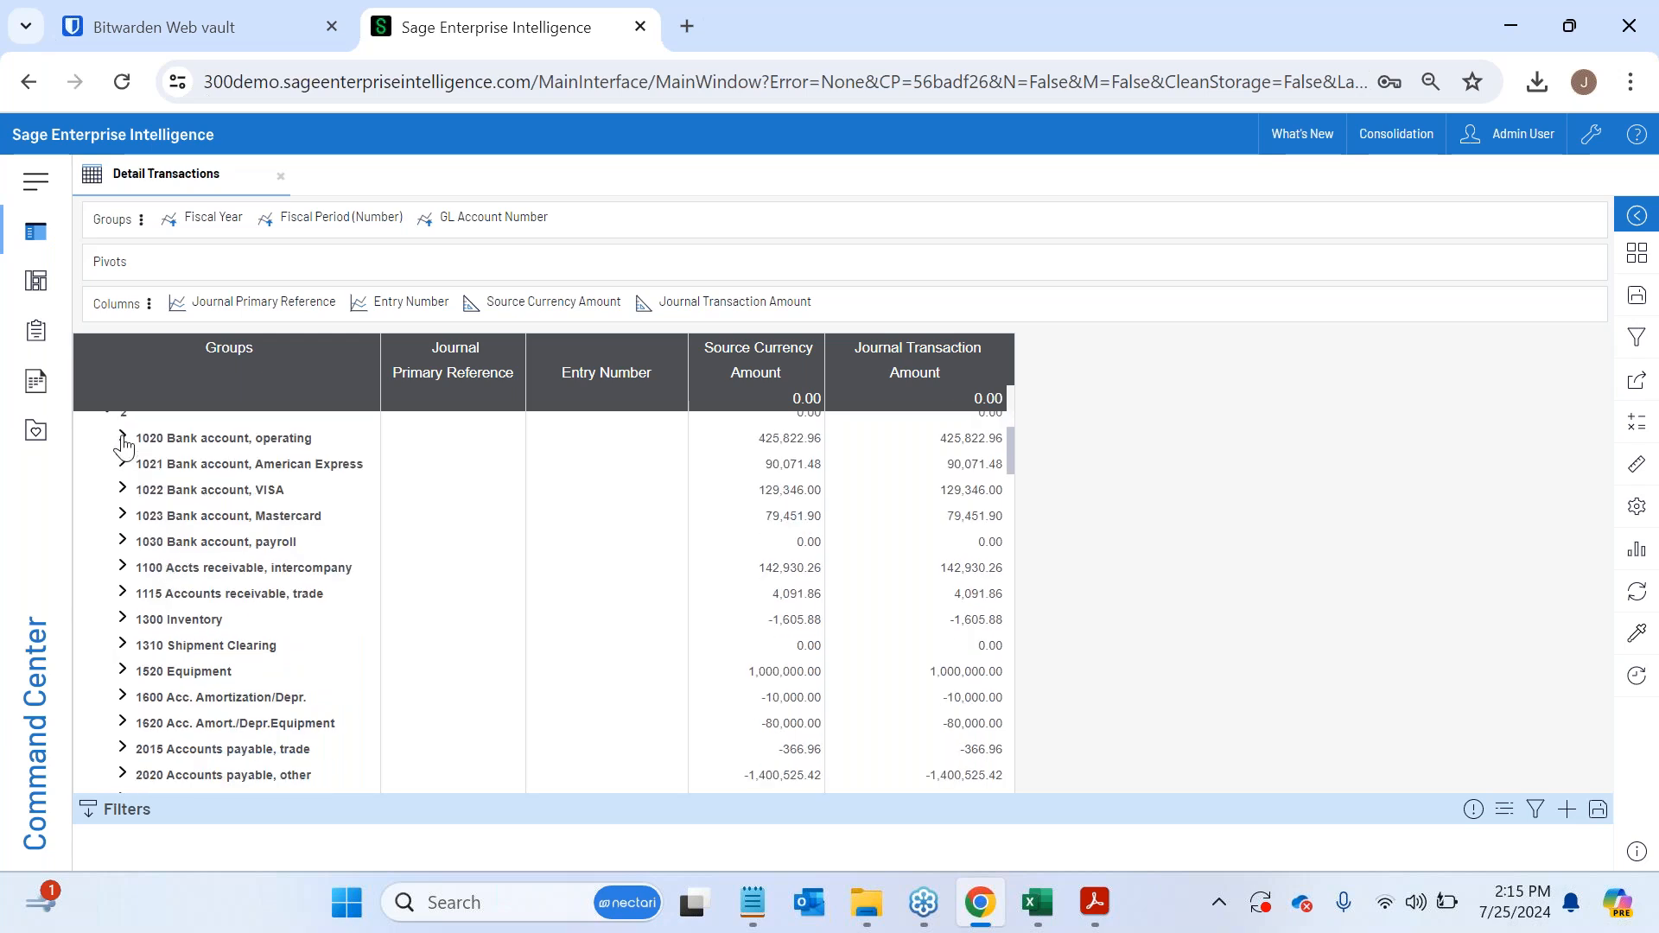
- Expand the operating, American Express, VISA and payroll bank accounts and the intercompany receivables account to examine their journal entries
left_click(123, 442)
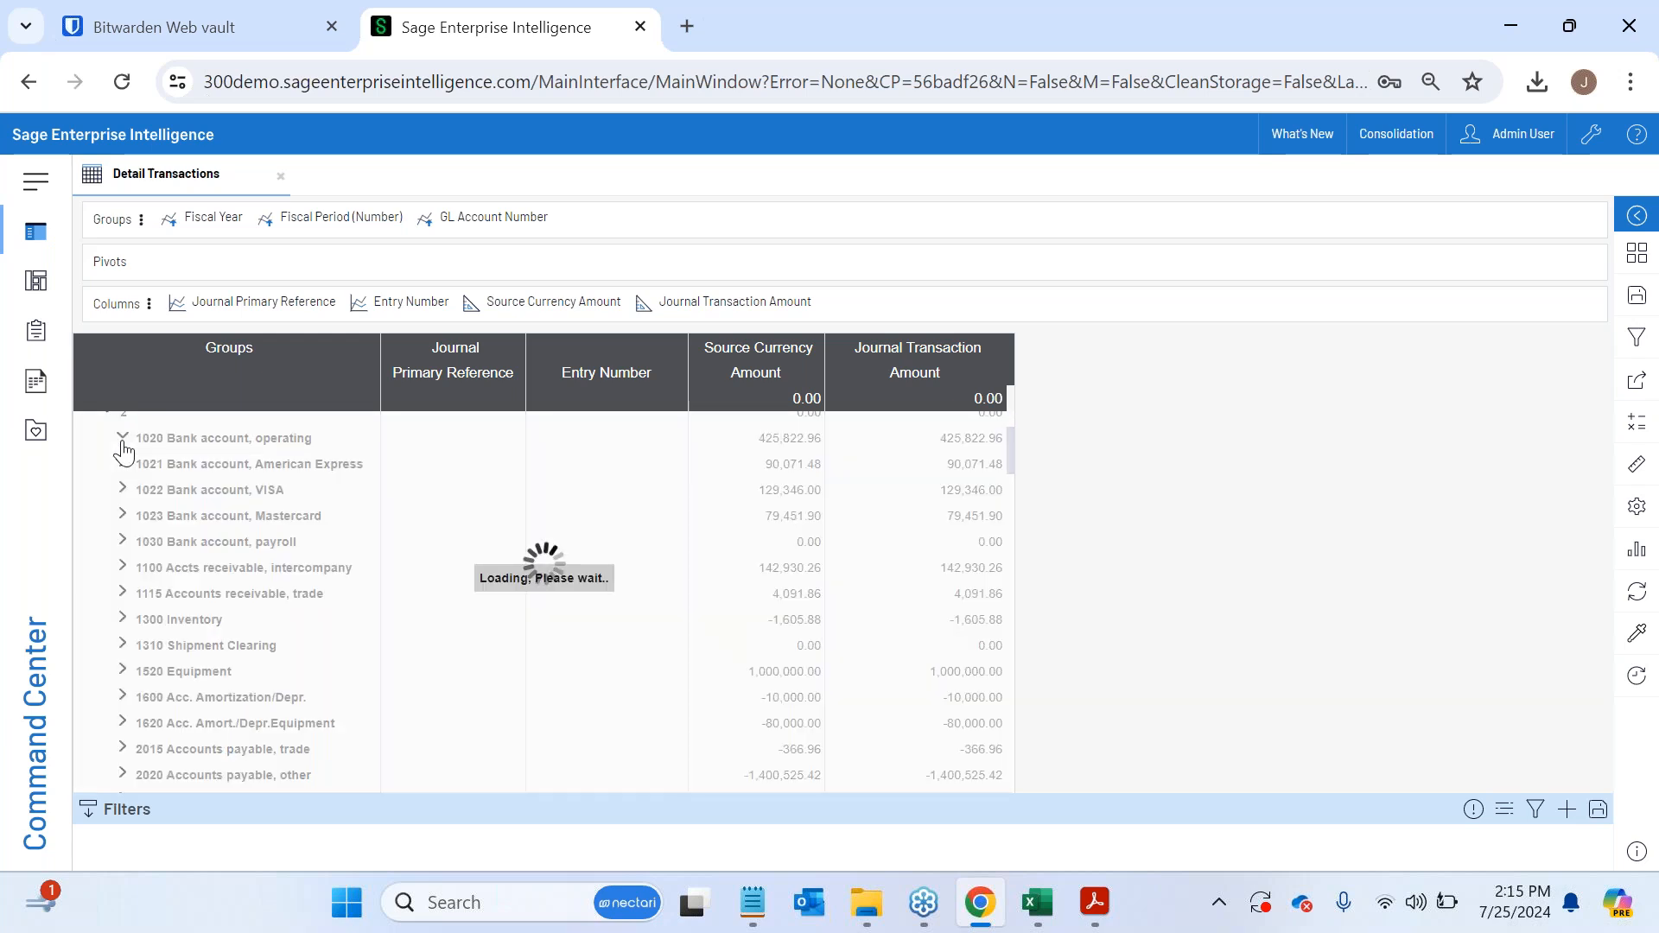
left_click(128, 492)
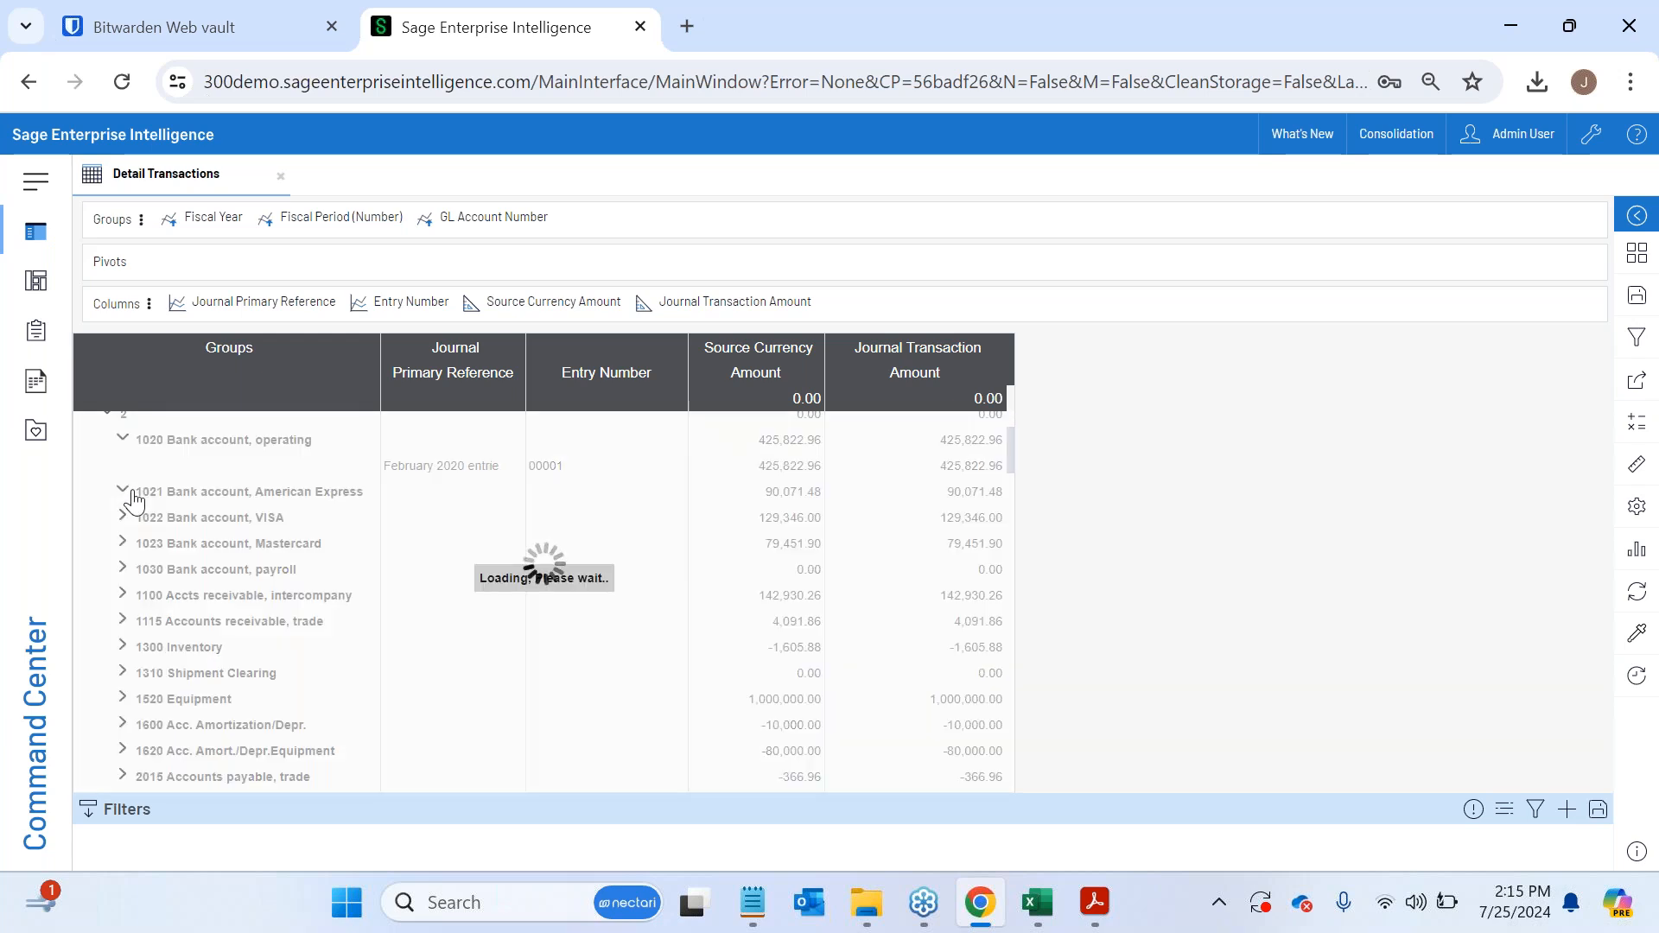
left_click(122, 548)
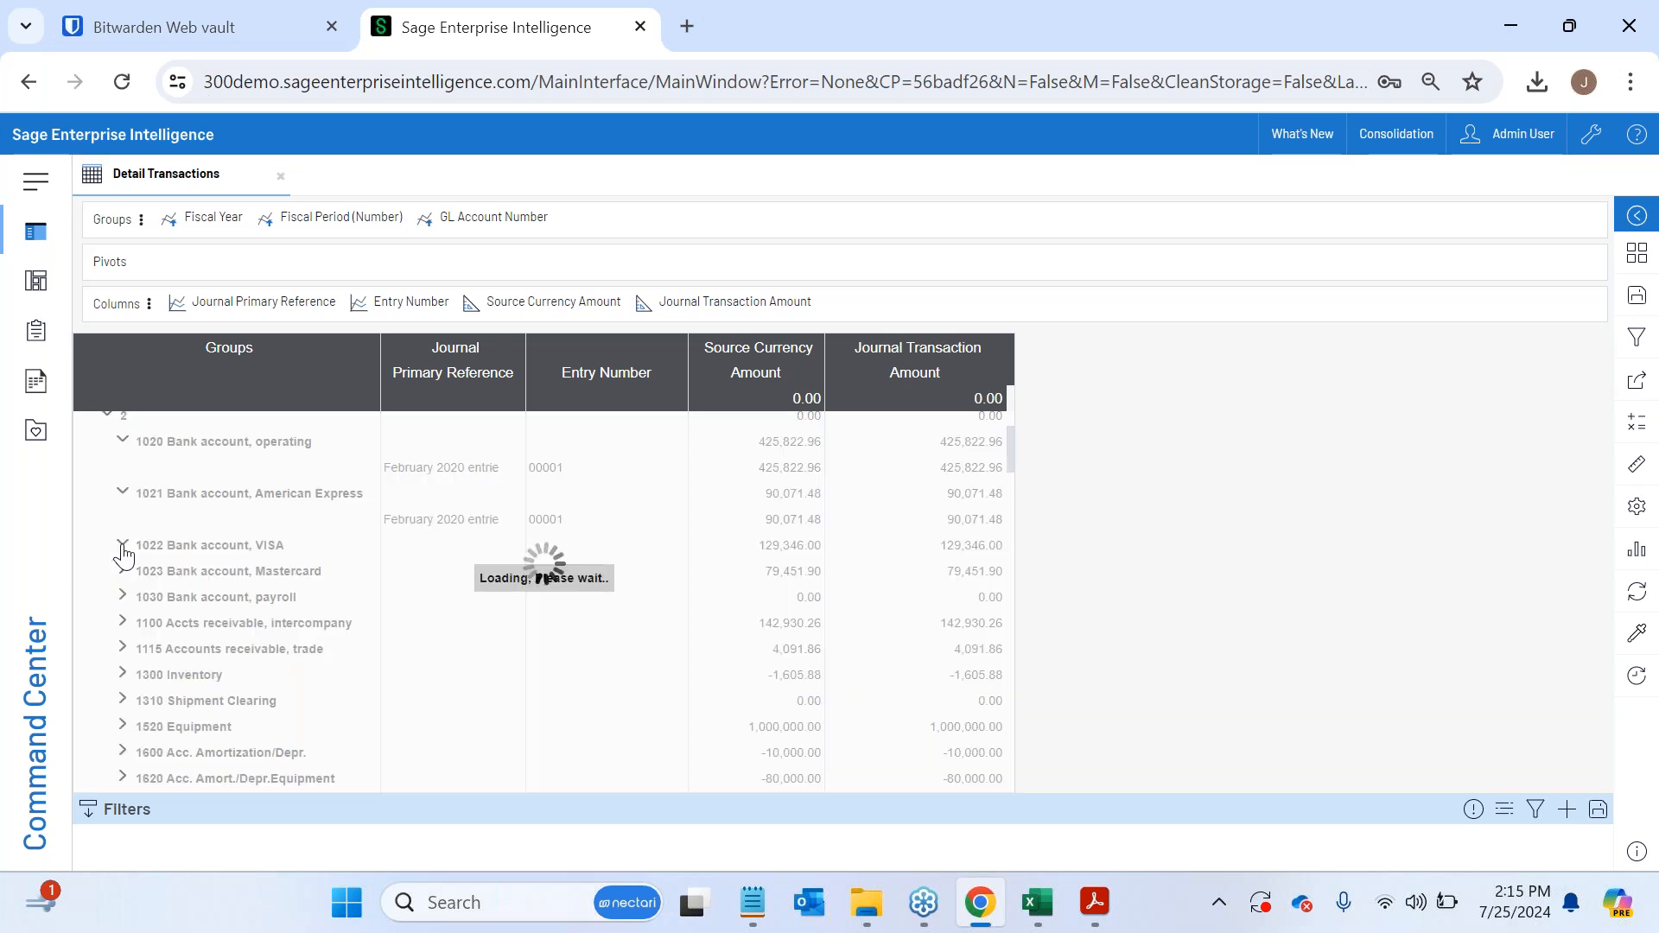
left_click(123, 625)
left_click(122, 678)
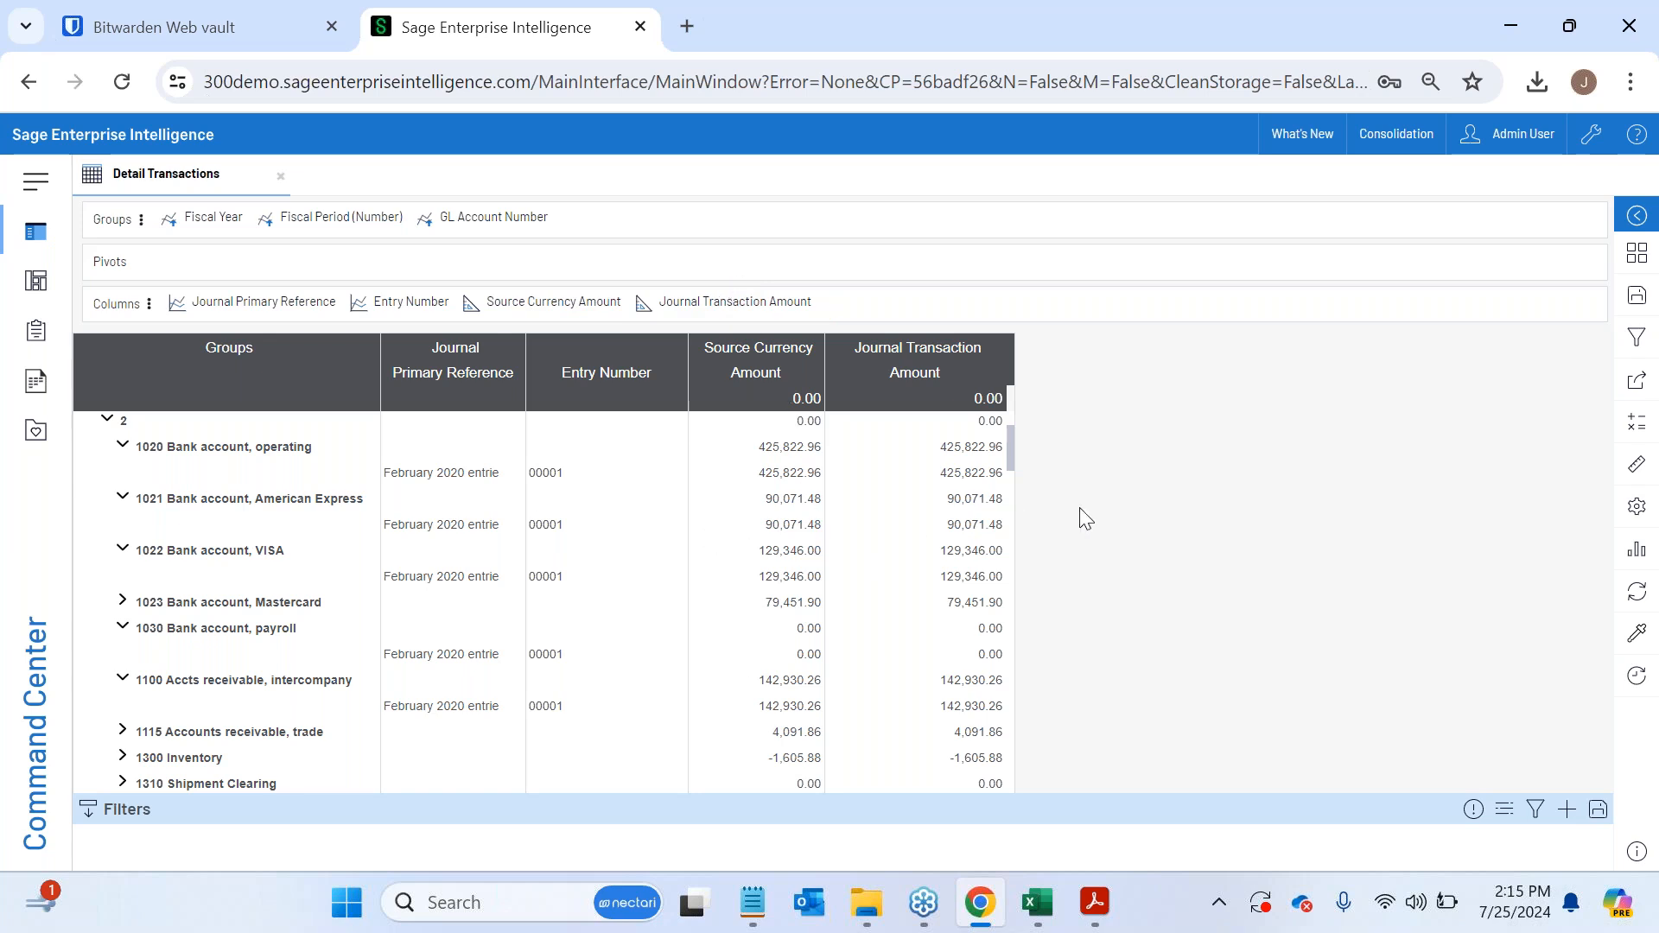
- Show the available dimensions and measures, and expand the Consolidation, Batch and Company dimension folders
left_click(1642, 579)
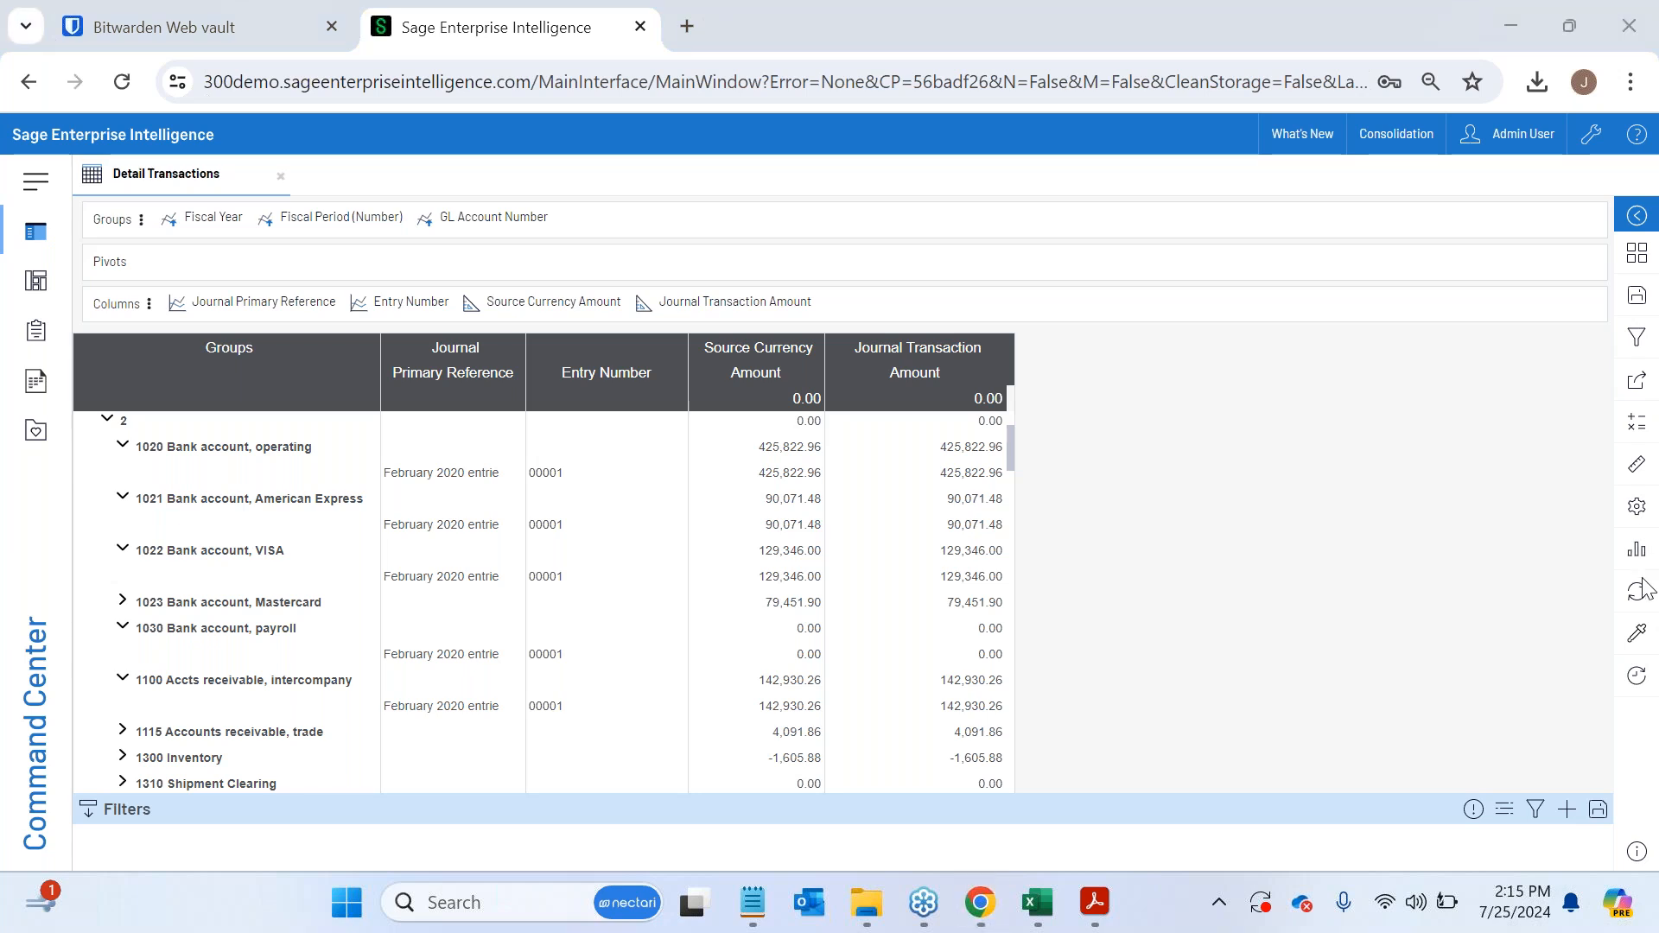
left_click(1637, 465)
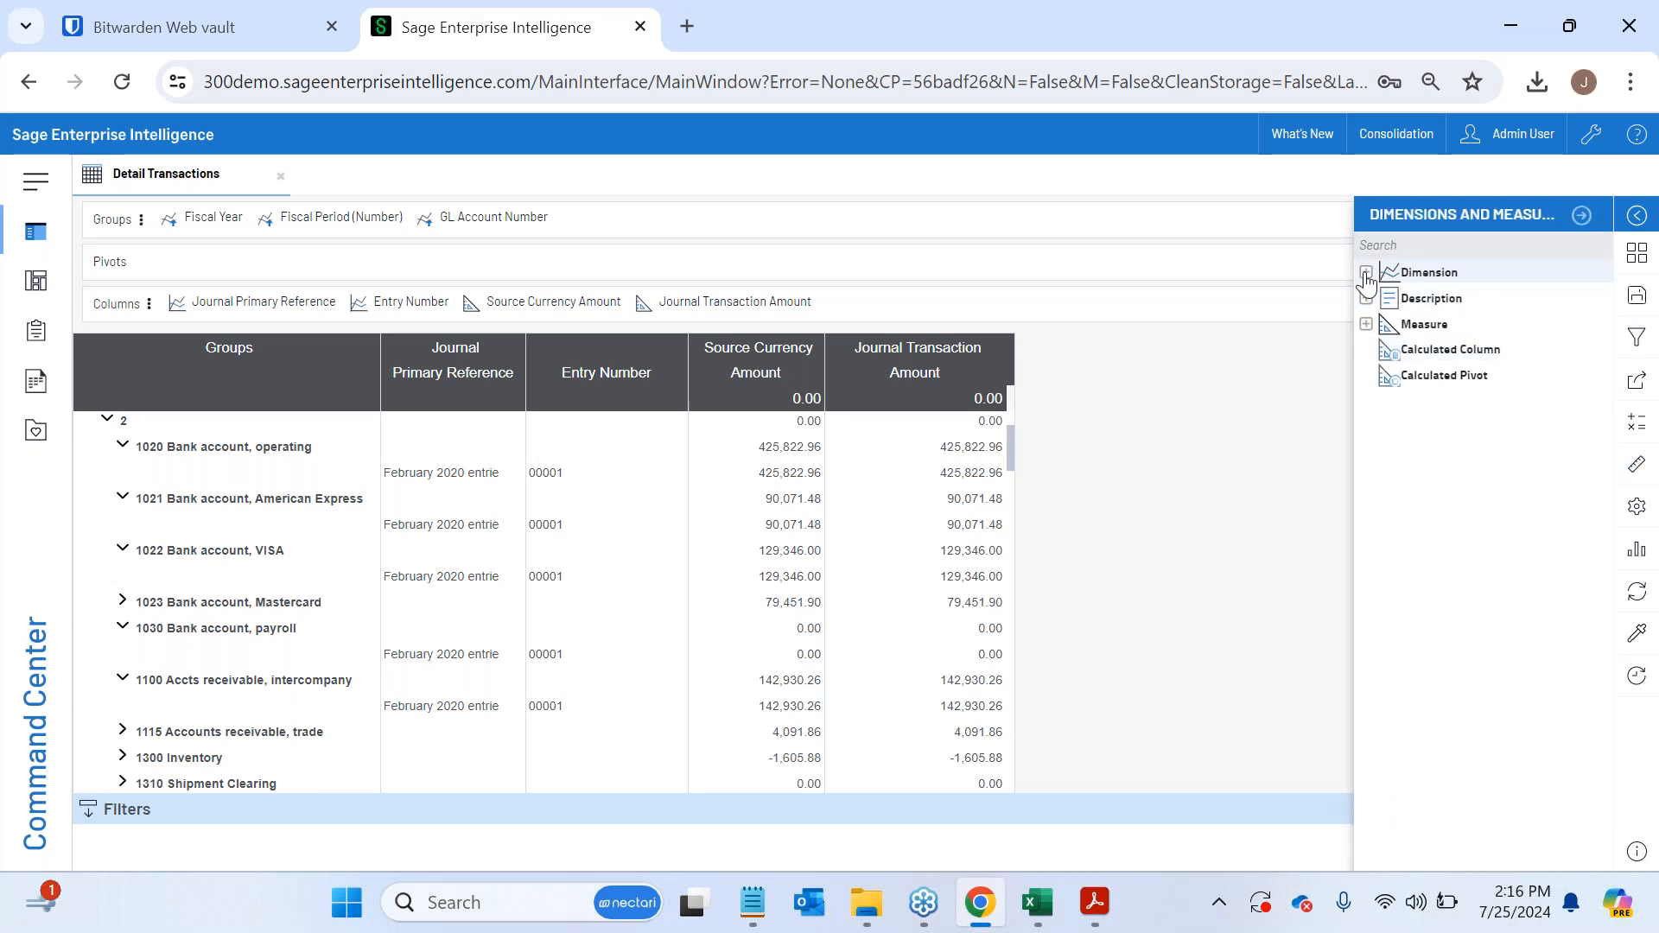
left_click(1366, 275)
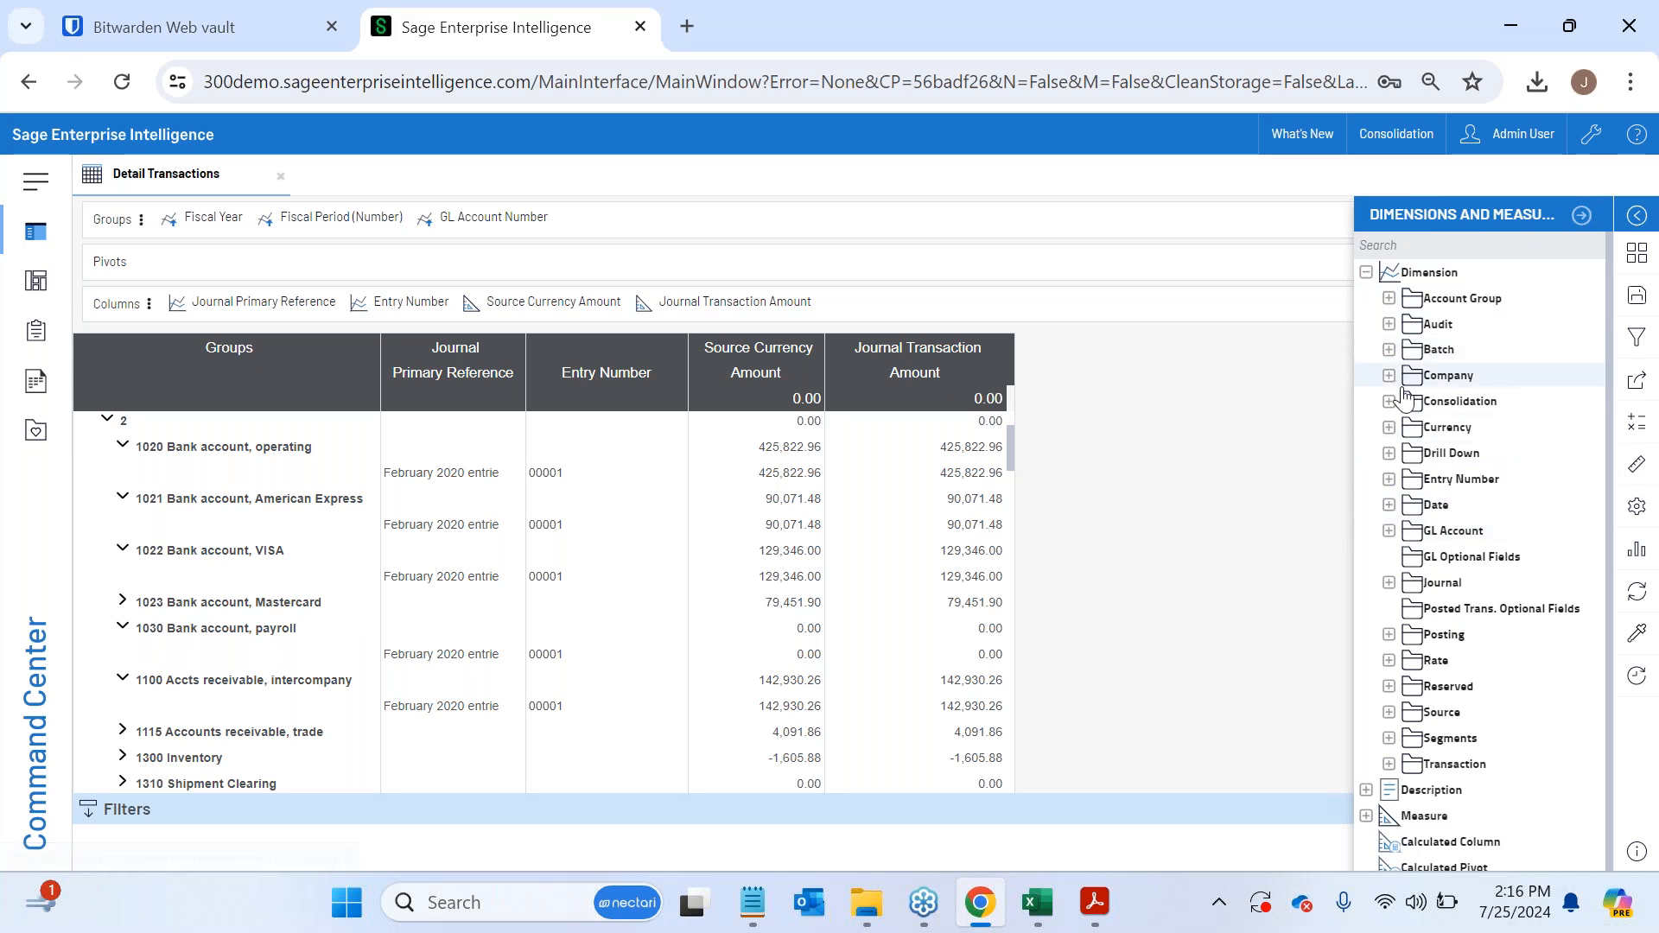
left_click(1389, 401)
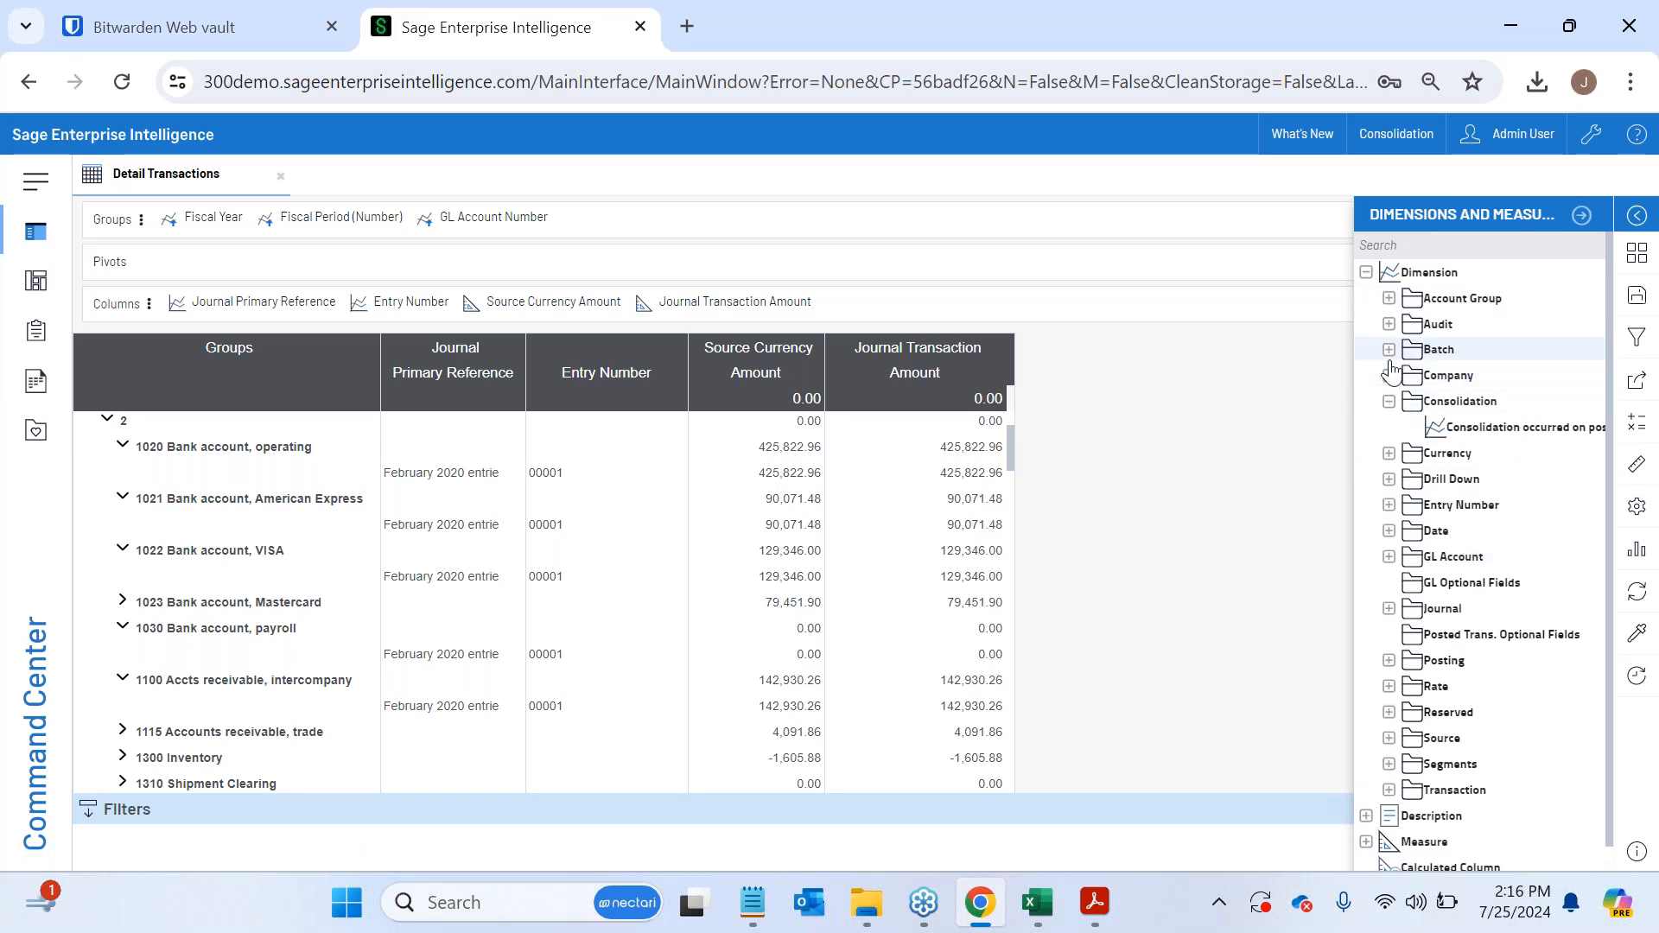
left_click(1388, 349)
left_click(1389, 401)
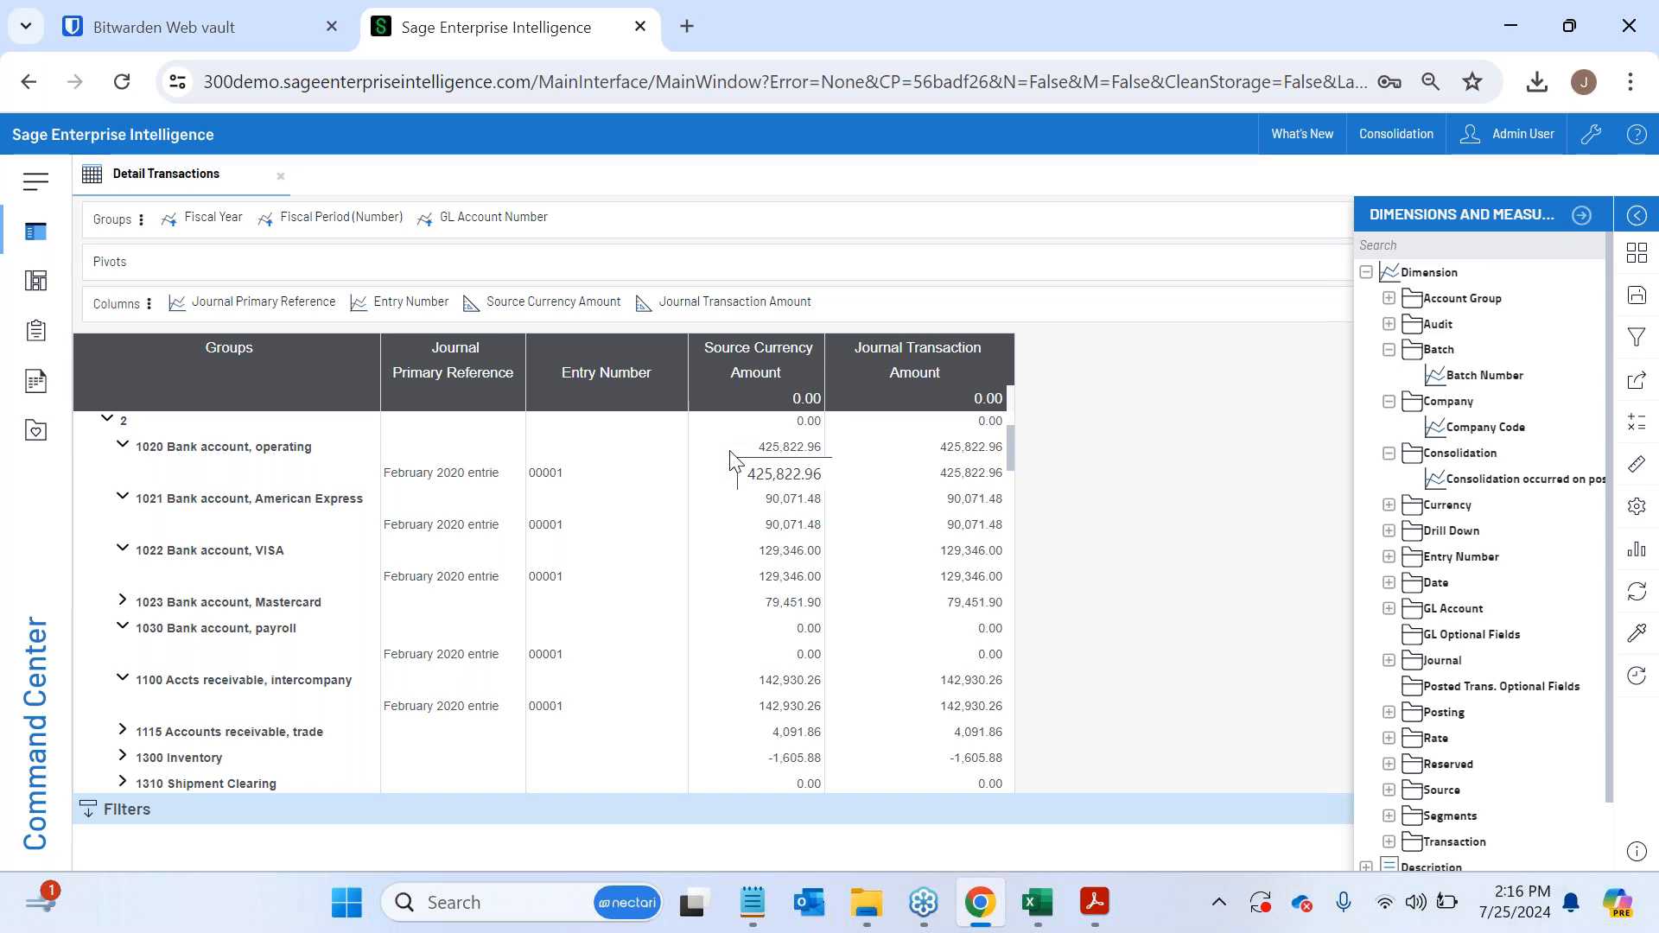
- Add Company Code as the first group, and move it to the pivots
scroll(731, 458, "up", 3)
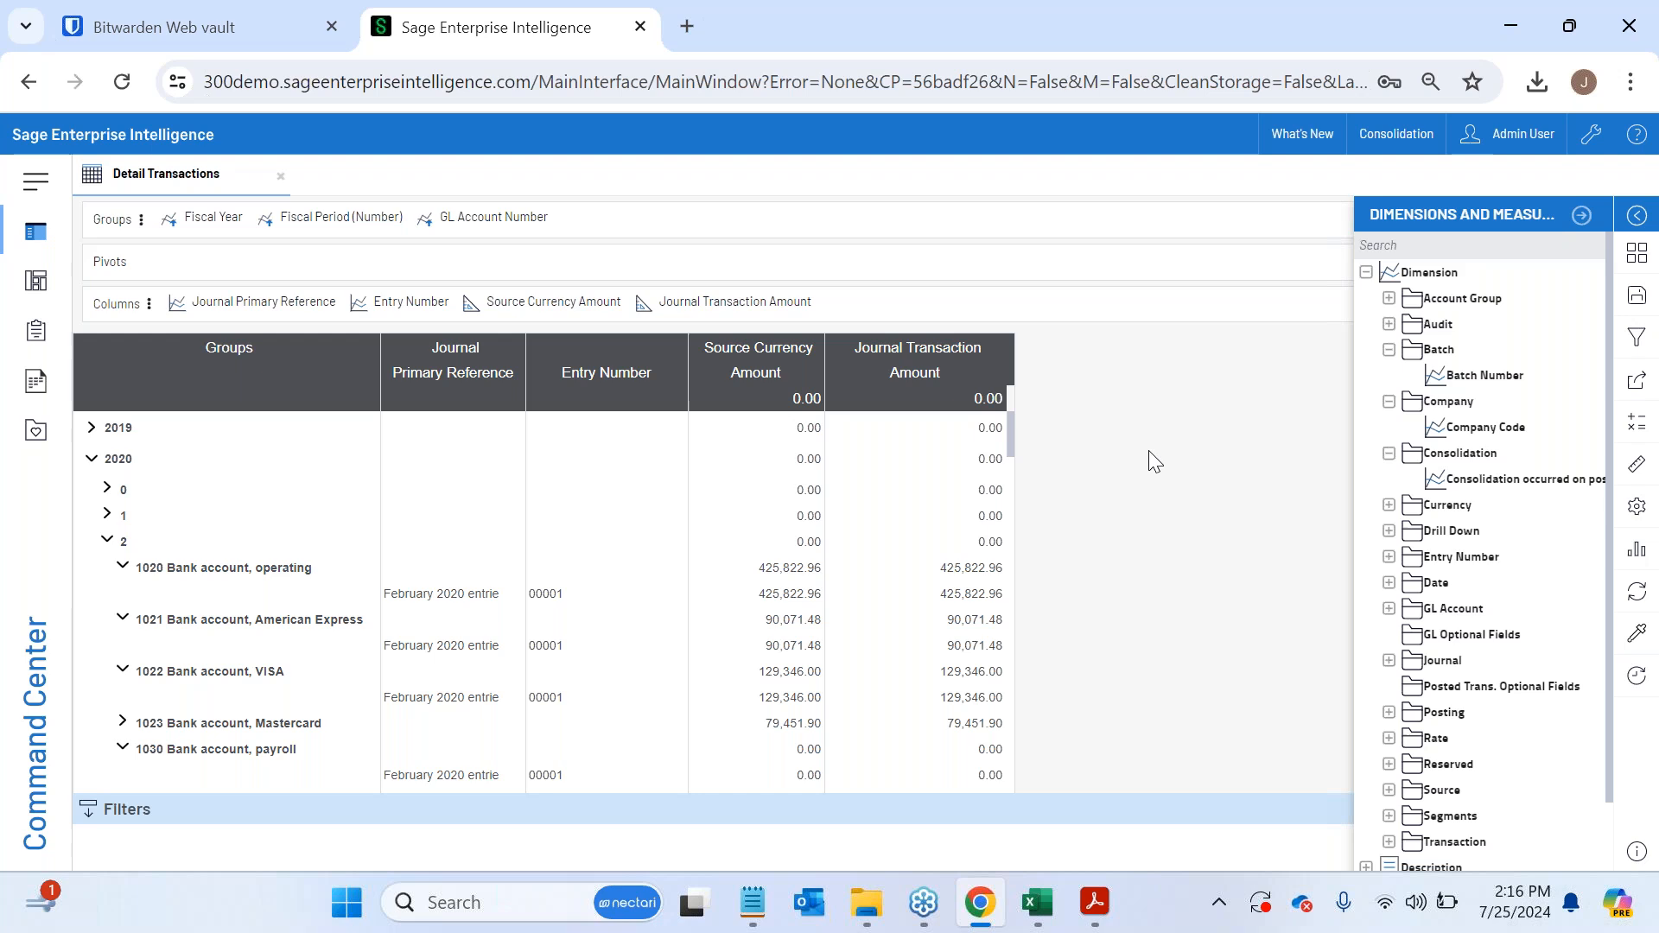
left_click_drag(1494, 442, 192, 216)
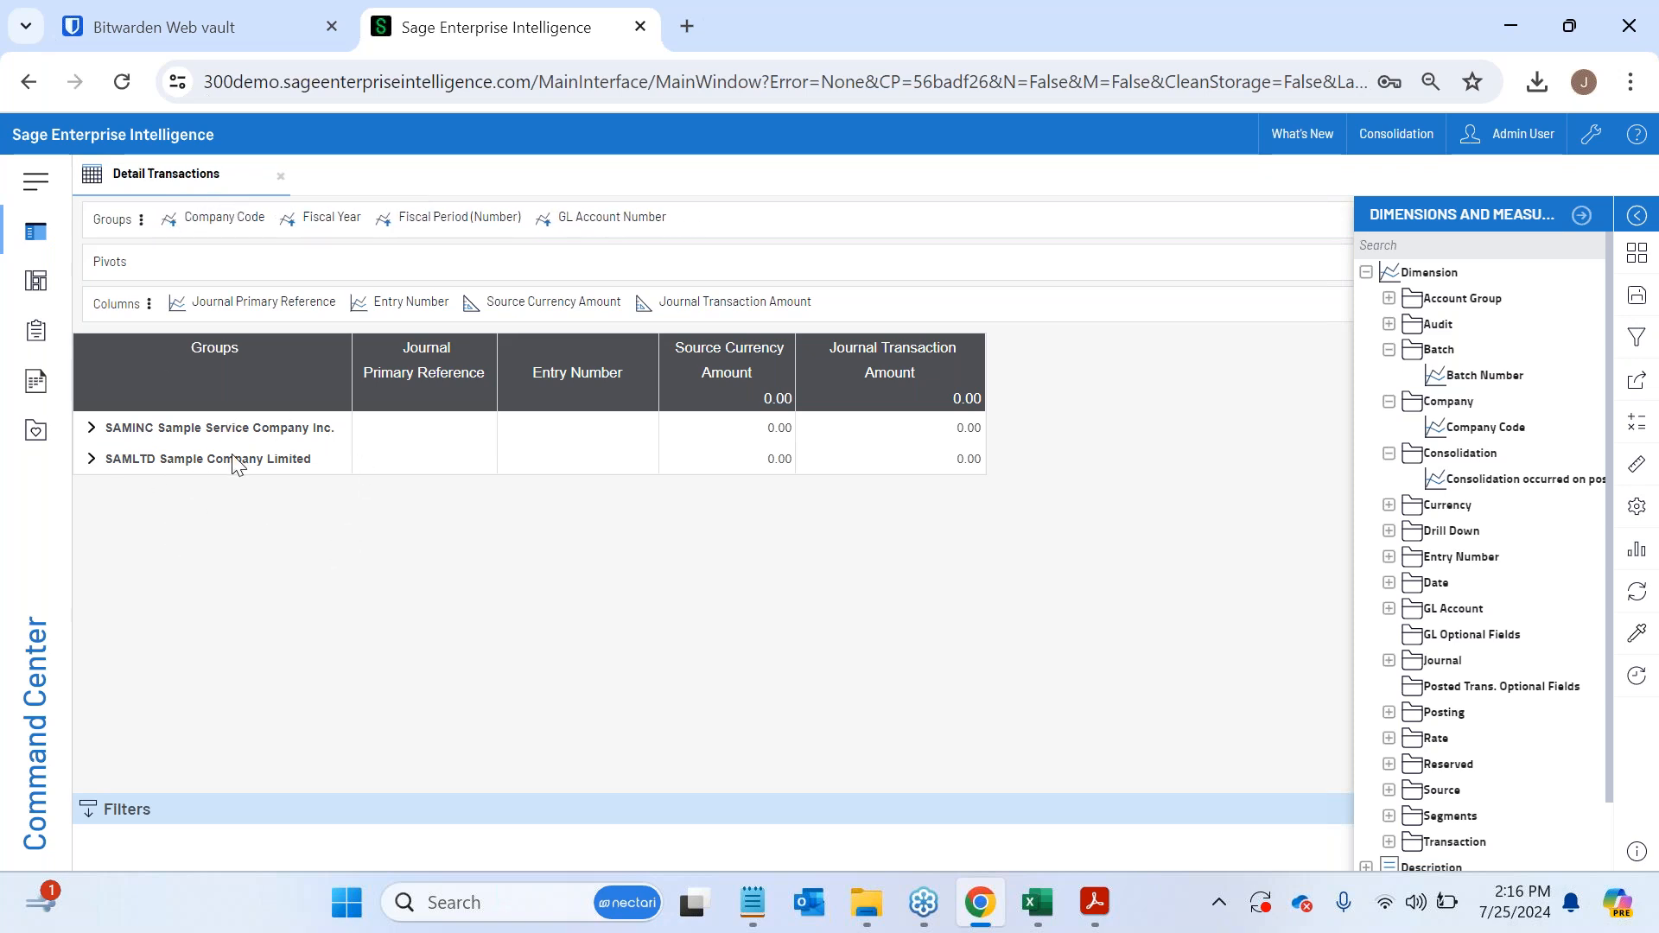
left_click_drag(211, 216, 216, 261)
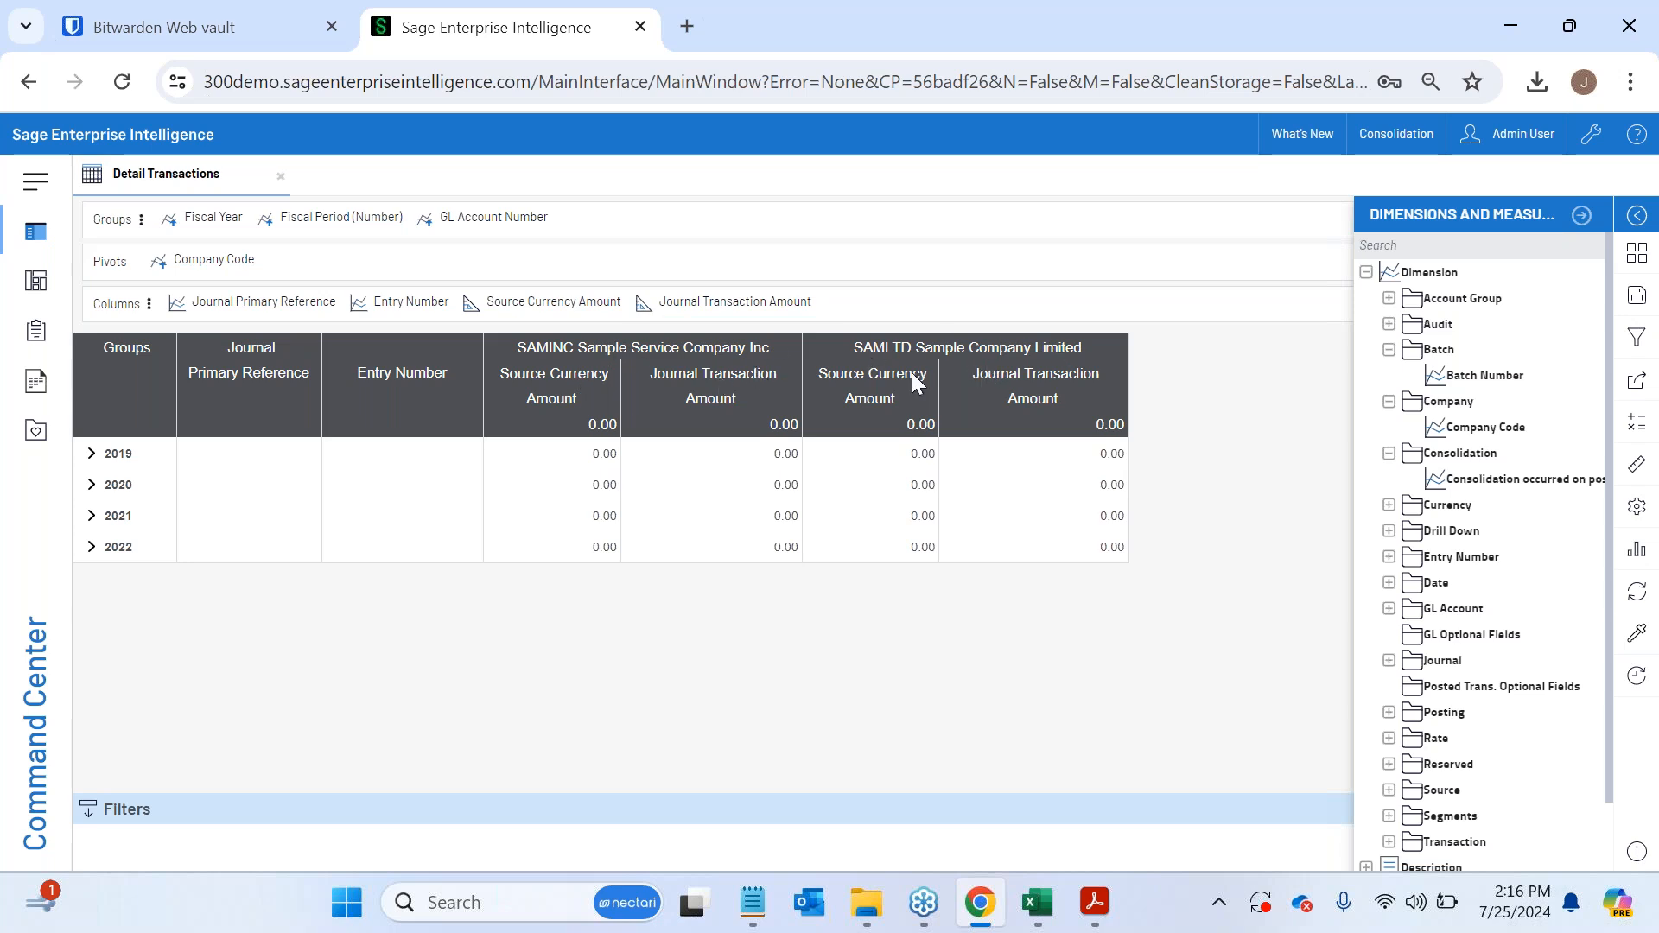
- Expand period 2 of fiscal year 2020 and compare the account amounts of the two sample companies
left_click(90, 487)
left_click(106, 566)
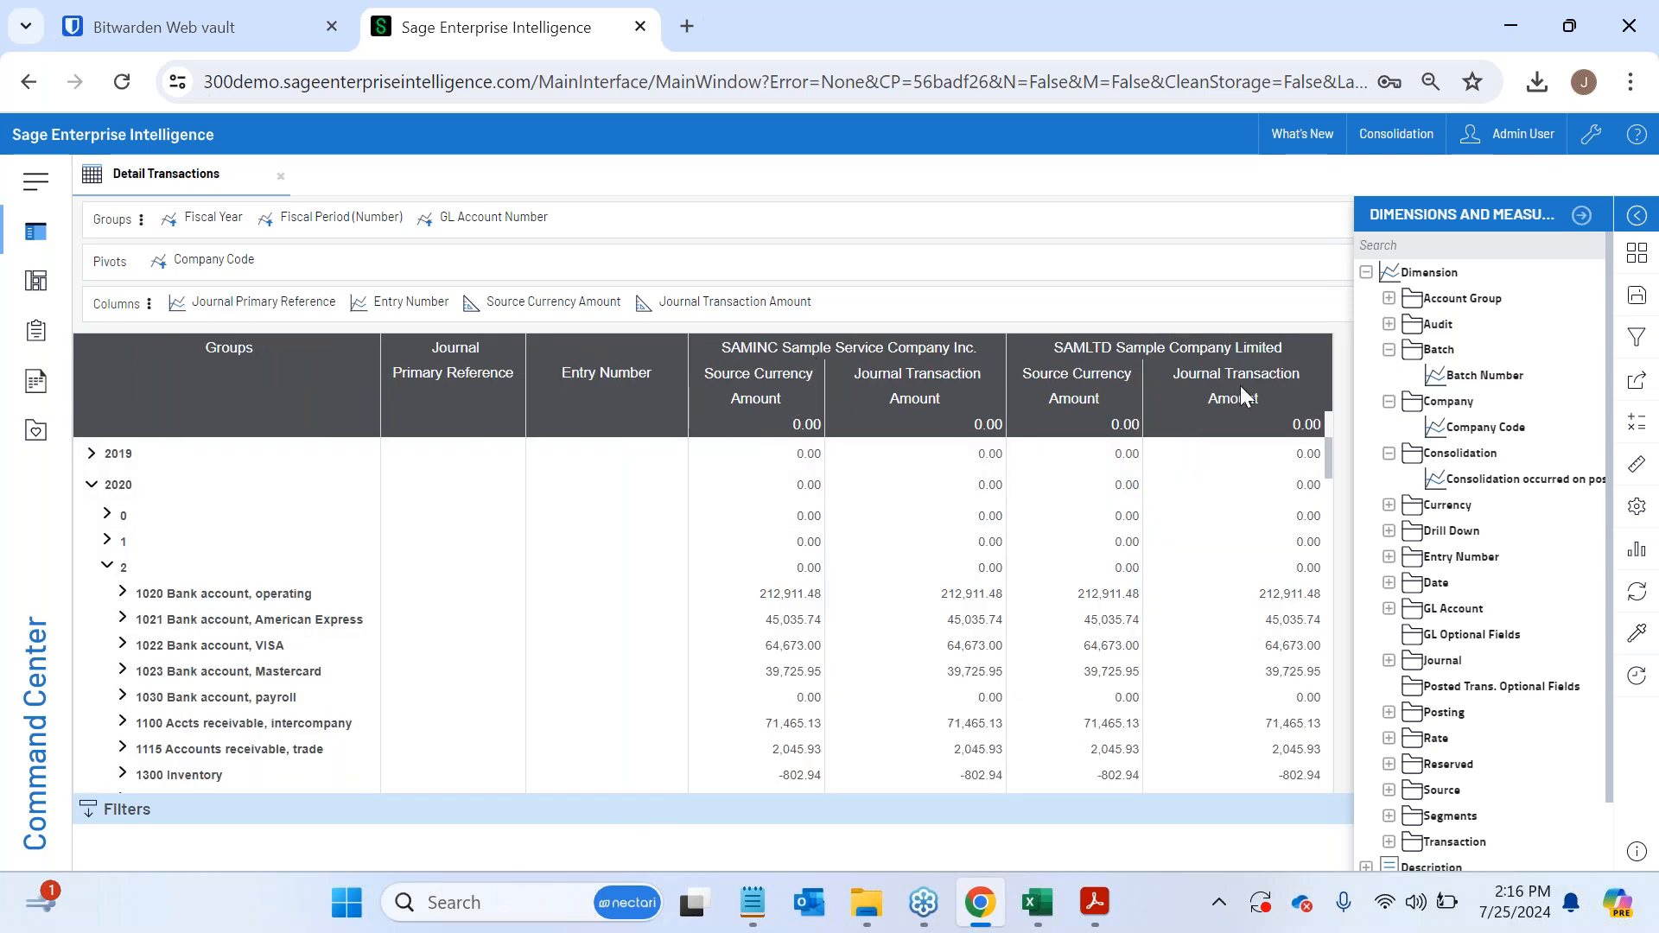
scroll(1071, 627, "down", 15)
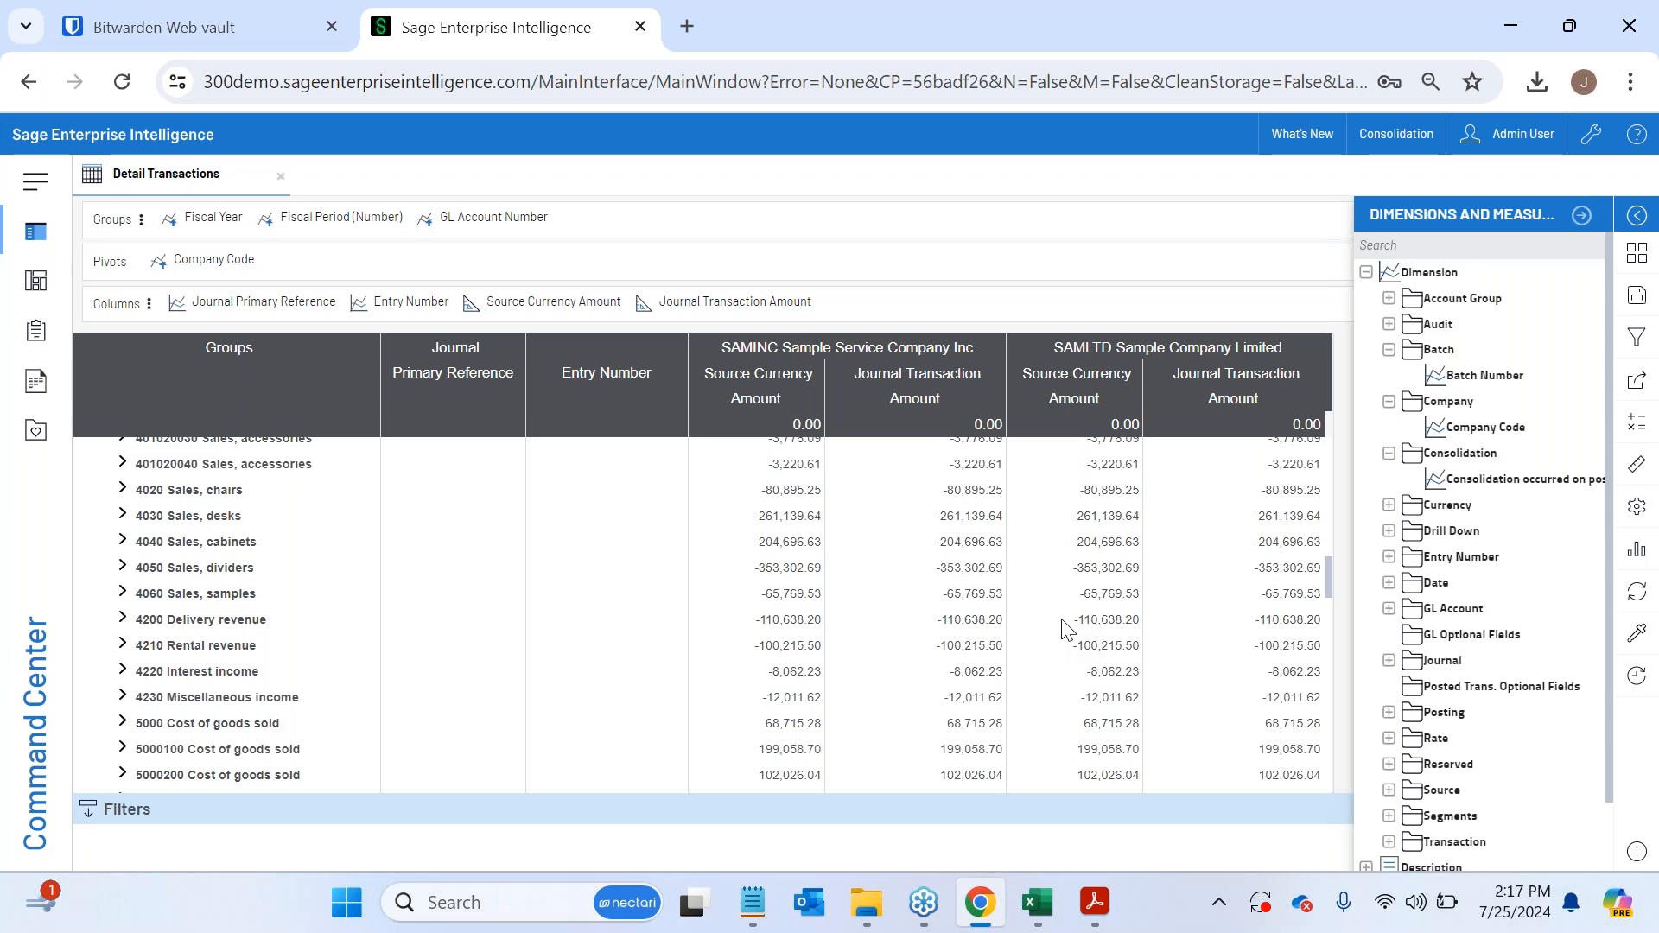
scroll(1115, 618, "up", 15)
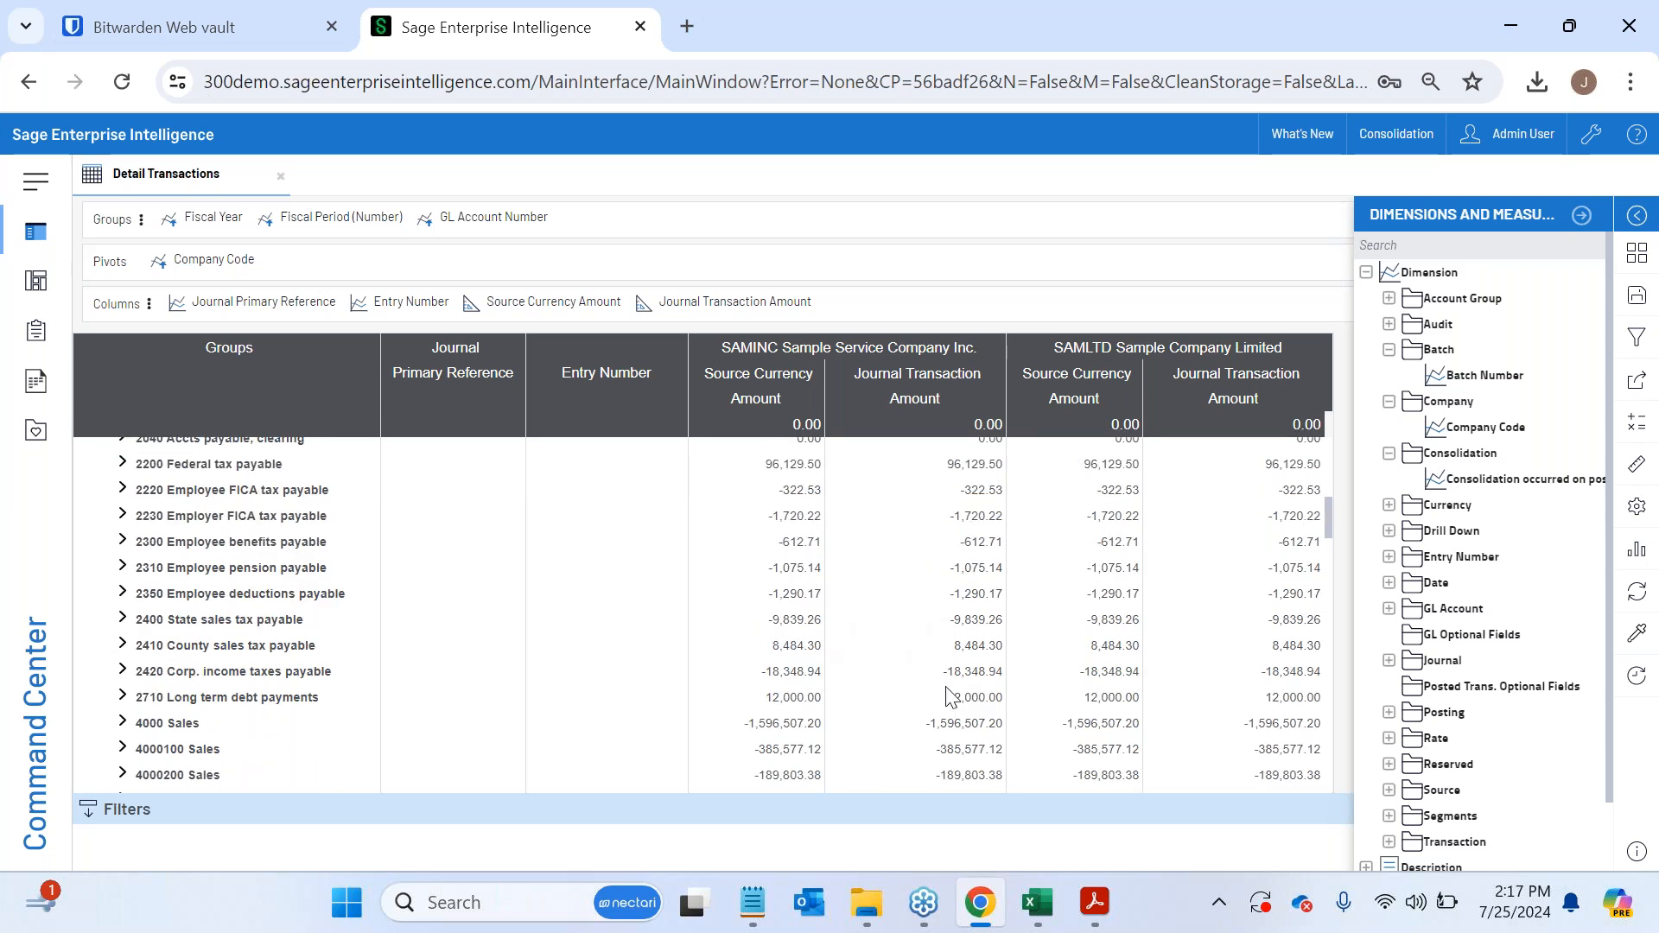
scroll(950, 696, "up", 2)
scroll(951, 696, "down", 2)
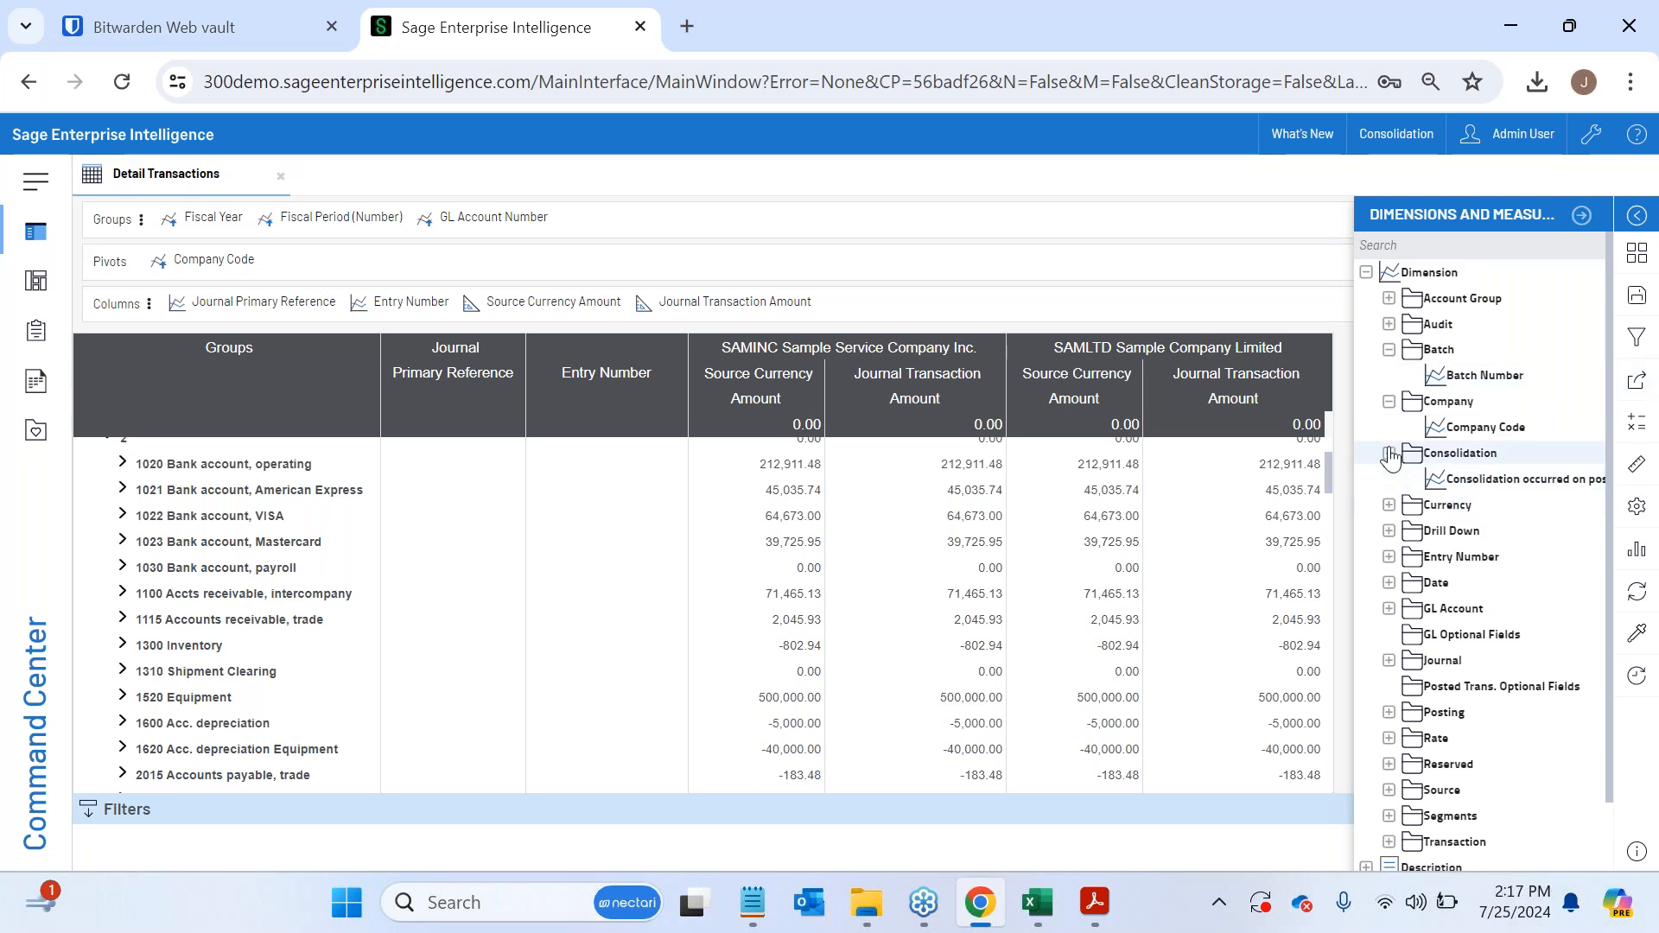
- Collapse the Company and Batch dimension folders, and add Segment 3 Code from the Segments folder as the first group
left_click(1389, 401)
left_click(1388, 349)
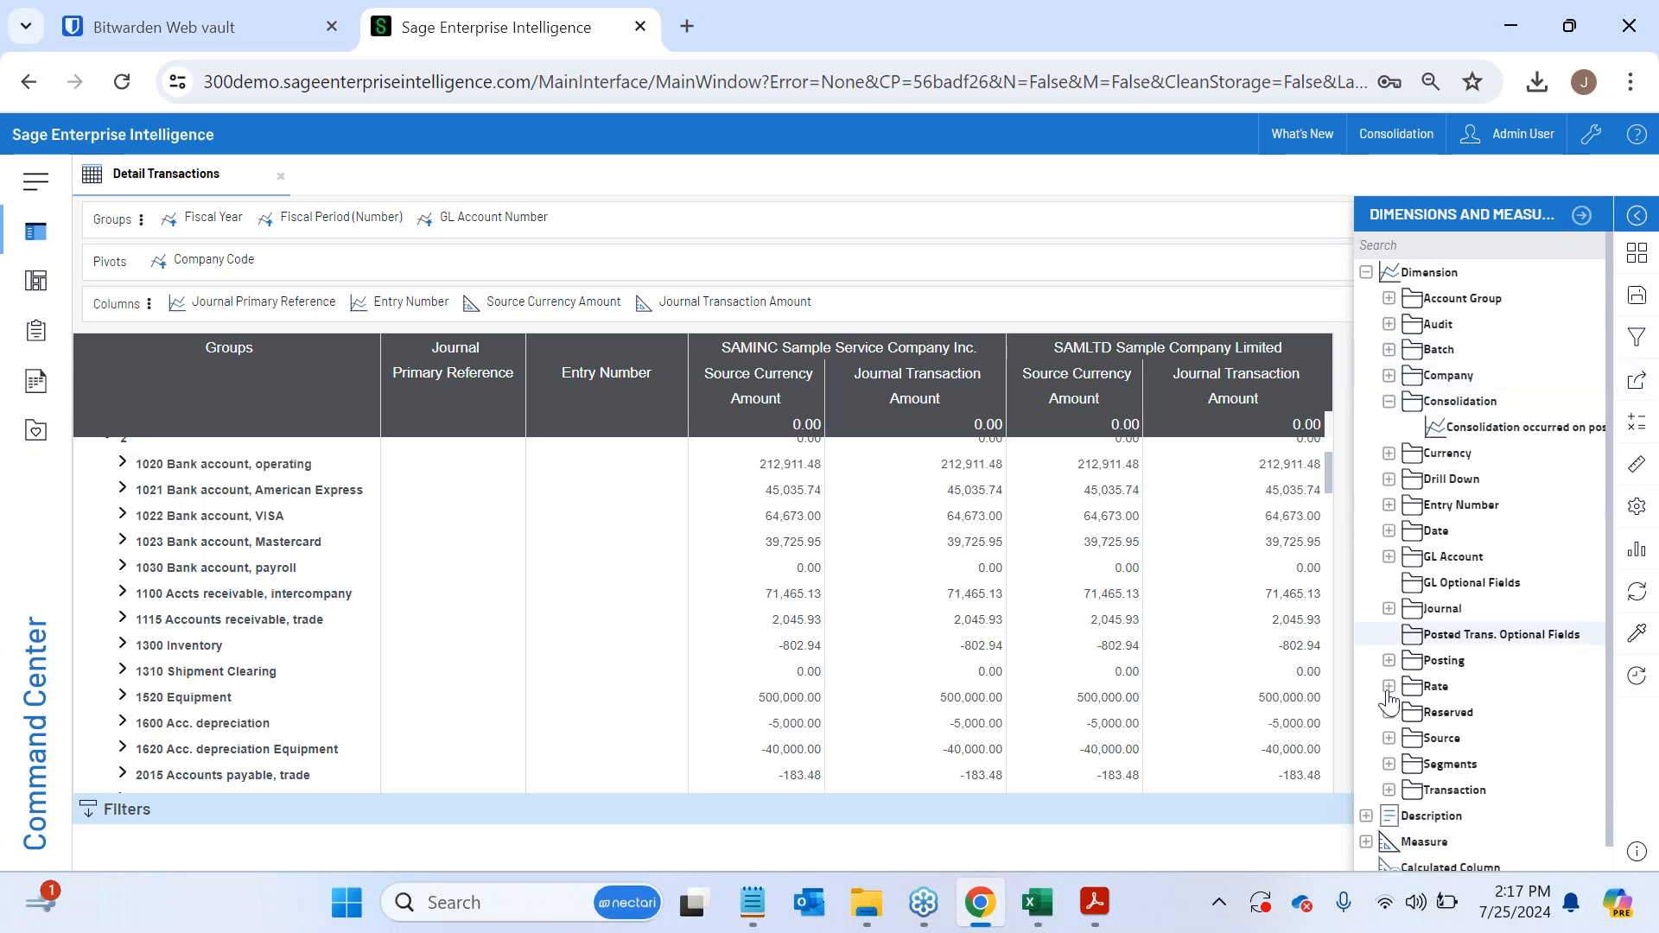
left_click(1388, 764)
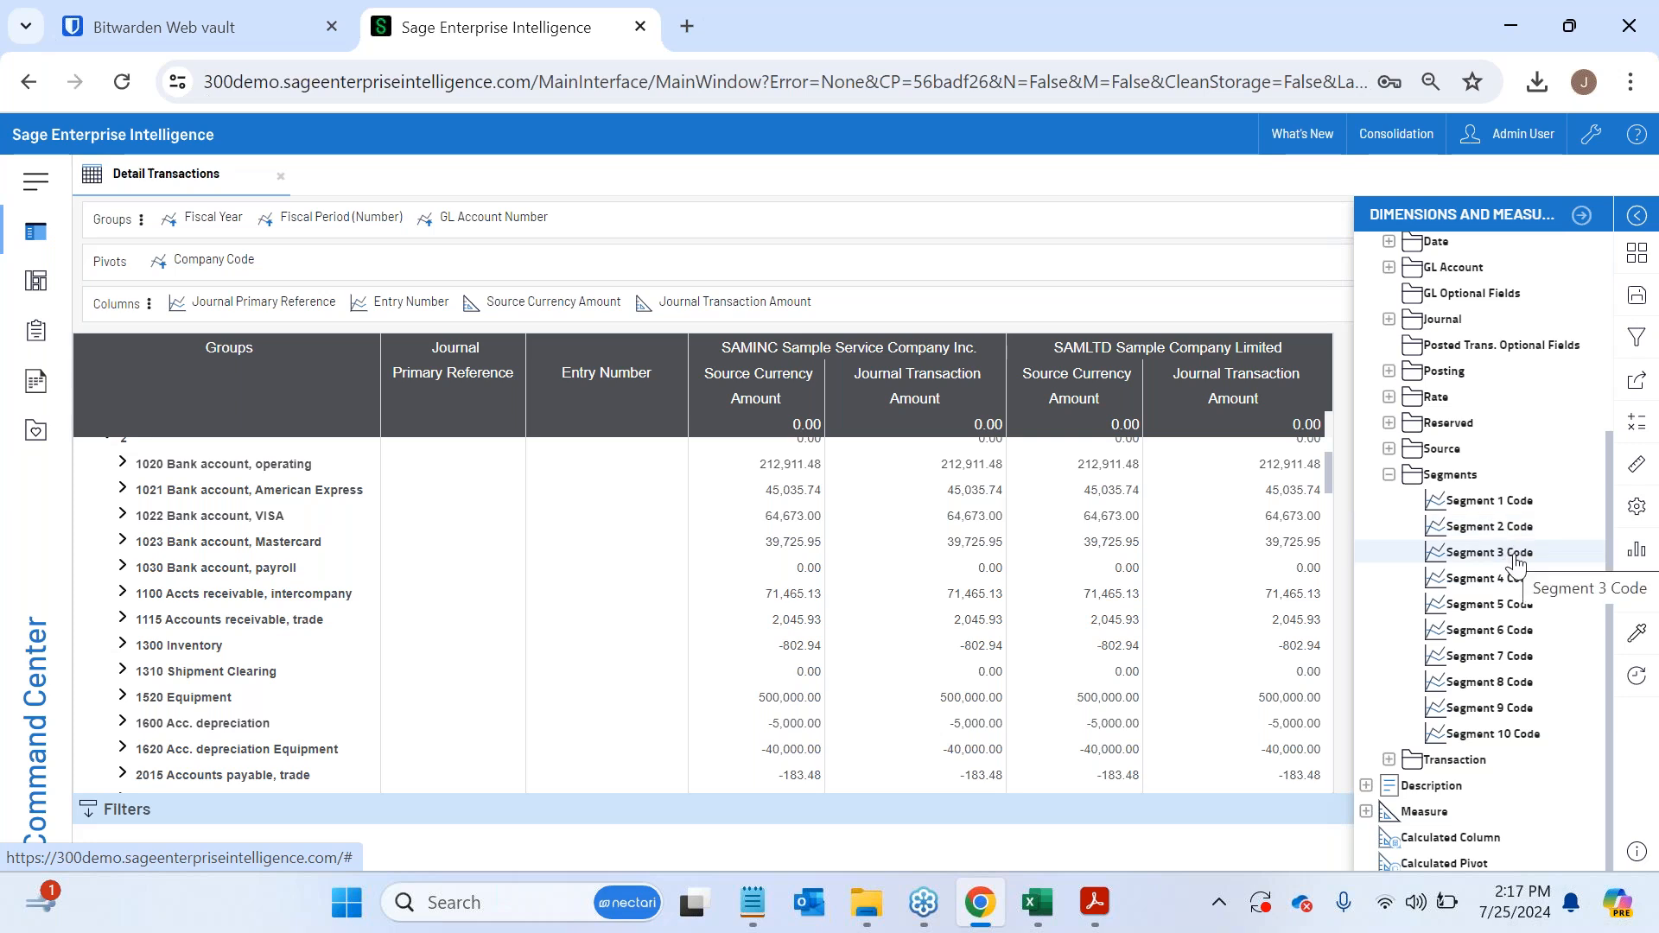
left_click_drag(1518, 563, 192, 216)
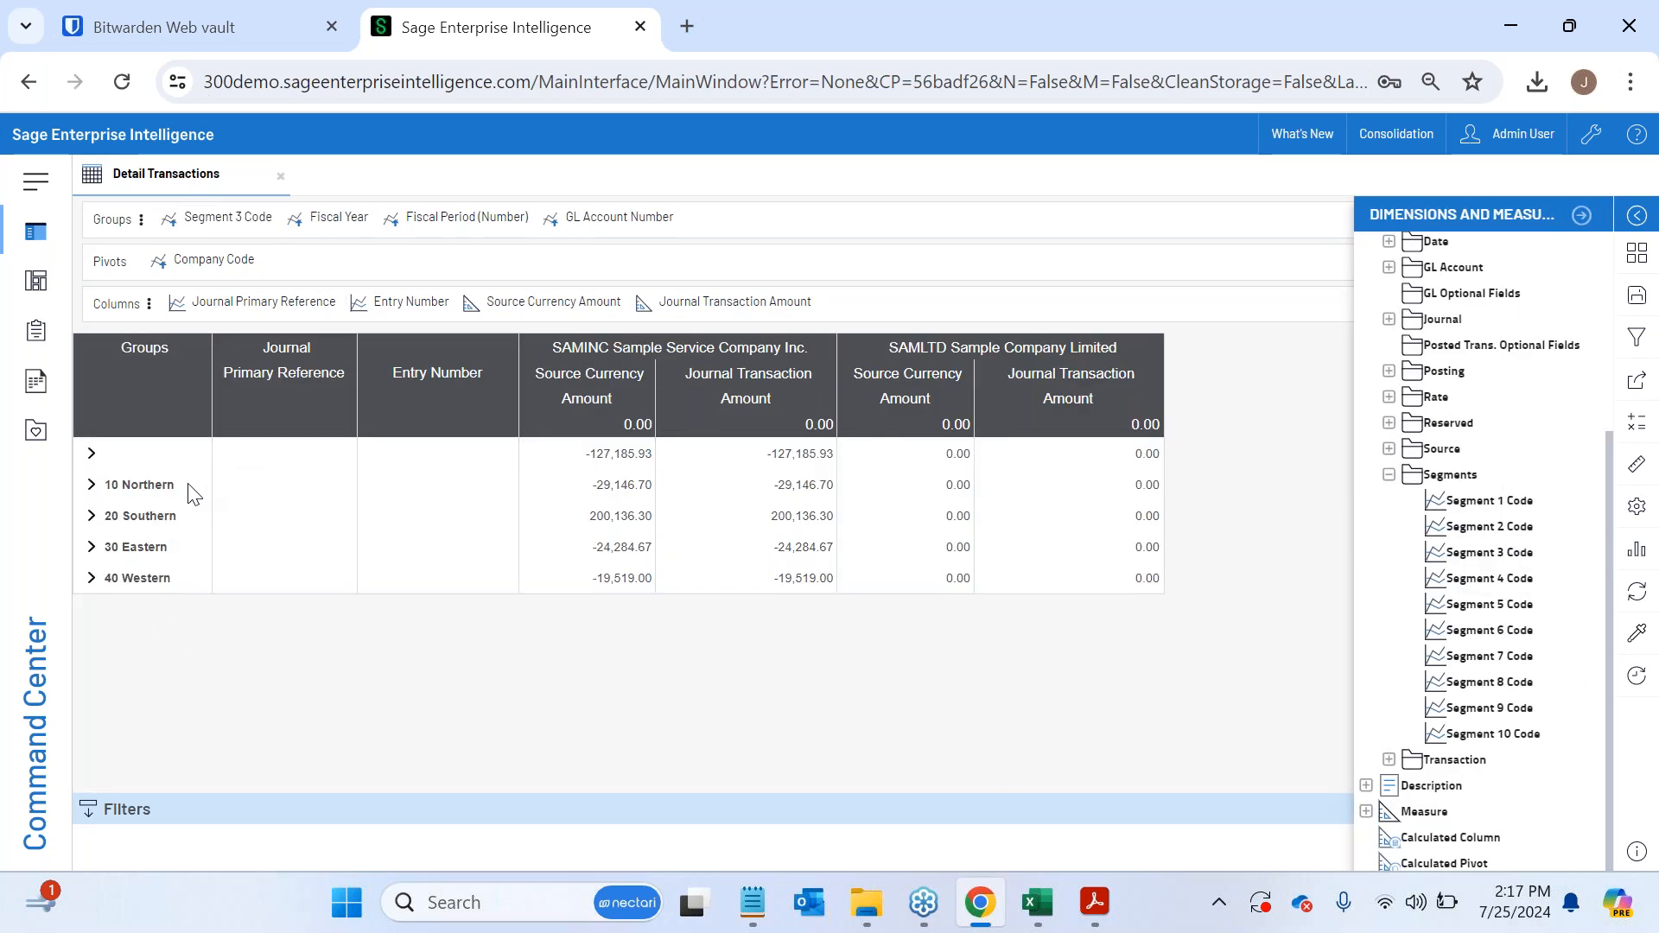
- Try Segment 4 Code as the first group, remove it, and replace Segment 3 Code with Segment 2 Code
left_click_drag(1499, 596, 167, 215)
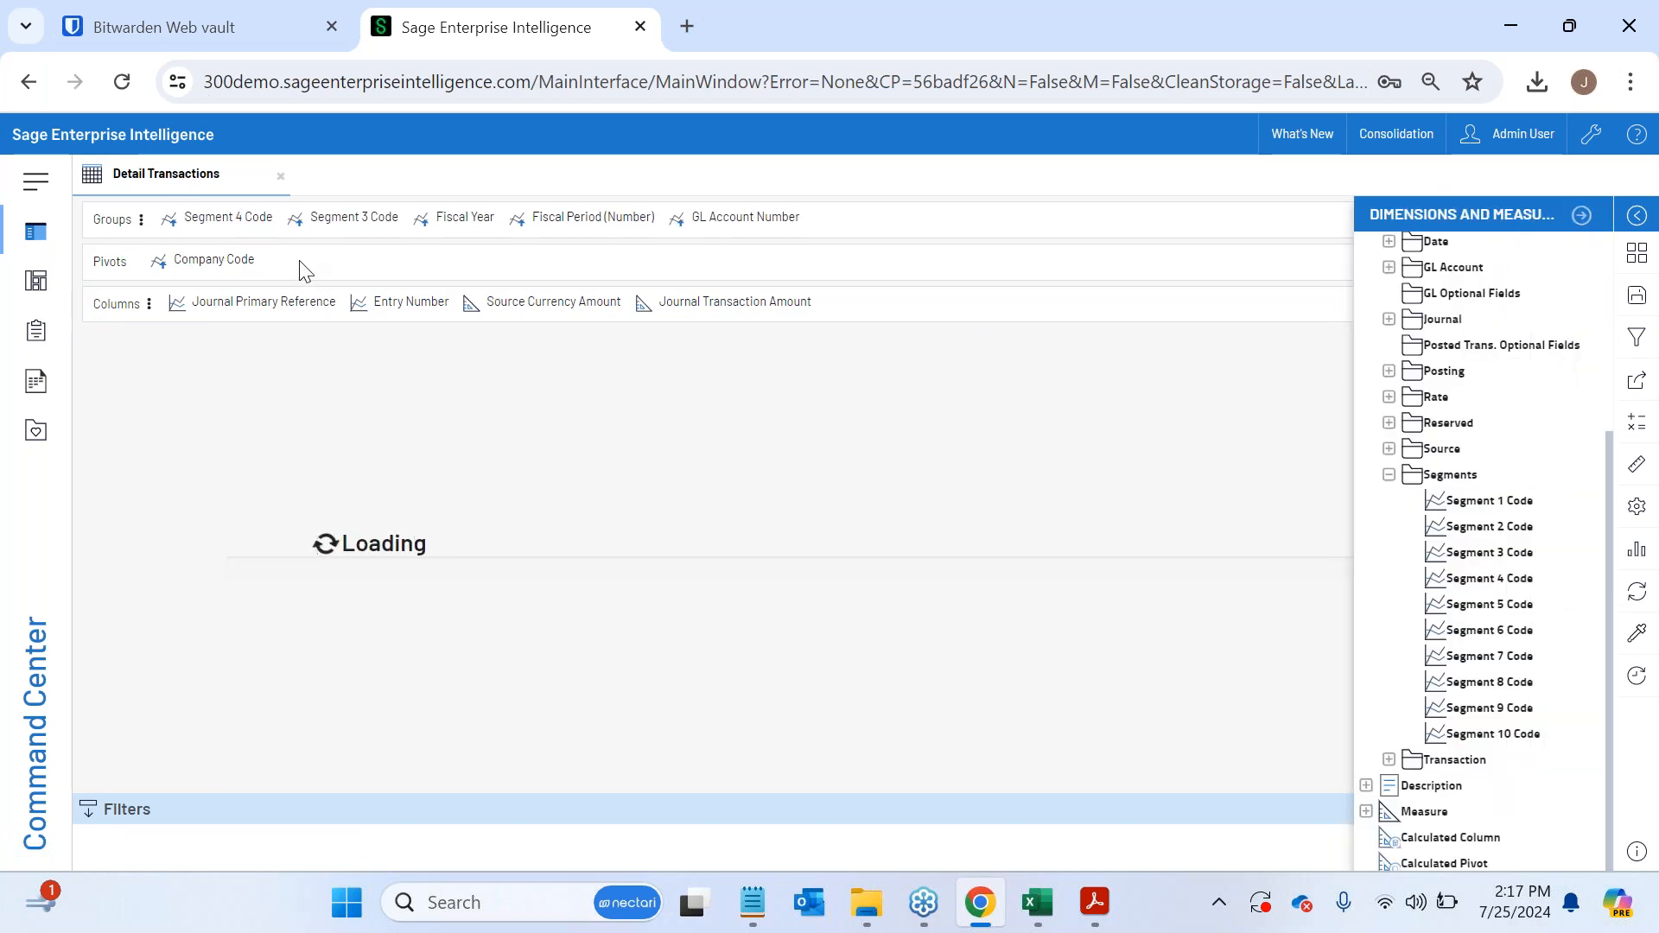
left_click_drag(220, 217, 1352, 540)
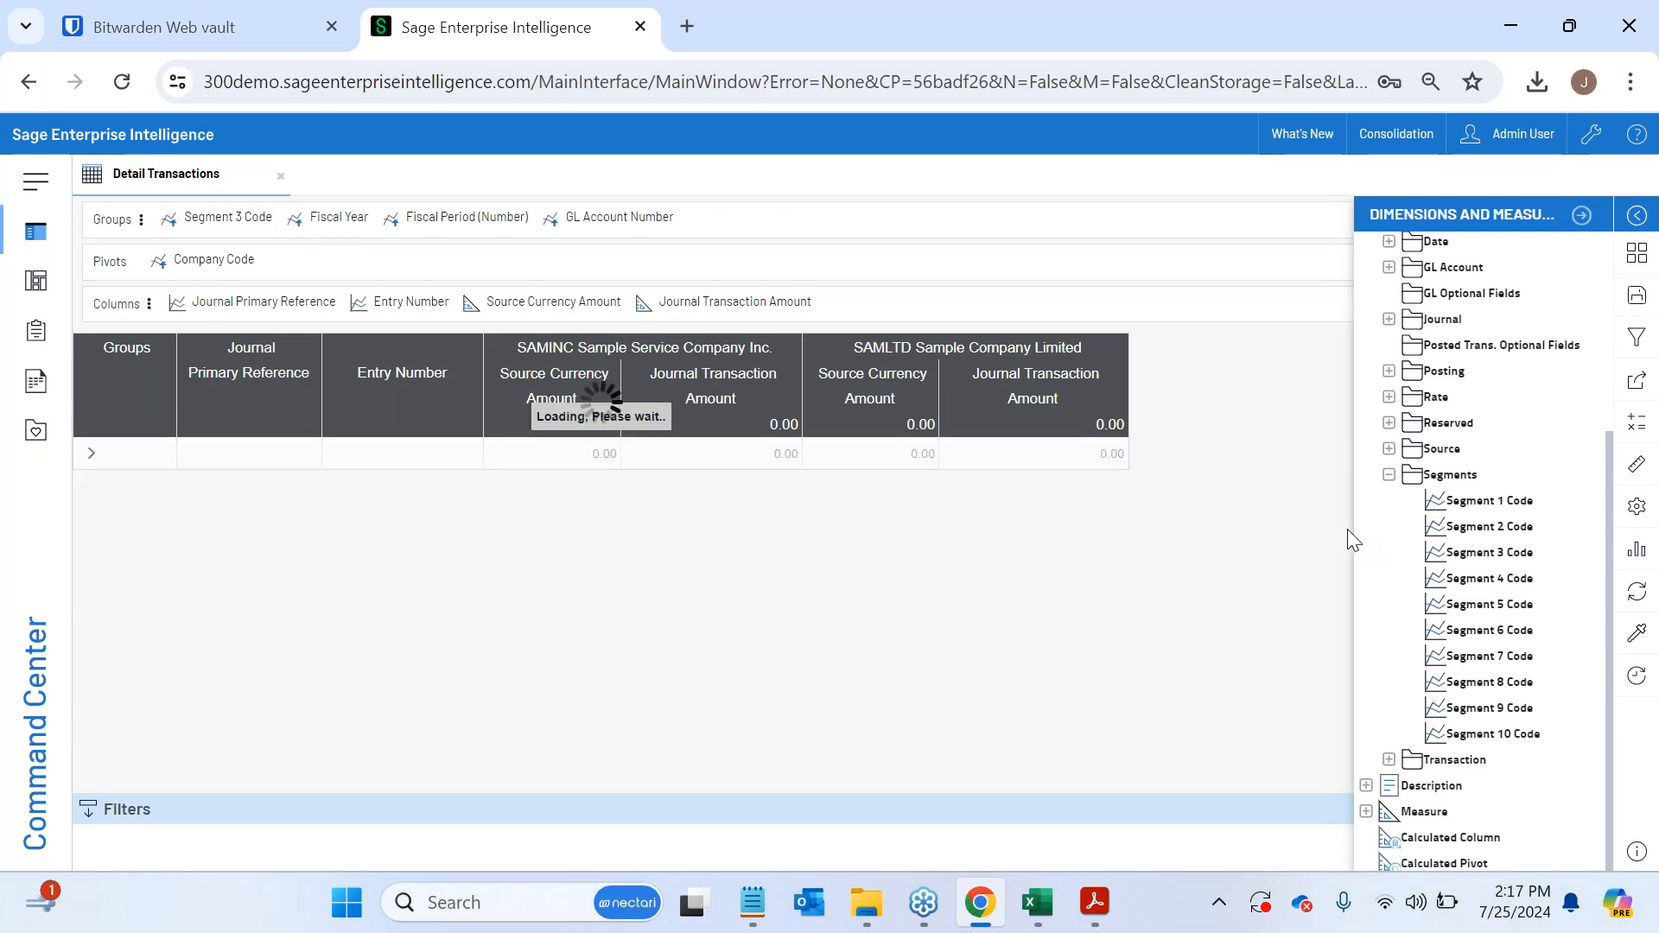
left_click_drag(1473, 526, 168, 217)
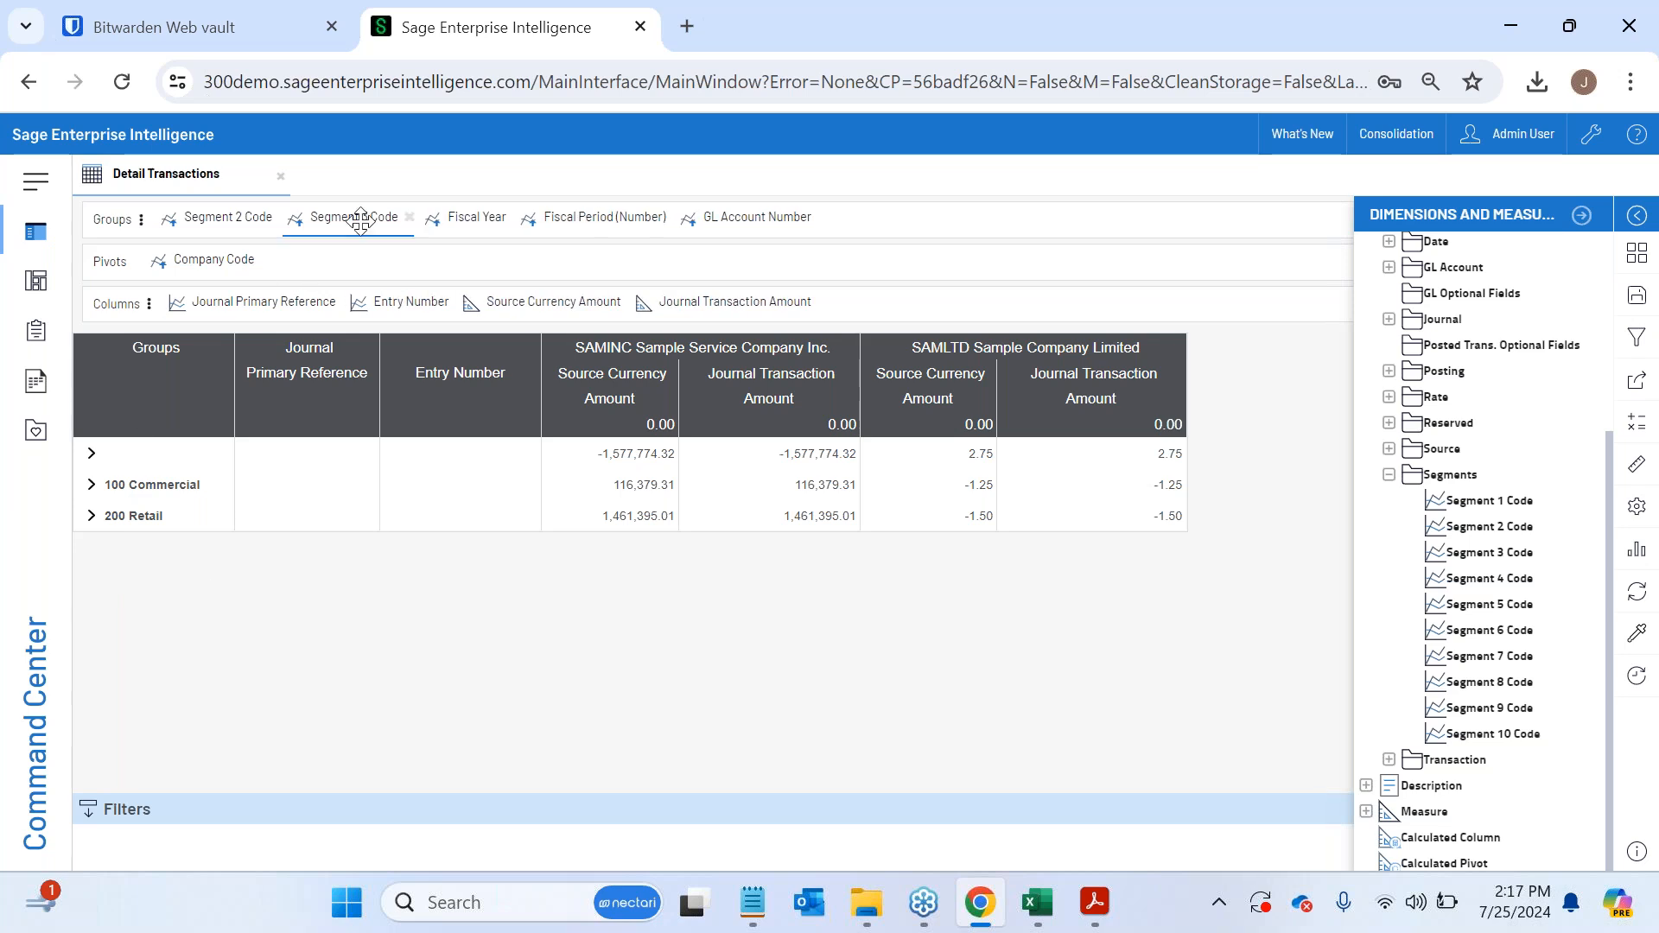
left_click(410, 217)
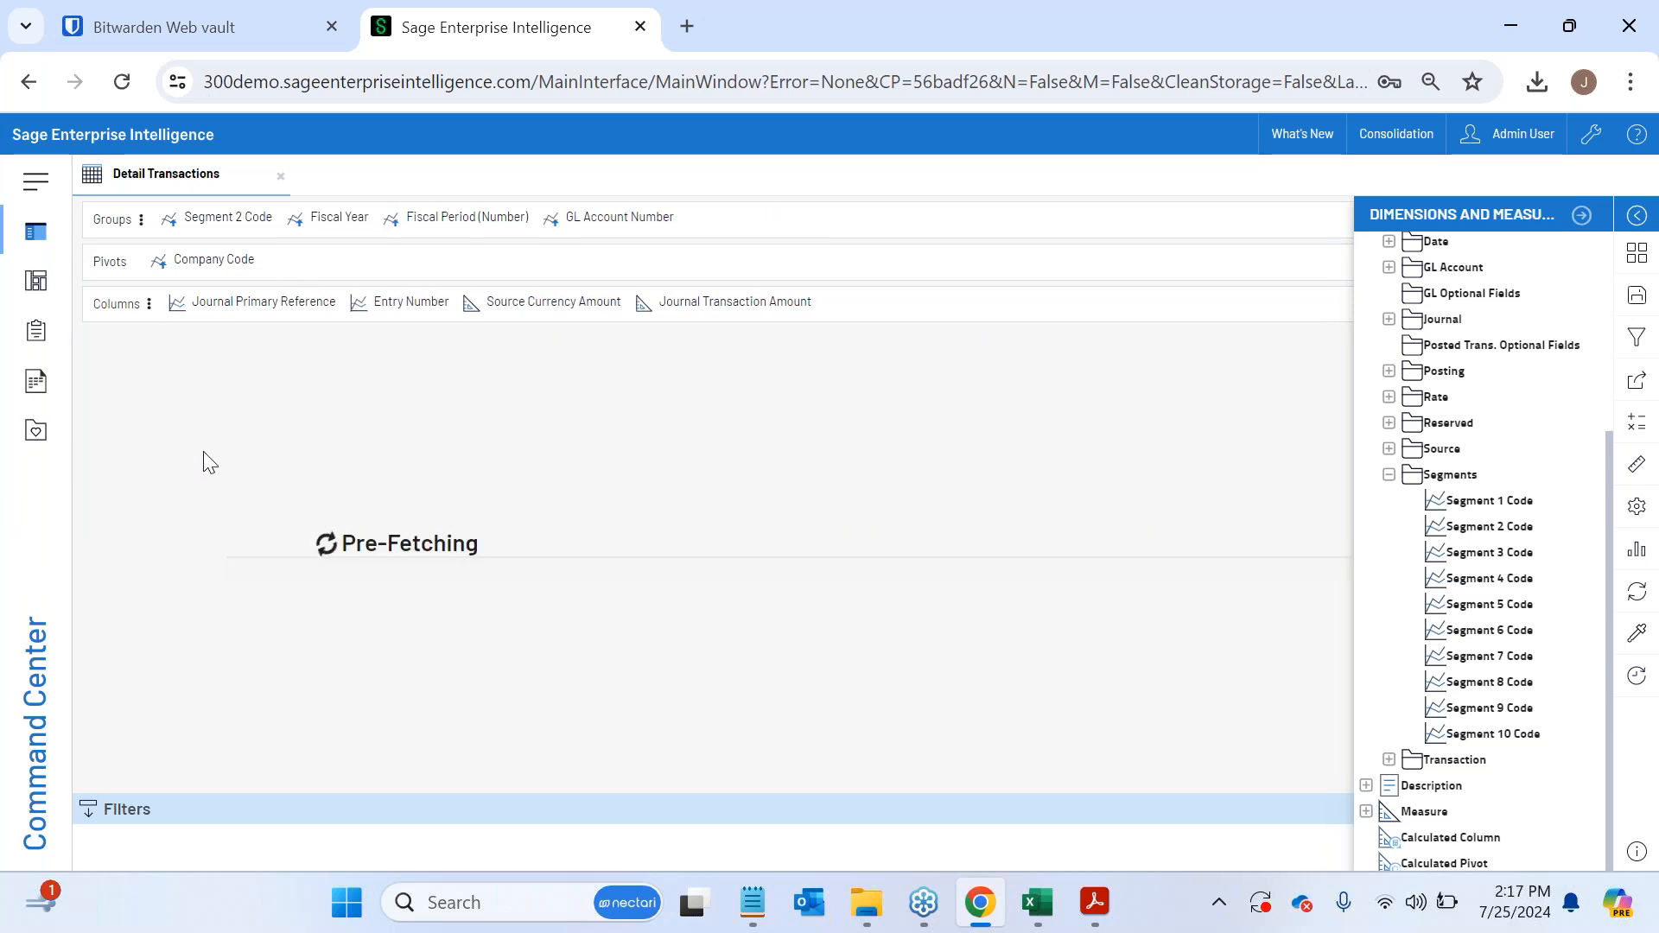
- Filter the view to Segment 2 codes 100 and 200, and move Segment 2 Code to the pivots after Company Code
left_click(160, 492)
left_click(156, 515, "ctrl")
left_click(100, 471)
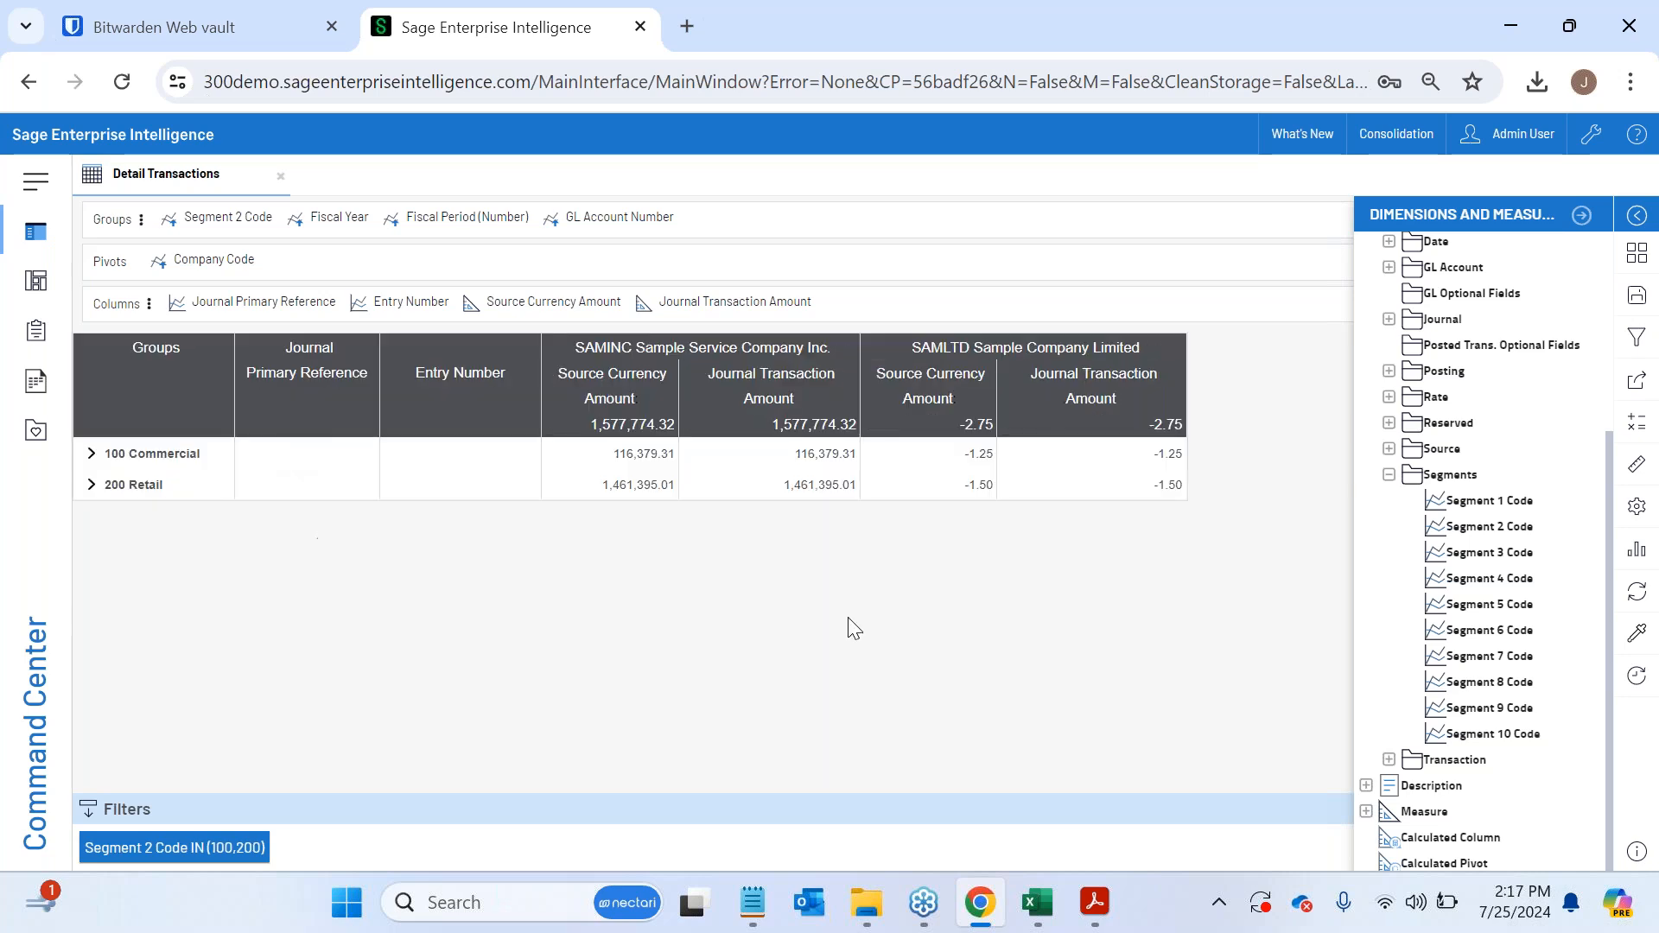
left_click_drag(228, 222, 288, 259)
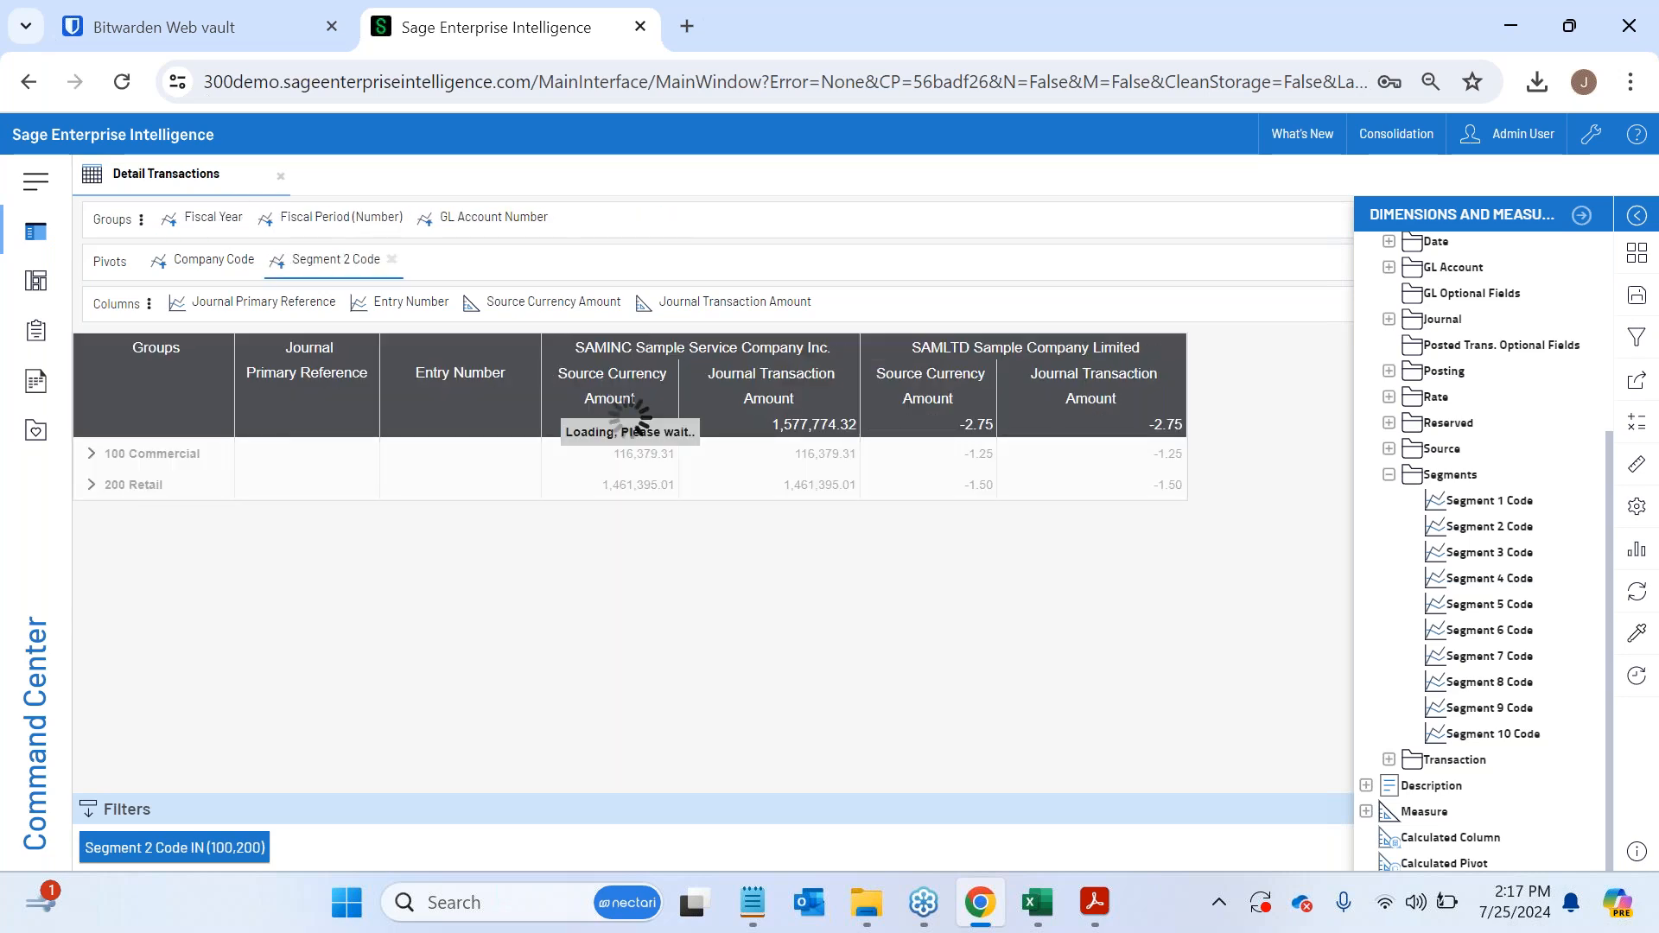
- Hide the Dimensions and Measures list to give the pivoted table the full width
left_click(1582, 217)
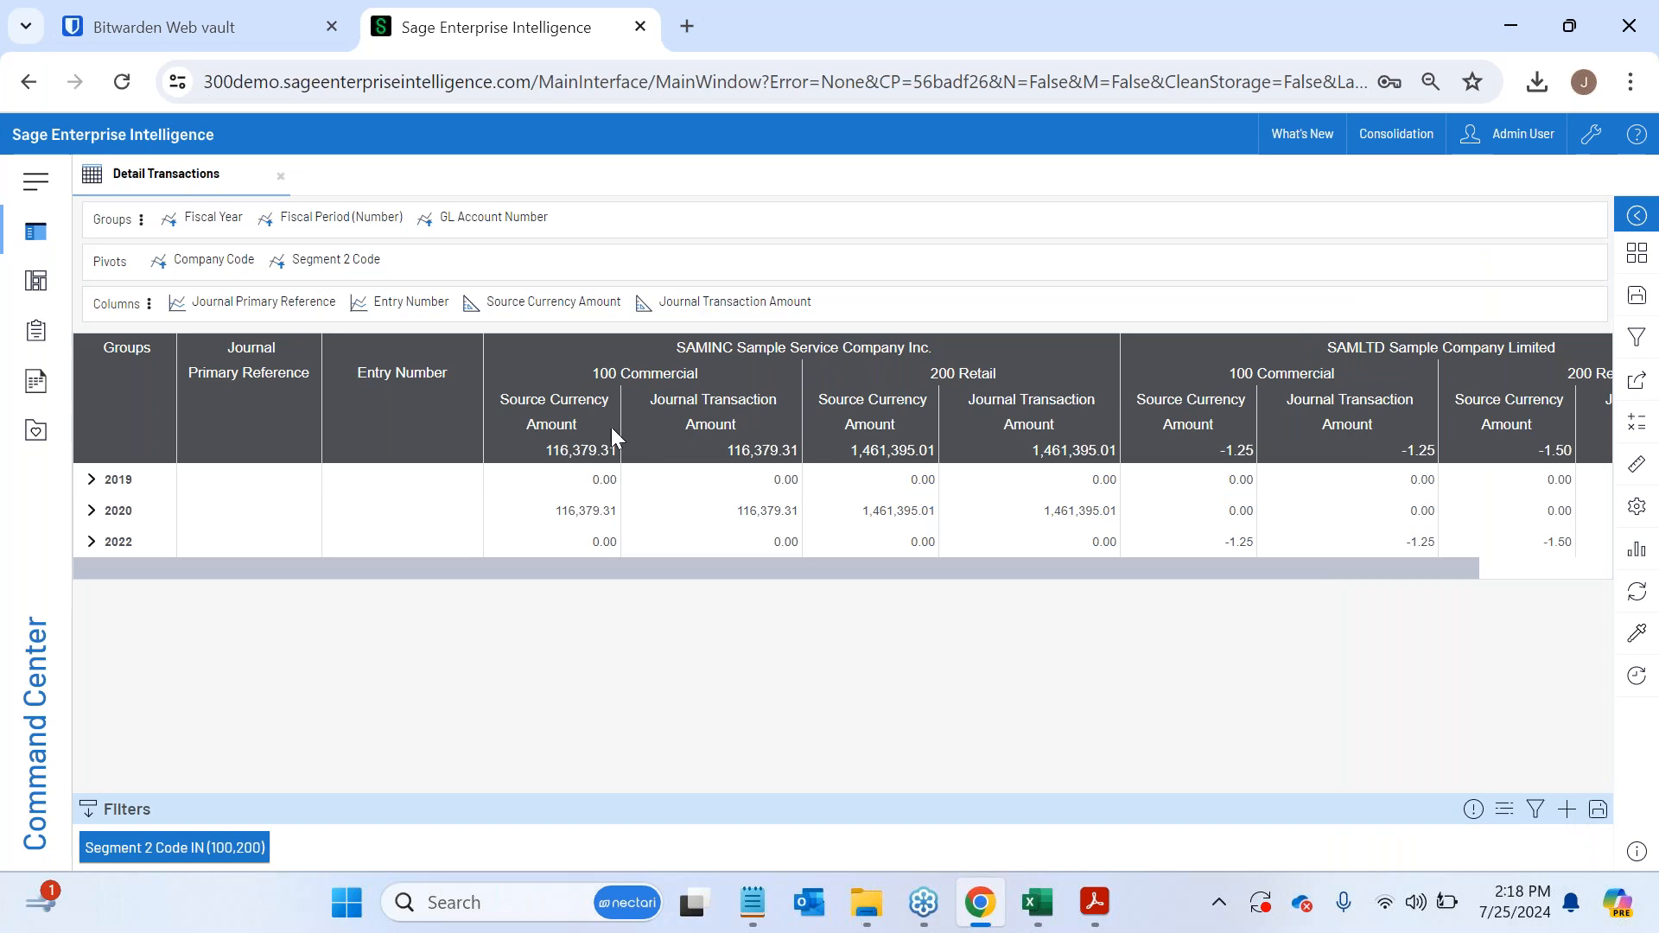
left_click(1636, 464)
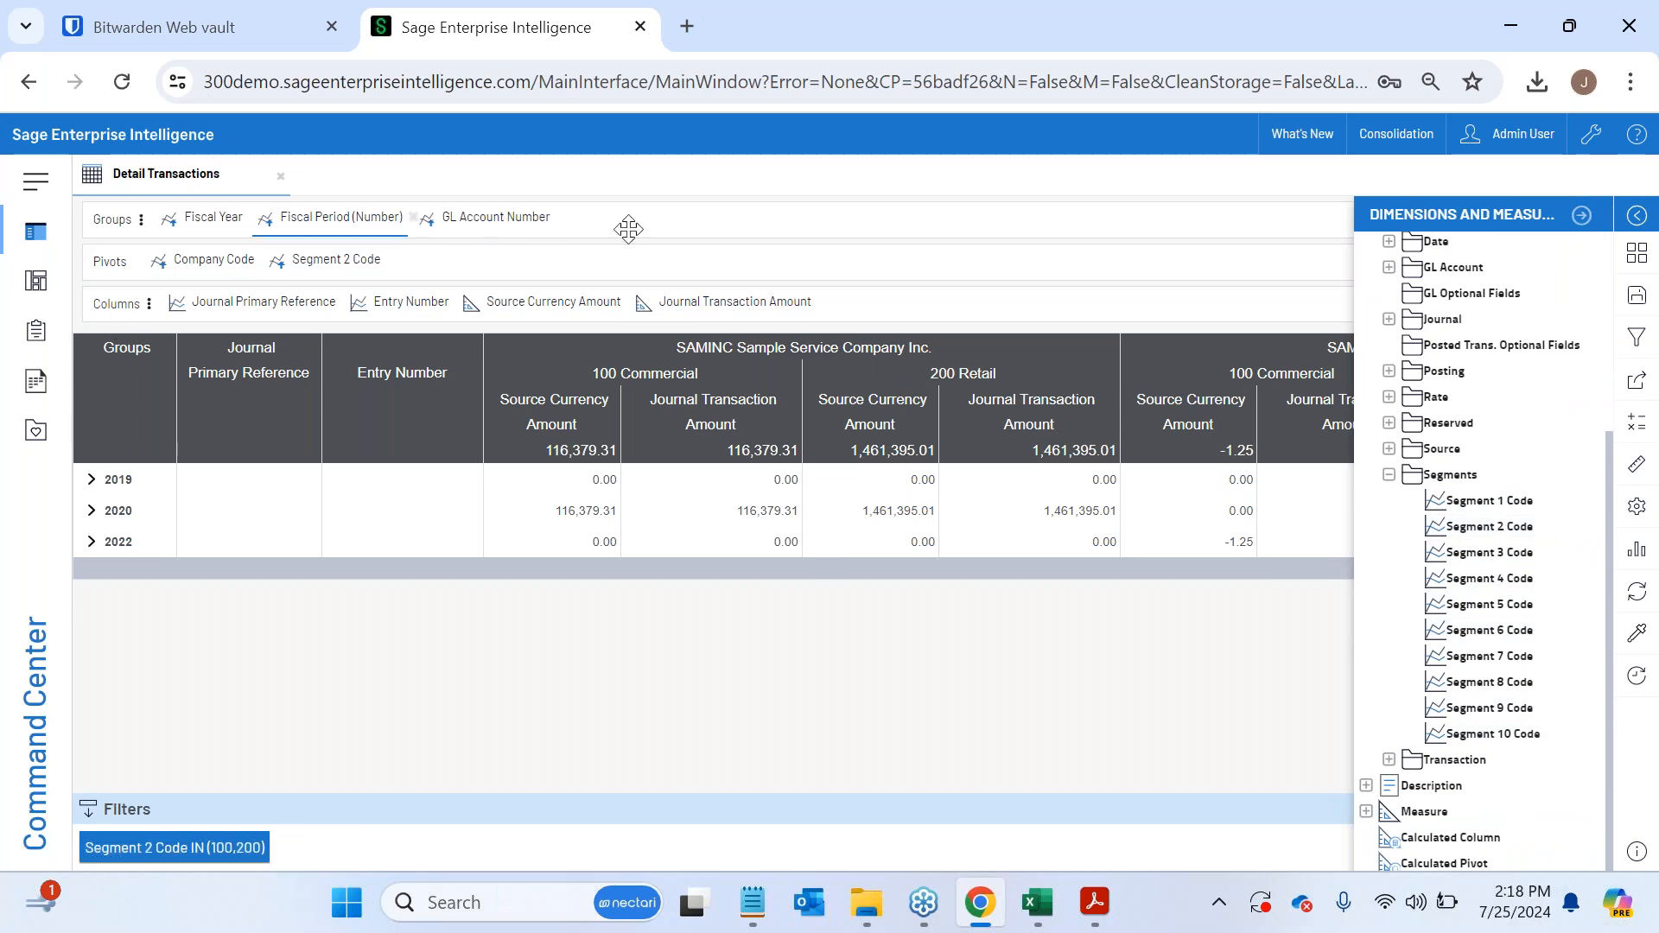
left_click(1580, 216)
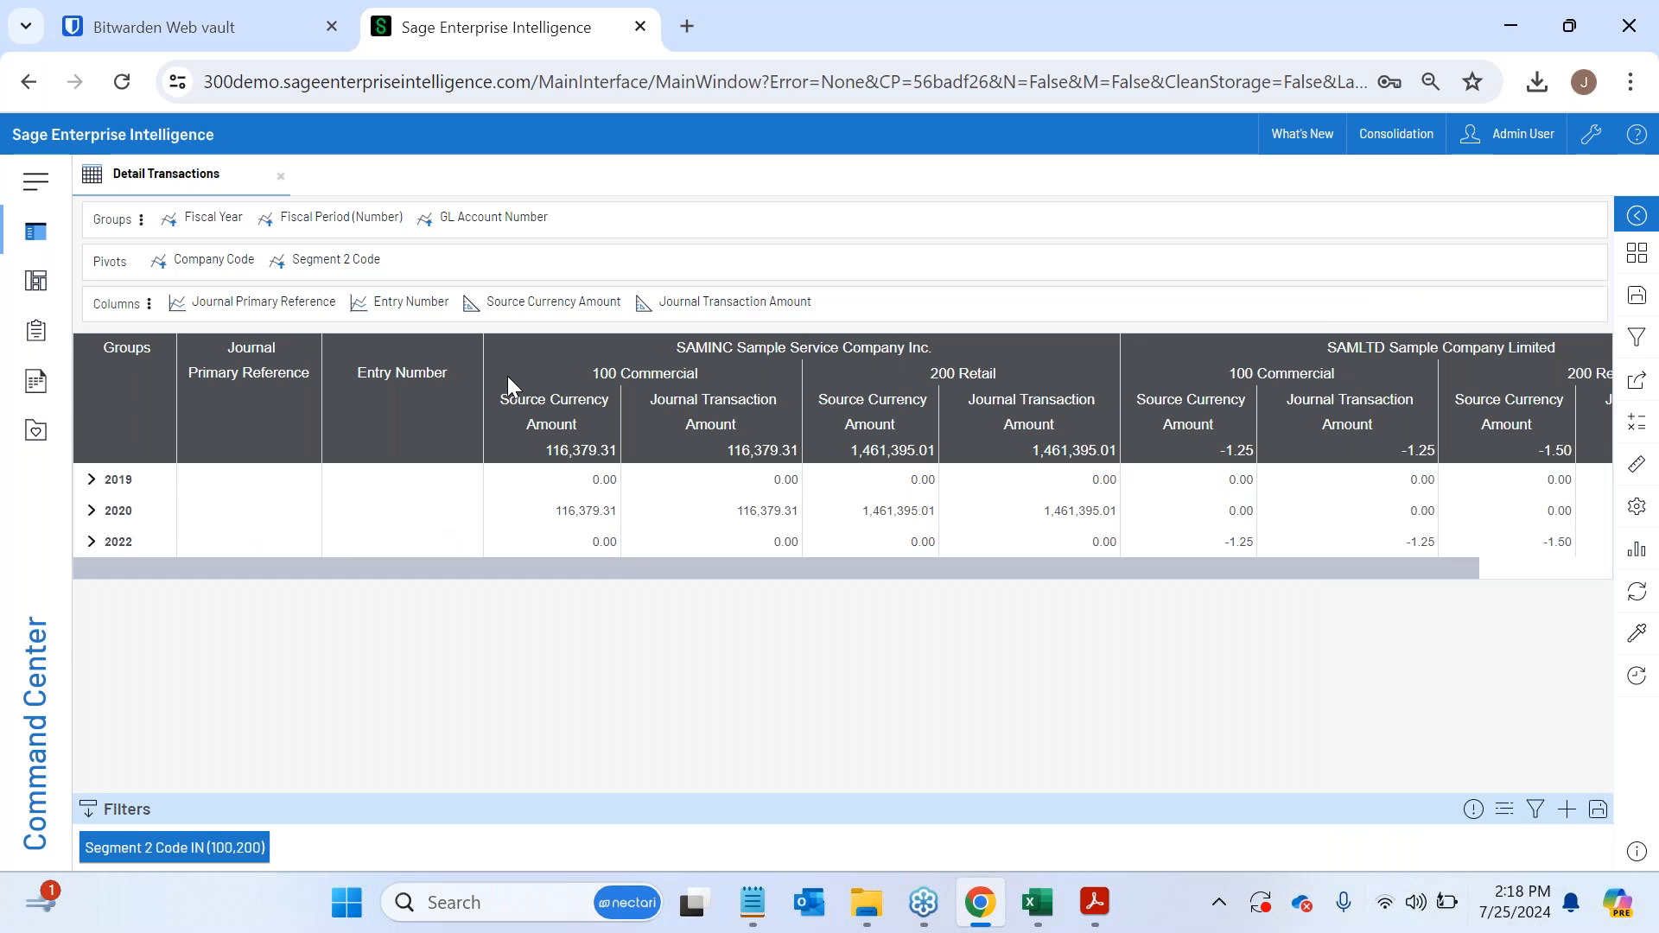
- Close the Detail Transactions view, bring back the data model list, and collapse Sage 300's Finance folder
left_click(280, 177)
left_click(35, 232)
left_click(103, 371)
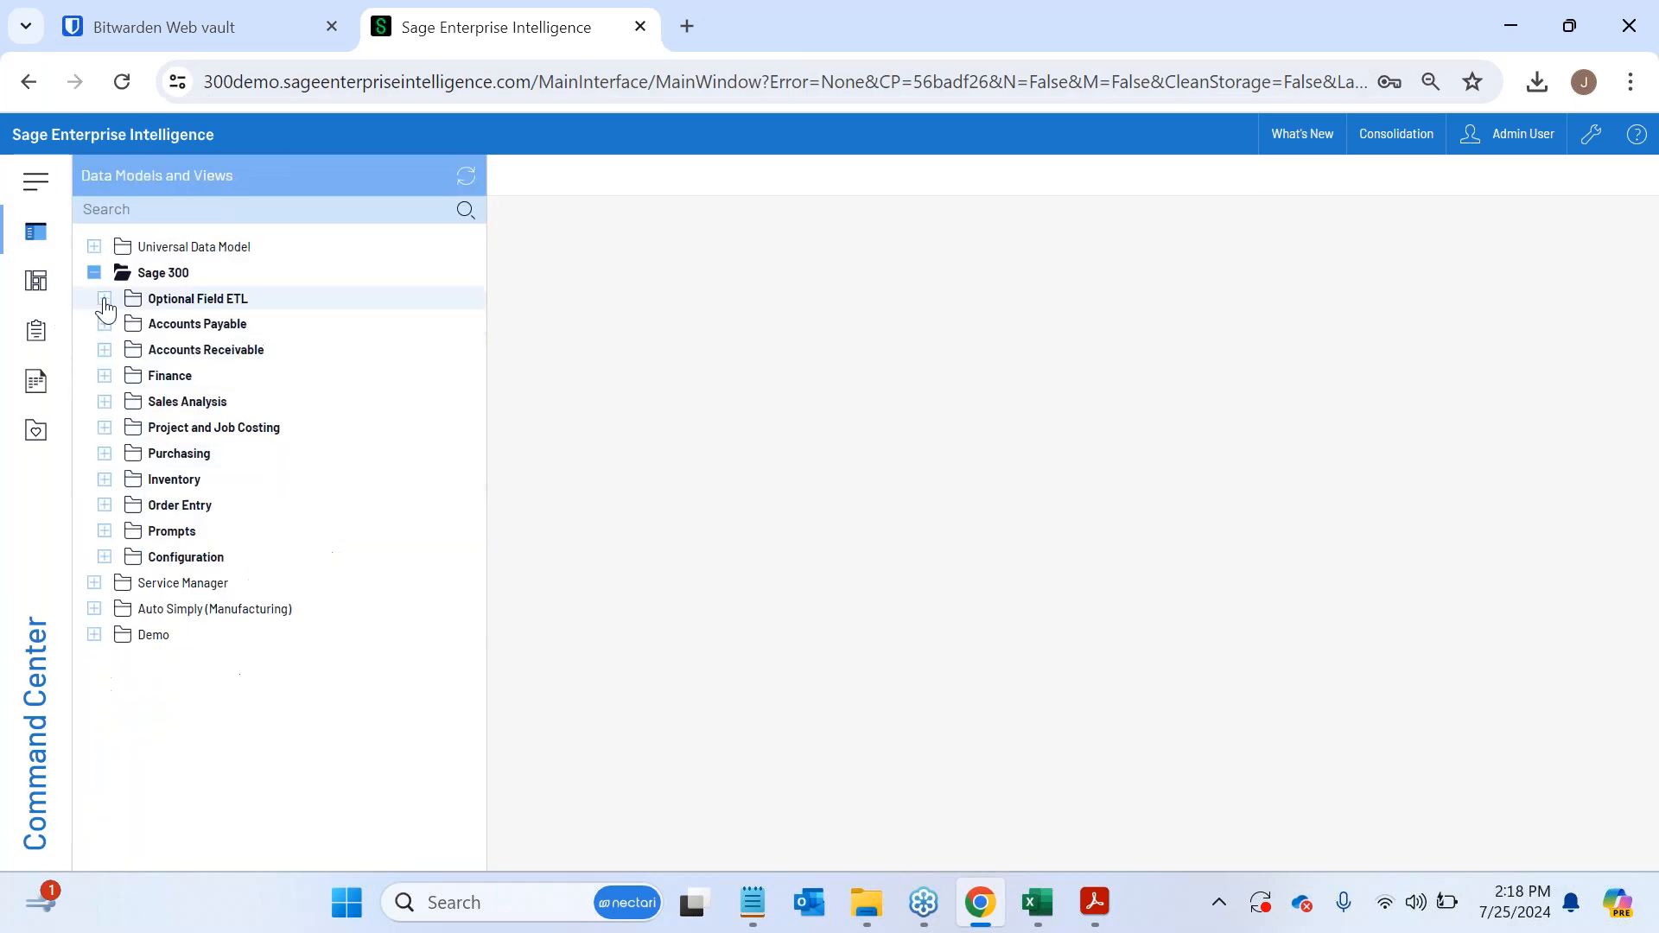
- Collapse the Sage 300 folder and open the Balance Sheet Report from the Universal Data Model's Finance data model
left_click(94, 272)
left_click(94, 248)
left_click(105, 273)
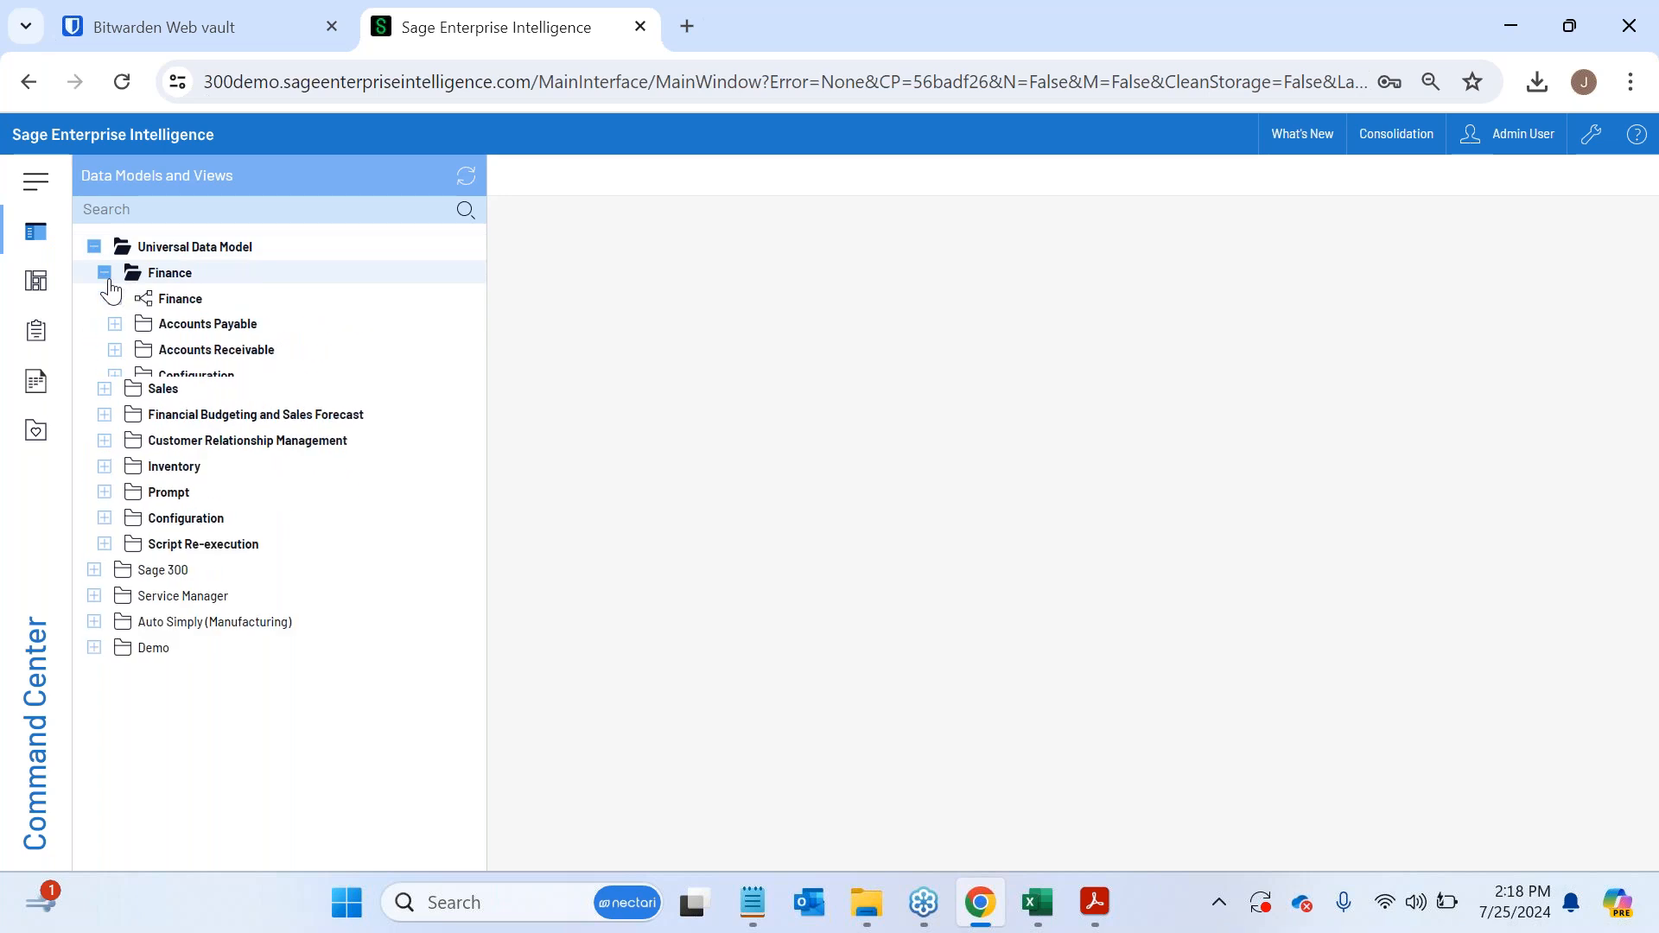
left_click(115, 298)
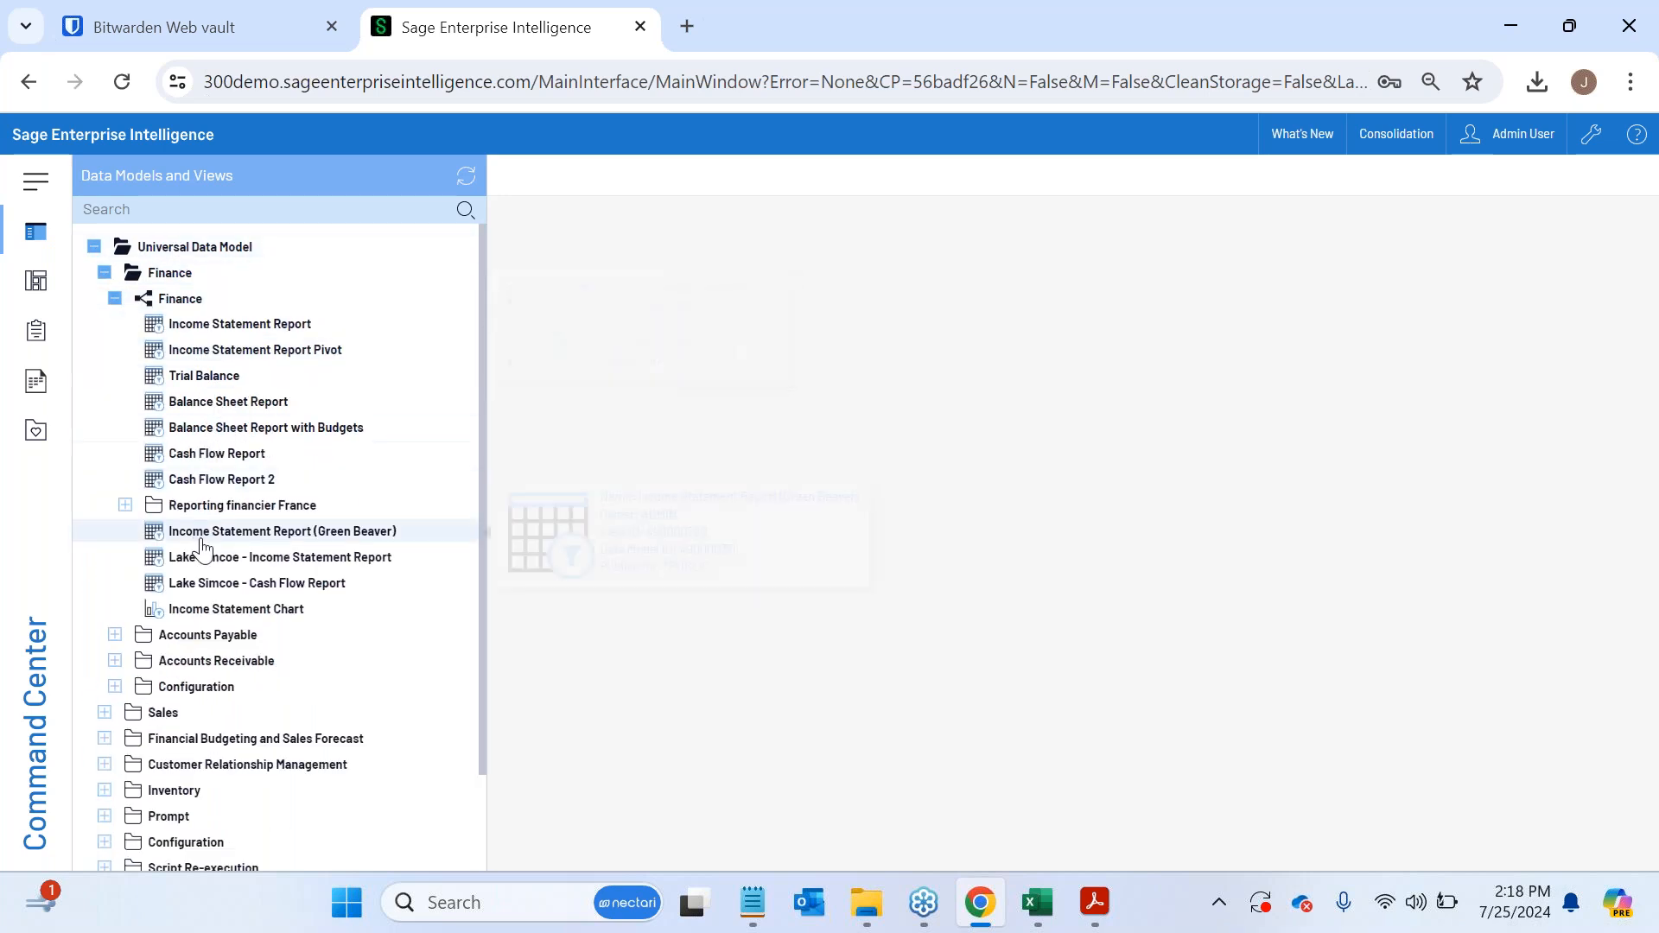
left_click(270, 402)
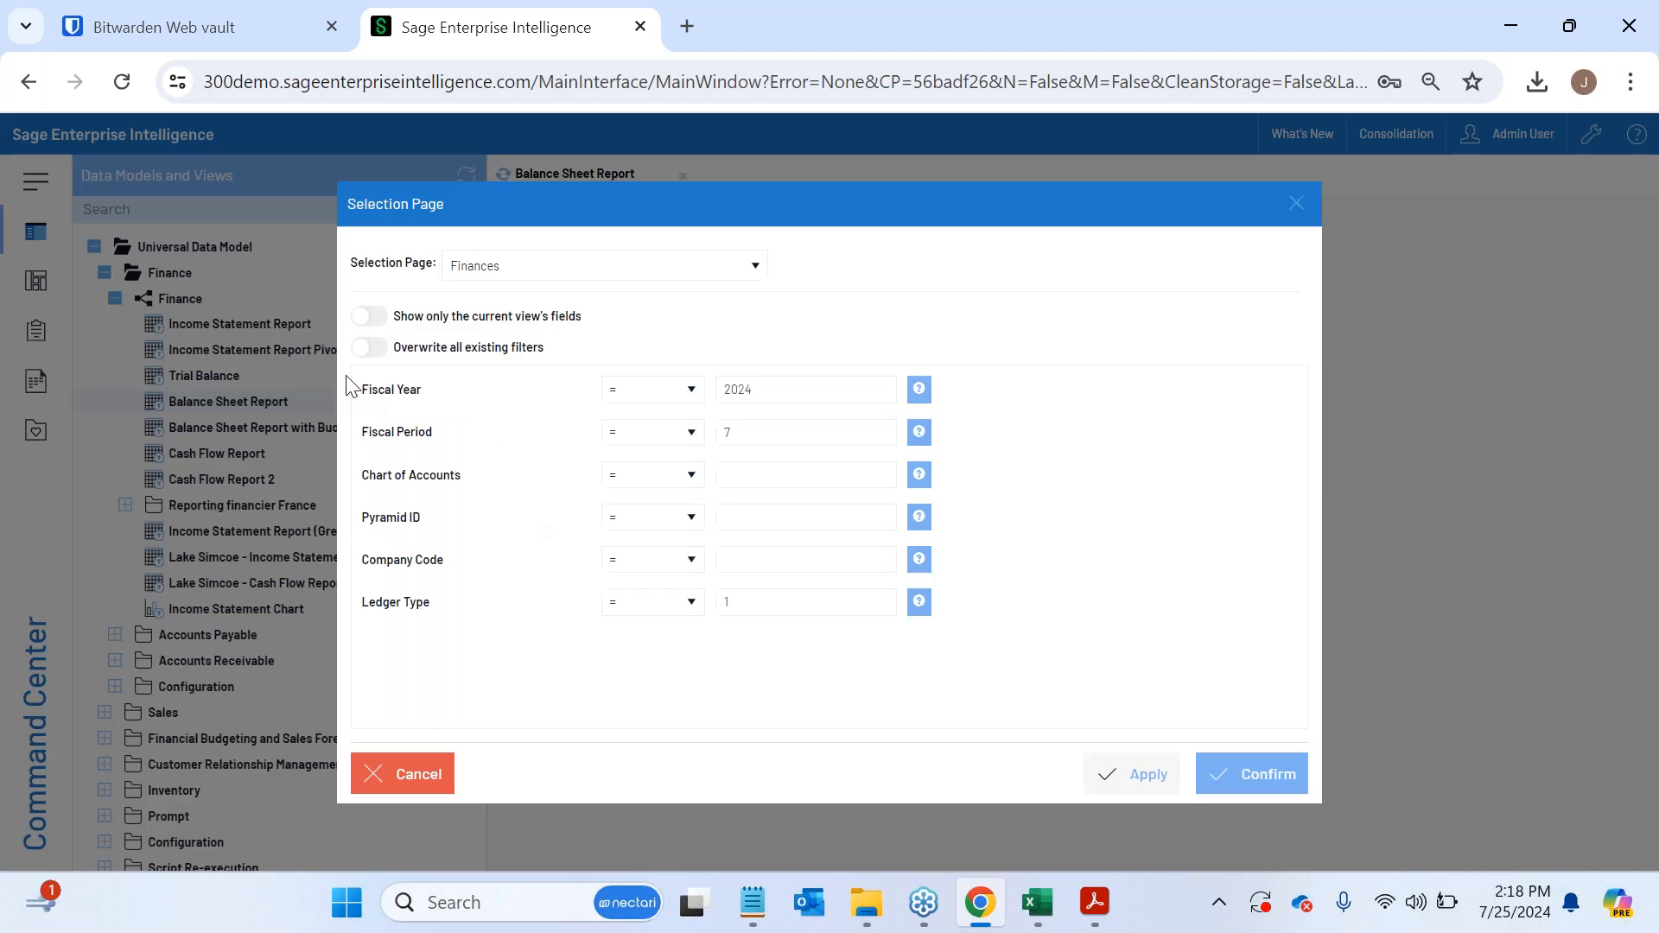
- Set the selection's Fiscal Year to 2020, run the Balance Sheet Report, and hide the data model list
key("BackSpace")
type("0")
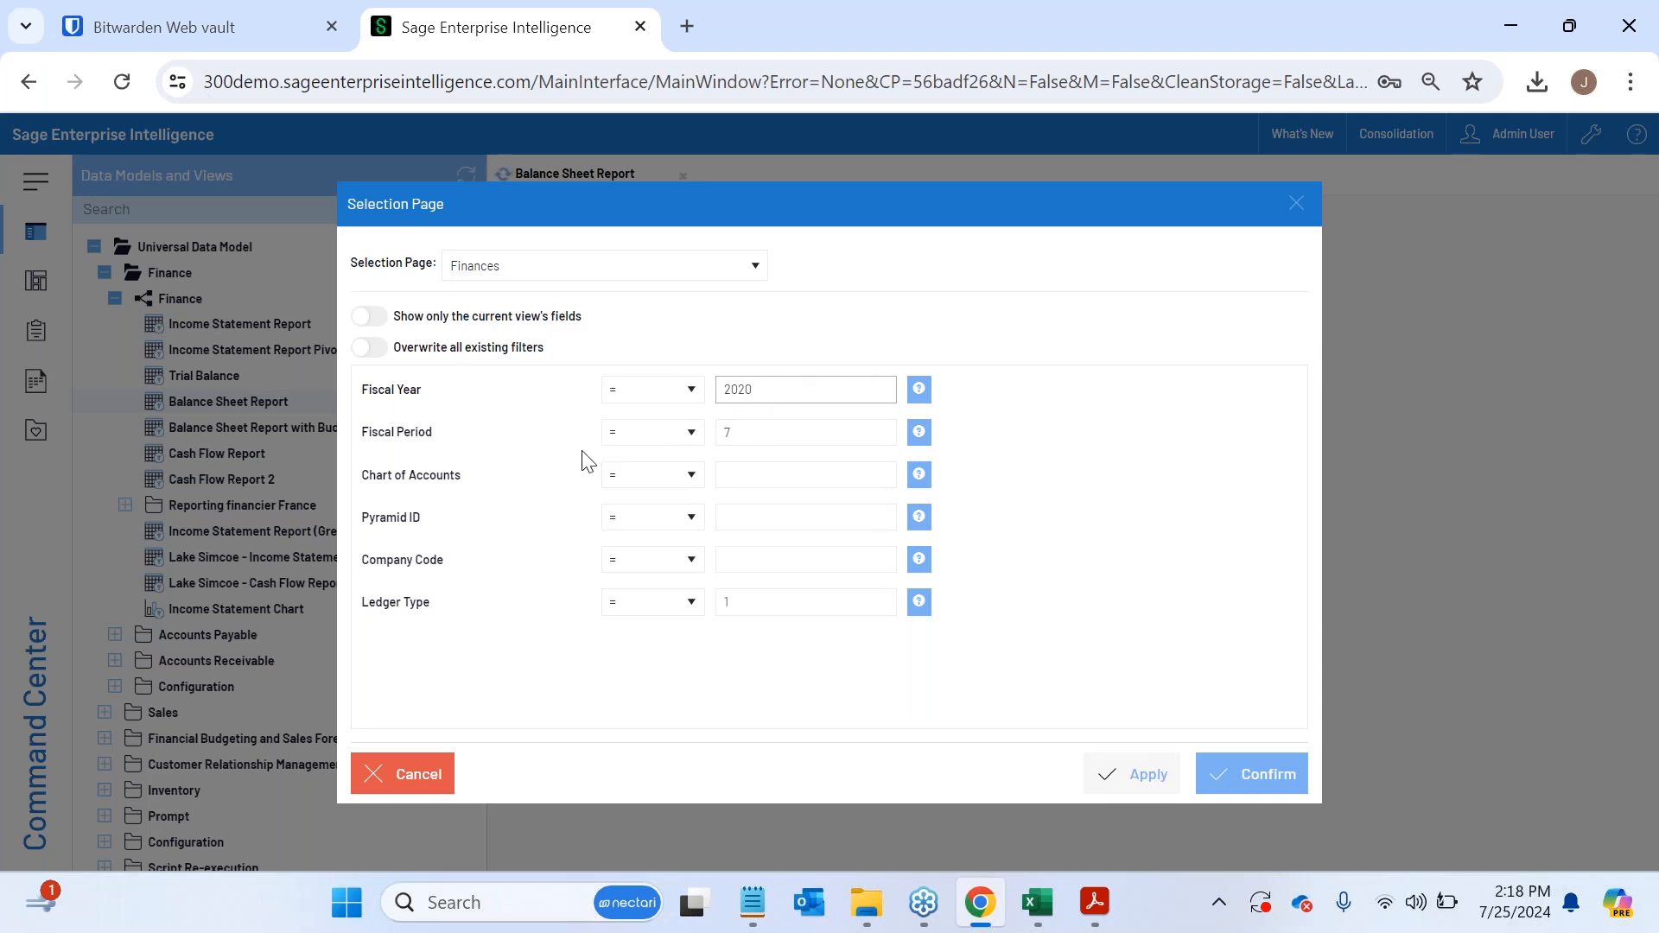
double_click(750, 389)
left_click(1251, 776)
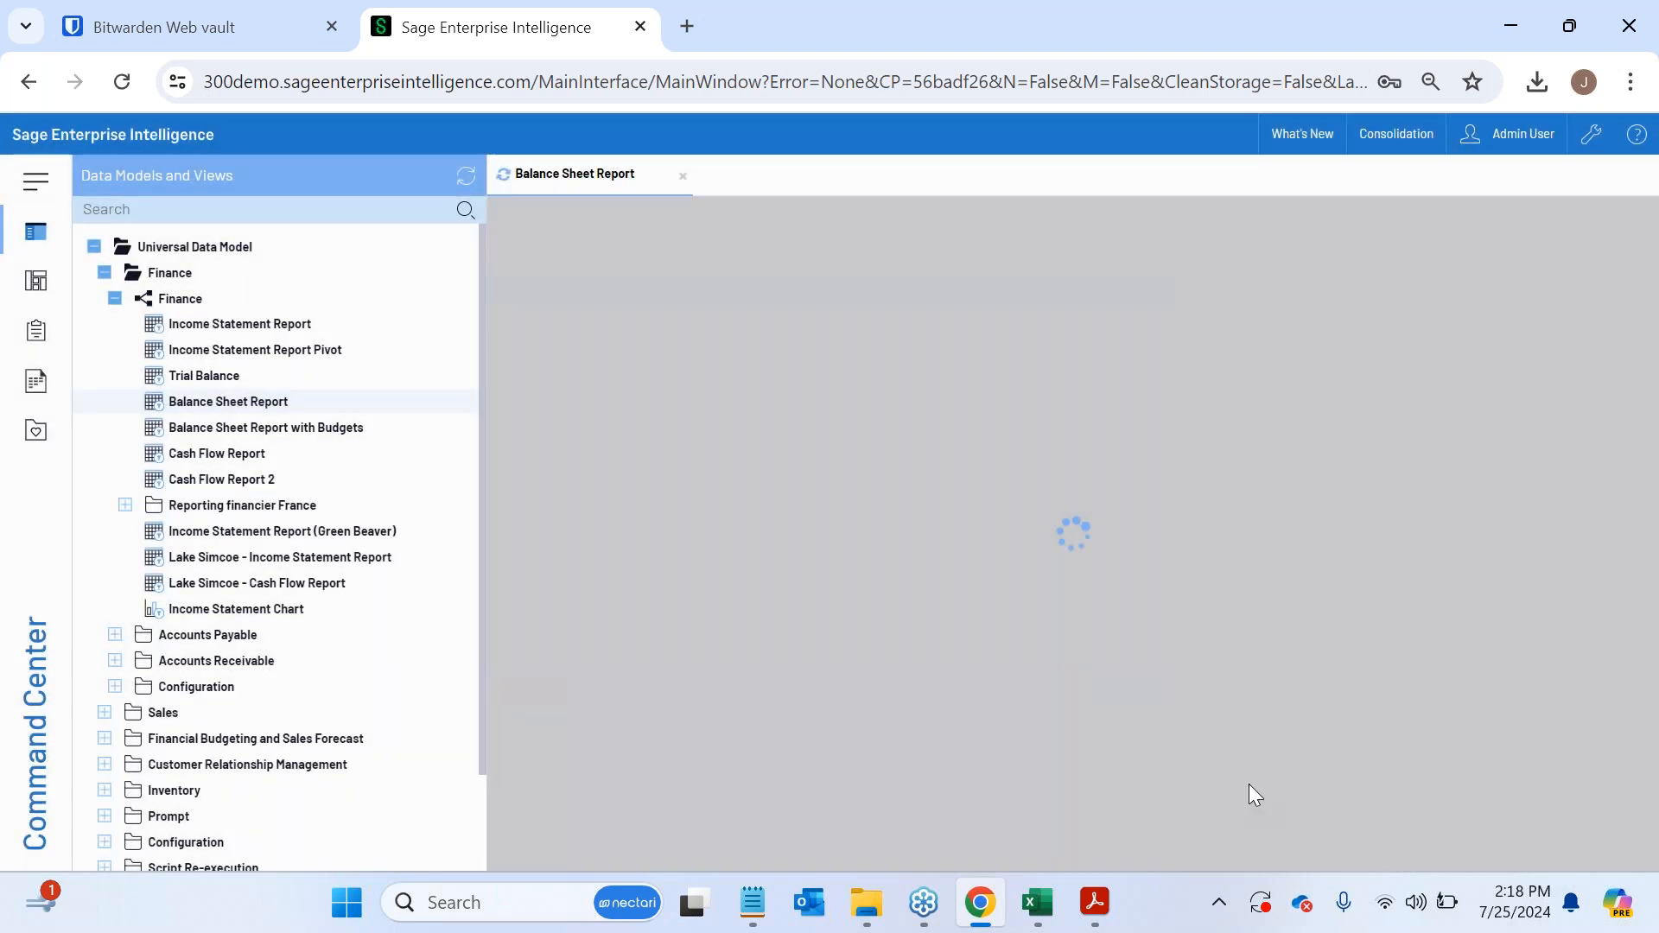
left_click(21, 233)
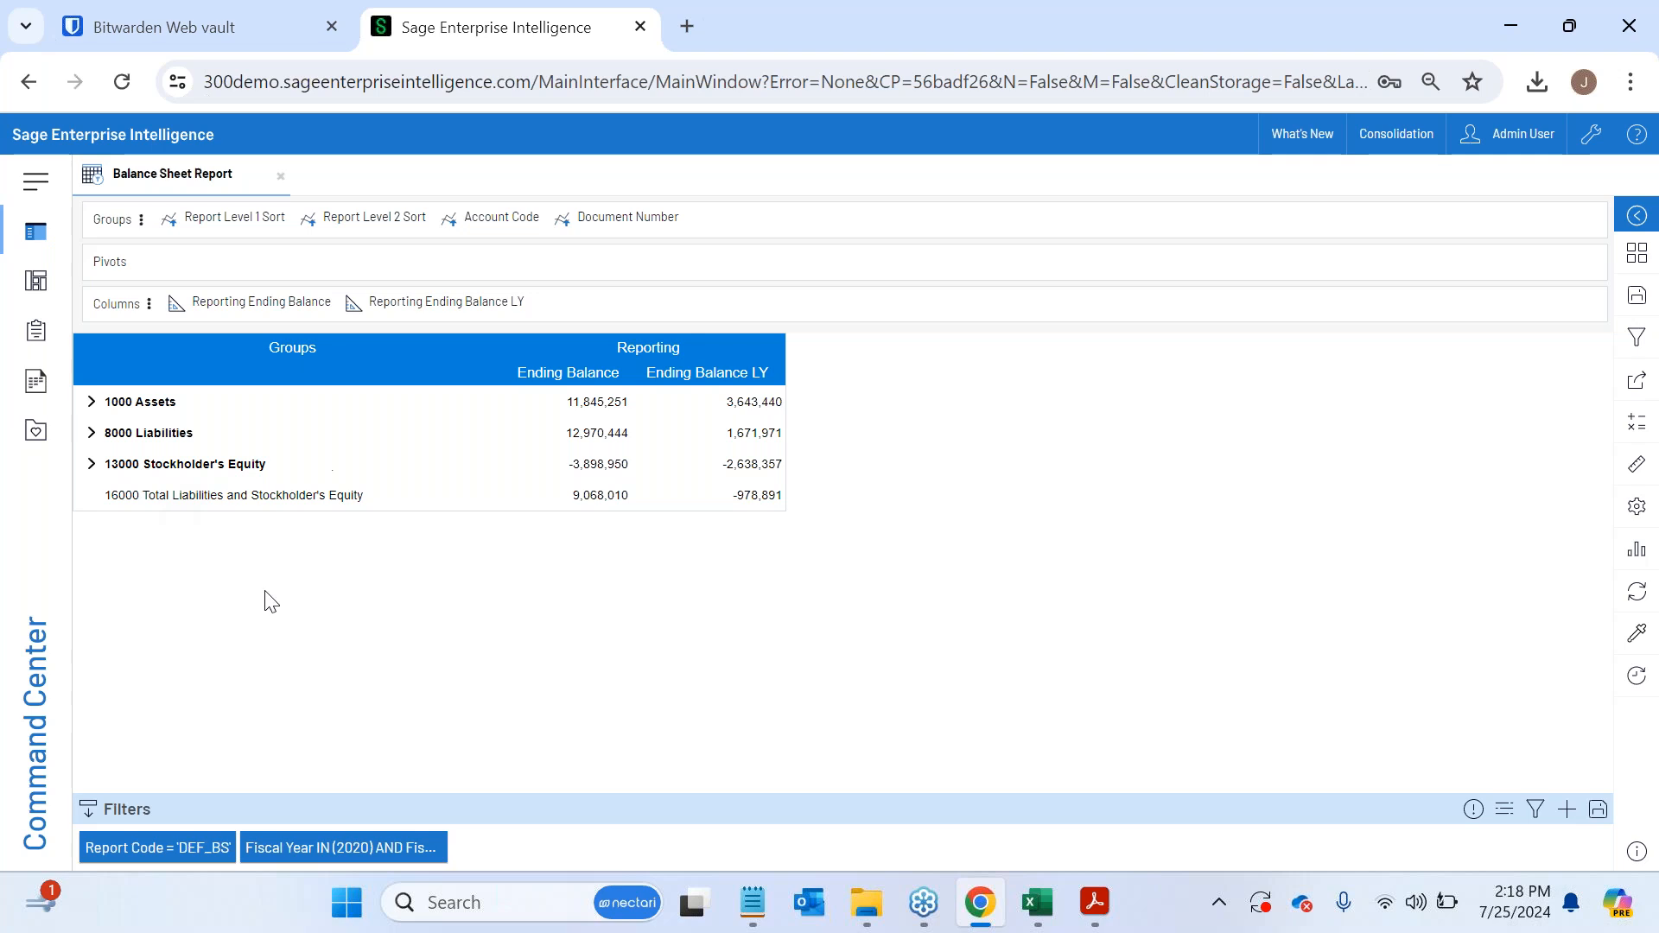
- Drill down through Assets and Current Assets into account 1020 Bank account, operating, and review its document numbers
left_click(95, 403)
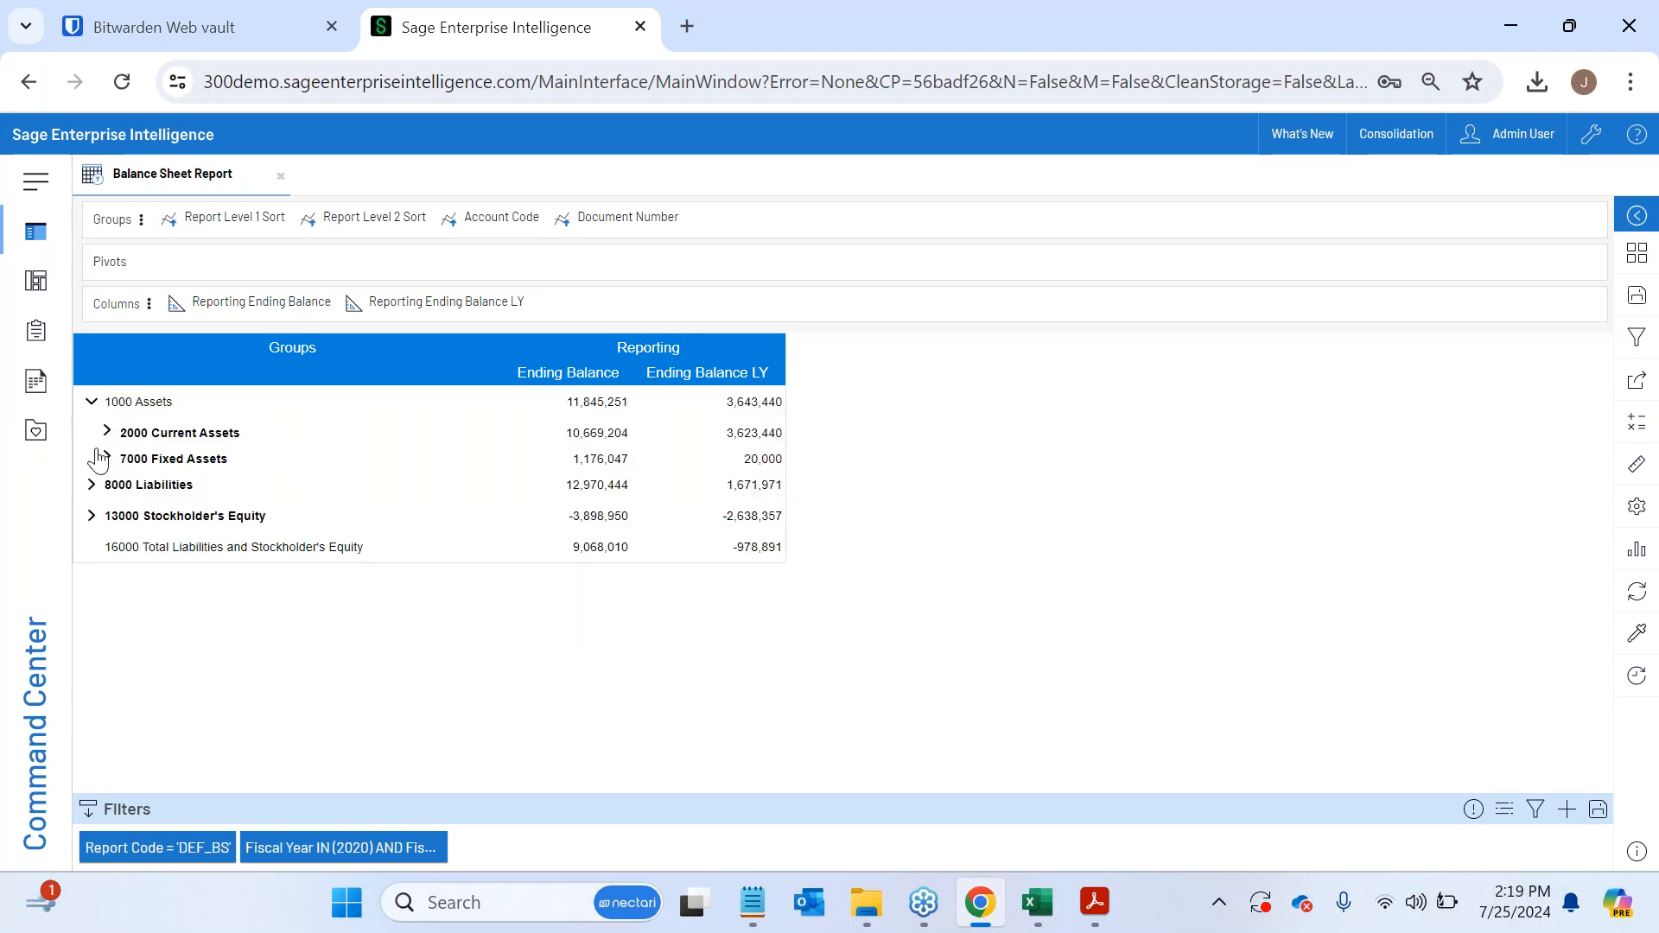
left_click(107, 431)
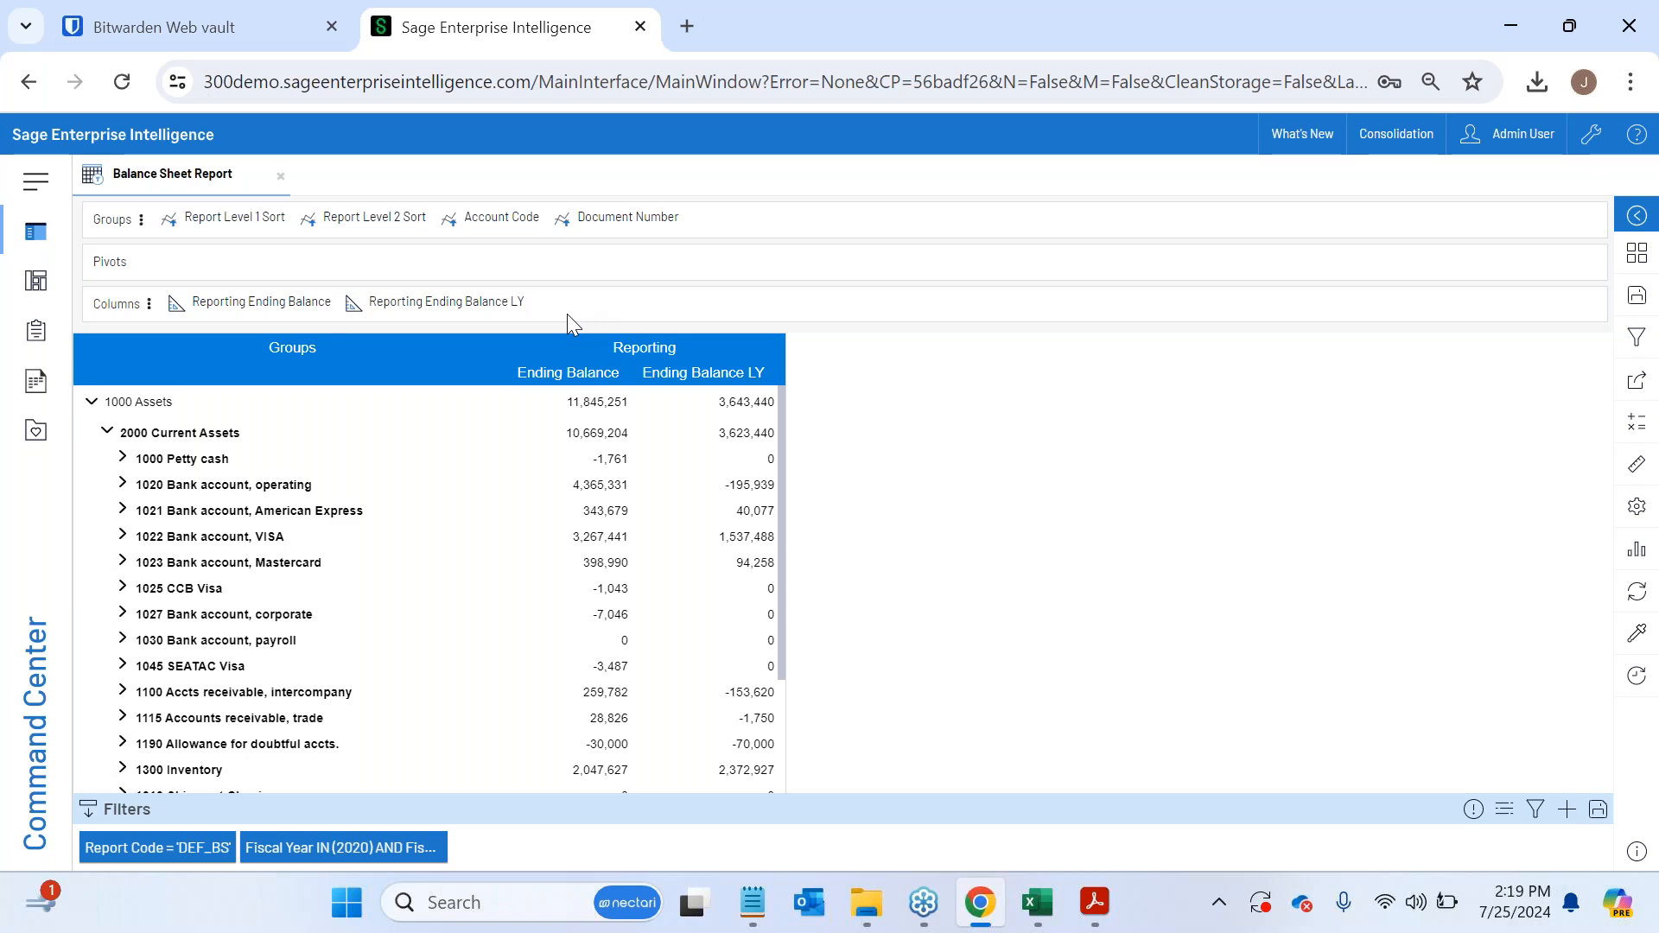
left_click(140, 487)
scroll(382, 619, "down", 3)
scroll(235, 666, "up", 3)
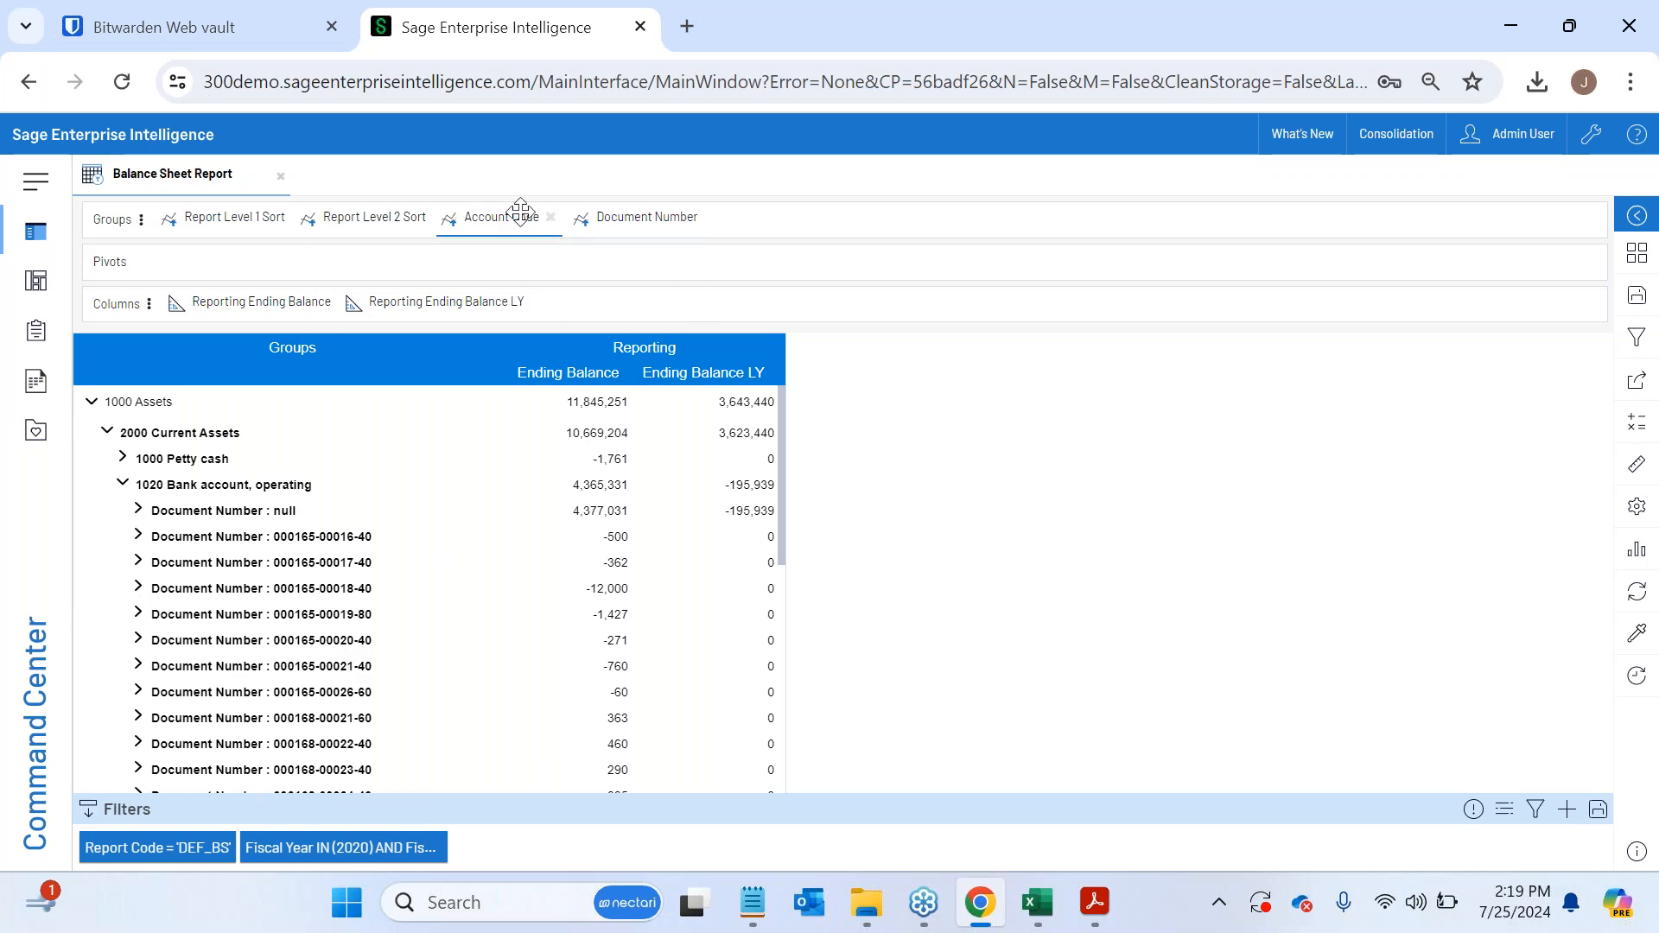
scroll(157, 615, "down", 2)
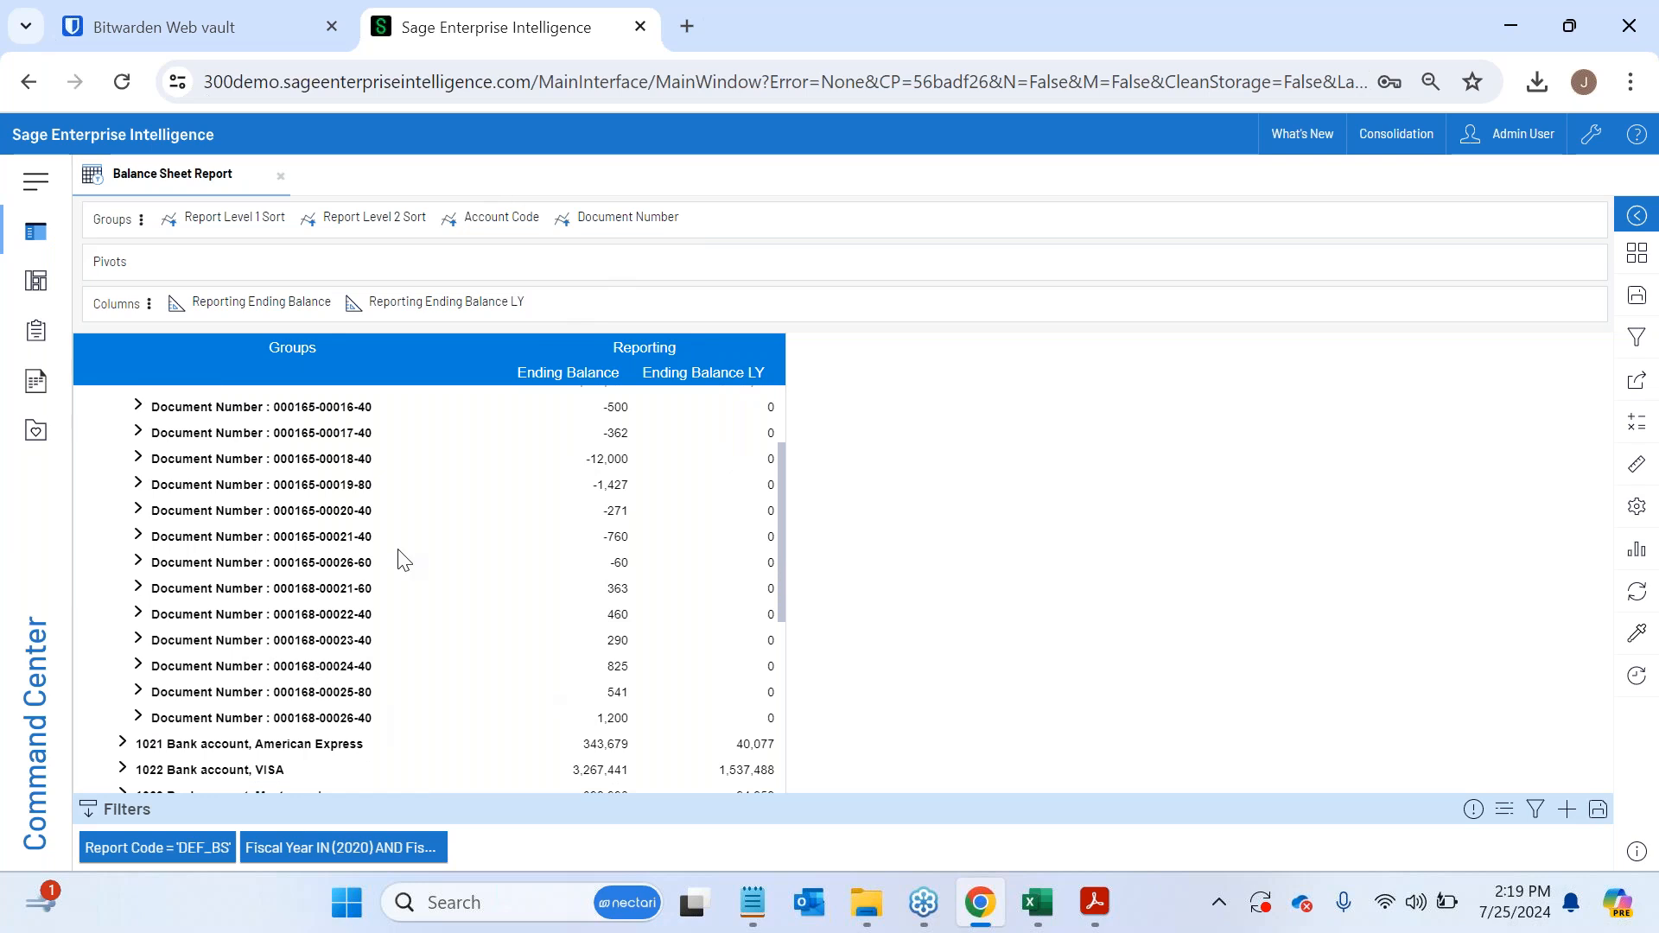
scroll(401, 560, "up", 2)
- Add the Posting Rolling 12 and Posting Rolling 12 LY measures from Actual Rolling 12 as columns, and widen both columns
left_click(1636, 464)
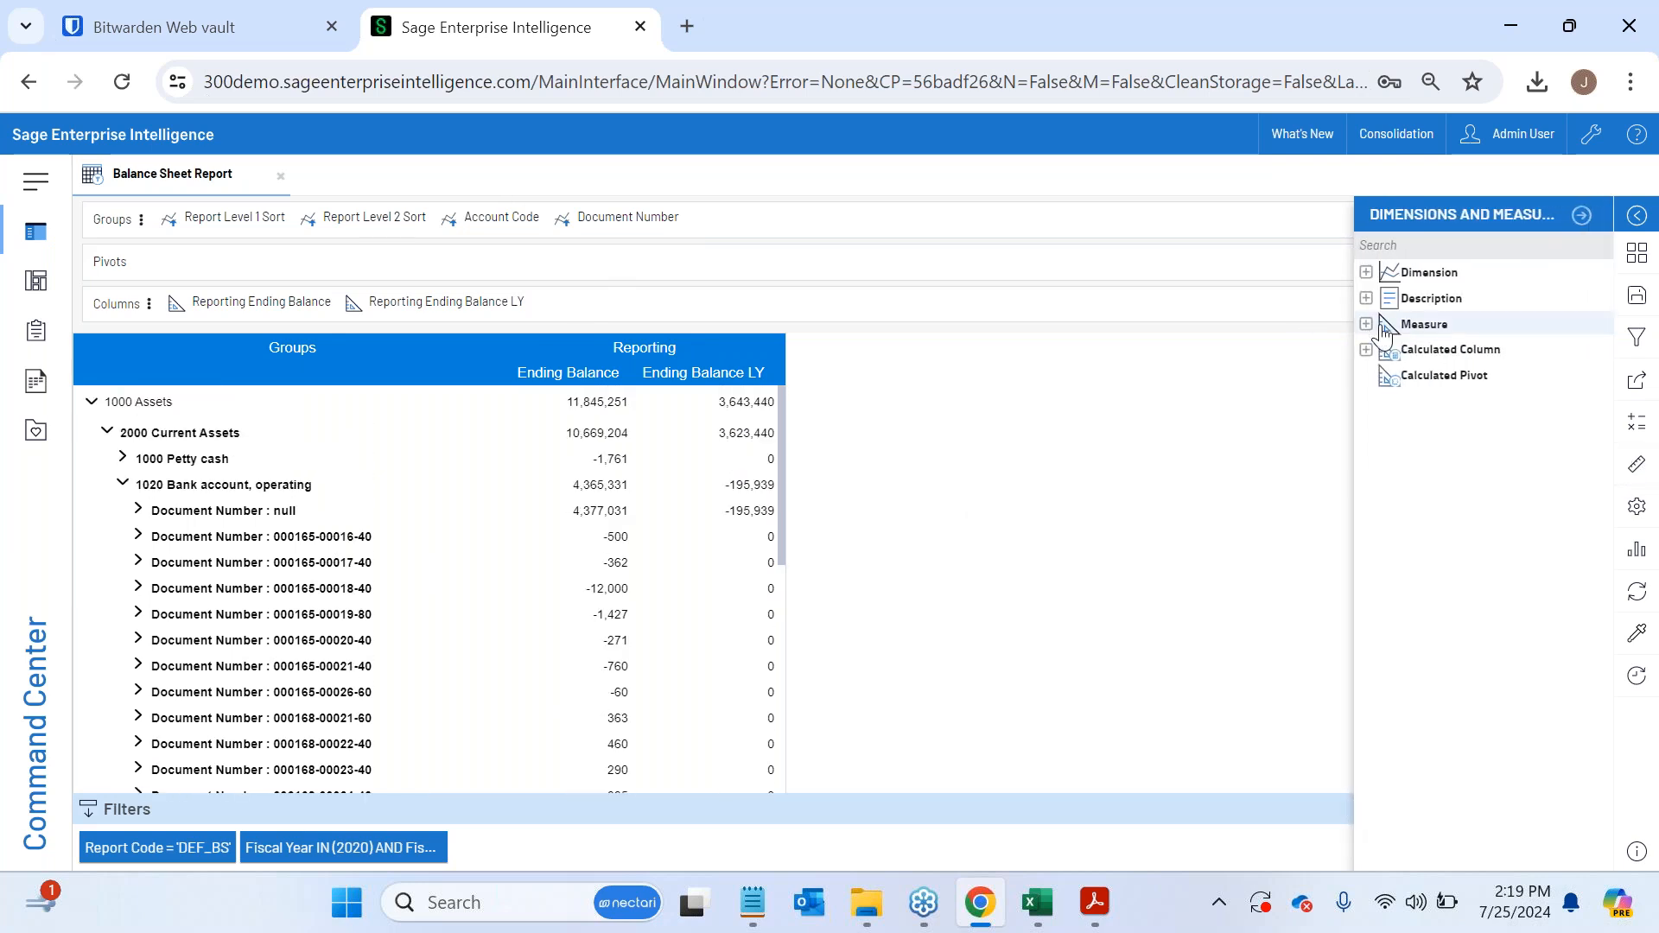
left_click(1382, 329)
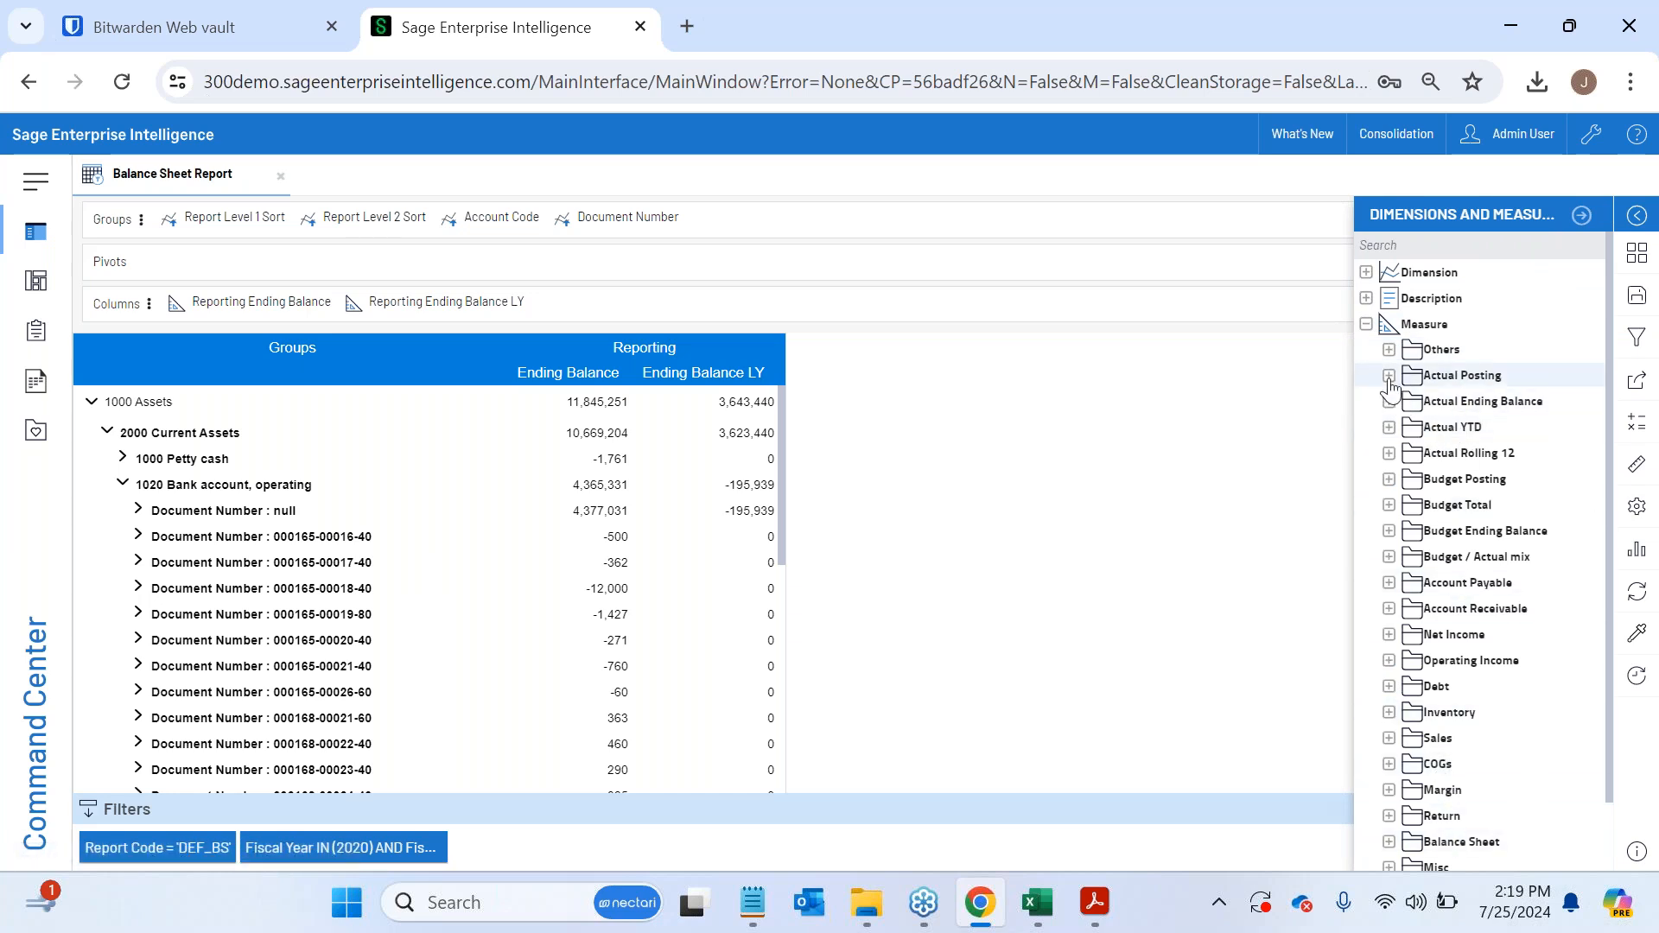
left_click(1388, 377)
scroll(1468, 509, "down", 3)
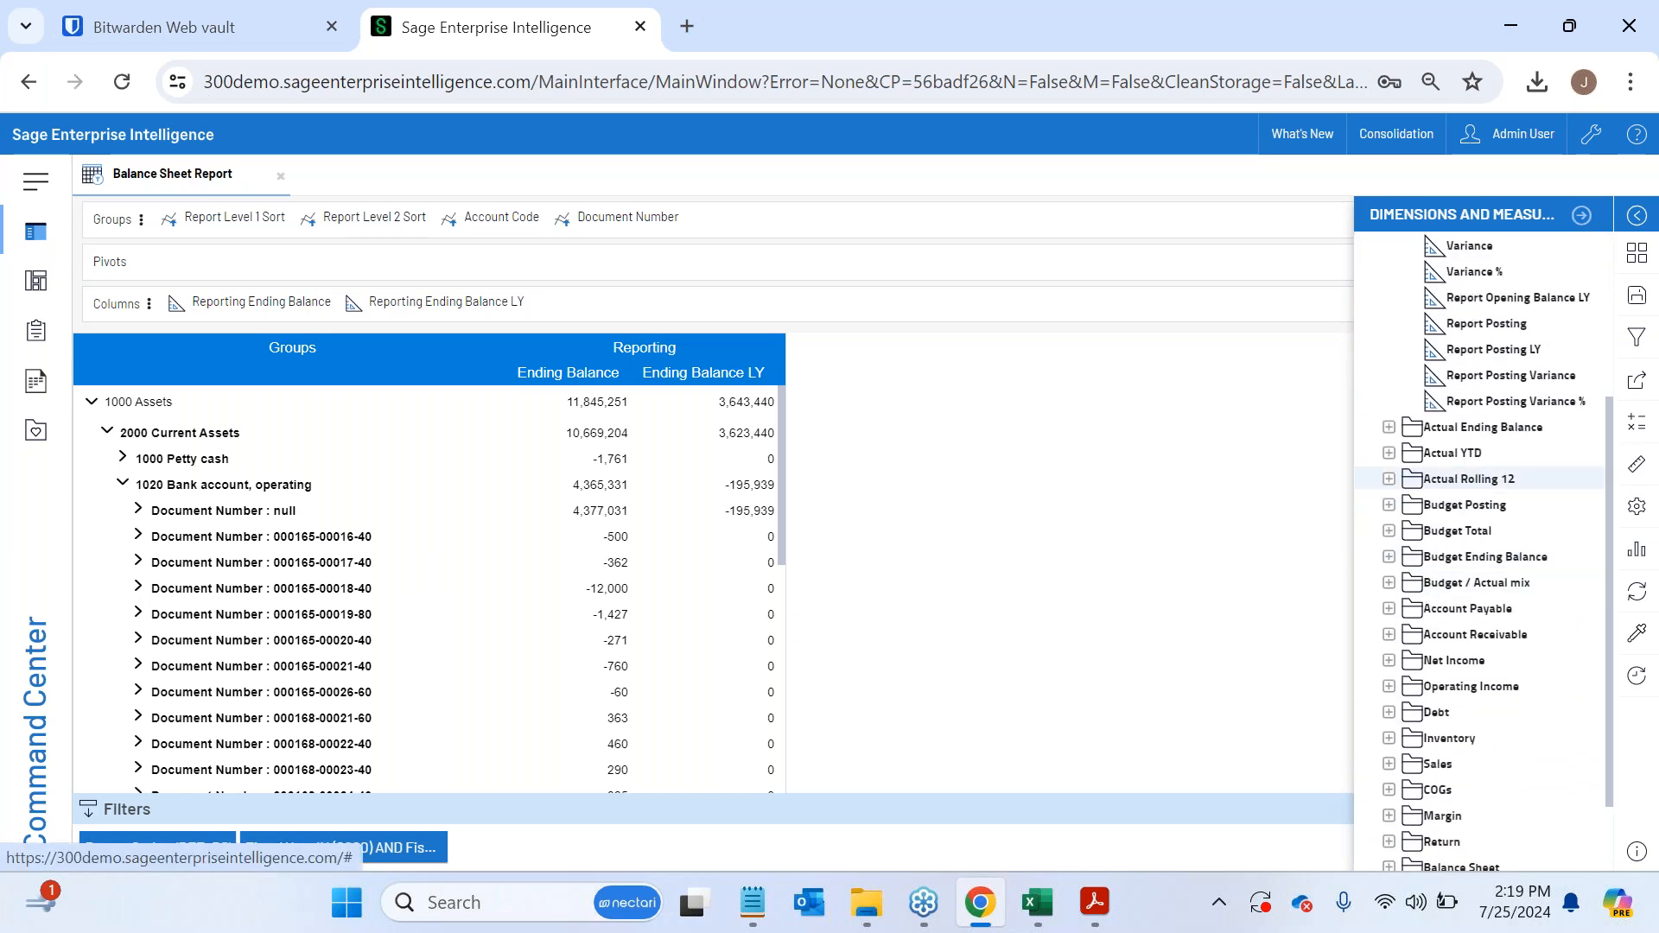
left_click(1388, 453)
scroll(1388, 432, "down", 3)
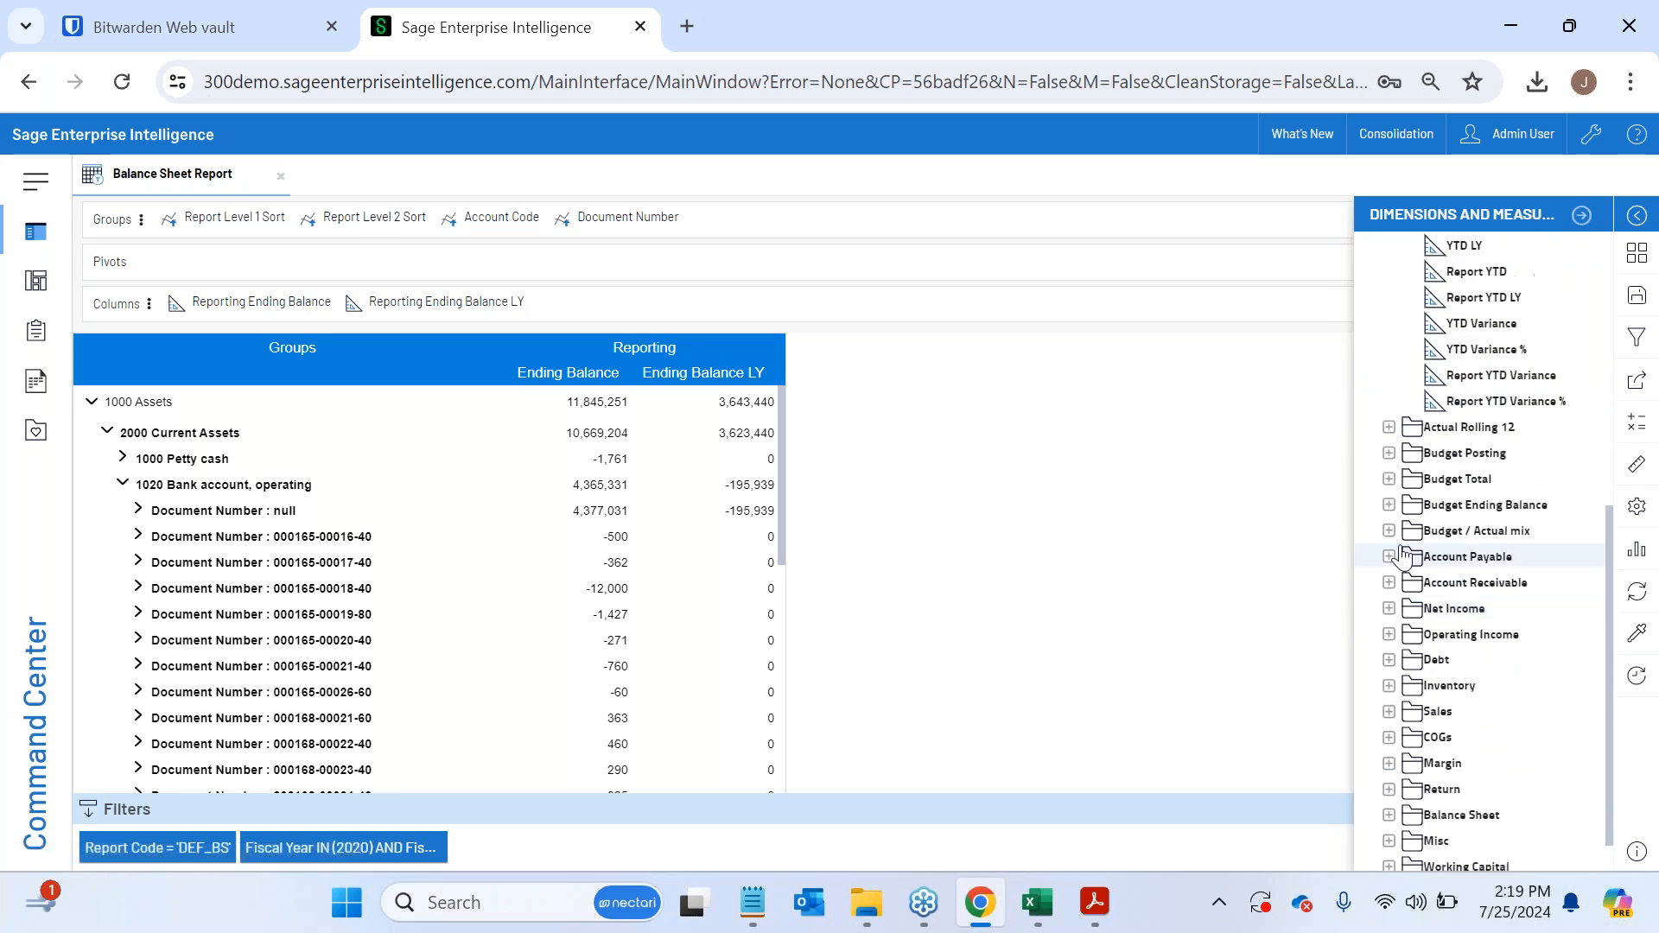
left_click(1388, 427)
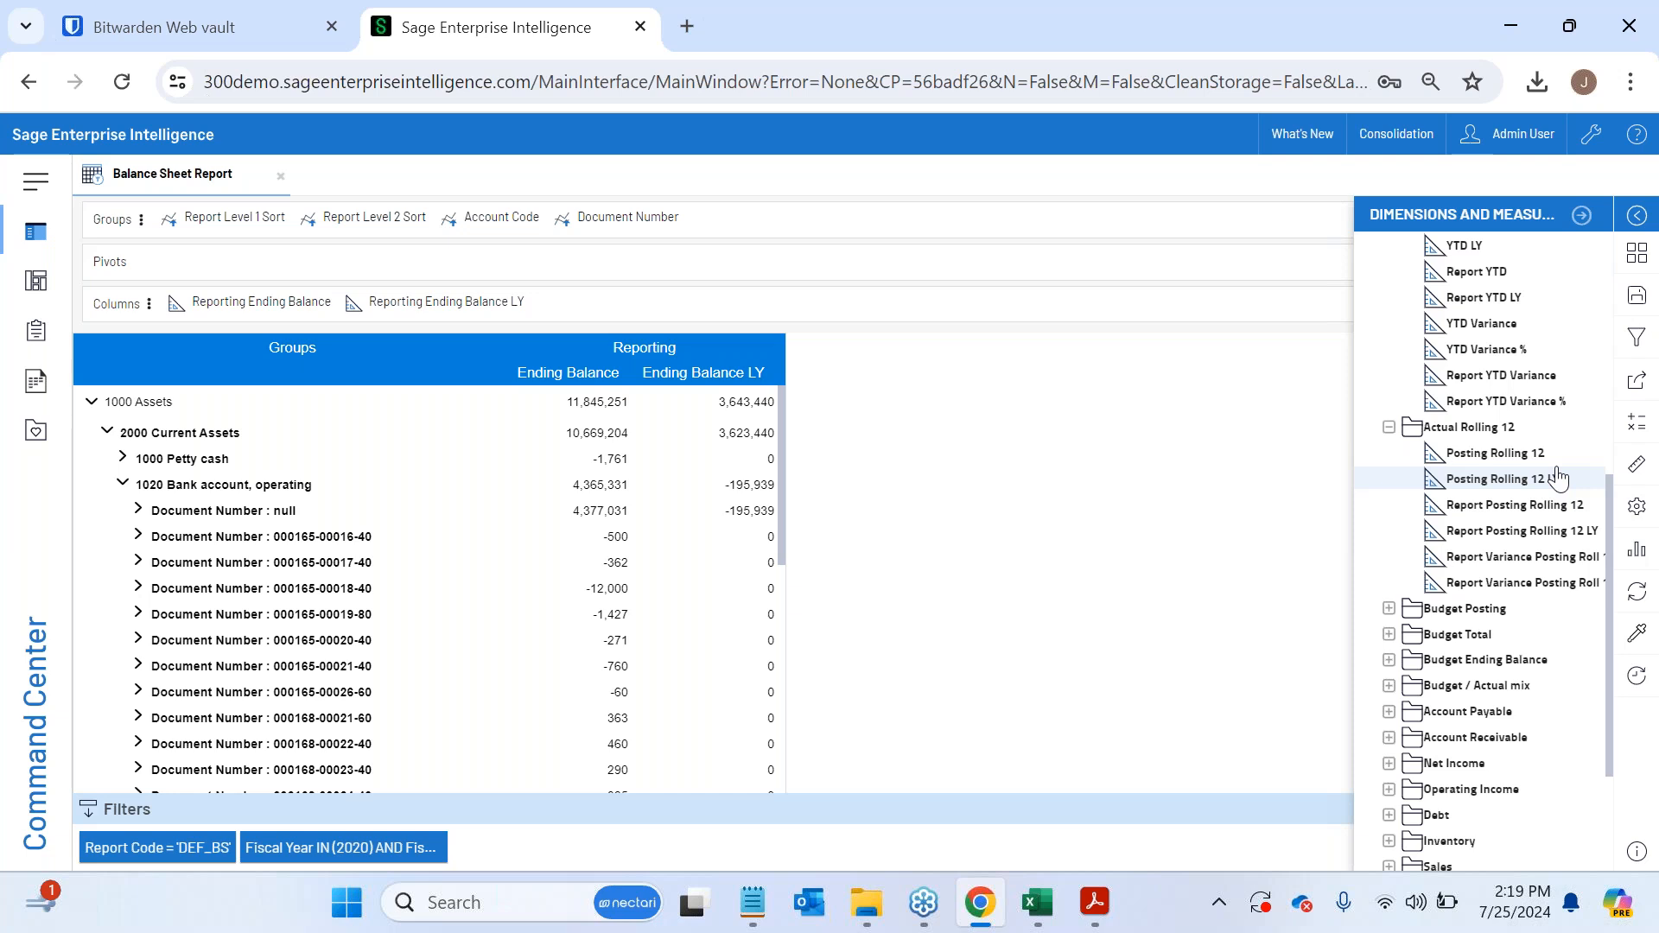
left_click_drag(1566, 480, 815, 310)
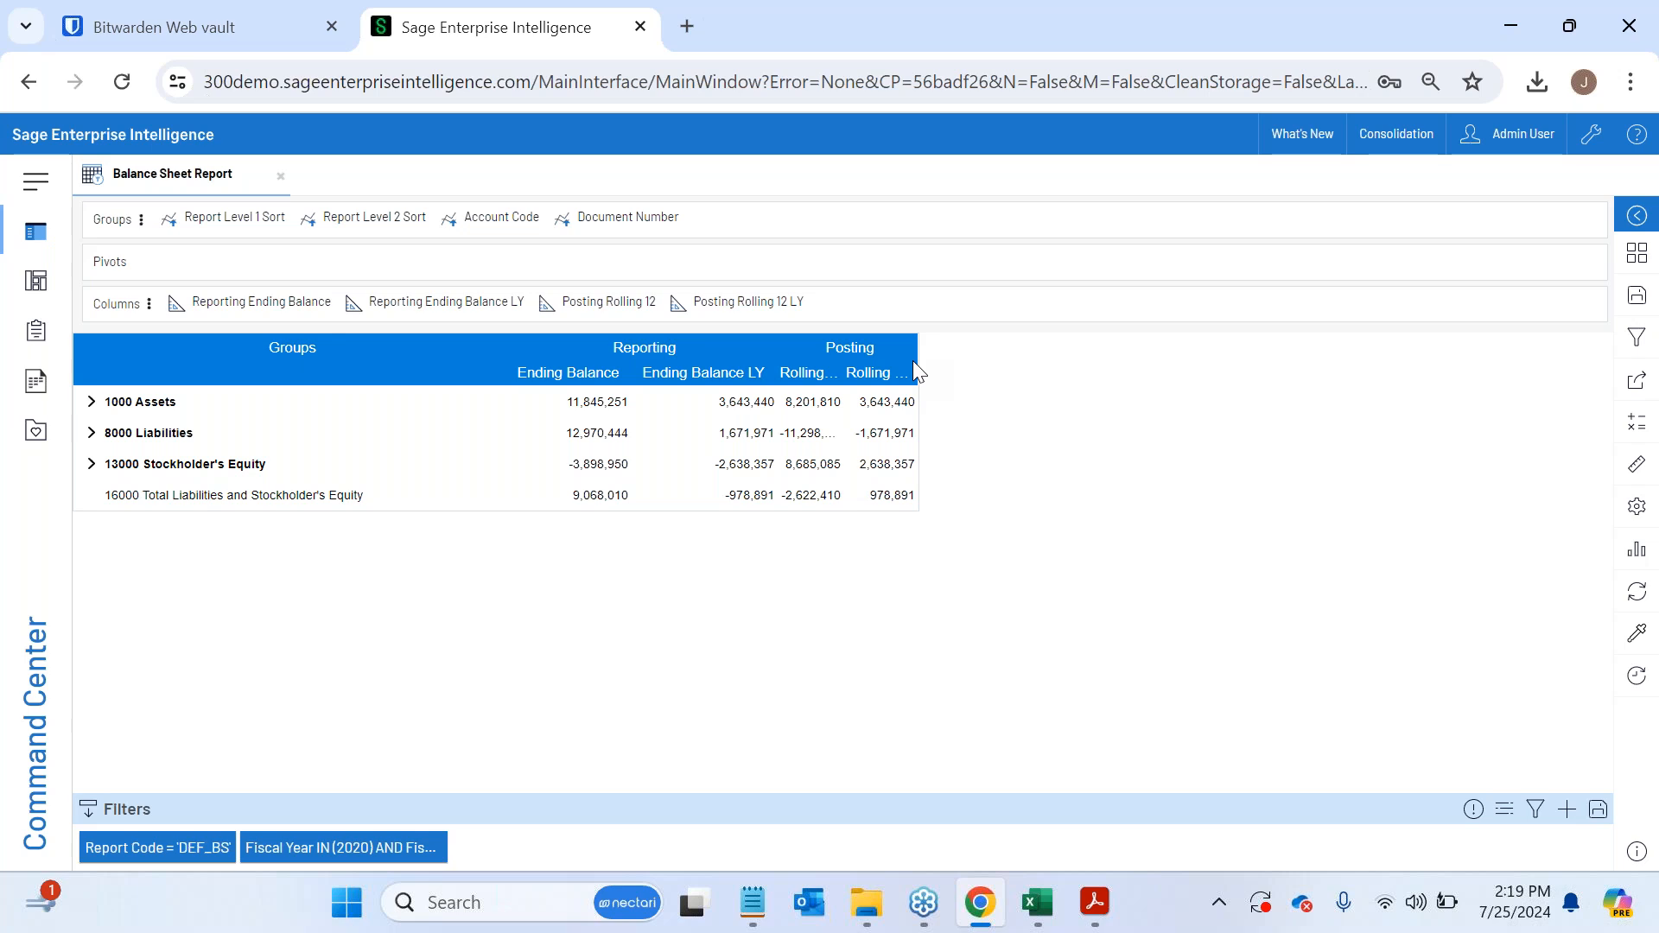
double_click(915, 363)
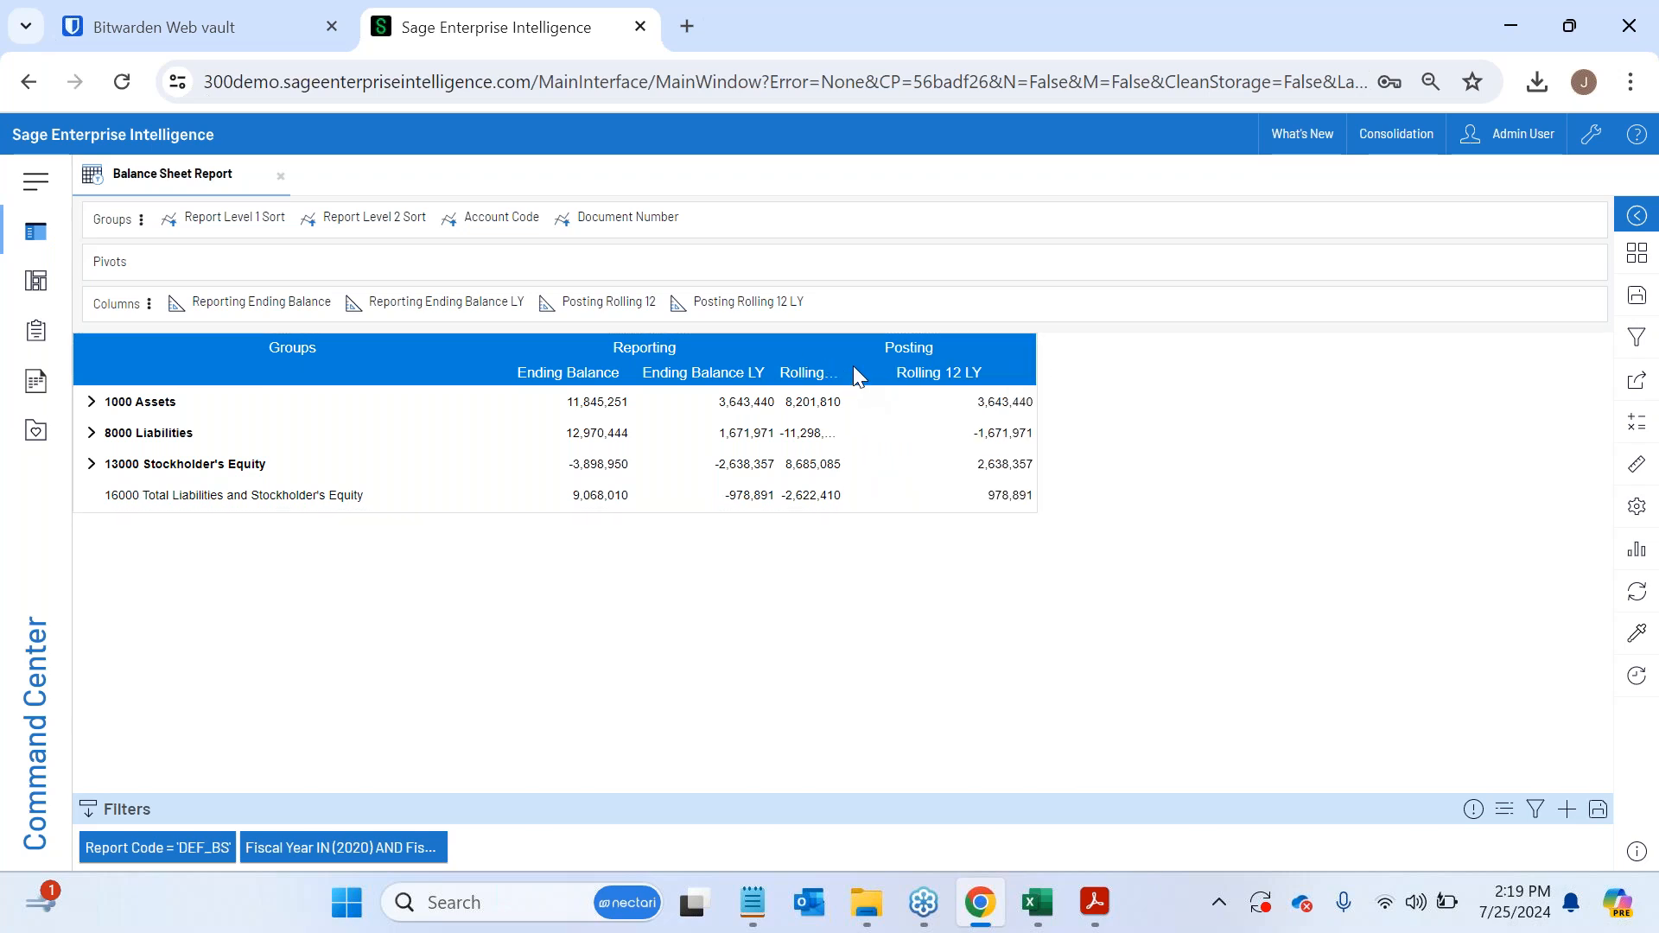
left_click_drag(841, 369, 942, 523)
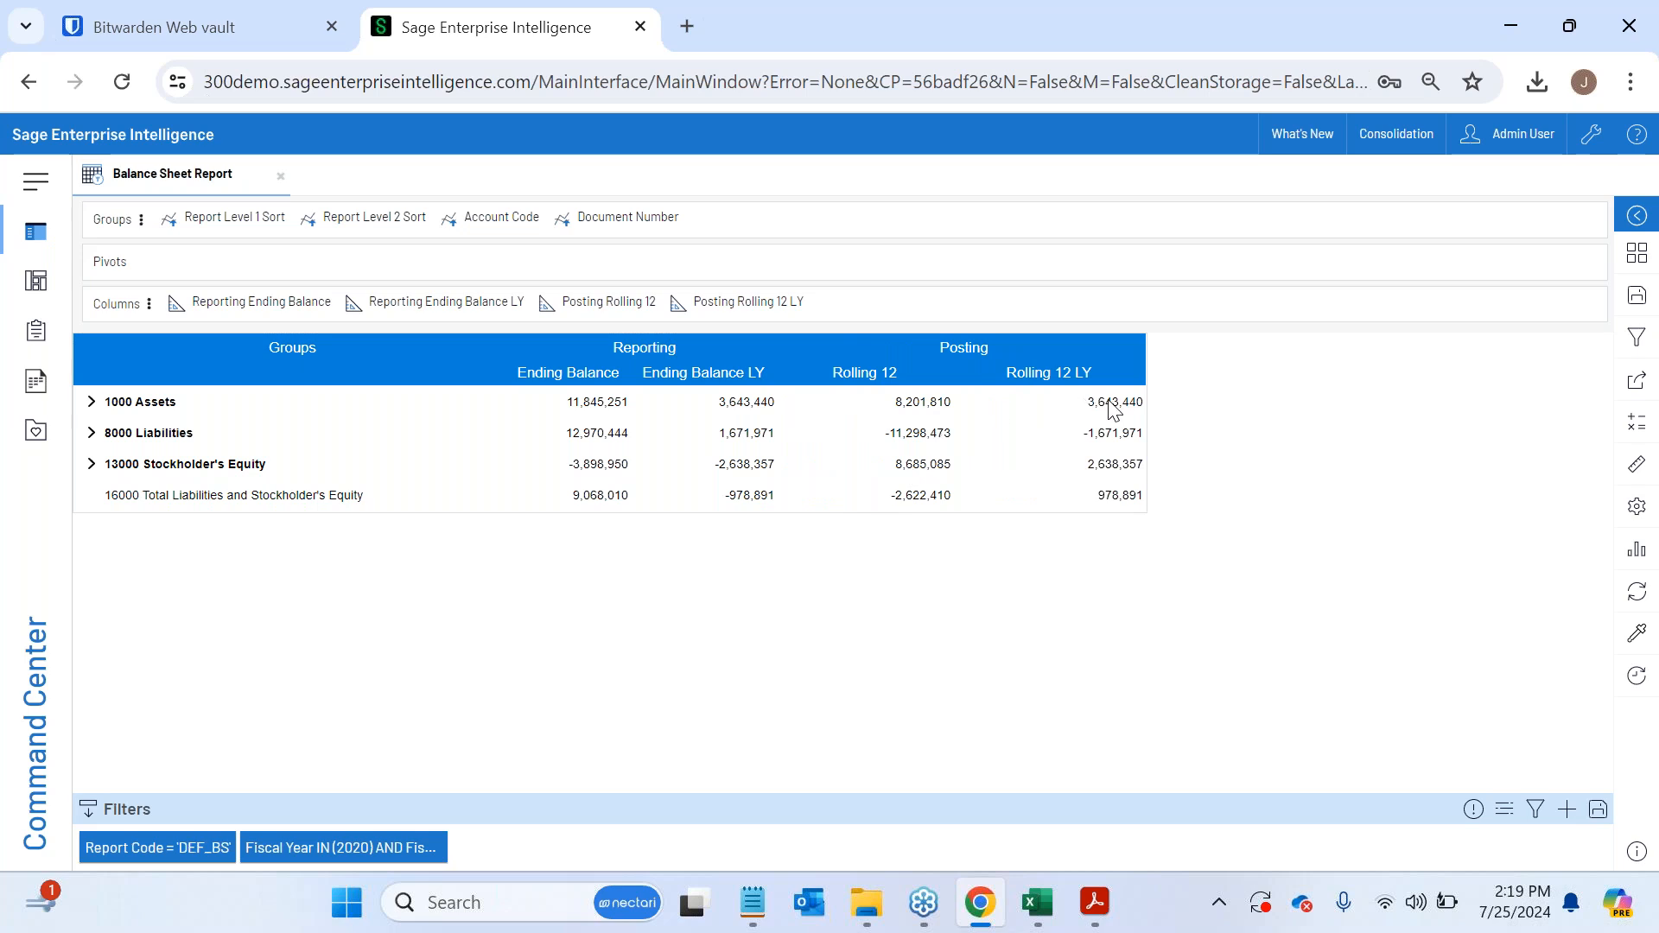
- Expand Assets and Fixed Assets, and briefly expand account 1520 Equipment to check its detail
left_click(92, 402)
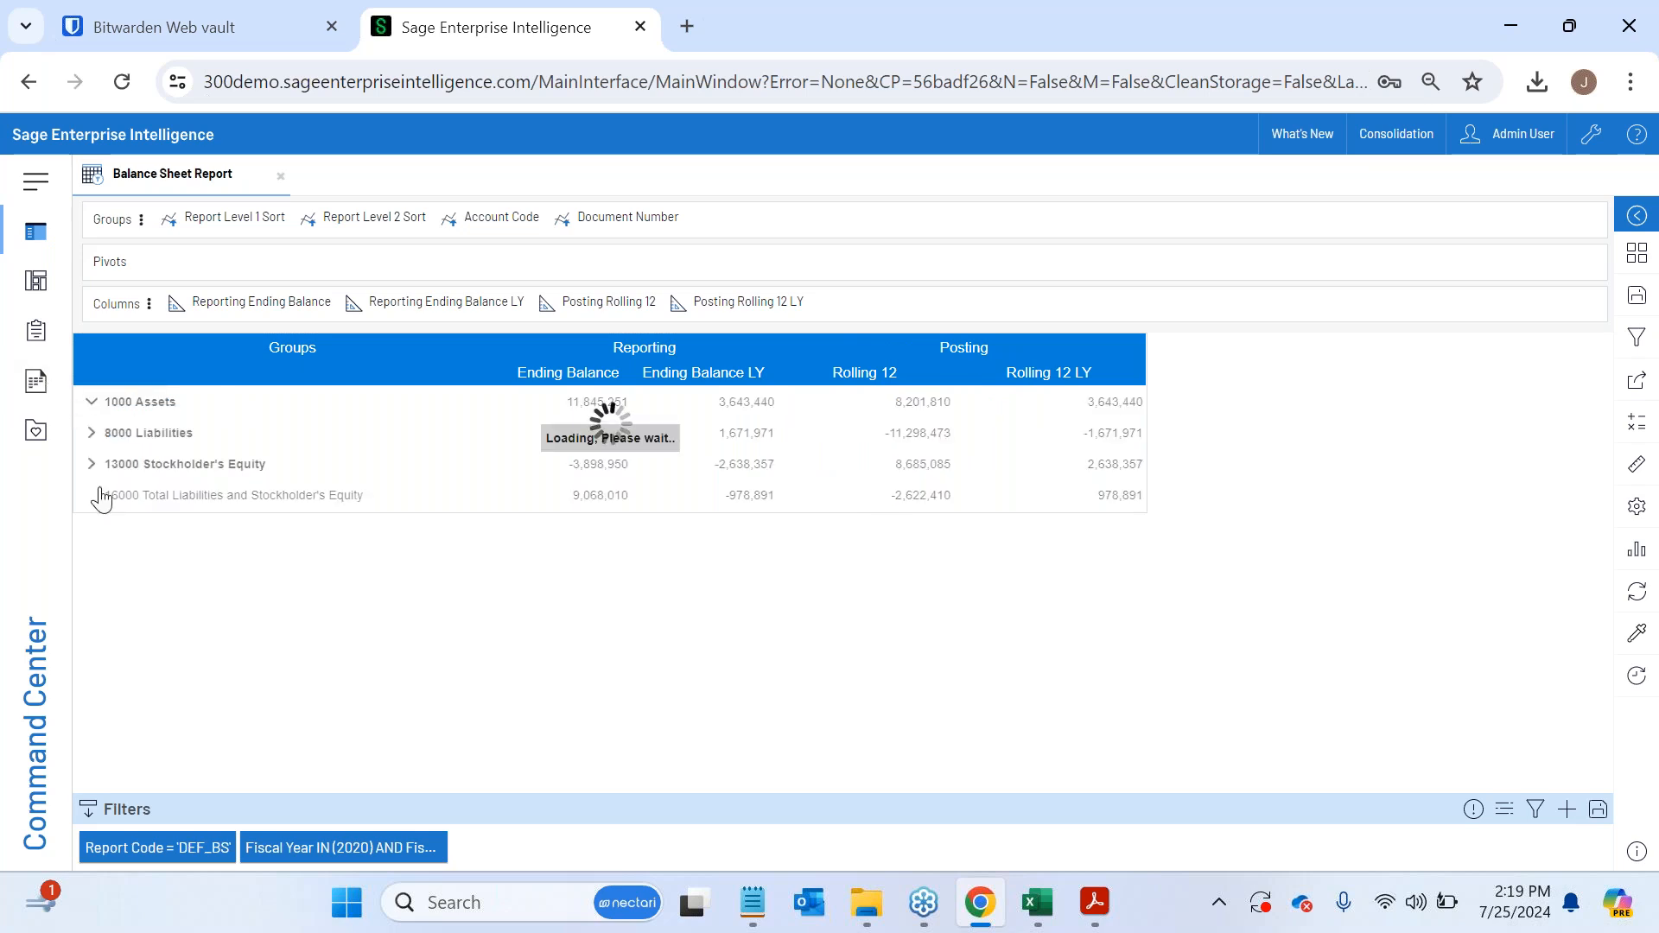
left_click(107, 458)
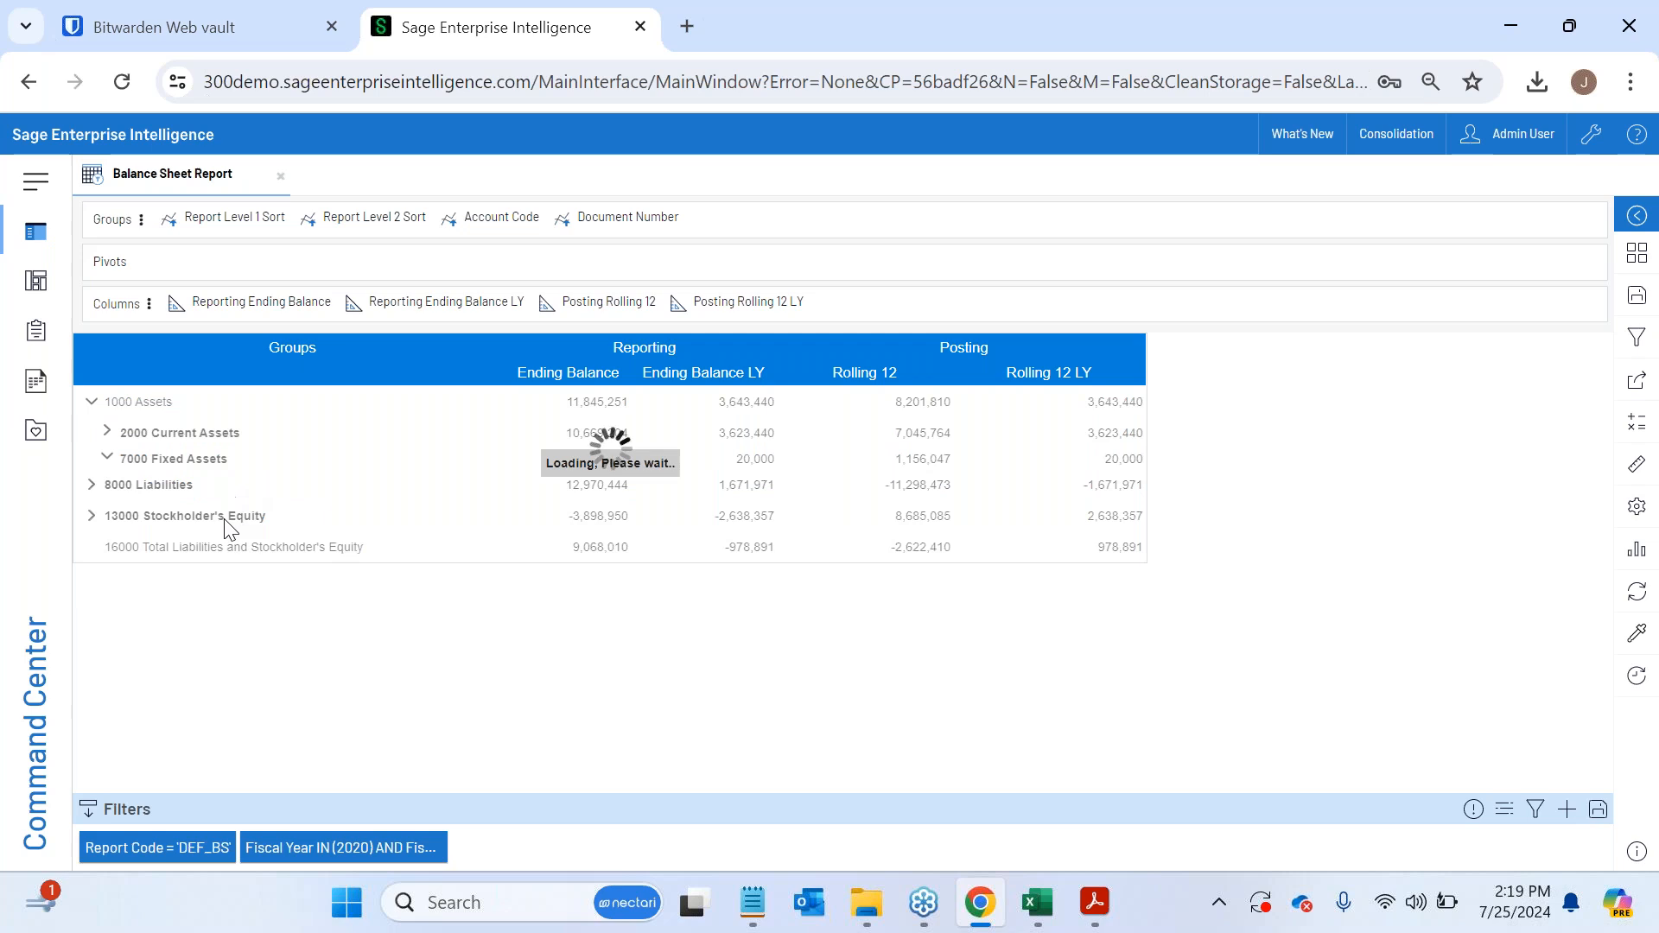
left_click(123, 511)
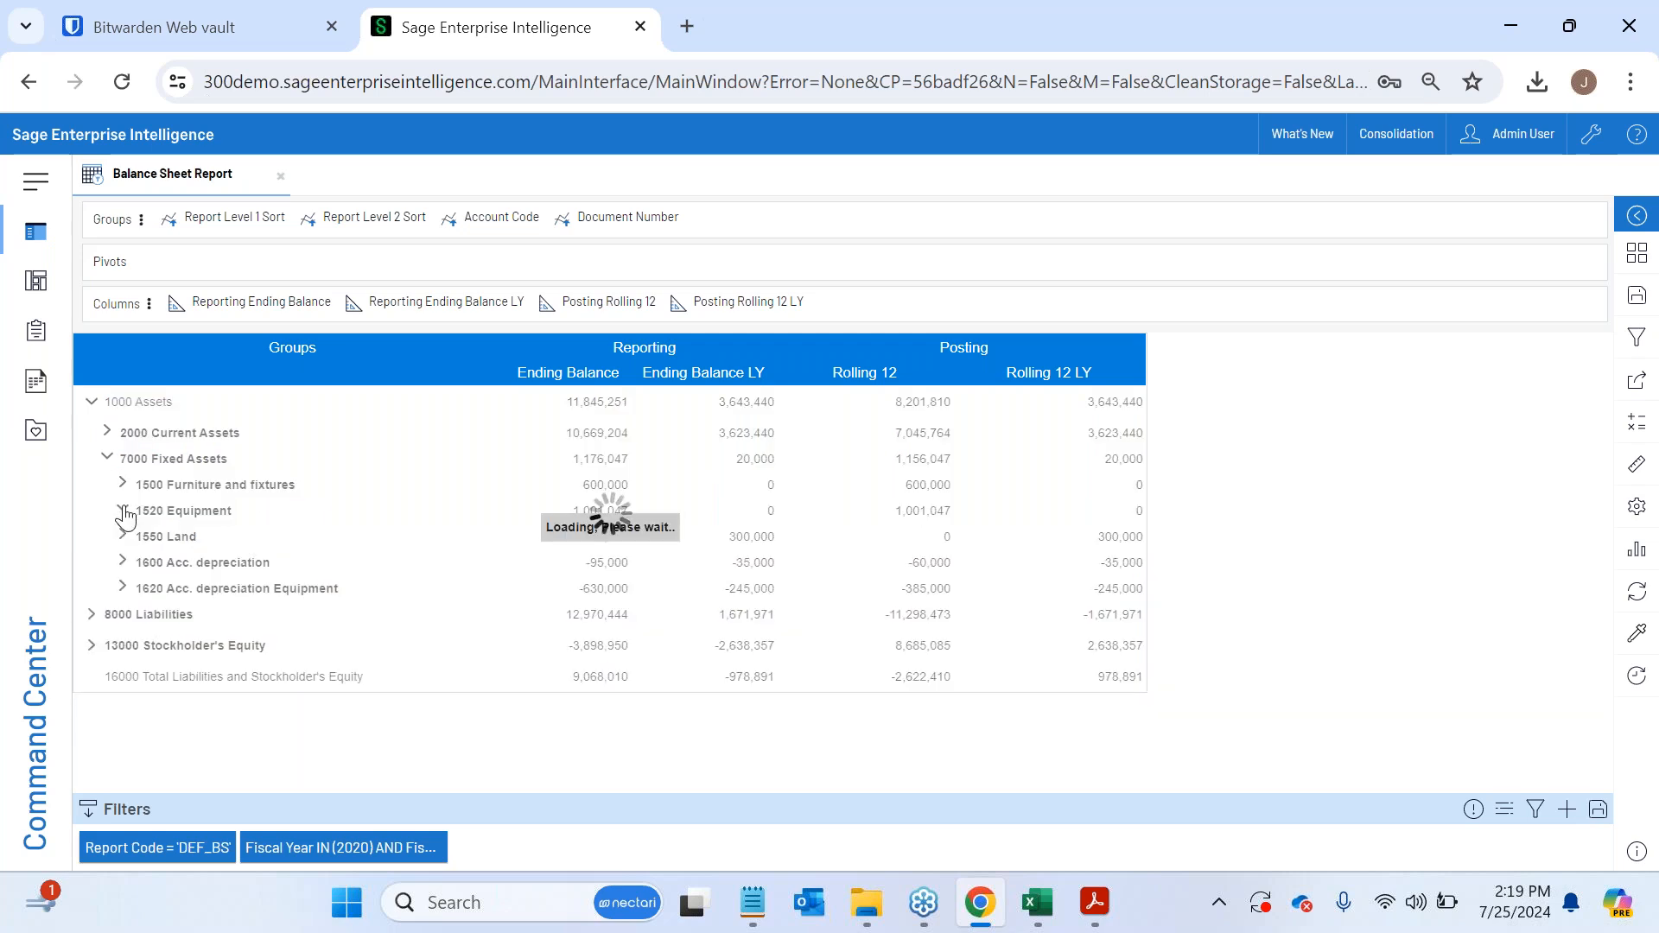
left_click(123, 510)
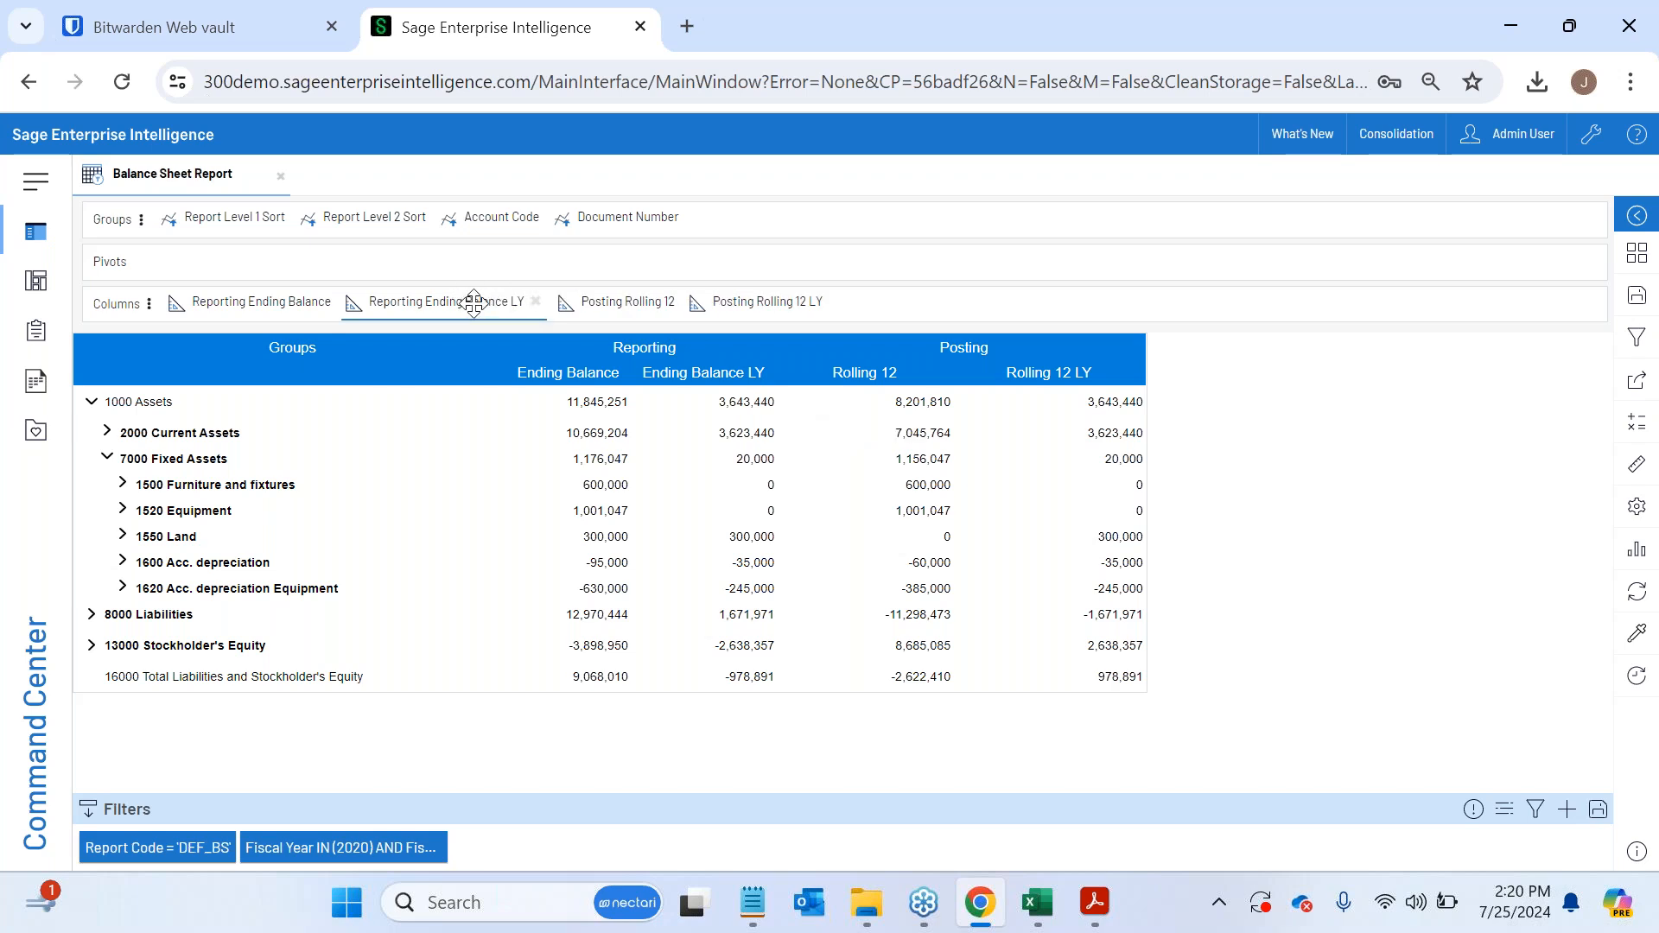
- Give the content cells of the Reporting Ending Balance LY column a turquoise background
left_click(432, 304)
mouse_move(596, 448)
left_click(643, 463)
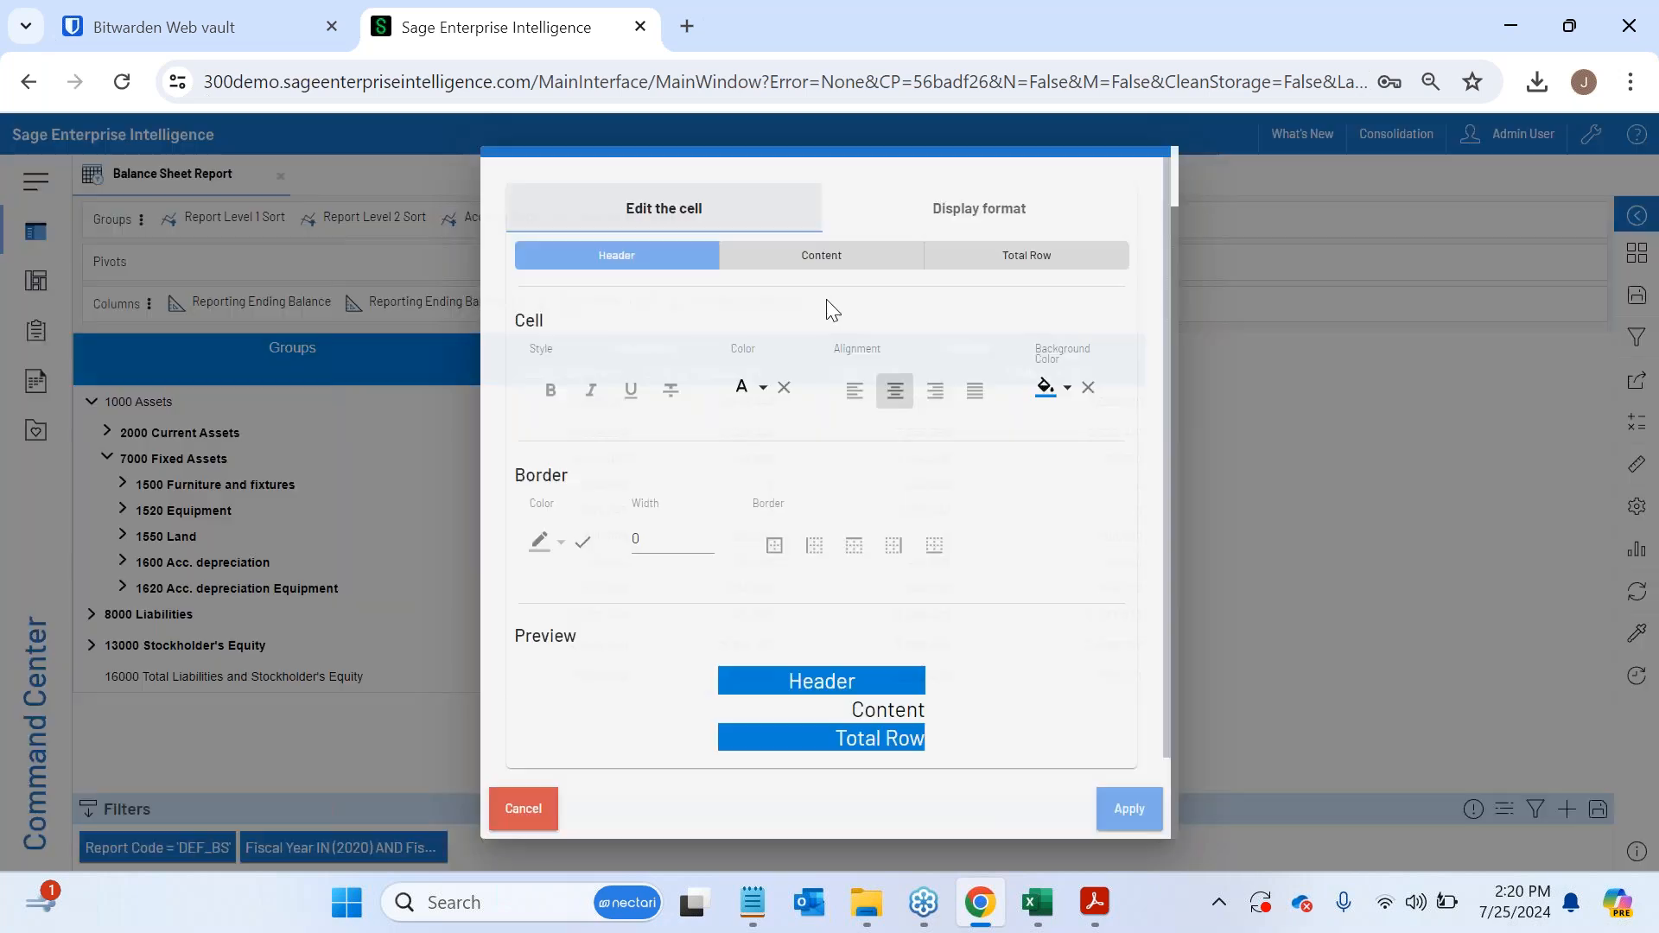
left_click(873, 259)
left_click(1068, 388)
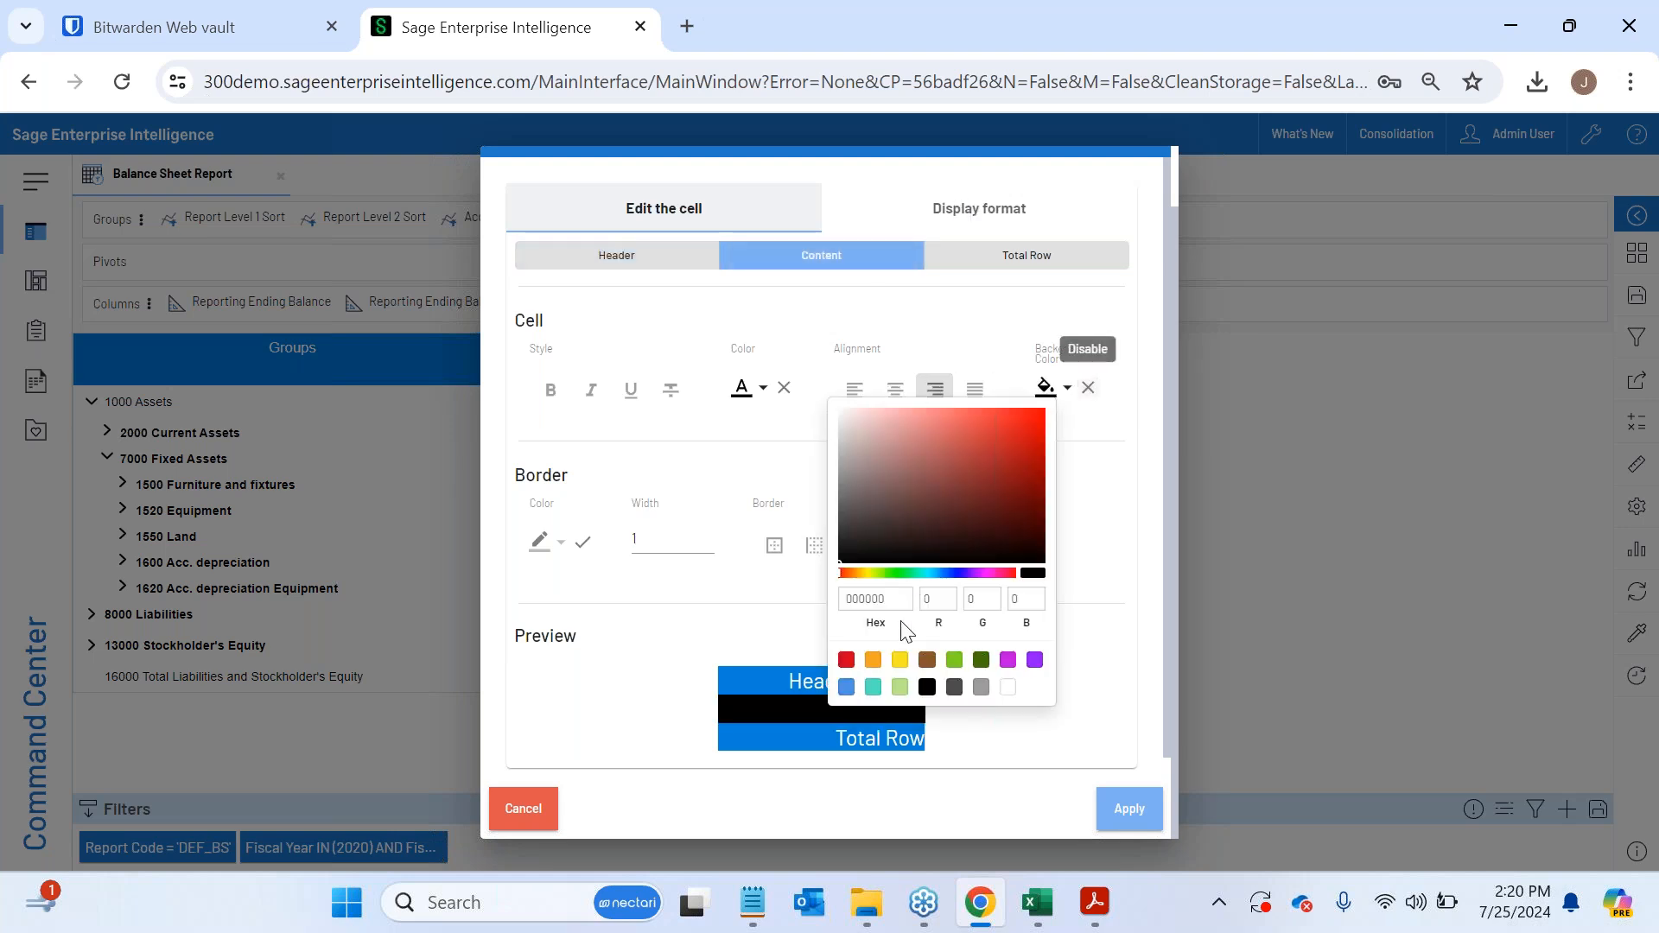
left_click(873, 687)
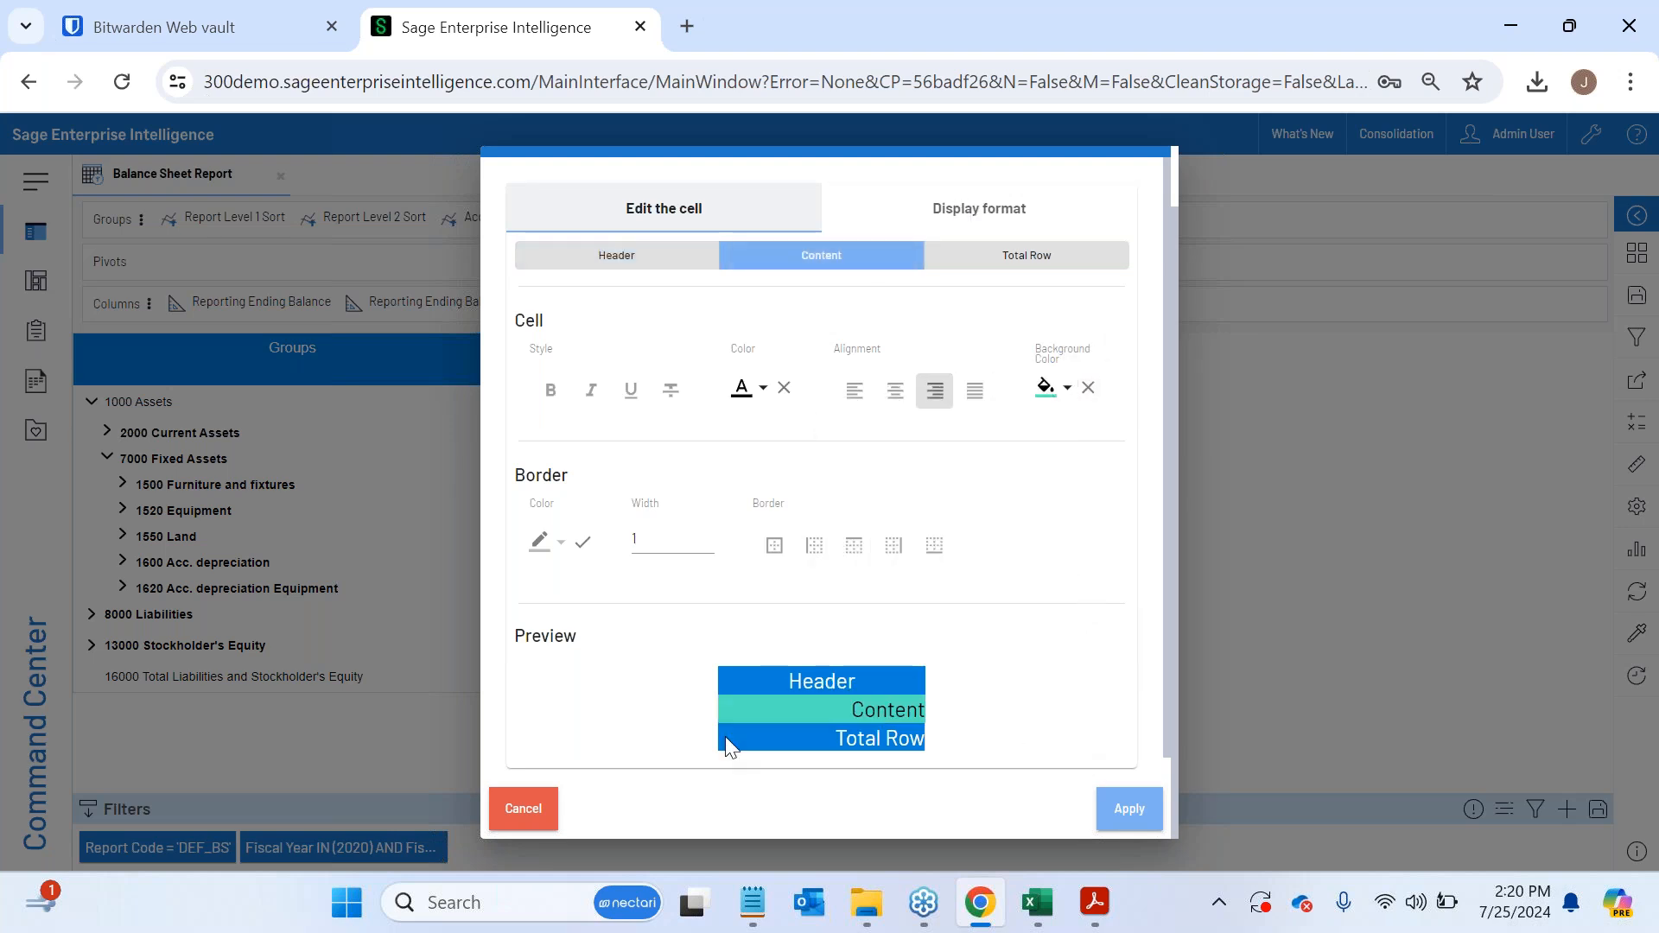
left_click(1123, 808)
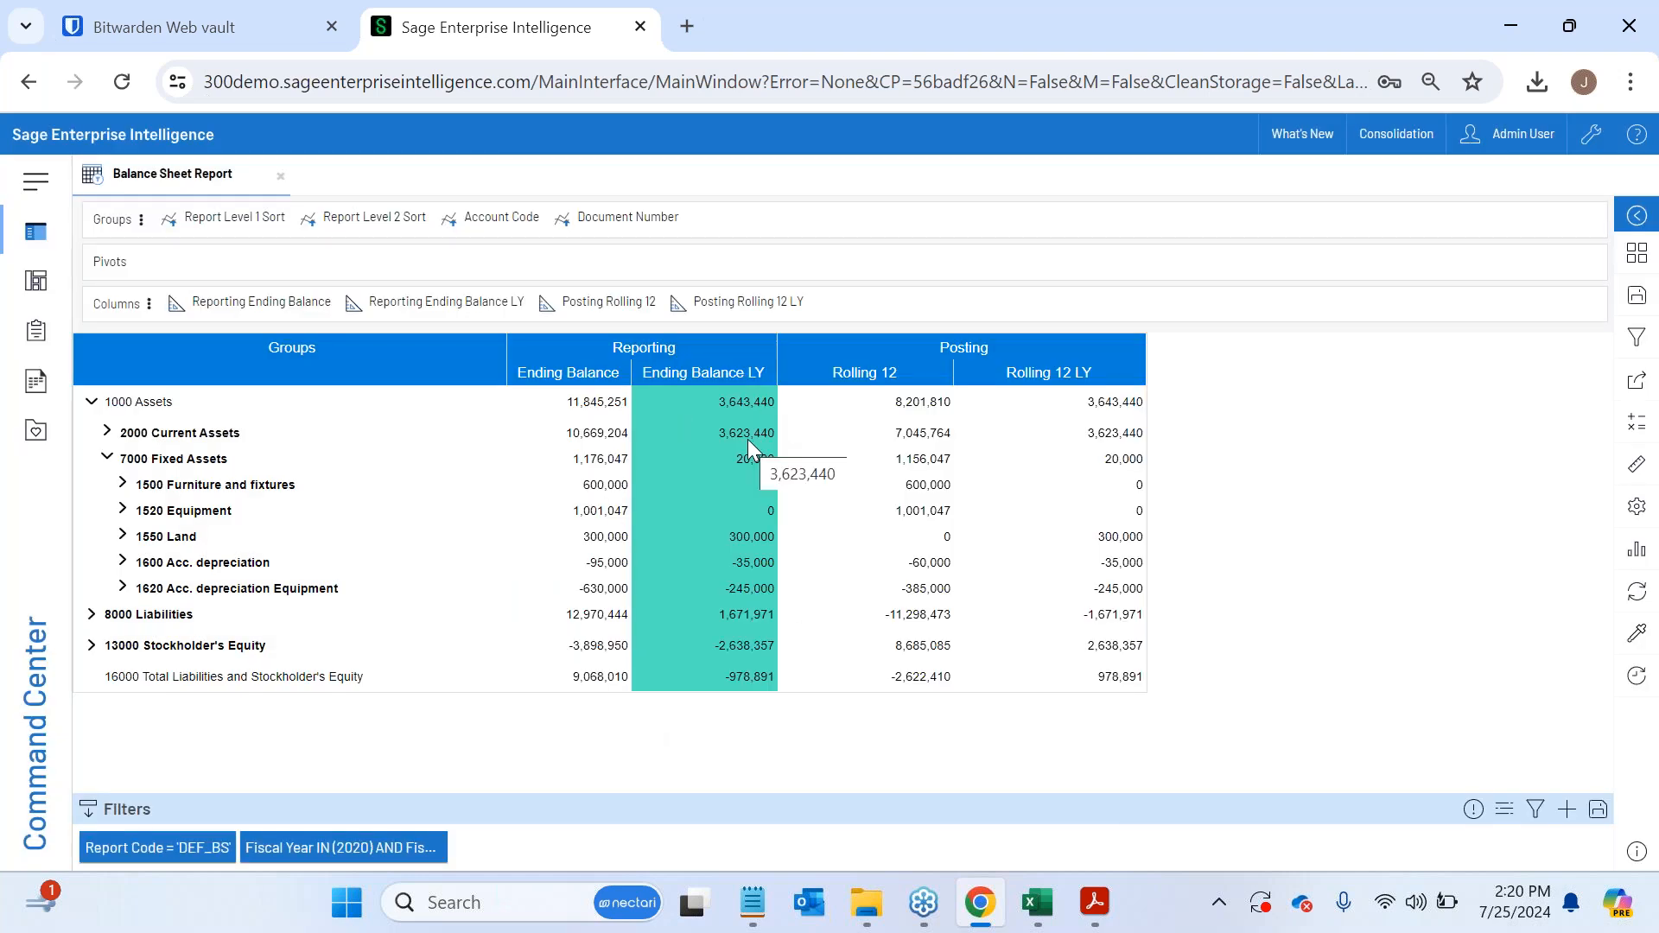
- Override the Reporting Ending Balance LY display format with Currency, using the United States (English - $) symbol
right_click(442, 304)
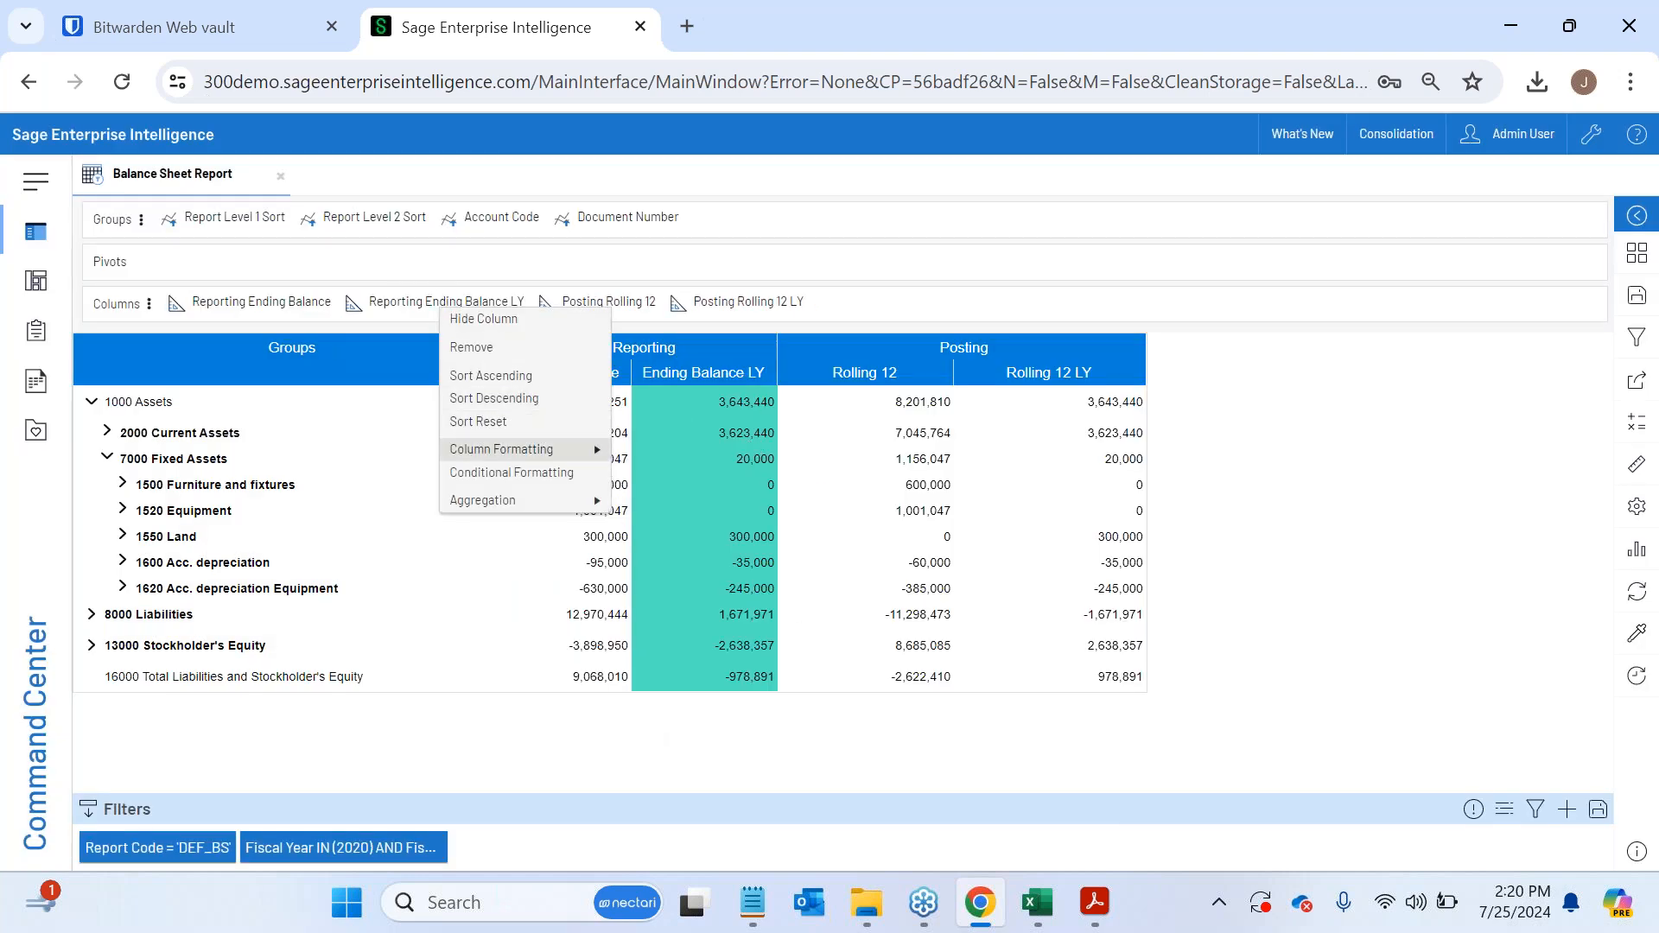
mouse_move(541, 449)
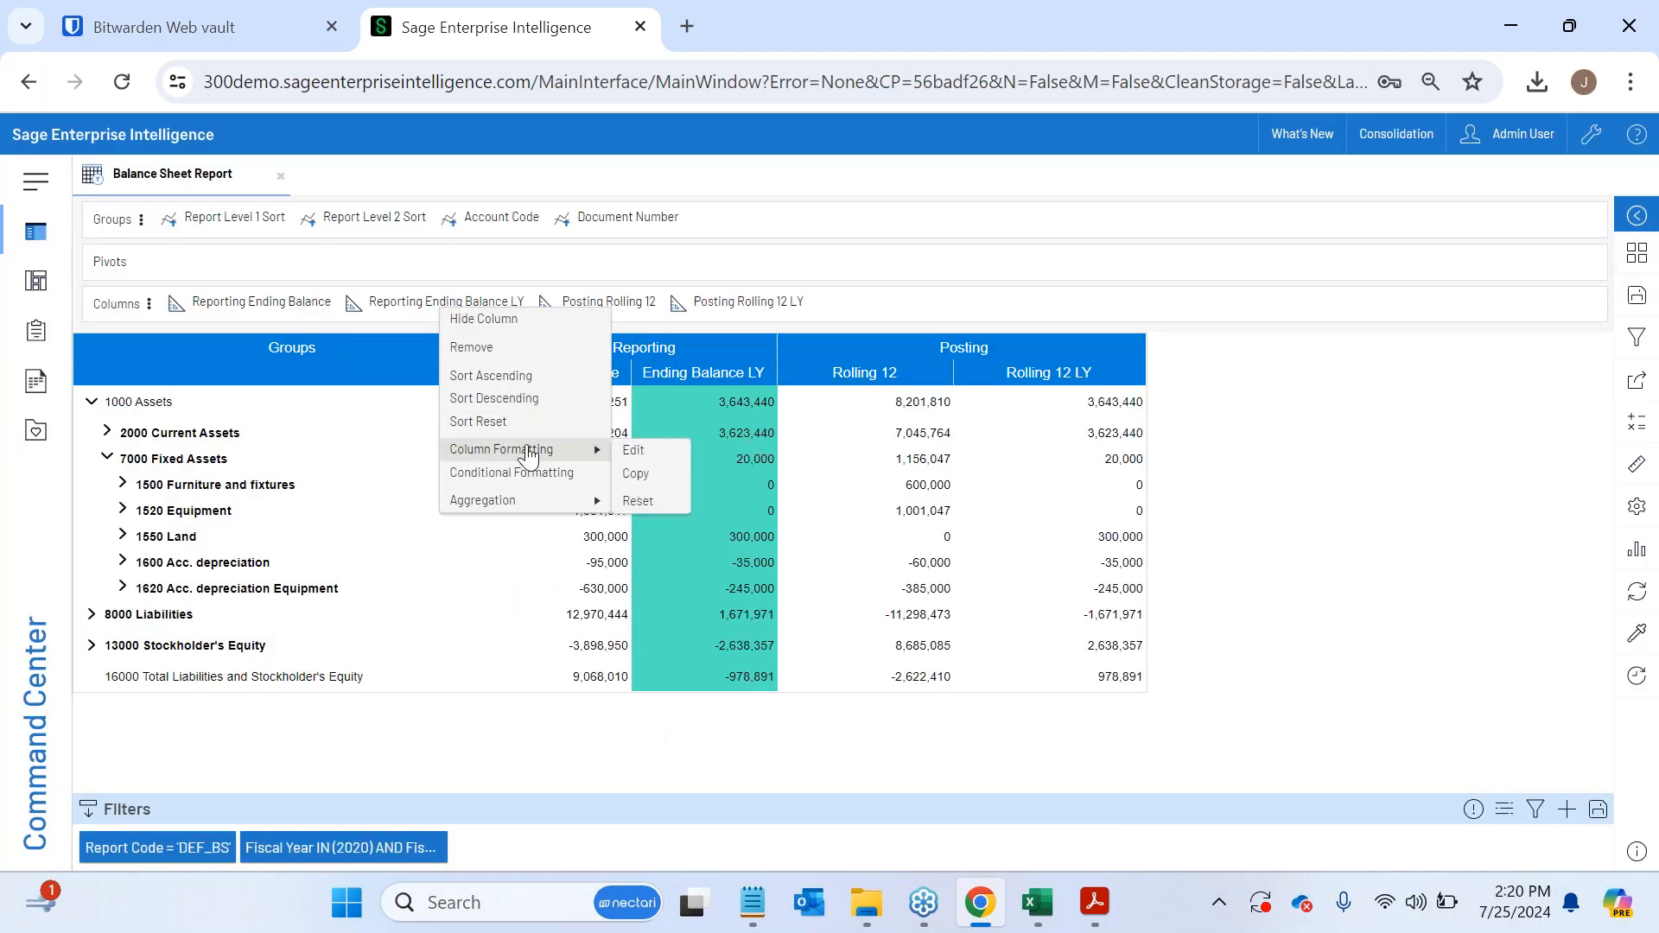
left_click(646, 456)
left_click(944, 215)
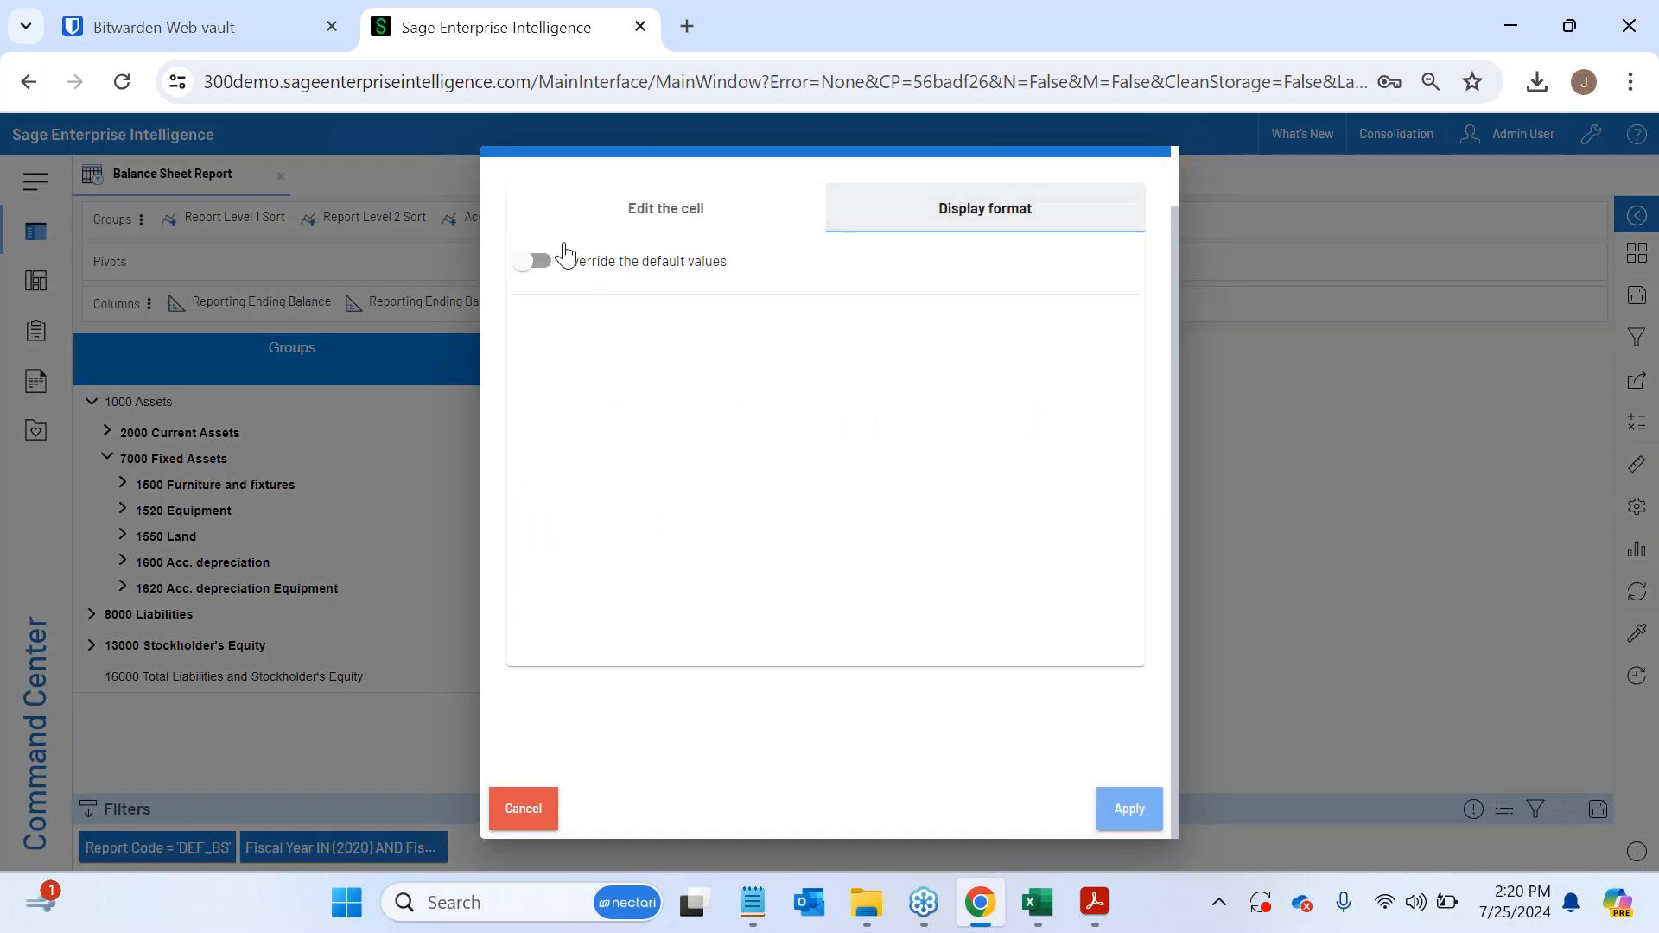
left_click(532, 263)
left_click(588, 455)
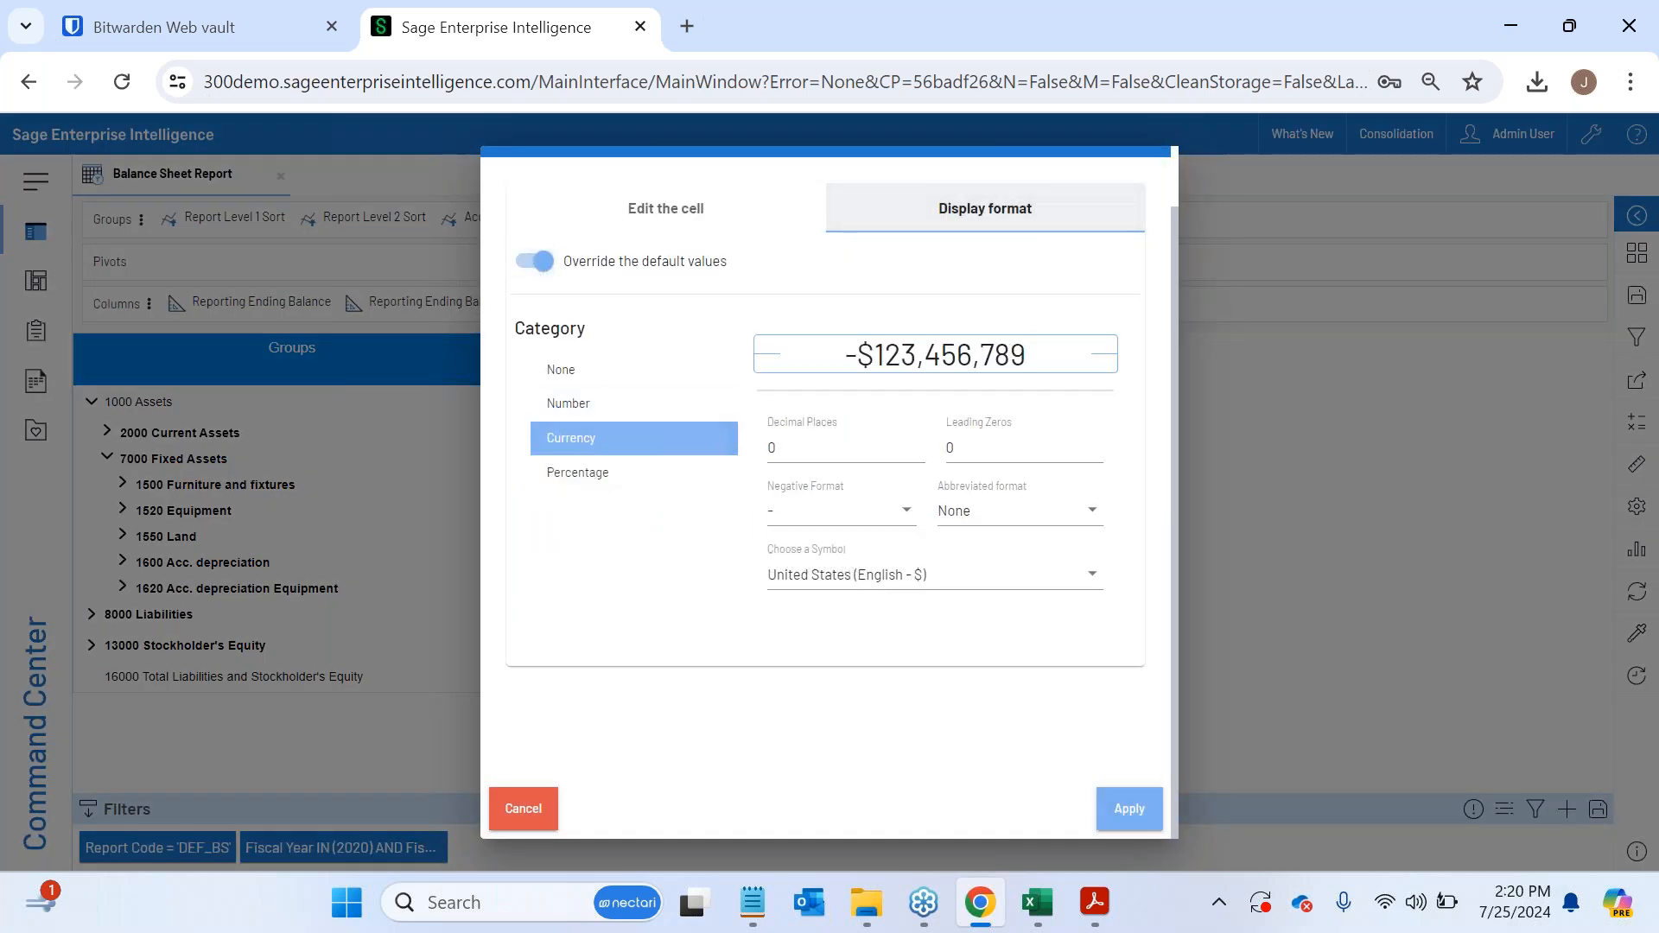
left_click(877, 574)
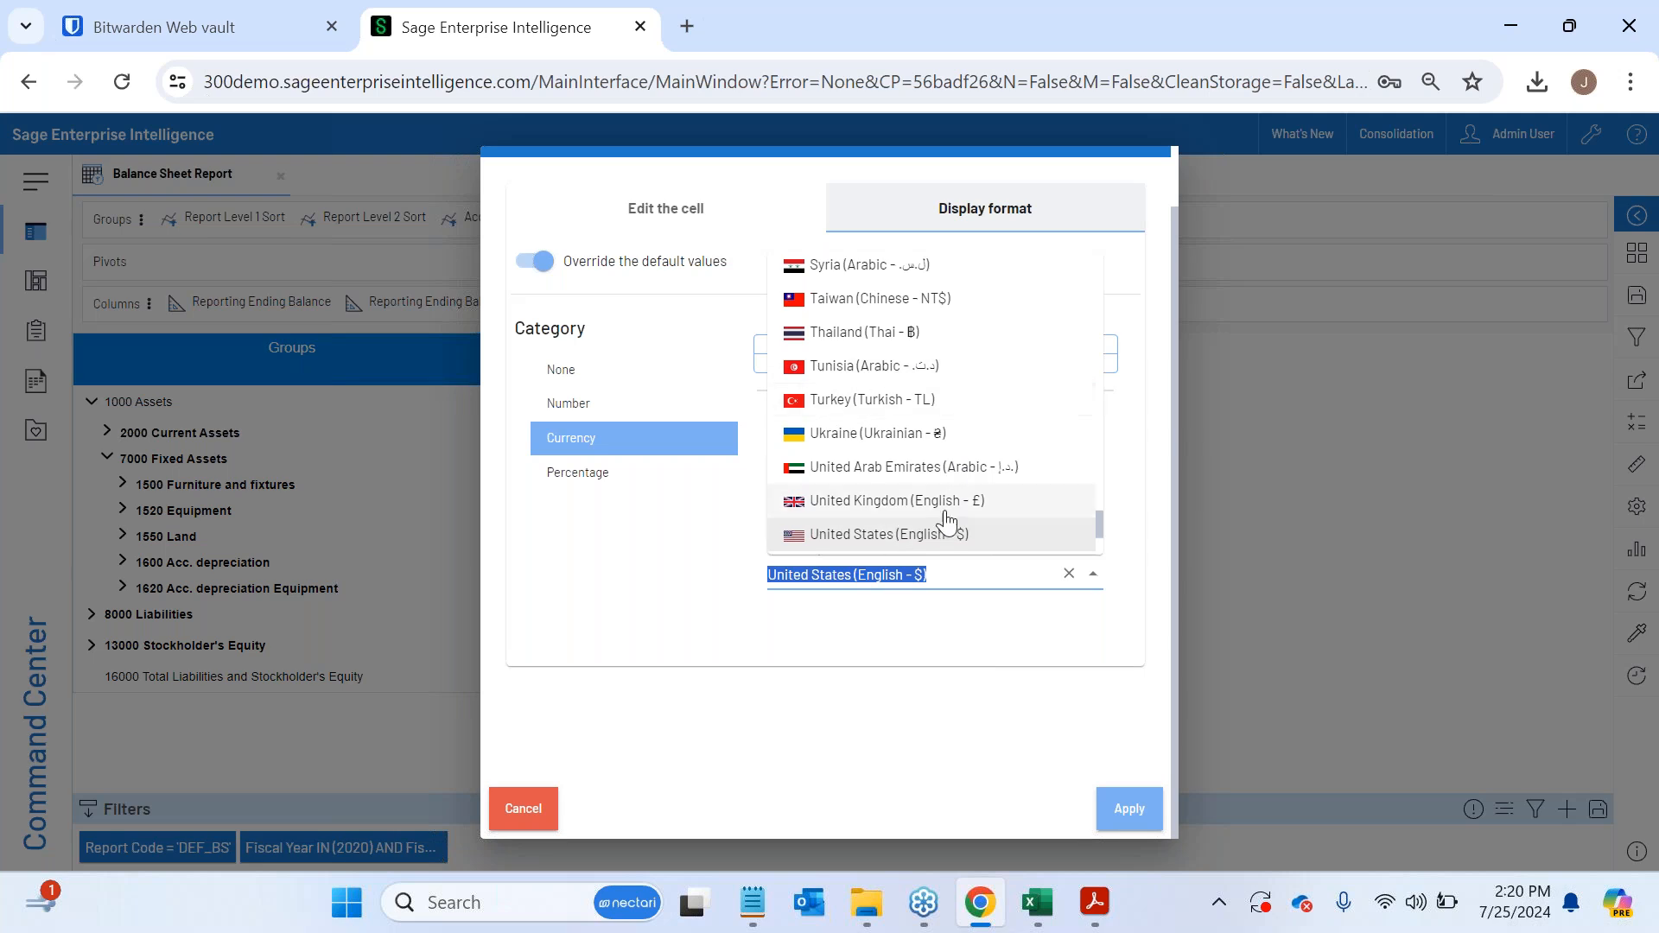
scroll(895, 468, "up", 15)
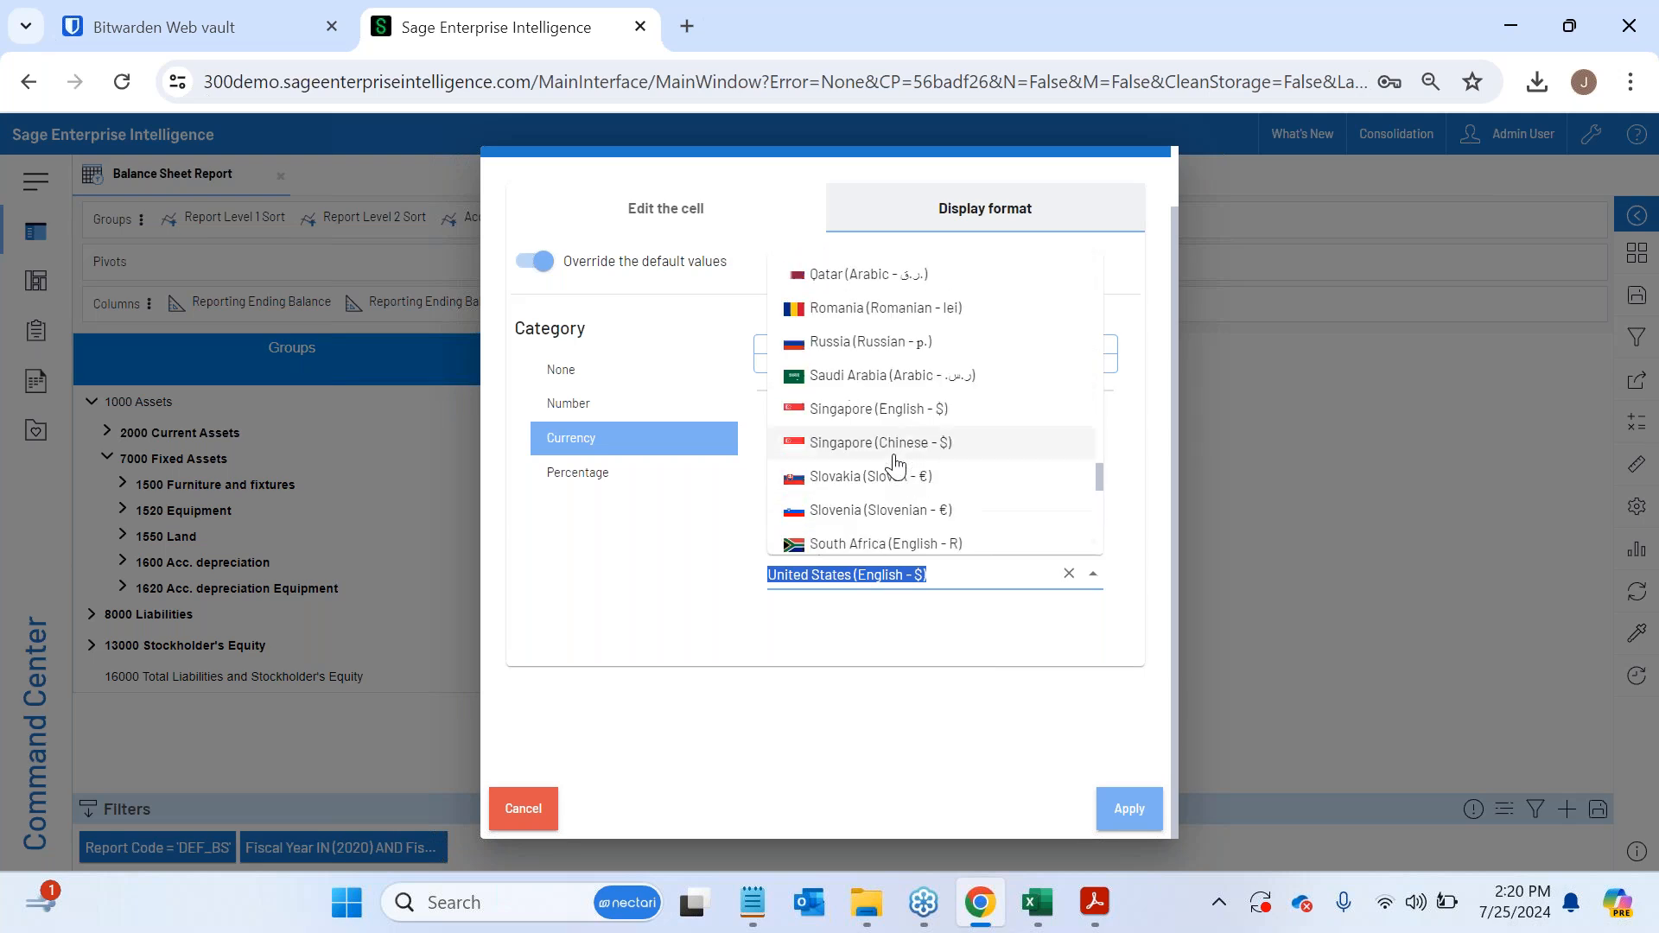
left_click(902, 688)
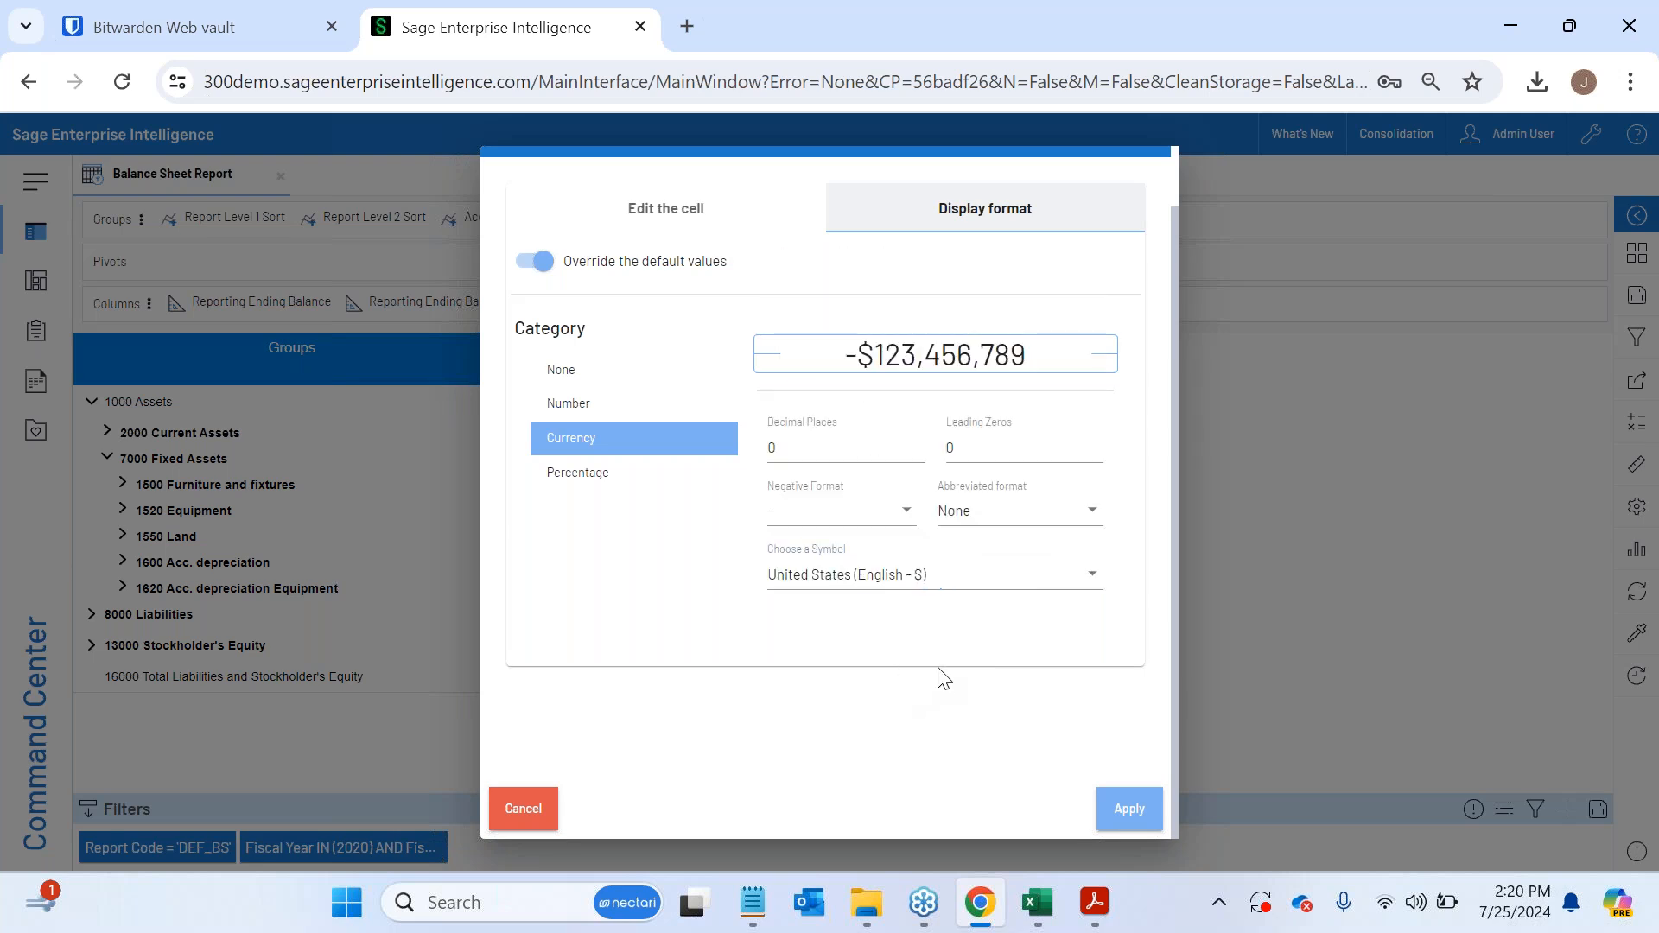
left_click(1139, 809)
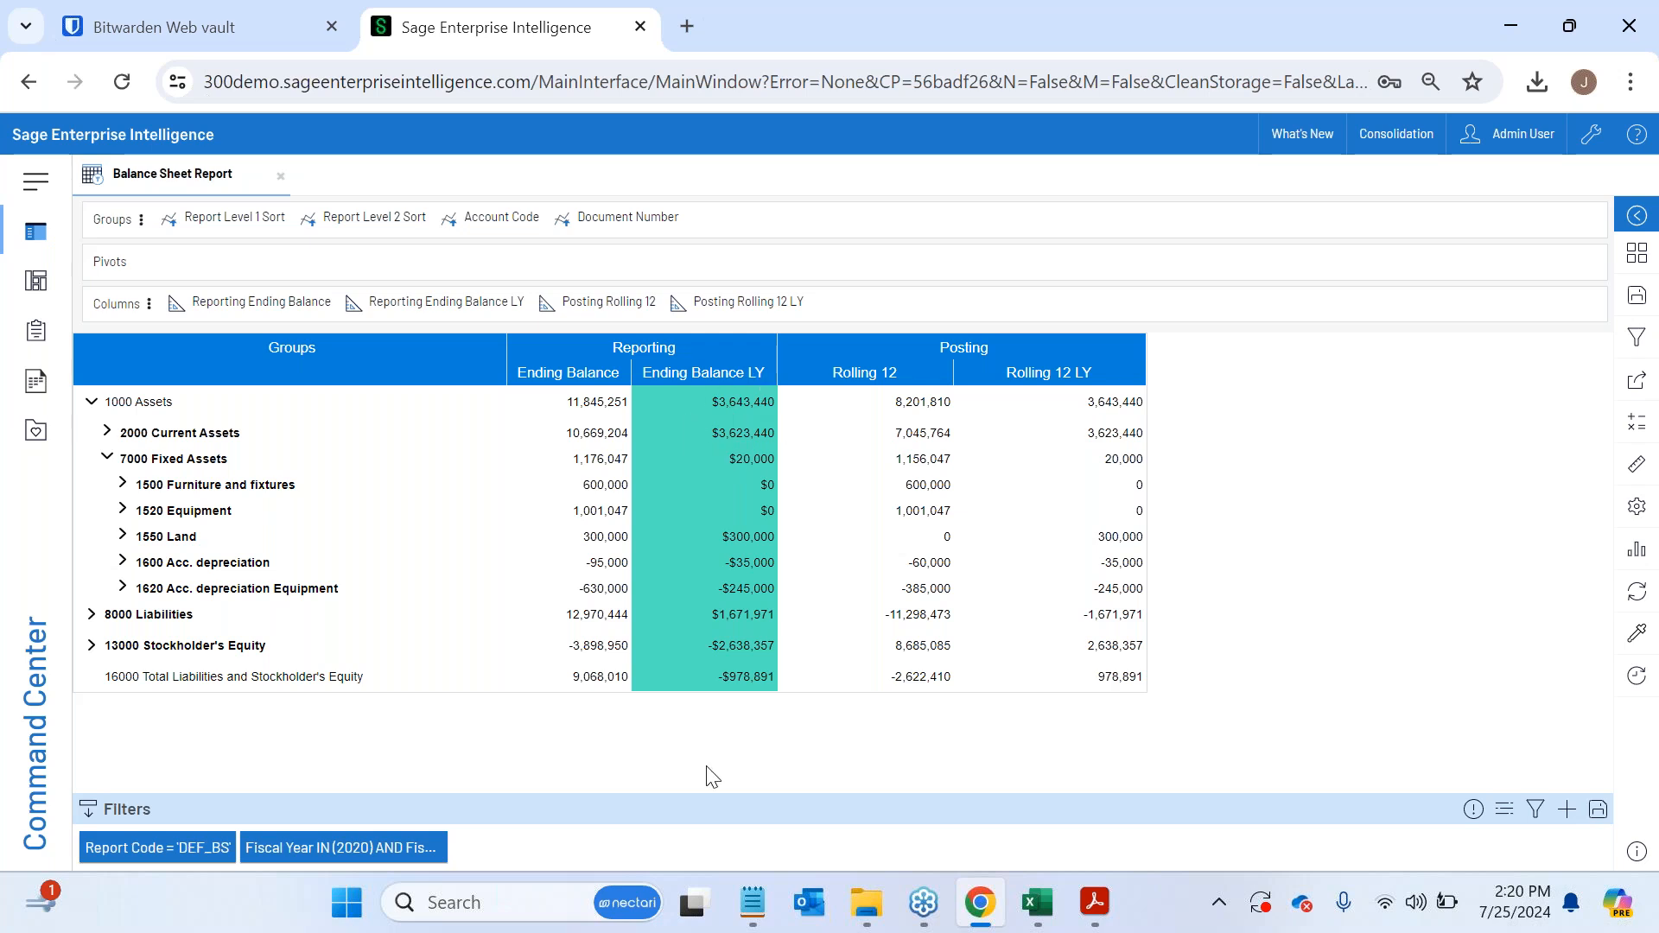
- Add a conditional formatting rule to Reporting Ending Balance LY that compares with a constant and applies everywhere to values less than 0
right_click(450, 298)
left_click(1324, 441)
right_click(467, 308)
left_click(527, 482)
right_click(480, 304)
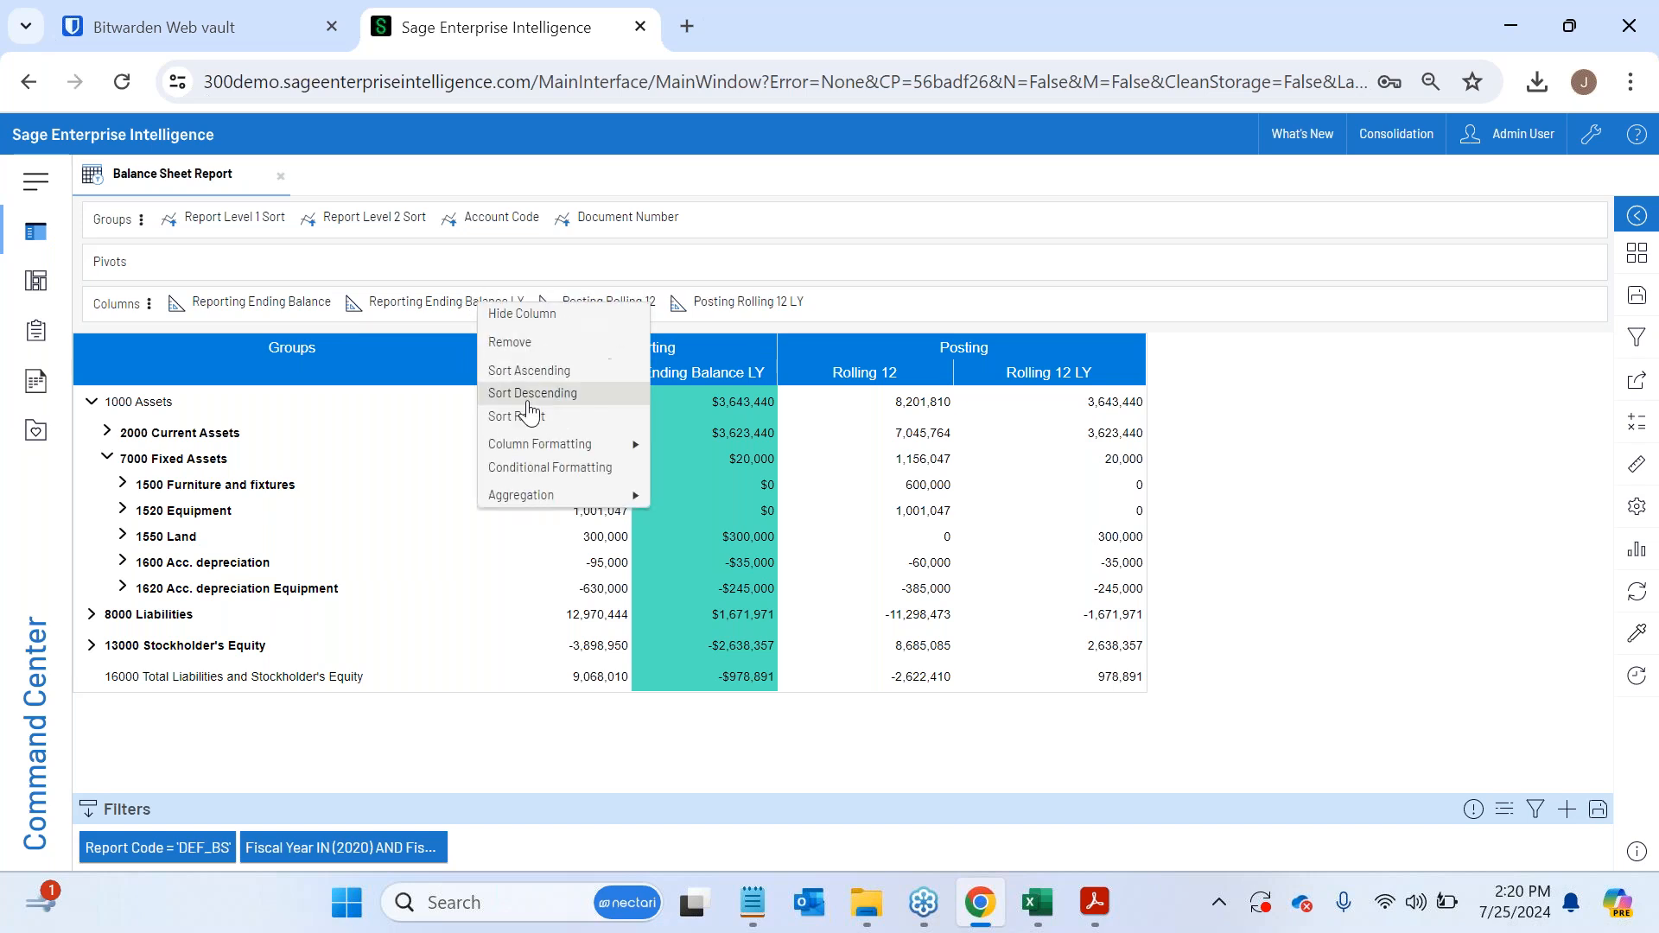
left_click(534, 467)
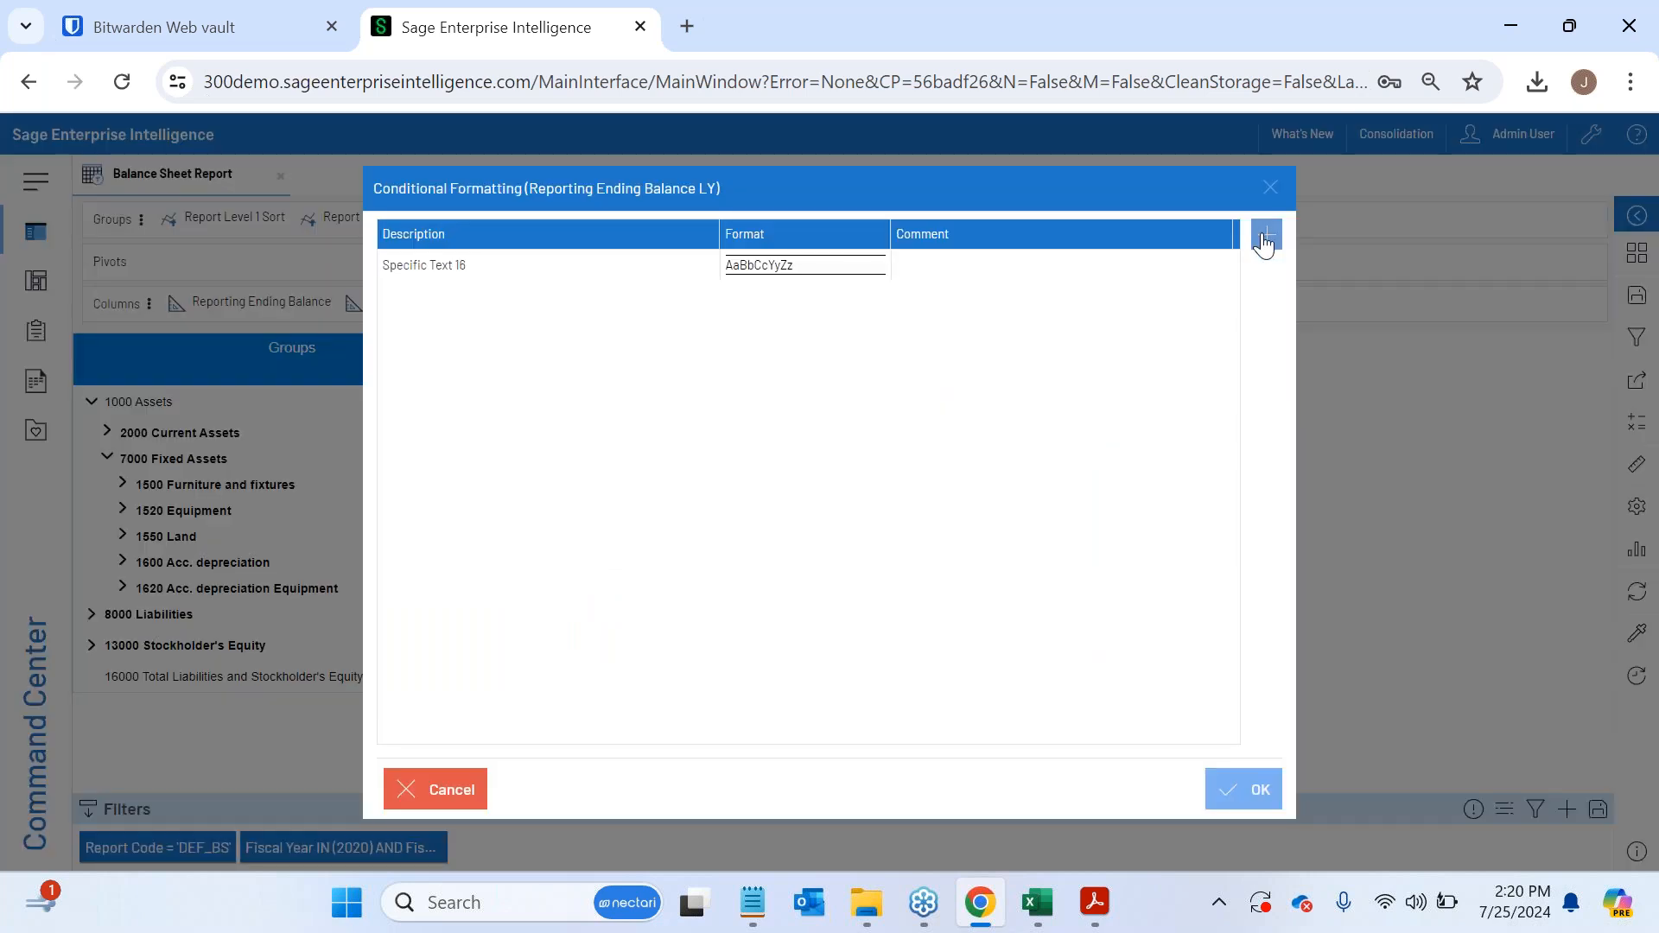
left_click(1266, 236)
left_click(661, 300)
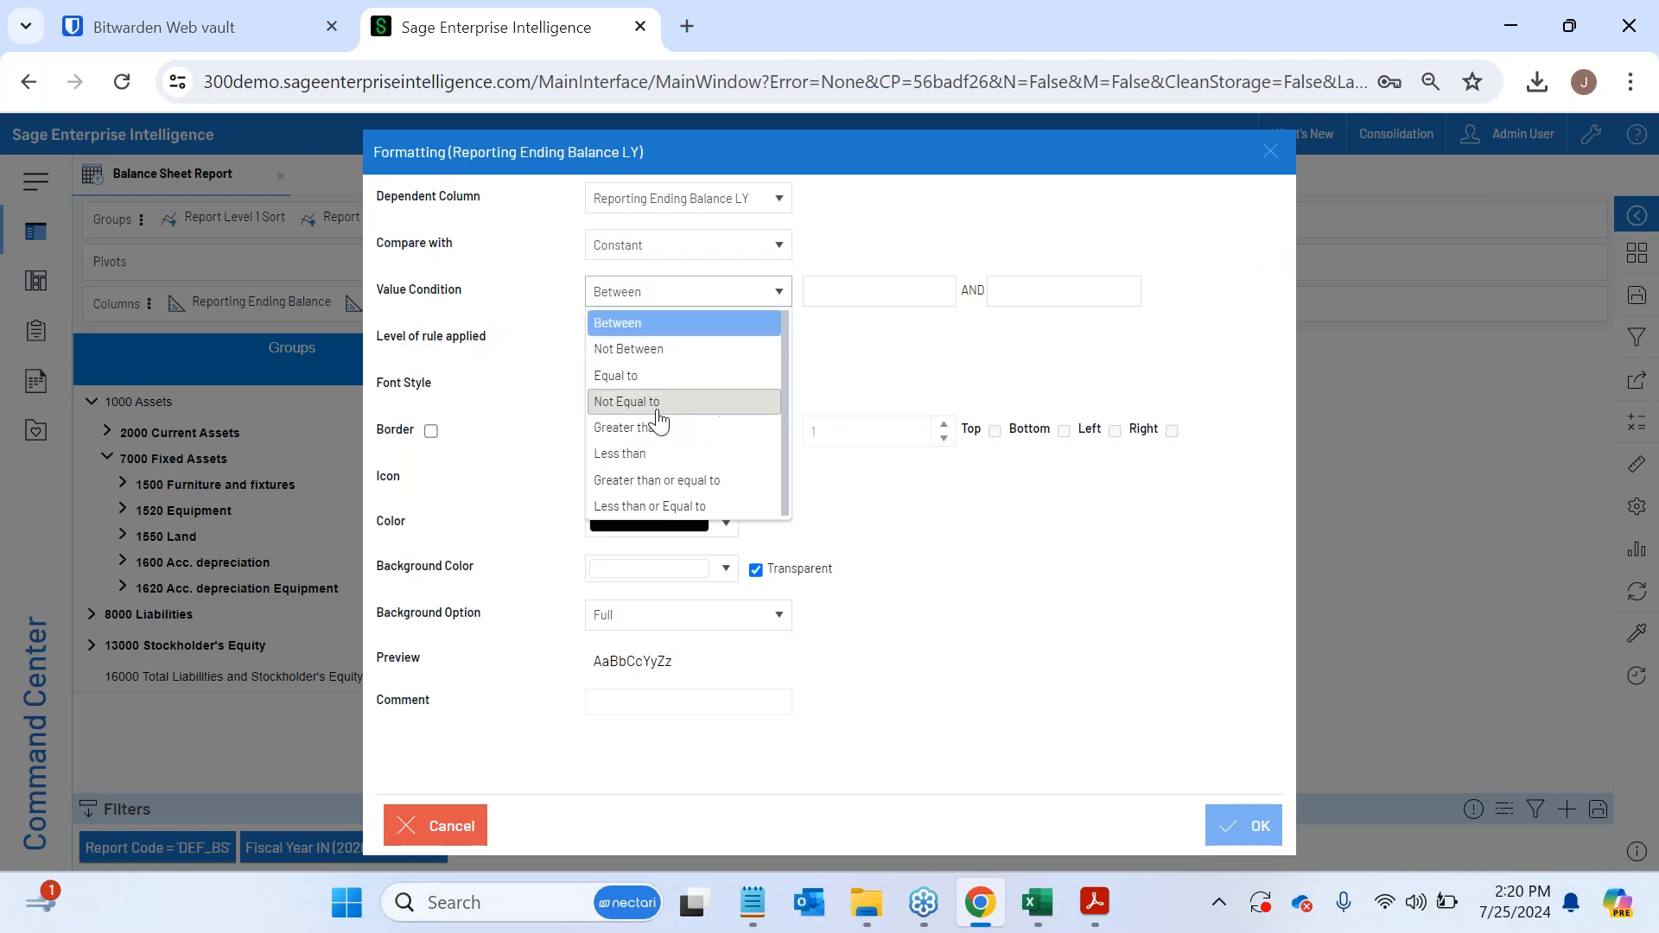
left_click(635, 452)
left_click(846, 289)
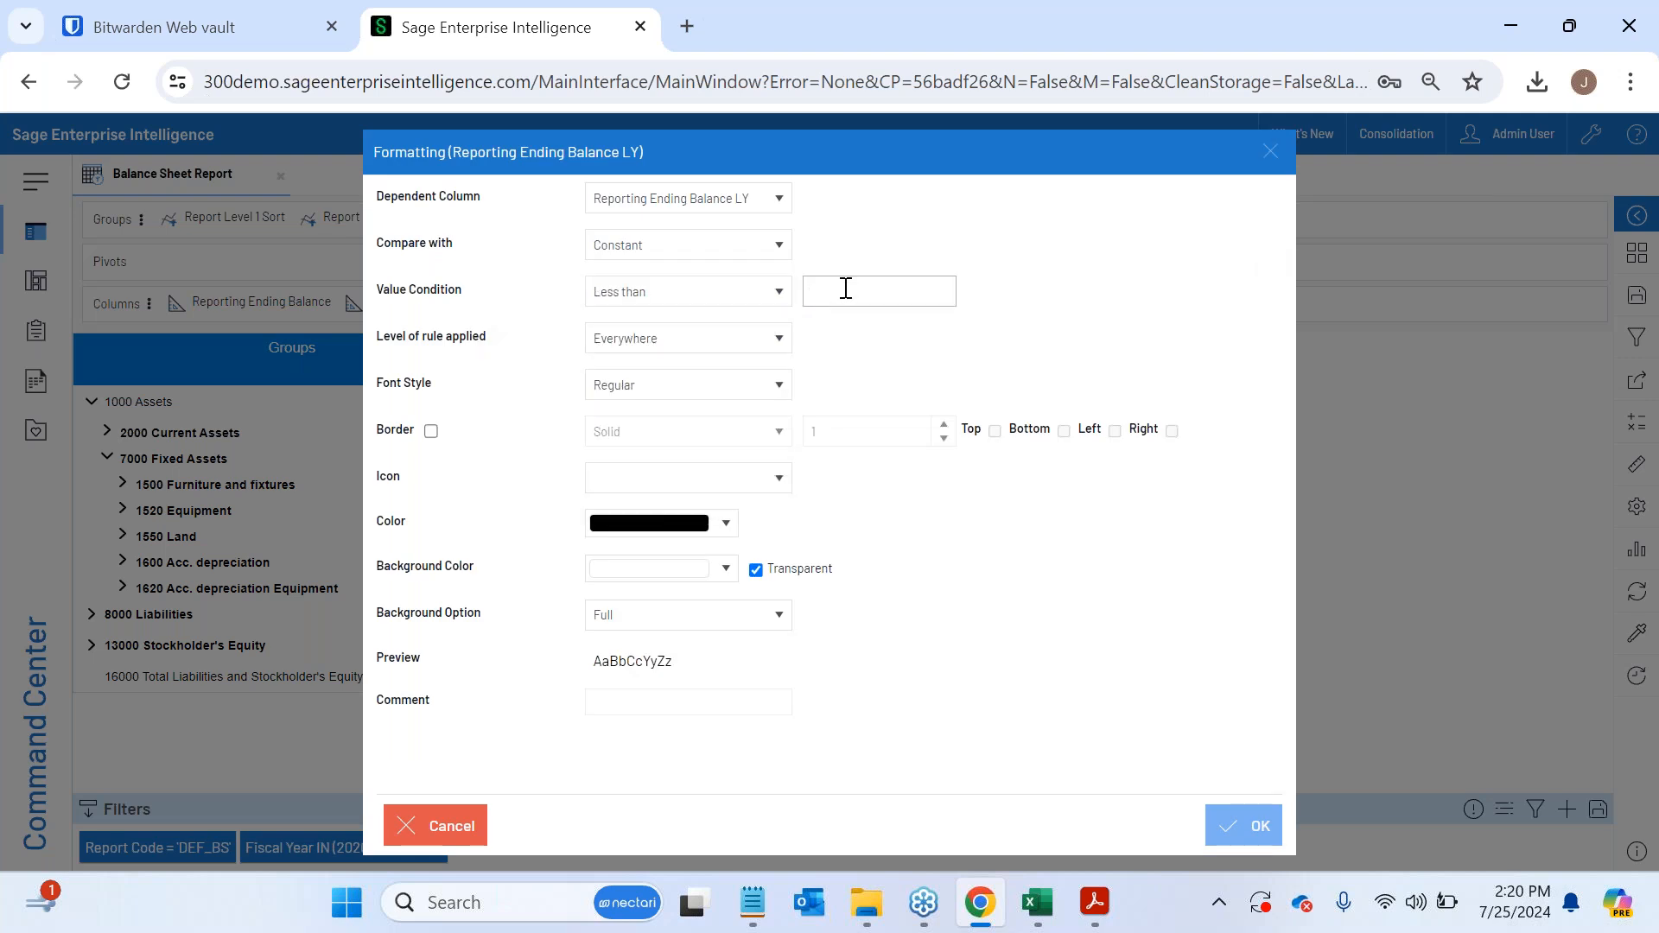
type("0")
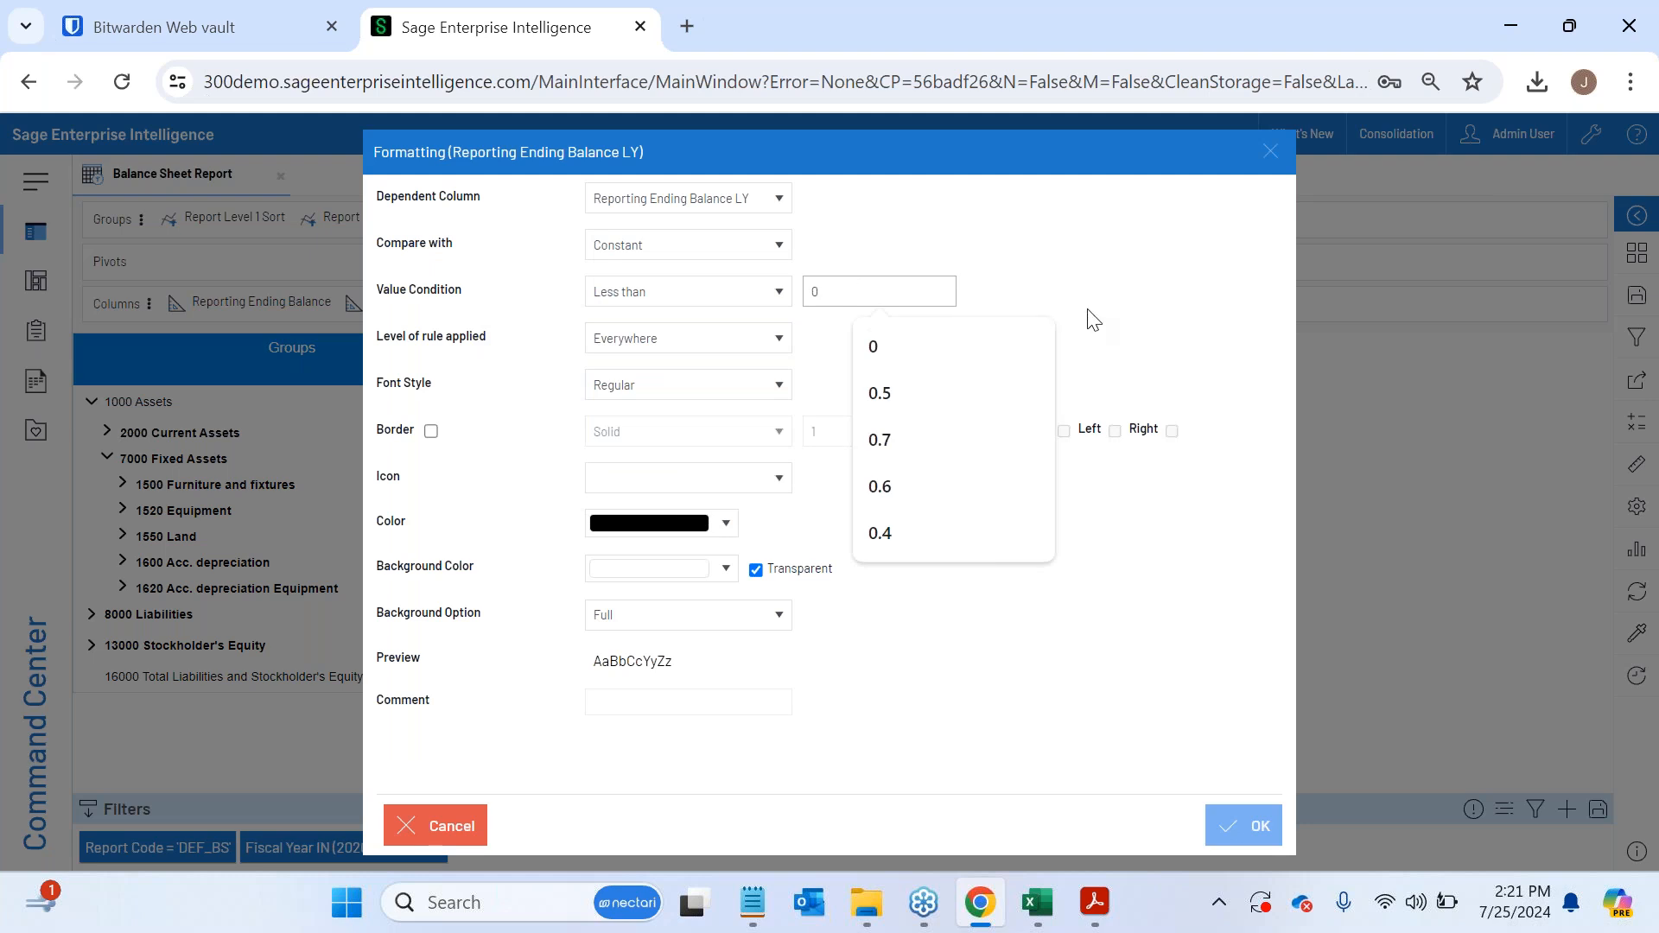
left_click(1087, 311)
- Give the less-than-0 rule a red flag icon and red text color, and apply it to Reporting Ending Balance LY
left_click(704, 478)
scroll(661, 631, "up", 3)
scroll(663, 632, "down", 4)
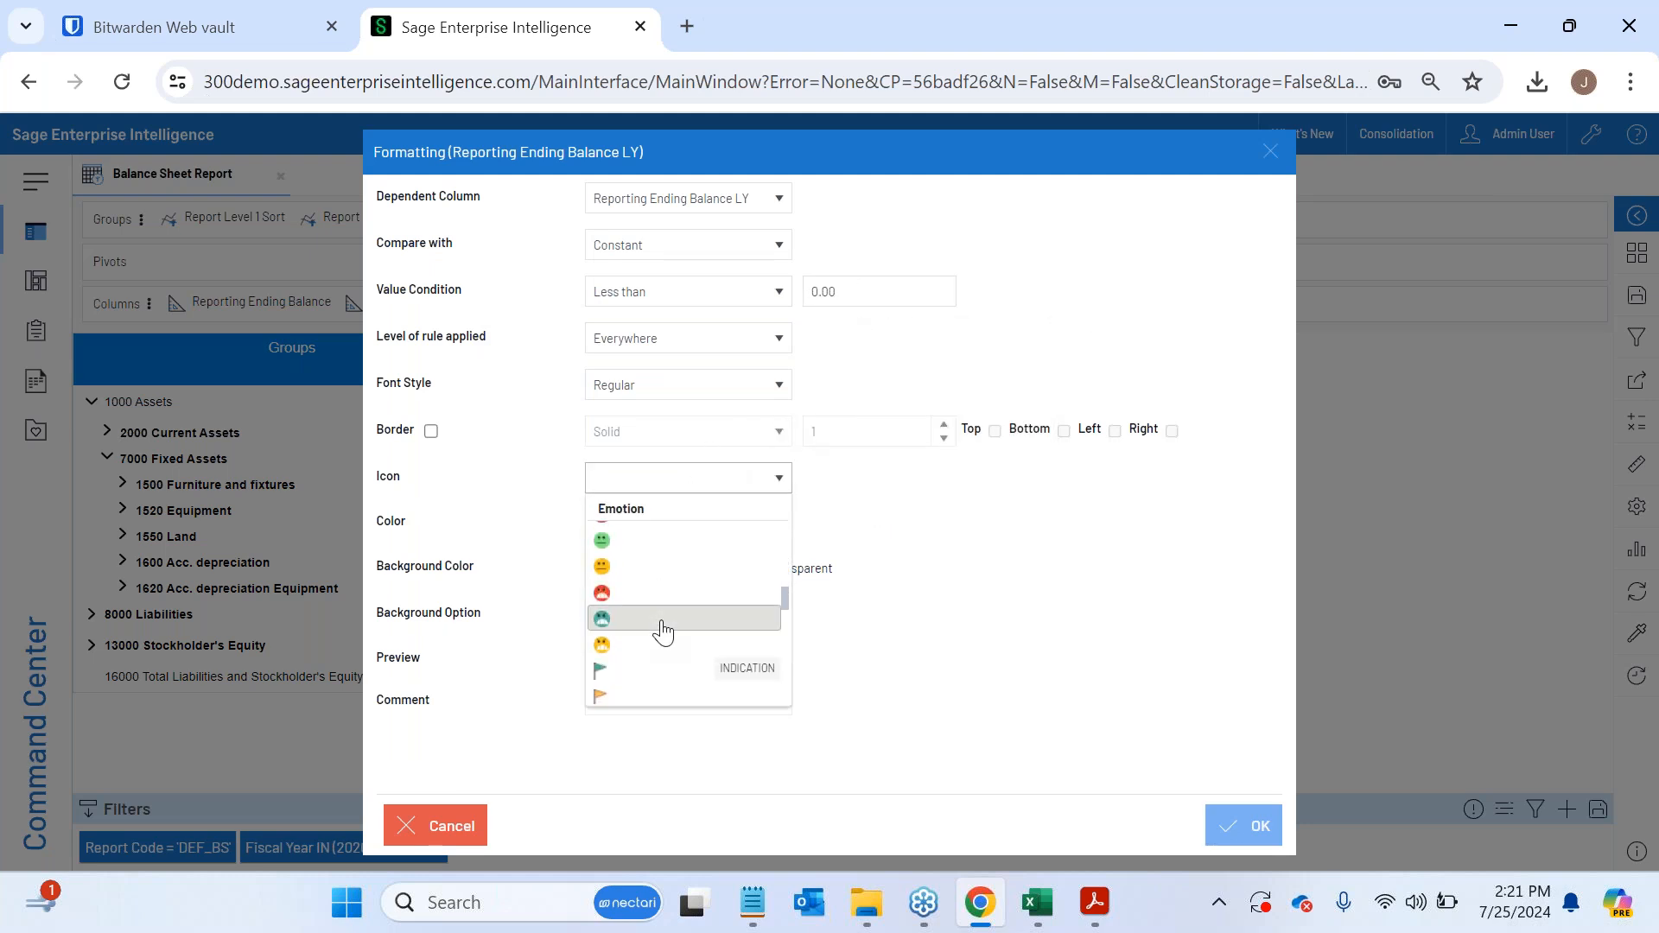
left_click(630, 595)
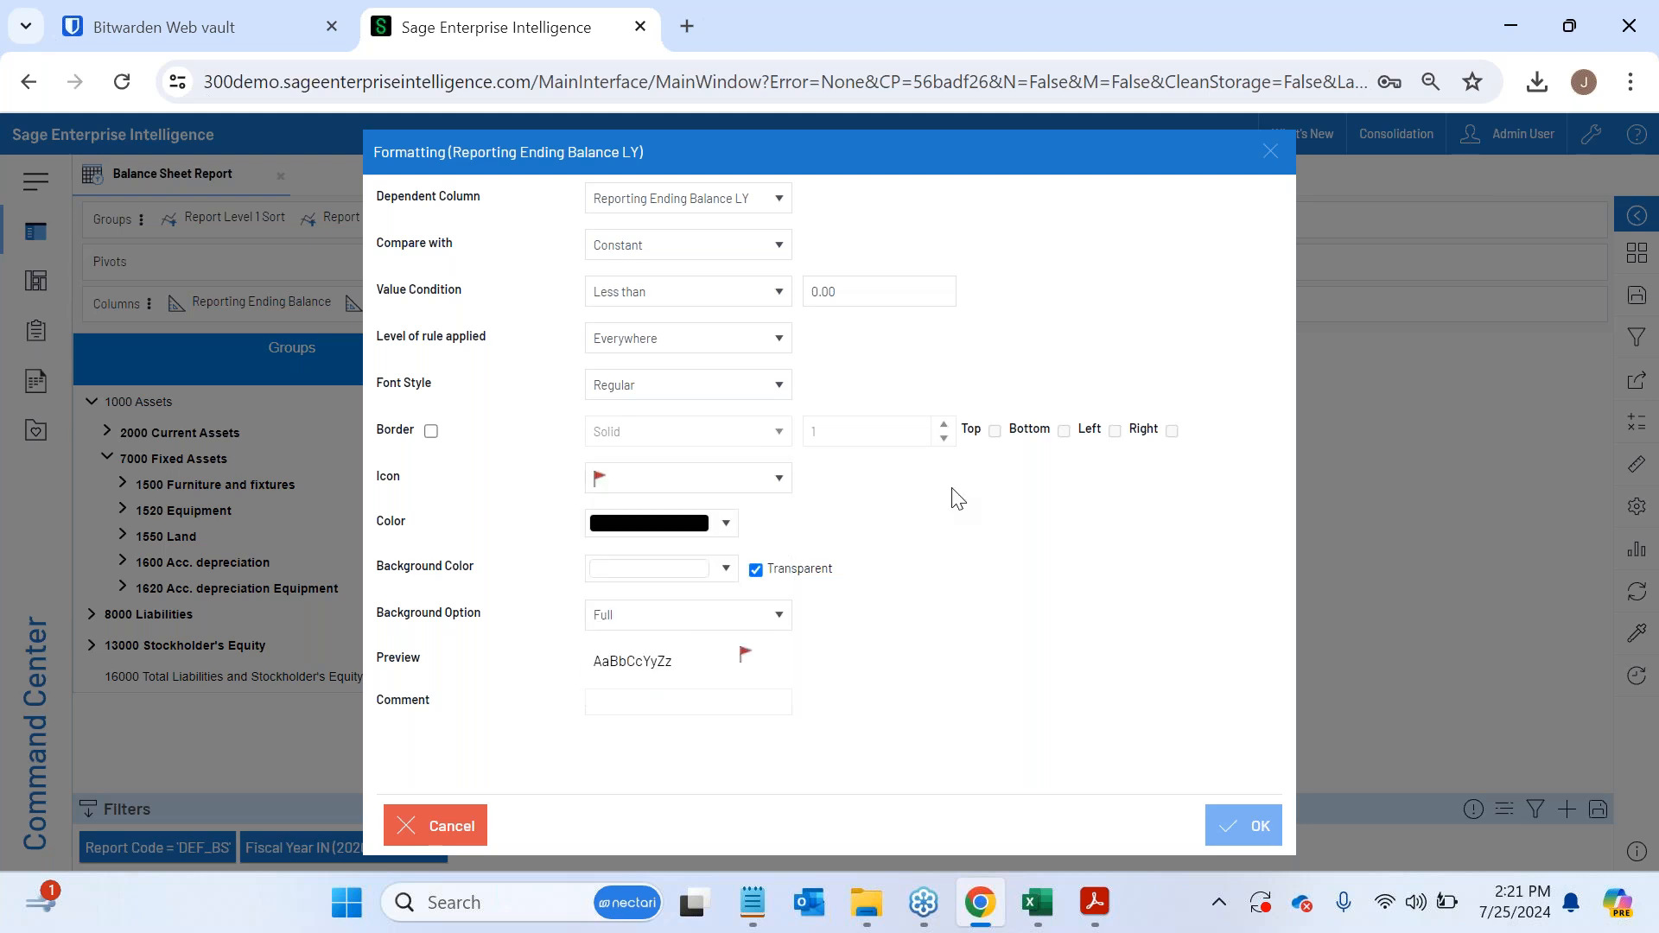
left_click(698, 542)
left_click(844, 629)
left_click(1071, 585)
left_click(1256, 815)
left_click(1245, 787)
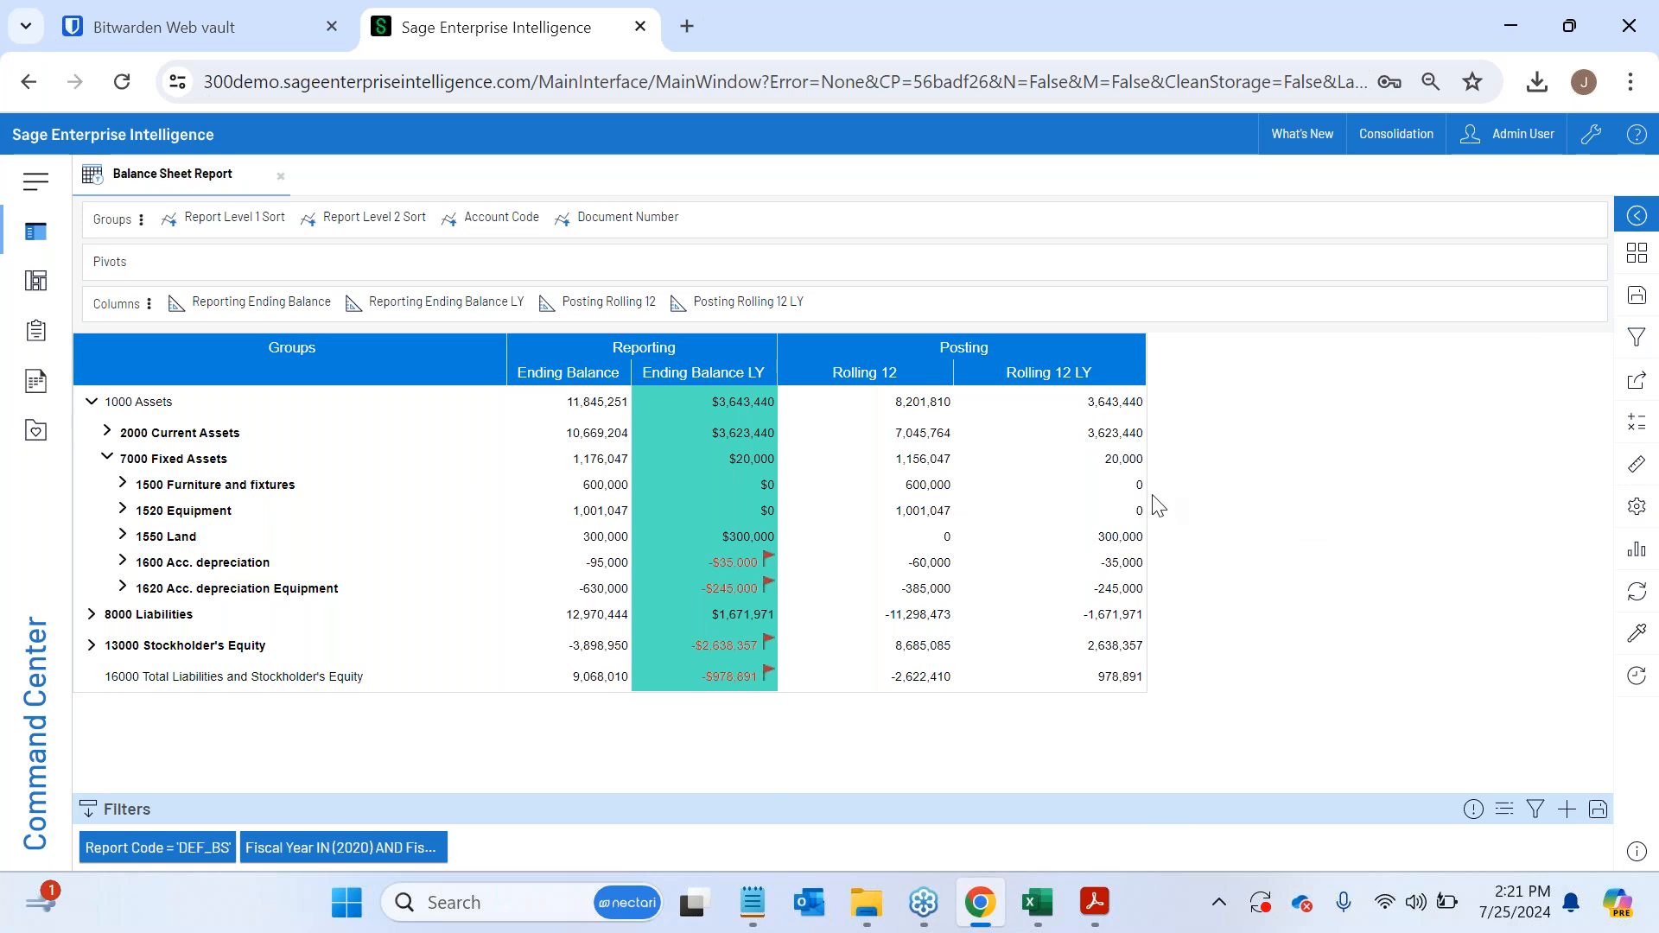
- Check which file formats are available for exporting the Balance Sheet Report, and close the export options
left_click(1635, 395)
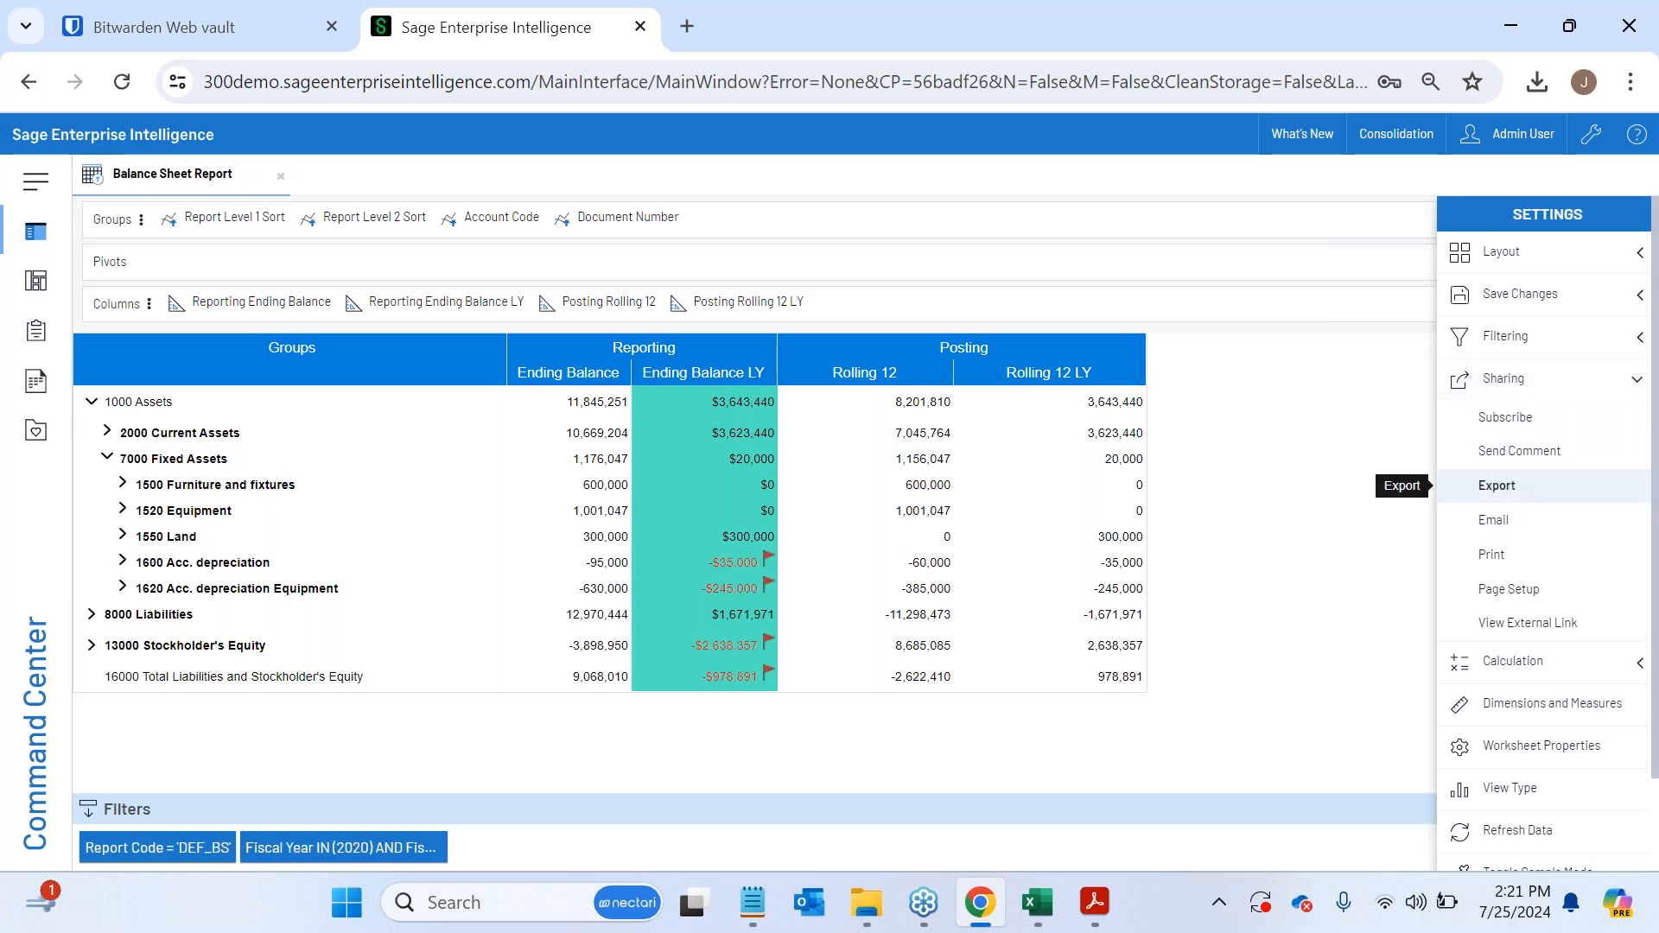
left_click(1498, 489)
left_click(760, 484)
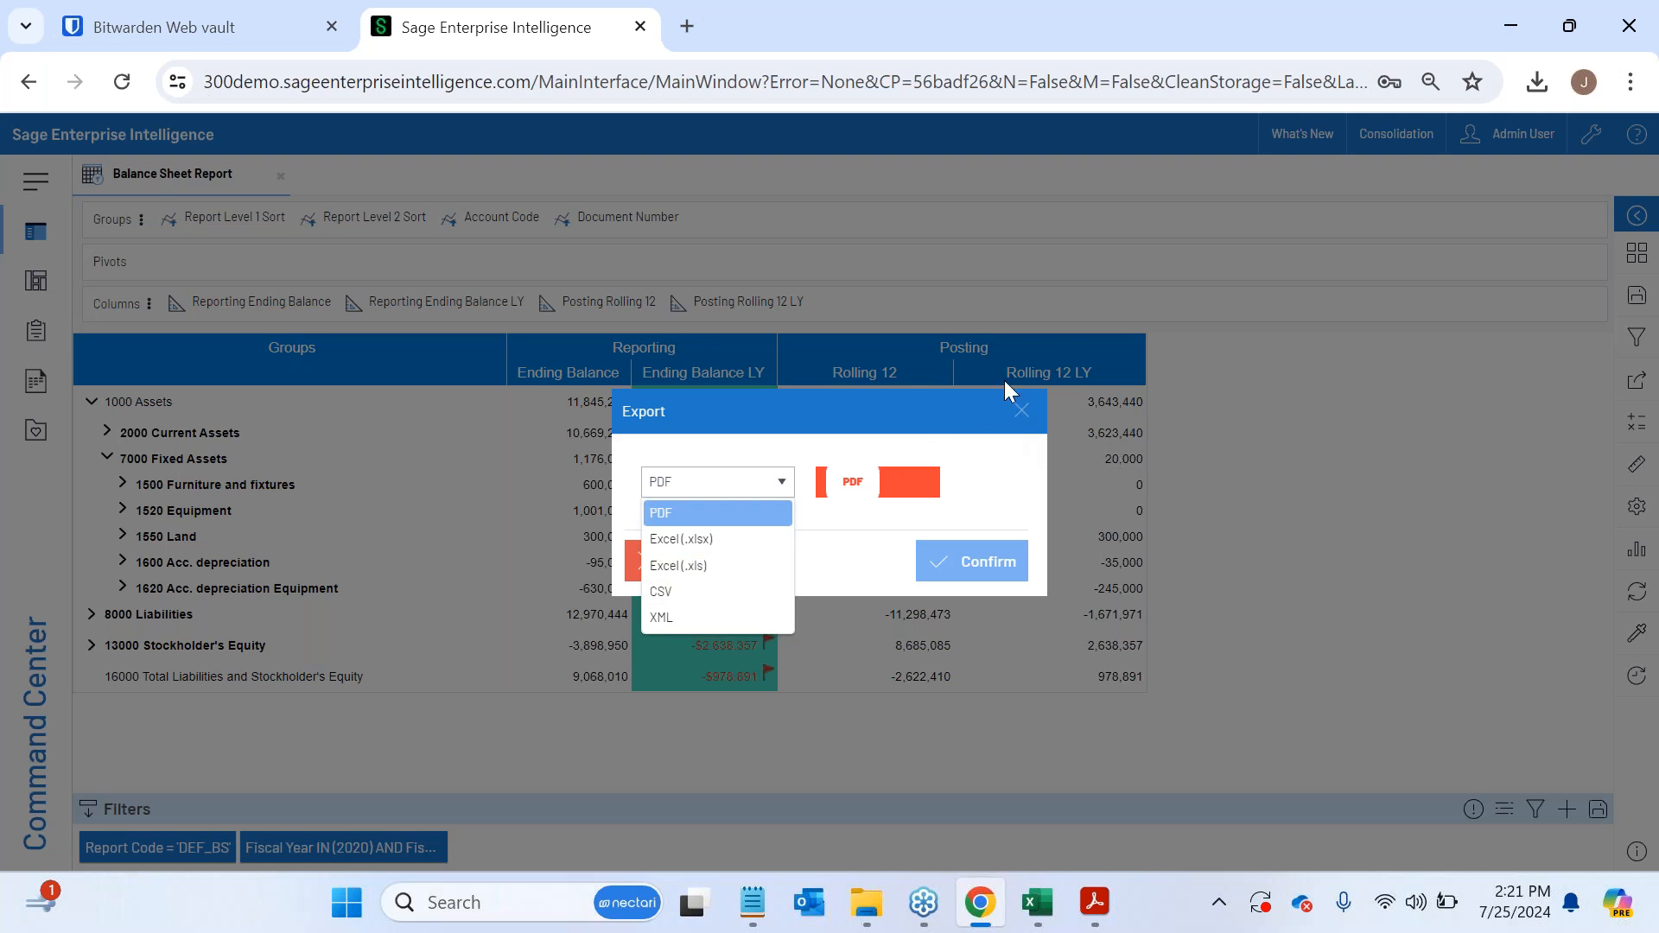
left_click(1021, 412)
left_click(1021, 411)
- Annotate a comment snapshot of the report with a marker circle and arrow at the flagged Ending Balance LY values, plus a text box
left_click(1636, 380)
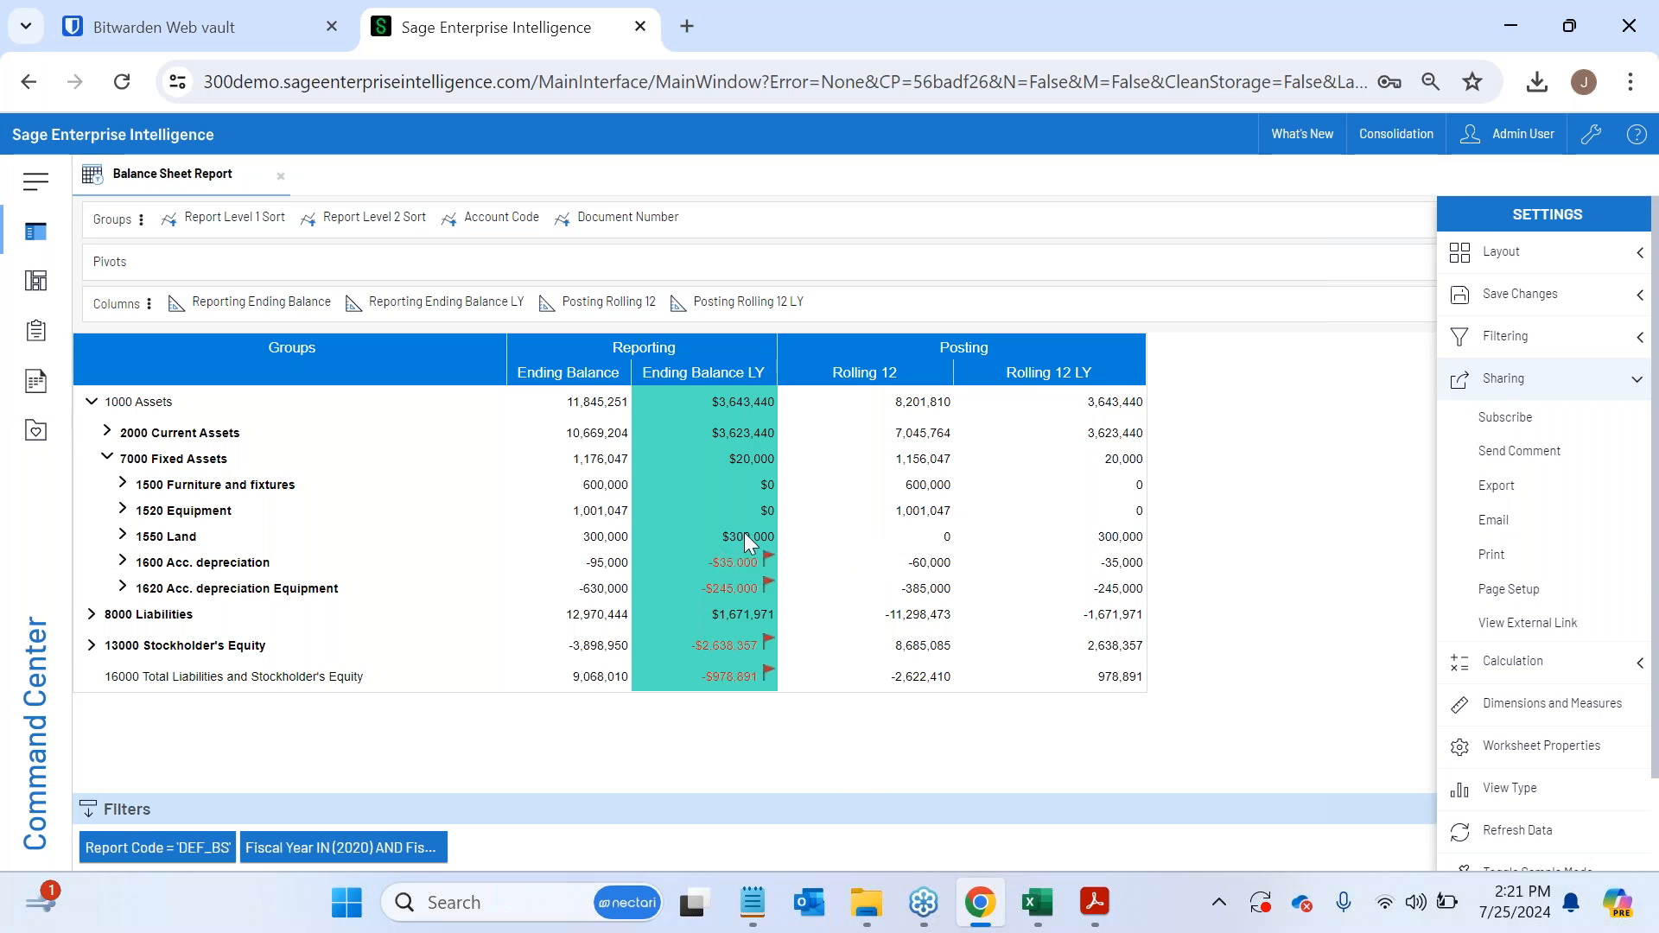
left_click(1512, 454)
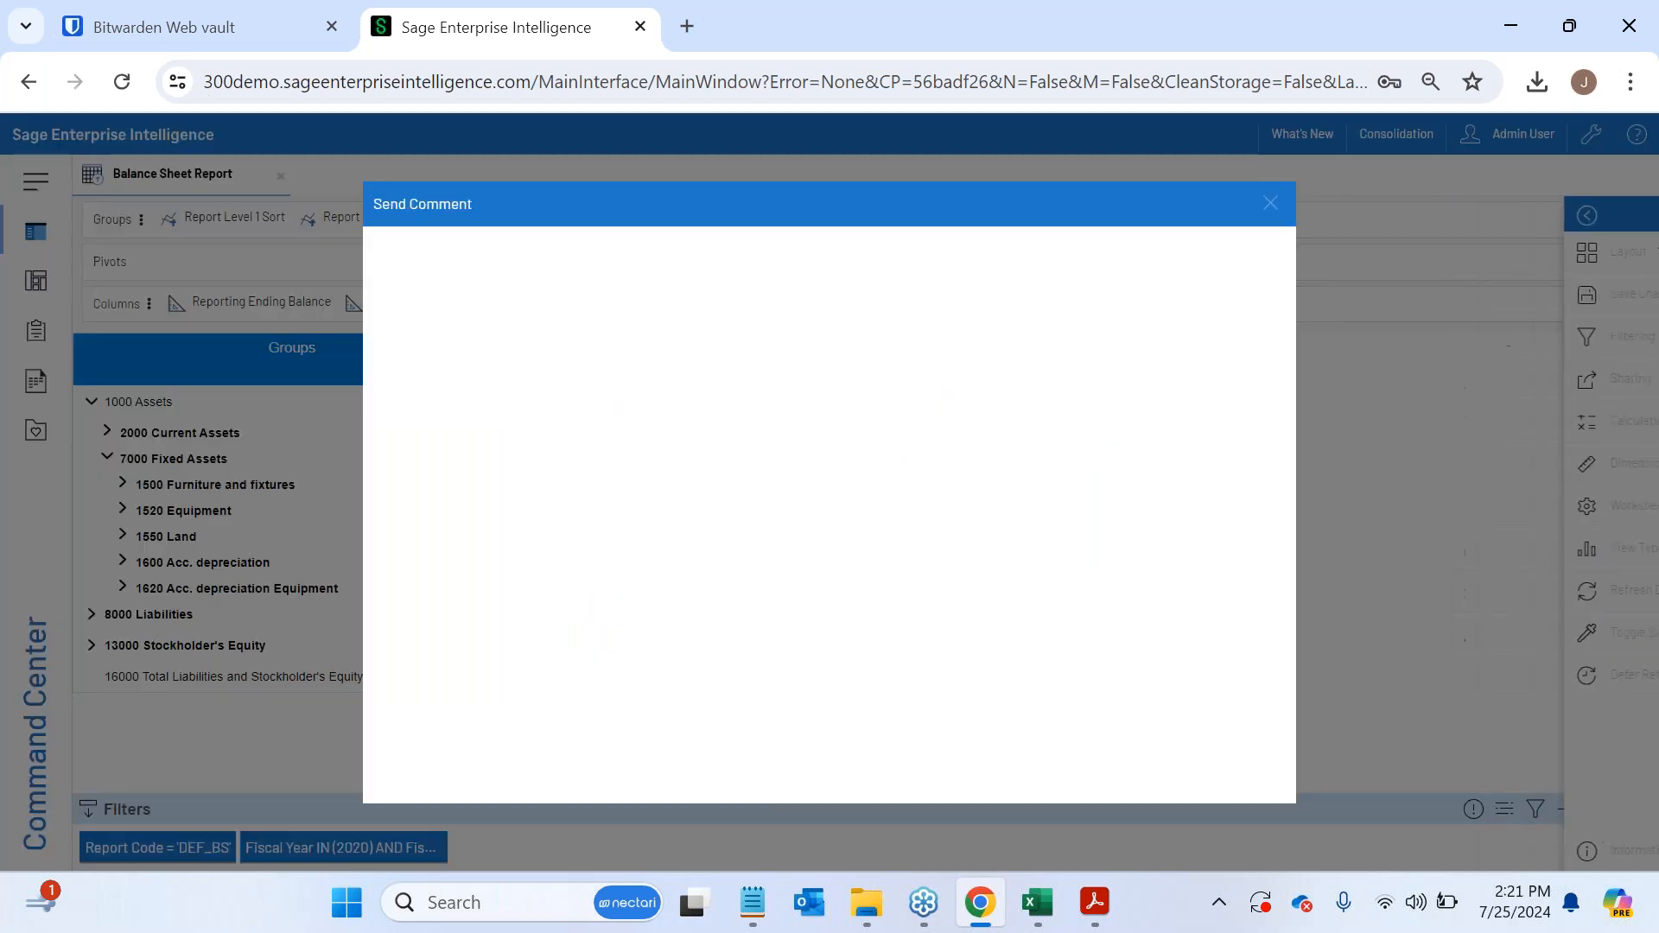
left_click_drag(696, 786, 839, 790)
left_click(546, 244)
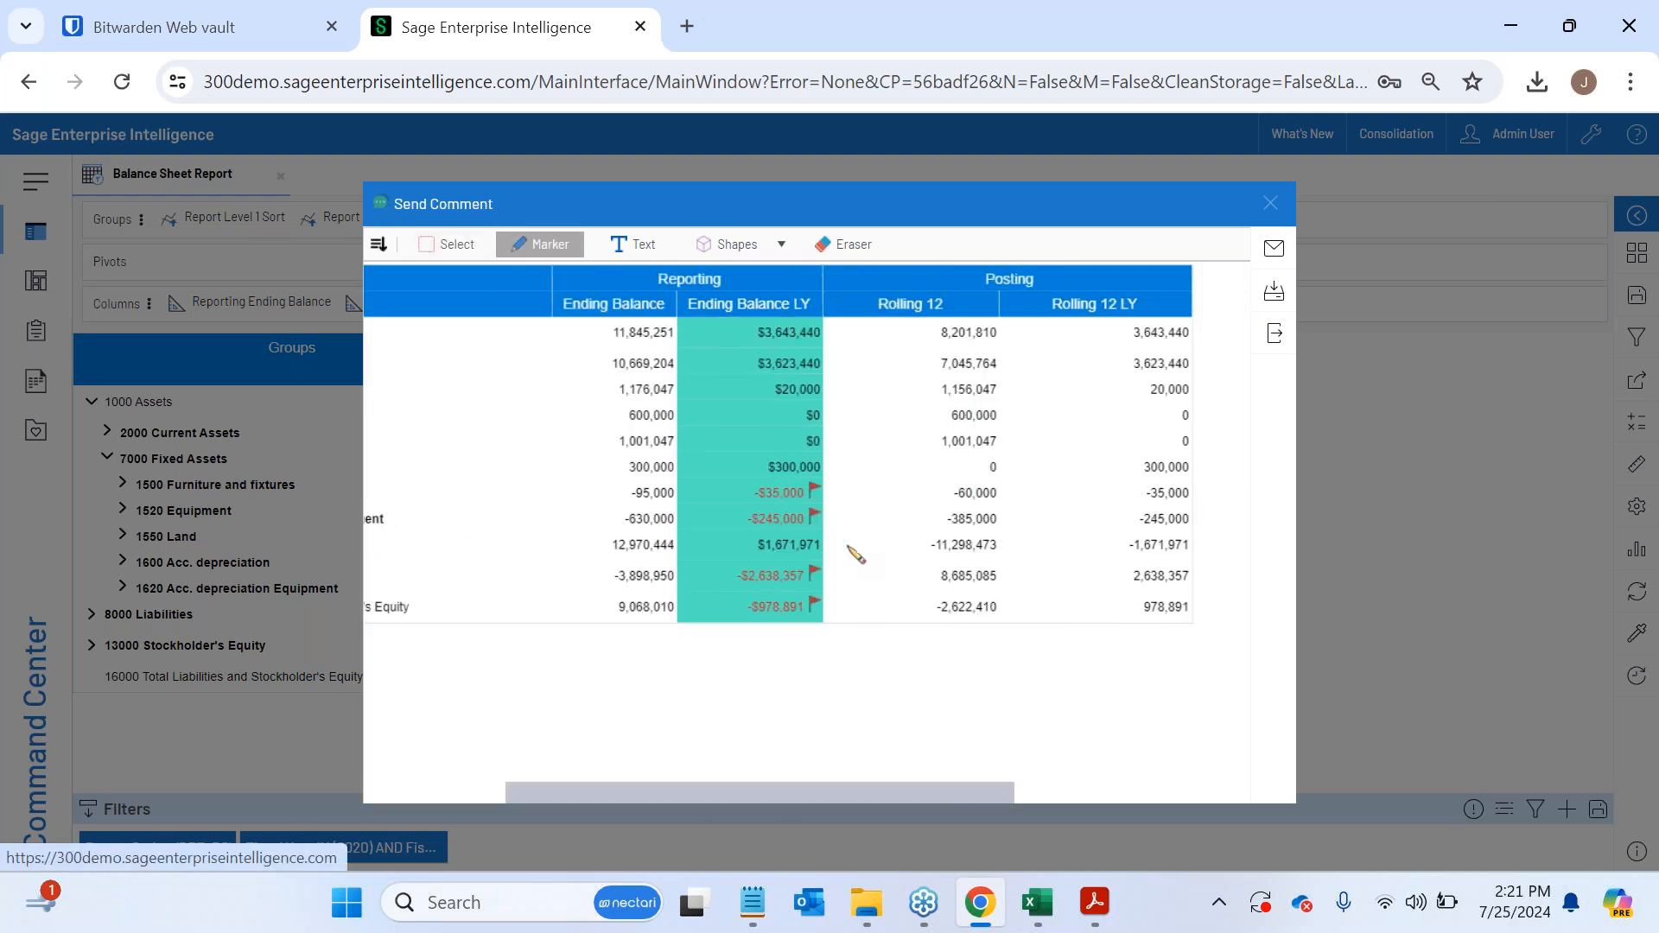
mouse_move(819, 462)
left_mouse_down()
mouse_move(899, 509)
mouse_move(832, 464)
left_mouse_up()
mouse_move(901, 365)
left_mouse_down()
mouse_move(827, 445)
mouse_move(902, 453)
left_mouse_up()
left_click(631, 243)
left_click(568, 654)
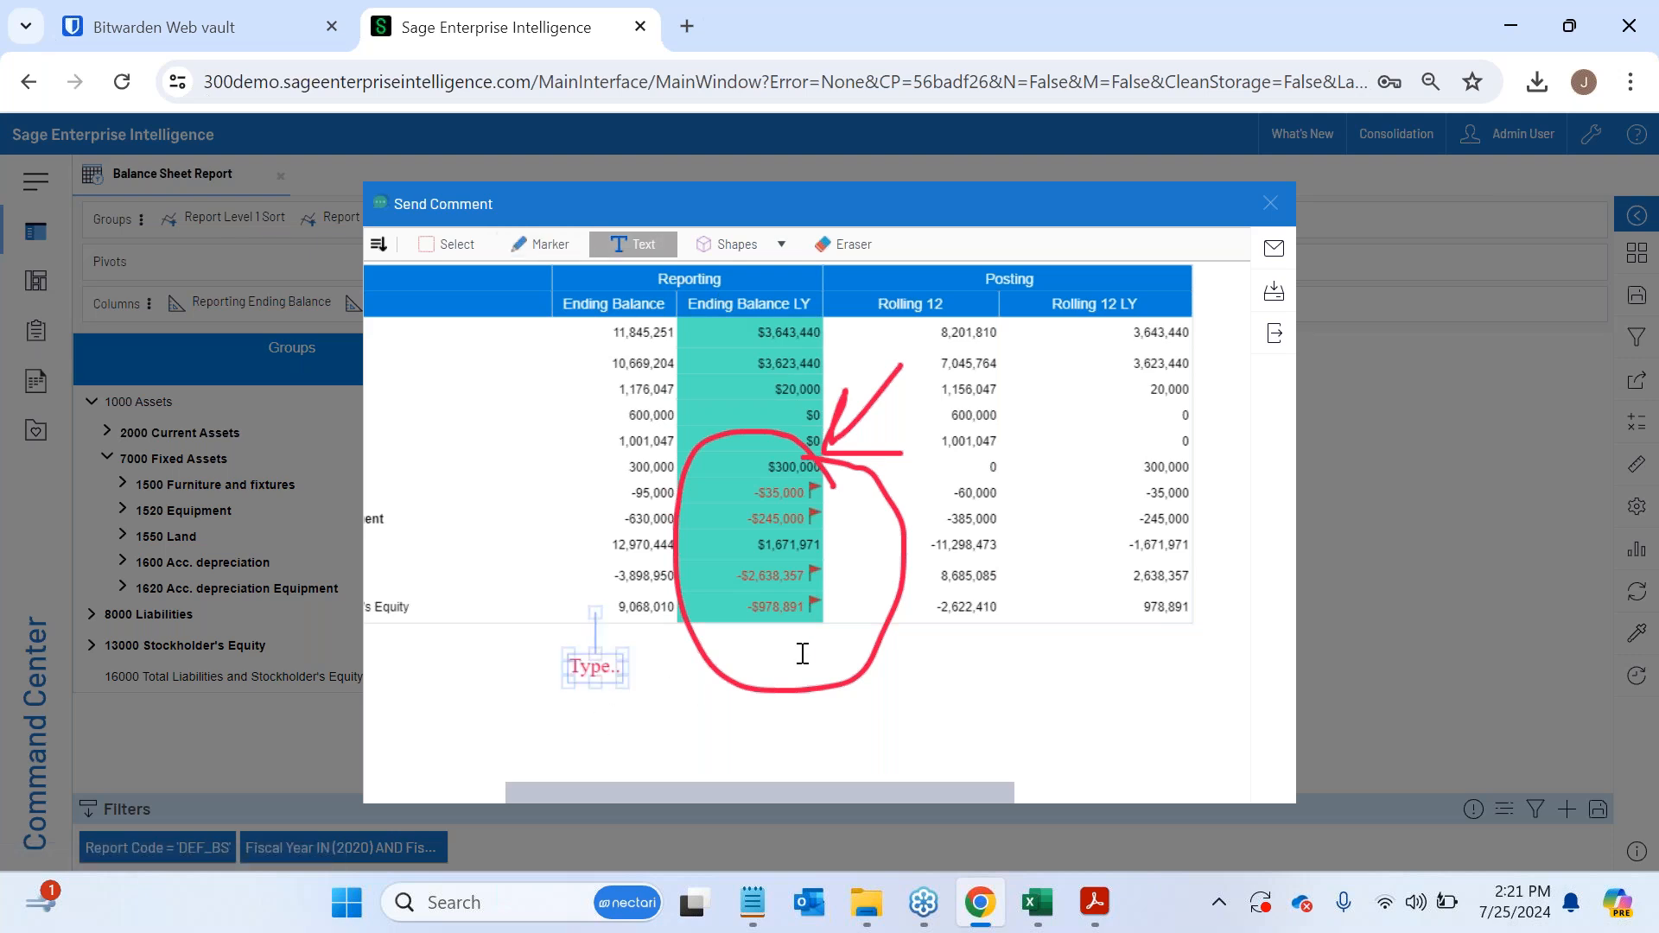
- Review the recipient, subject, message and attachment fields for emailing the annotated comment, and close it without sending
left_click(1274, 248)
left_click(1024, 499)
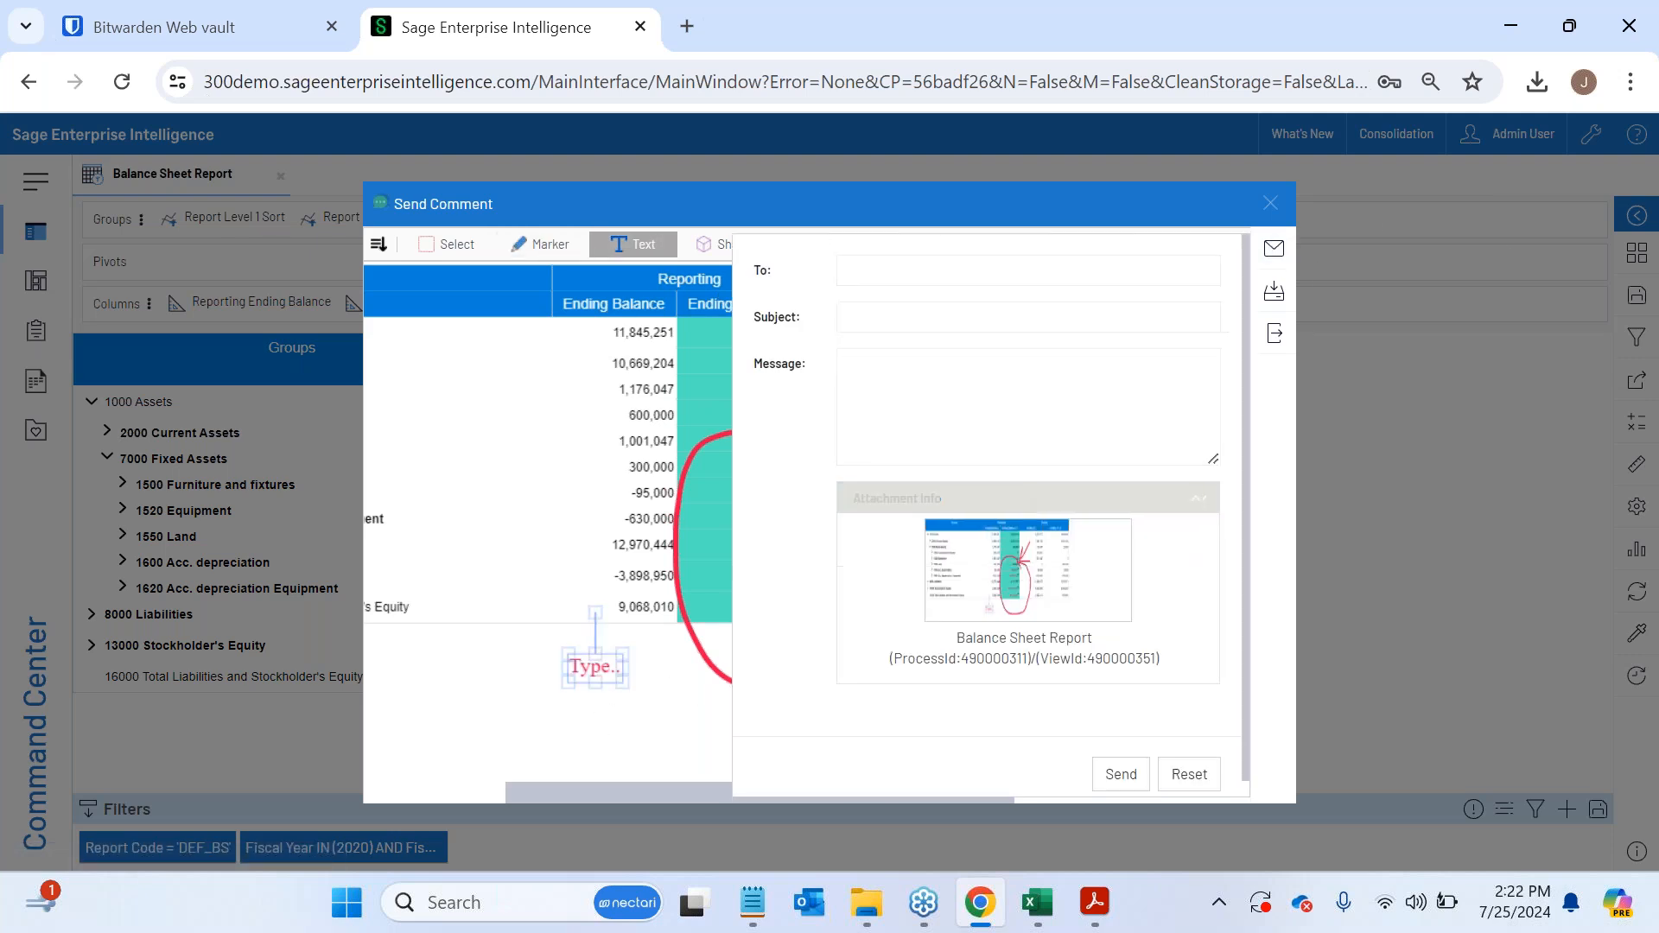
left_click(890, 261)
left_click(878, 315)
left_click(926, 391)
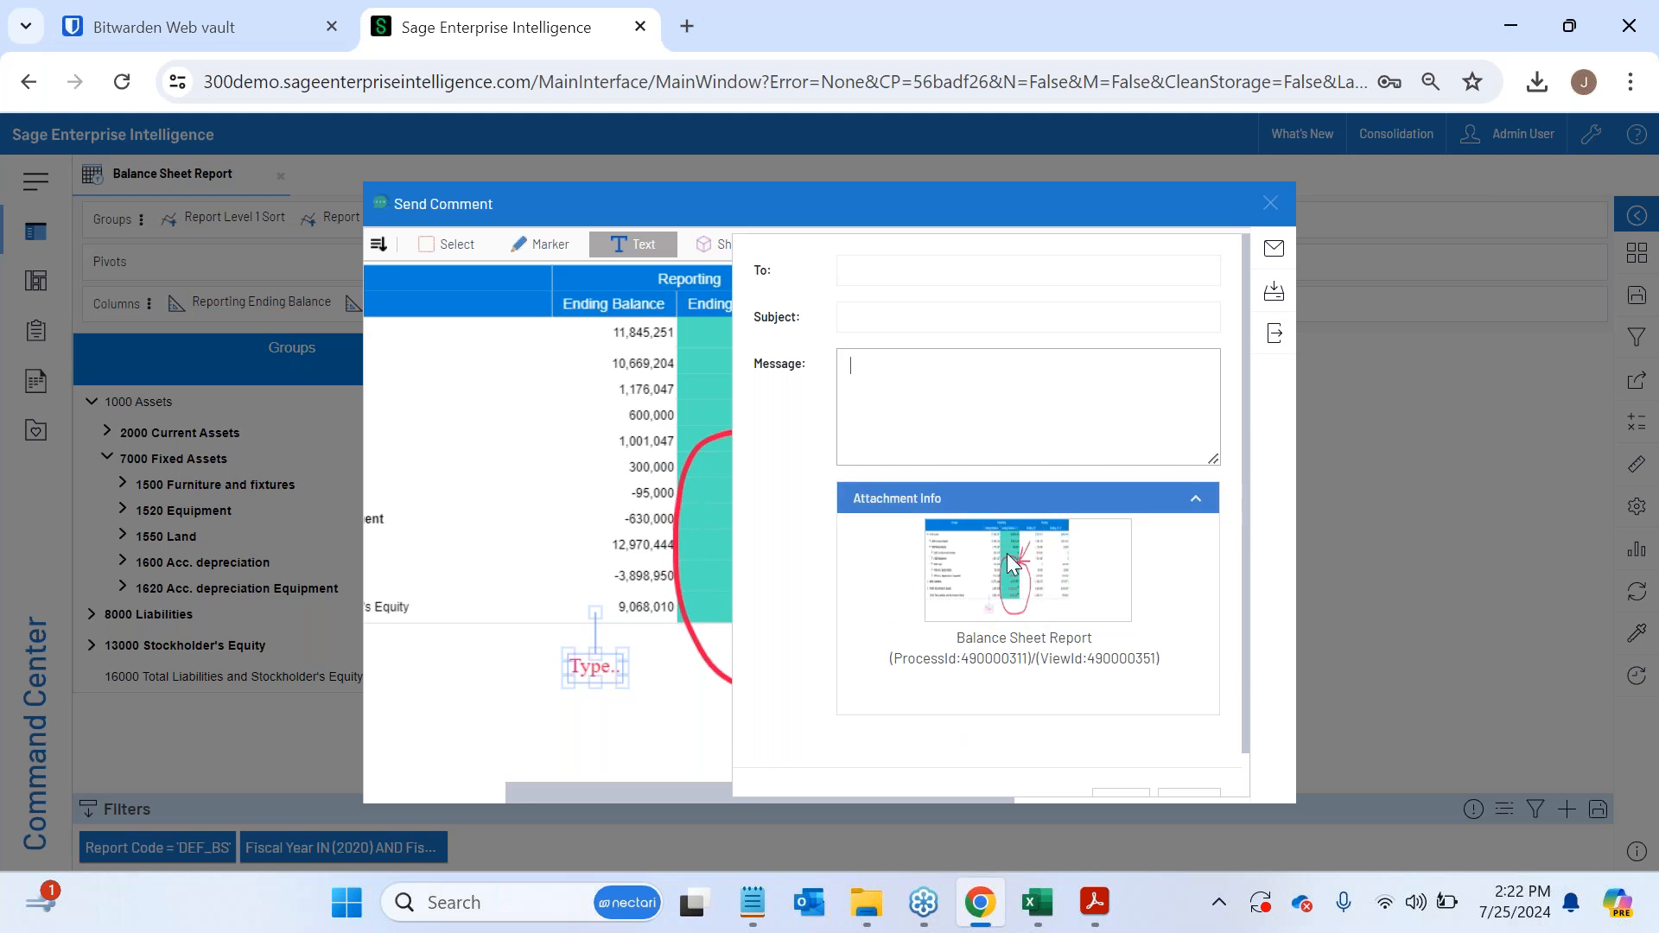
left_click(1271, 204)
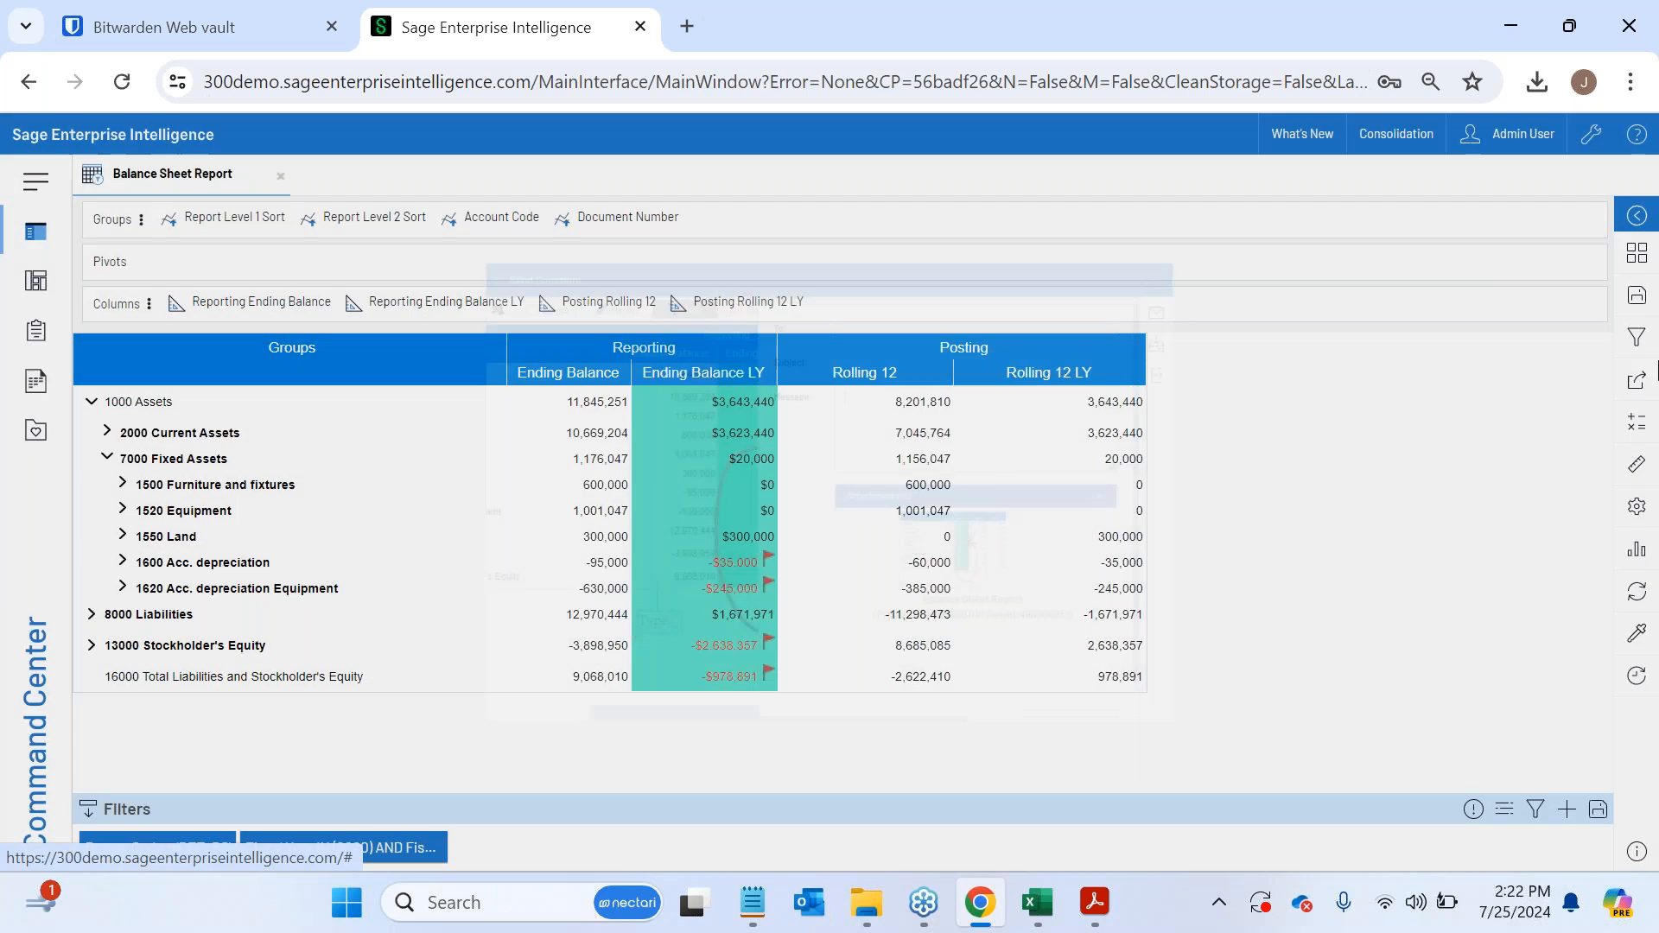
- Go to the Distribution page in Administration and start a new job
left_click(1636, 380)
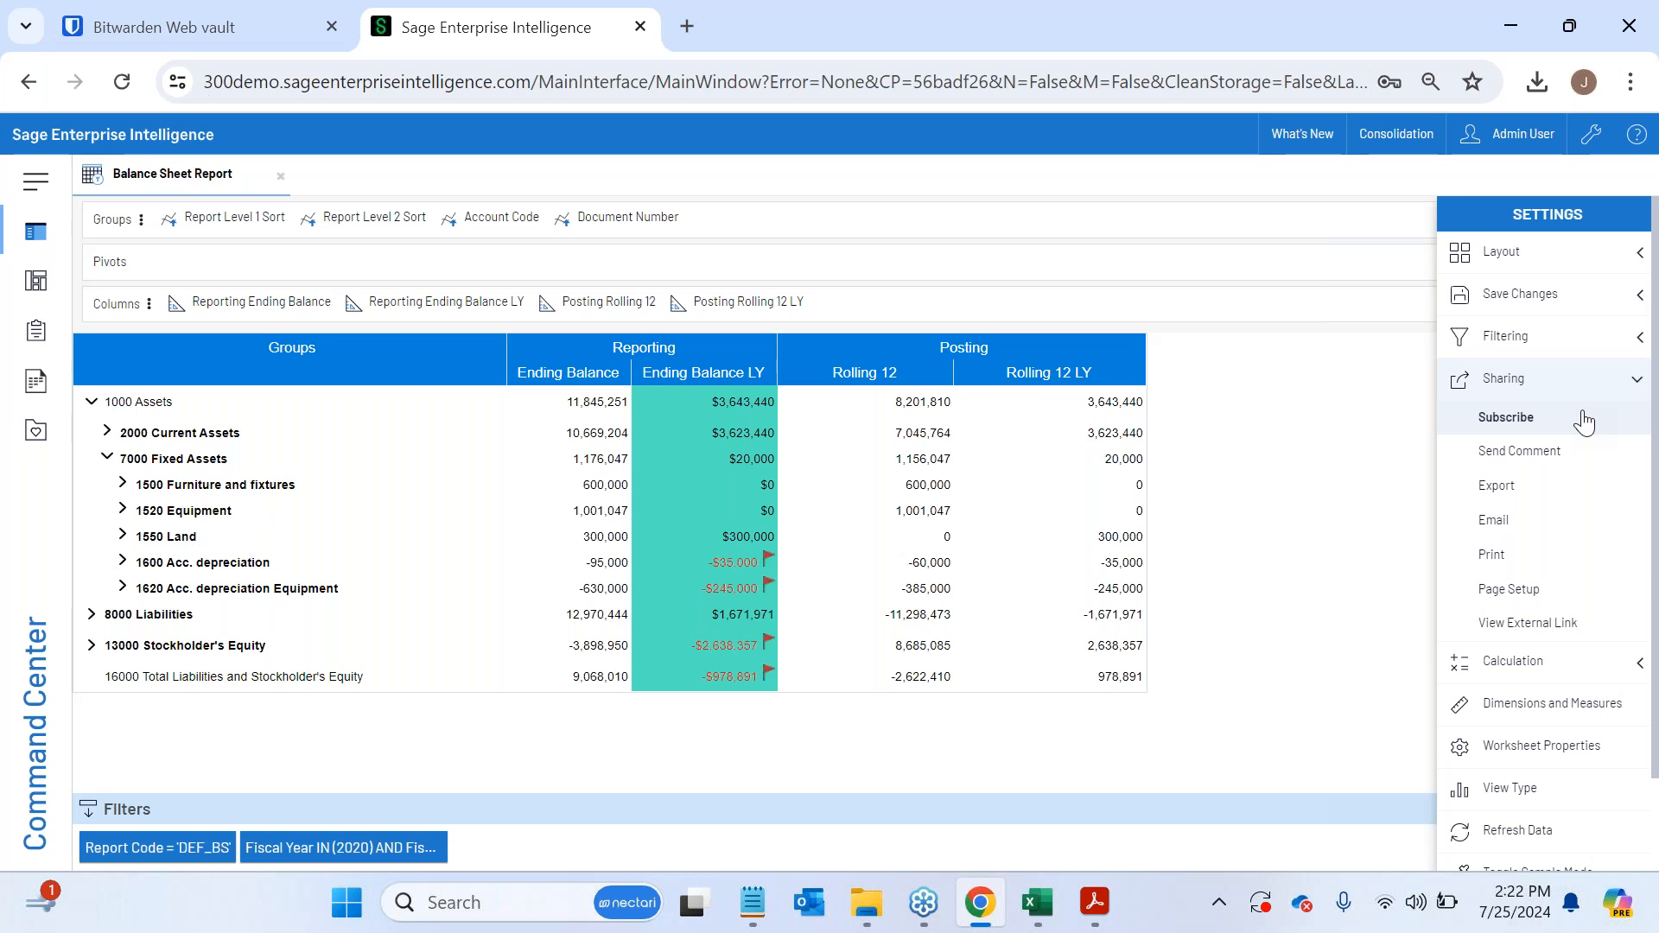
left_click(1592, 136)
left_click(185, 242)
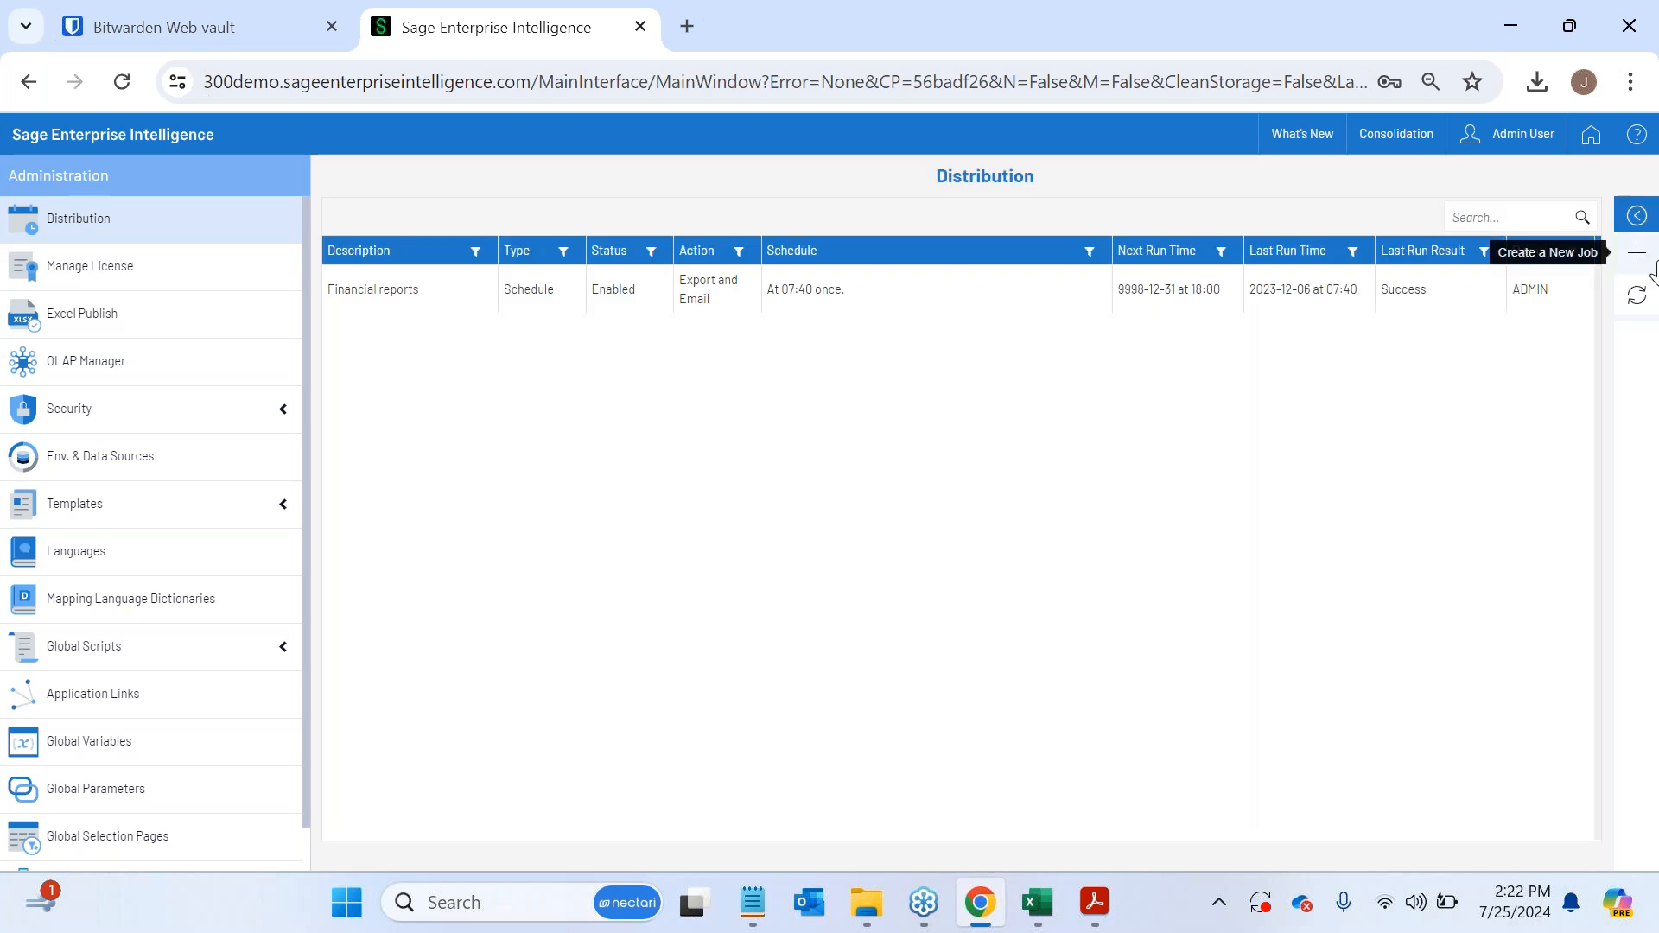
left_click(1652, 269)
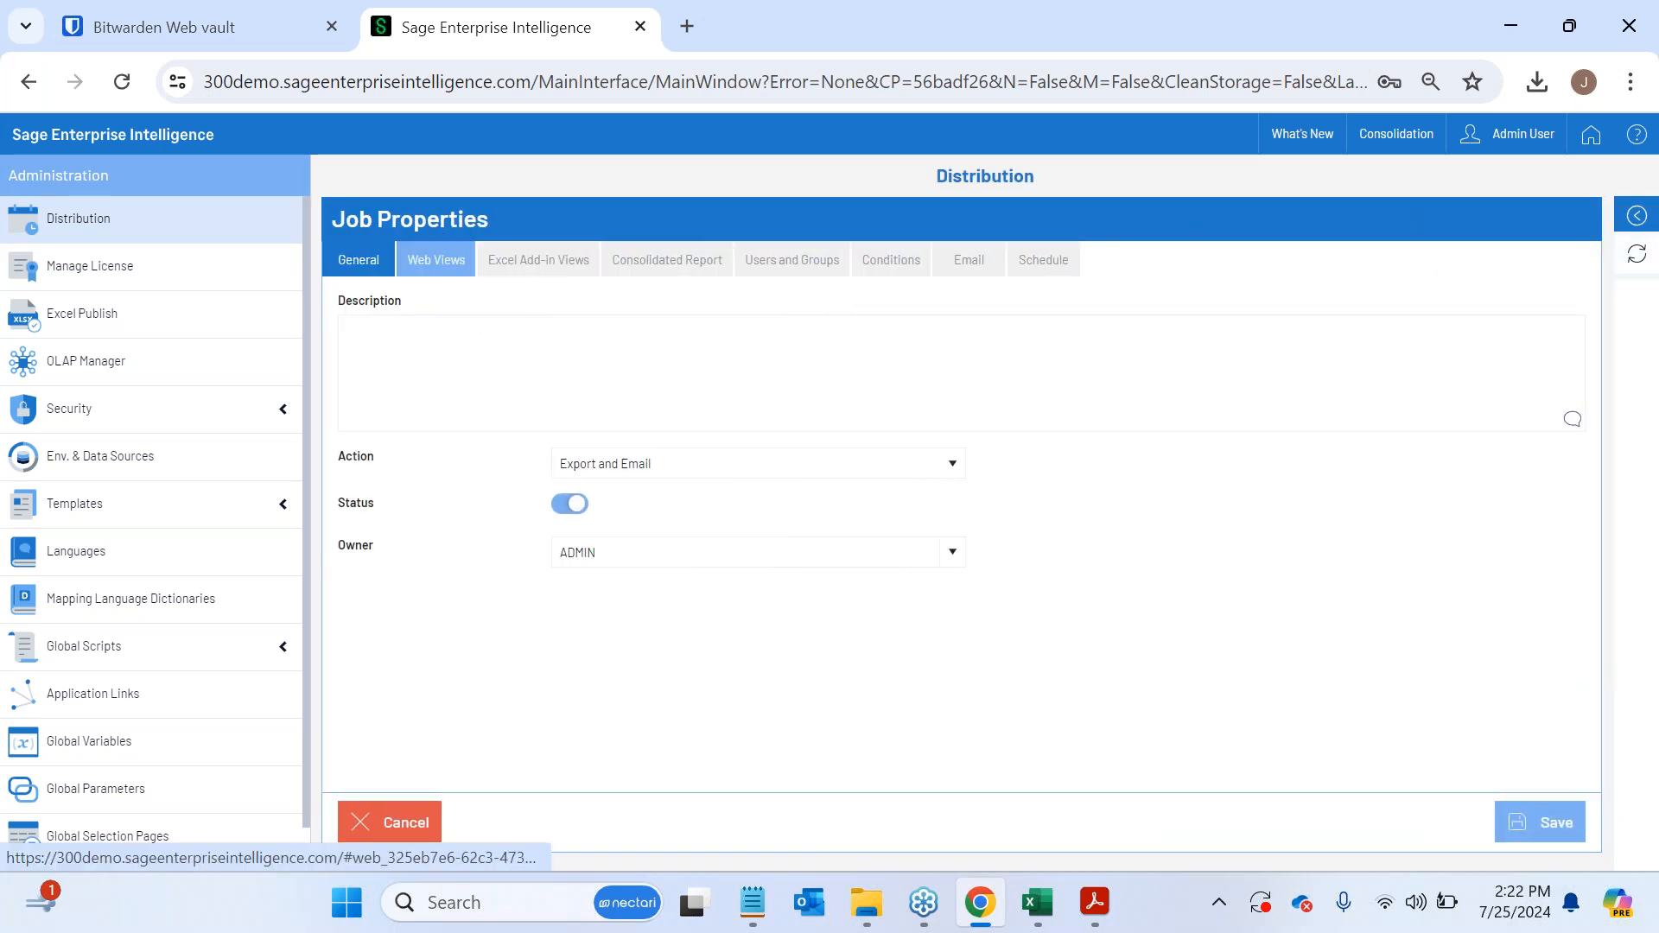
- Add the Finance web views Trial Balance, Balance Sheet Report, Balance Sheet Report with Budgets and Cash Flow Report to the job
left_click(430, 261)
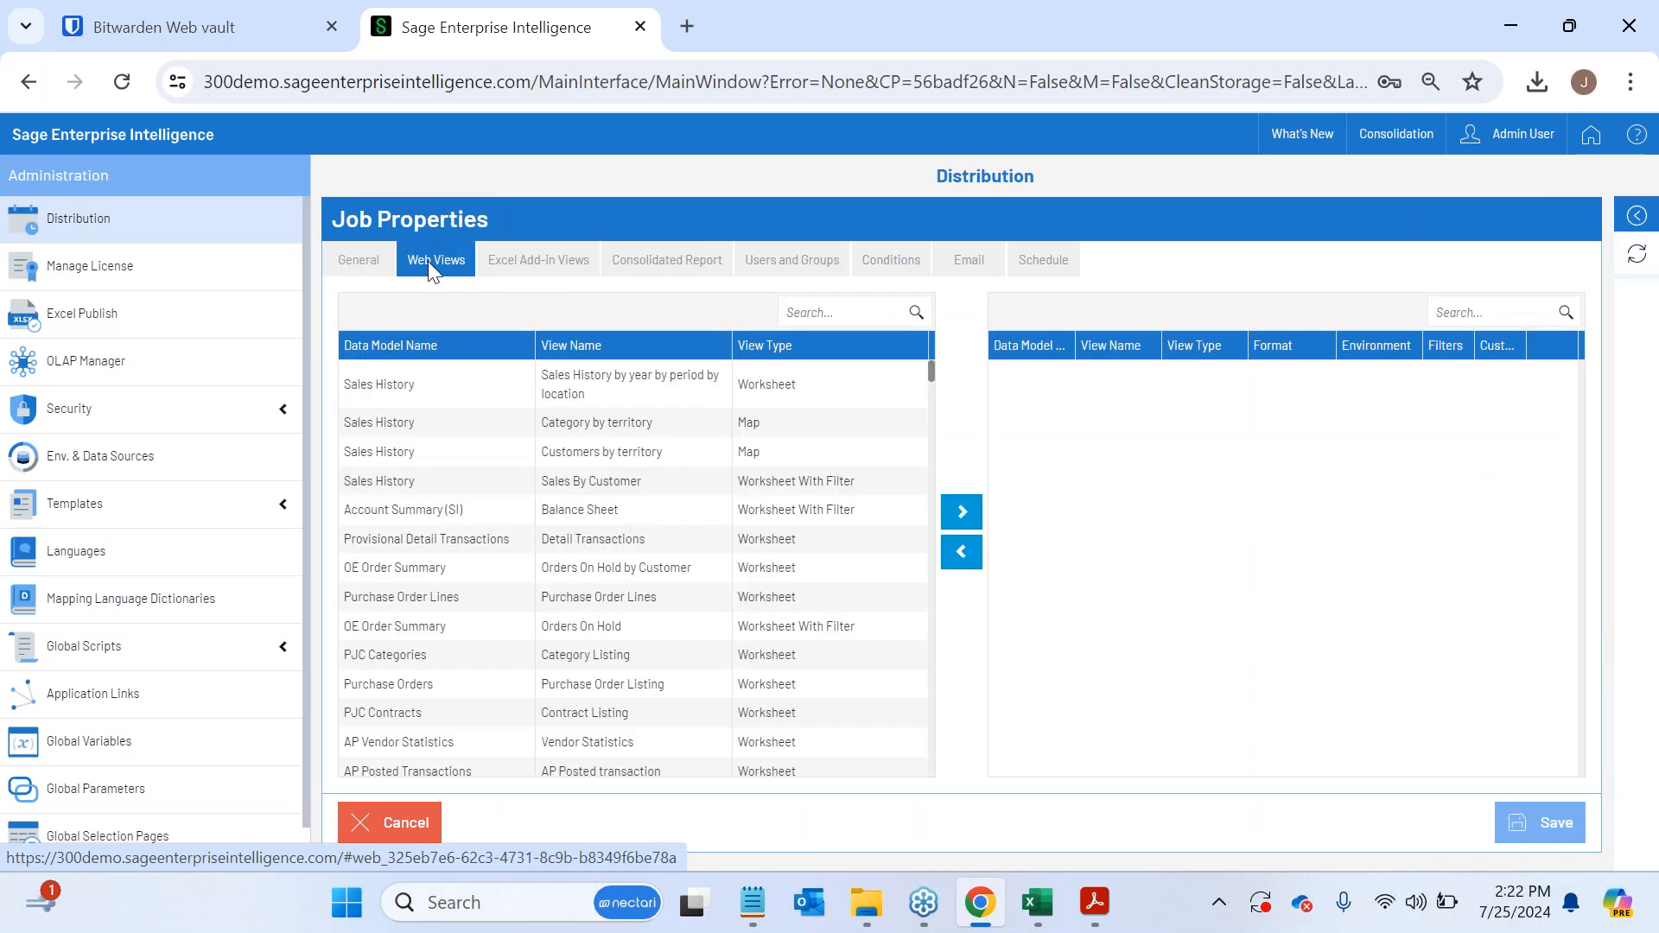
type("fina")
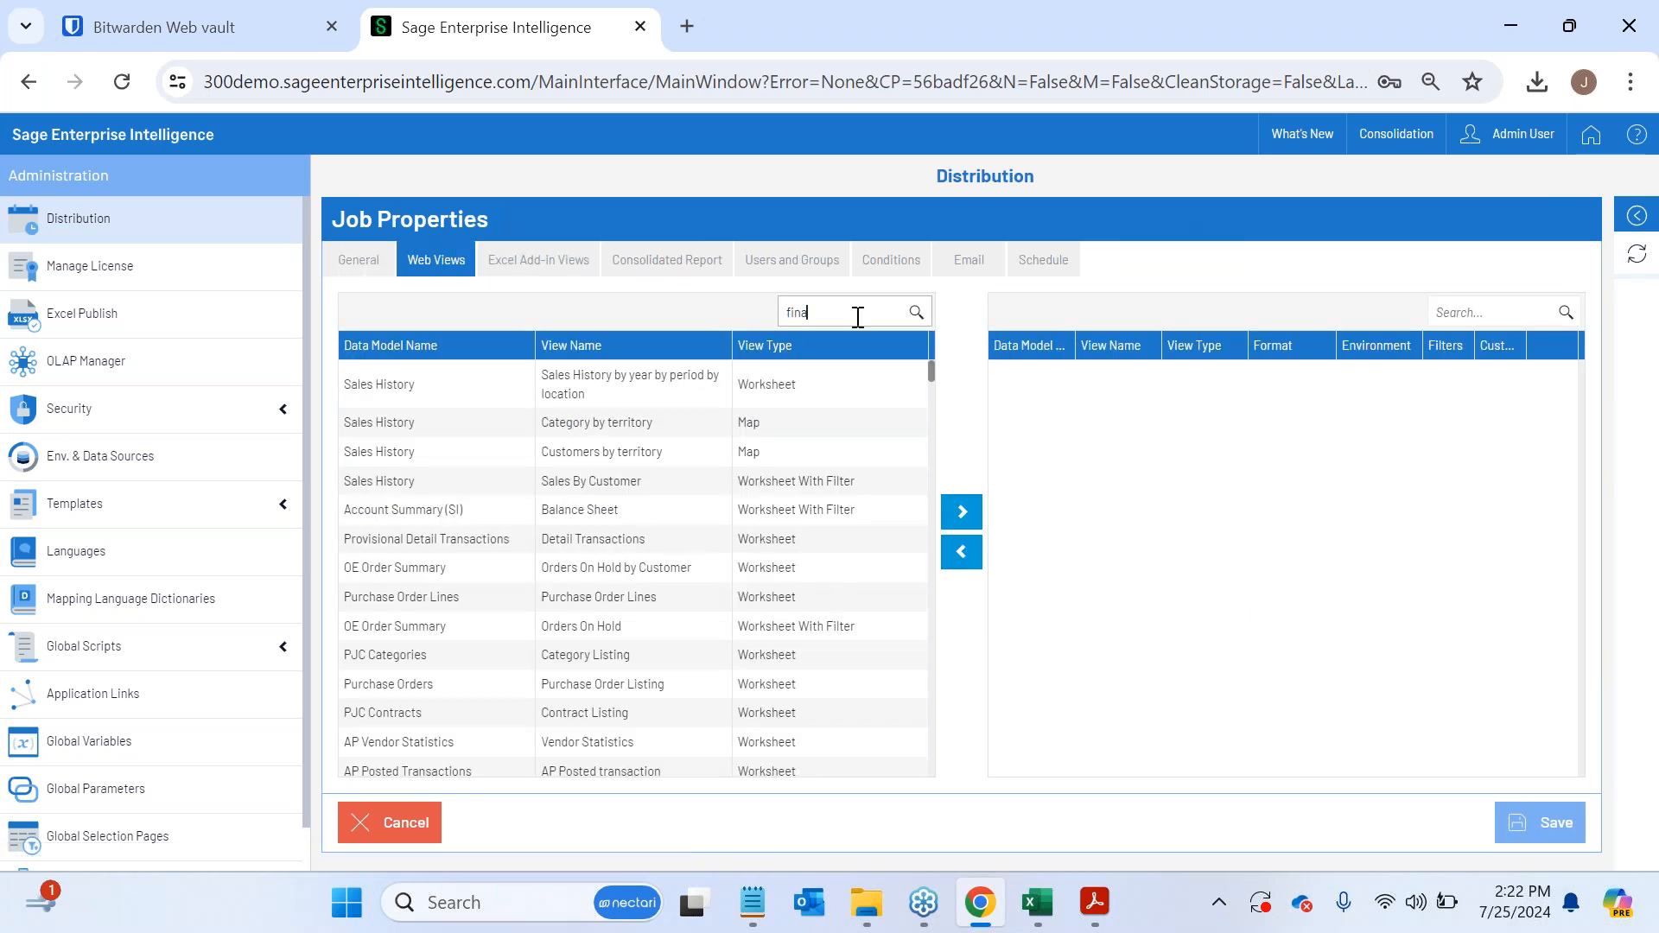
left_click_drag(717, 692, 624, 569)
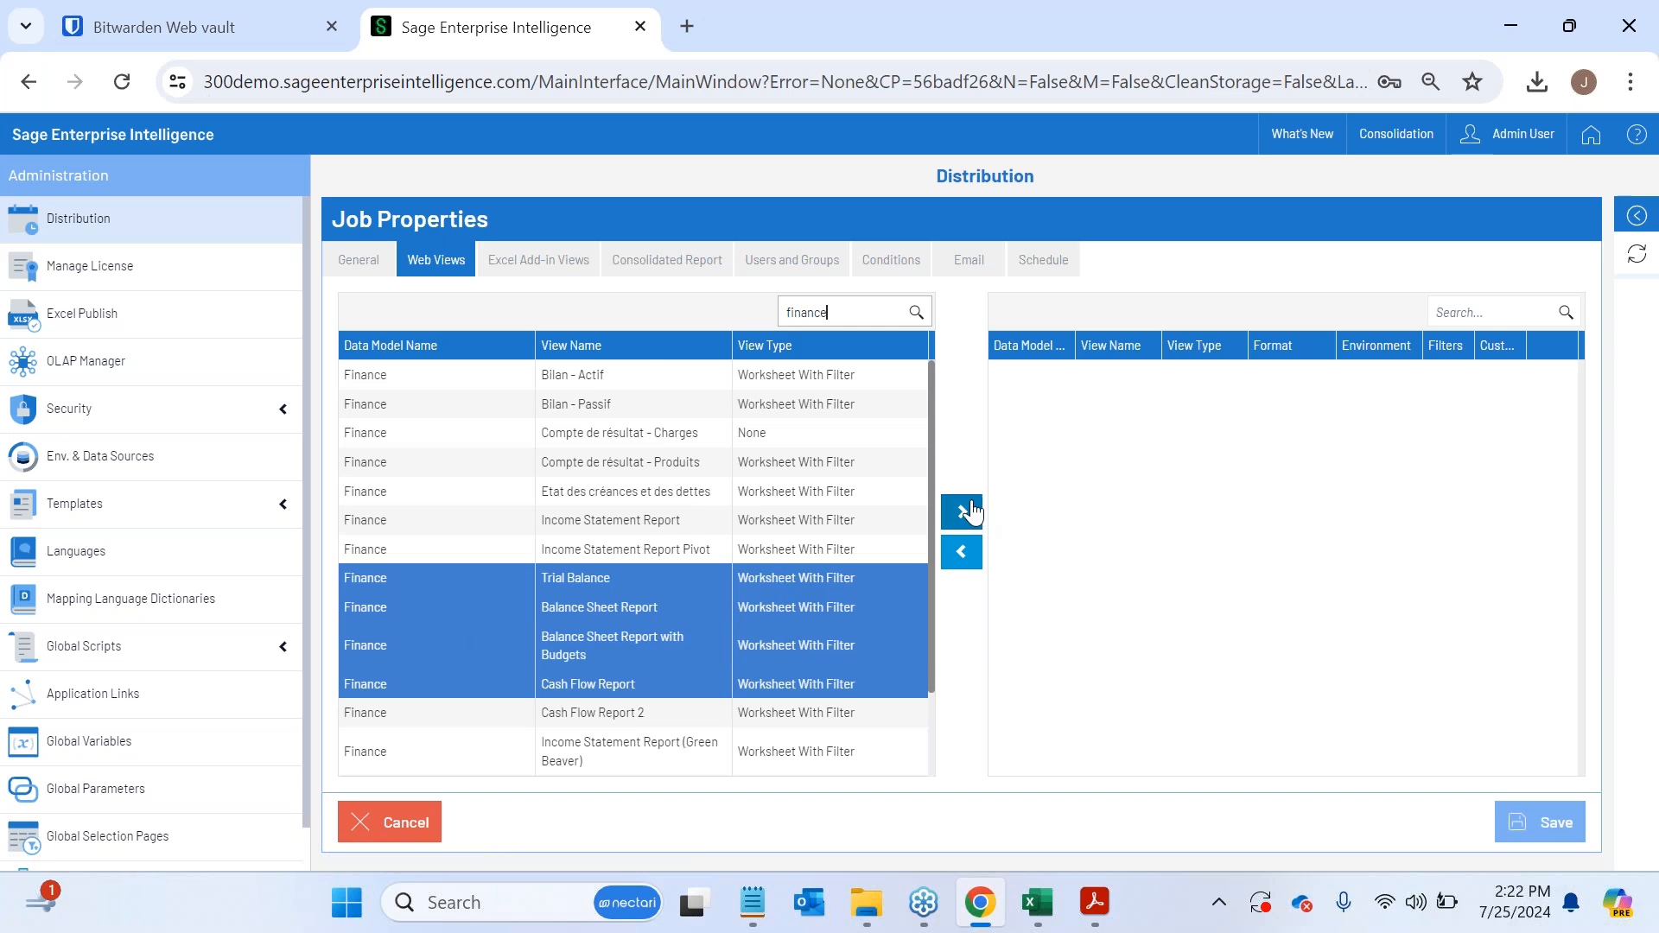
left_click(969, 514)
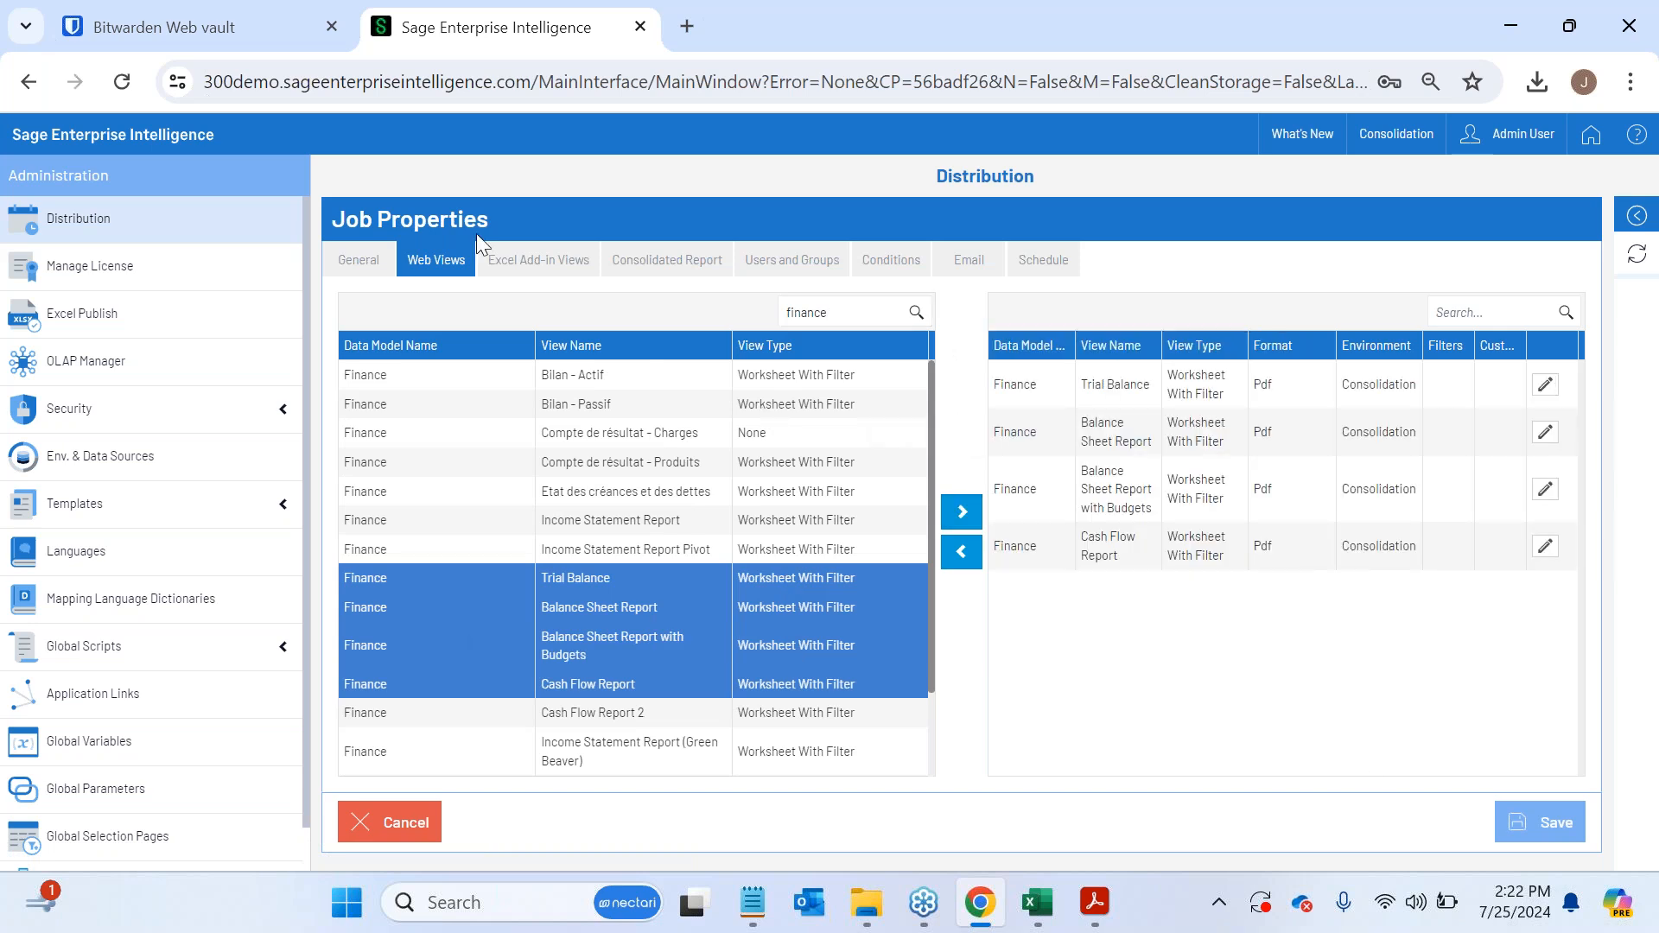
- Search the available web views for sales and browse the matching views
double_click(788, 312)
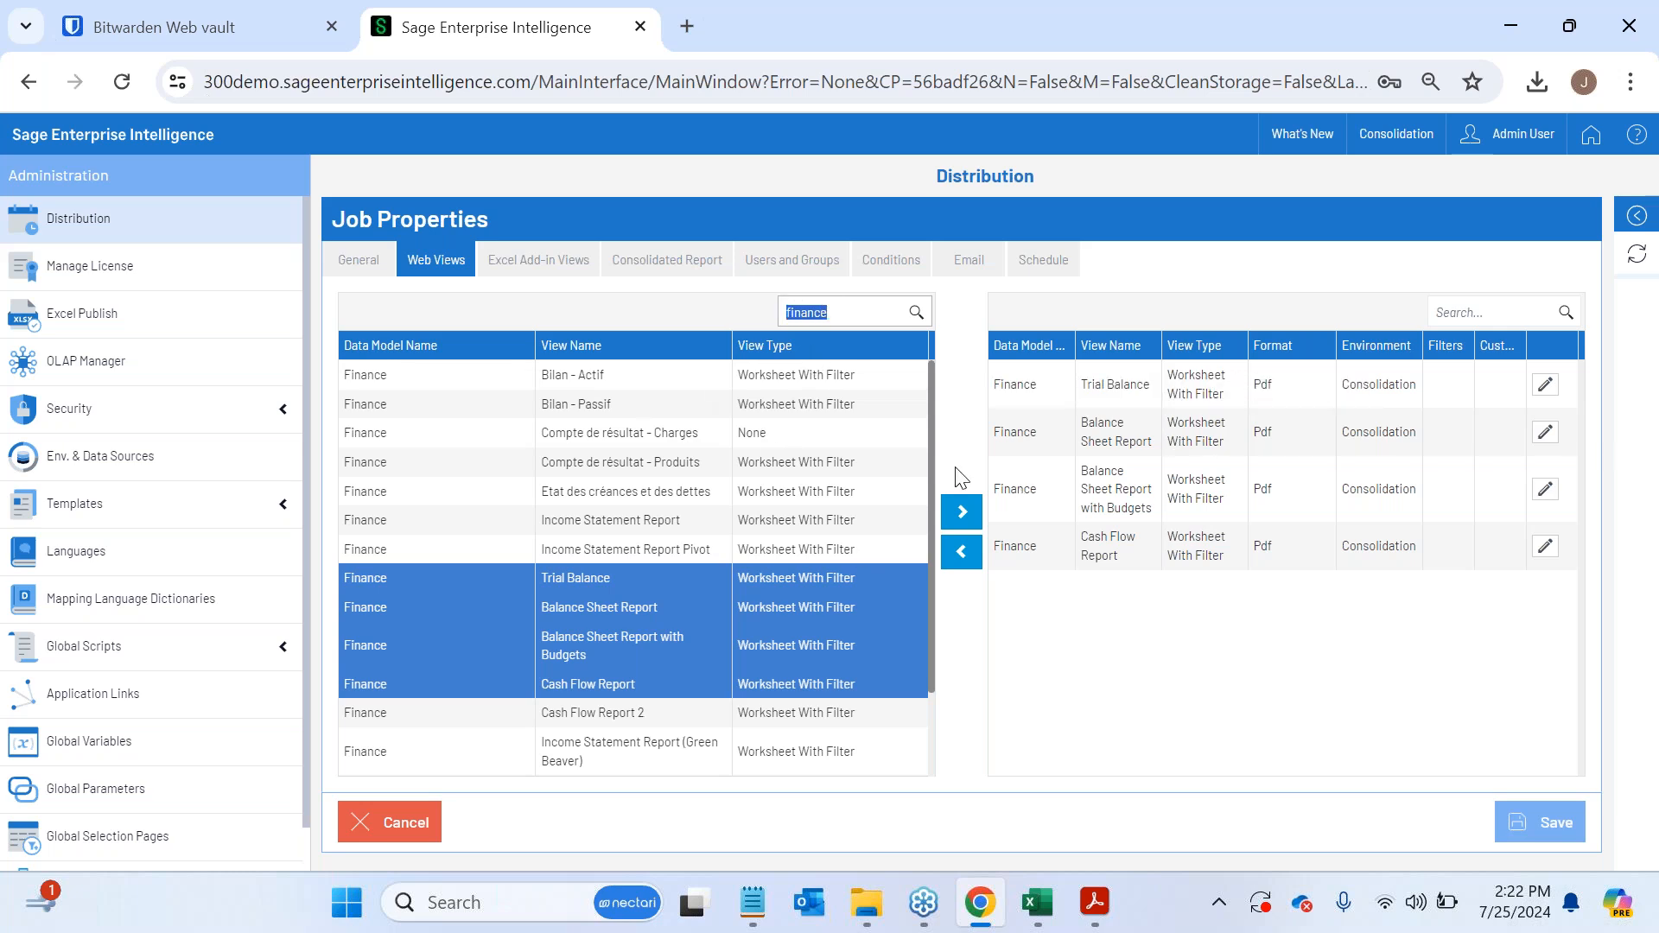
type("sales")
scroll(706, 610, "down", 5)
scroll(698, 557, "up", 4)
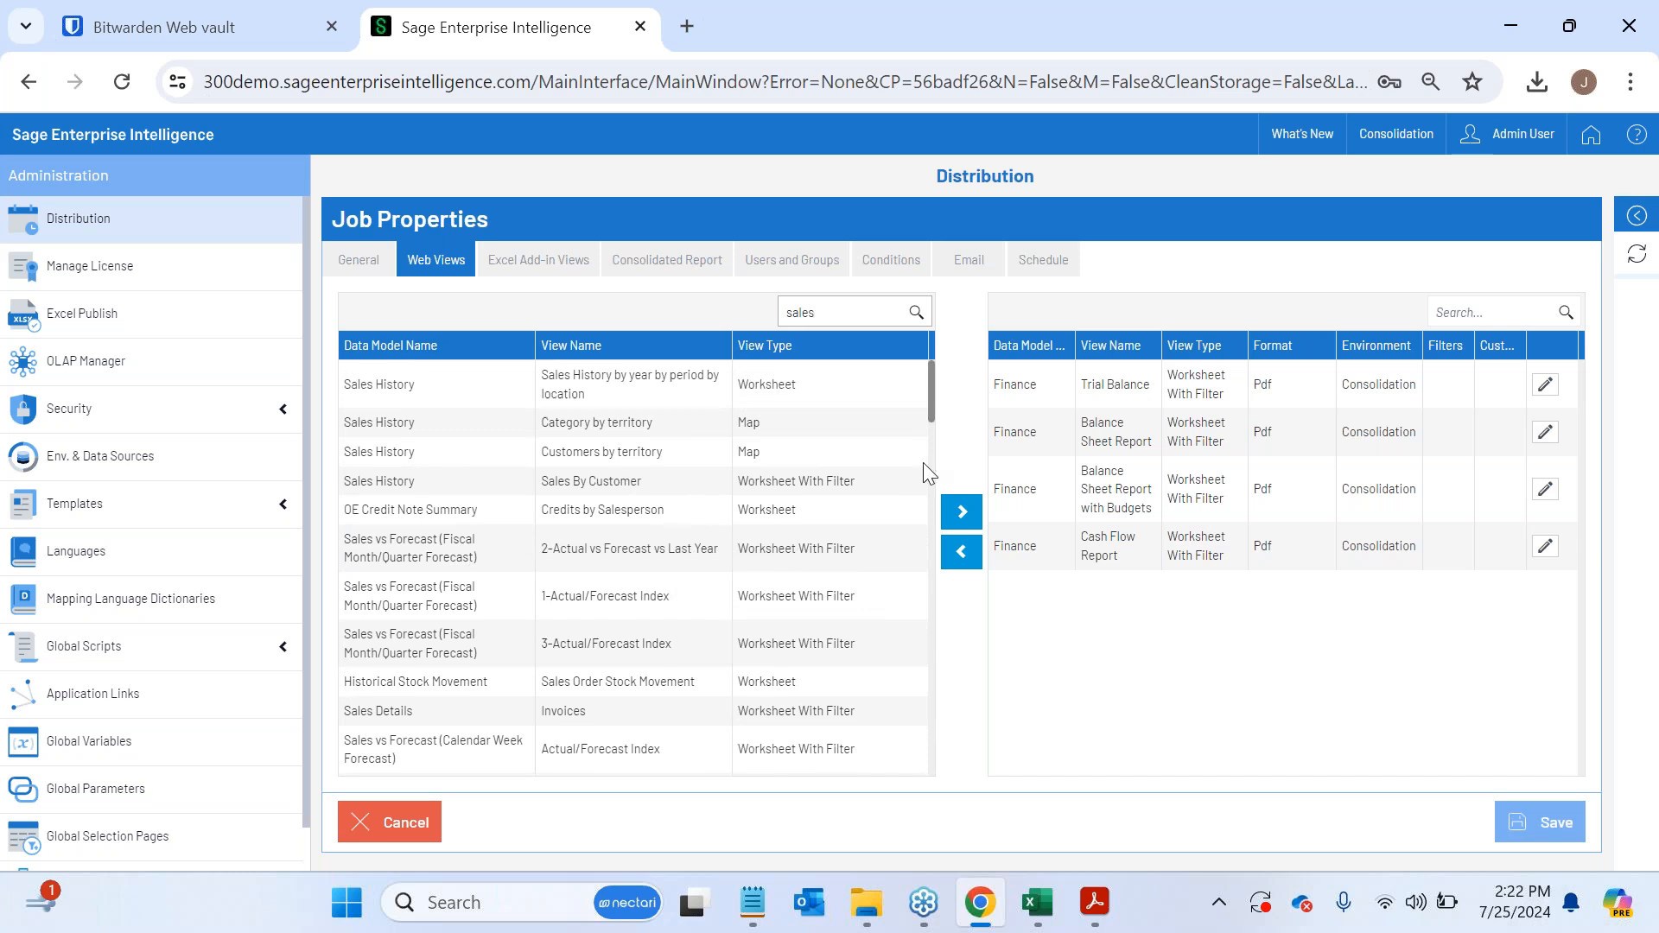
- Name the job's consolidated report Reporting Pack
left_click(646, 260)
left_click(531, 325)
type("Rpeorting Pack")
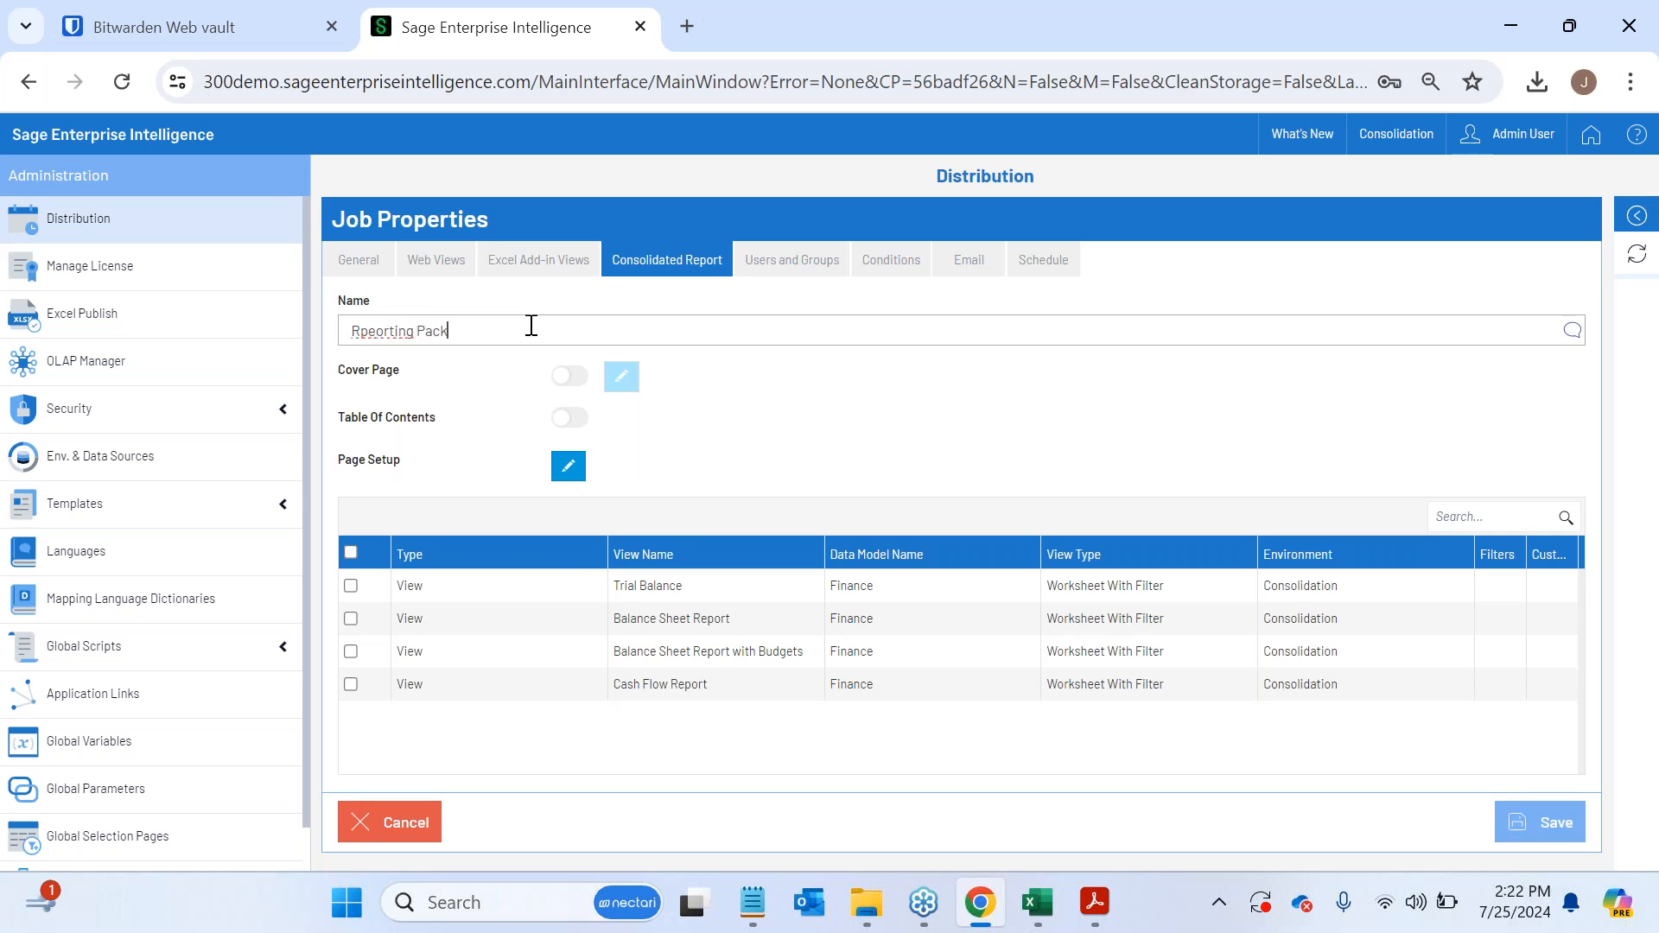
left_click(377, 331)
key("BackSpace")
key("BackSpace")
type("ep")
- Enable the cover page and table of contents for the consolidated report, and include all the listed views
left_click(570, 375)
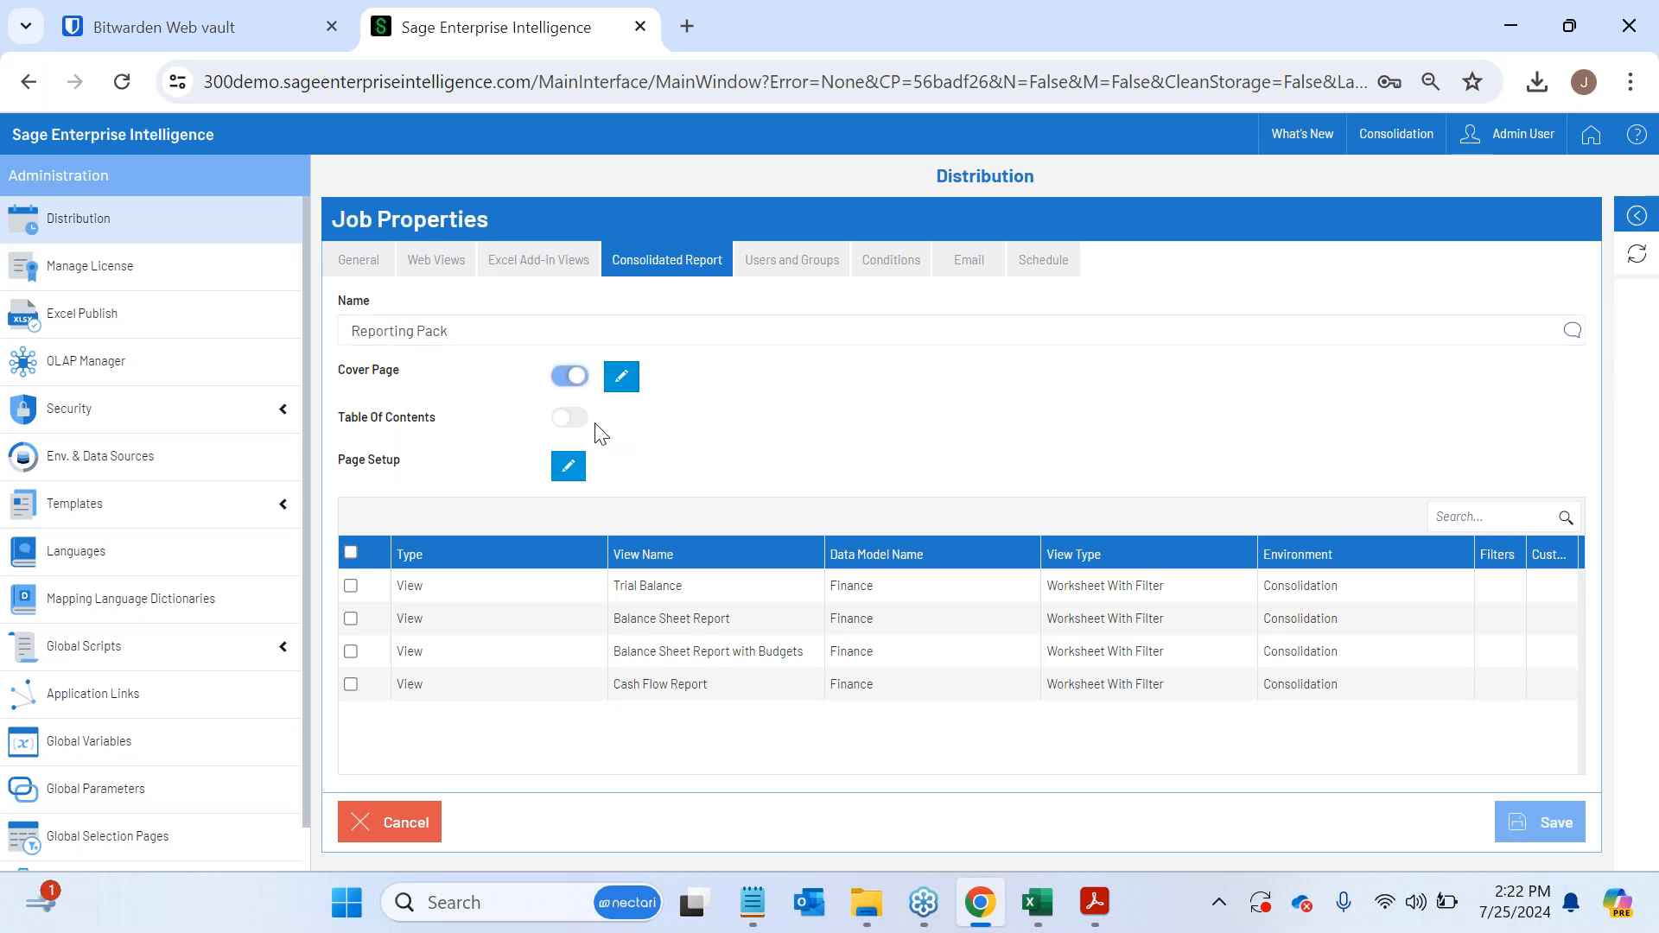
left_click(569, 418)
left_click(351, 553)
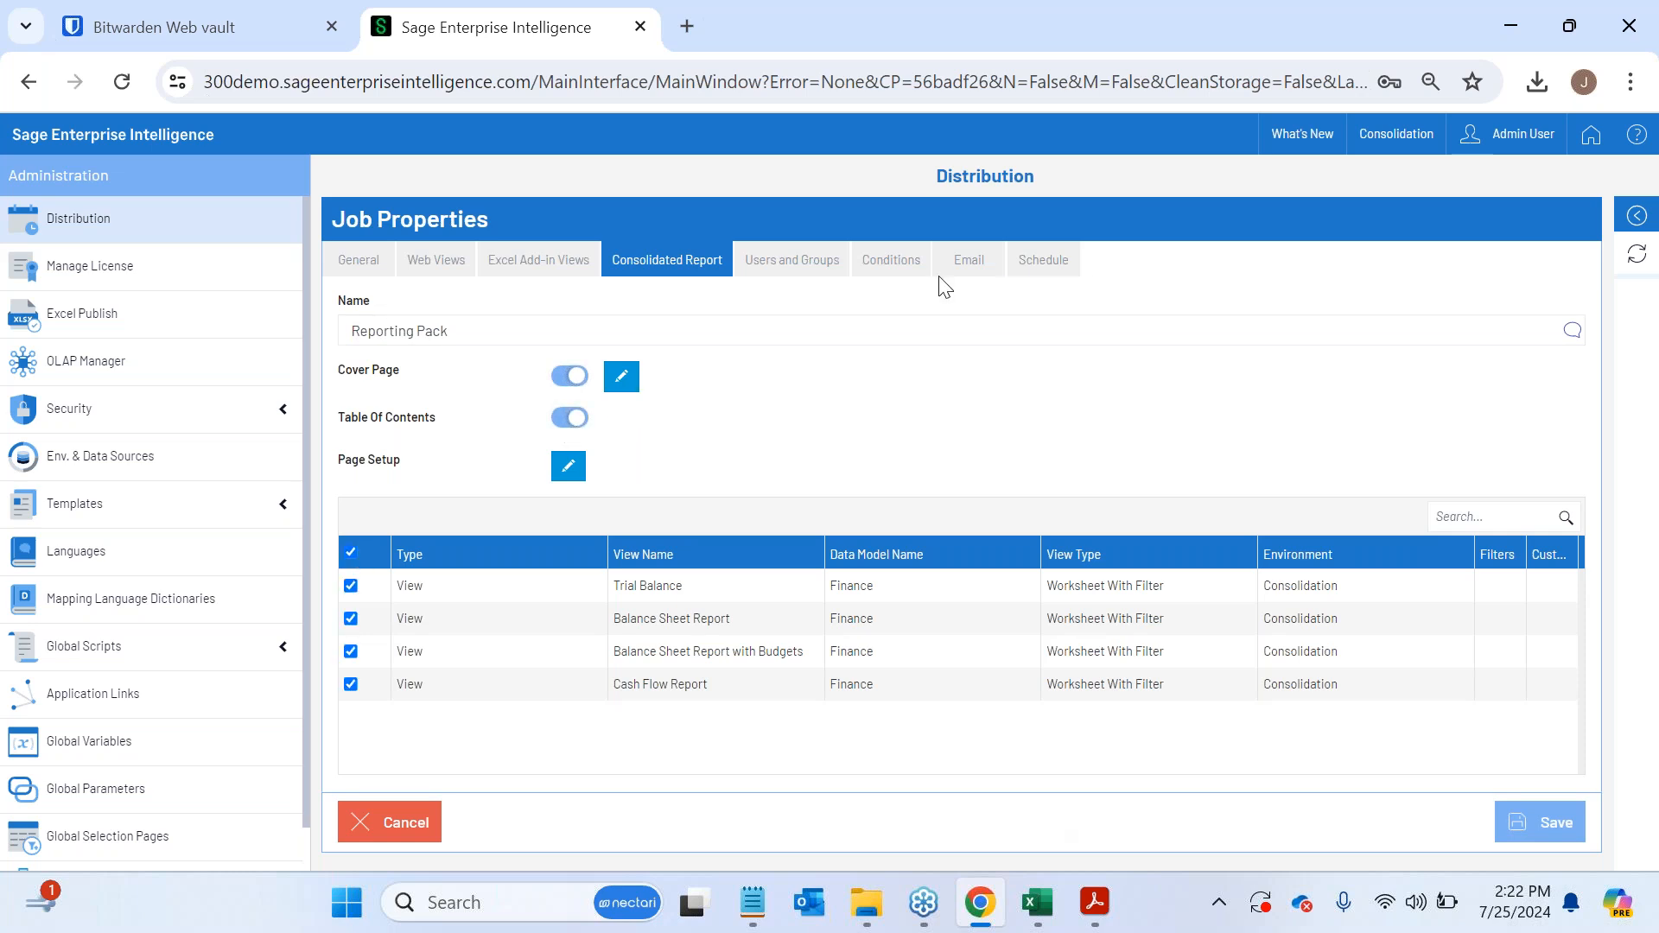
- Add five consecutive users from near the end of the user list as the job's recipients
left_click(792, 261)
scroll(581, 512, "down", 5)
left_click(580, 511)
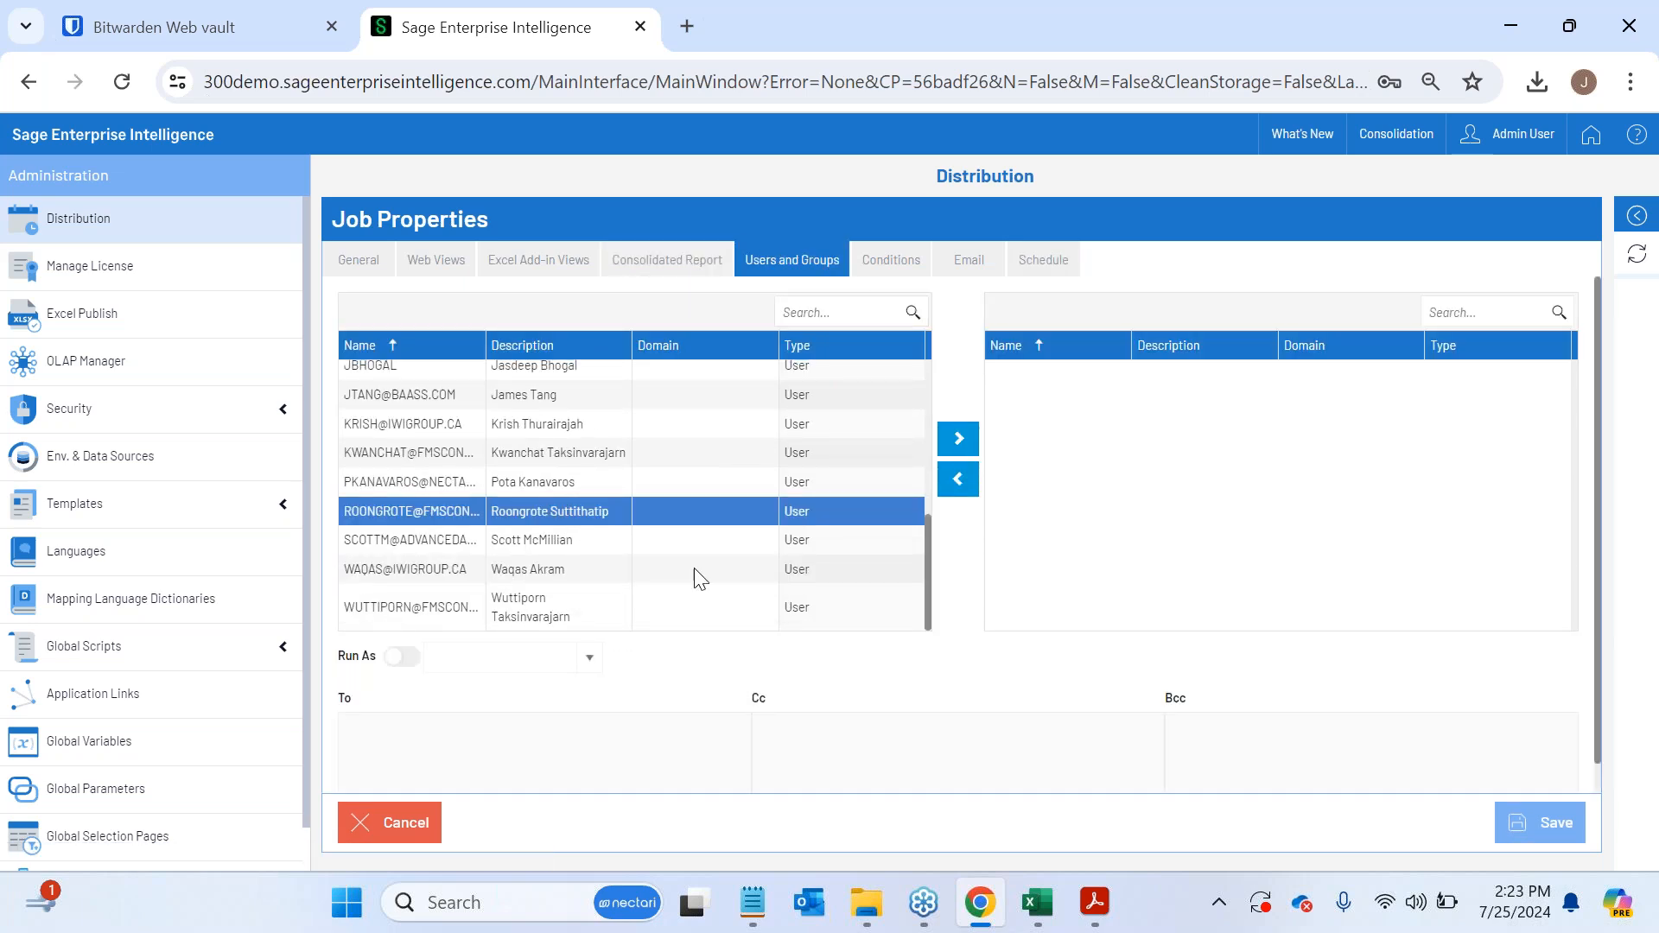
left_click_drag(690, 566, 622, 452)
left_click(962, 442)
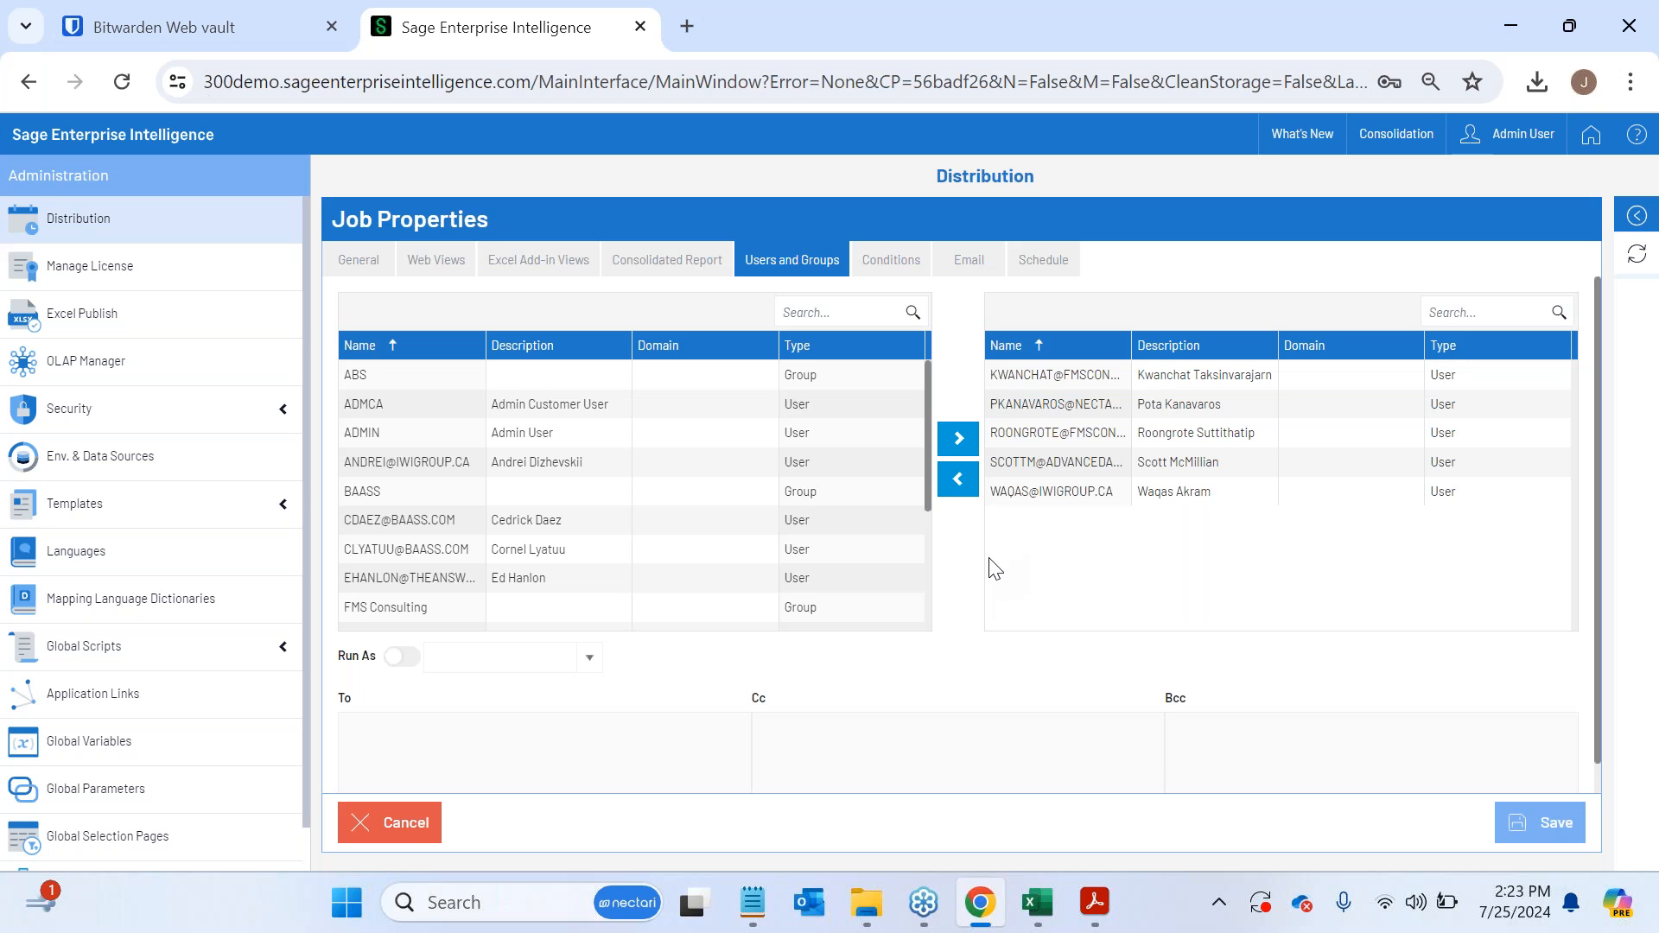
- Enable the Run As option for the job, and check the Cc and Bcc fields
left_click(399, 659)
left_click(778, 734)
left_click(1243, 732)
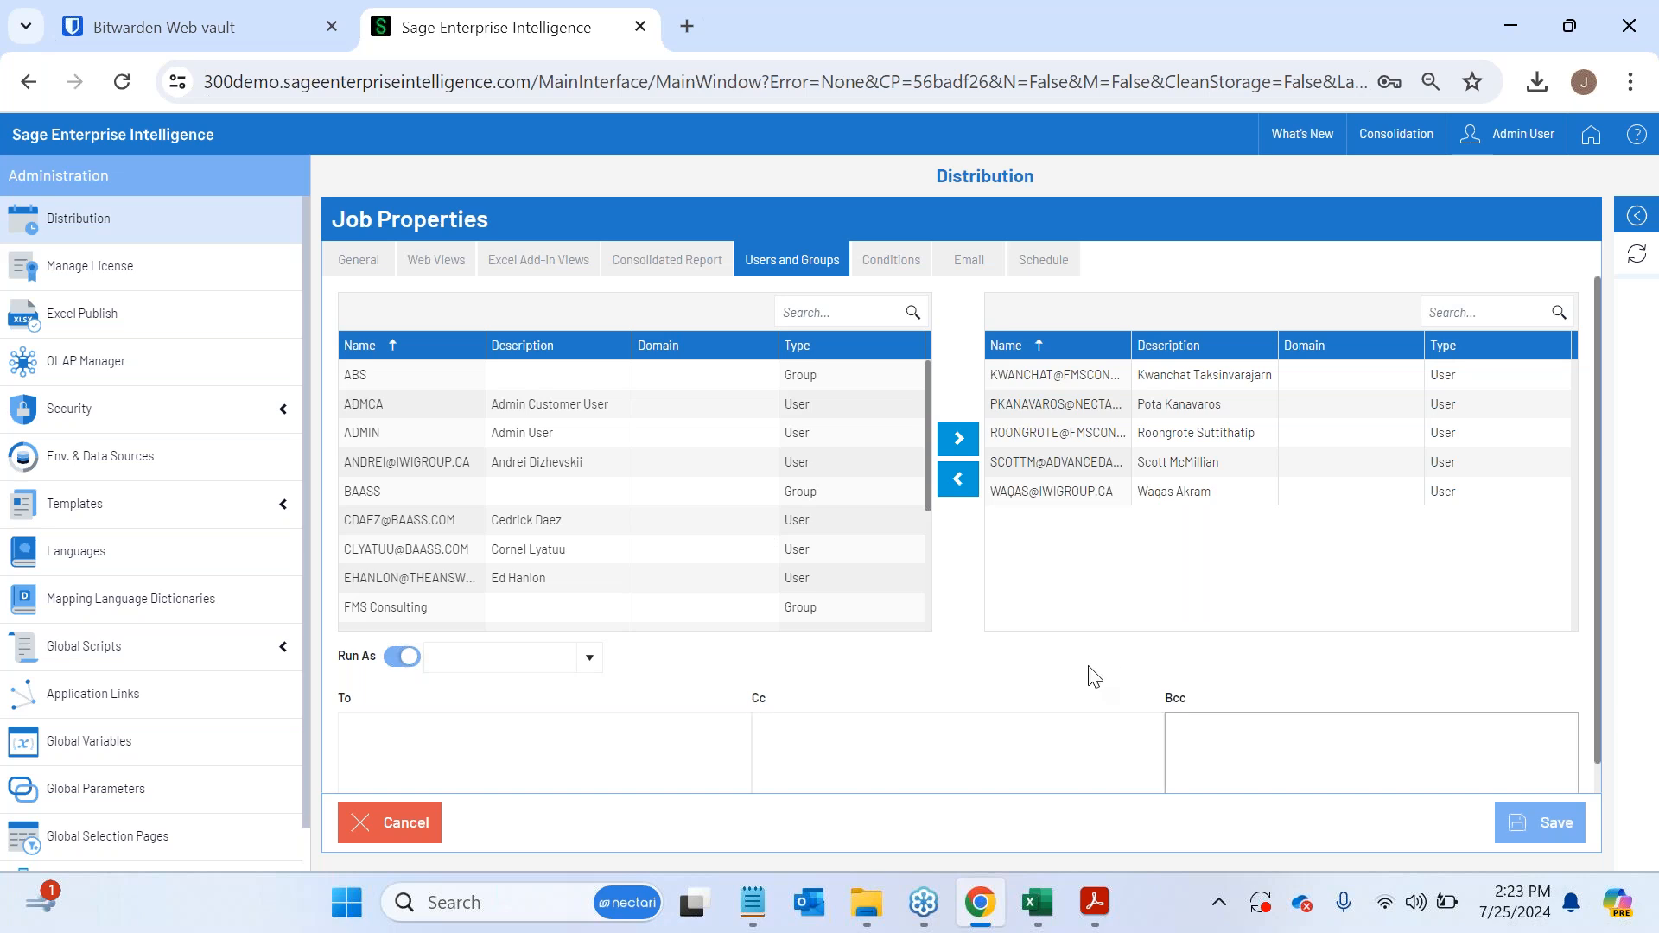
- Schedule the job weekly at 09:00, recurring every 1 week on Monday
left_click(1043, 259)
left_click(374, 415)
left_click(524, 385)
type("00")
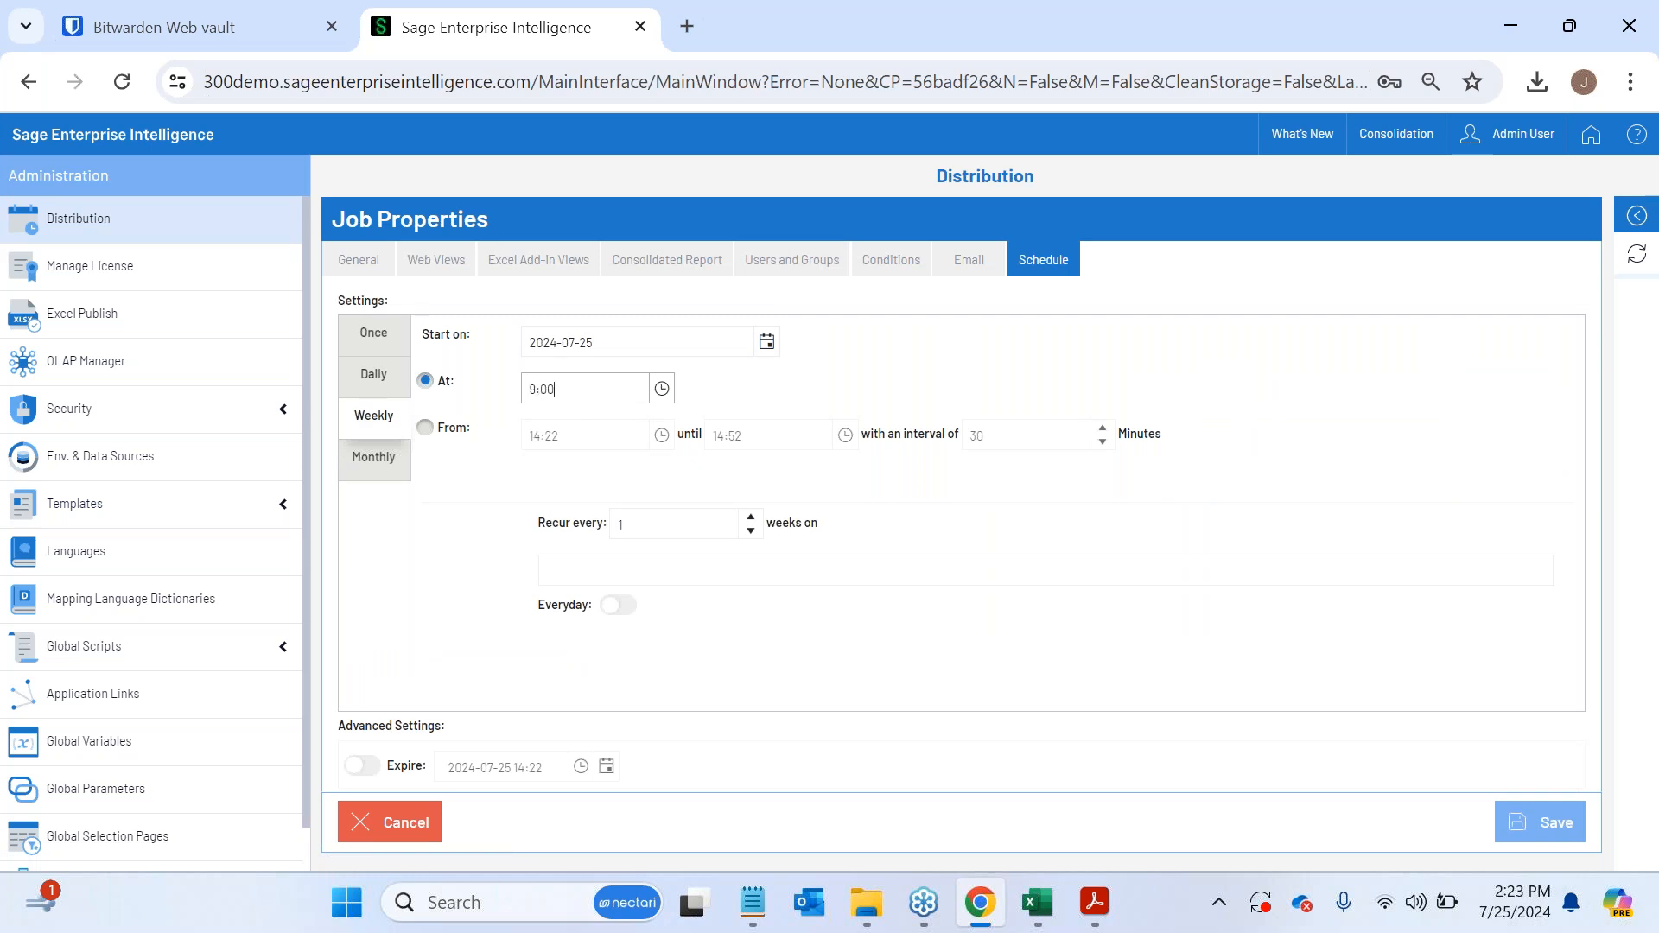
left_click(730, 395)
left_click(658, 566)
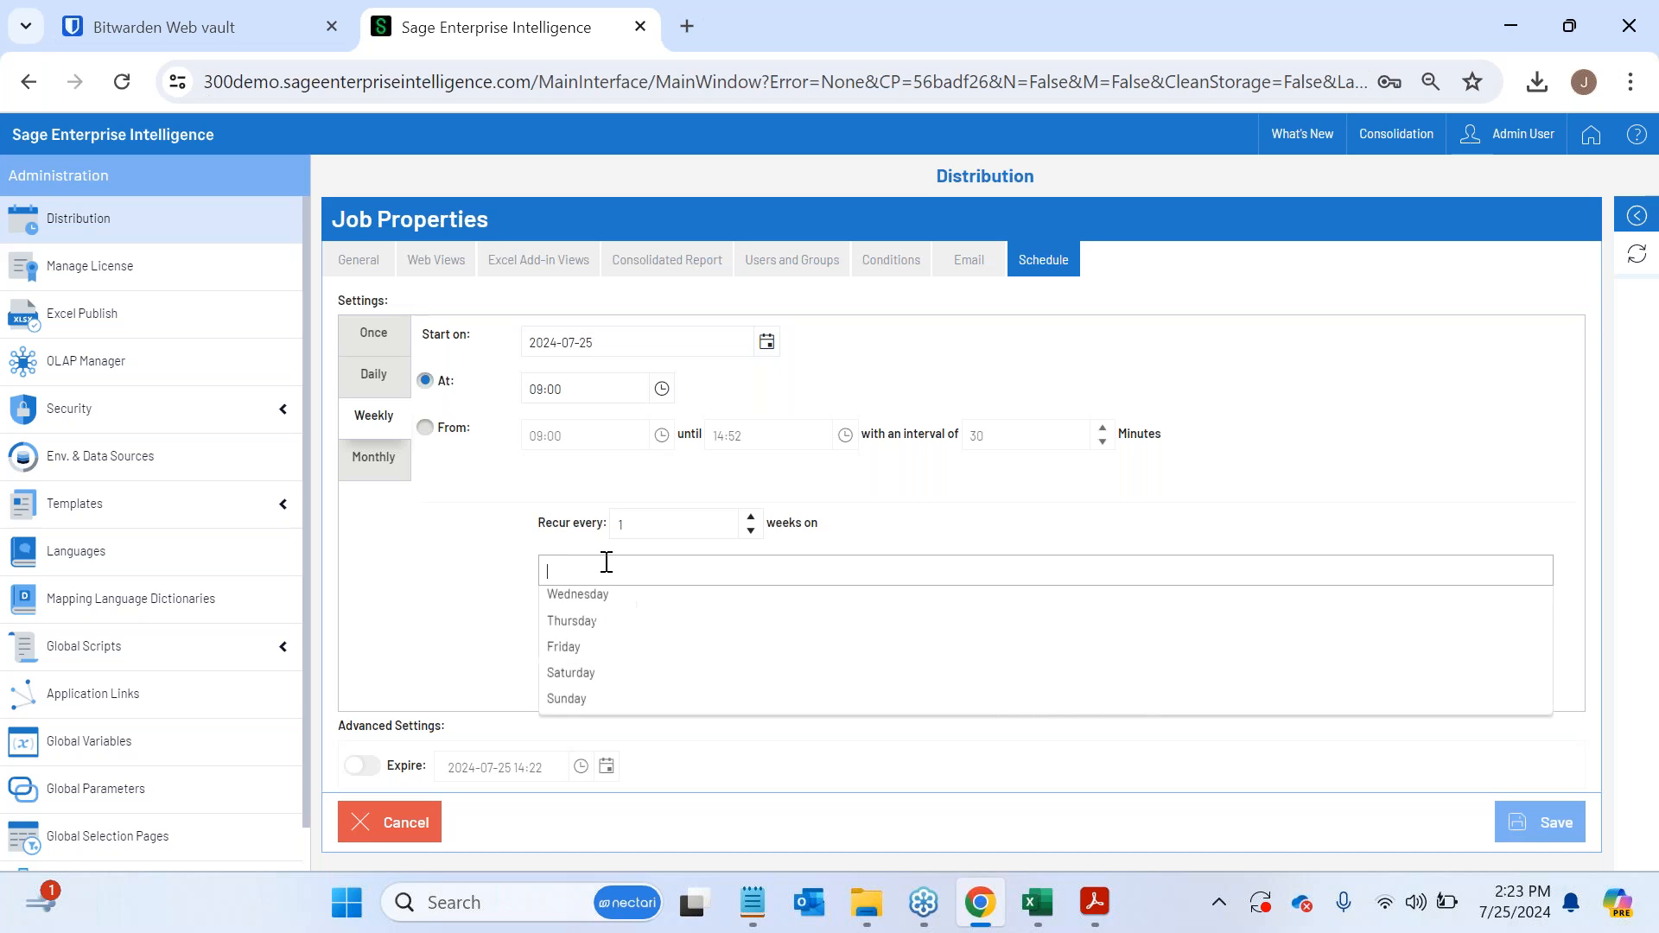
left_click(620, 600)
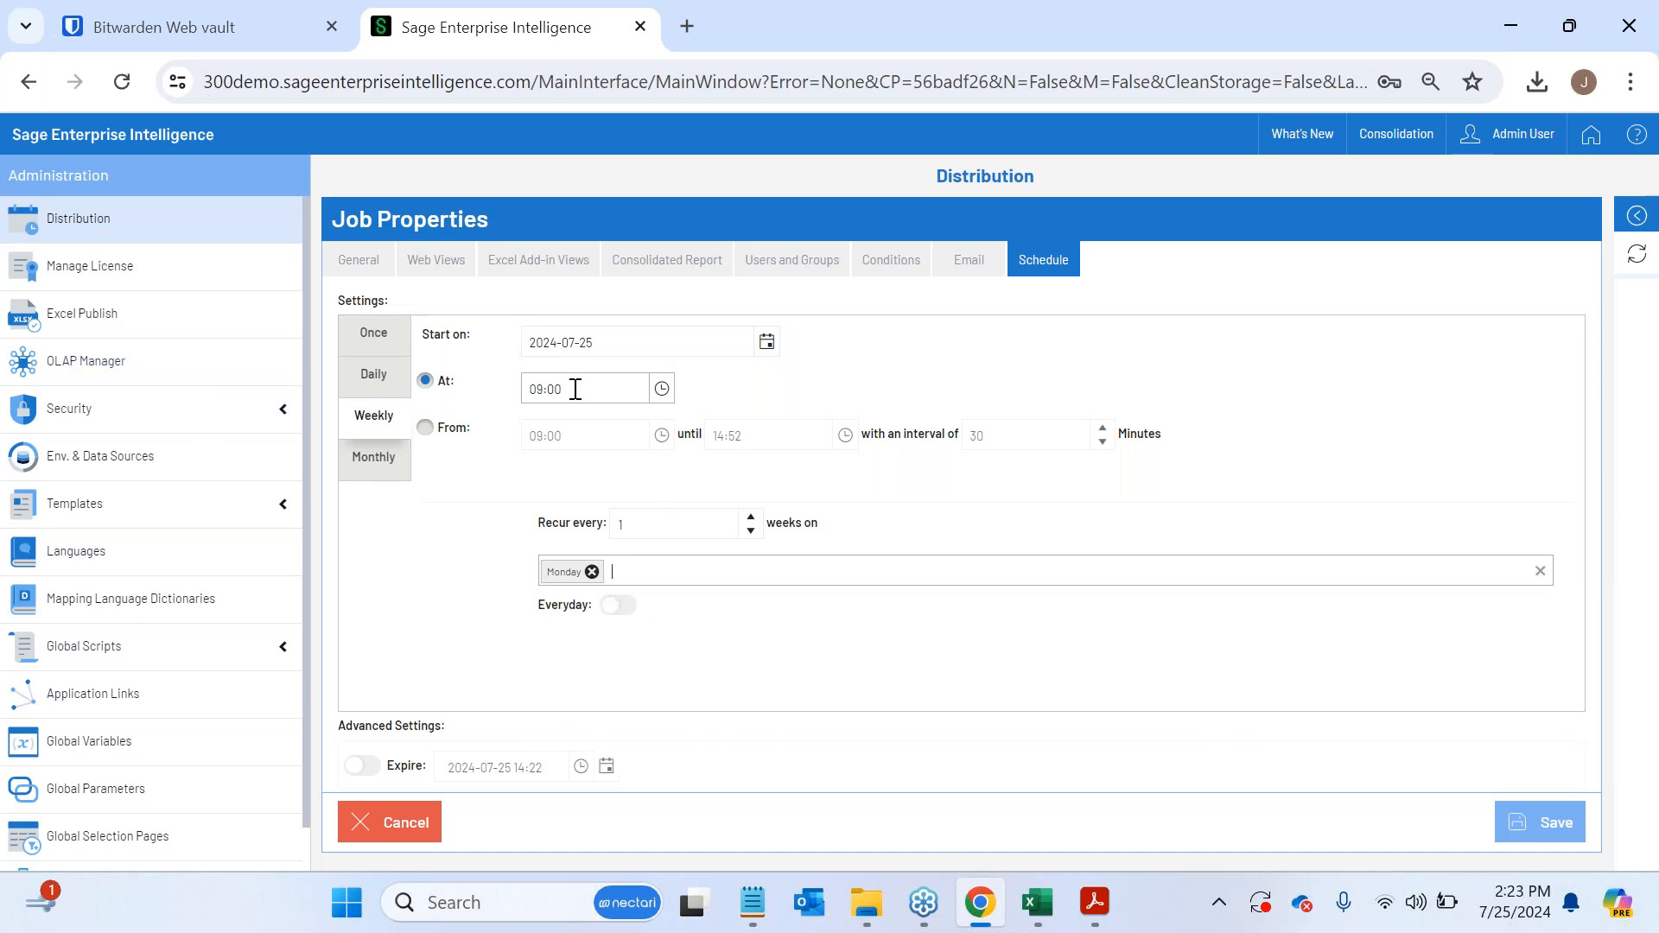
- Switch to Acrobat and look through the Finance Reporting Pack PDF from the Finance CFO page to the Balance Sheet Report, and return to the job
left_click_drag(575, 389, 524, 391)
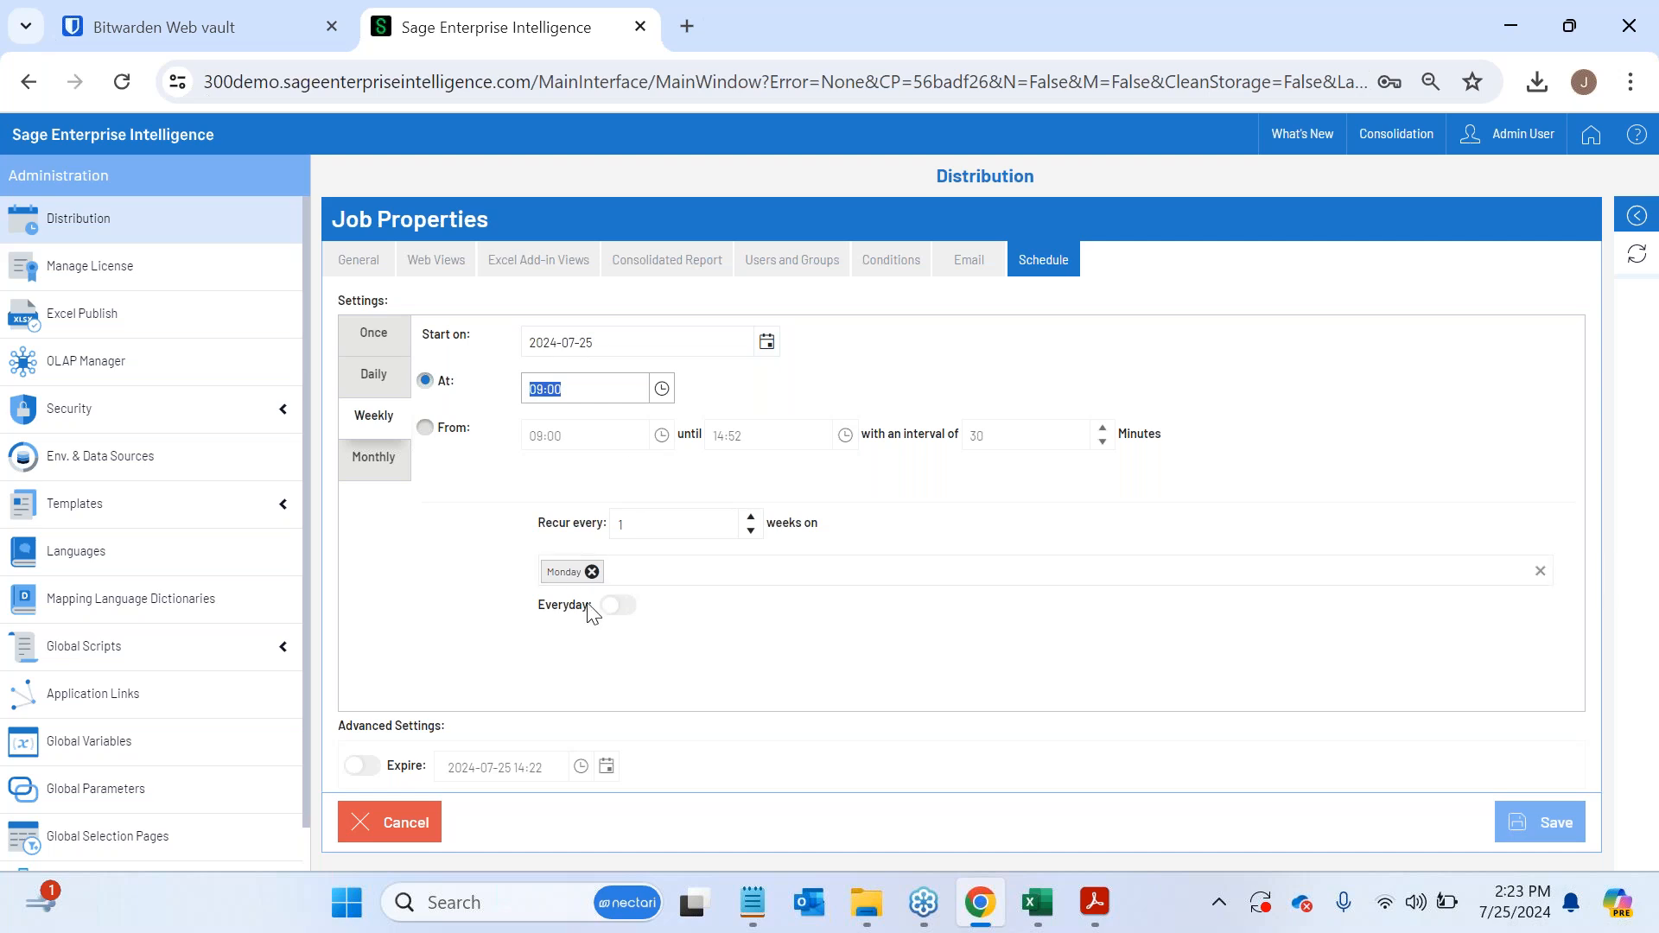
left_click(842, 652)
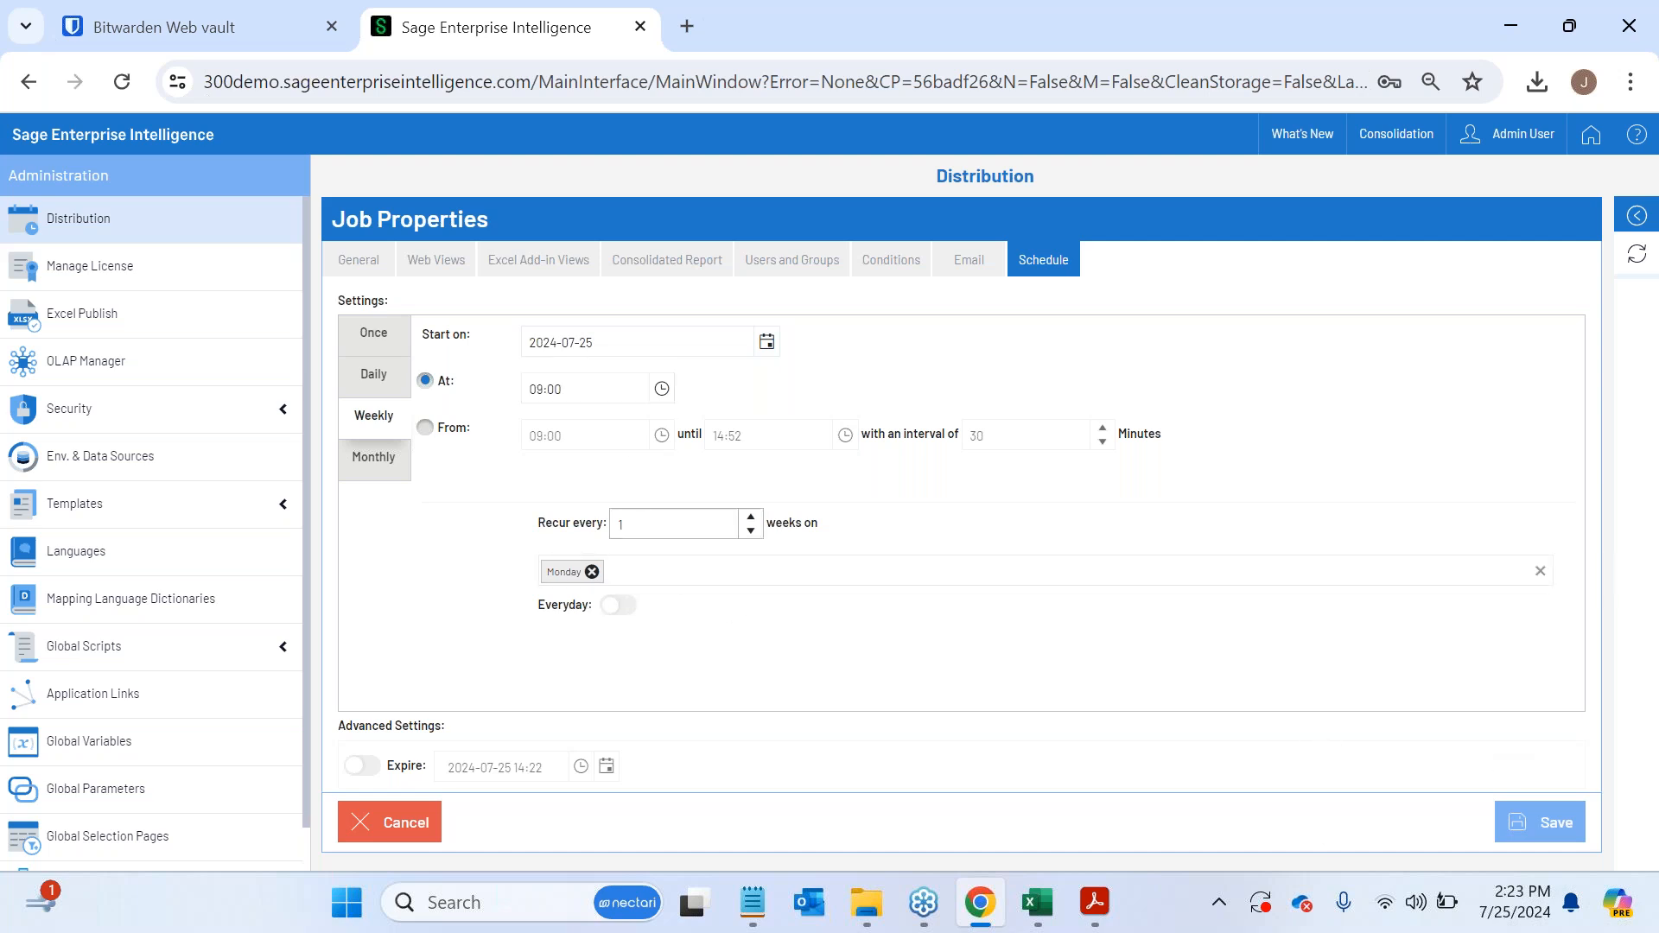
left_click(1095, 902)
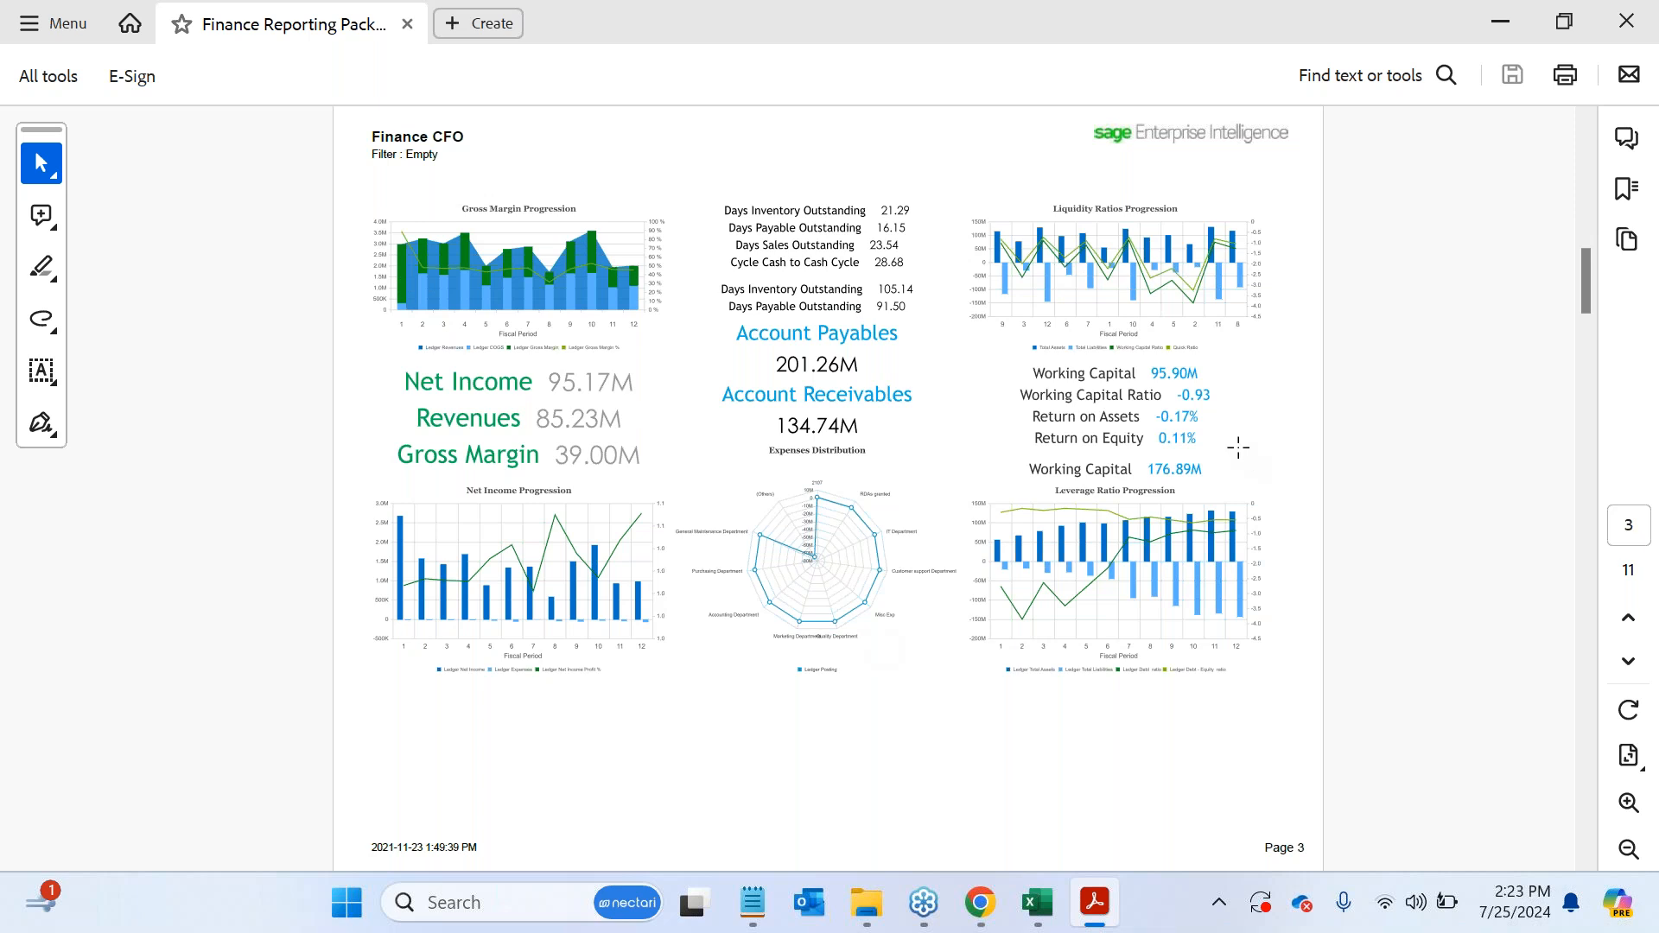
left_click_drag(1589, 283, 1577, 661)
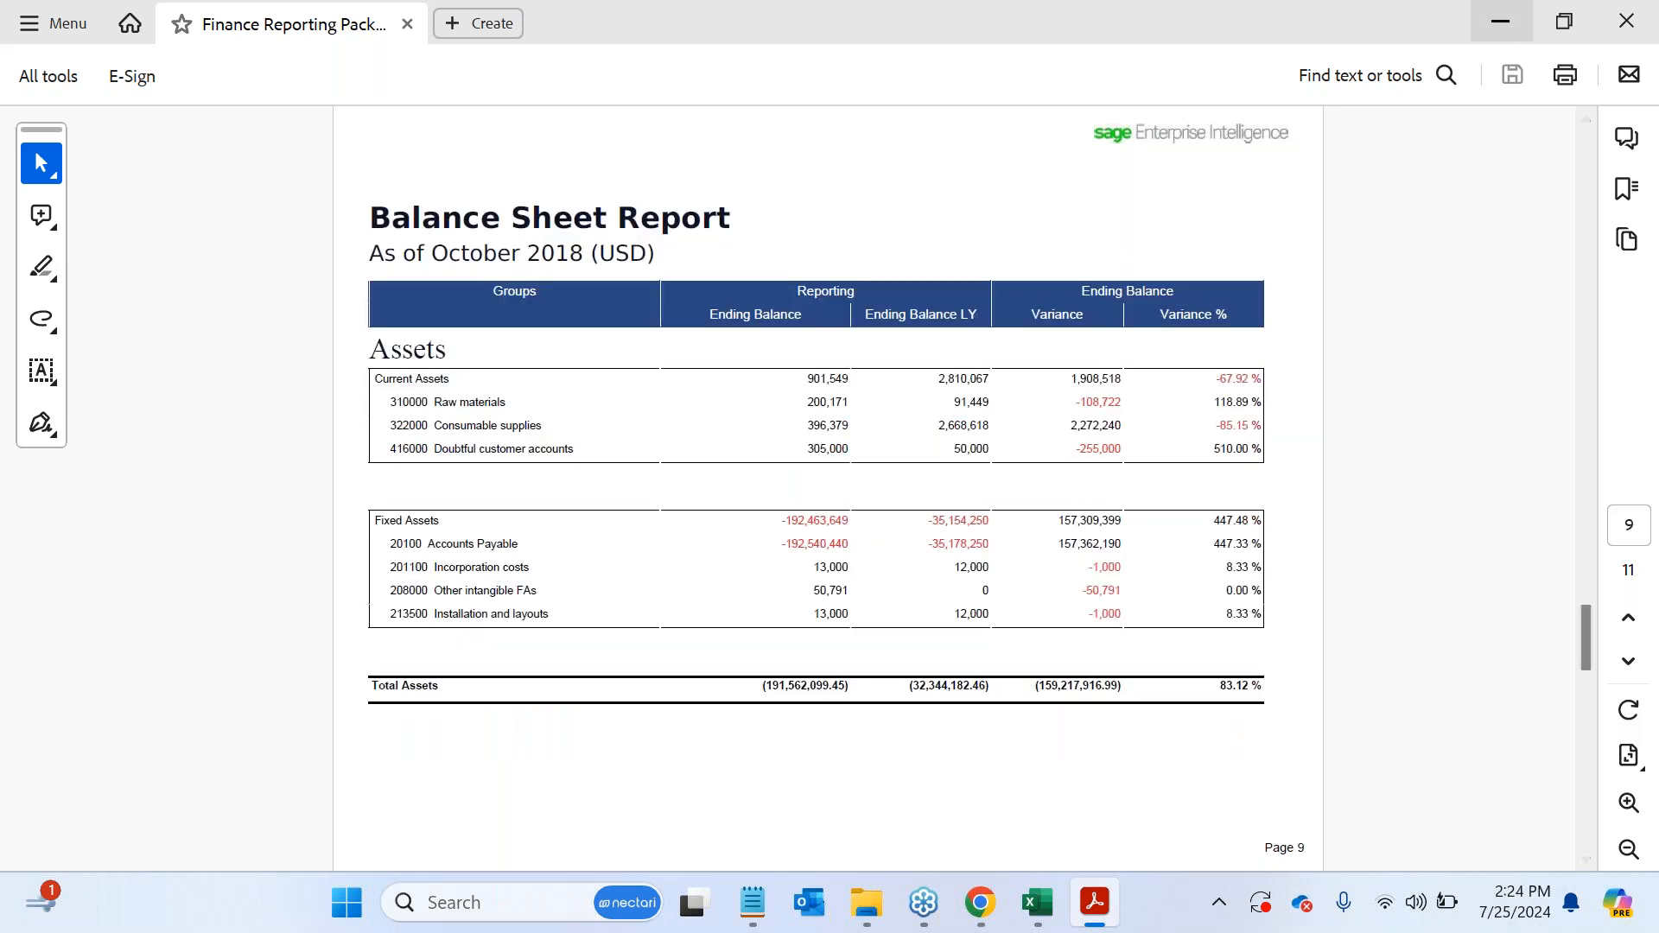
left_click(1501, 27)
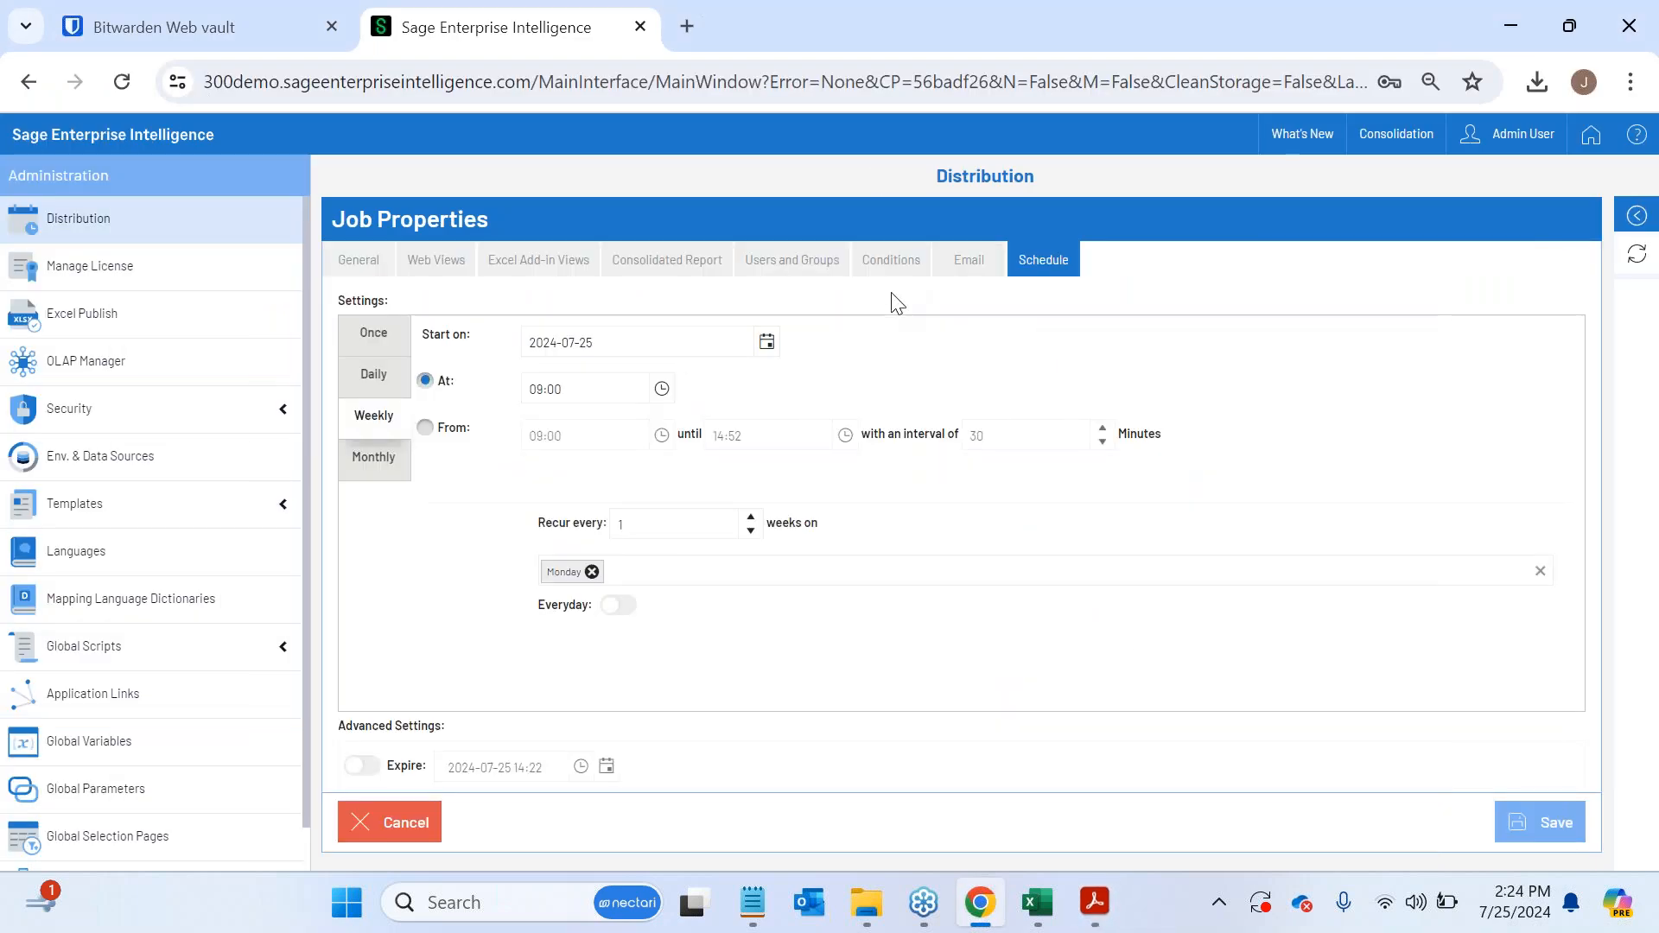
- Check the job's Conditions settings, and leave the Distribution administration to close the Balance Sheet Report view
left_click(902, 262)
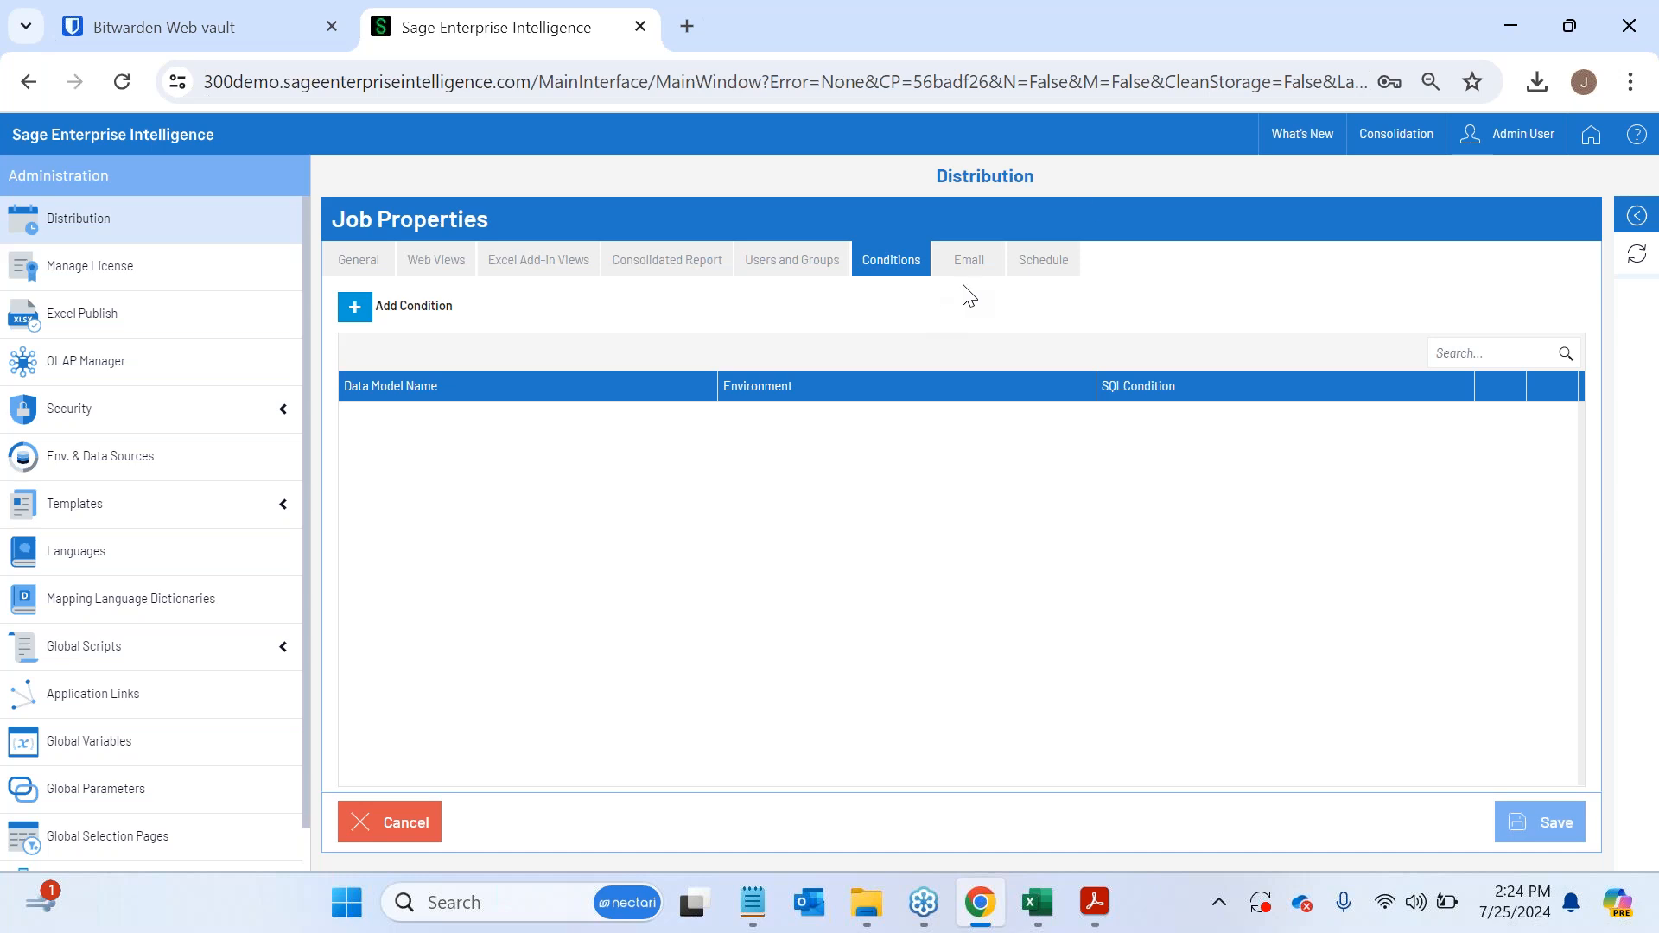
left_click(1578, 143)
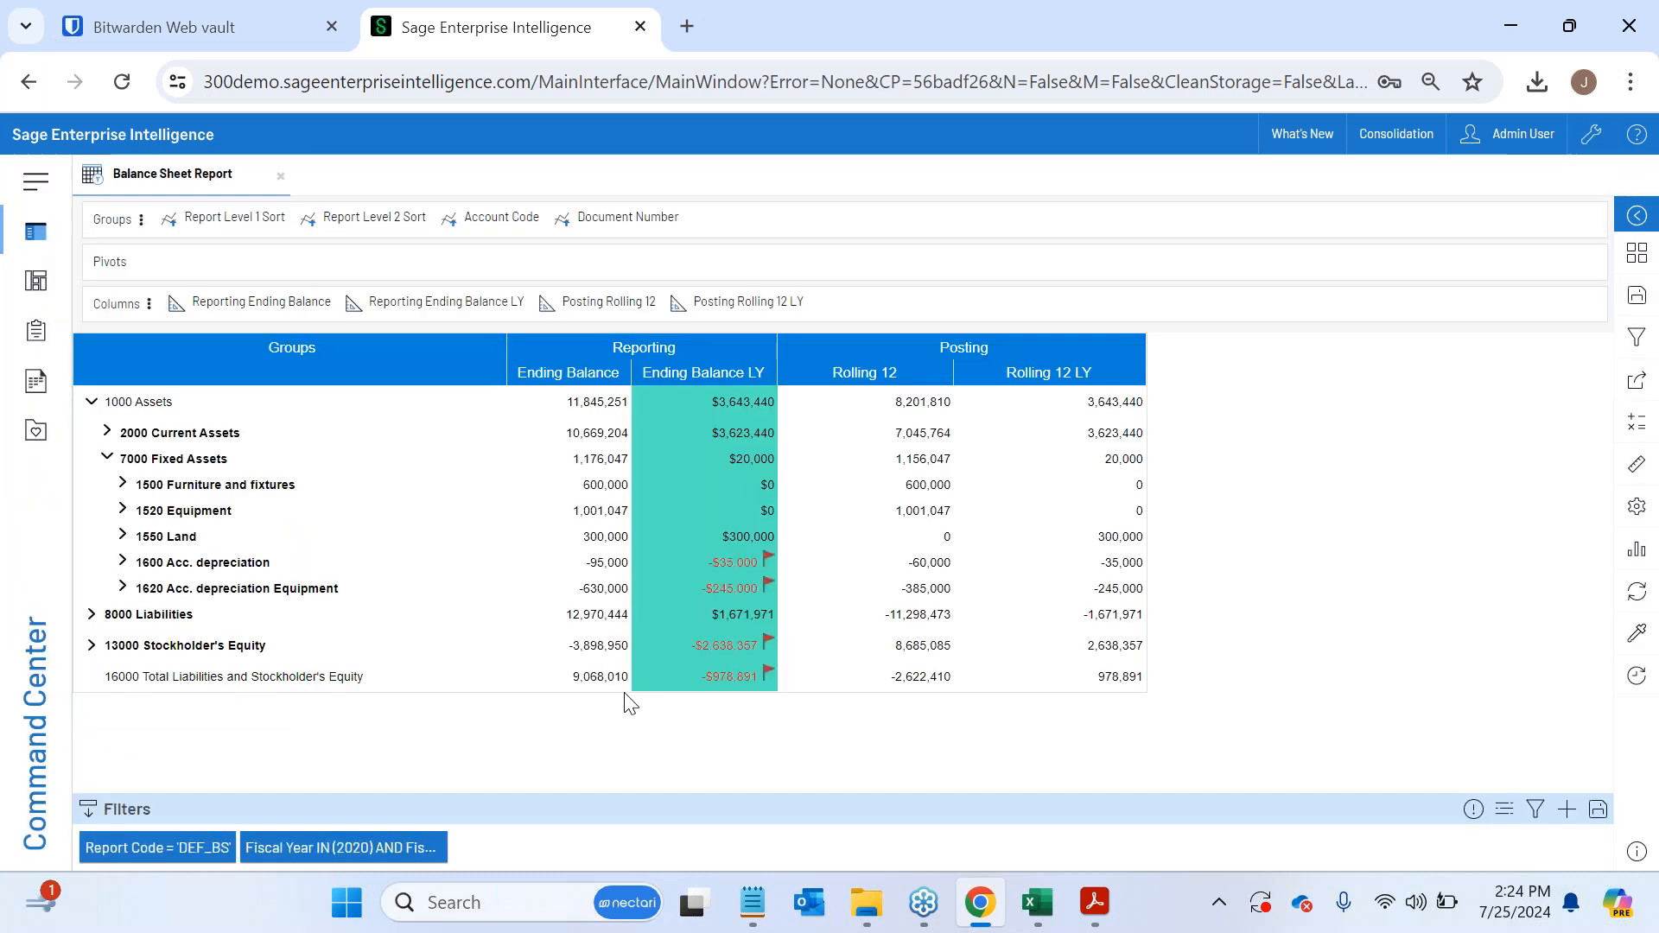
left_click(280, 176)
- Collapse the Universal Data Model folder and examine the data models under Sage 300, Service Manager and Auto Simply (Manufacturing)
left_click(113, 297)
left_click(103, 272)
left_click(94, 246)
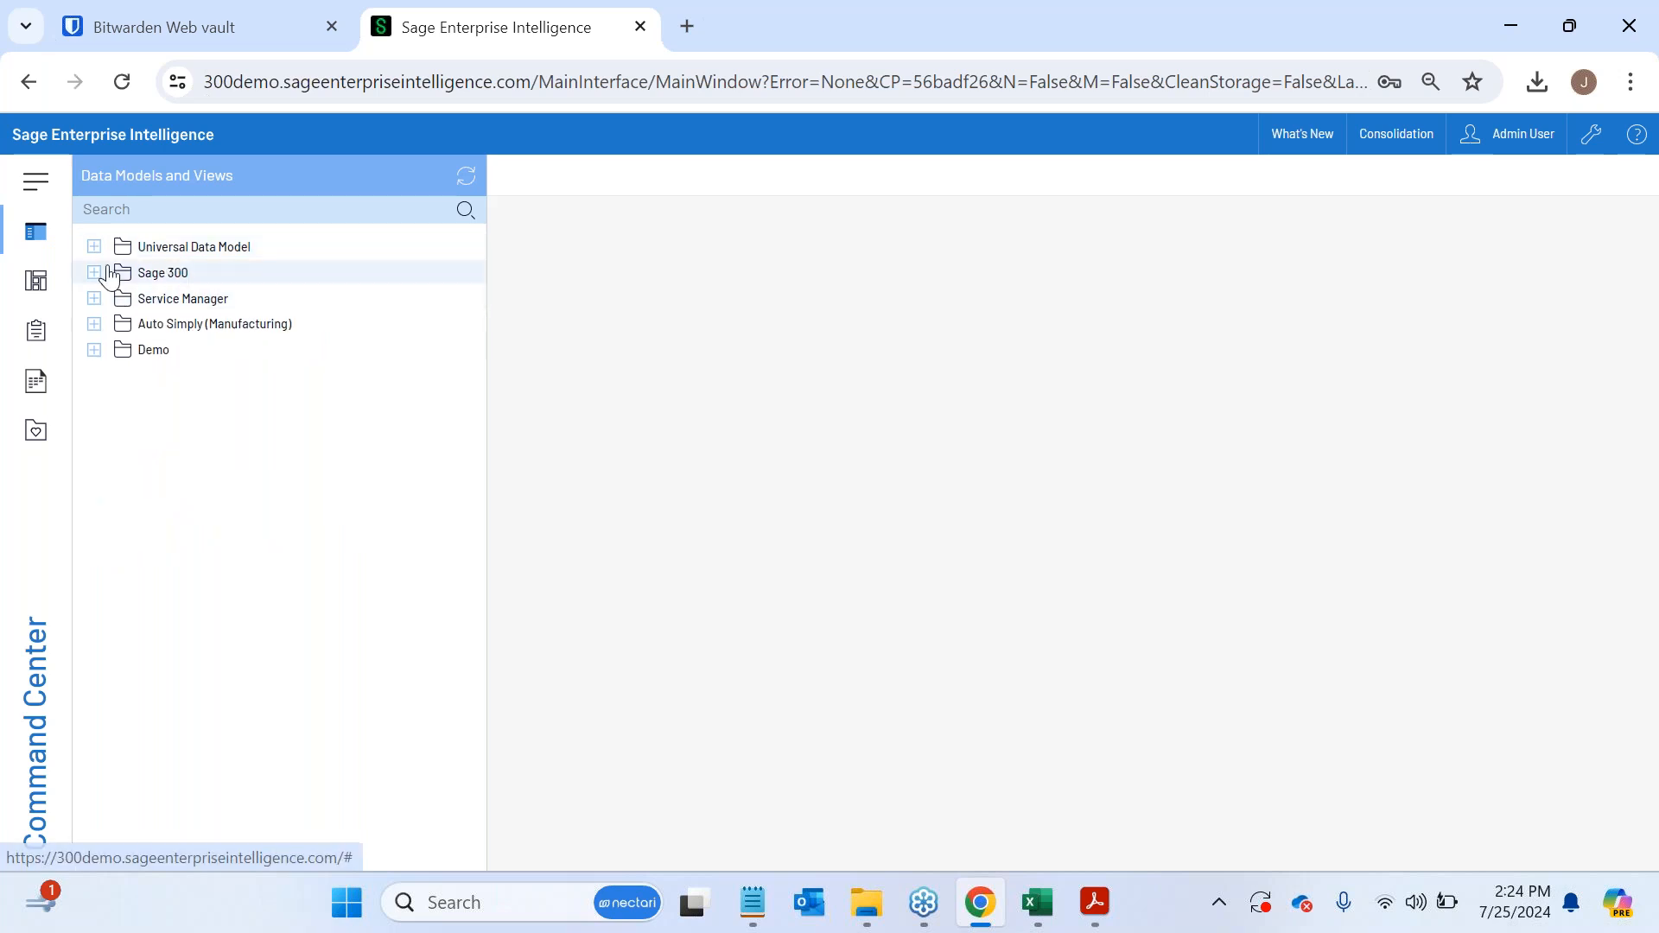
left_click(94, 273)
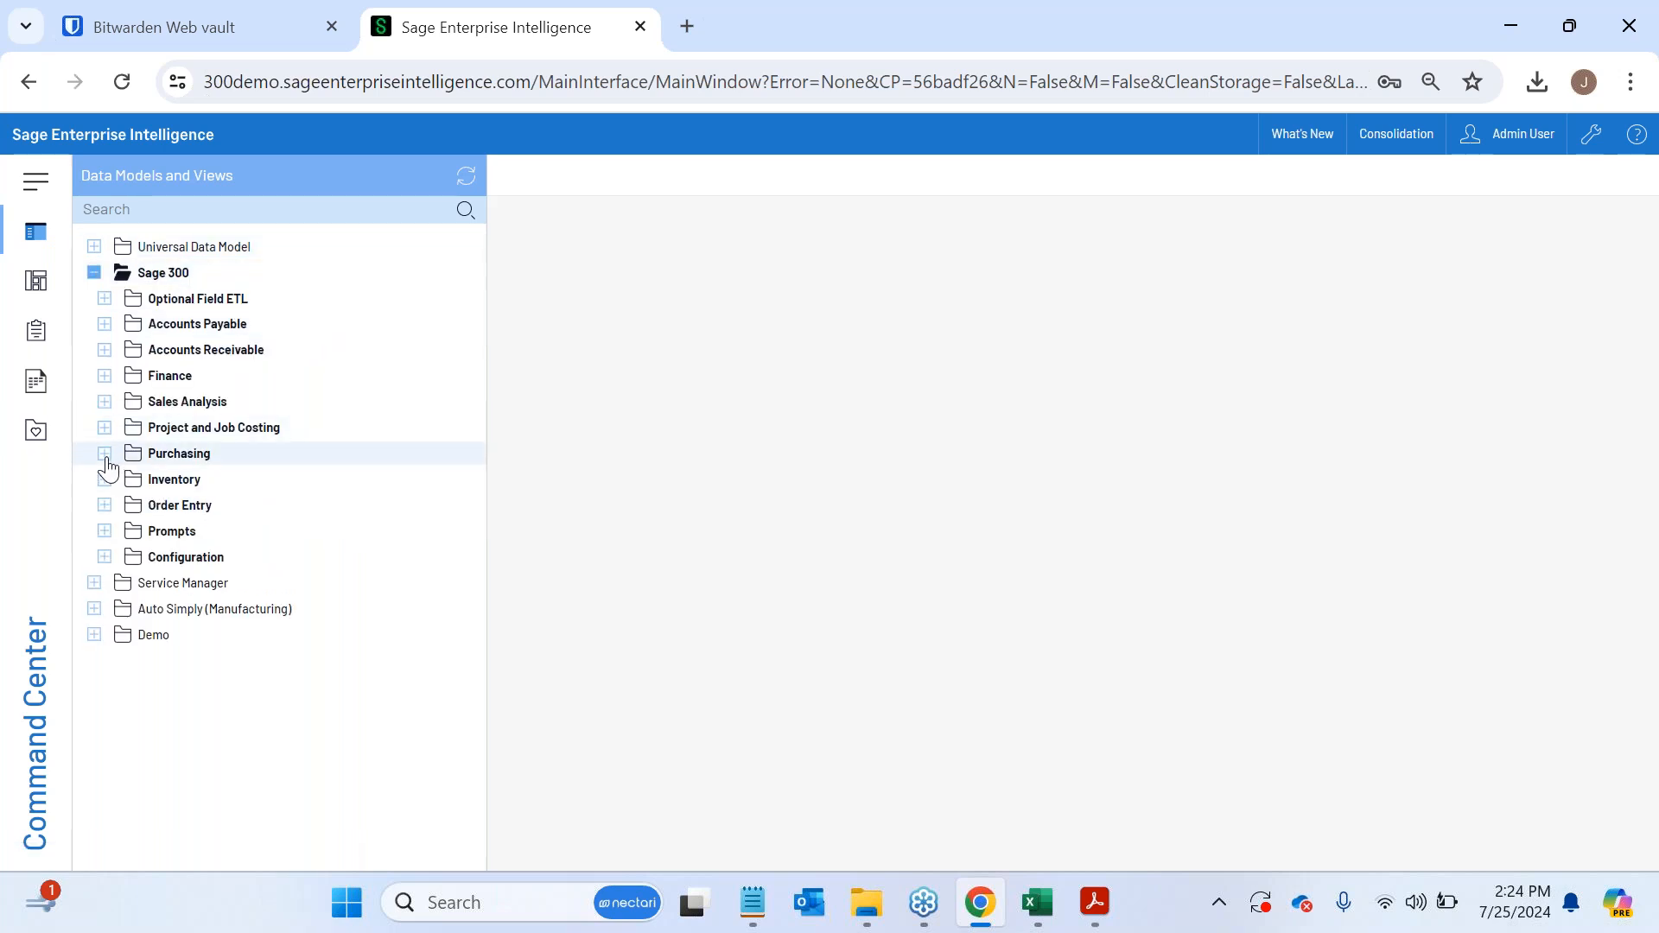
left_click(104, 506)
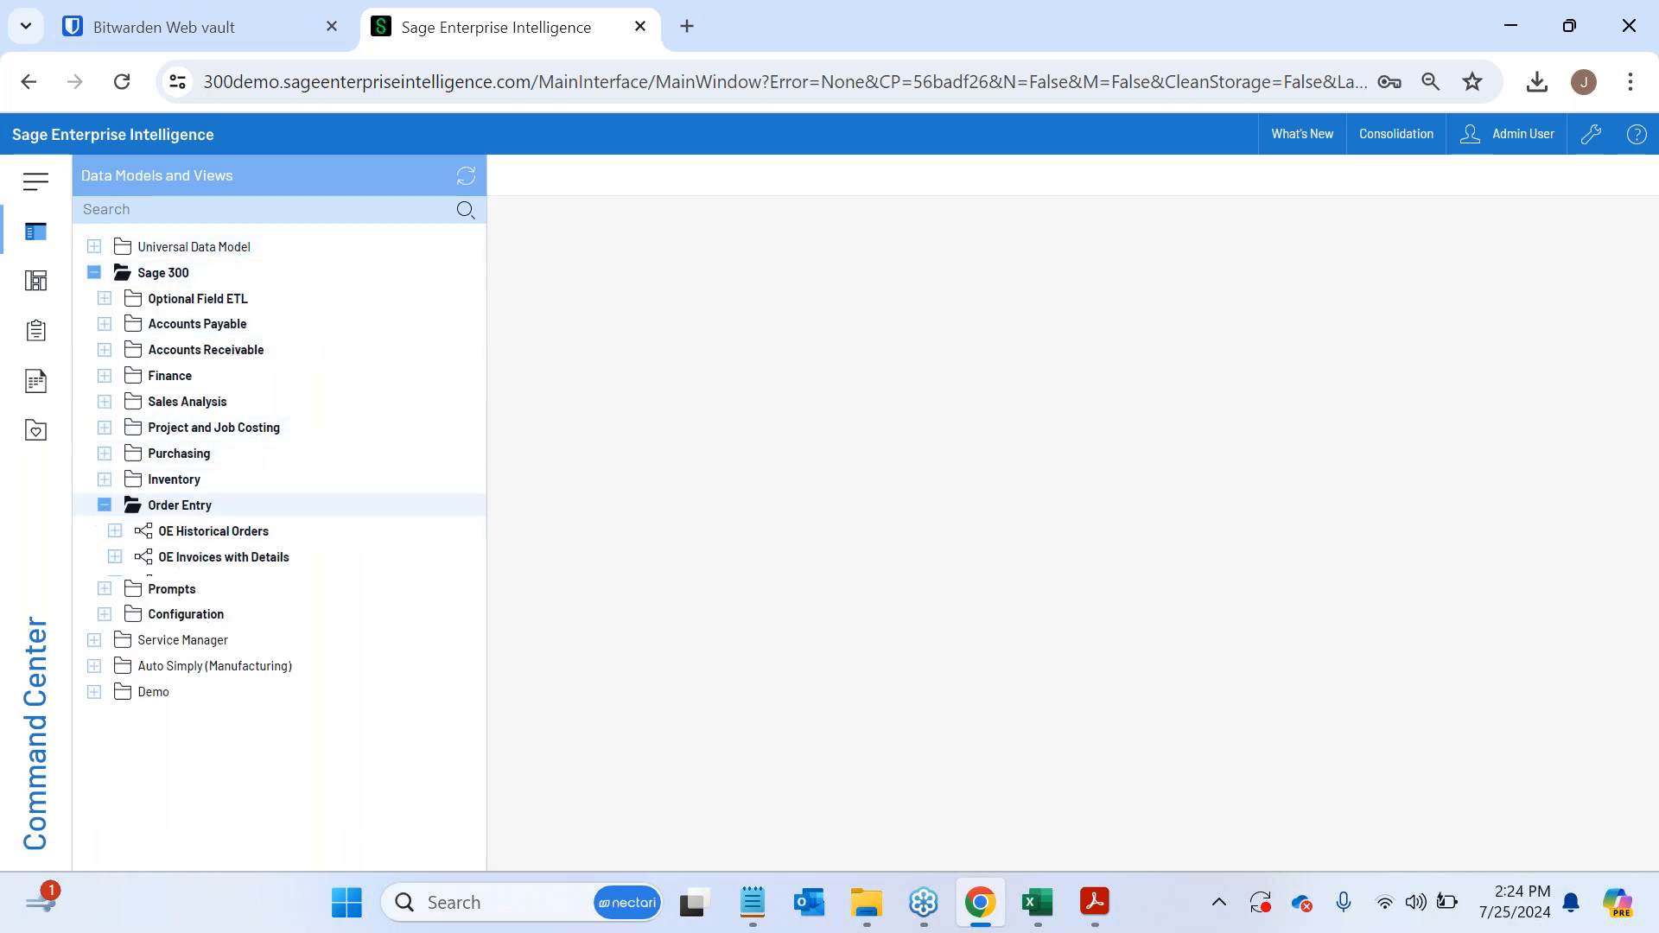
left_click(104, 506)
left_click(95, 605)
left_click(94, 587)
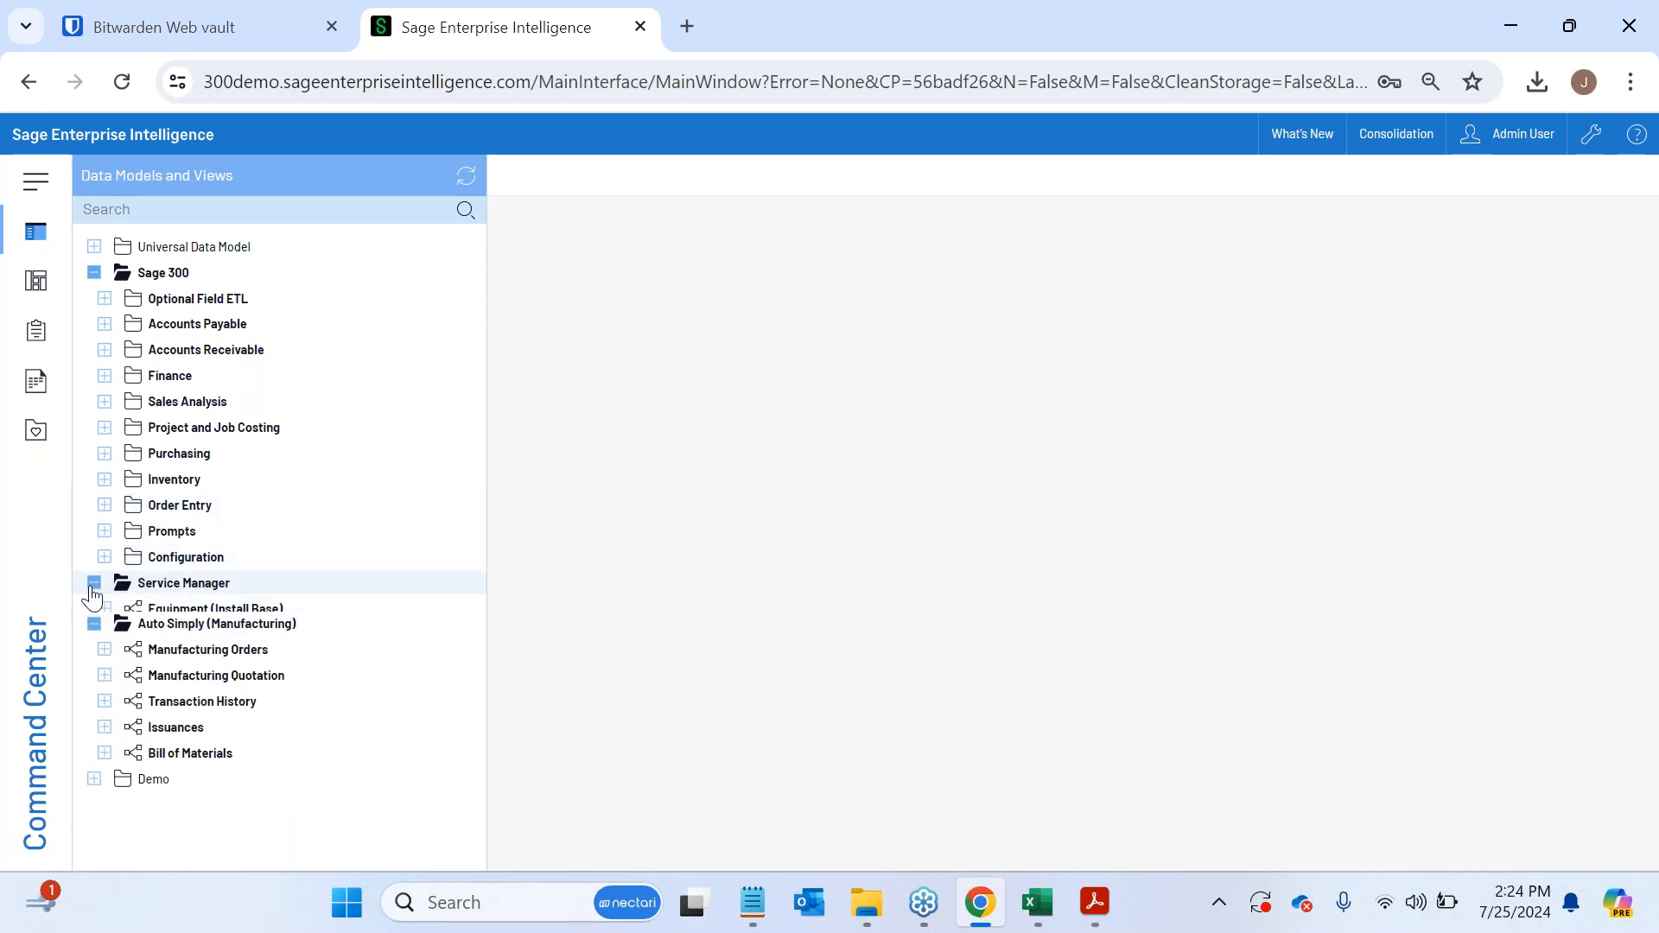
scroll(251, 623, "down", 1)
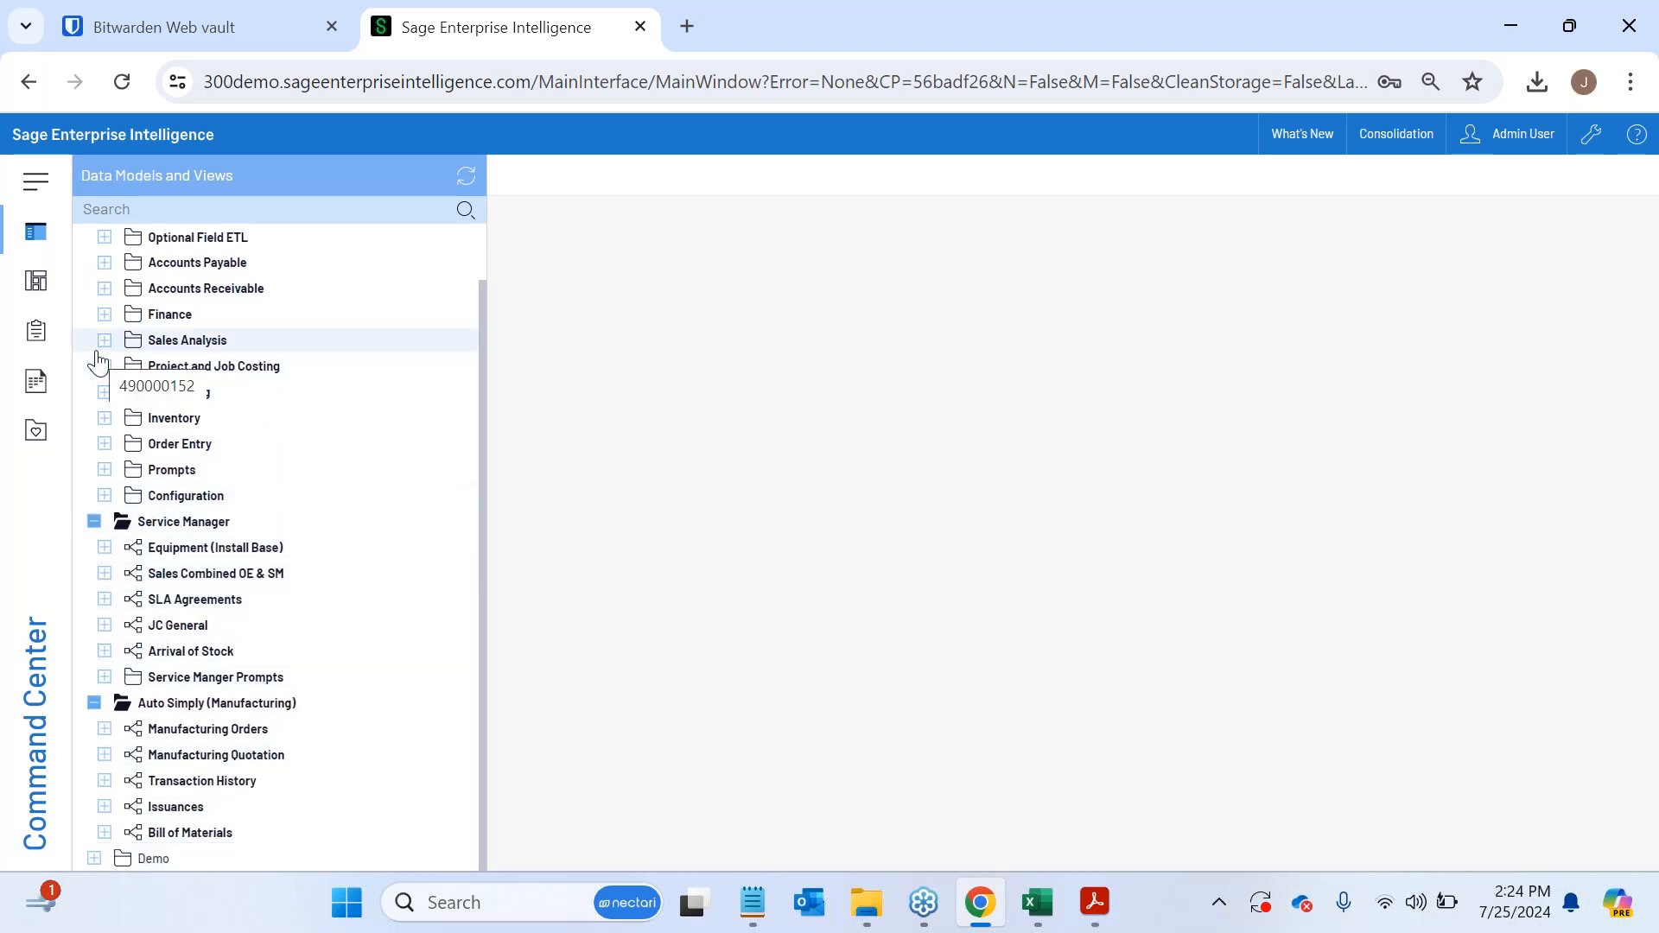
- Browse the dashboards in both Sage 300 folders, expanding Finance, Projects, Purchasing and Sales
left_click(41, 286)
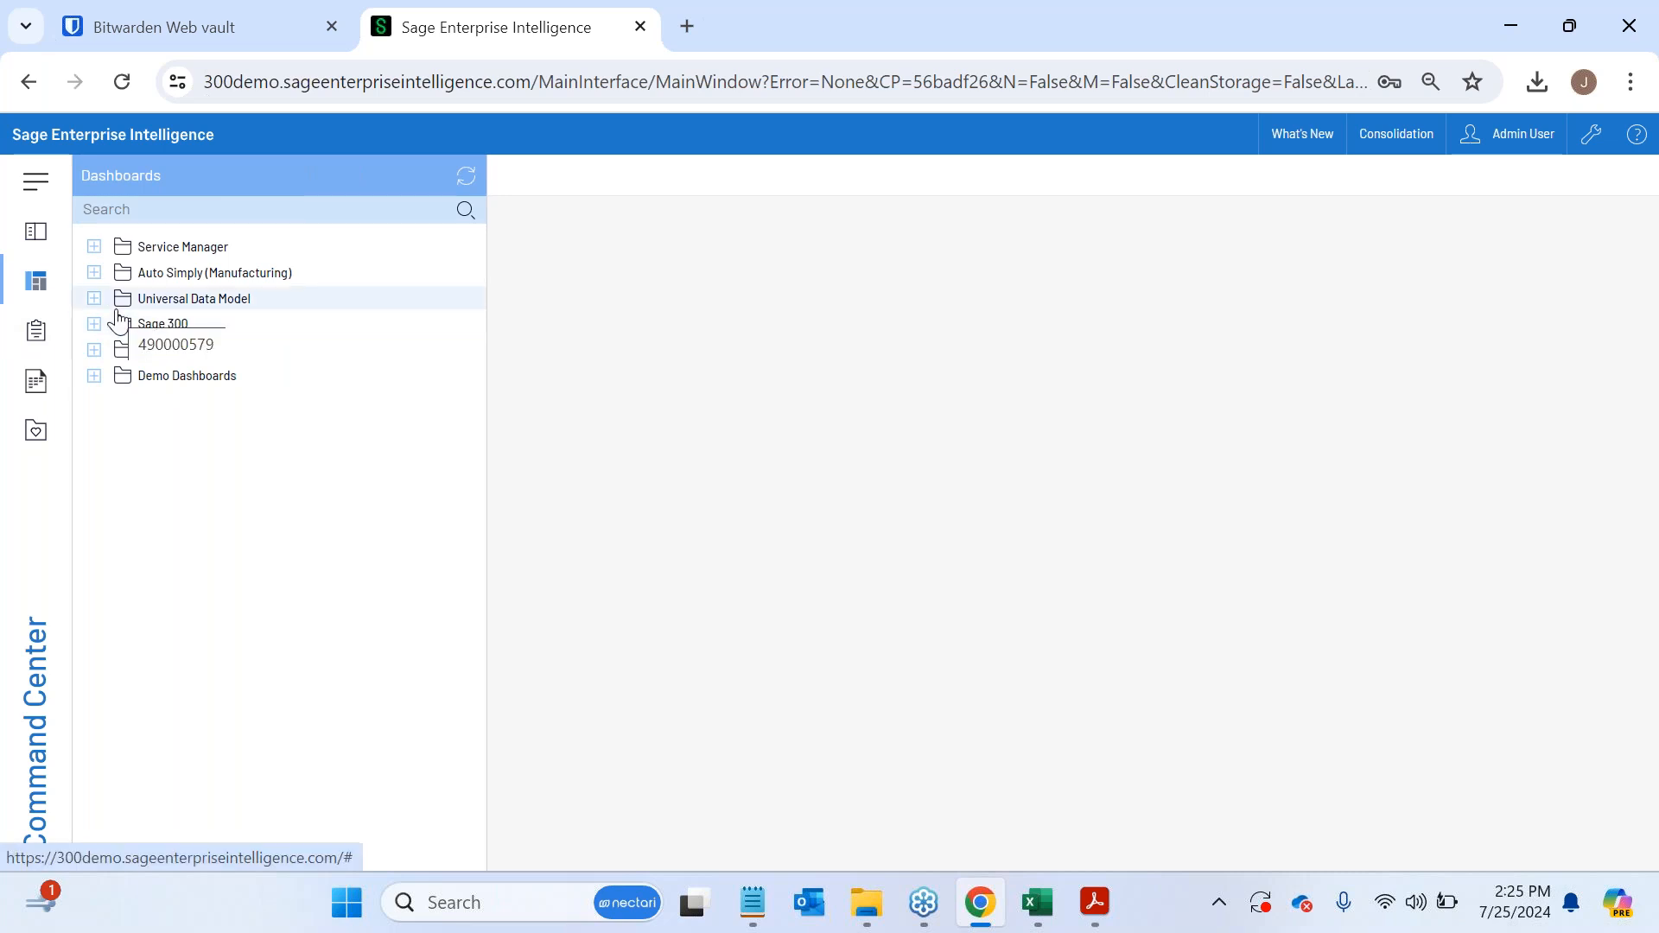
left_click(94, 325)
left_click(104, 349)
left_click(94, 428)
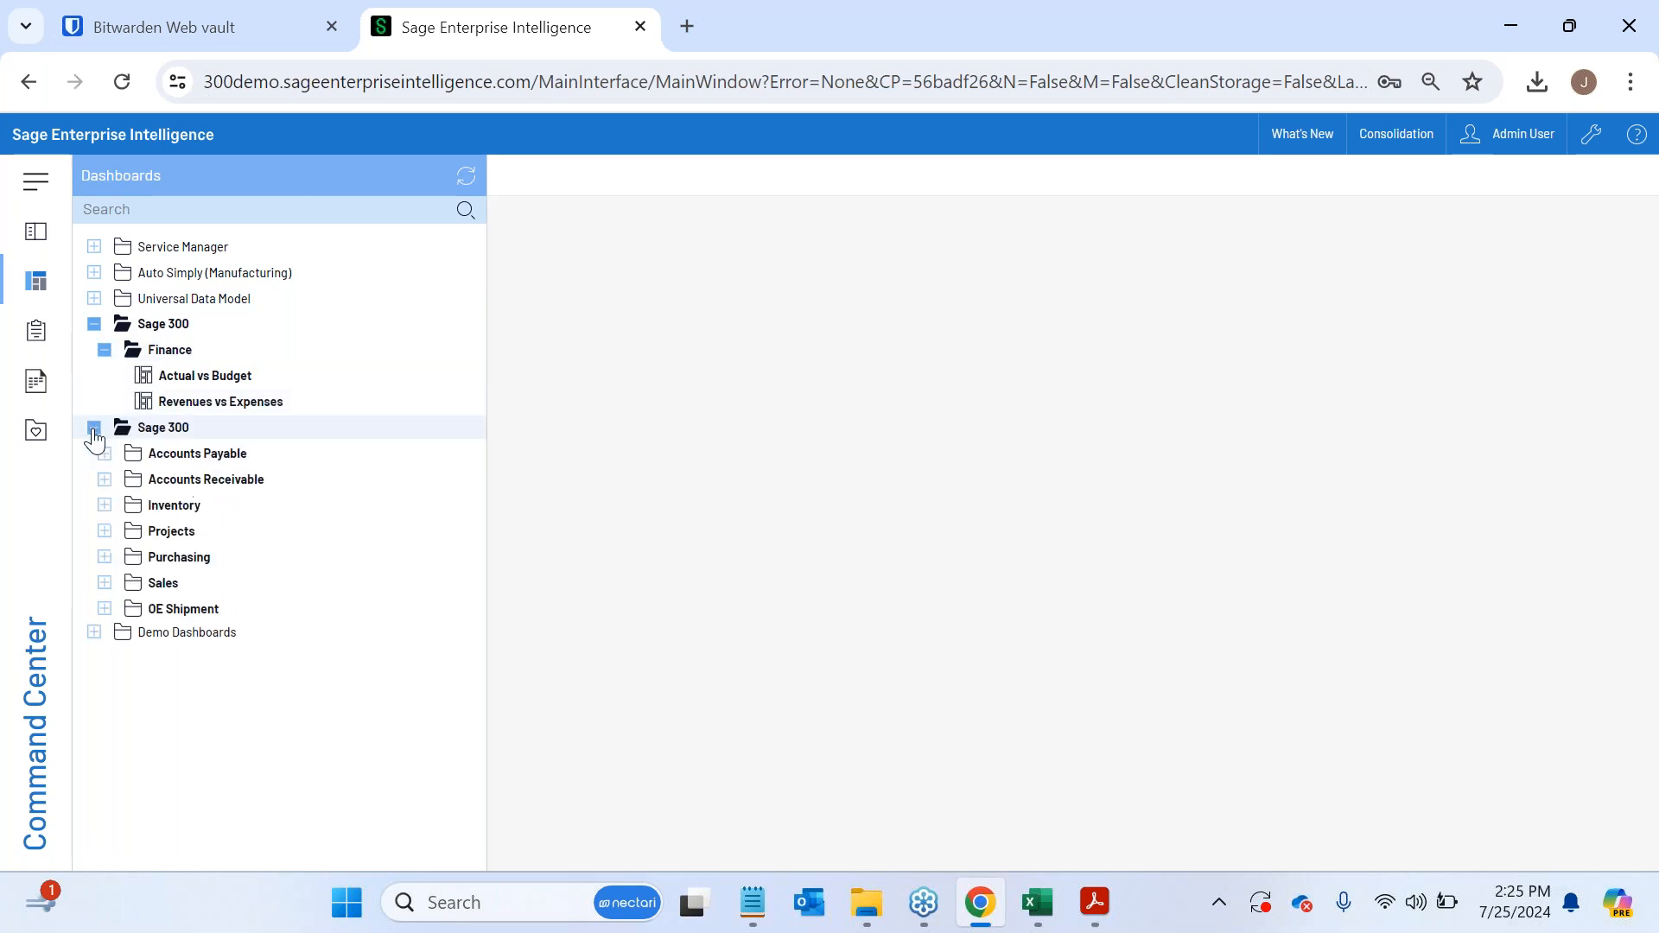
left_click(104, 531)
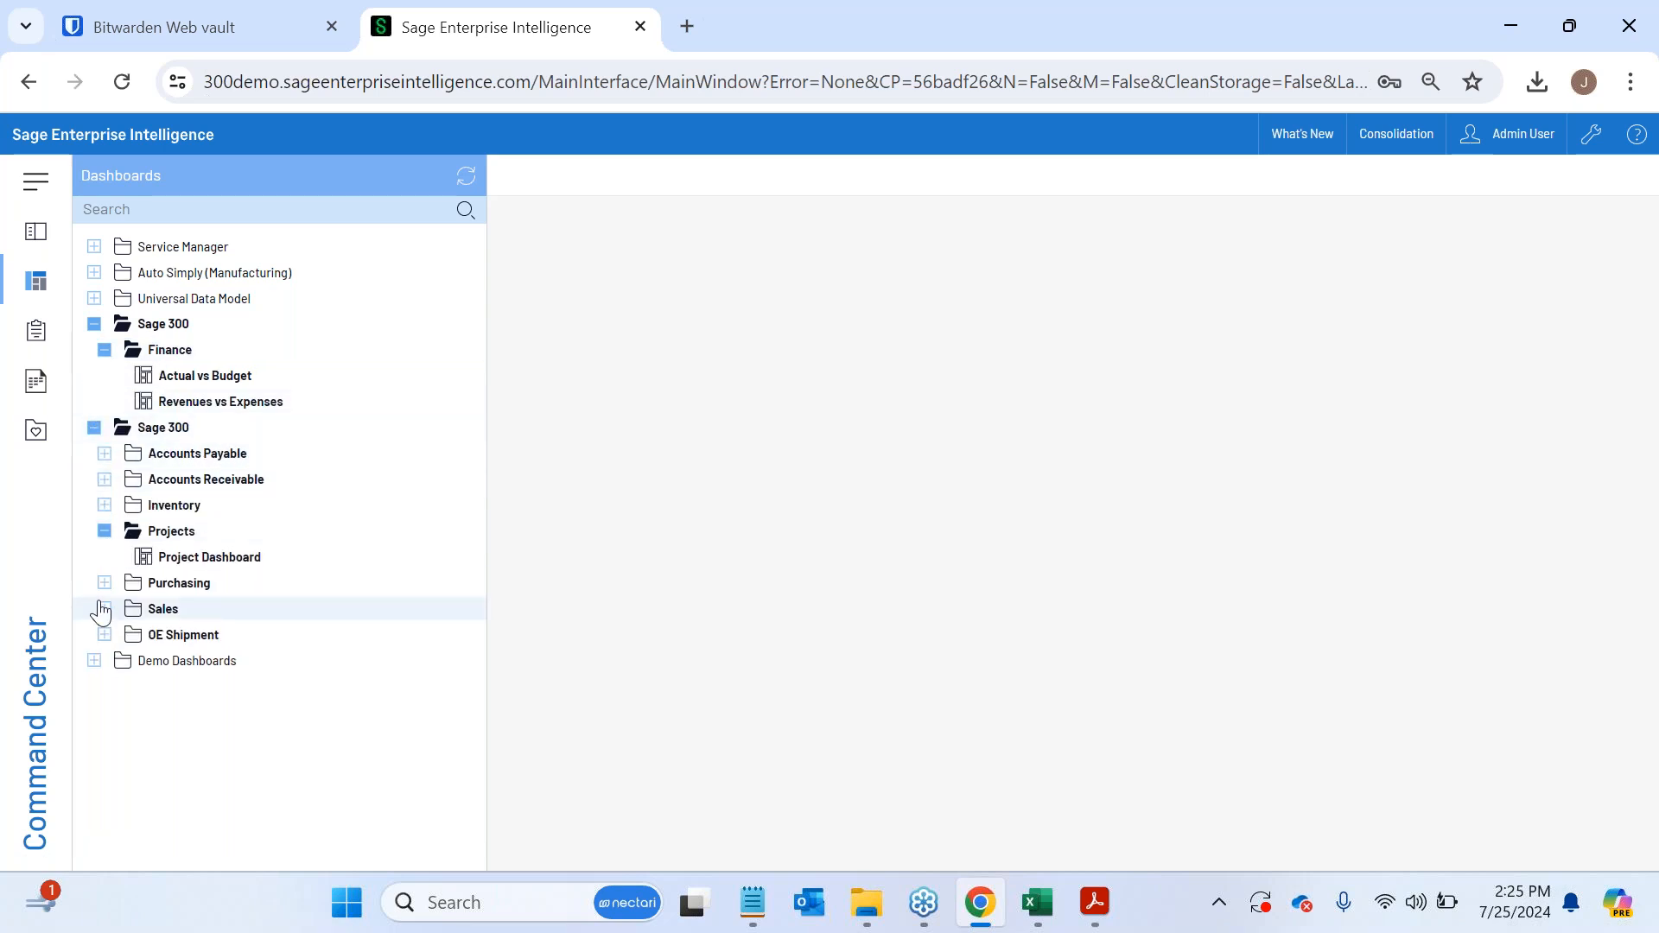
left_click(104, 583)
left_click(104, 634)
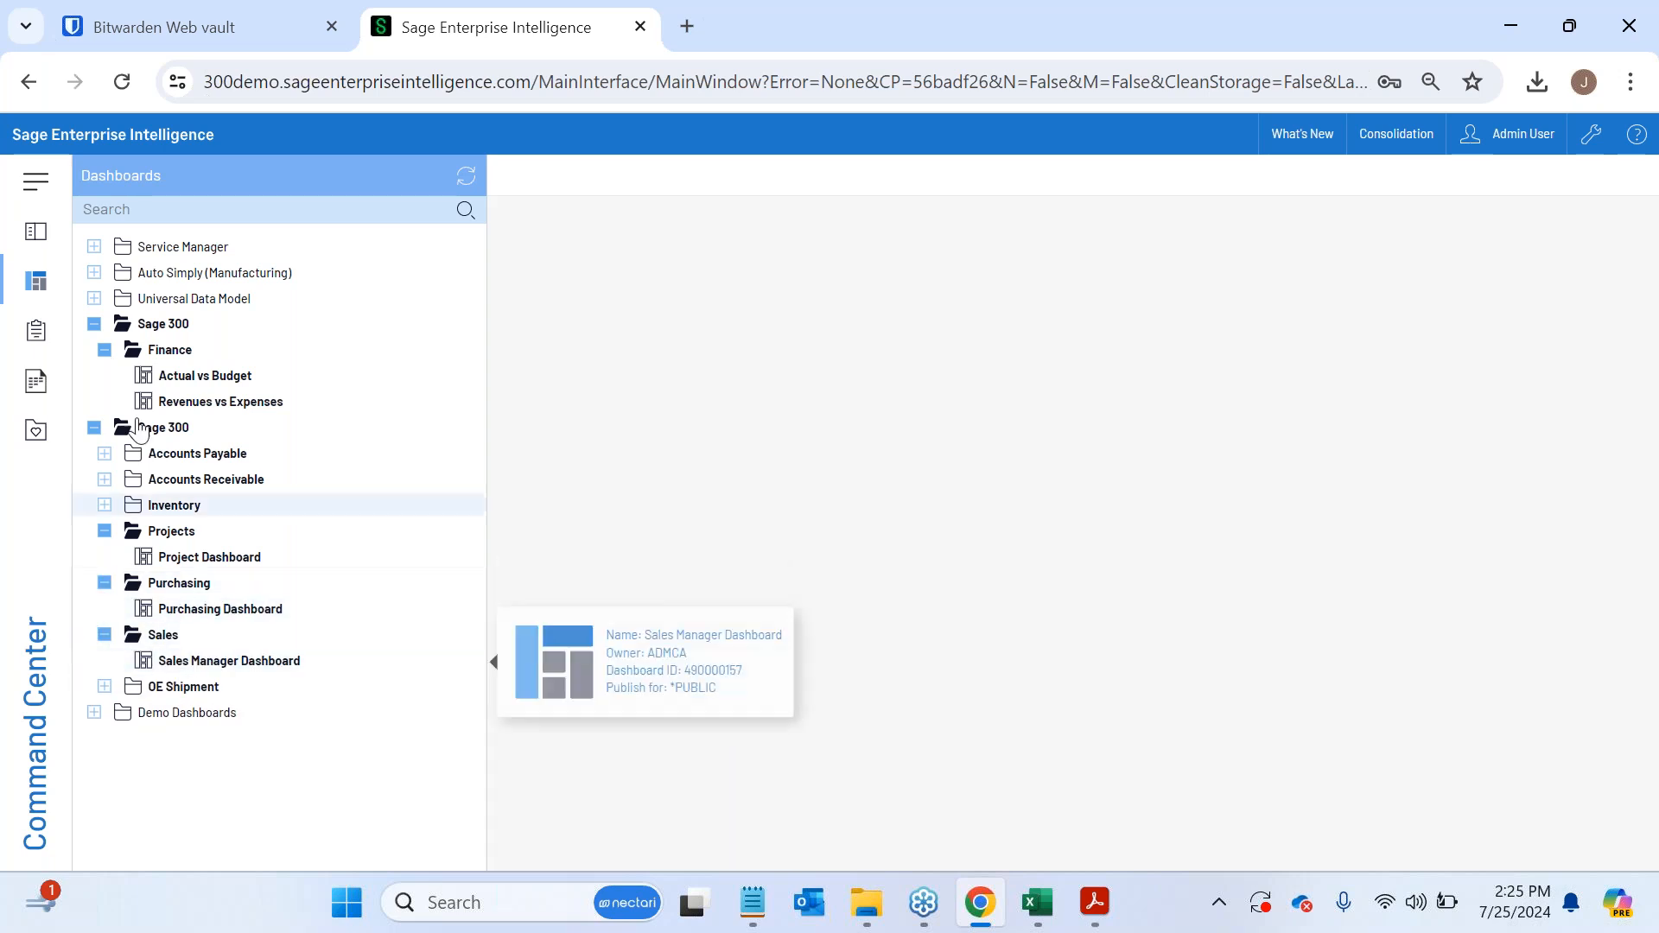
- Open the Financial Performance dashboard from the Universal Data Model's Finance folder, and hide the dashboard list
left_click(95, 299)
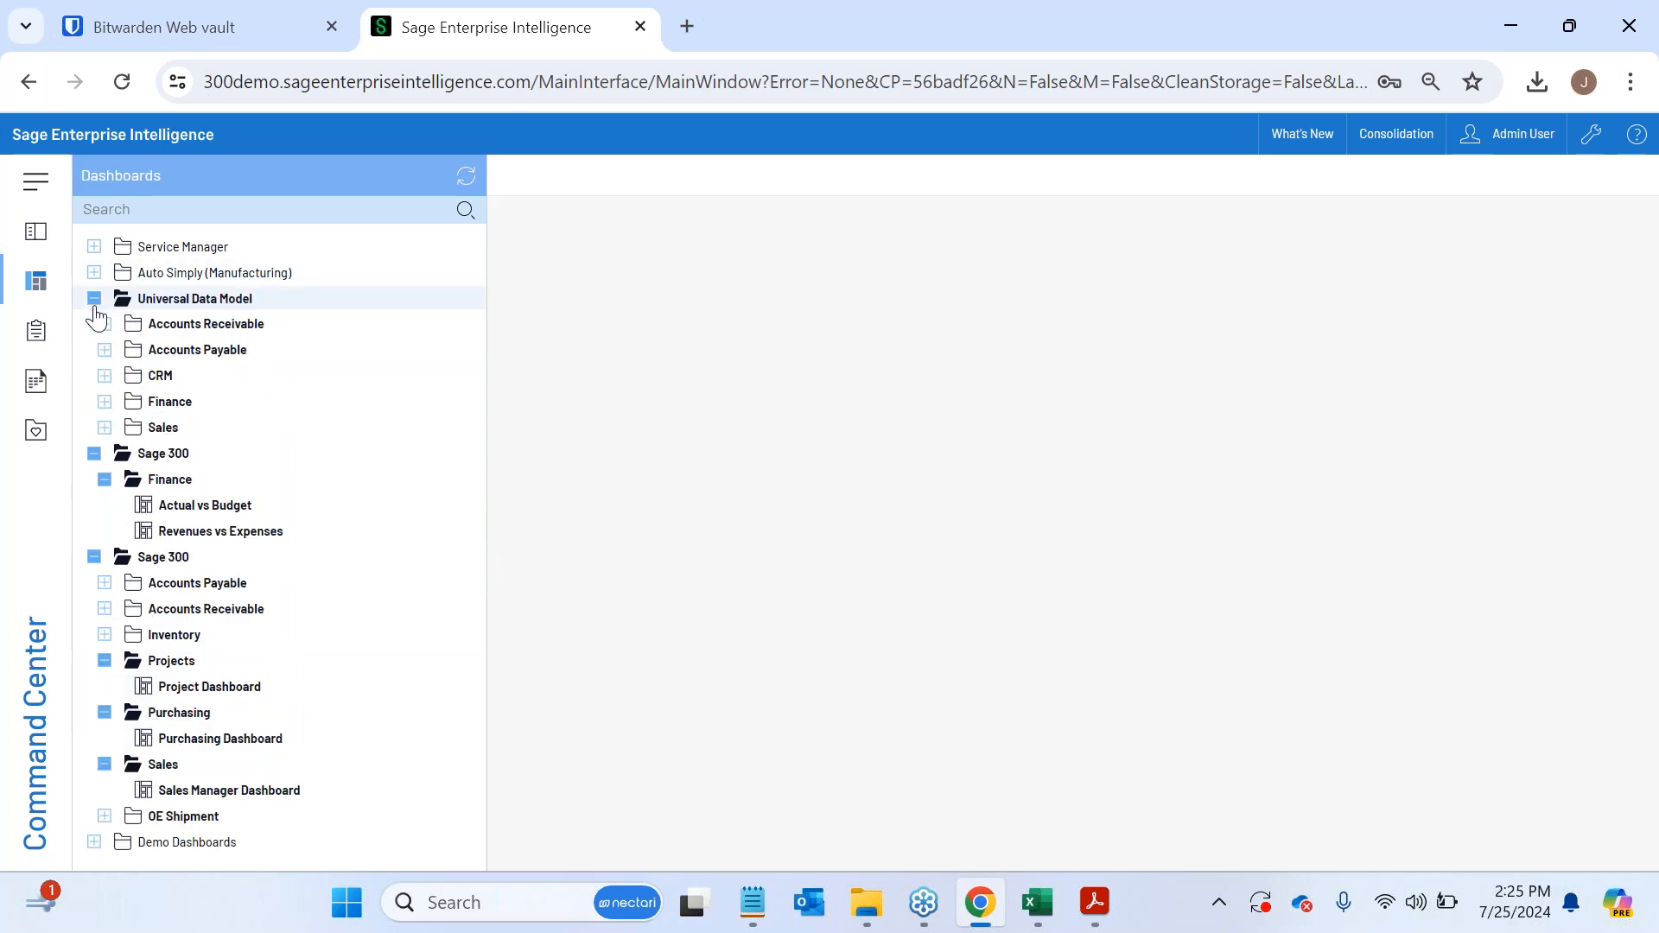
left_click(105, 401)
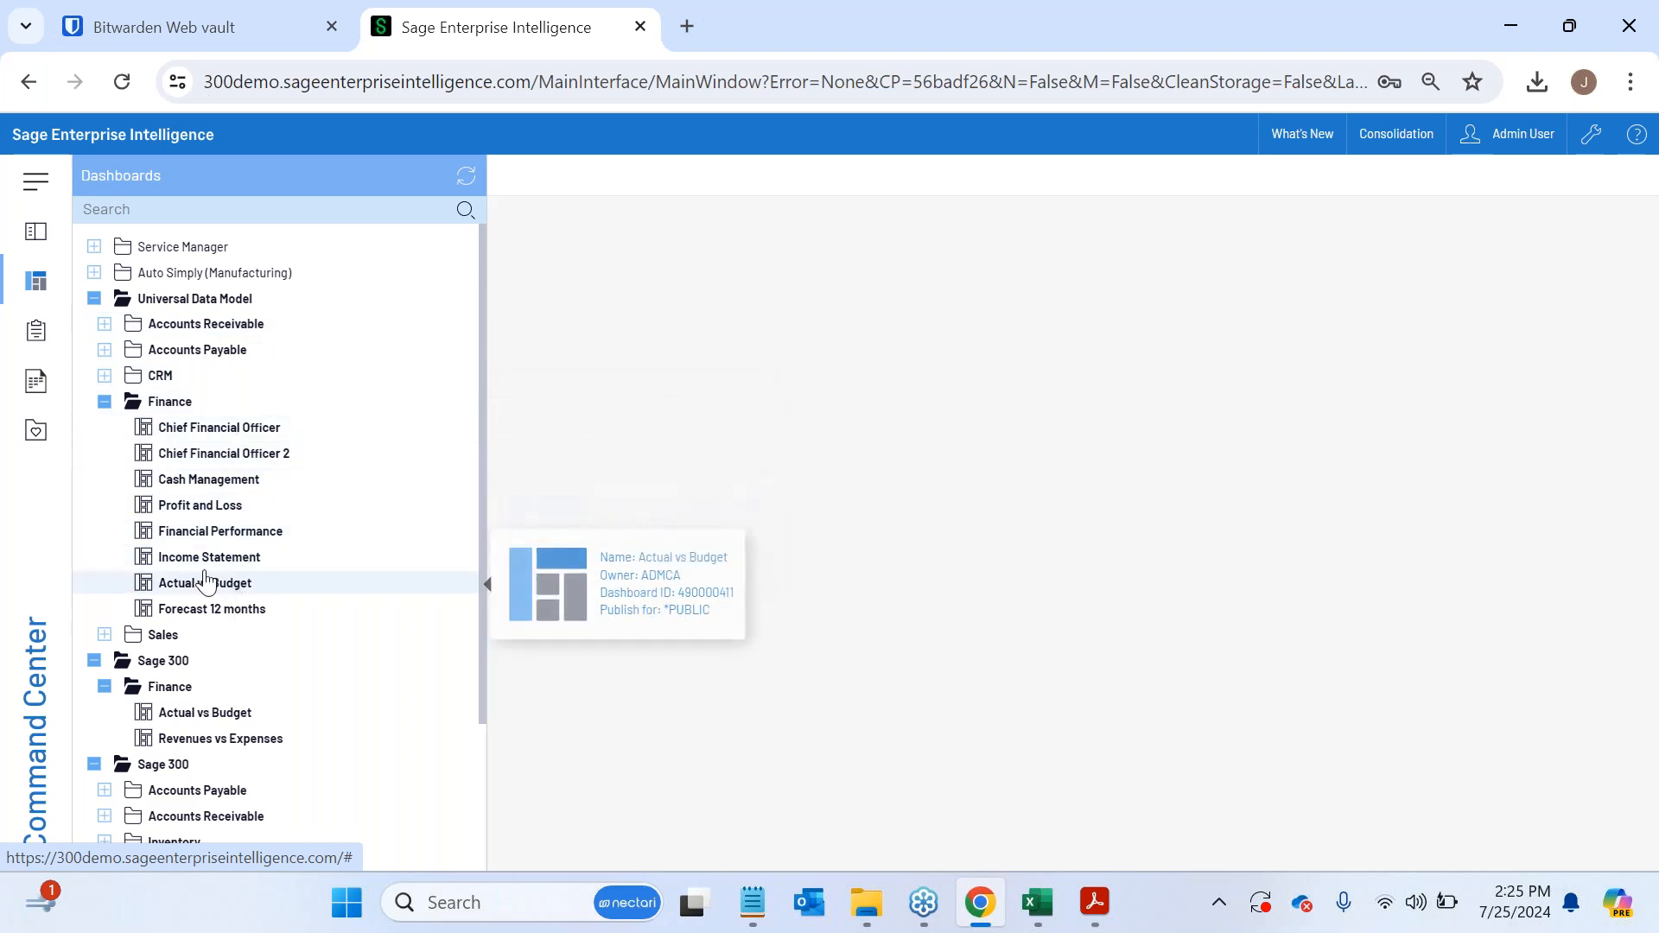
left_click(221, 535)
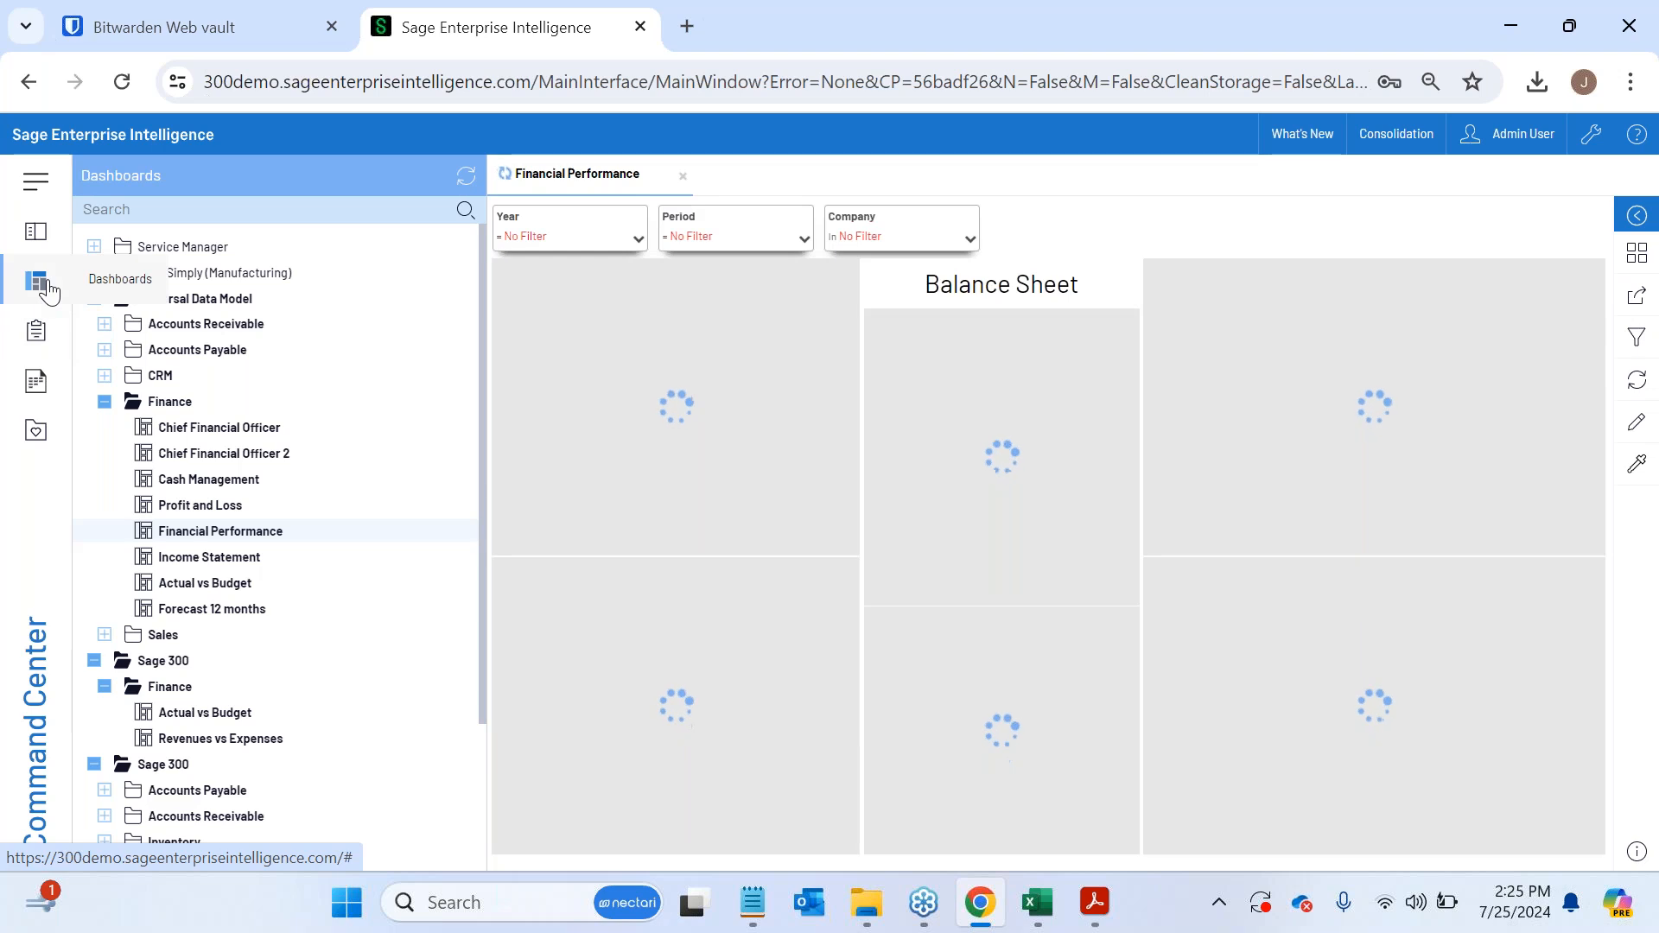
left_click(45, 283)
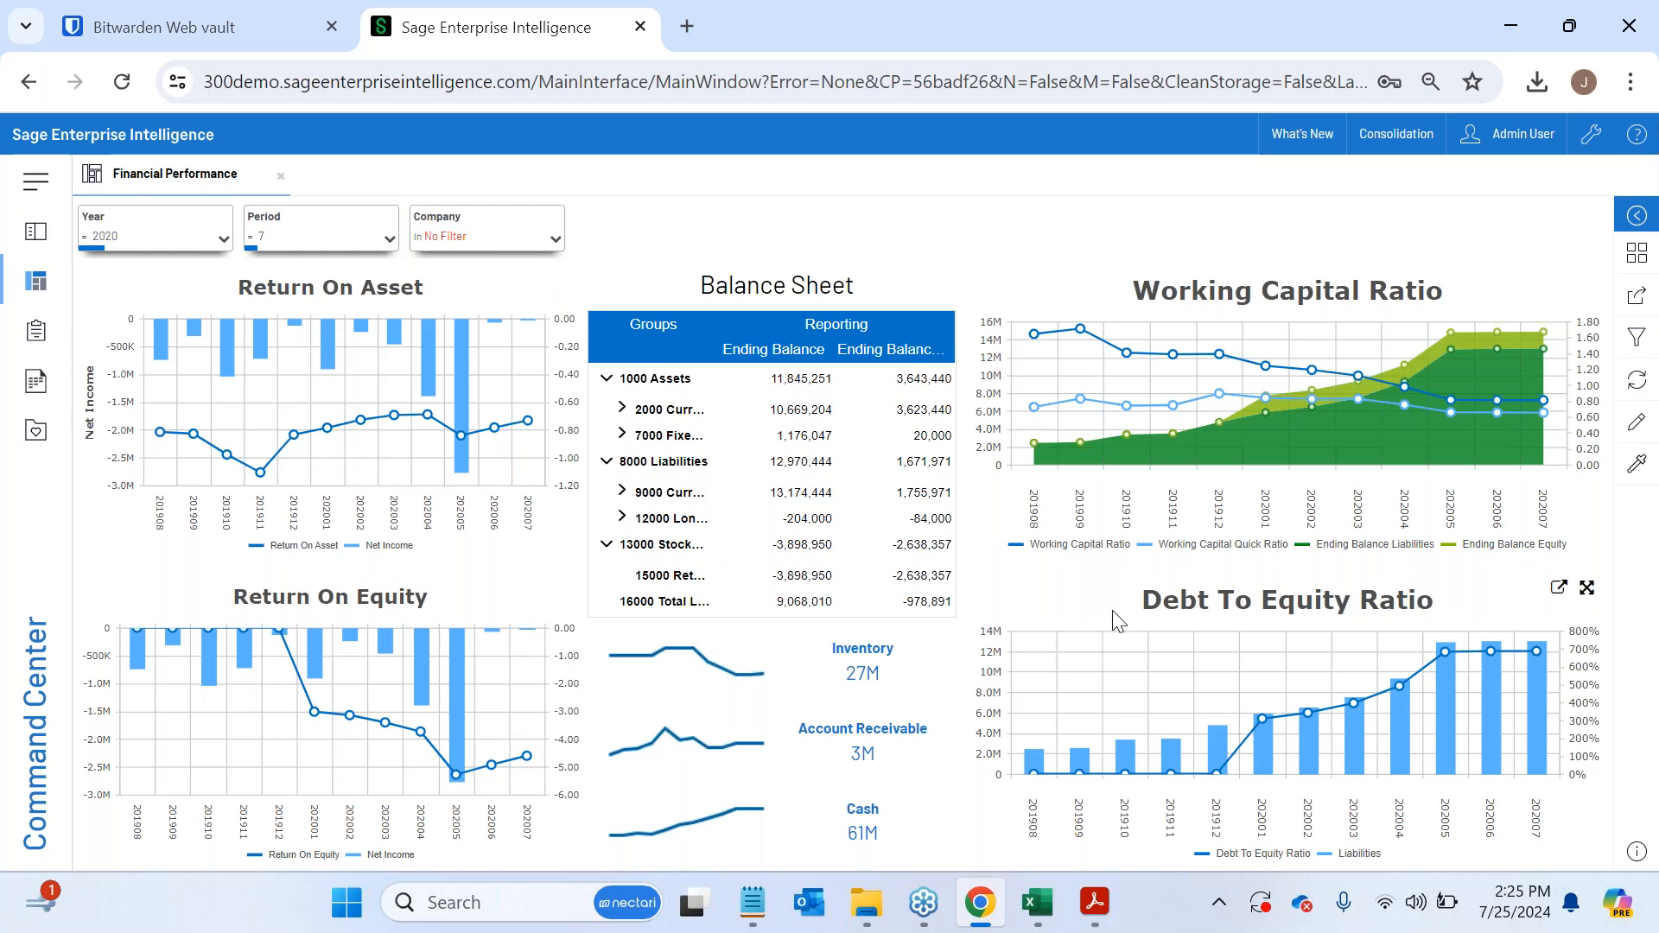
left_click(49, 307)
left_click(49, 306)
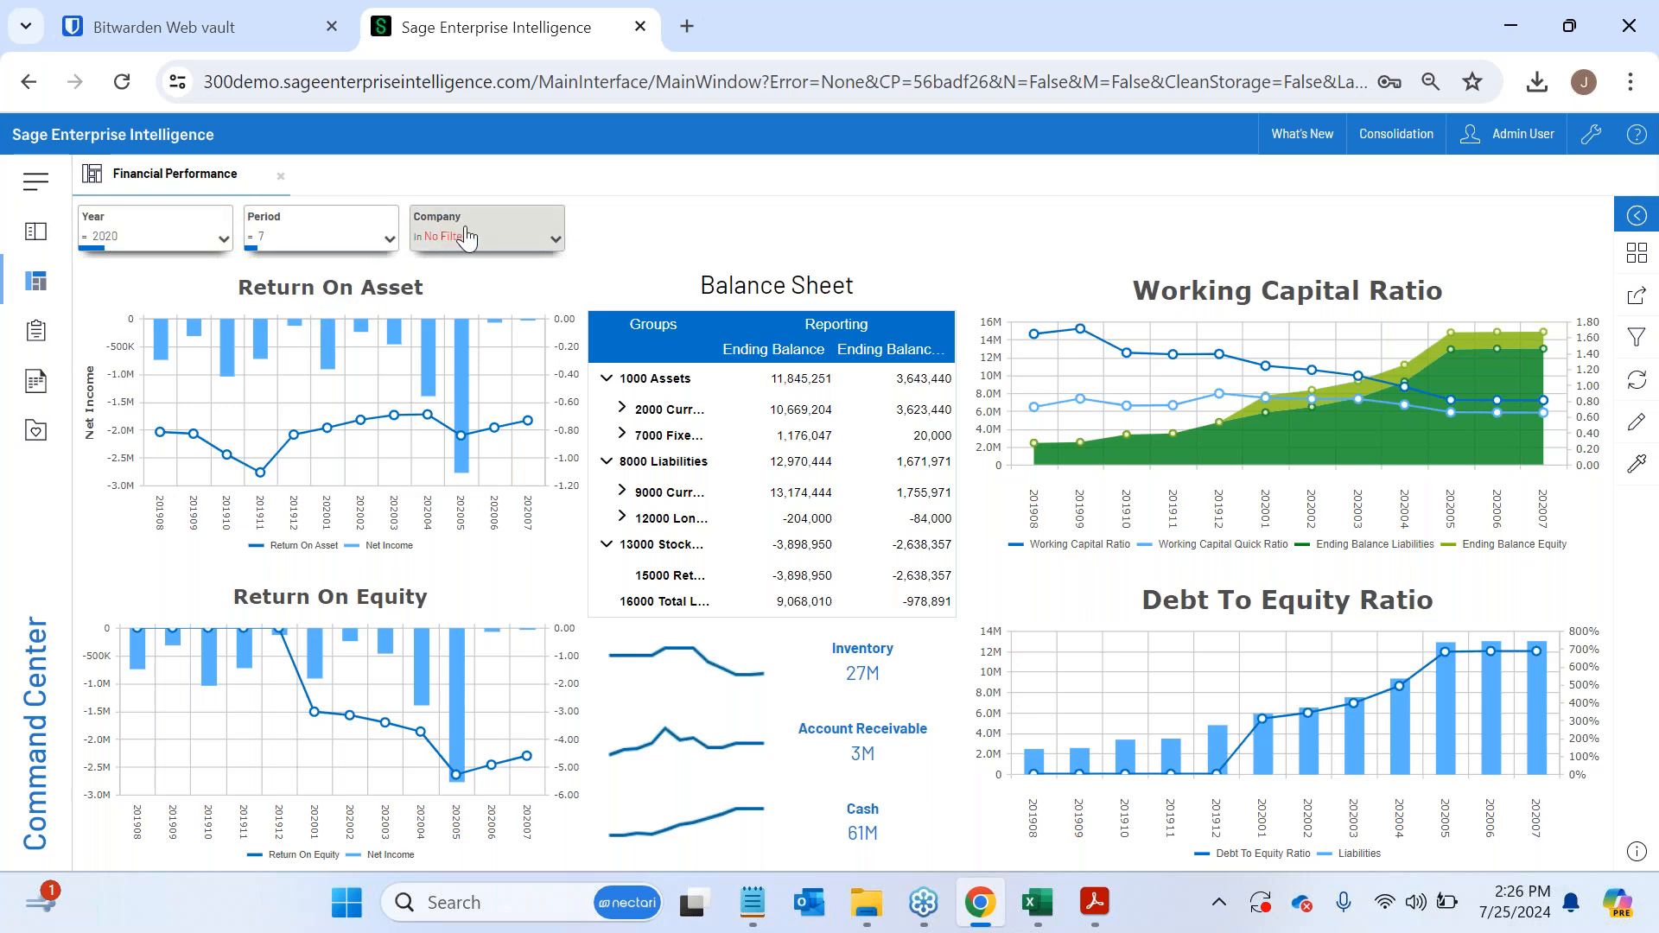
- Filter the Financial Performance dashboard to fiscal period 4
left_click(345, 236)
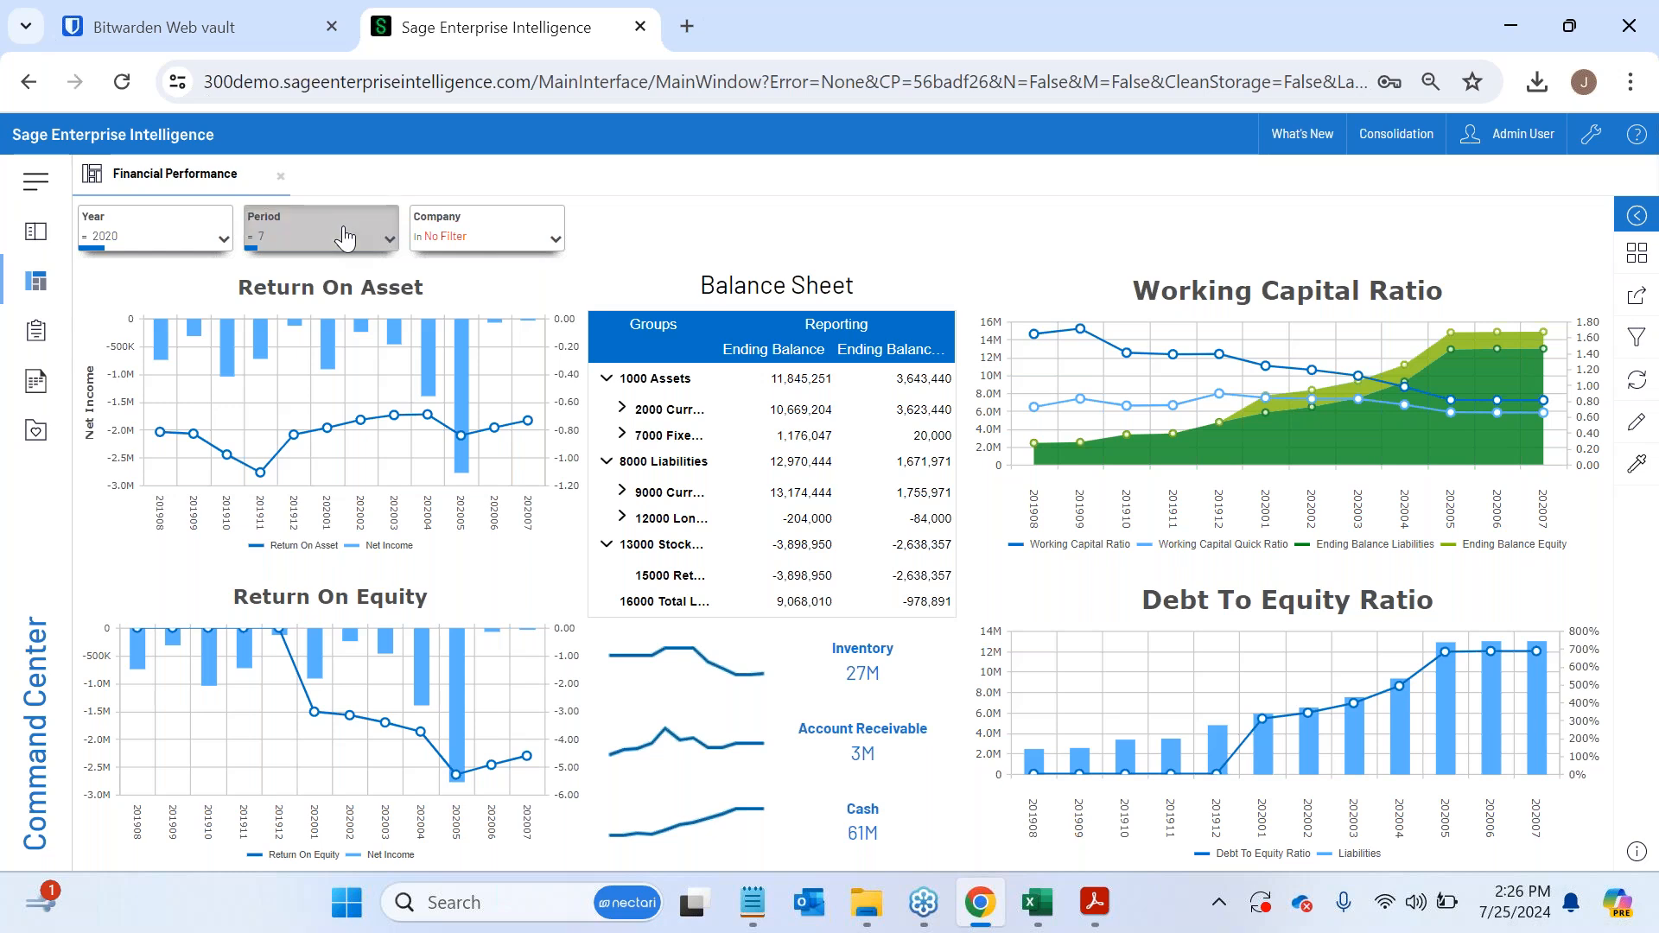
left_click(286, 422)
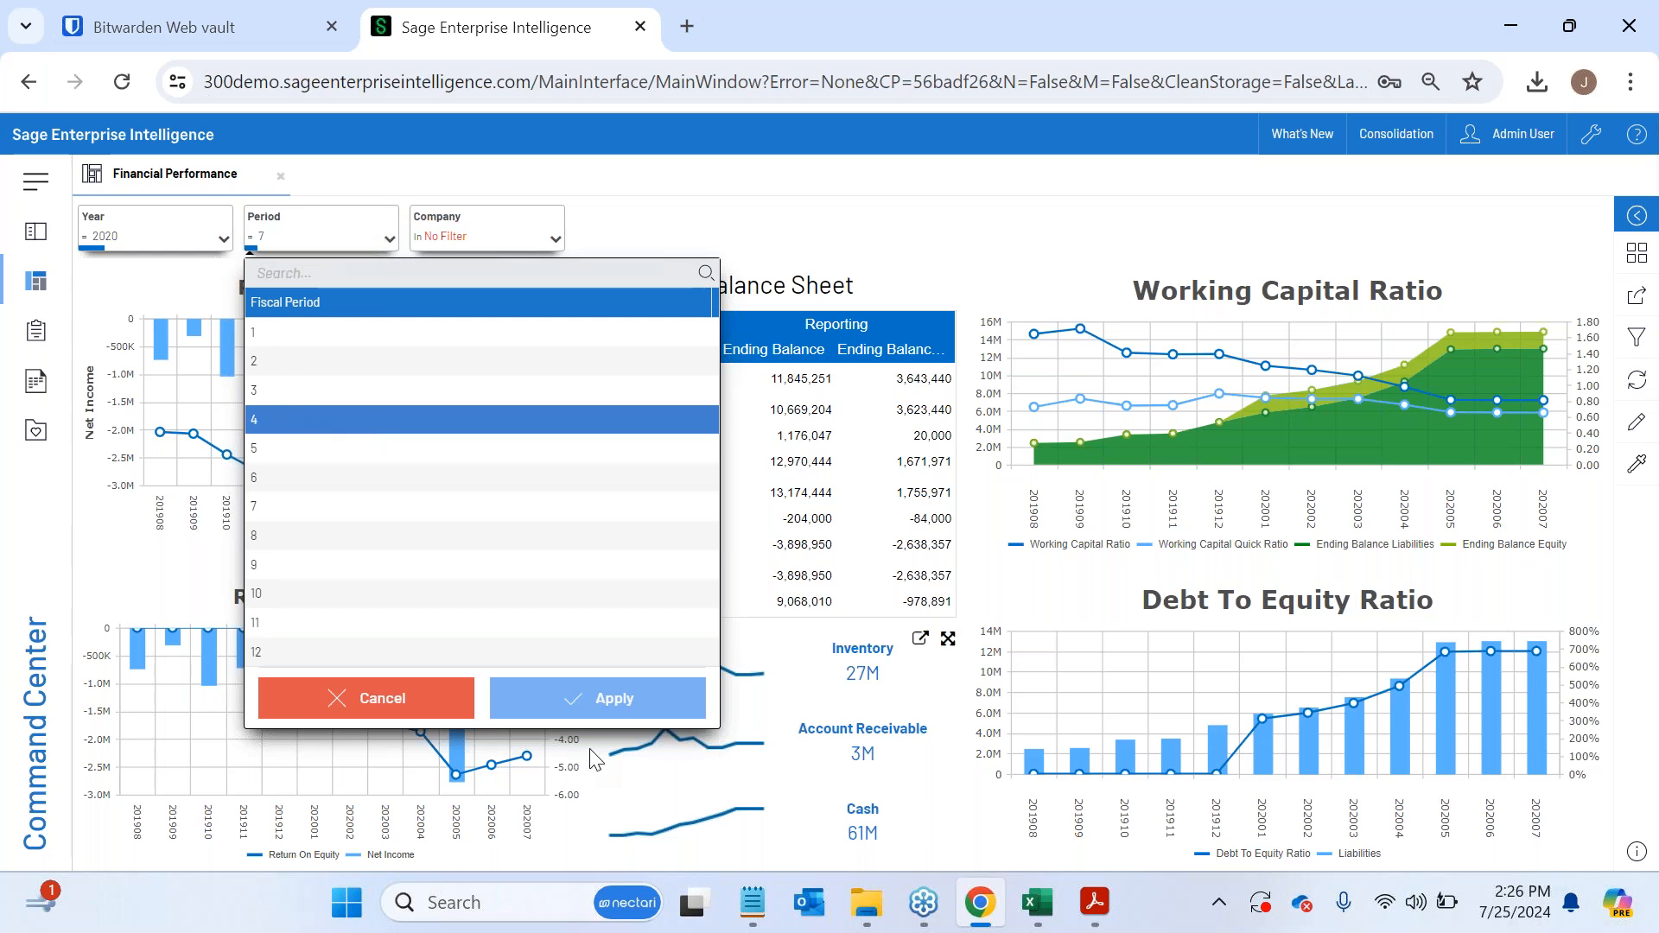
left_click(591, 703)
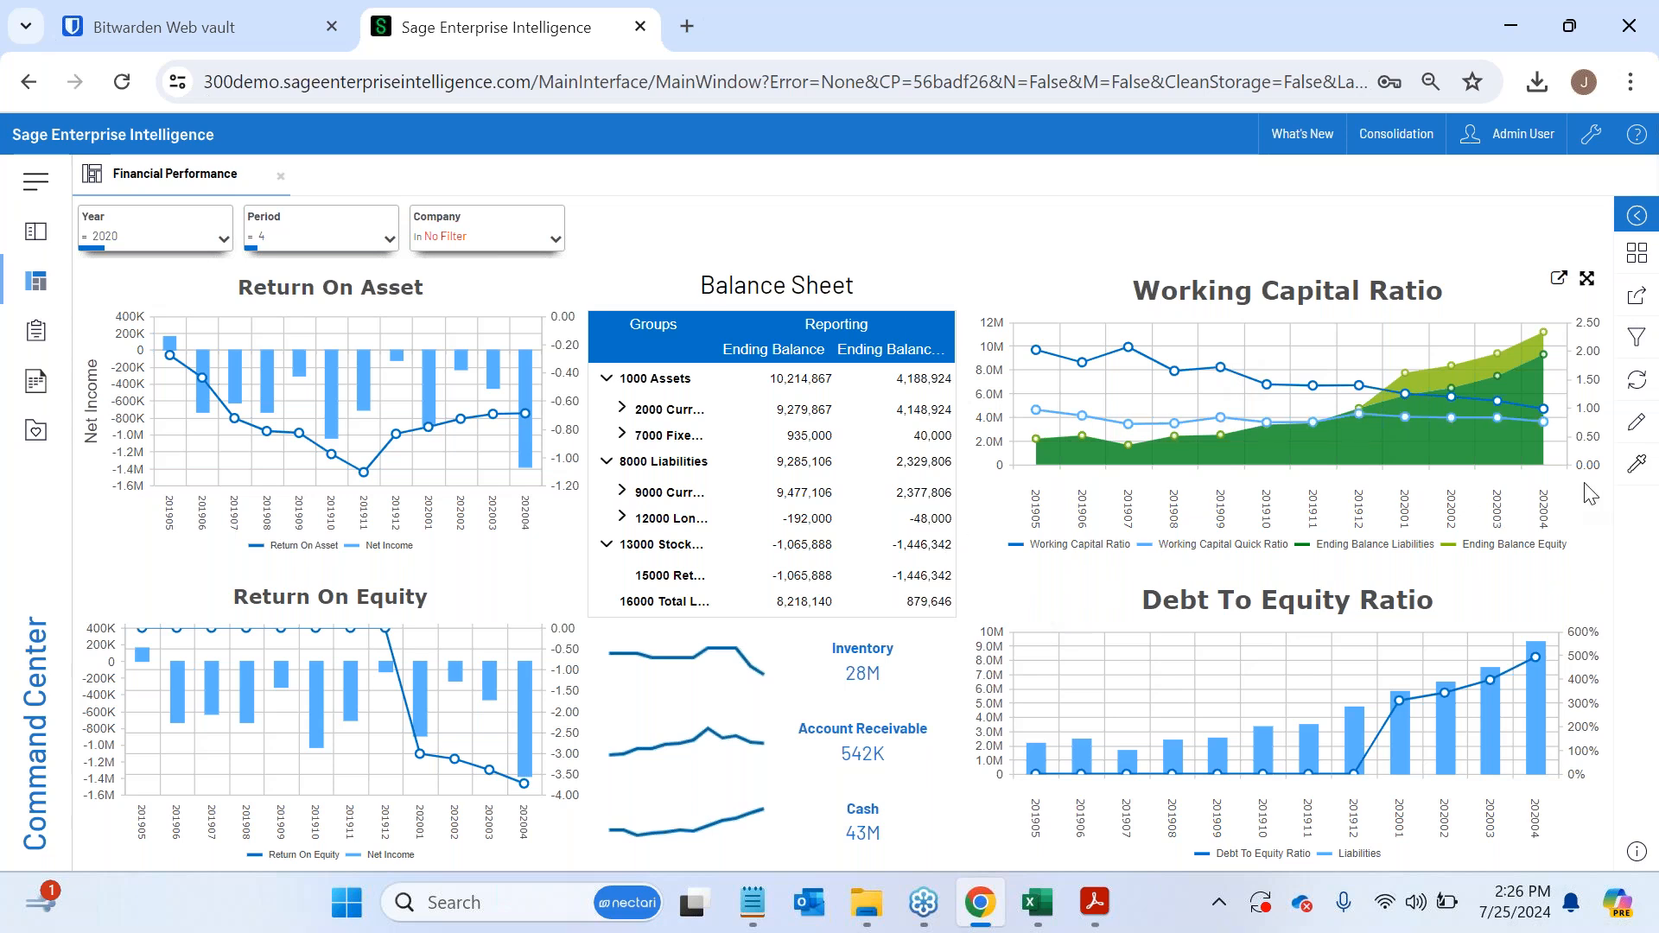
- Edit the dashboard by deleting the Return On Asset chart and placing the Universal Data Model's Income Statement Report in the empty space
left_click(1636, 432)
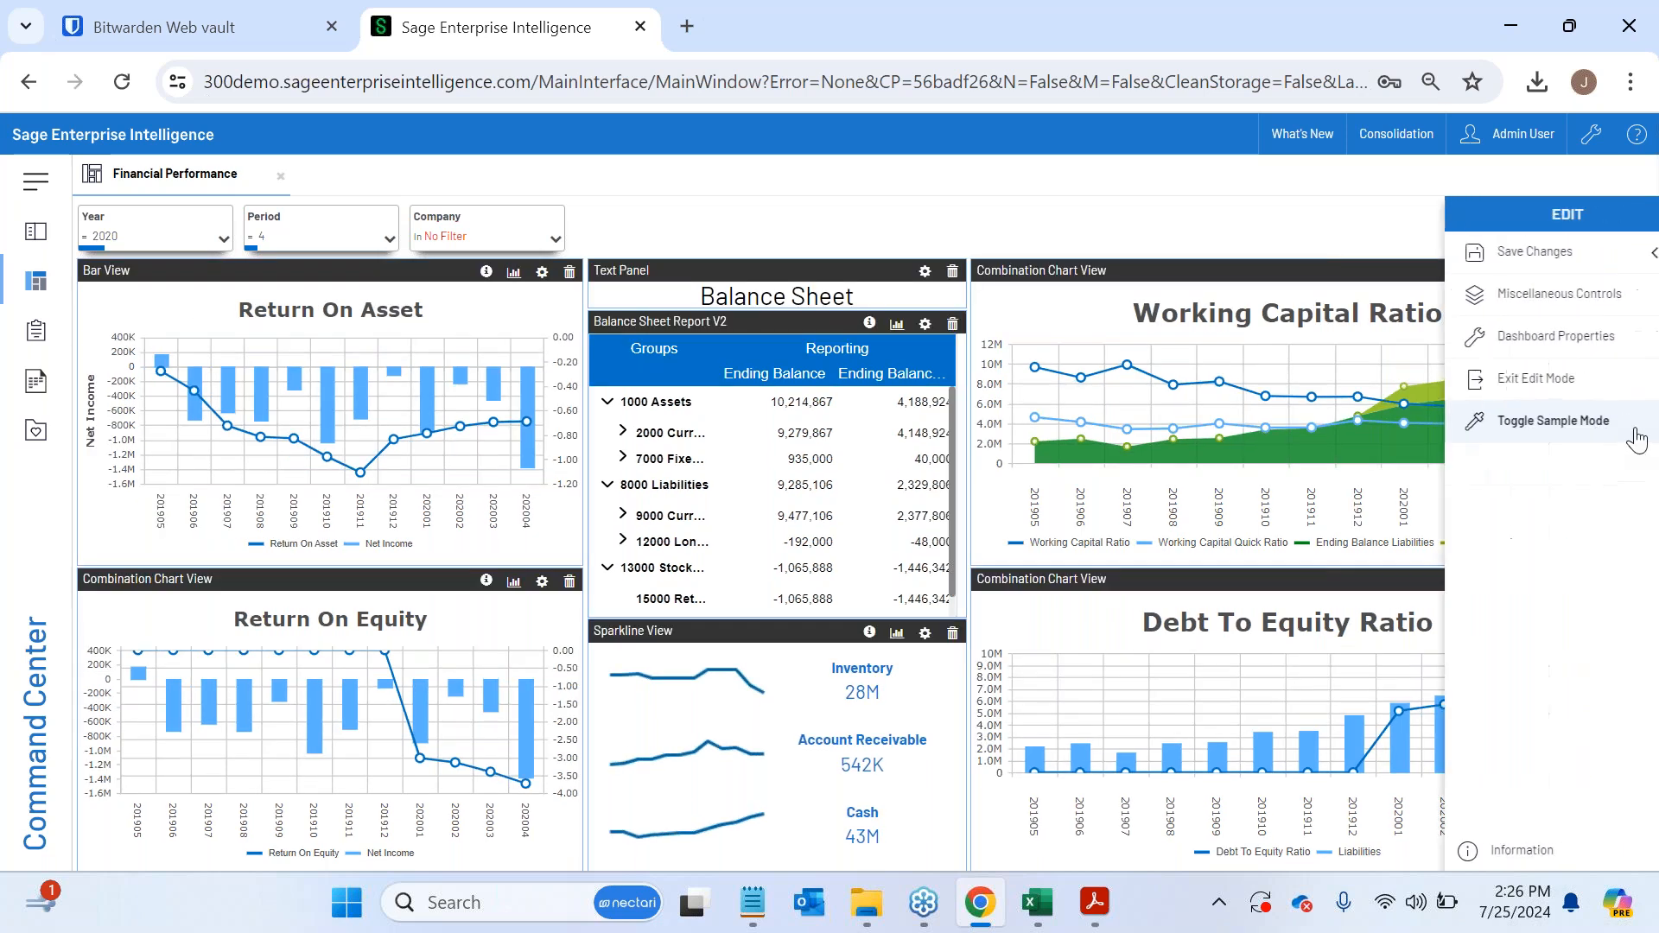
left_click(570, 272)
left_click(36, 232)
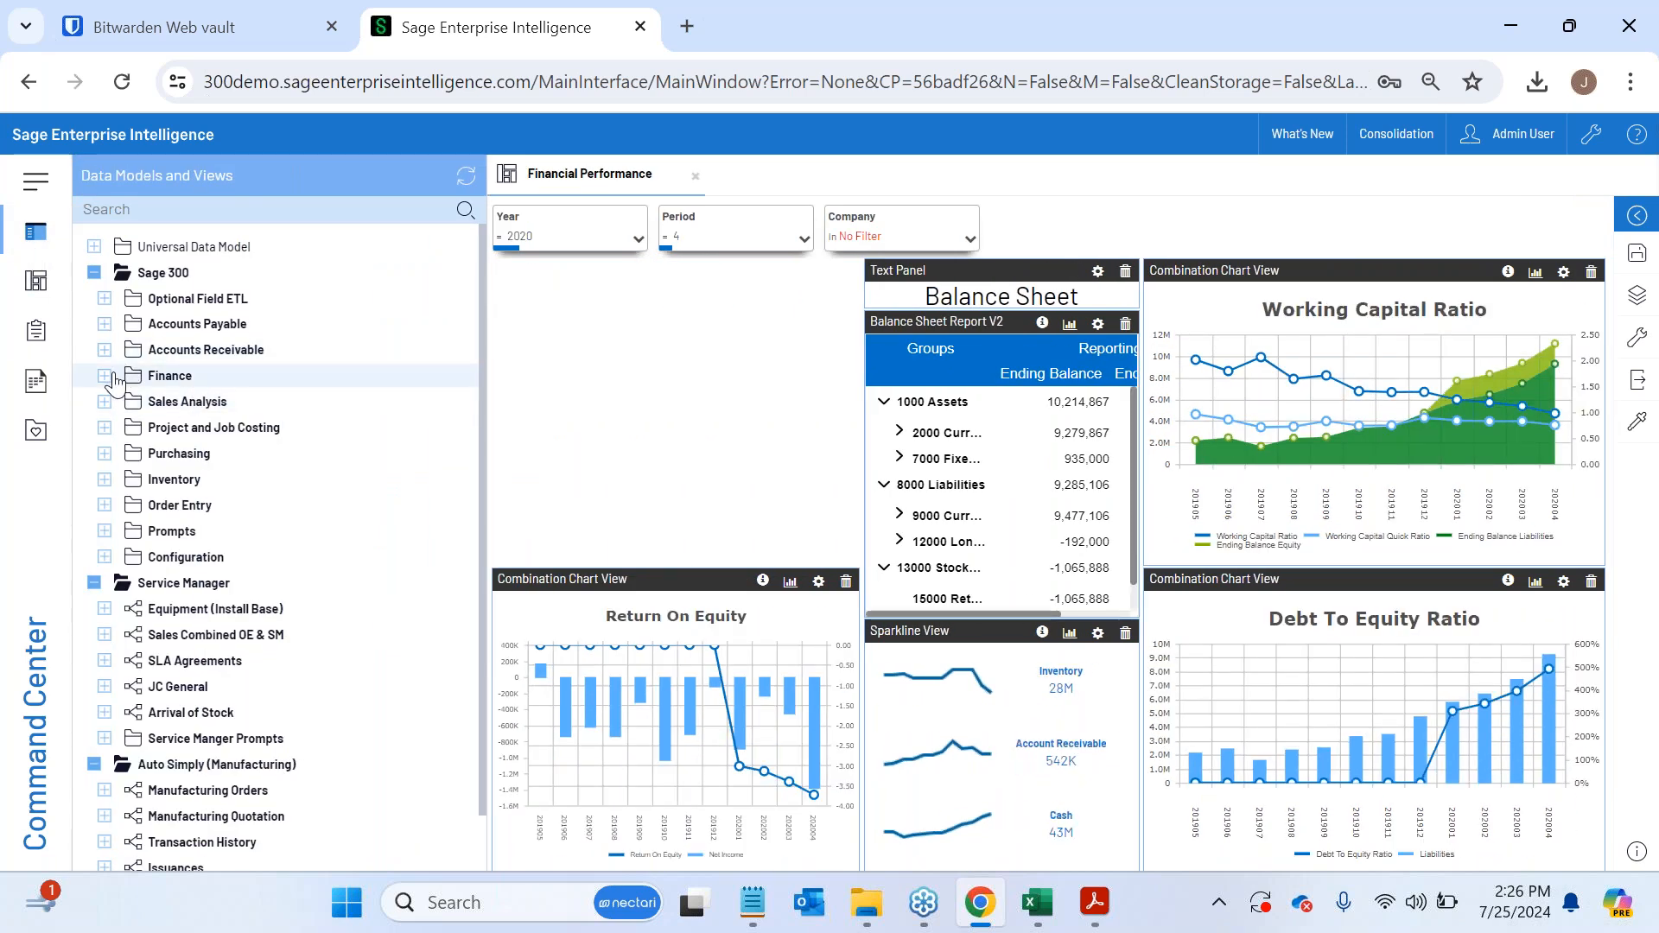
left_click(105, 376)
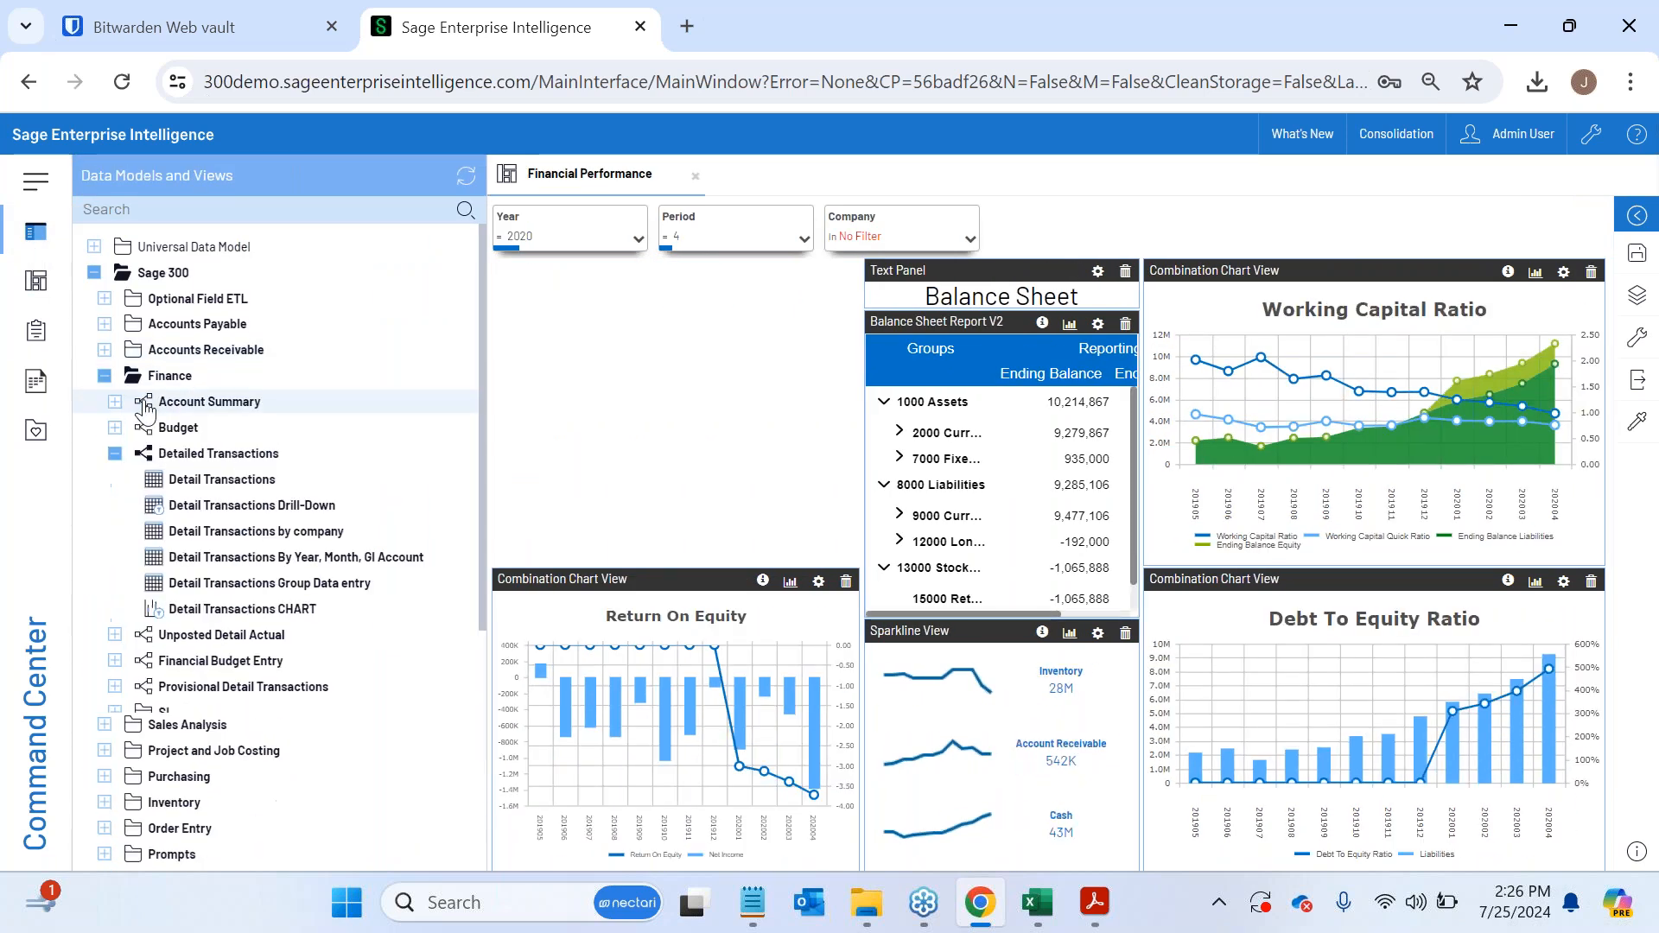
left_click(95, 248)
left_click(105, 273)
left_click(115, 298)
left_click_drag(225, 324, 708, 389)
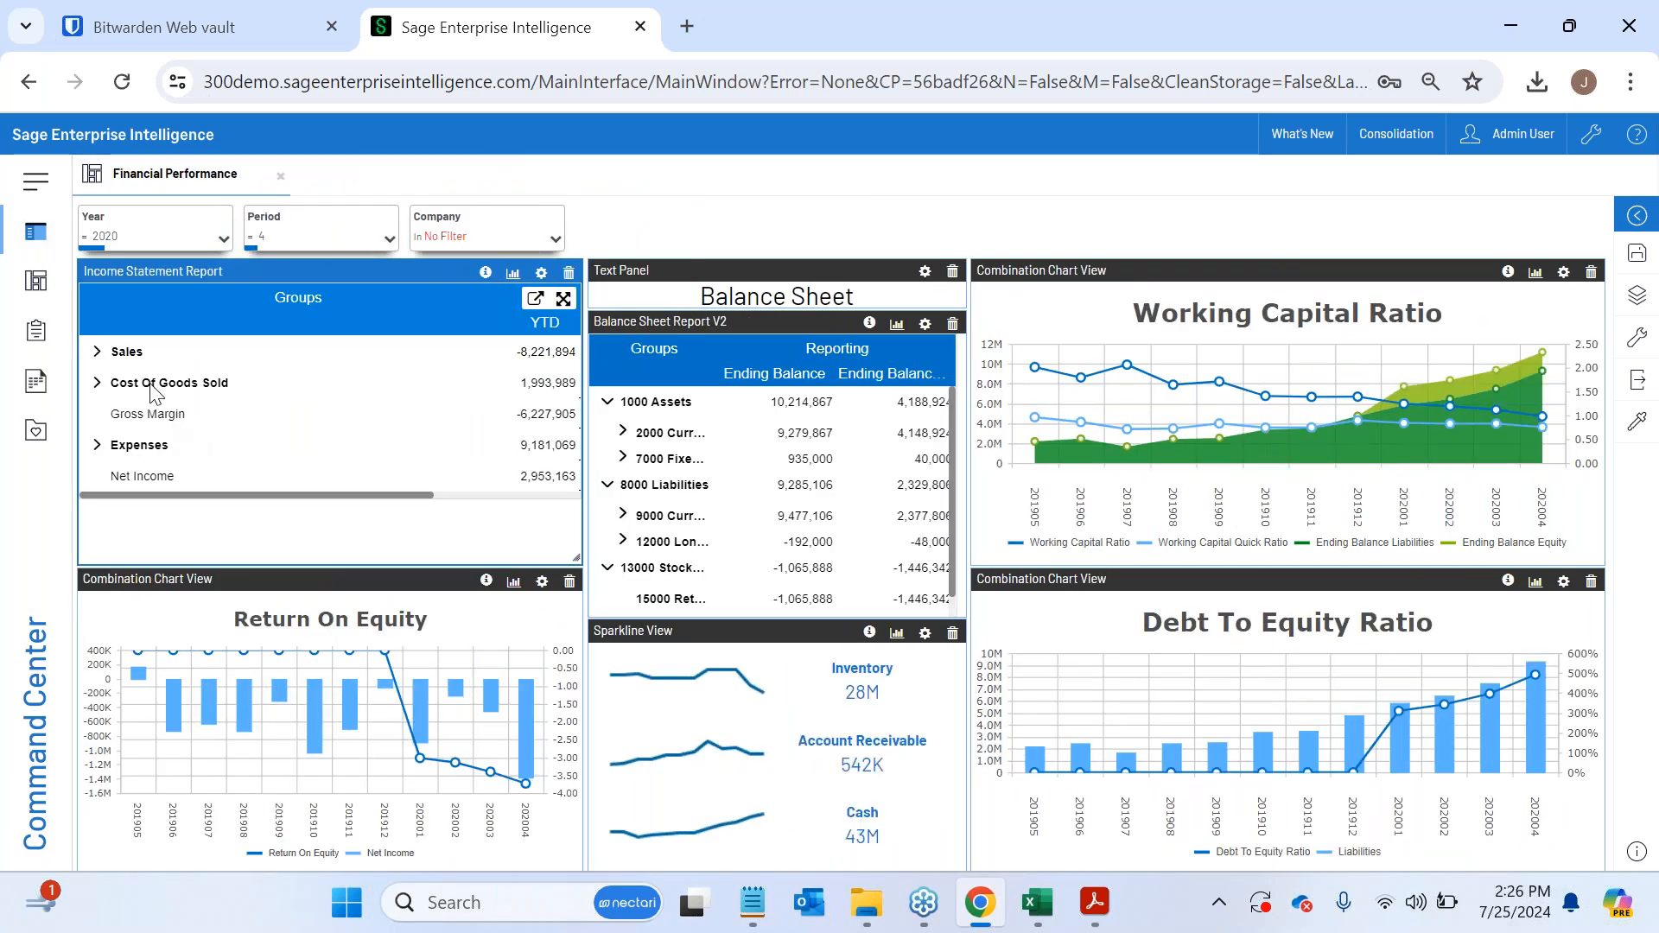
- Expand the Sales group in the Income Statement Report panel to view its accounts, and close the dashboard
mouse_move(191, 502)
left_mouse_down()
mouse_move(415, 504)
mouse_move(181, 502)
left_mouse_up()
left_click(97, 354)
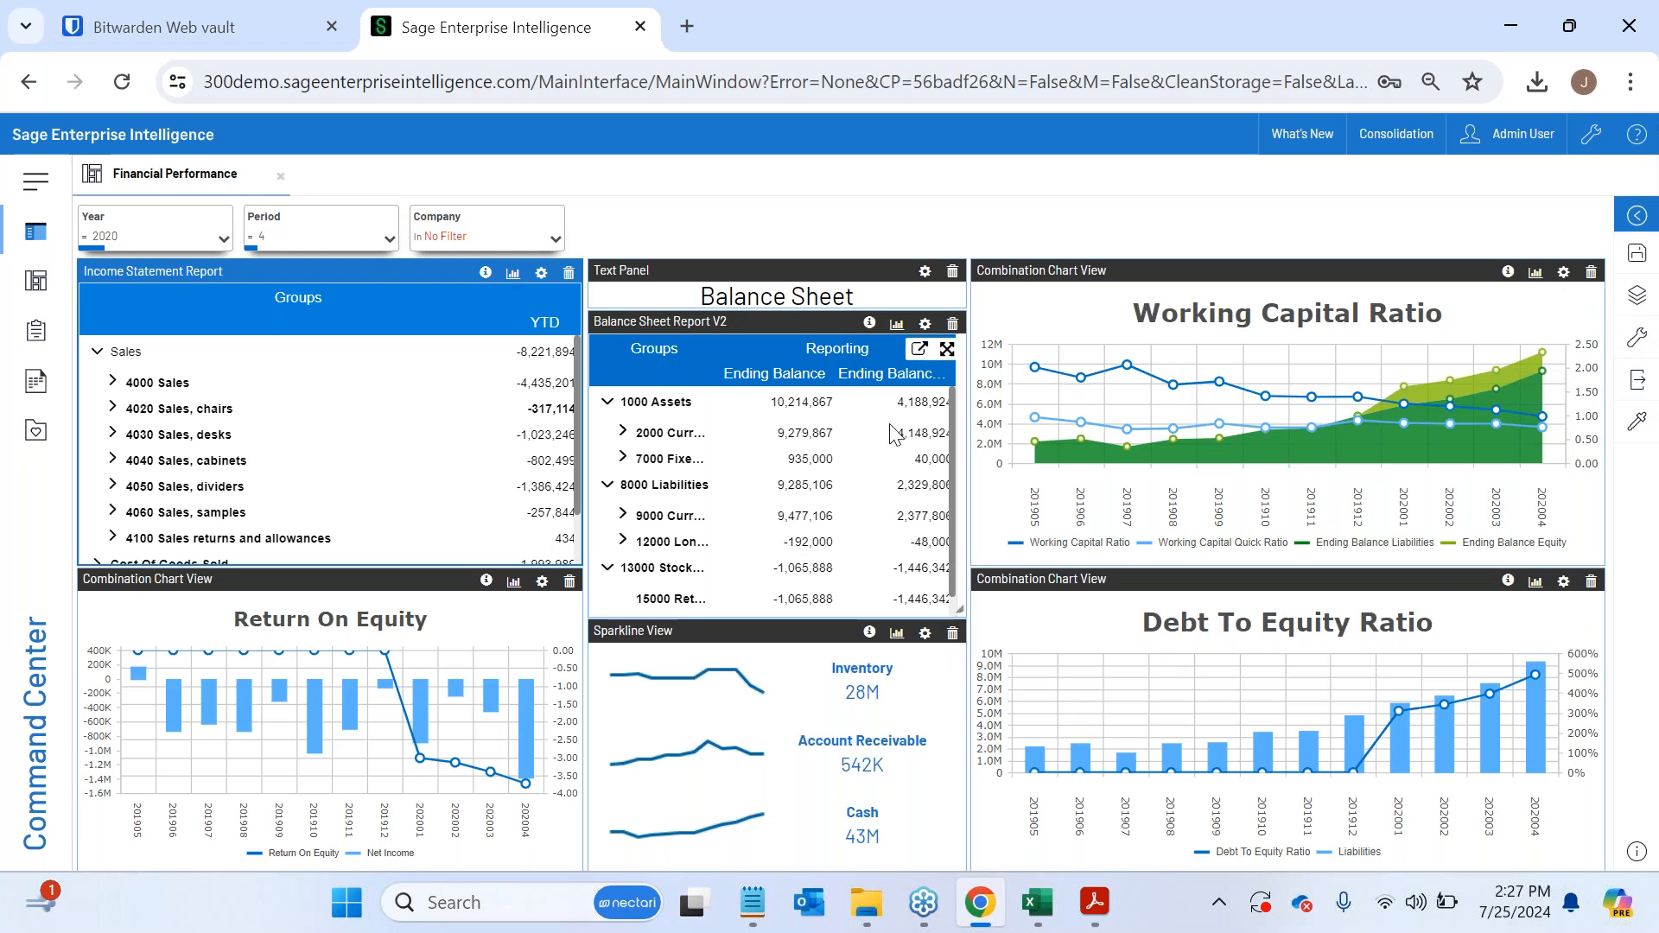
left_click(280, 177)
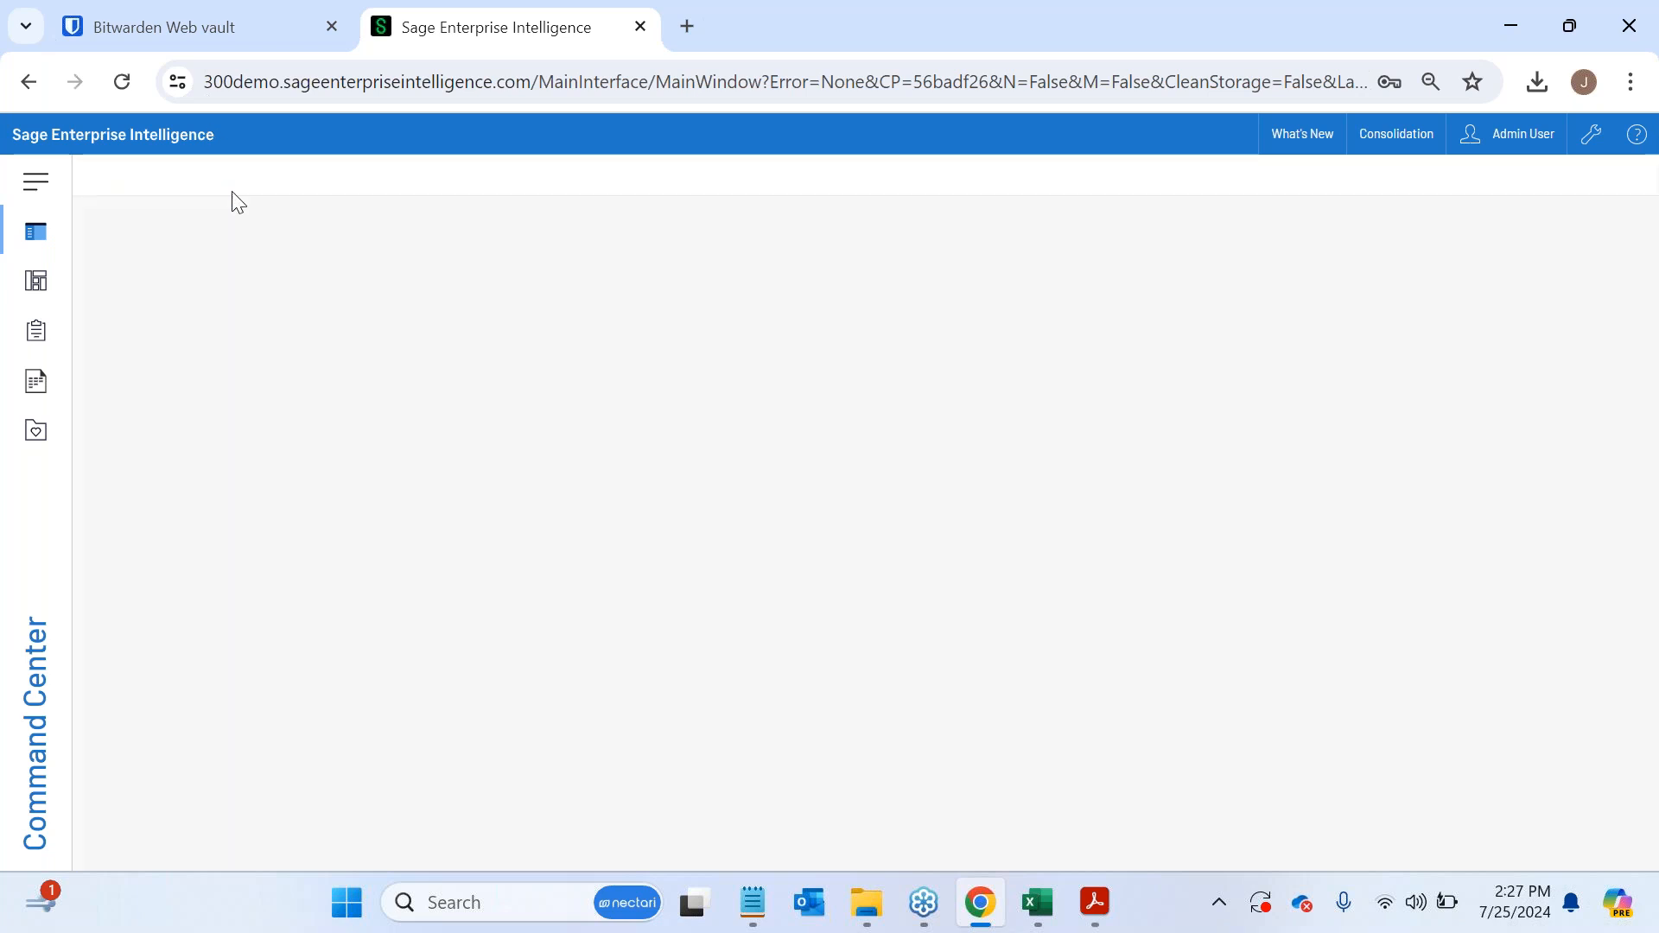
- Open the Sales Rep Performance dashboard from the Universal Data Model's Sales folder, examine its charts, and close it
left_click(36, 281)
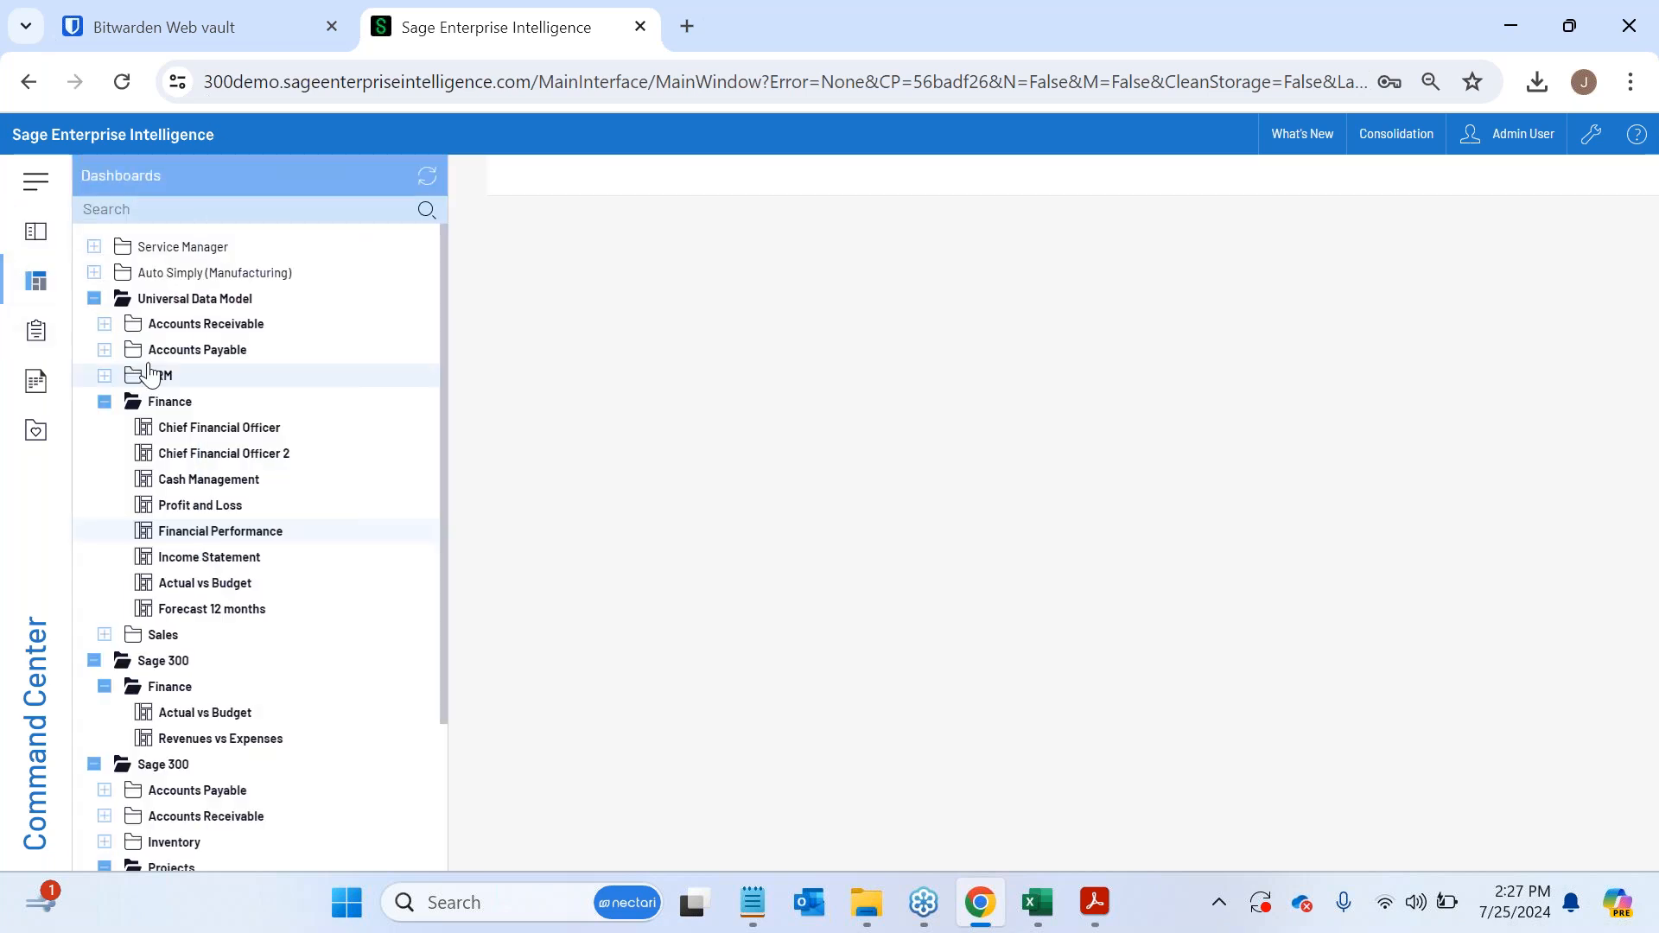
left_click(104, 402)
left_click(104, 428)
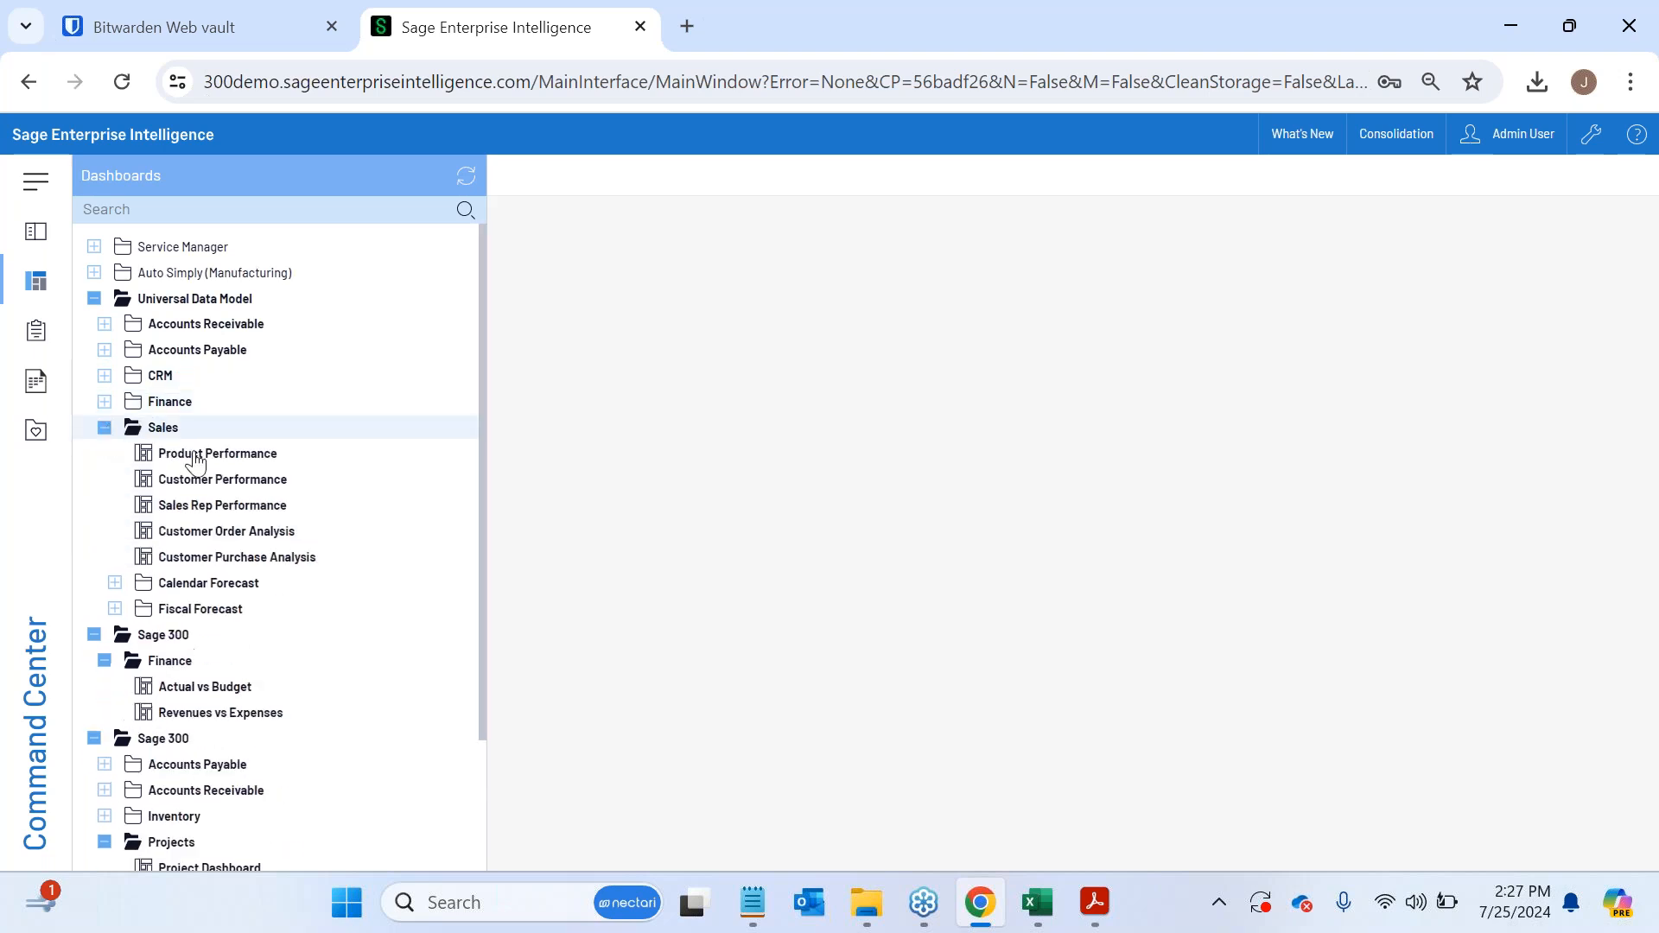
left_click(294, 508)
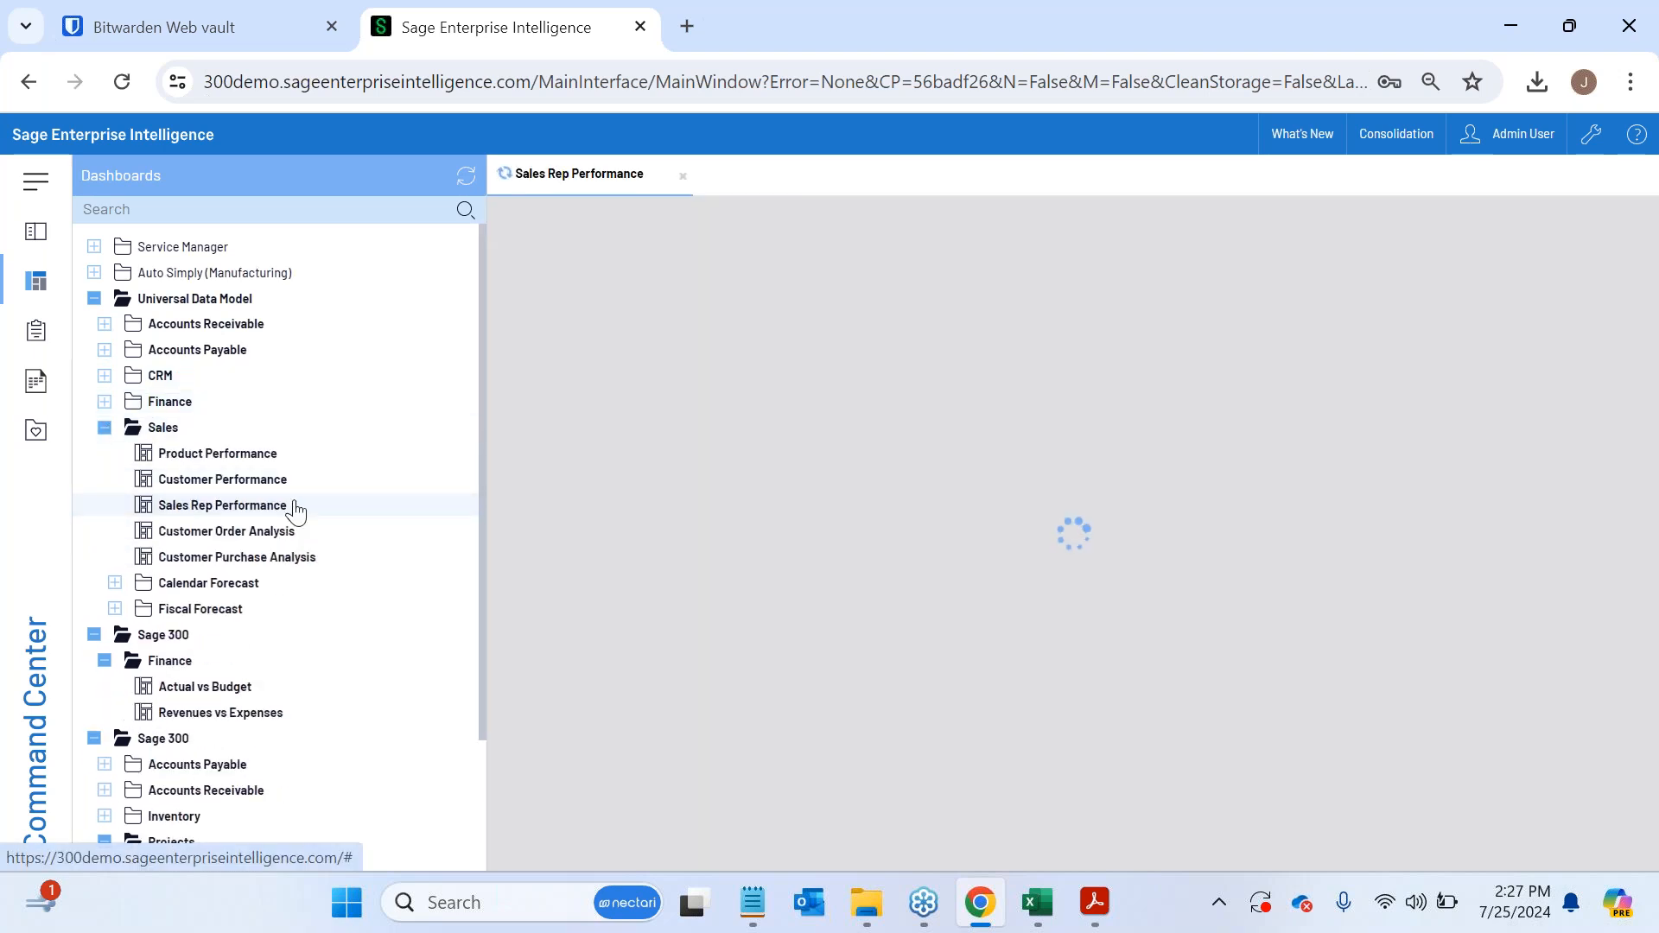
left_click(35, 281)
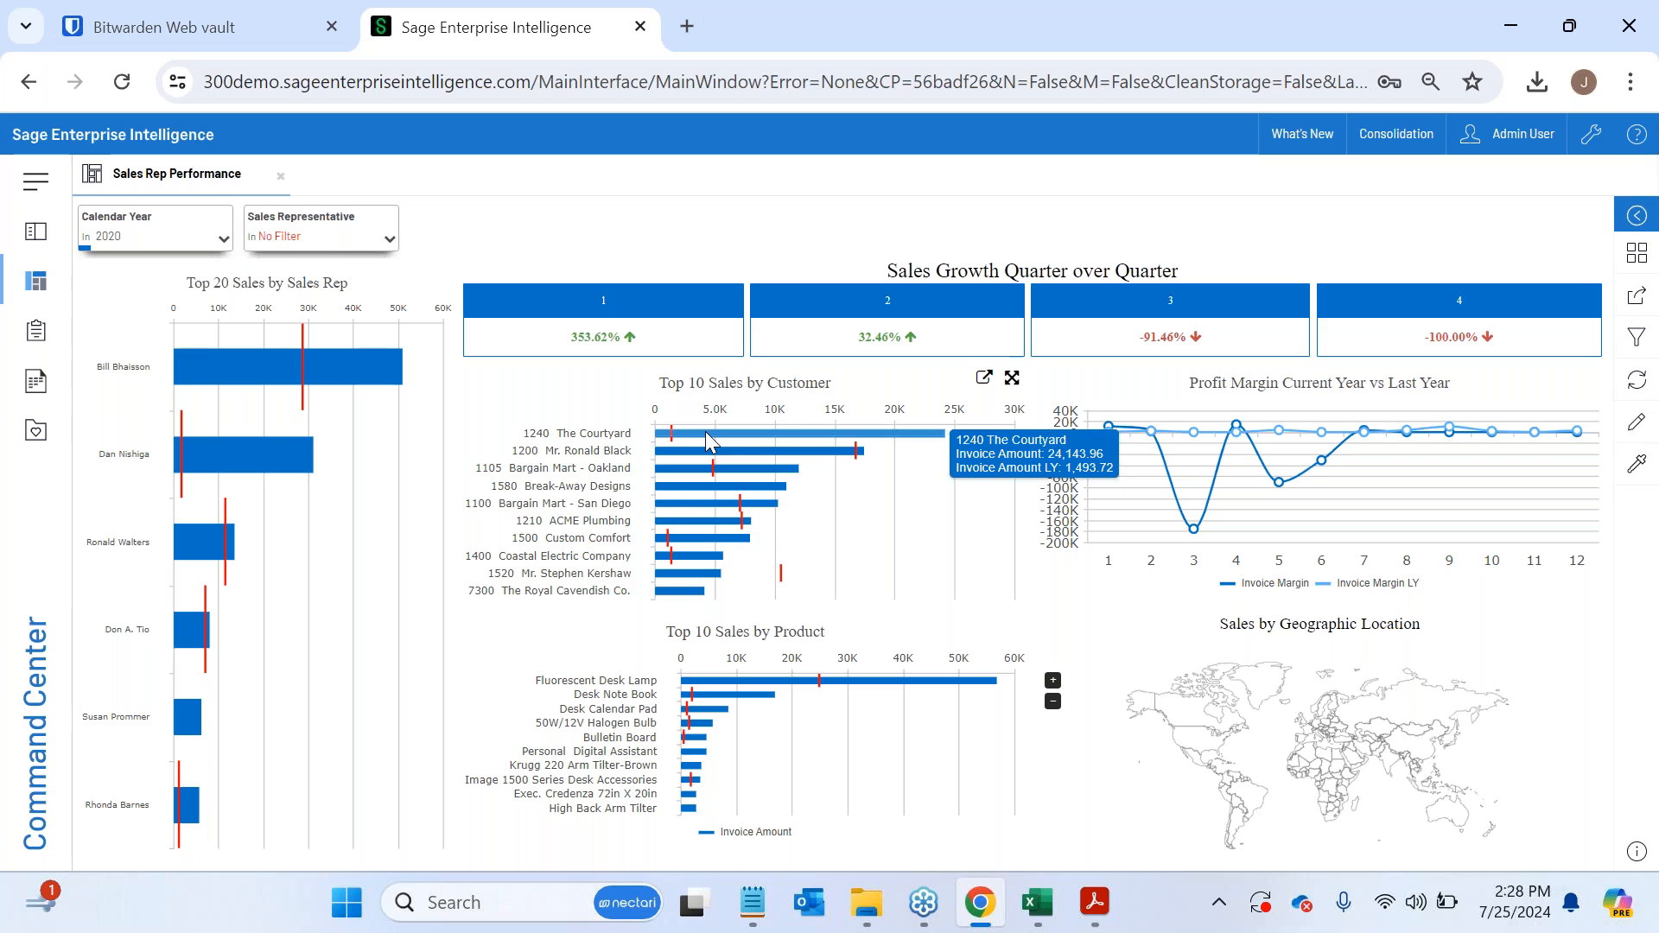
left_click(279, 176)
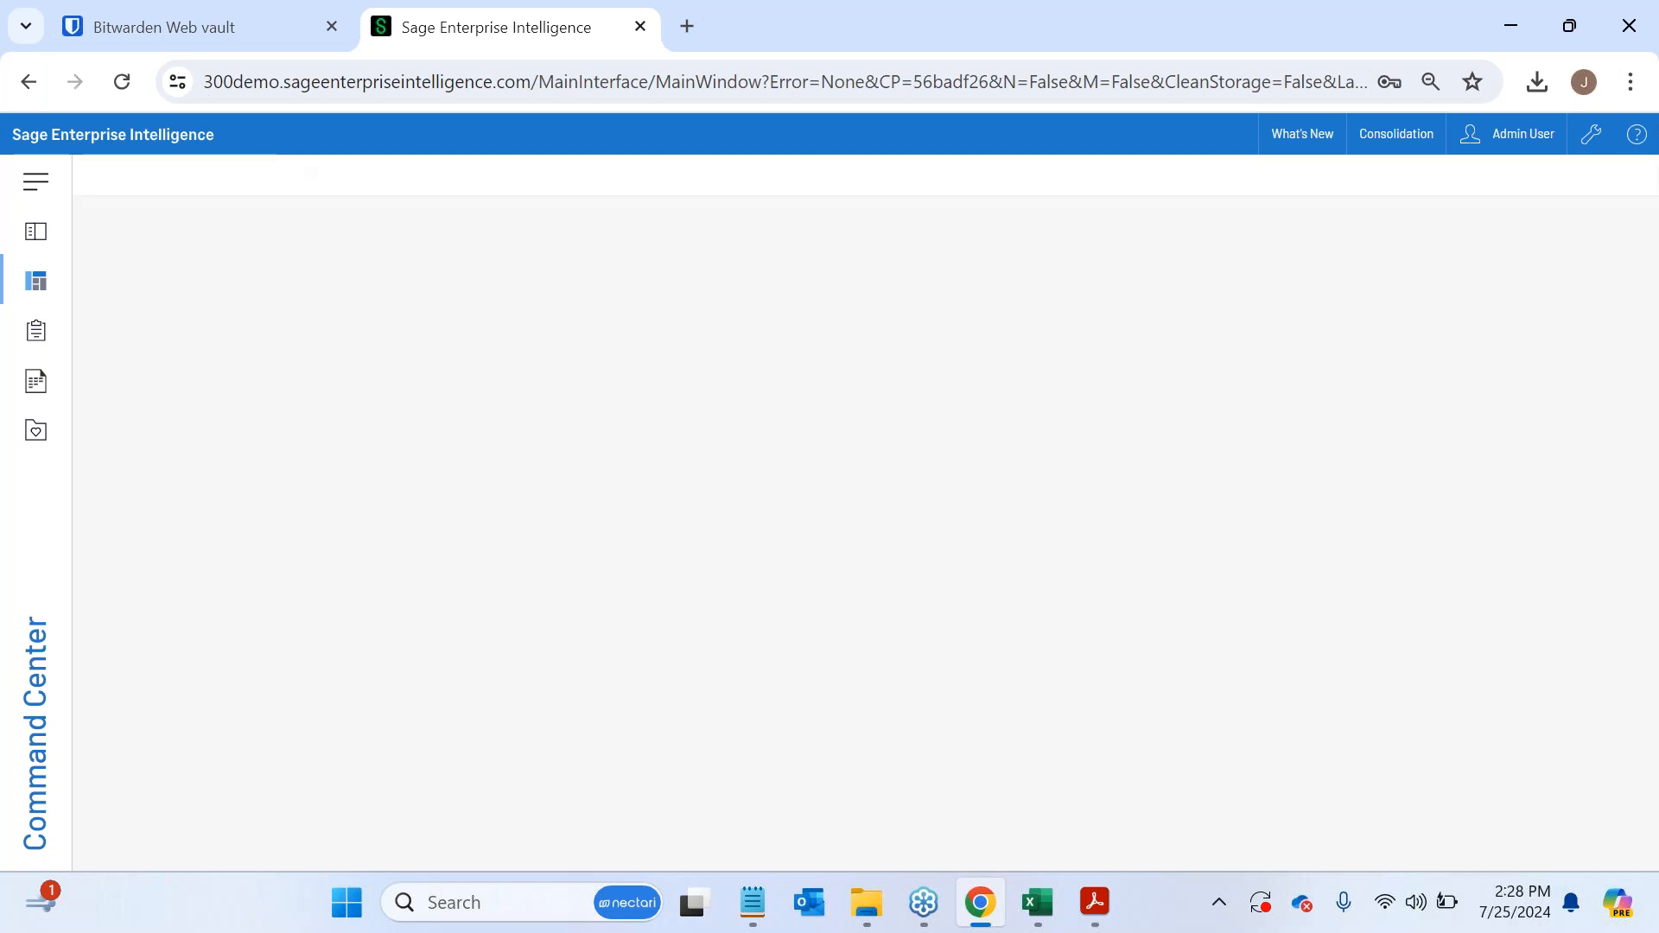
left_click(38, 282)
scroll(261, 776, "down", 2)
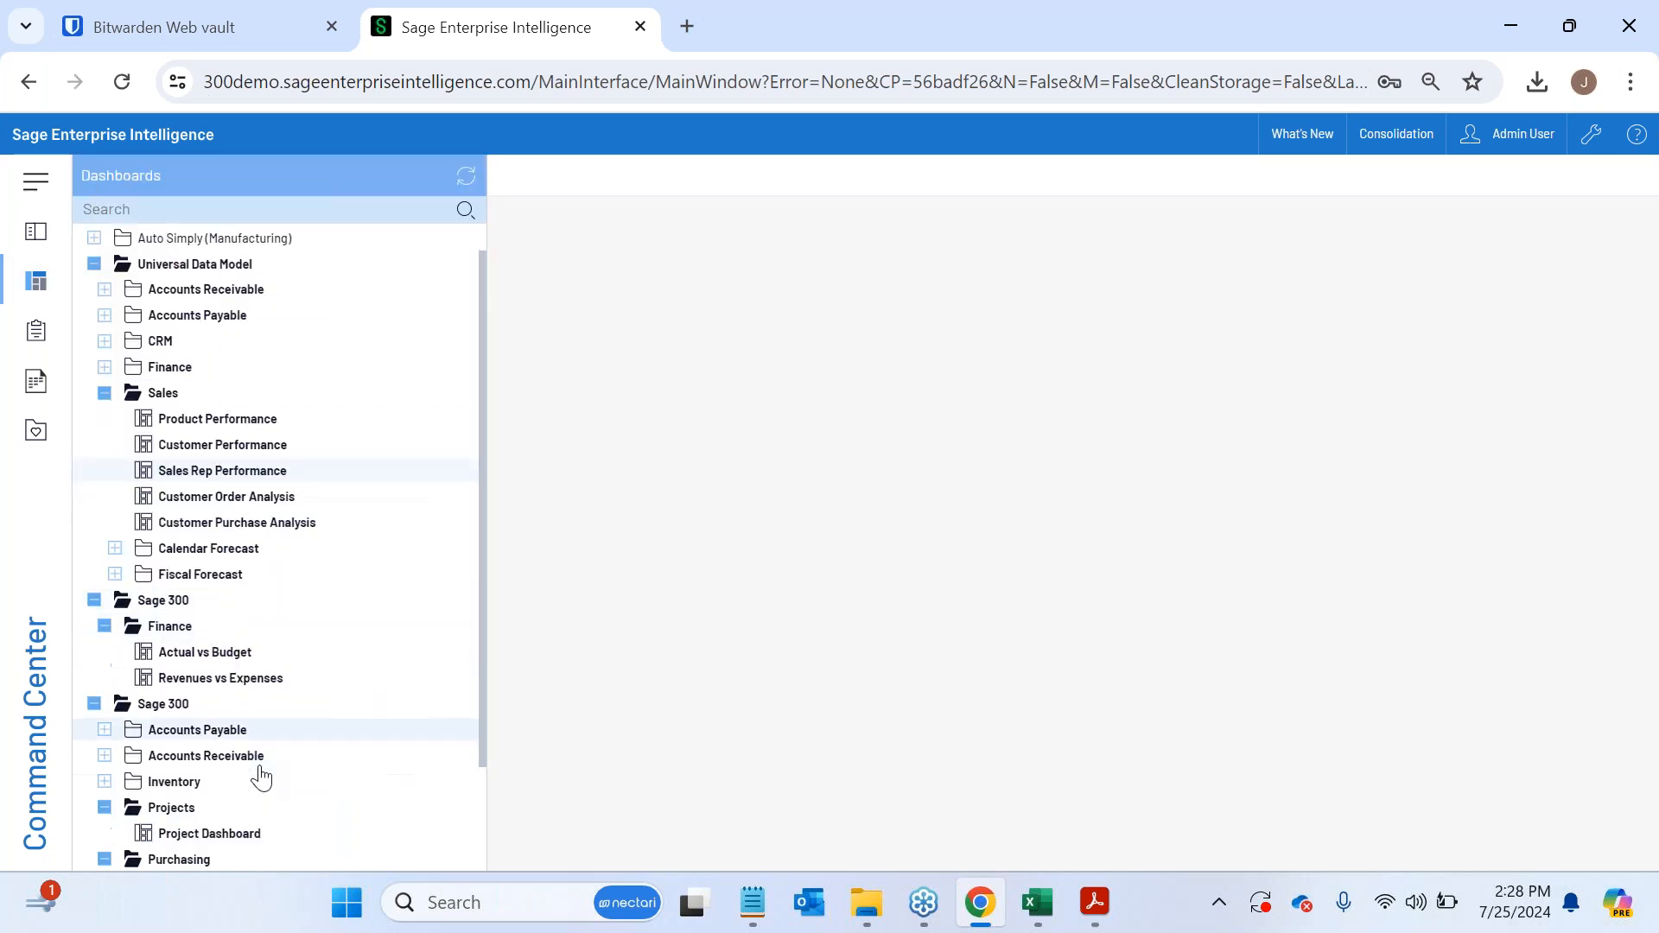
scroll(261, 778, "up", 2)
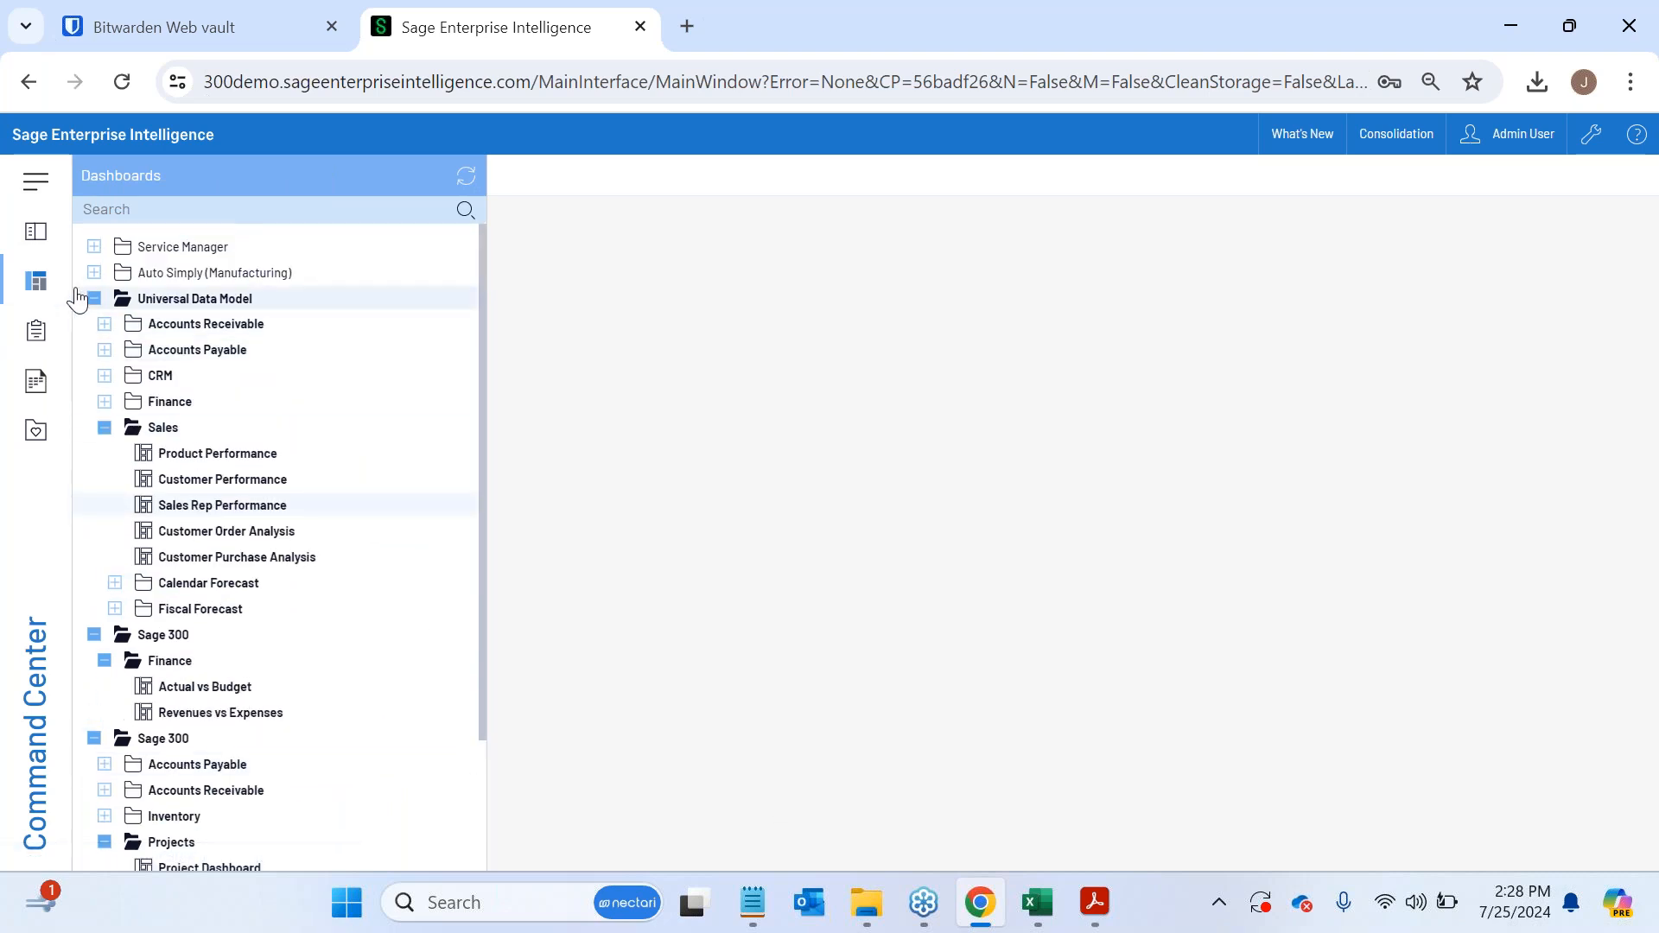
- Collapse the Universal Data Model and Sage 300 Finance folders, and start a new view on the Sales History data model under Sales Analysis
left_click(38, 233)
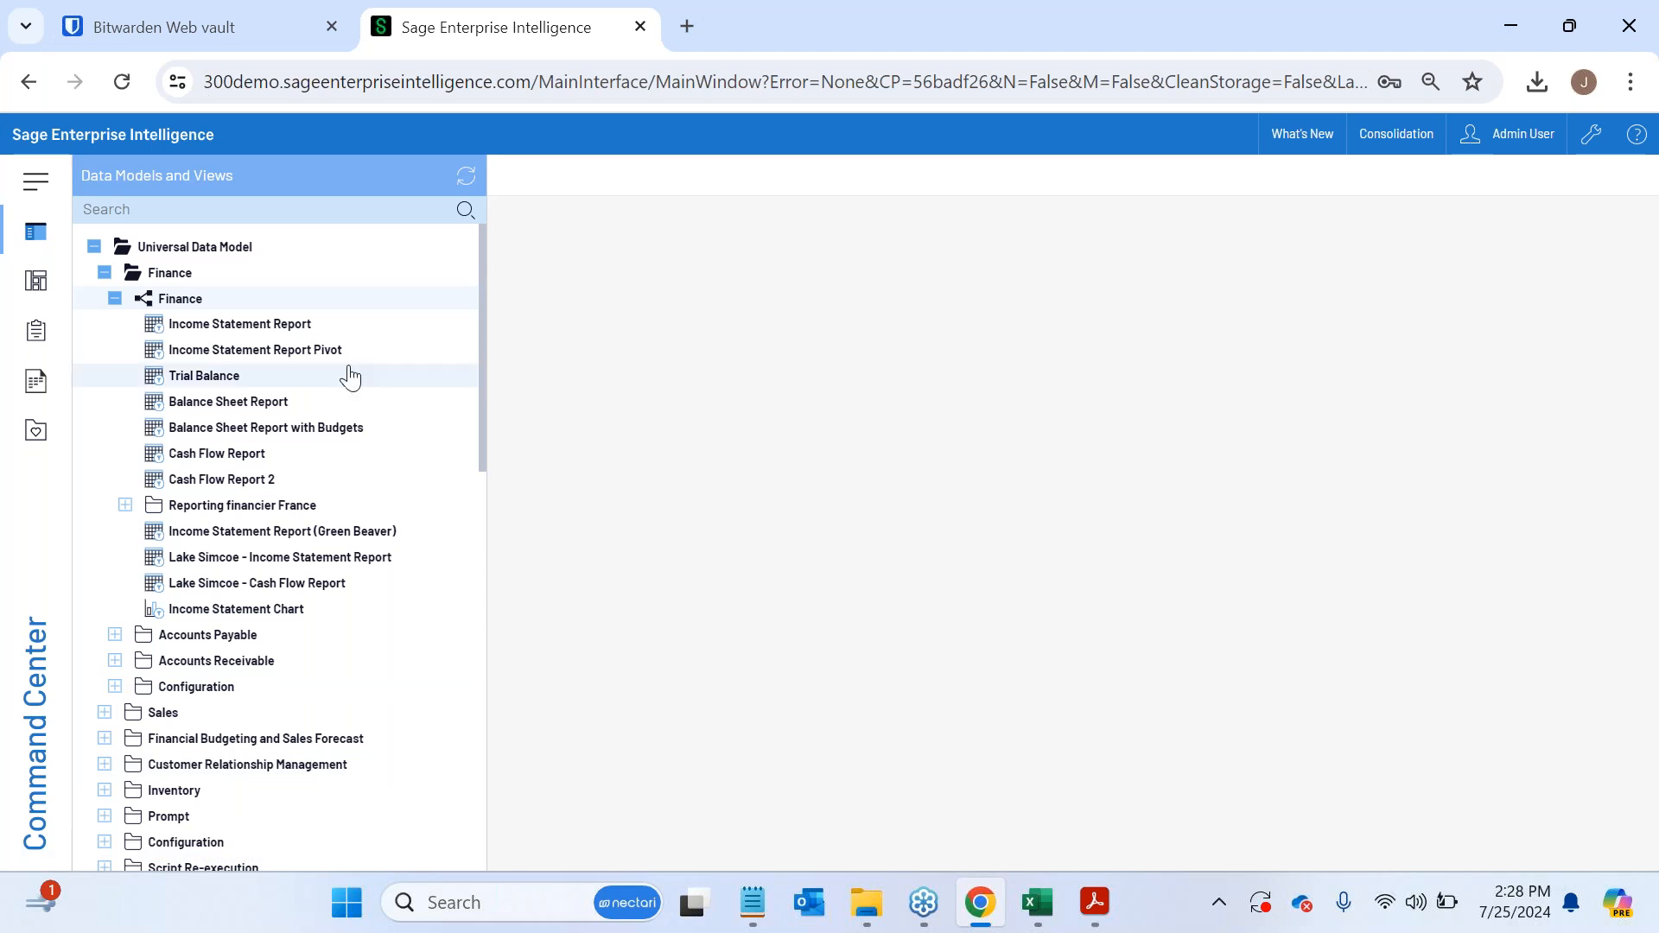
left_click(104, 272)
left_click(95, 248)
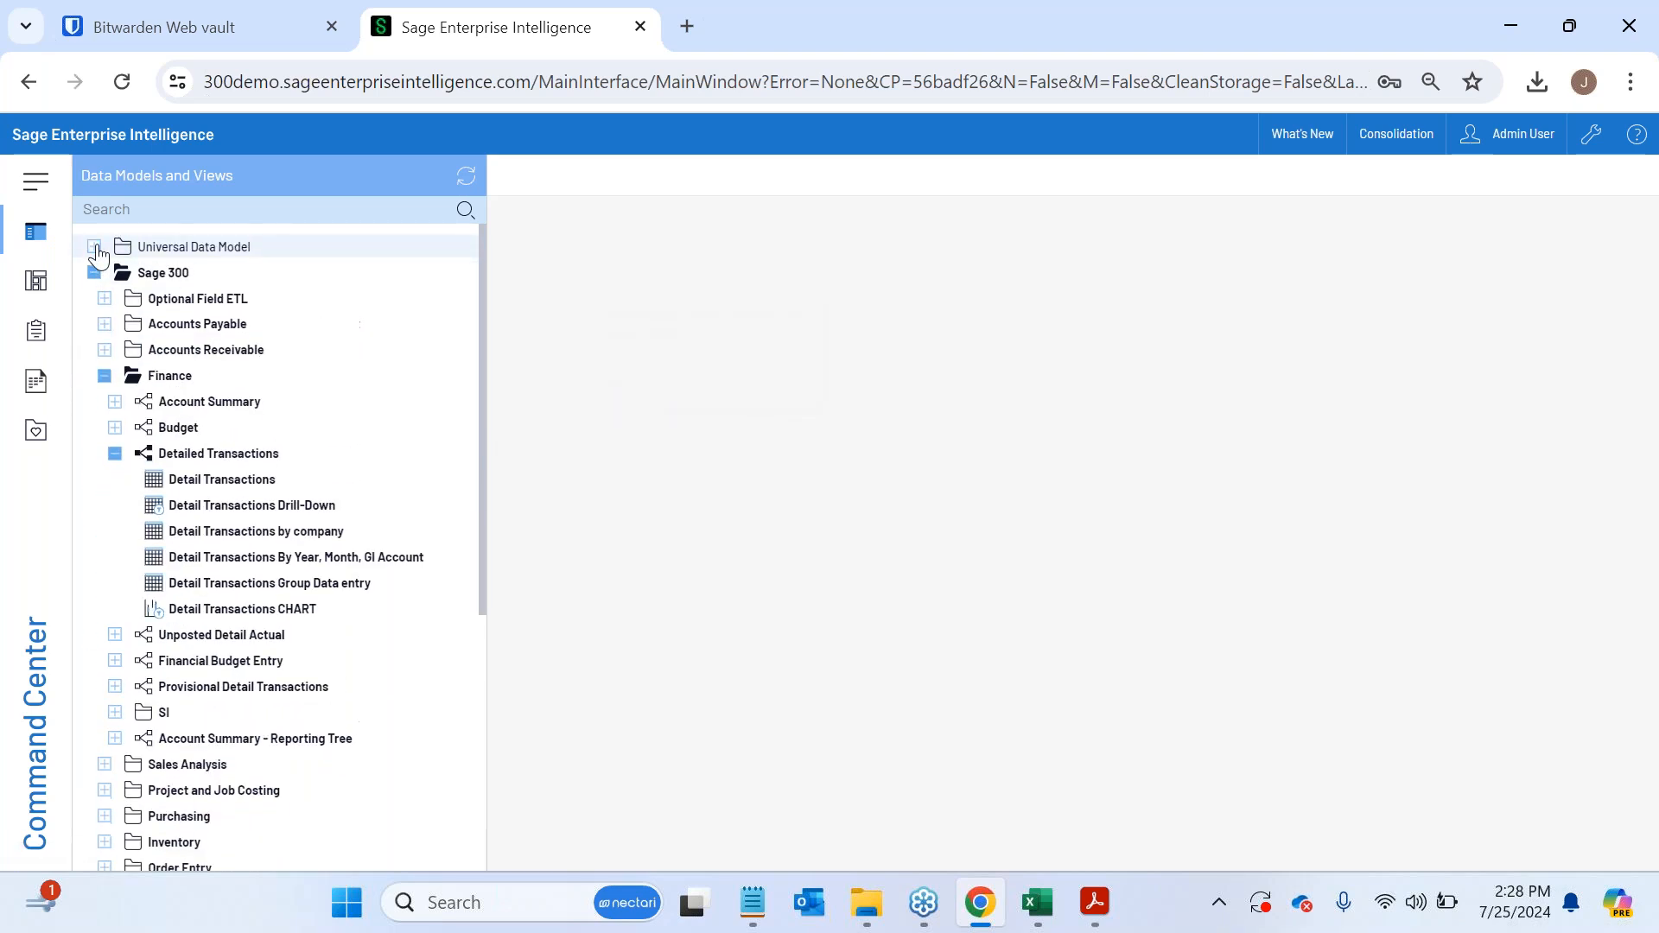
left_click(116, 455)
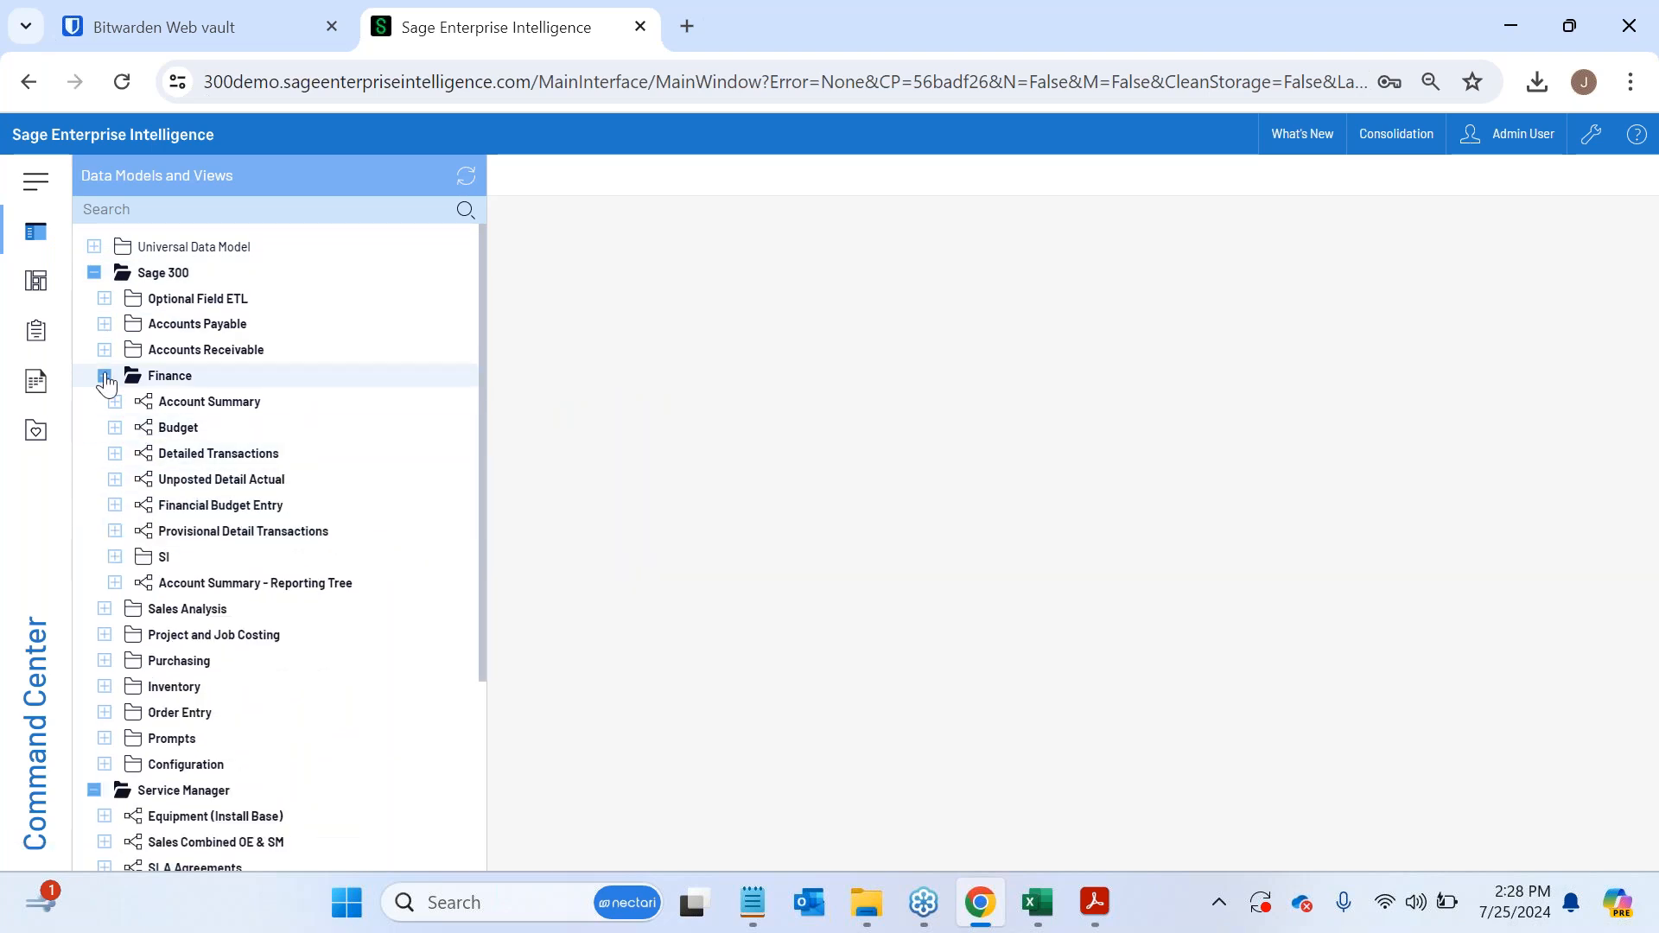
left_click(105, 375)
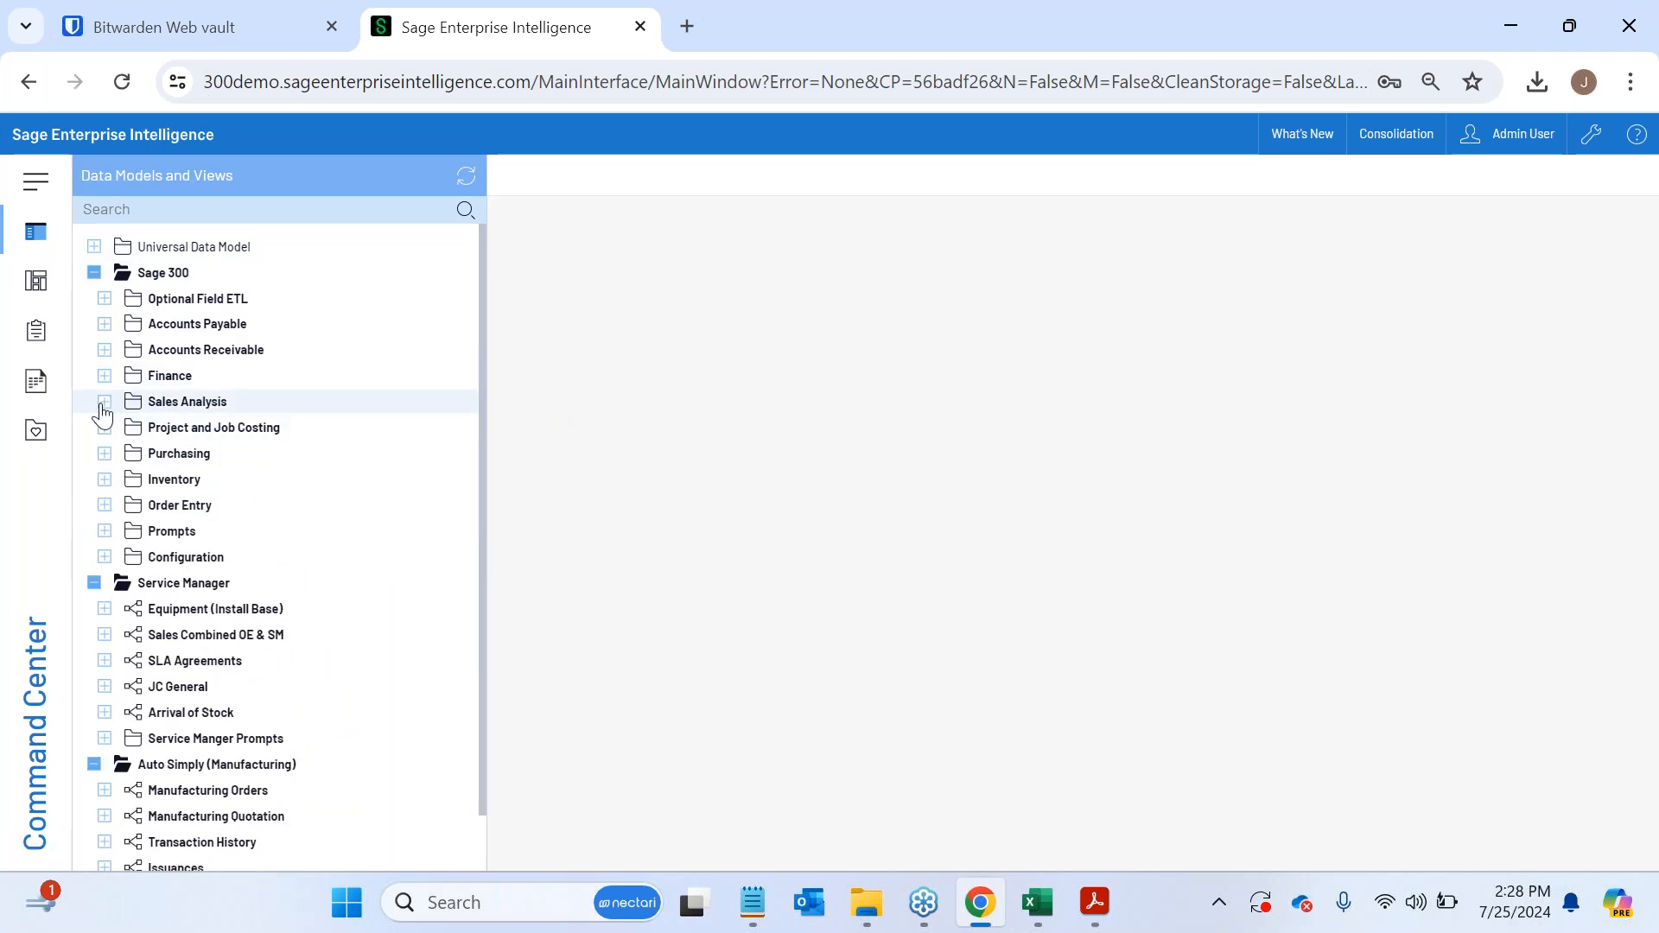
left_click(104, 402)
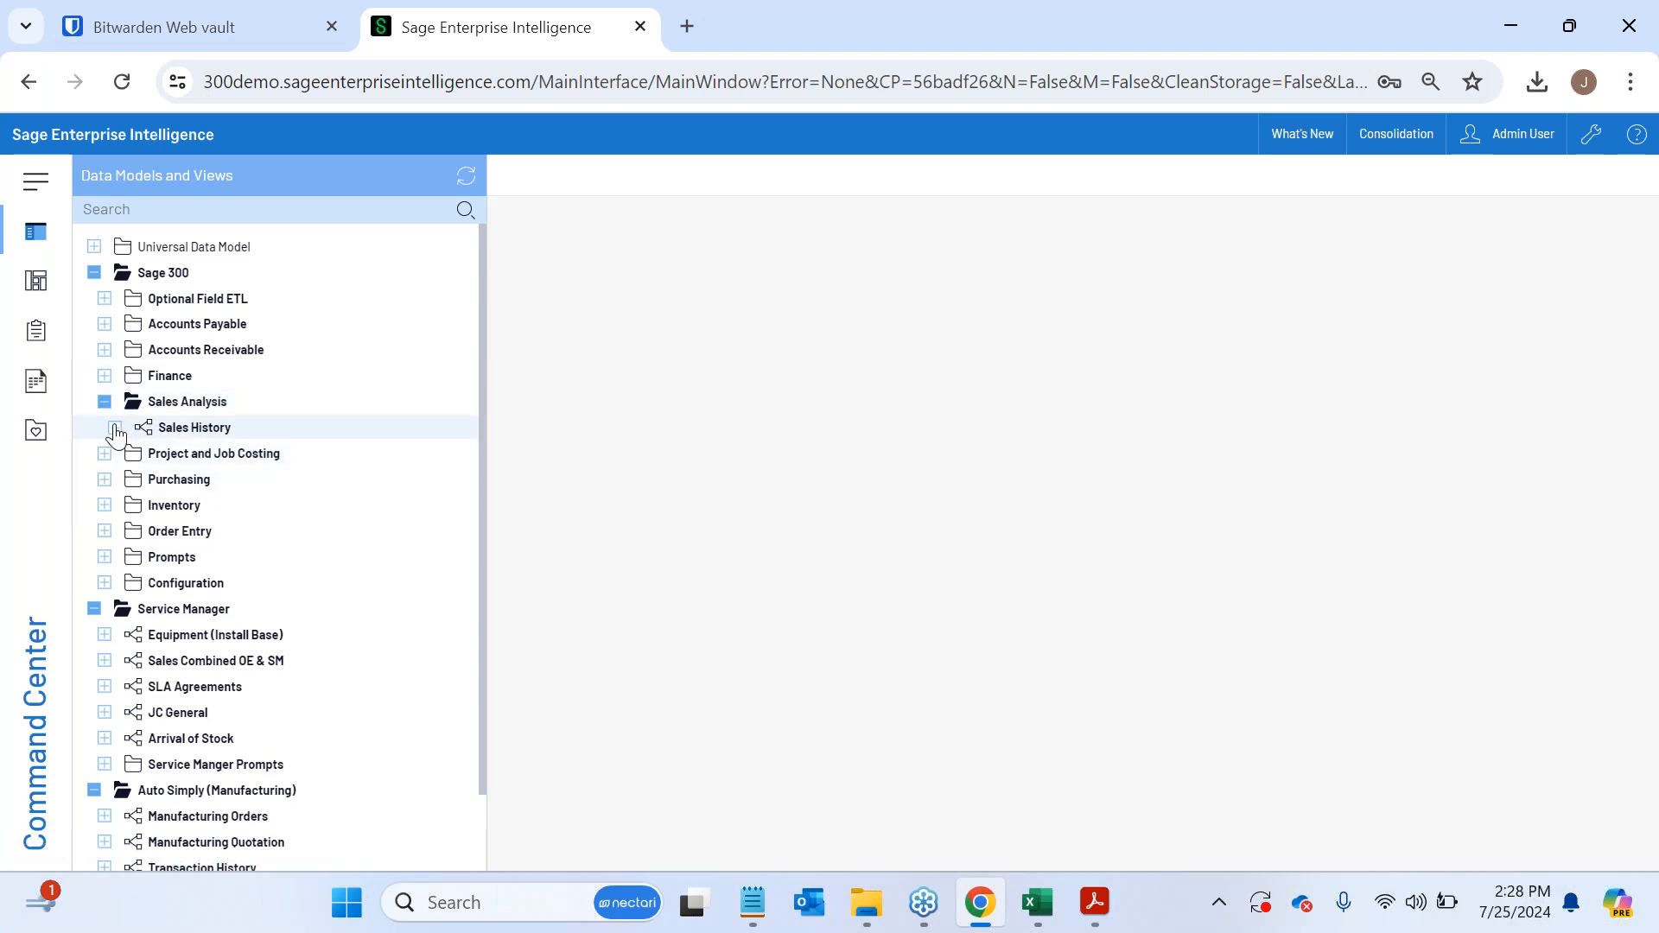
right_click(223, 436)
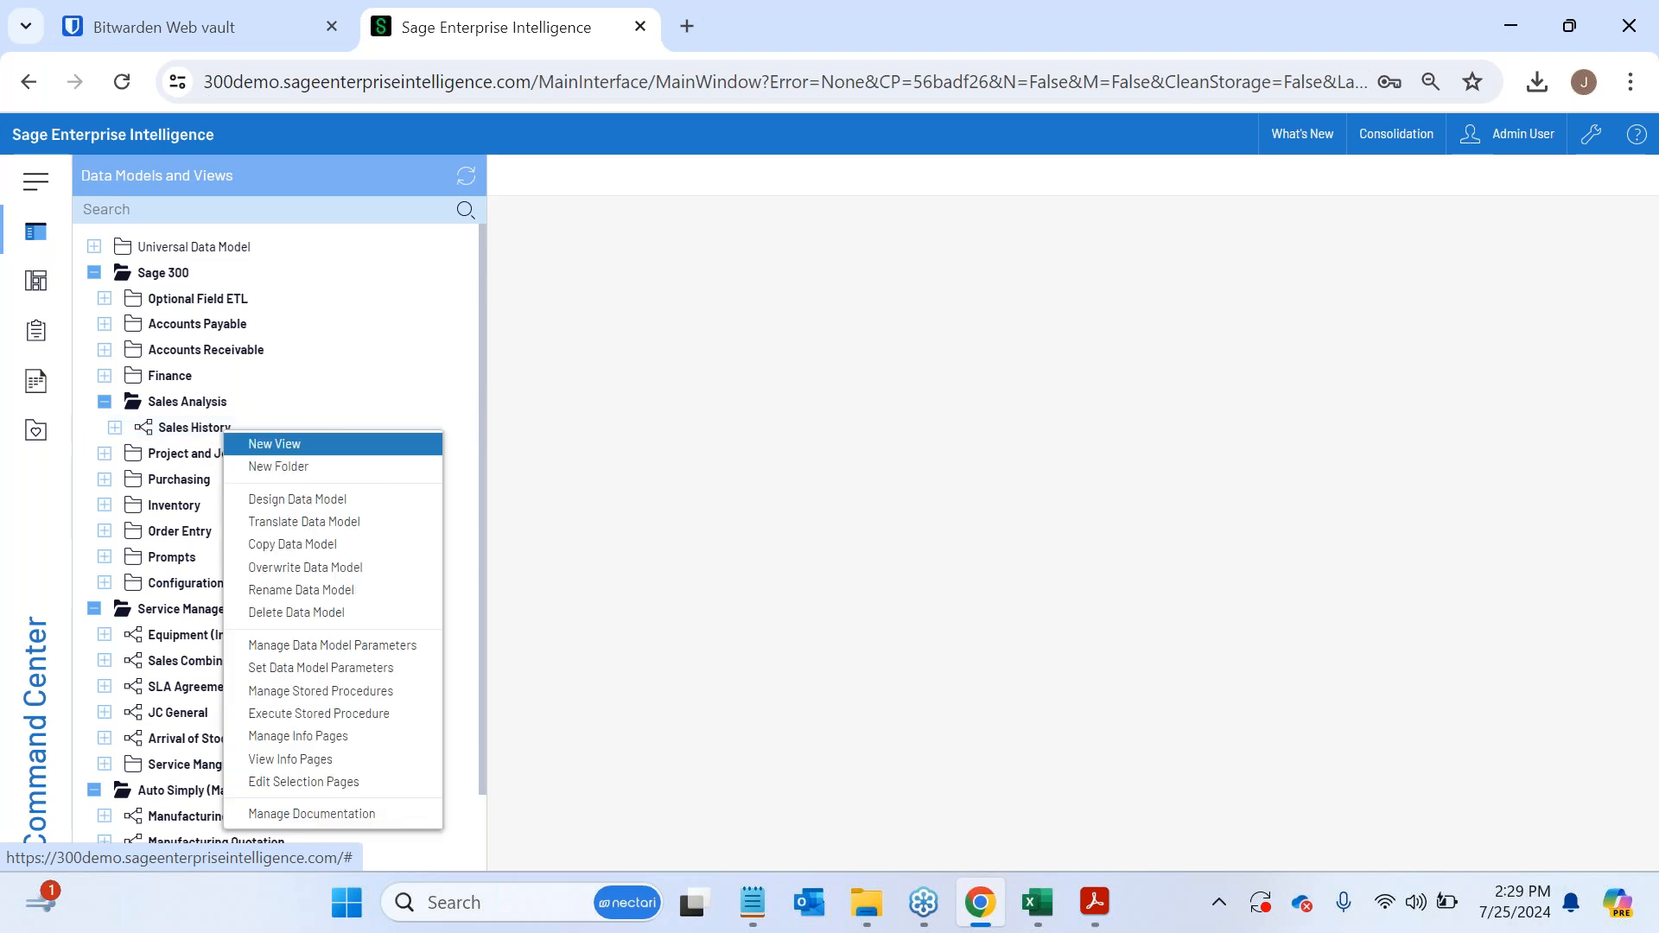
left_click(276, 443)
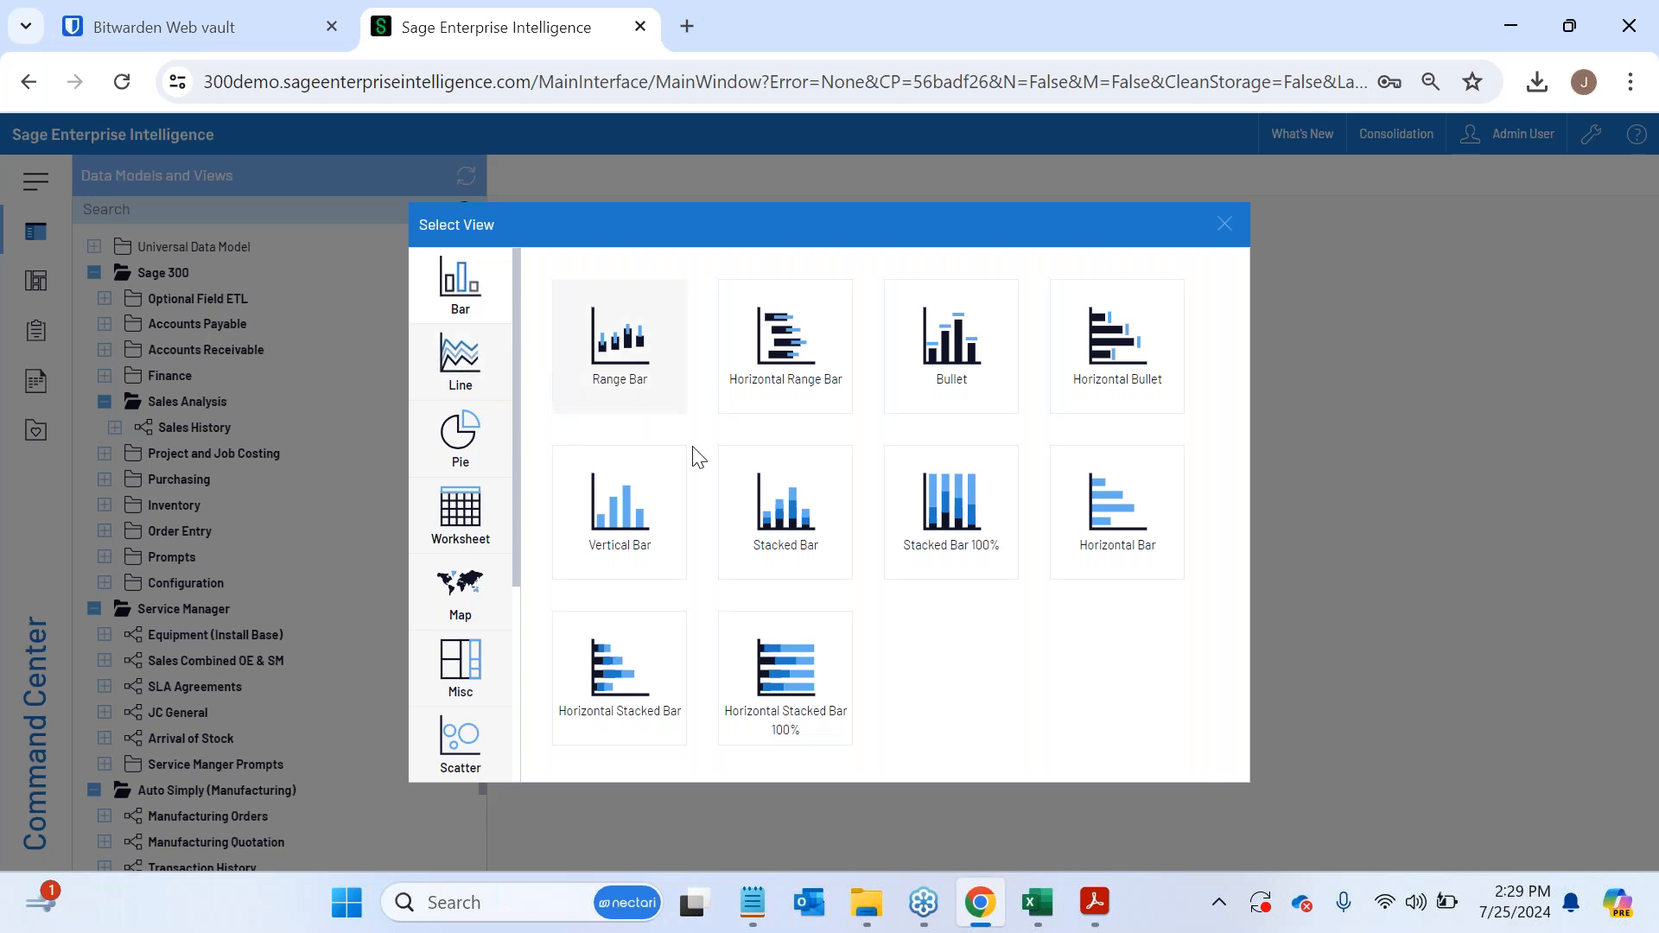
- Examine the available view types, including the Map, Scatter, Combination and Financial categories
left_click(451, 385)
left_click(460, 594)
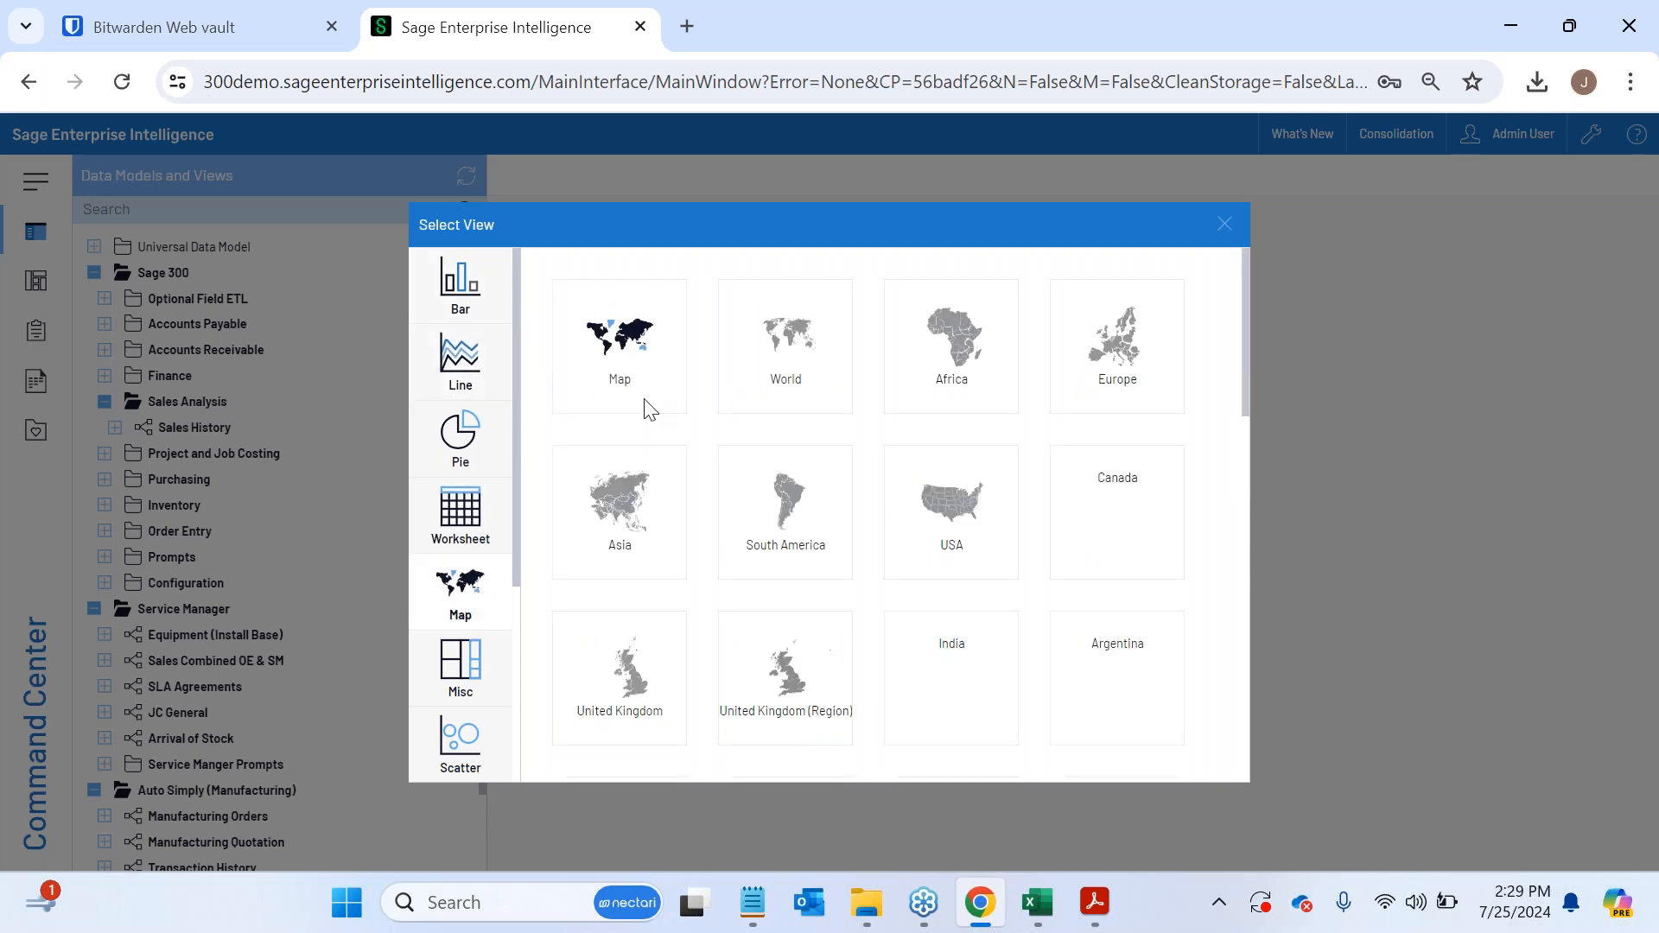
scroll(425, 685, "down", 1)
scroll(425, 685, "down", 3)
left_click(454, 466)
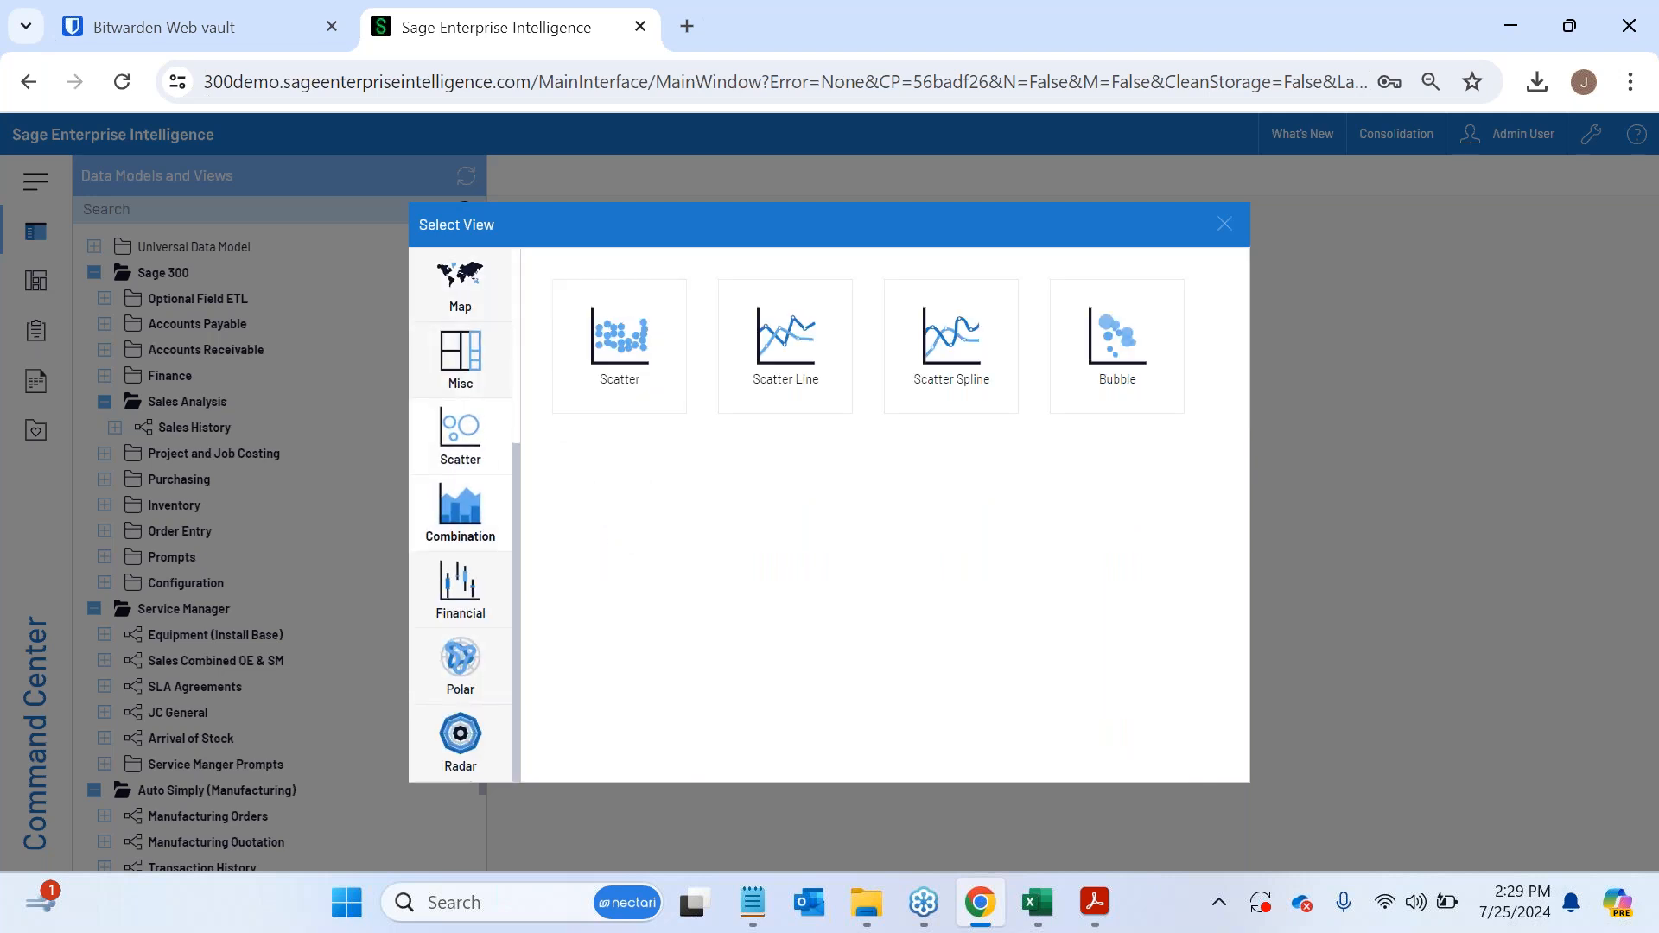
left_click(460, 510)
left_click(460, 587)
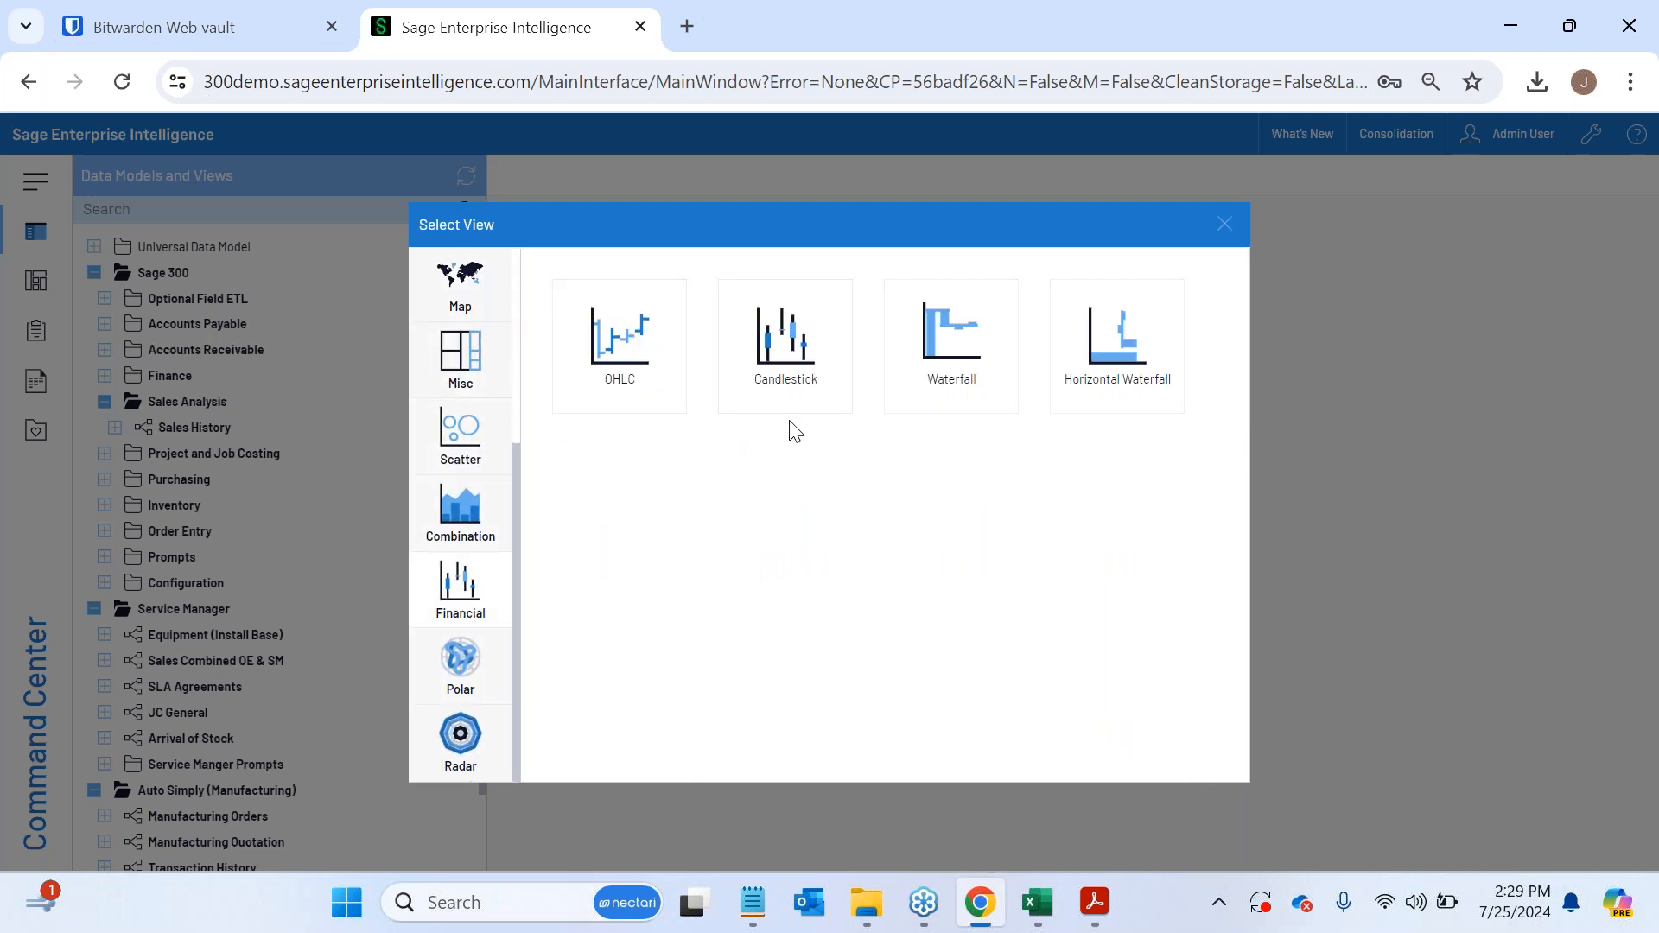
scroll(460, 587, "up", 4)
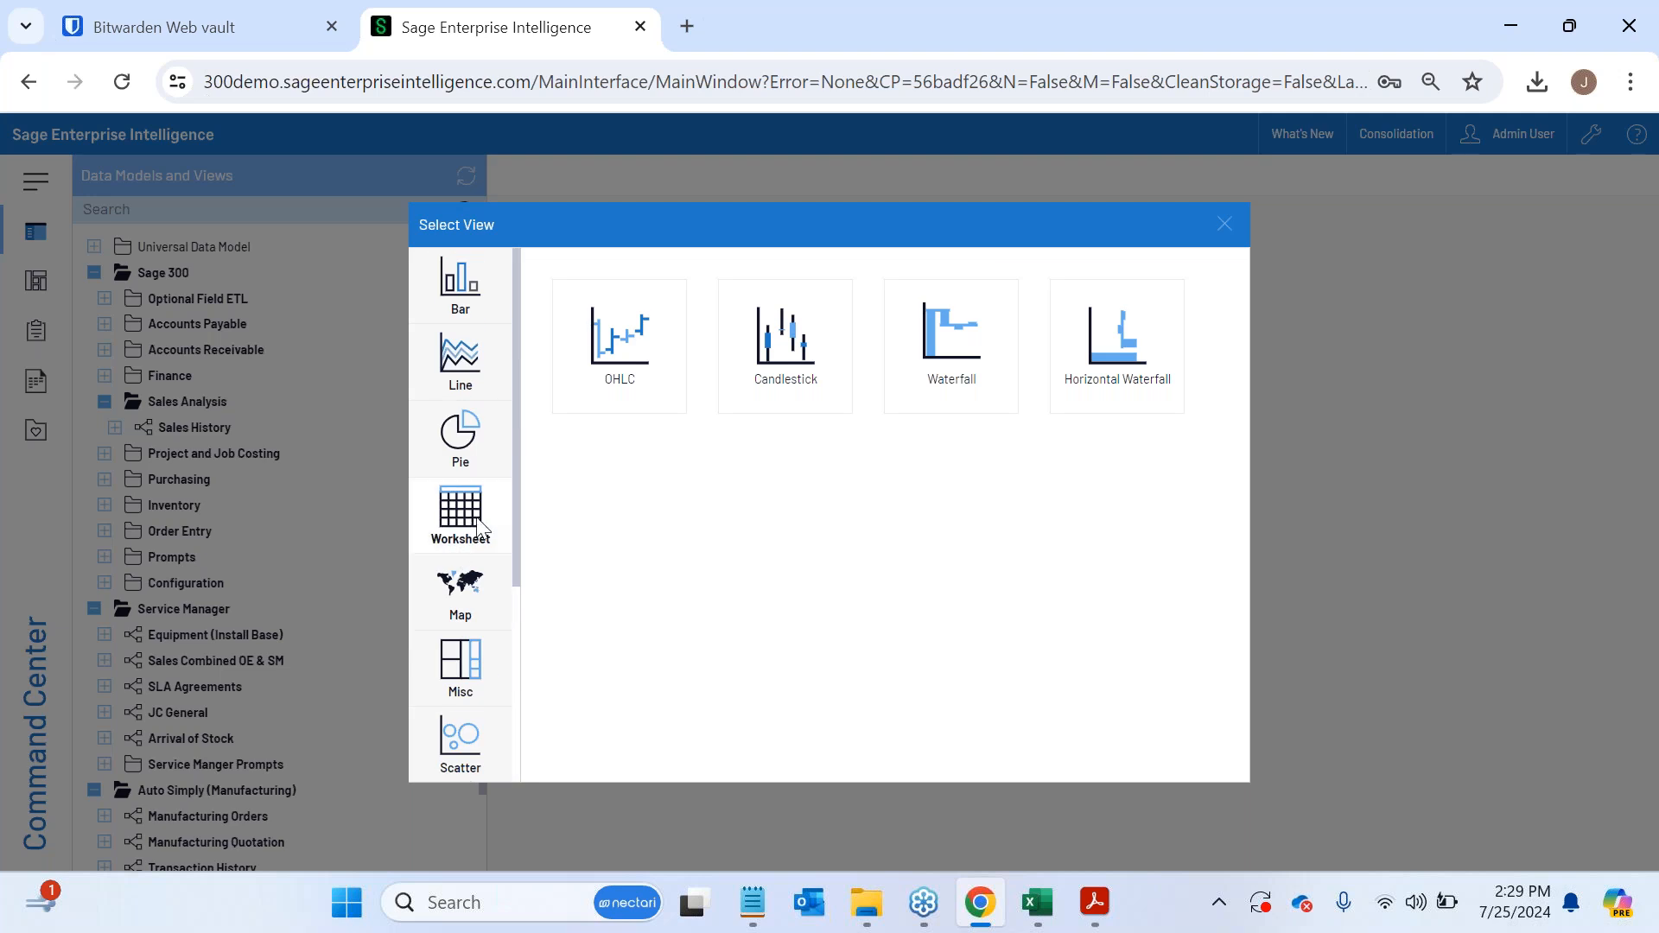
- Choose a Worksheet view and add Source Currency Net Sales, Source Currency Cost and Home Currency Profit % as its columns
left_click(478, 529)
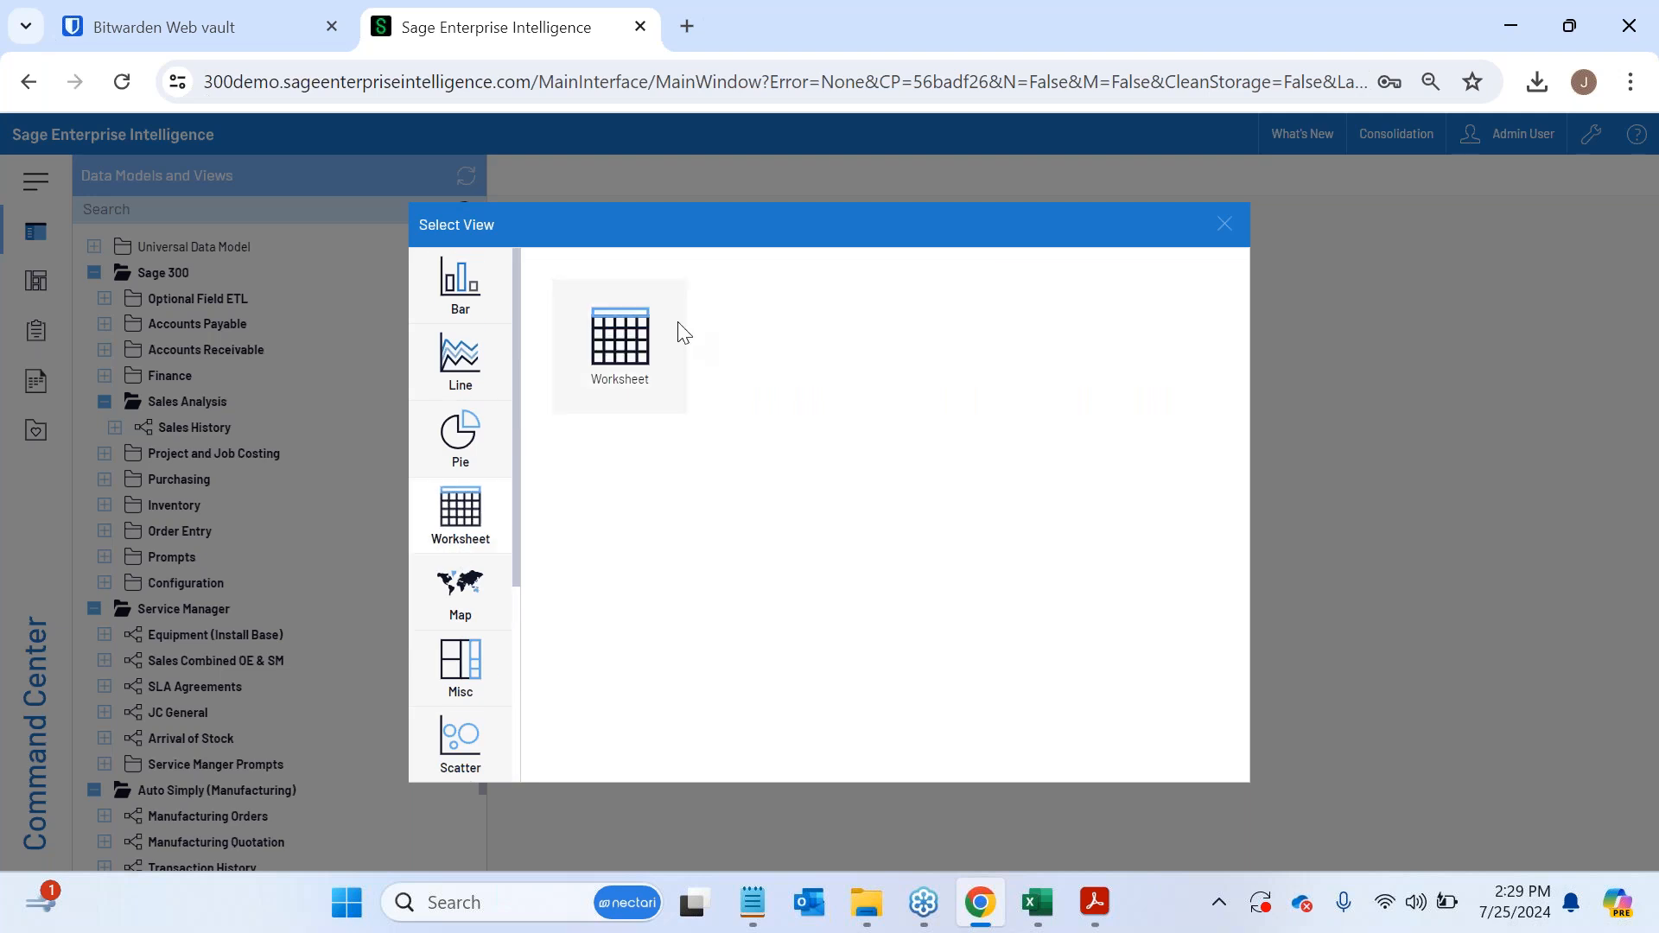
double_click(613, 371)
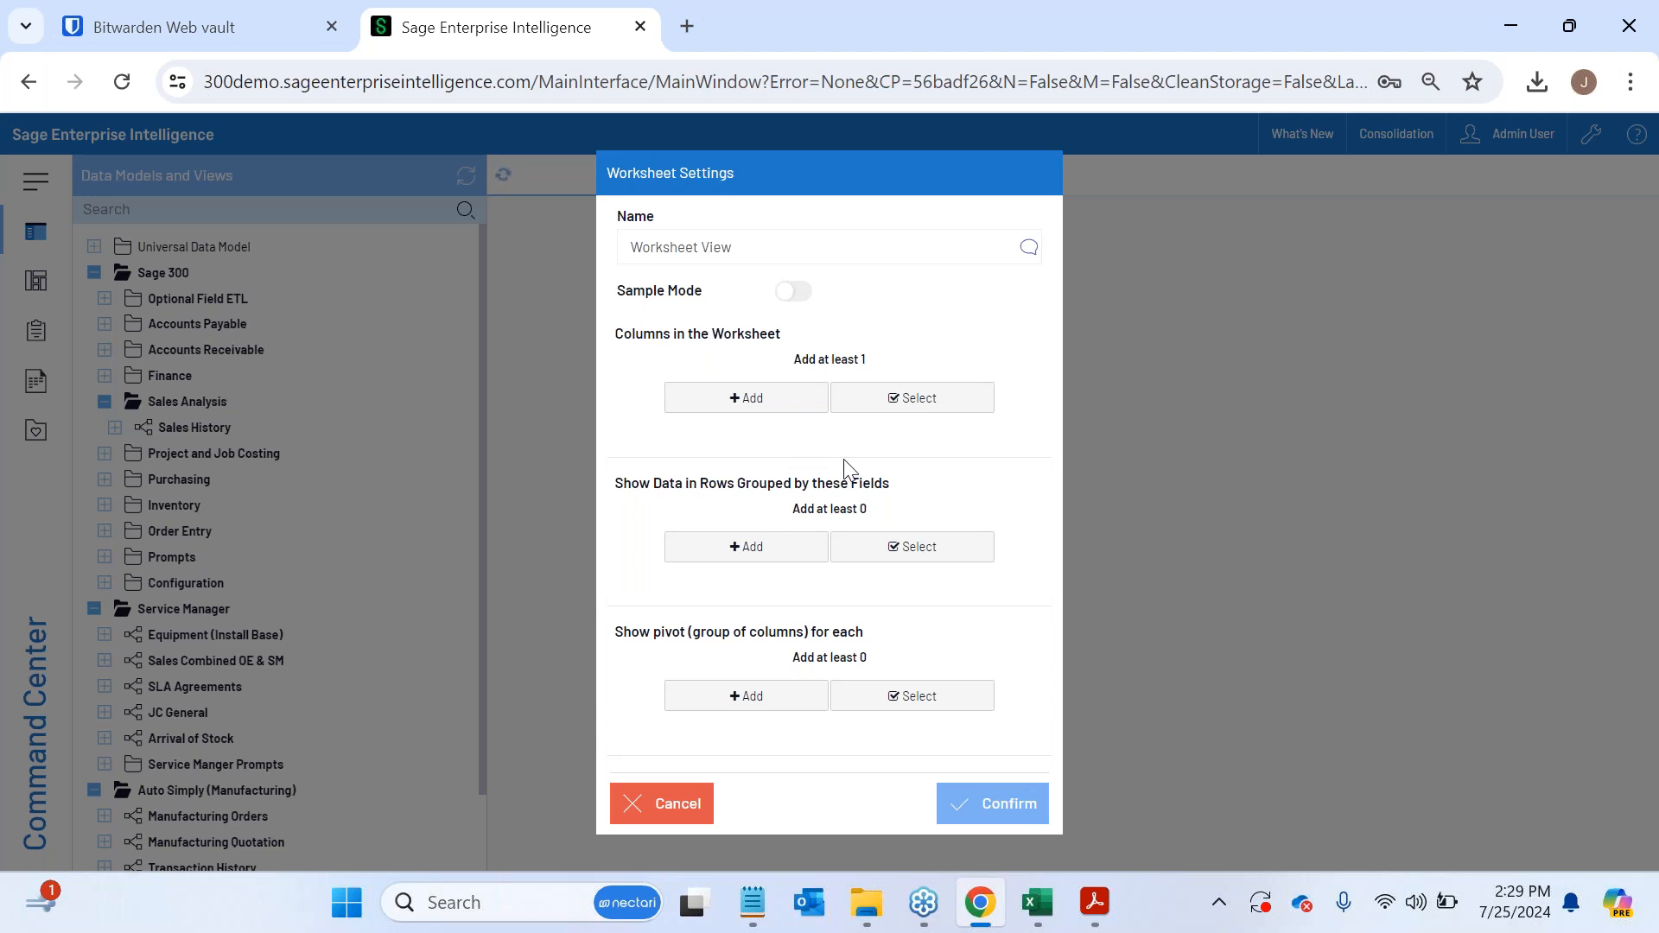
left_click(752, 399)
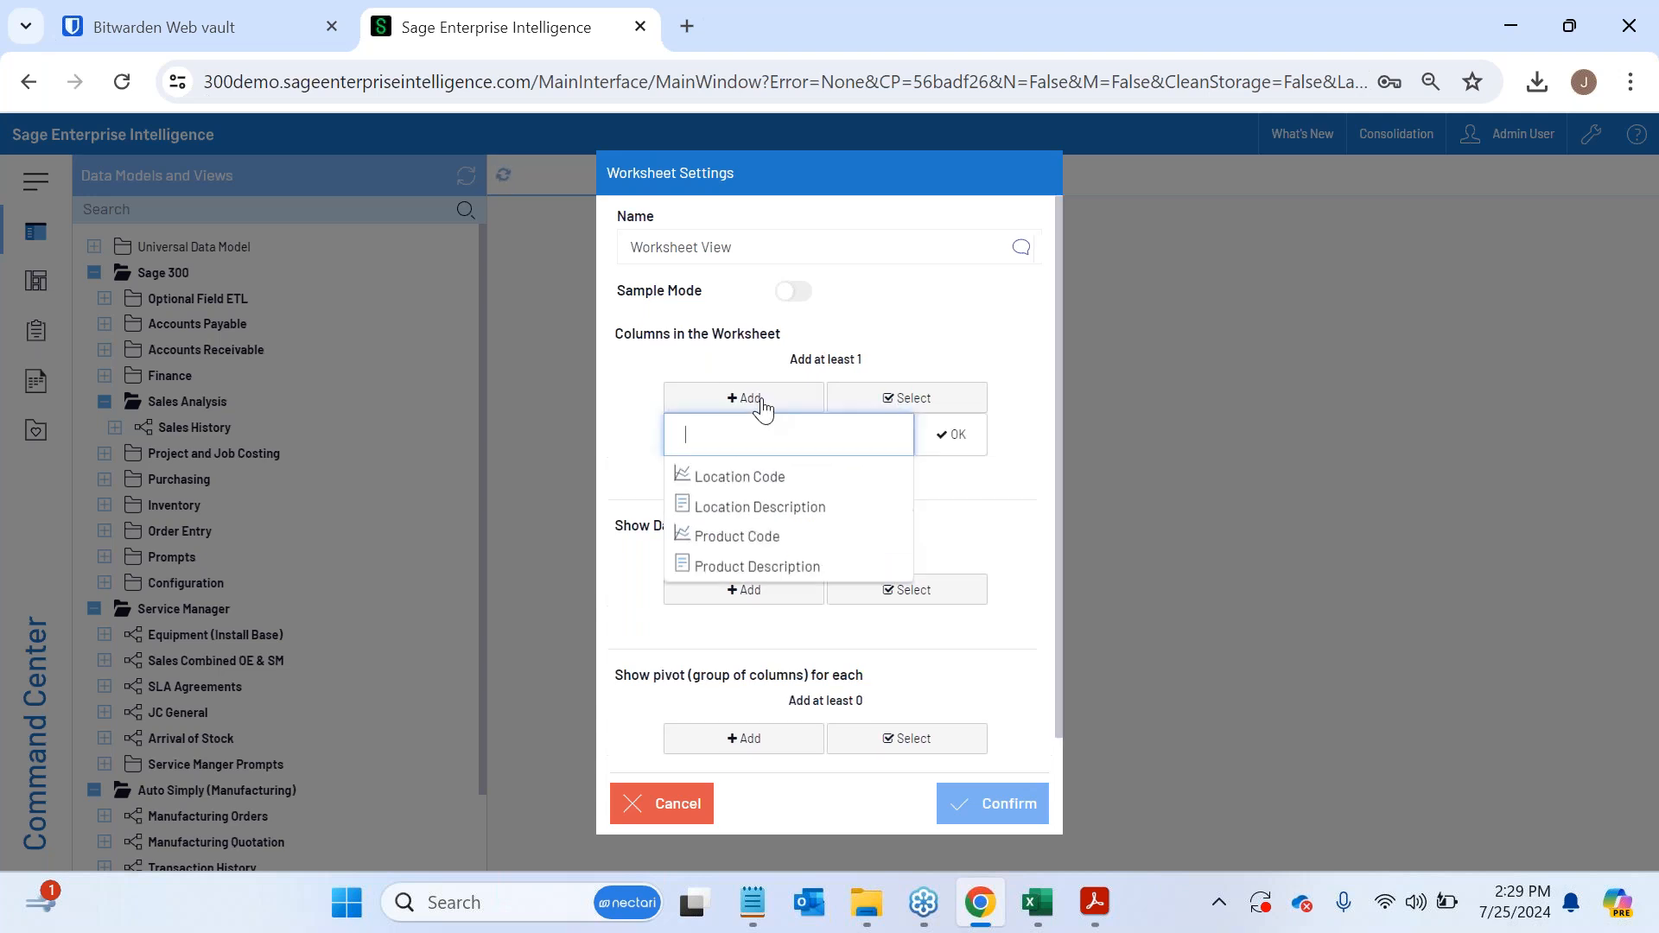
left_click_drag(911, 484, 935, 555)
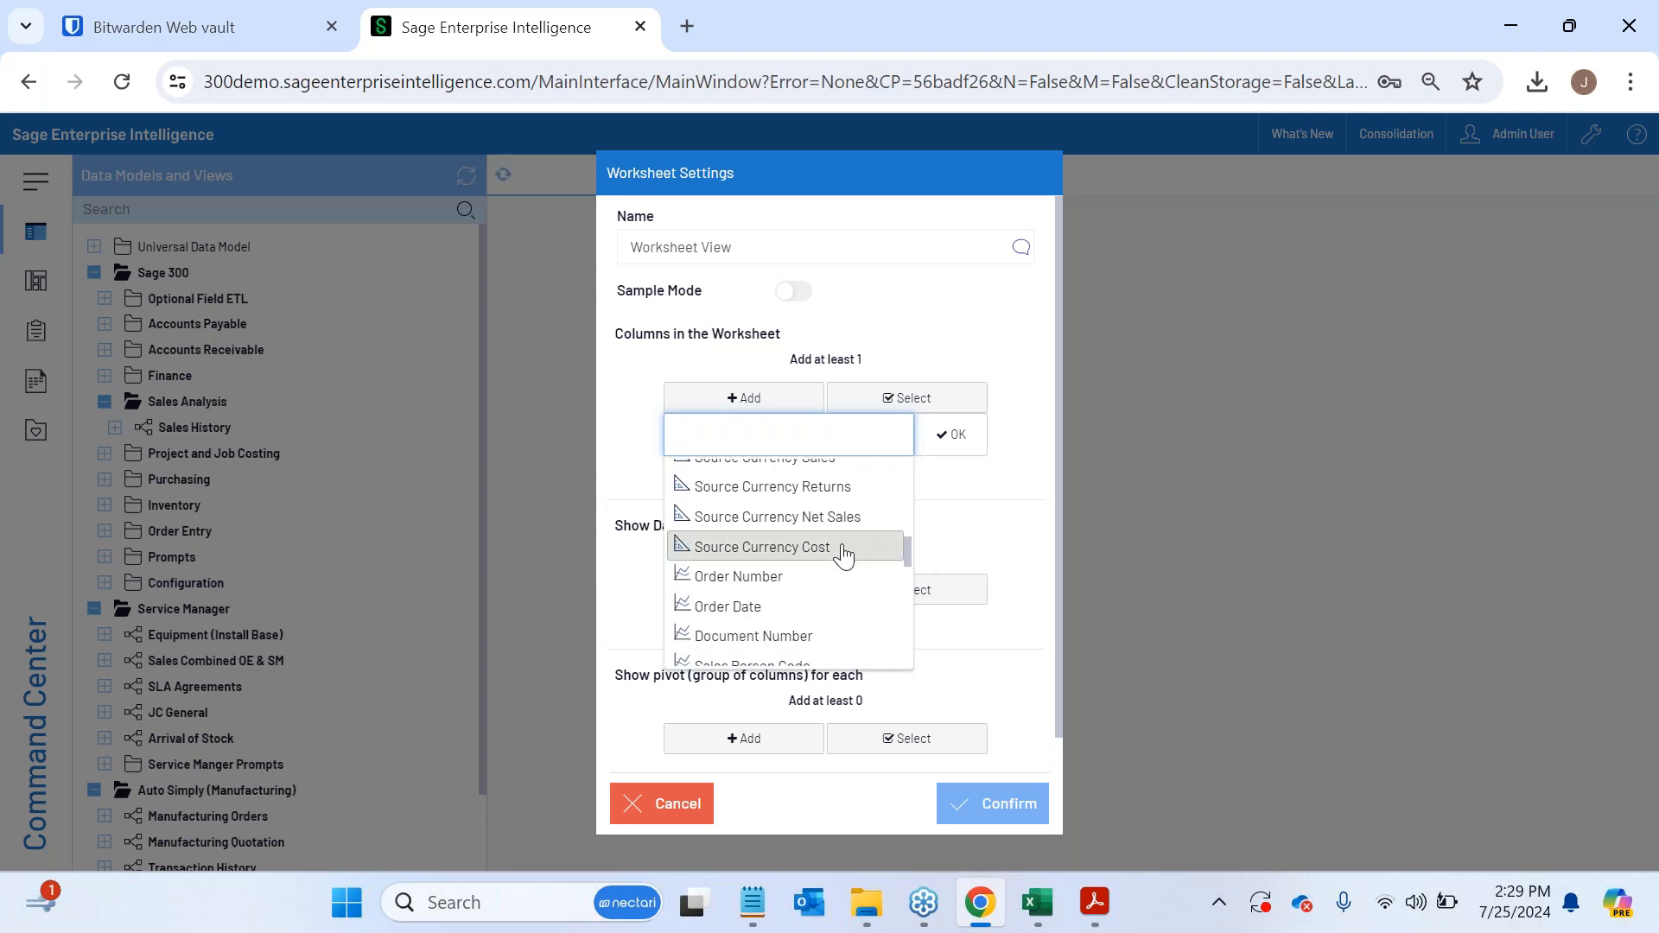
left_click(820, 522)
left_click(827, 560)
scroll(782, 652, "down", 2)
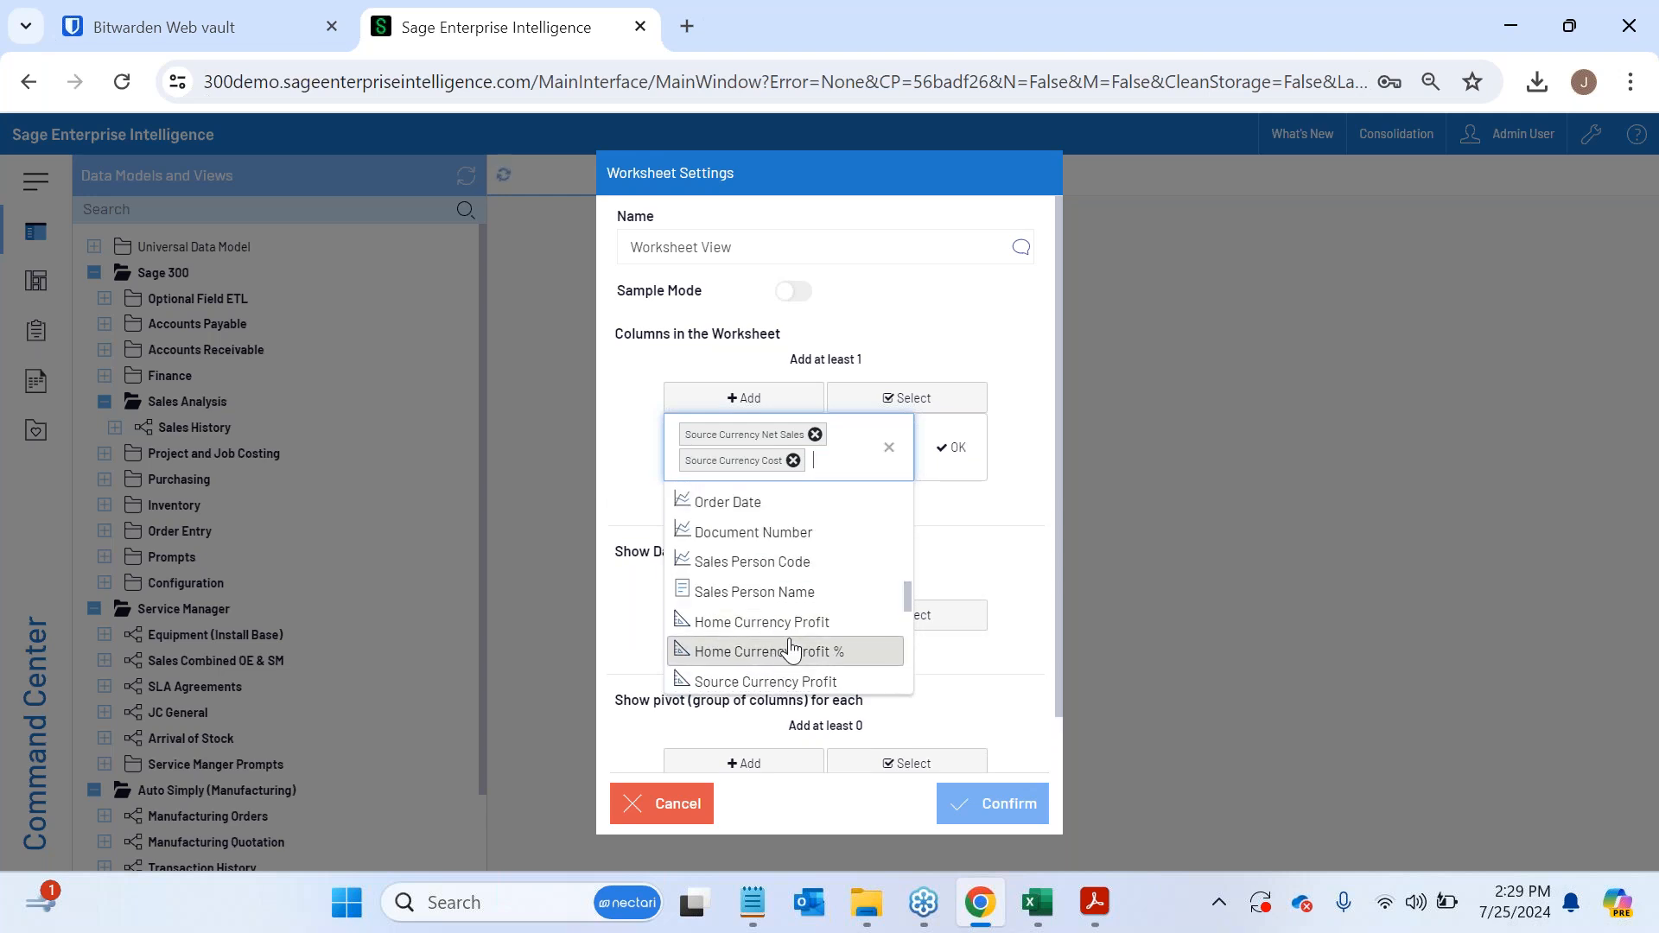
left_click(787, 651)
left_click(949, 453)
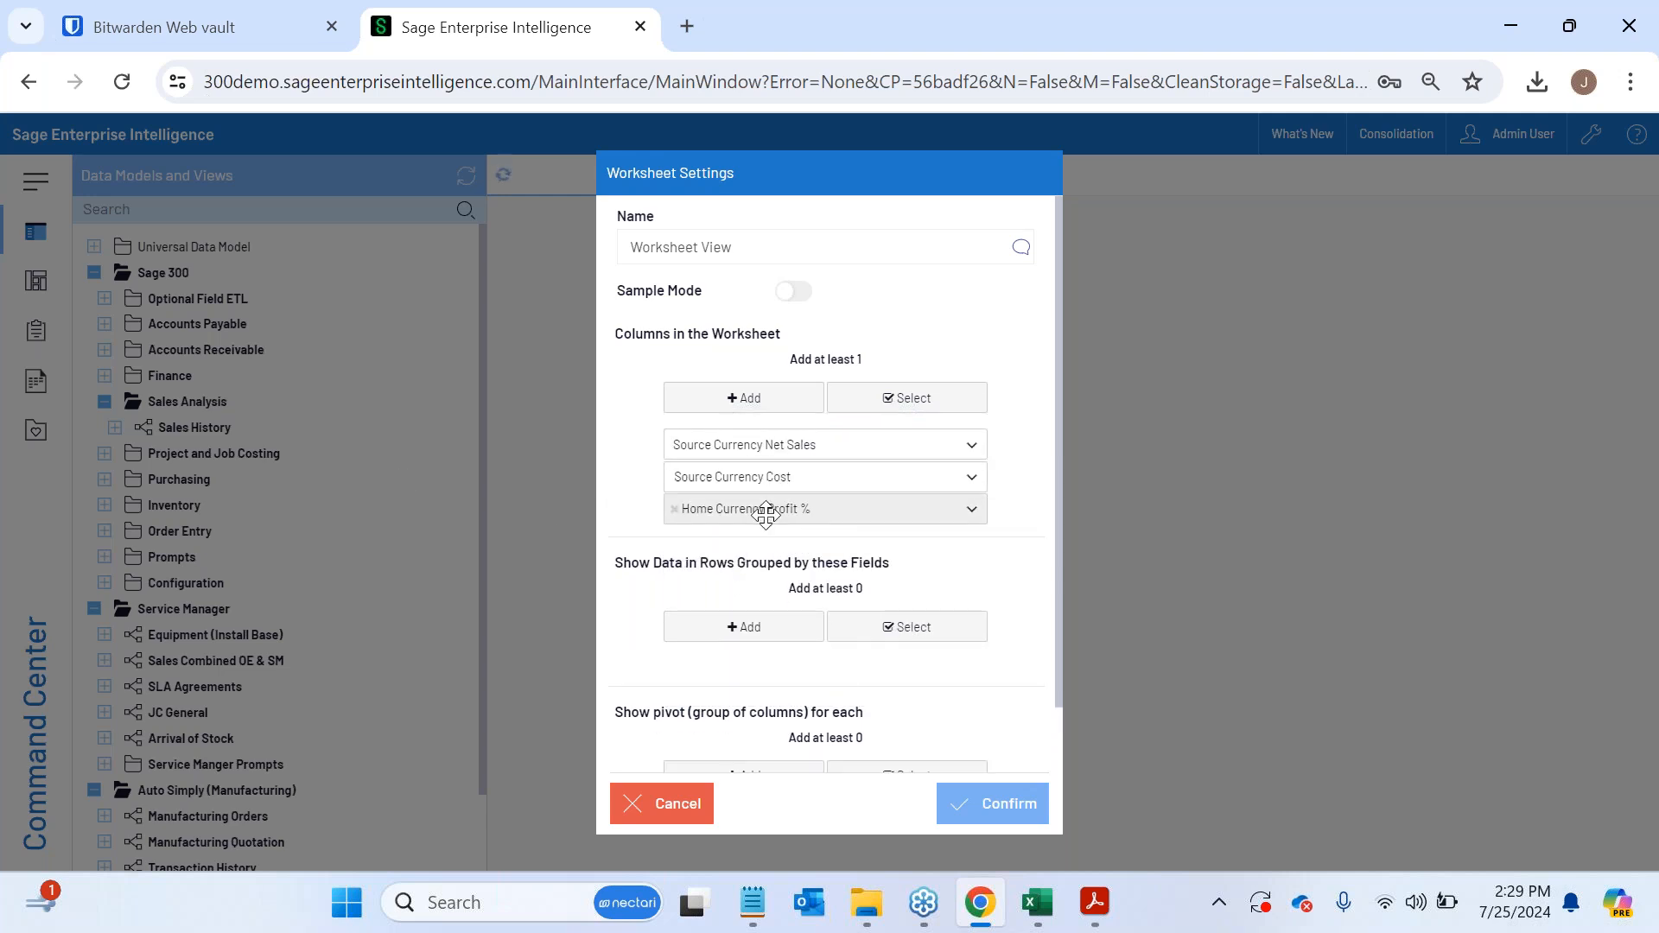
- Group the worksheet rows by Fiscal Year, Fiscal Period, Customer ID and Product Code, and generate the view
left_click(747, 628)
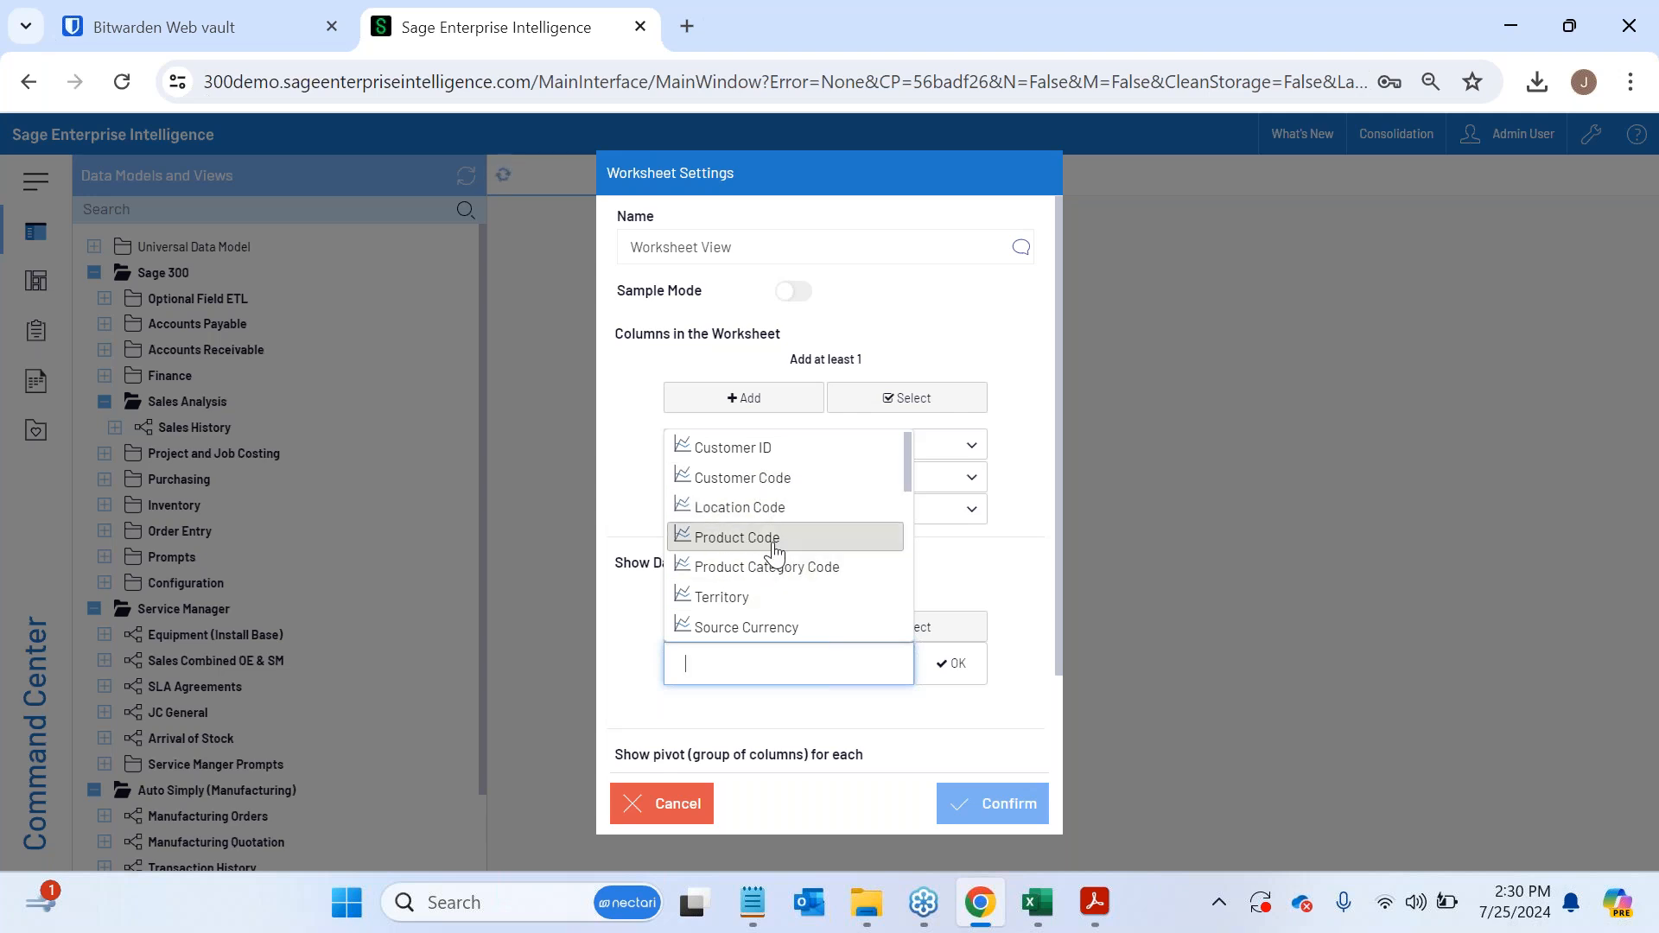
scroll(767, 548, "down", 3)
left_click(764, 598)
left_click(761, 629)
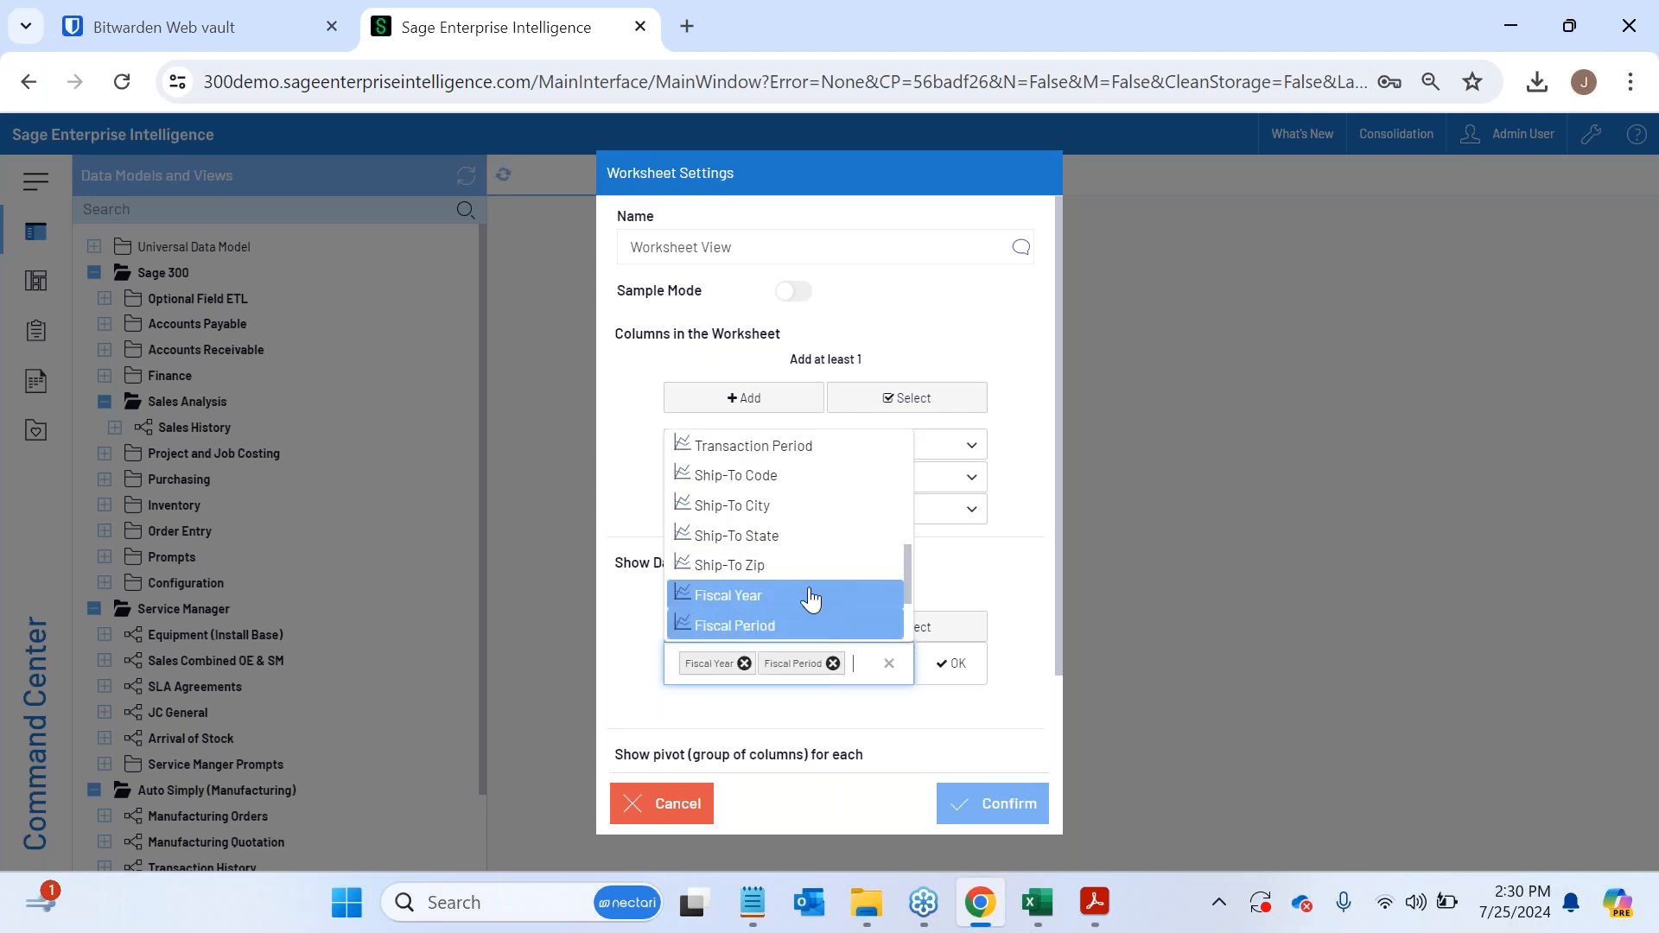
left_click(761, 457)
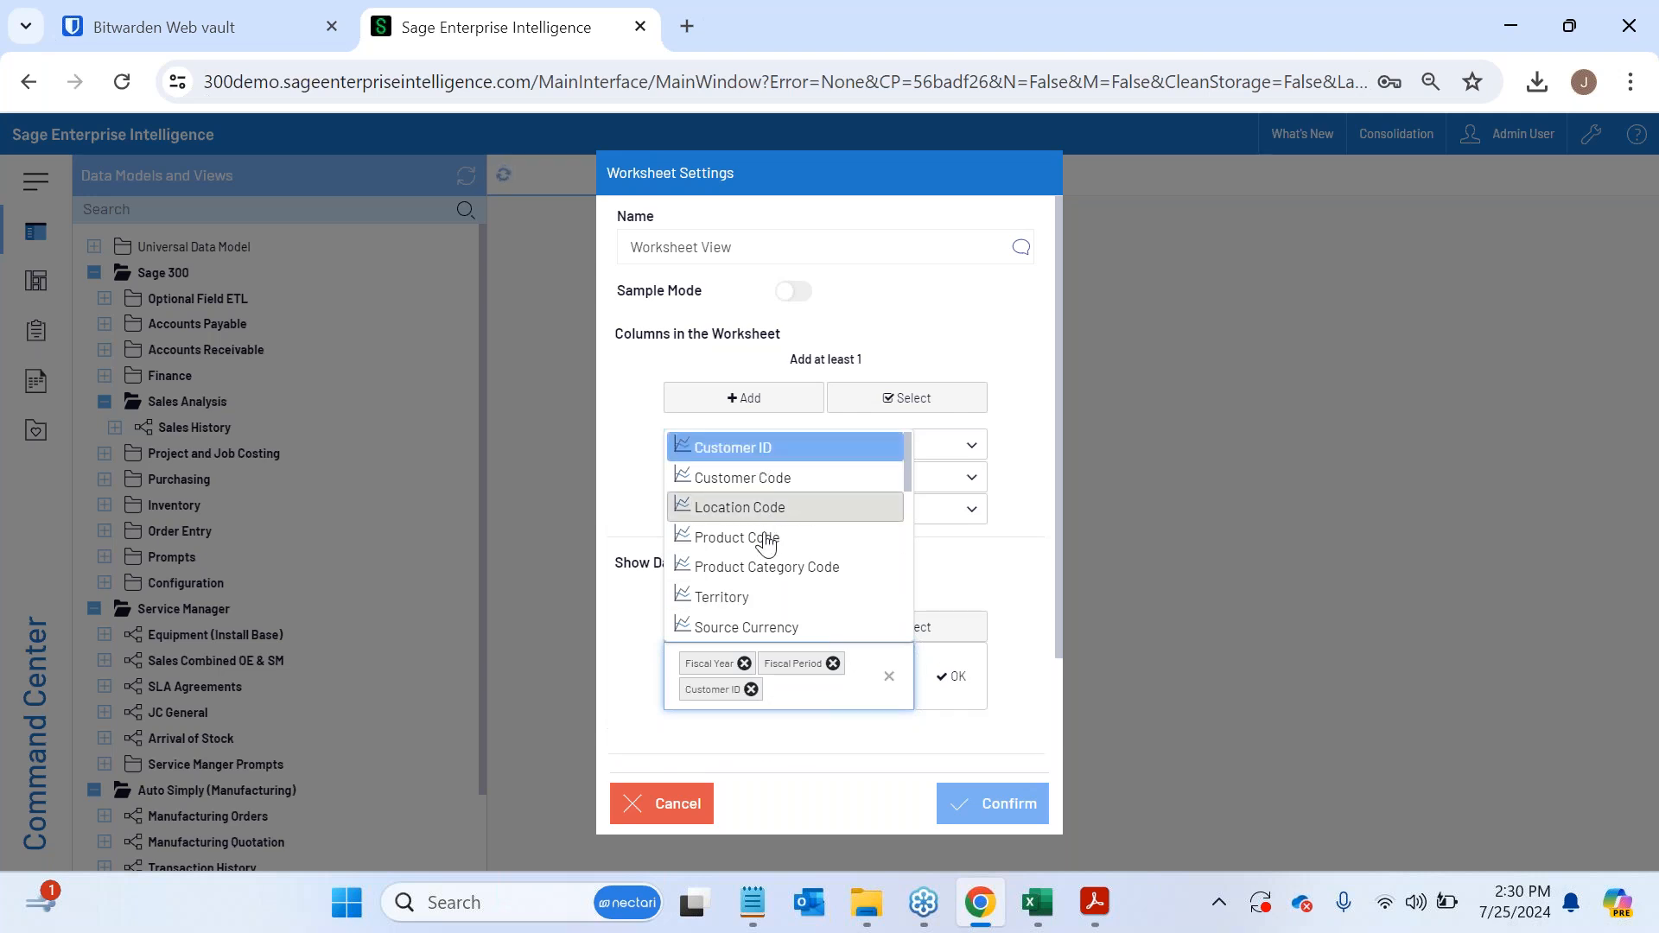
left_click(765, 540)
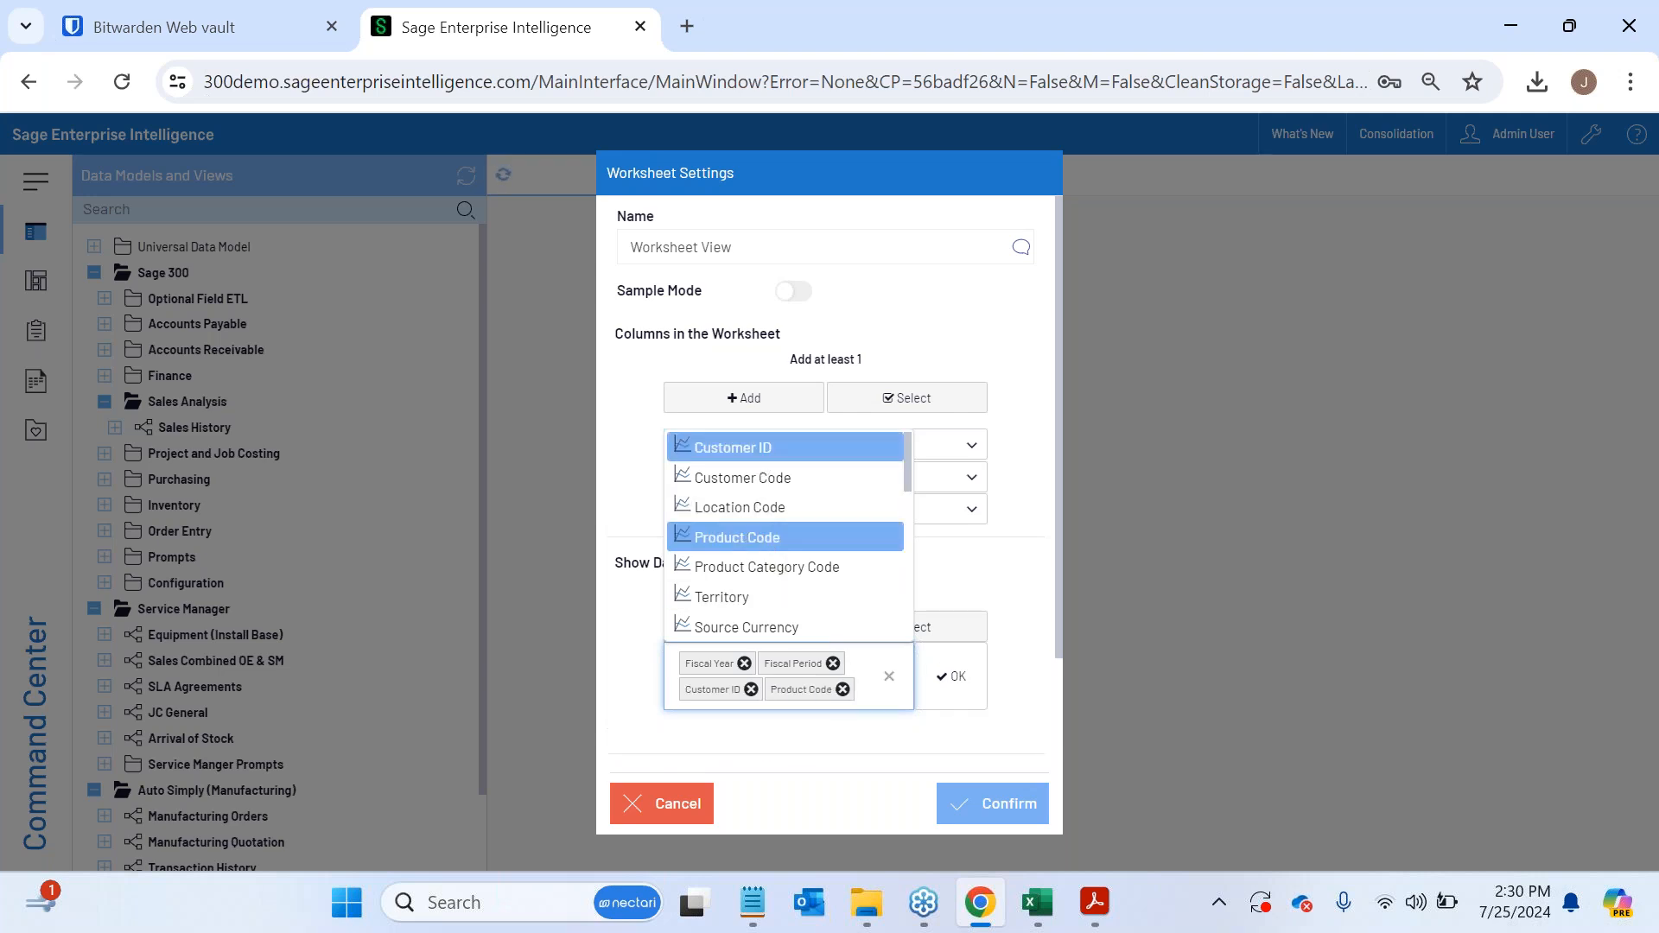
left_click(951, 676)
scroll(769, 480, "down", 2)
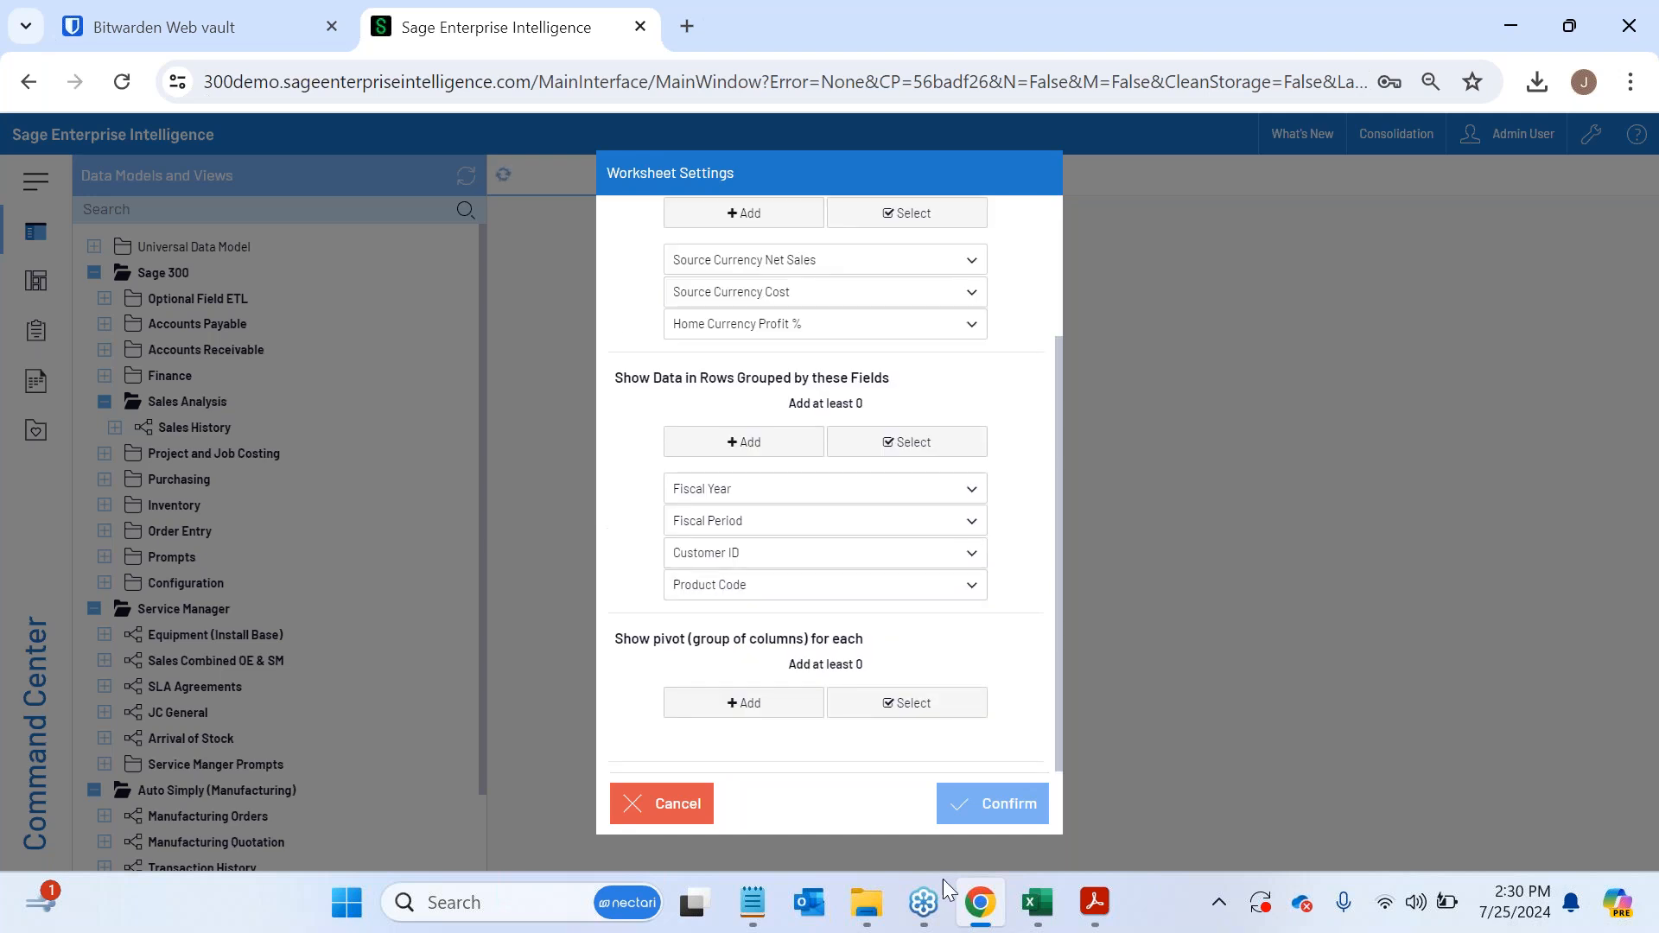
left_click(1005, 804)
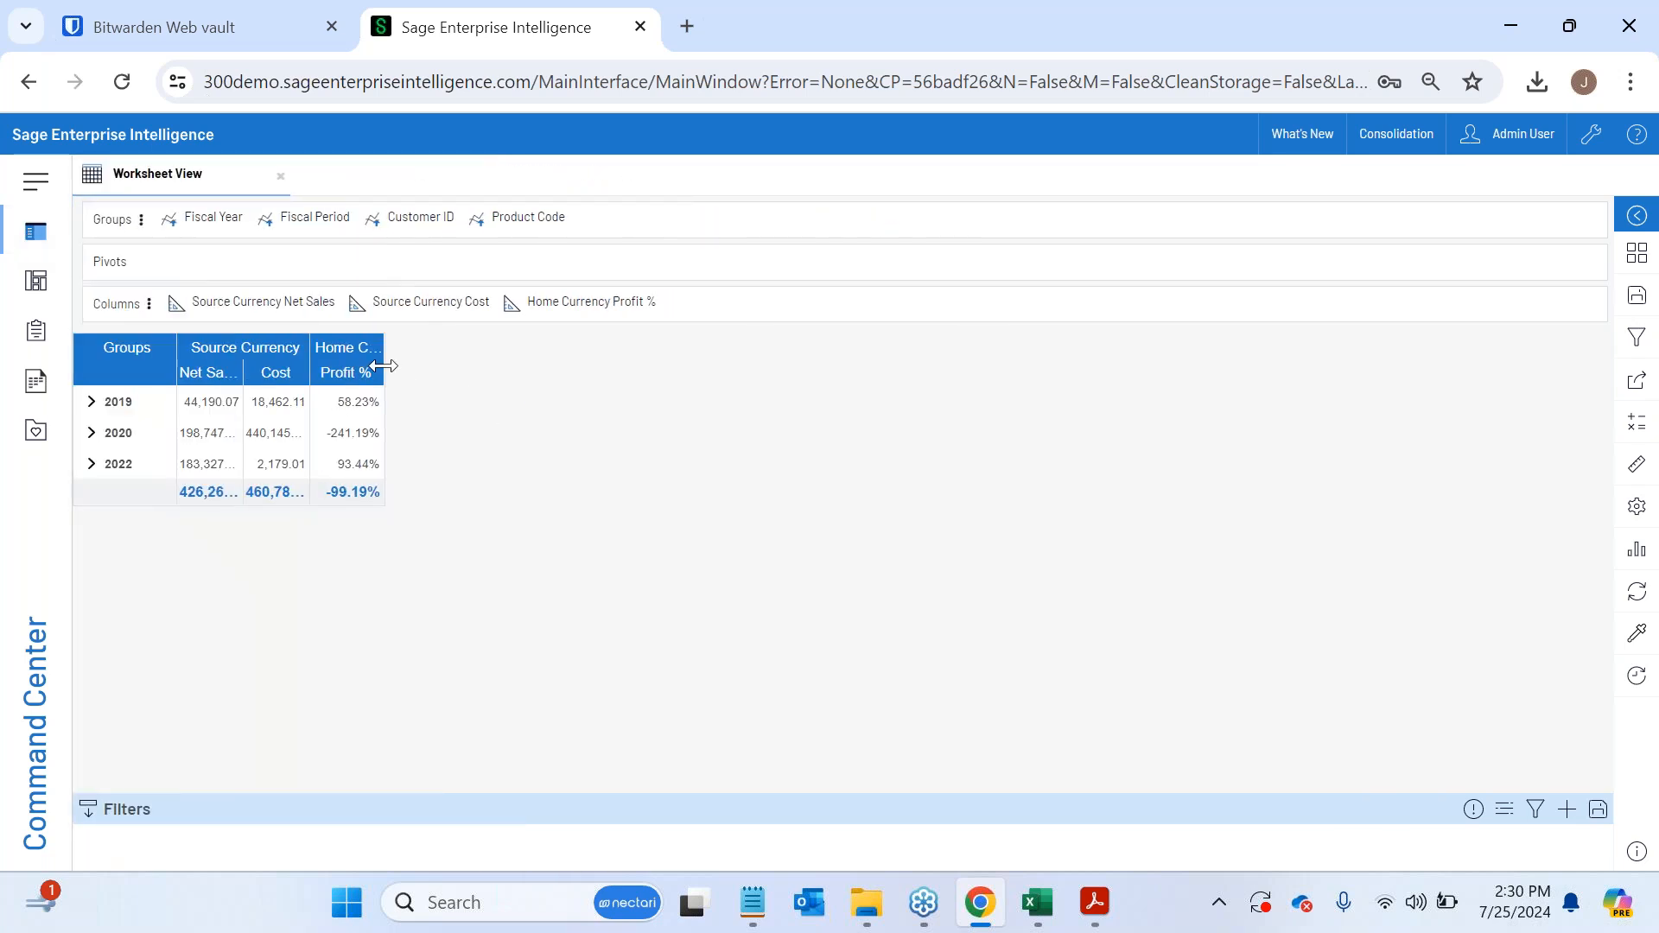
- Widen the Net Sales, Cost and Profit % columns to fit their contents
double_click(384, 367)
double_click(309, 370)
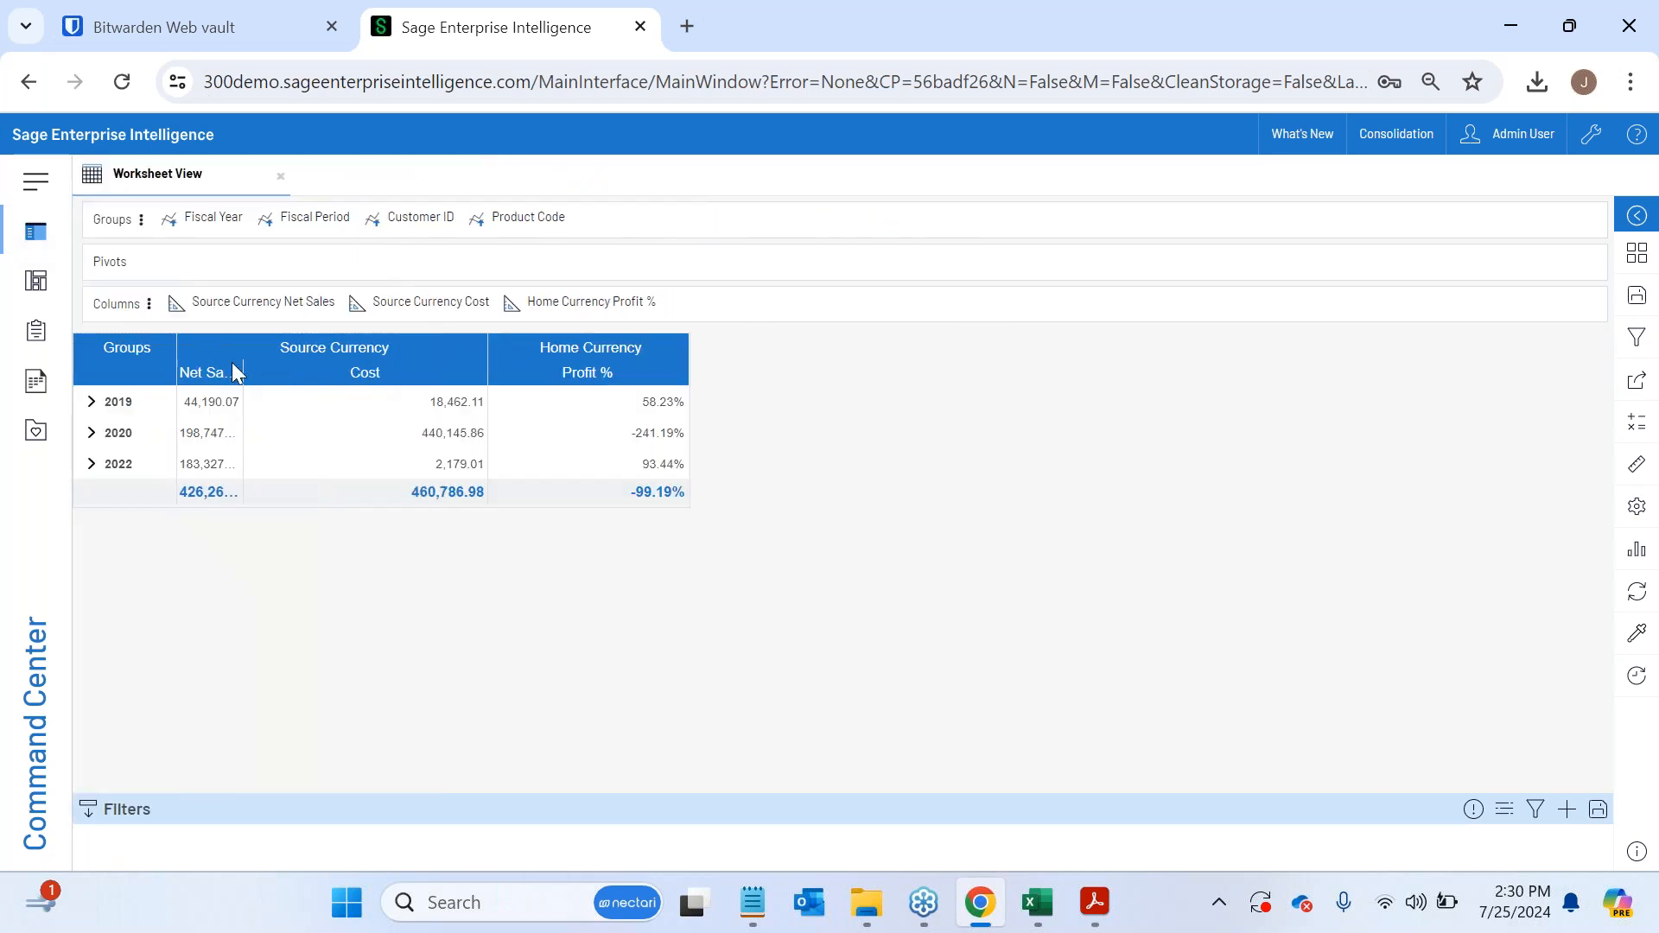
double_click(243, 368)
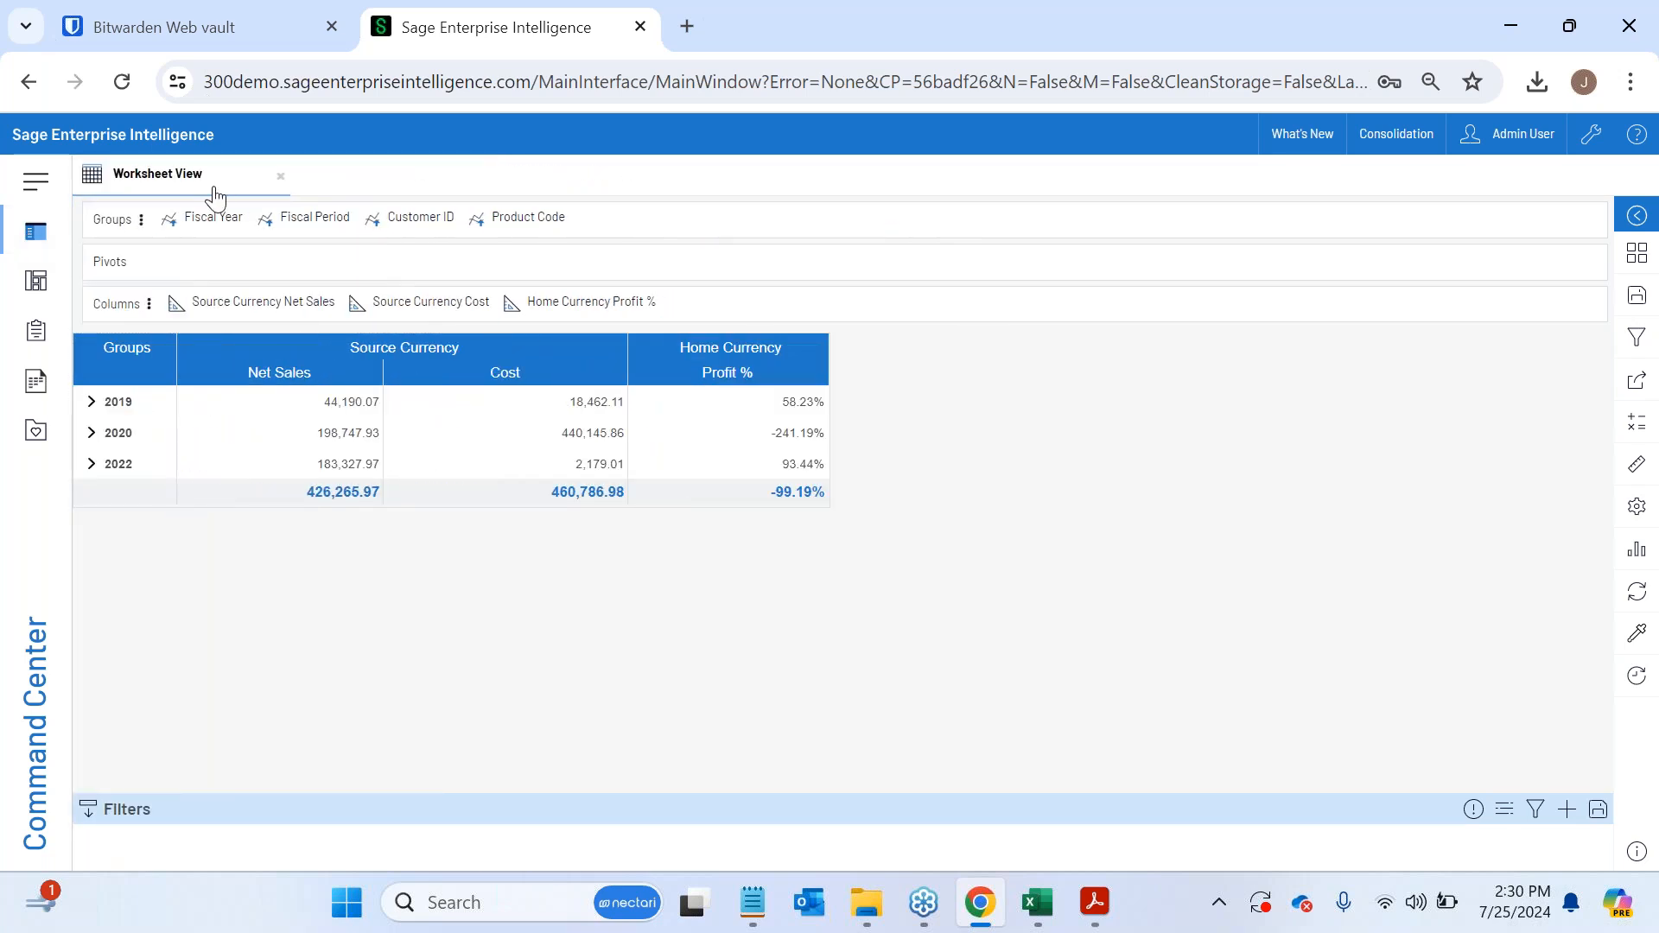
- Drill into fiscal year 2020, period 3 and customer 1105 Bargain Mart - Oakland to view its products
left_click(91, 433)
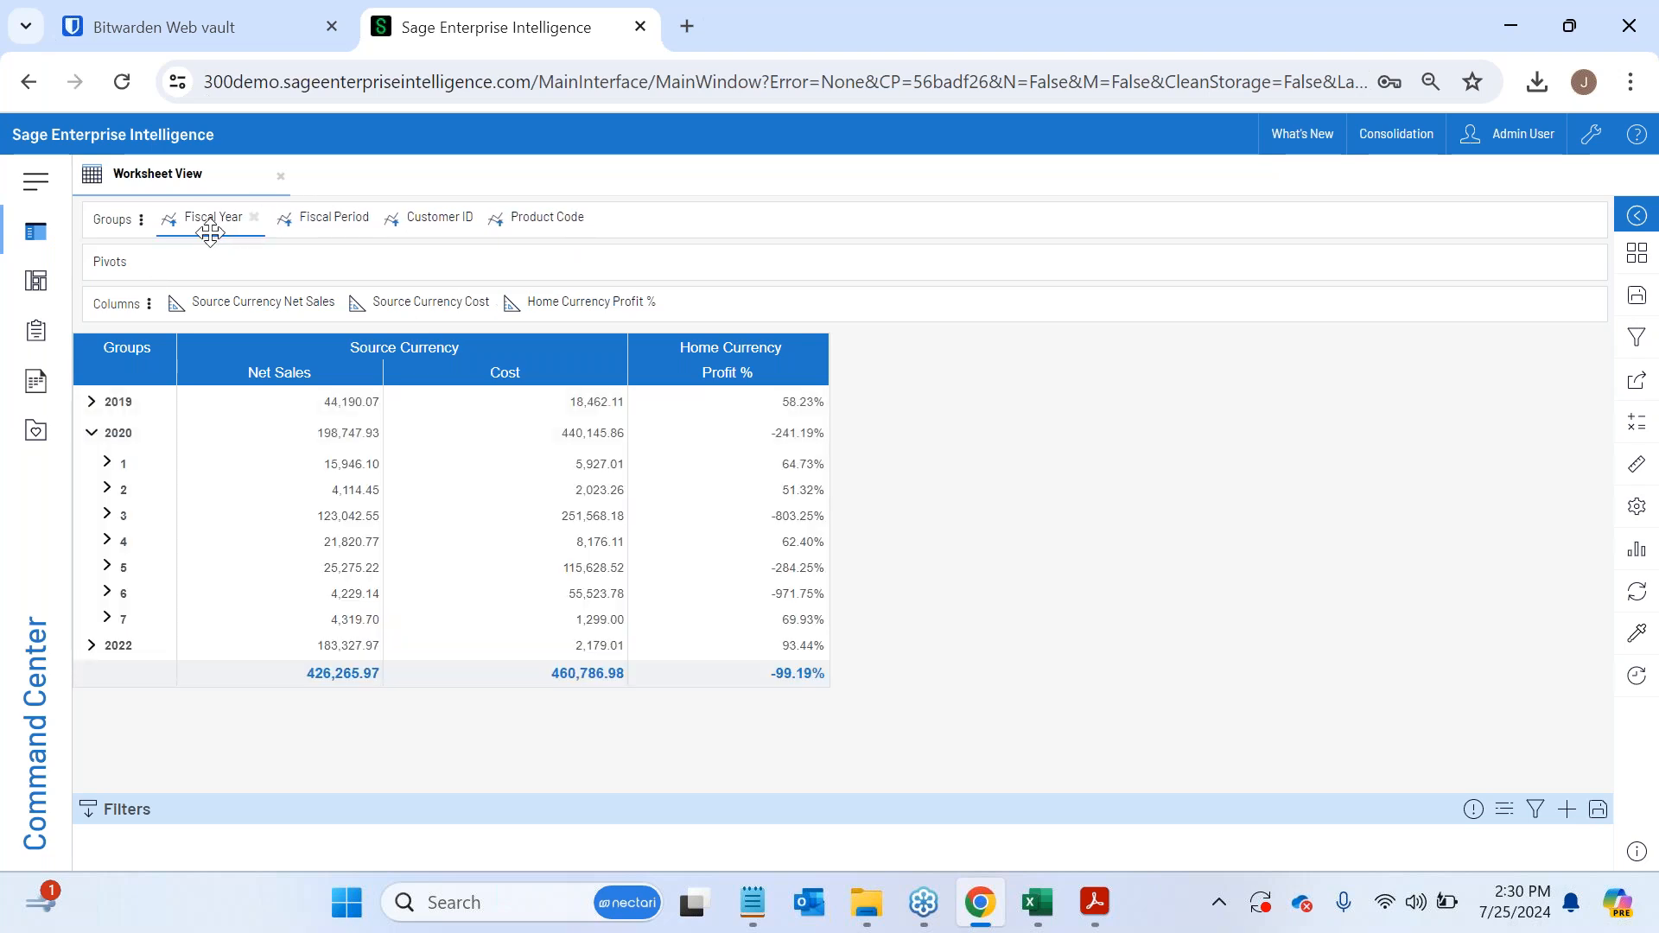
left_click(107, 516)
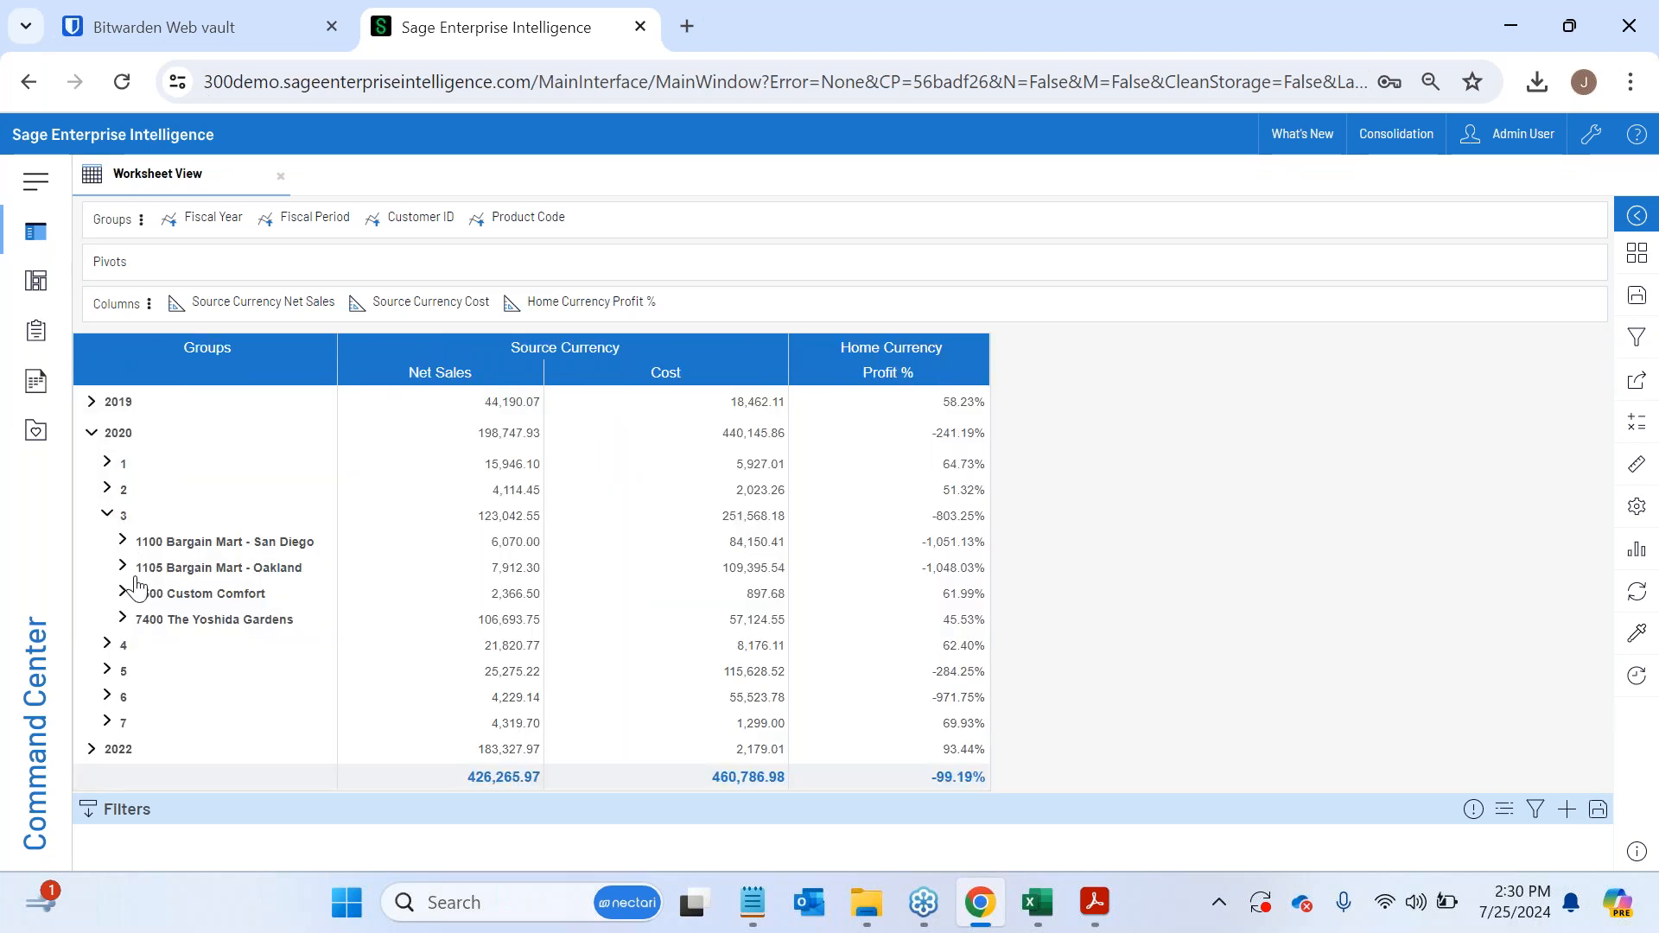
left_click(124, 570)
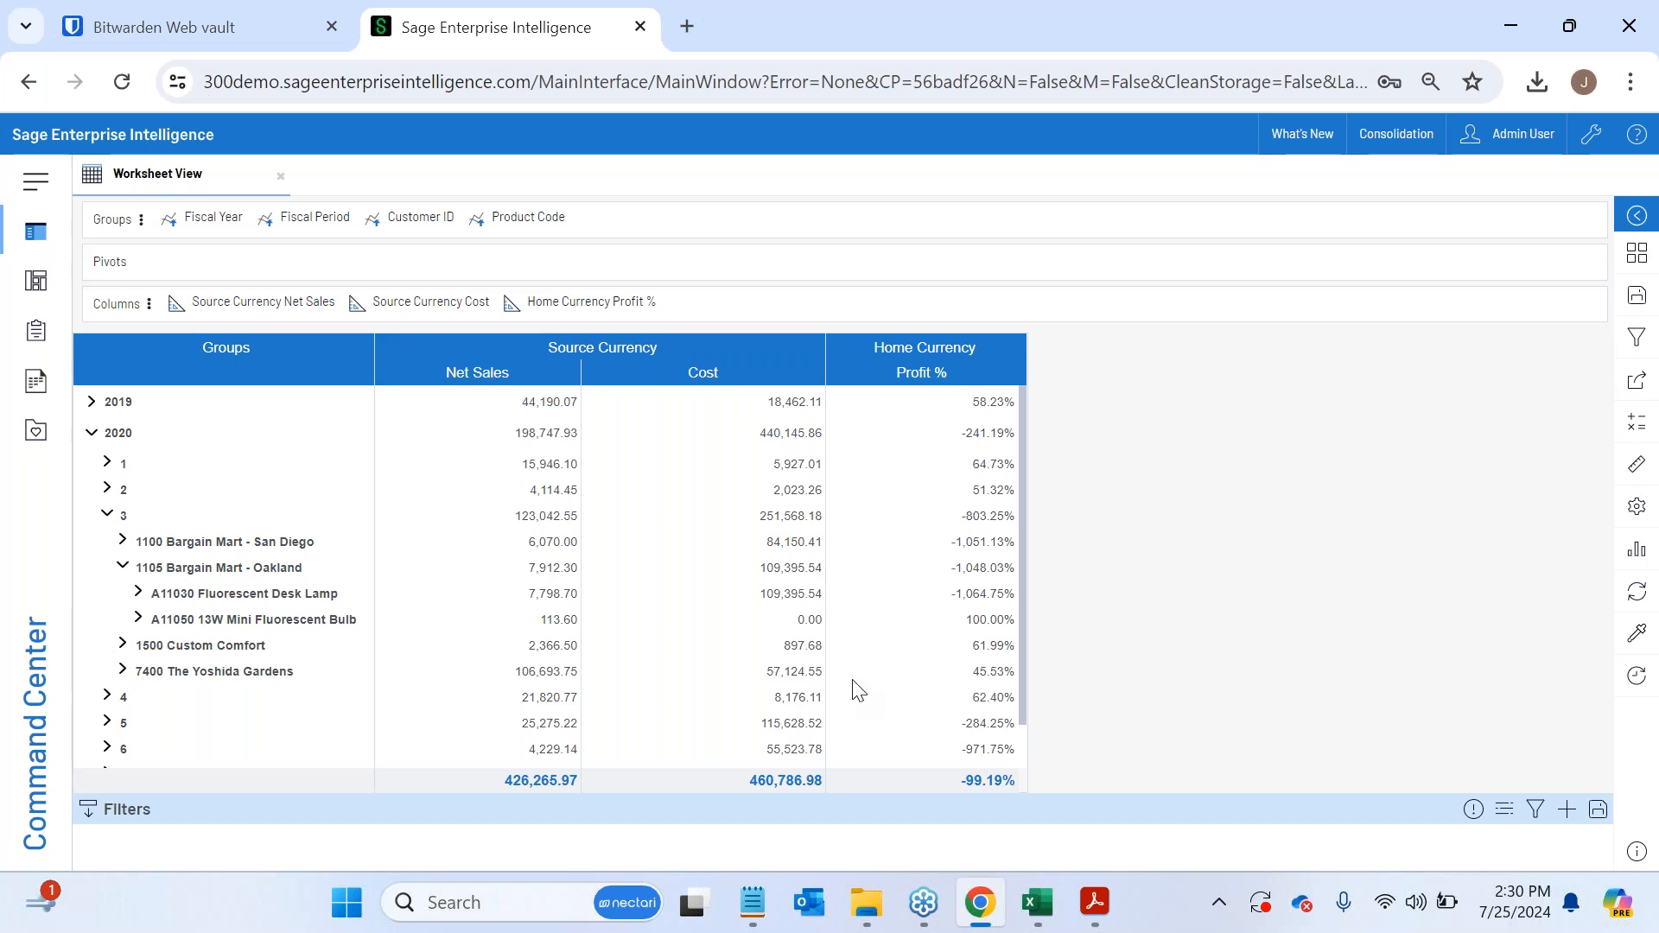
- Examine the view's available dimensions and its Source Currency measures, and close the field list
left_click(1647, 474)
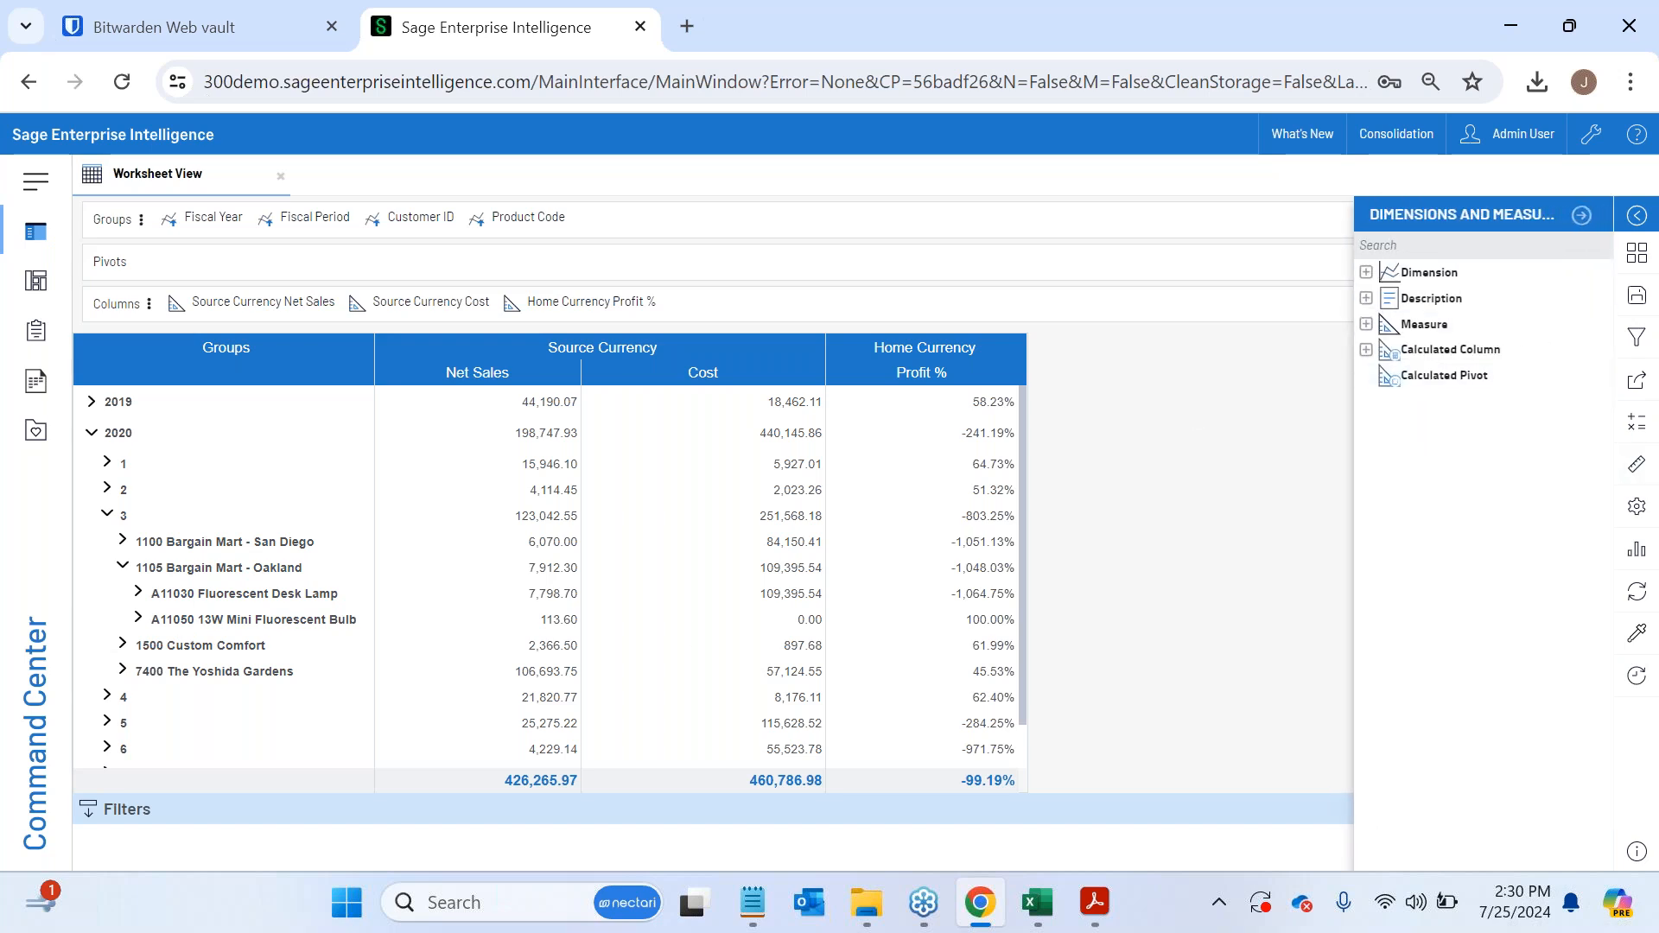
left_click(1365, 273)
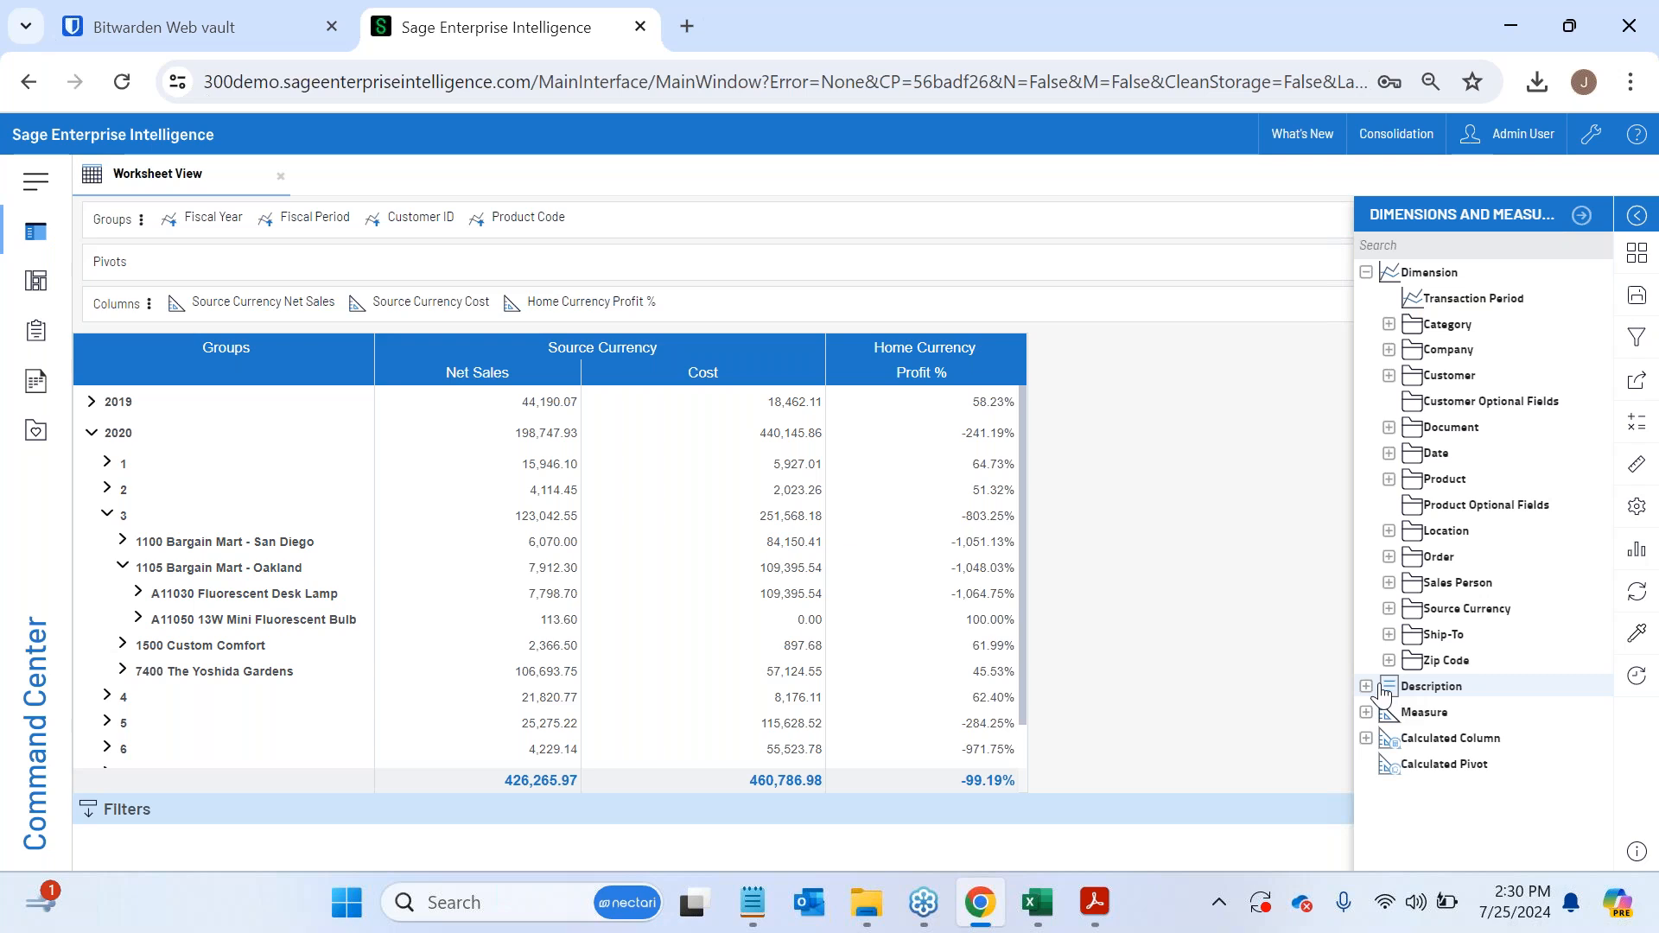
left_click(1366, 711)
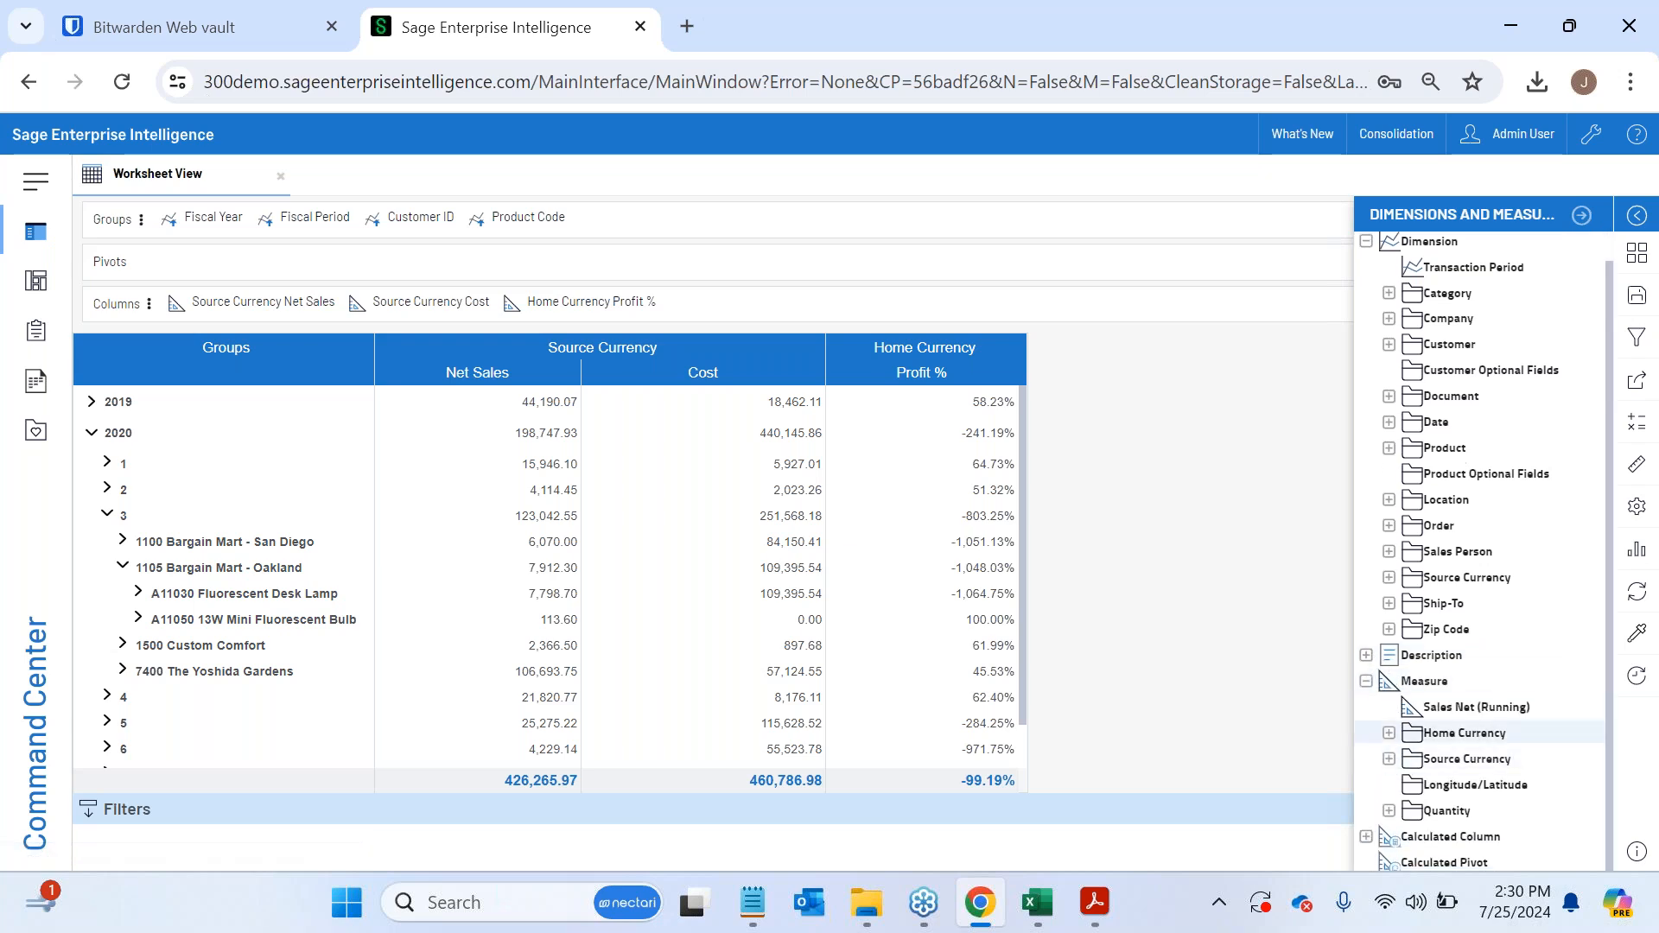
left_click(1389, 759)
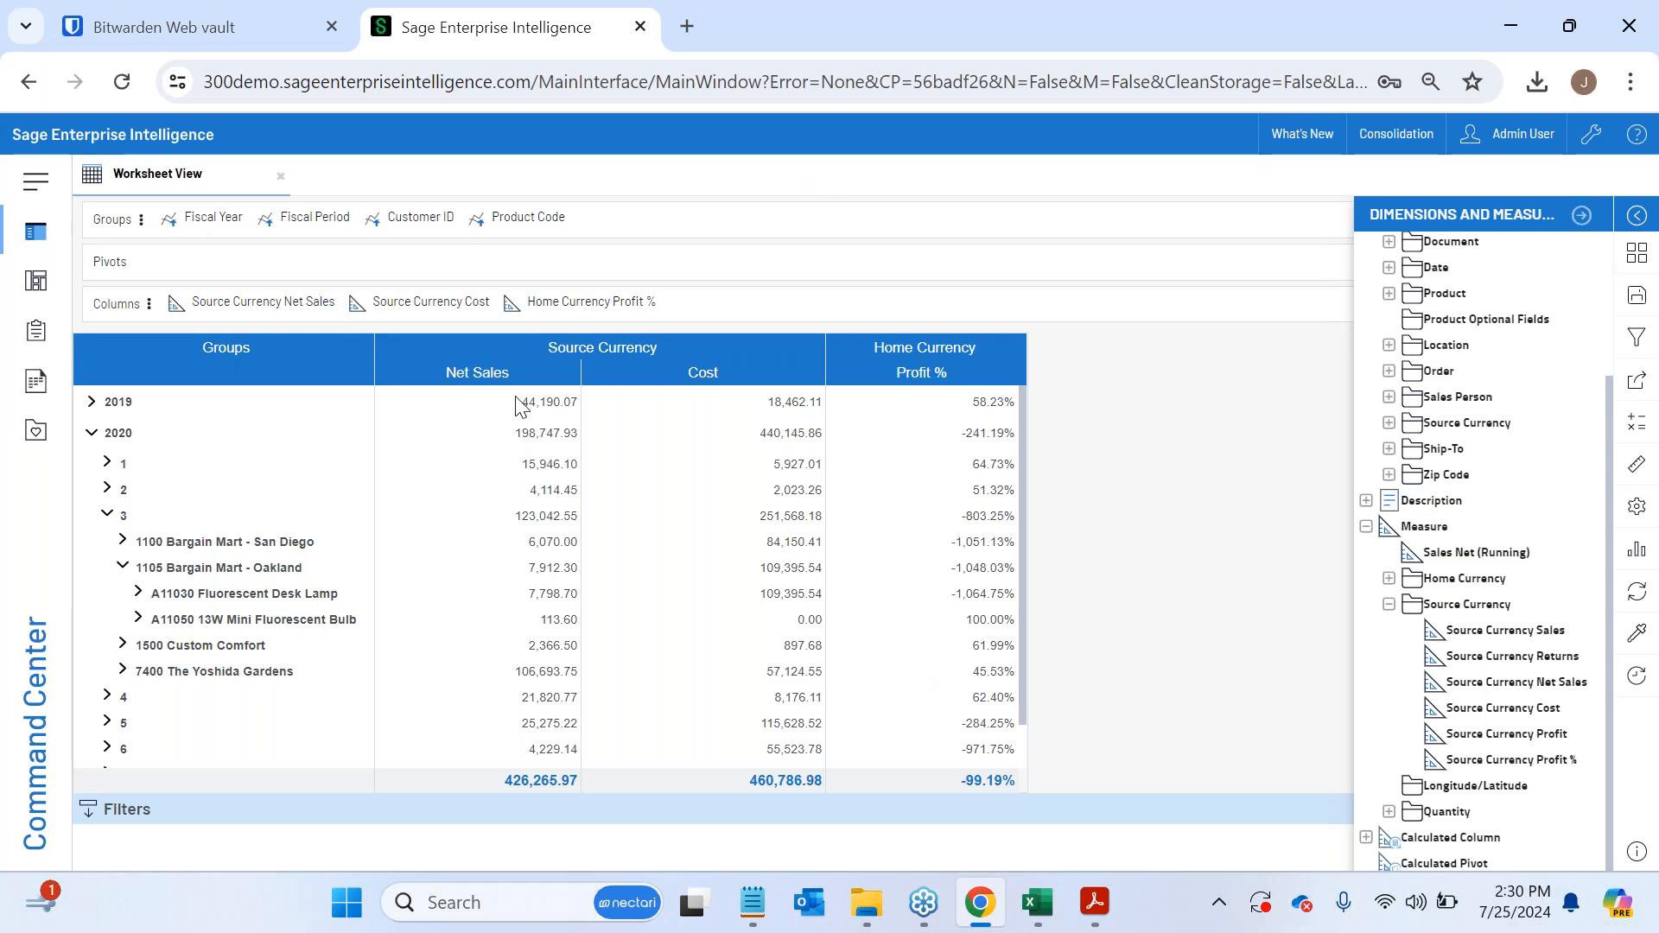
left_click(1581, 215)
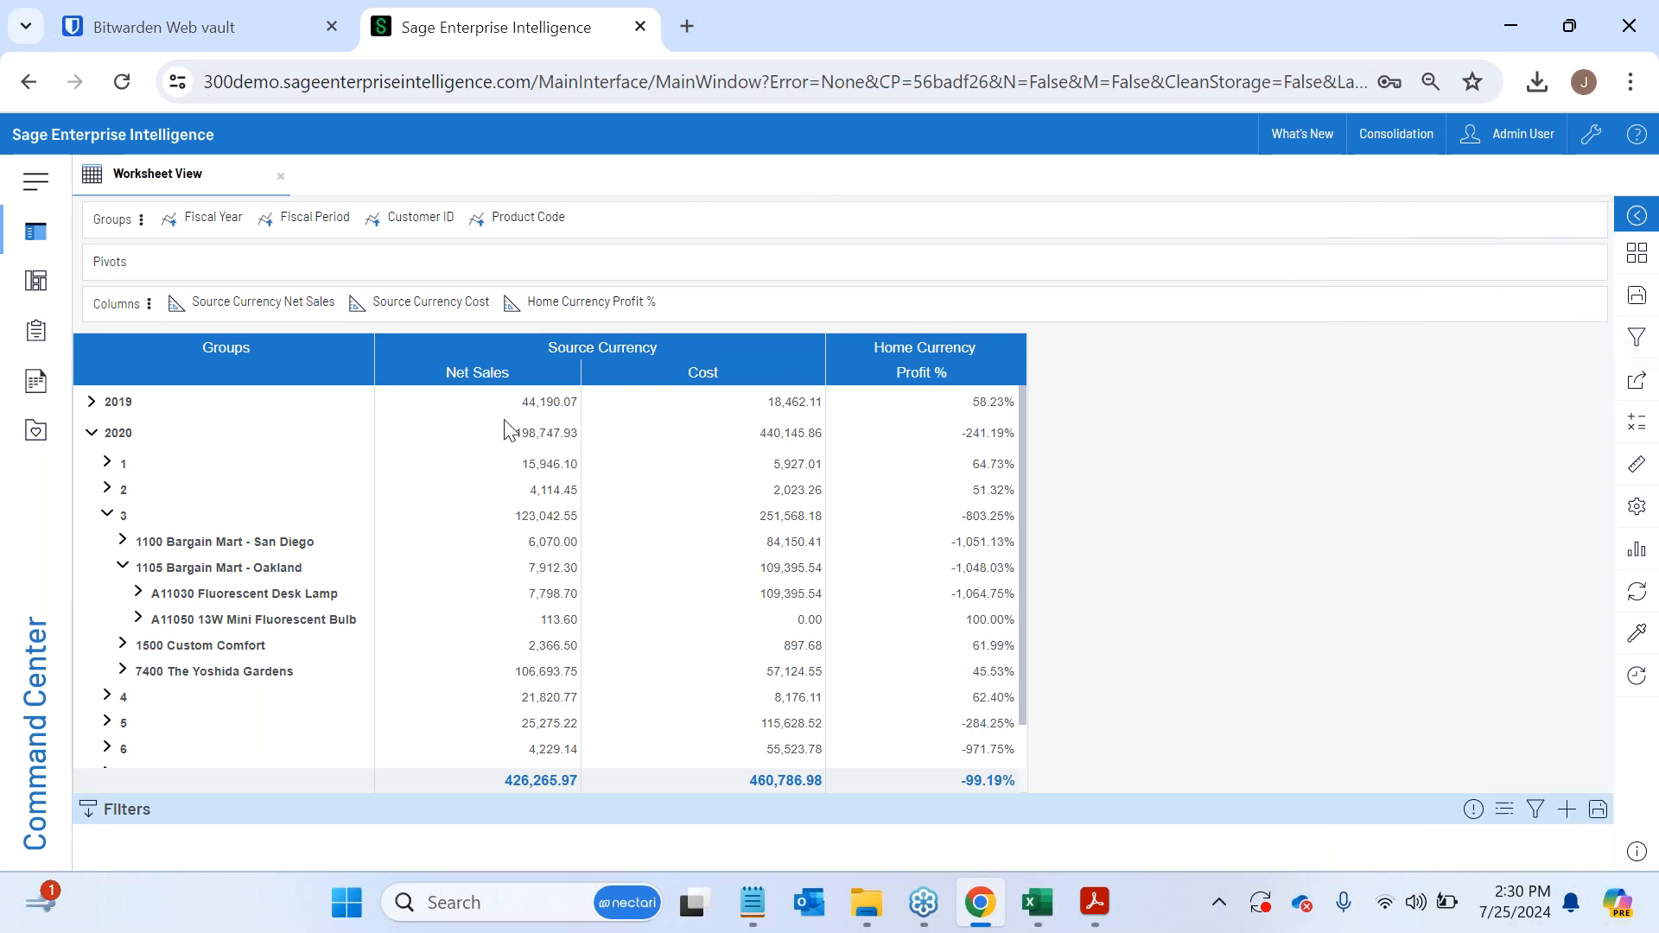
- Remove the Source Currency Cost and Home Currency Profit % columns from the worksheet view
left_click(1636, 295)
left_click(1579, 228)
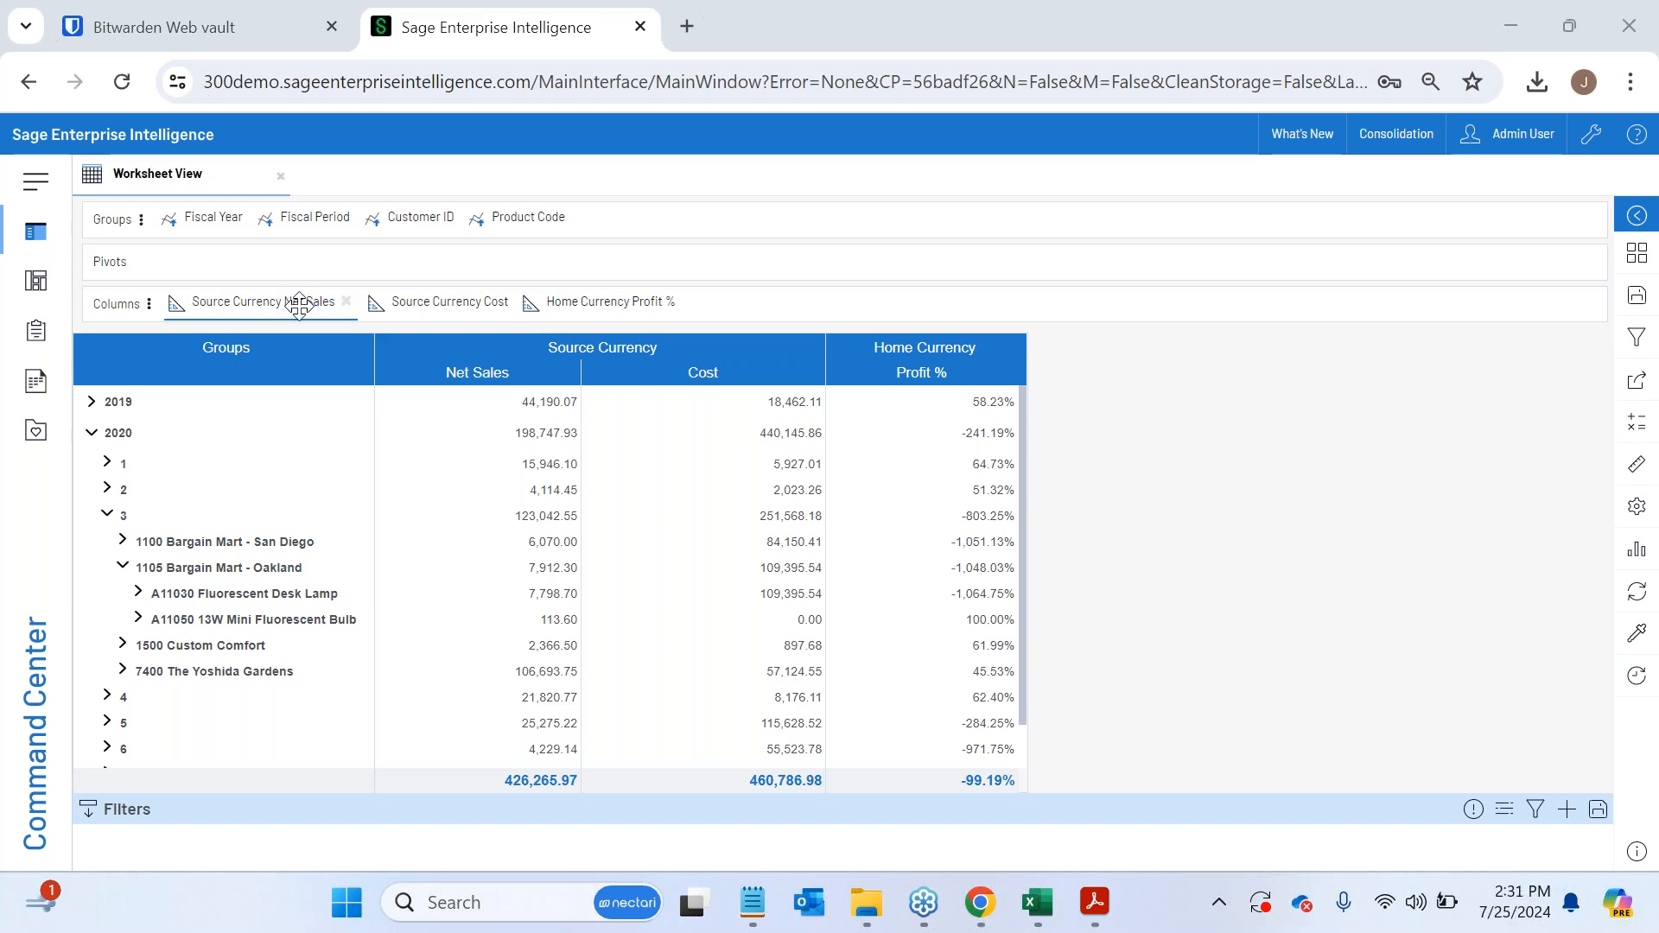
left_click(513, 300)
left_click(512, 301)
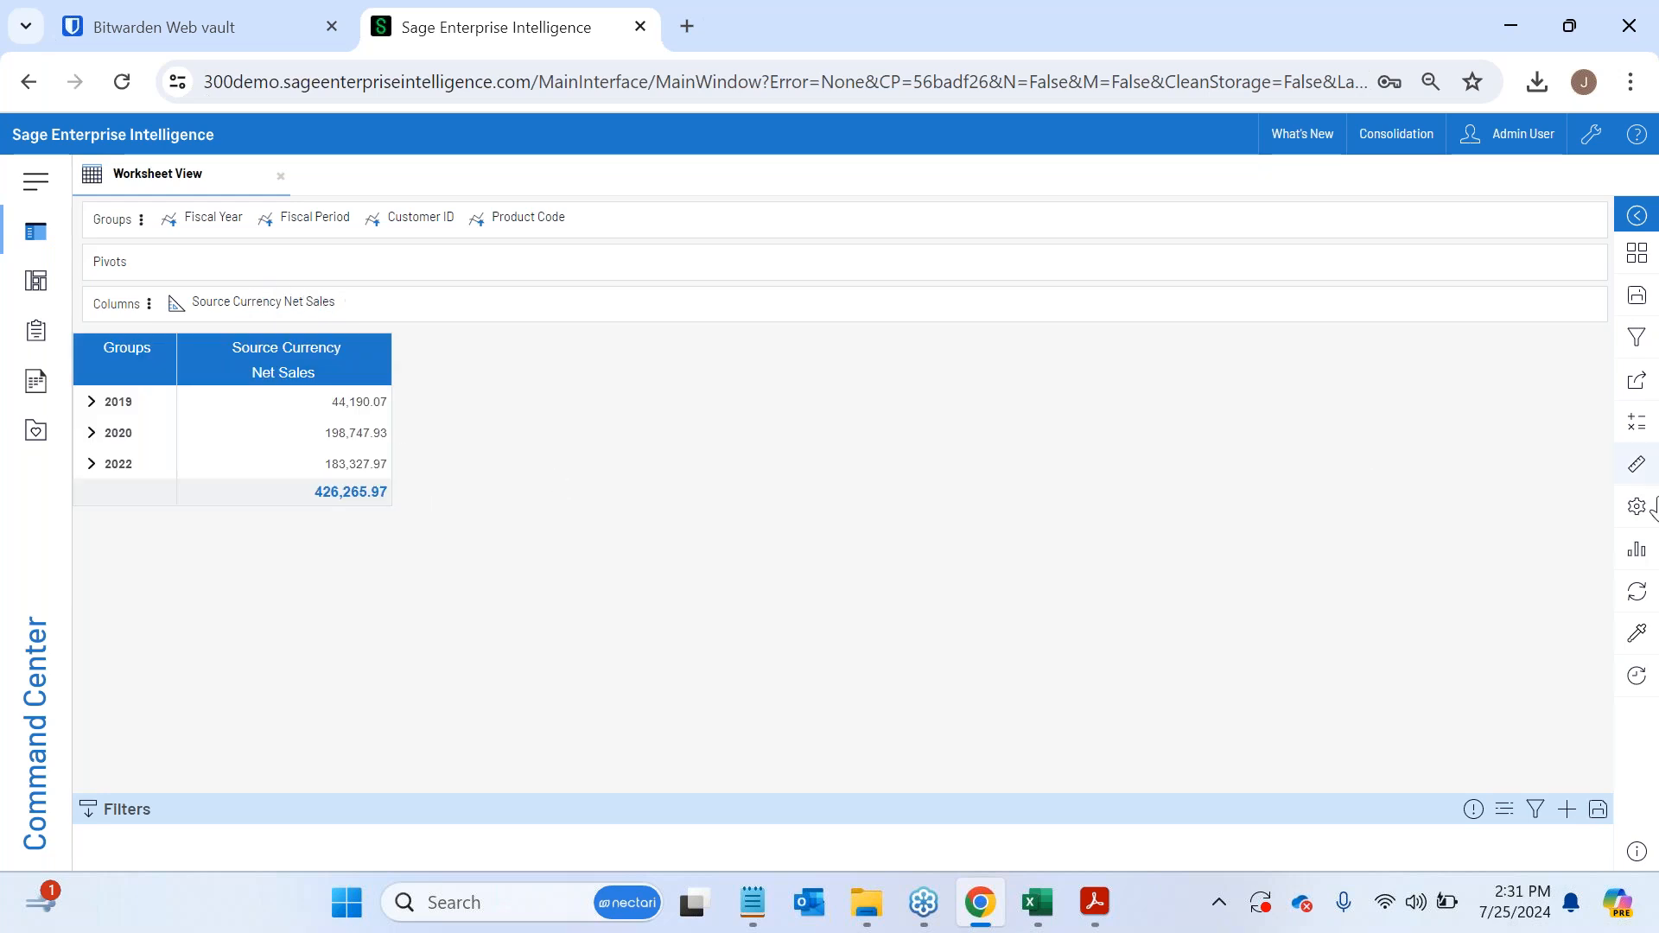
- Change the view from a worksheet to a Vertical Bar chart
left_click(1638, 552)
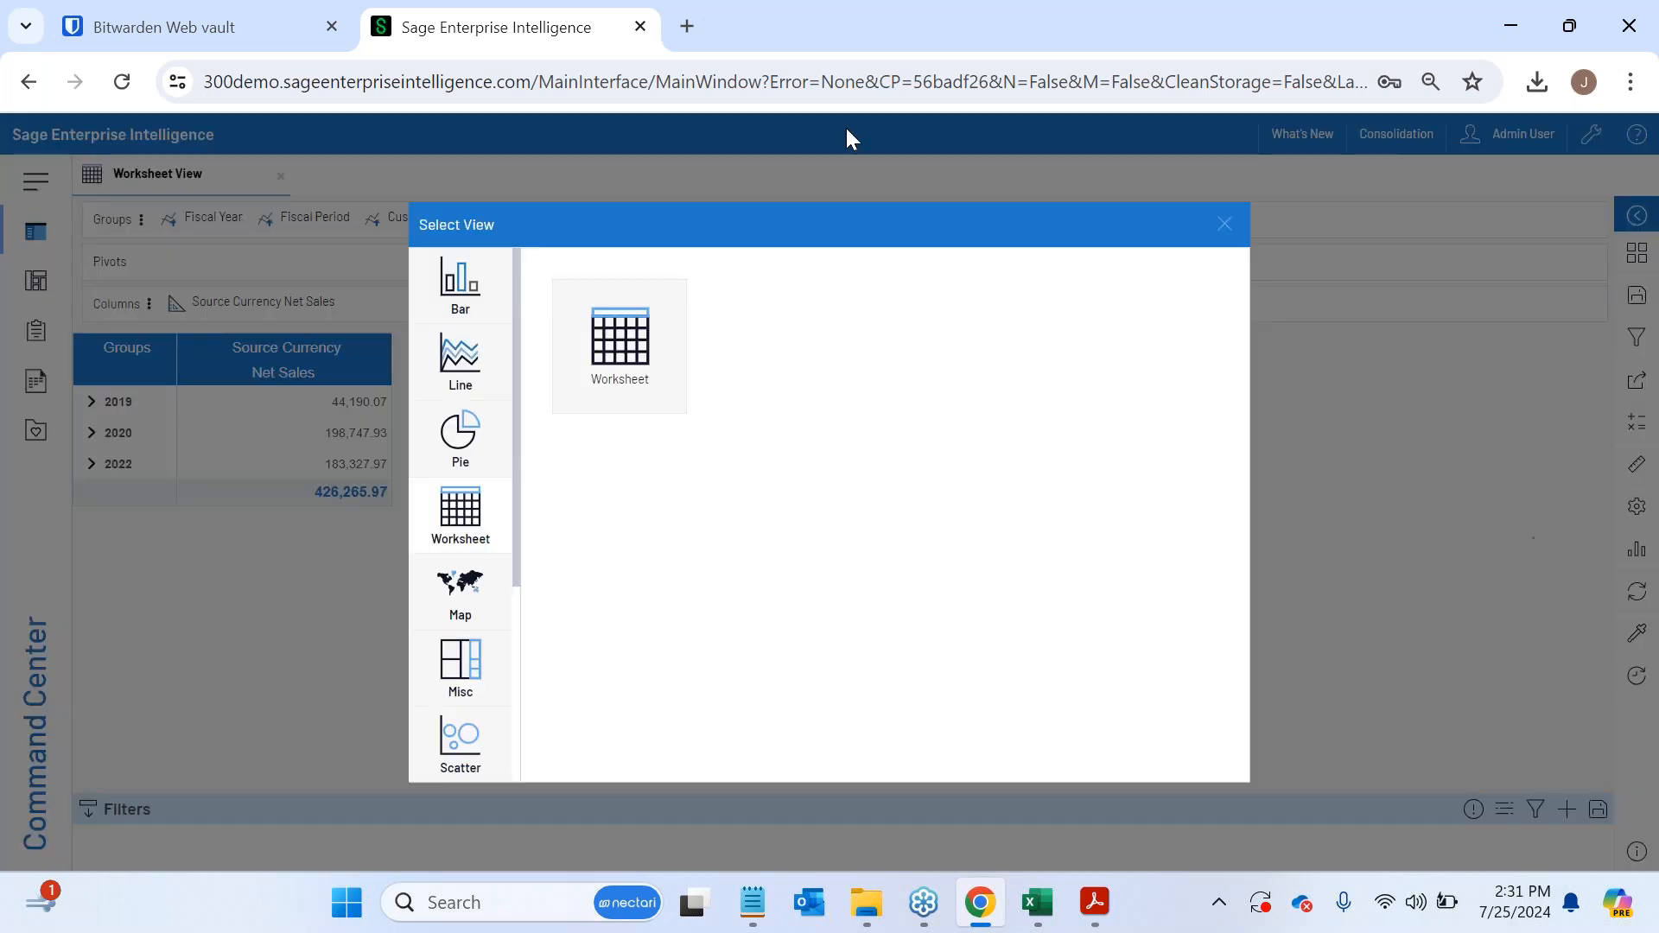
left_click(457, 304)
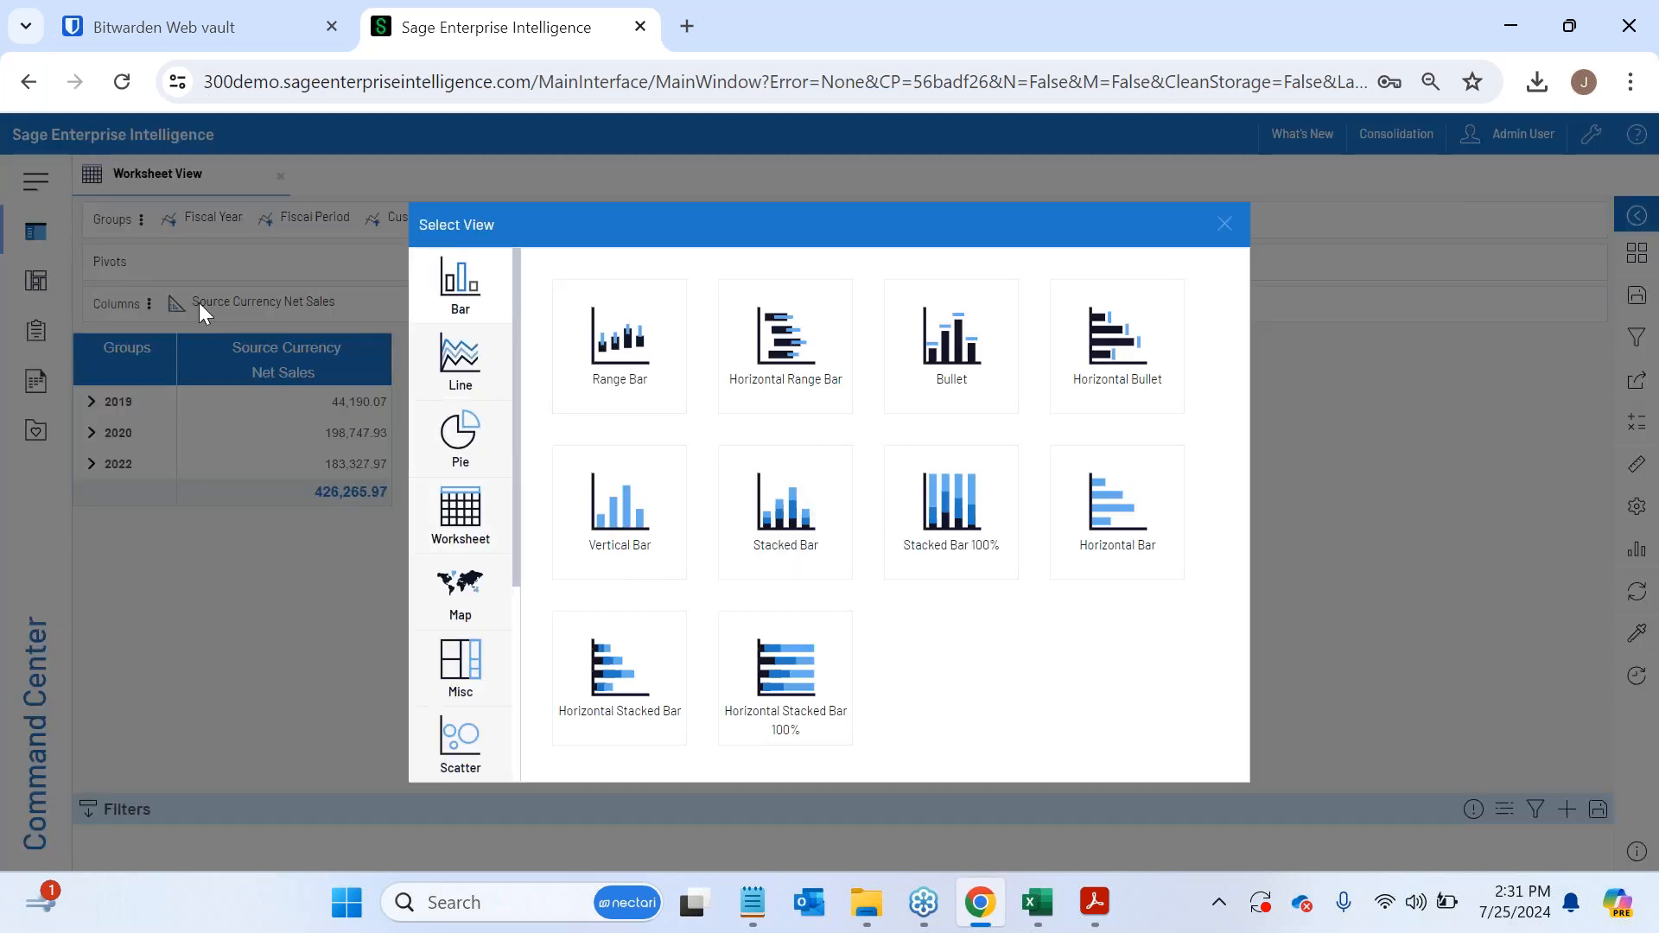
left_click(629, 519)
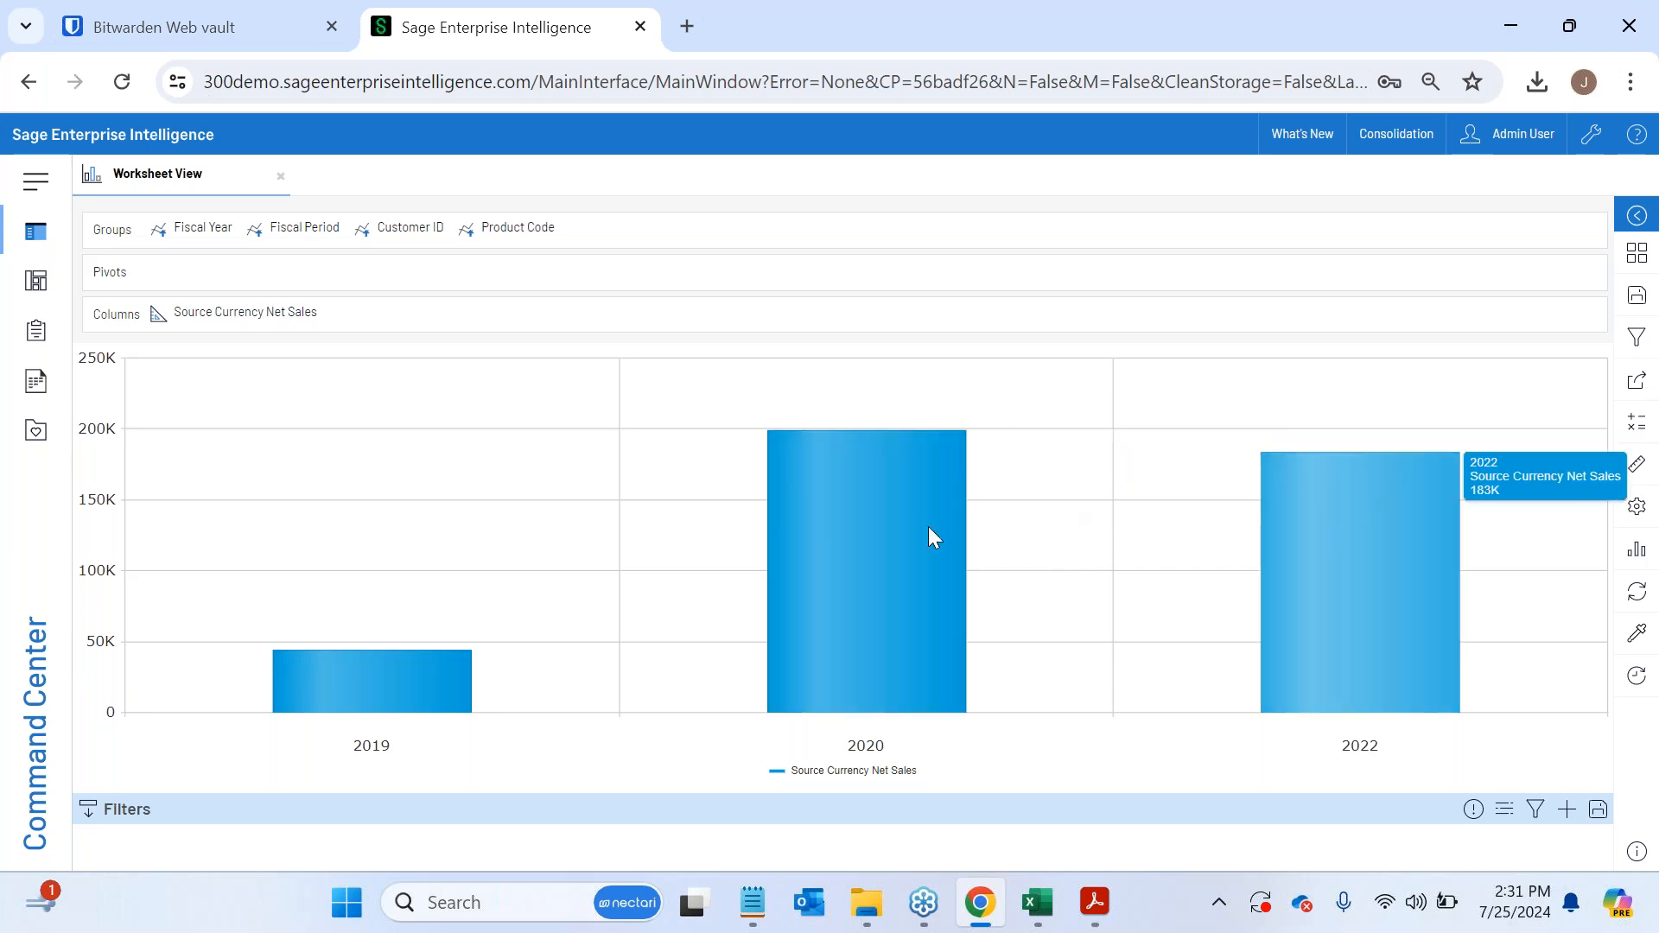
- Drill down in the bar chart through fiscal year 2020, period 3 and customer 7400 The Yoshida Gardens to its products
left_click(867, 544)
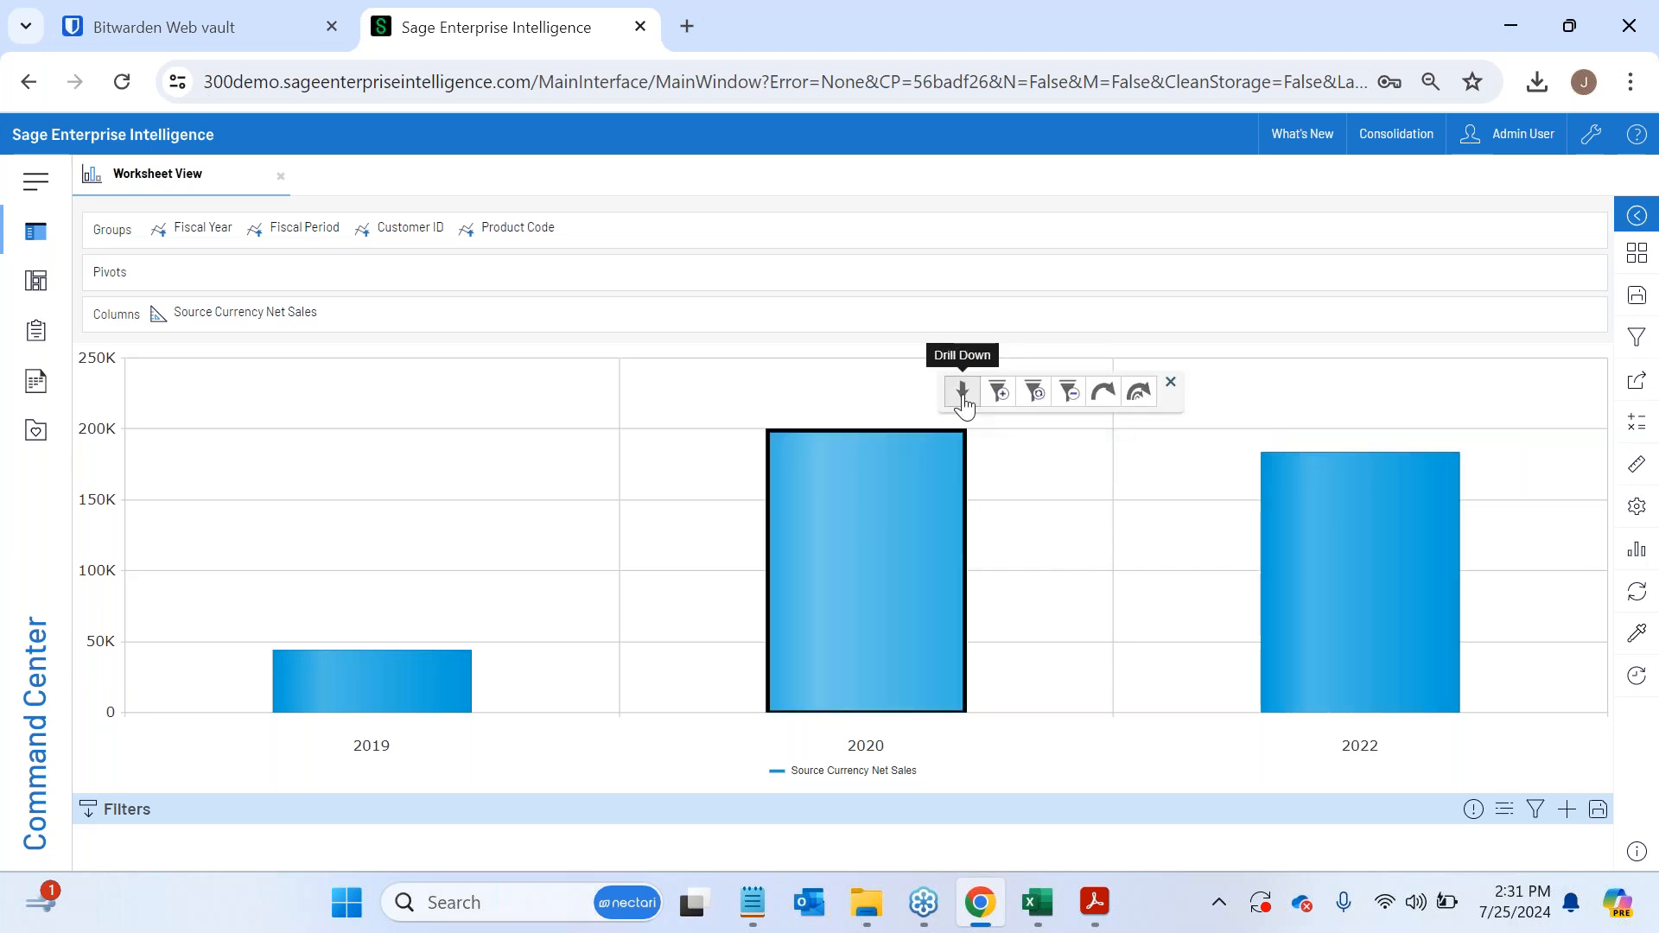
left_click(959, 386)
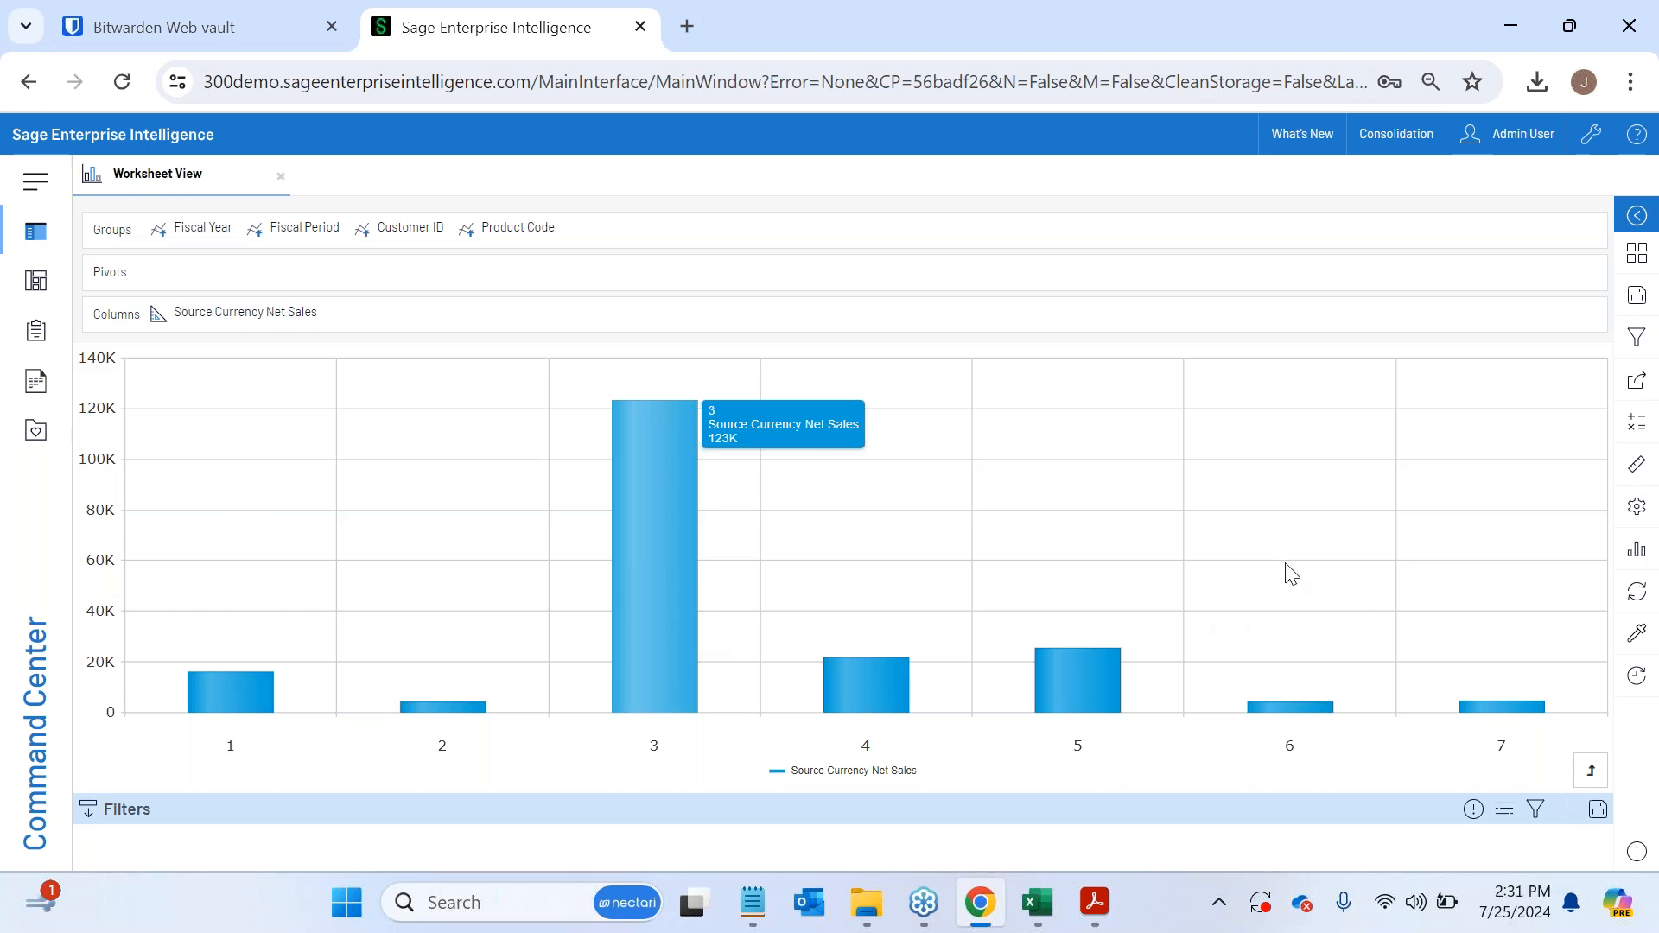
left_click(665, 445)
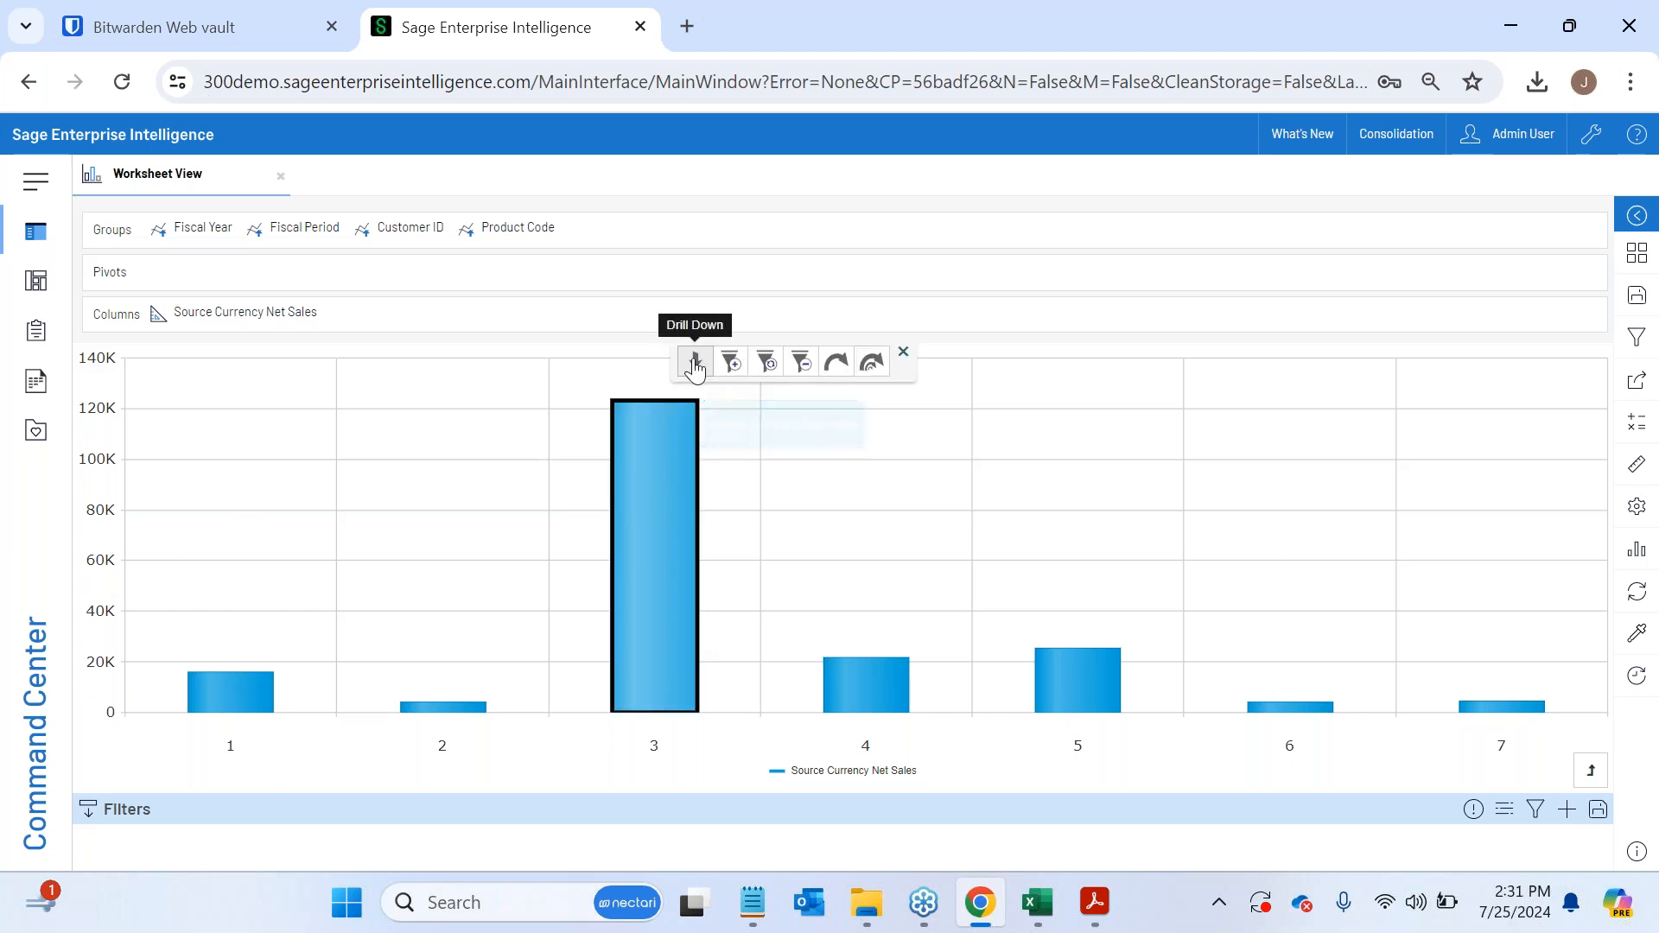
left_click(686, 362)
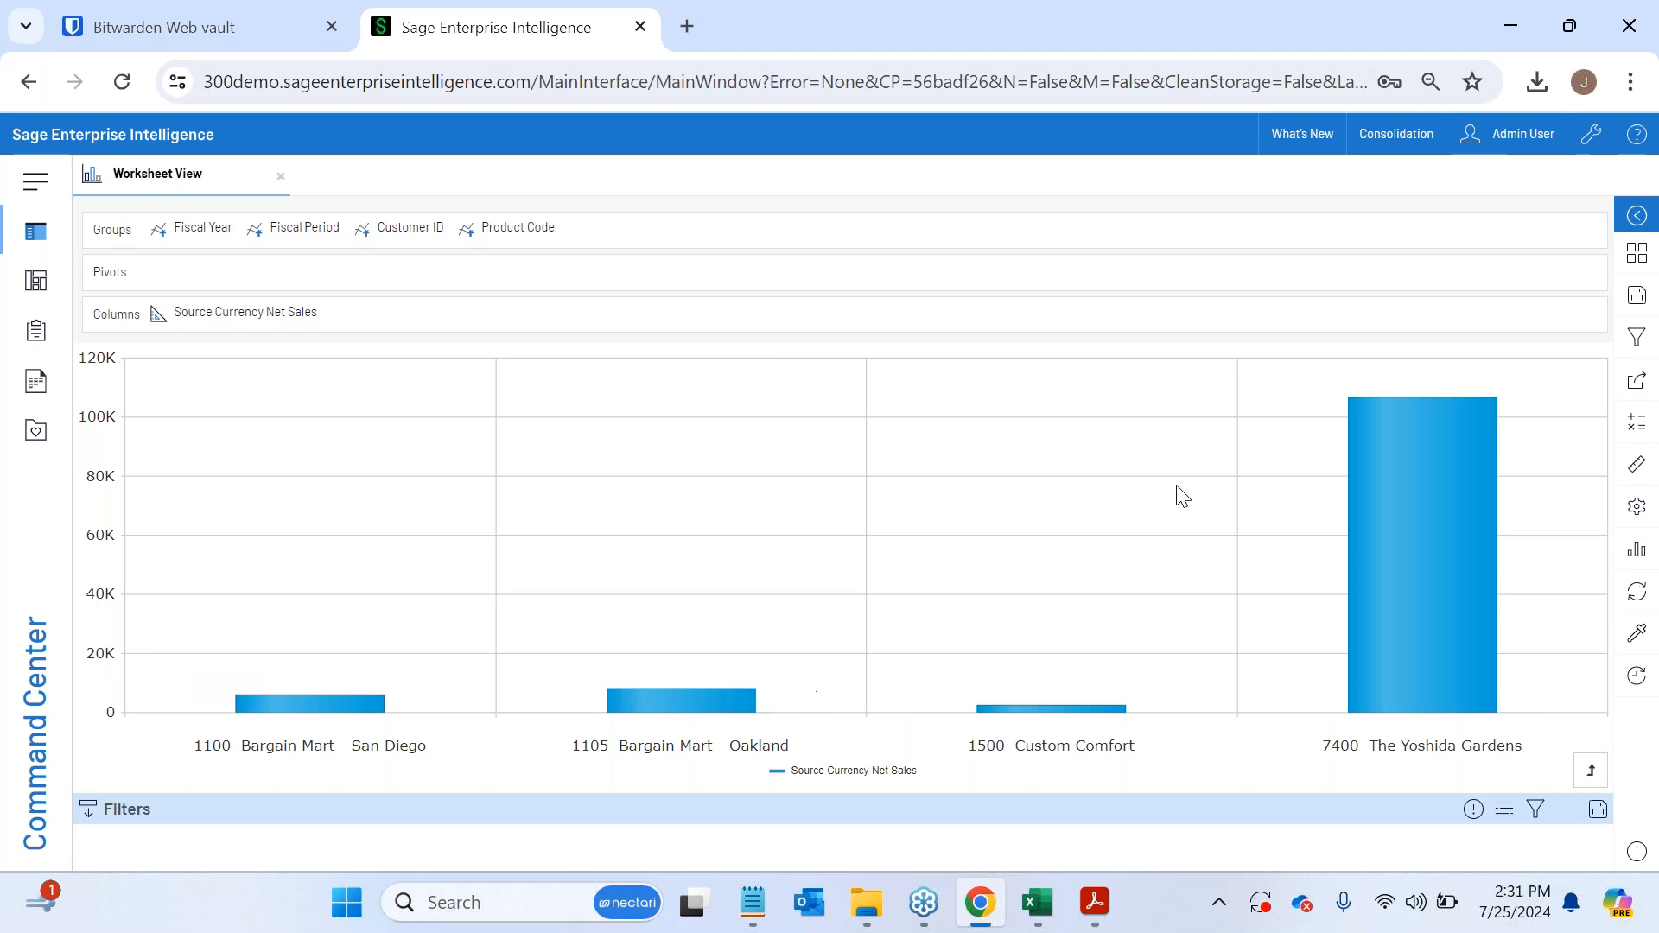
left_click(1419, 451)
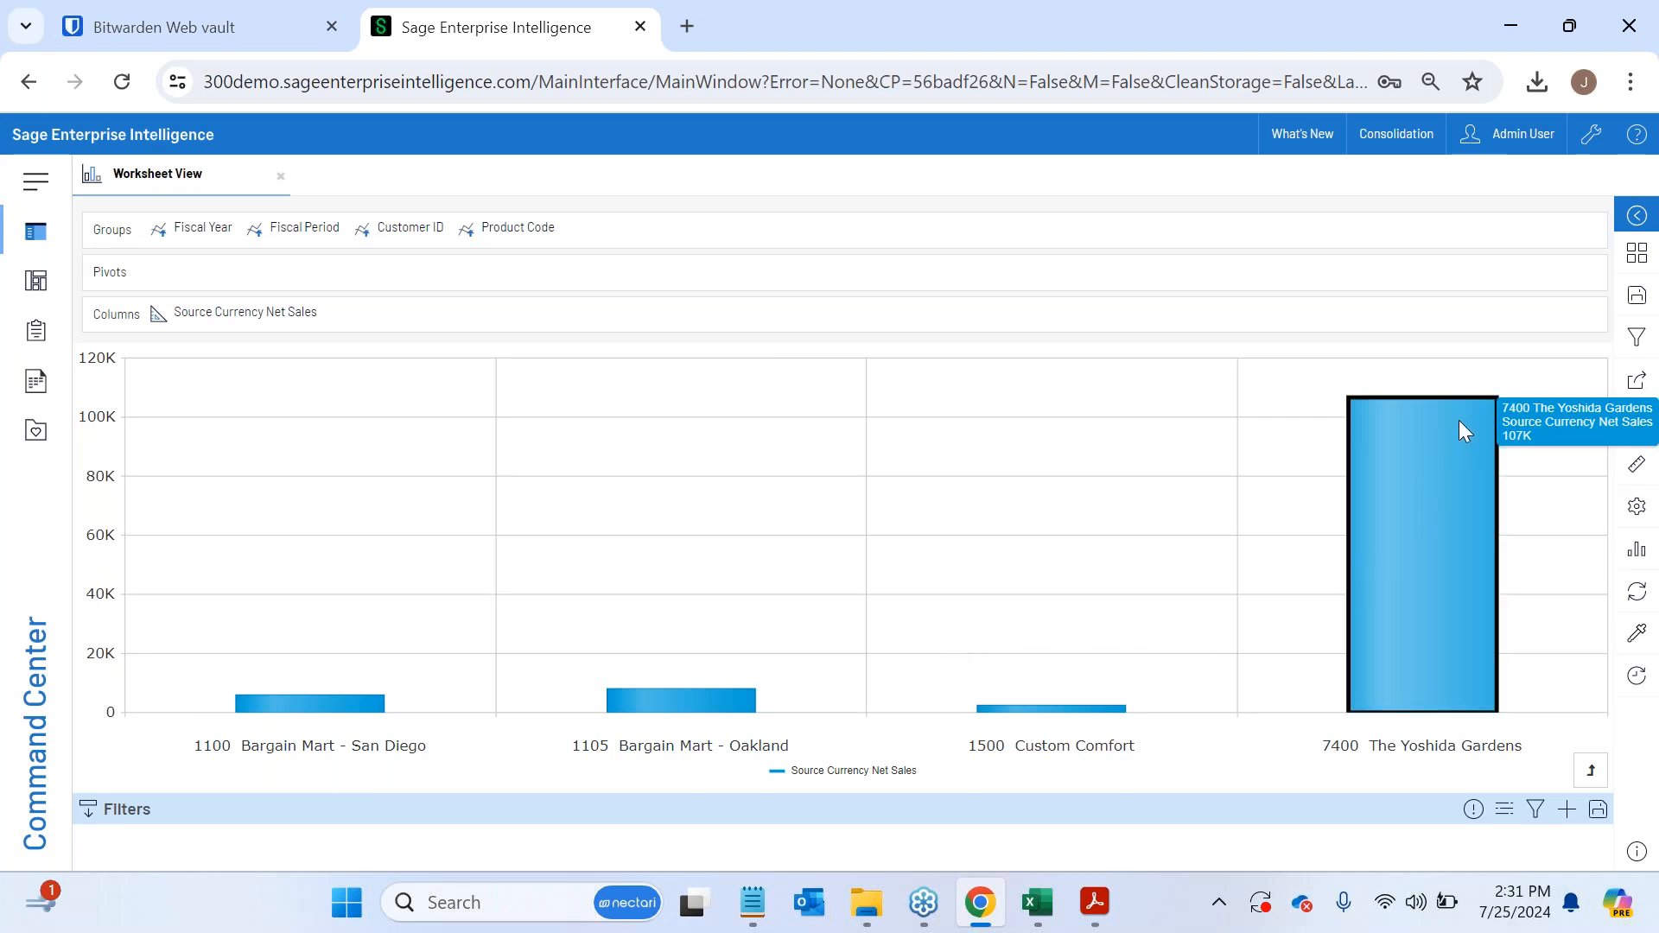
left_click(1455, 356)
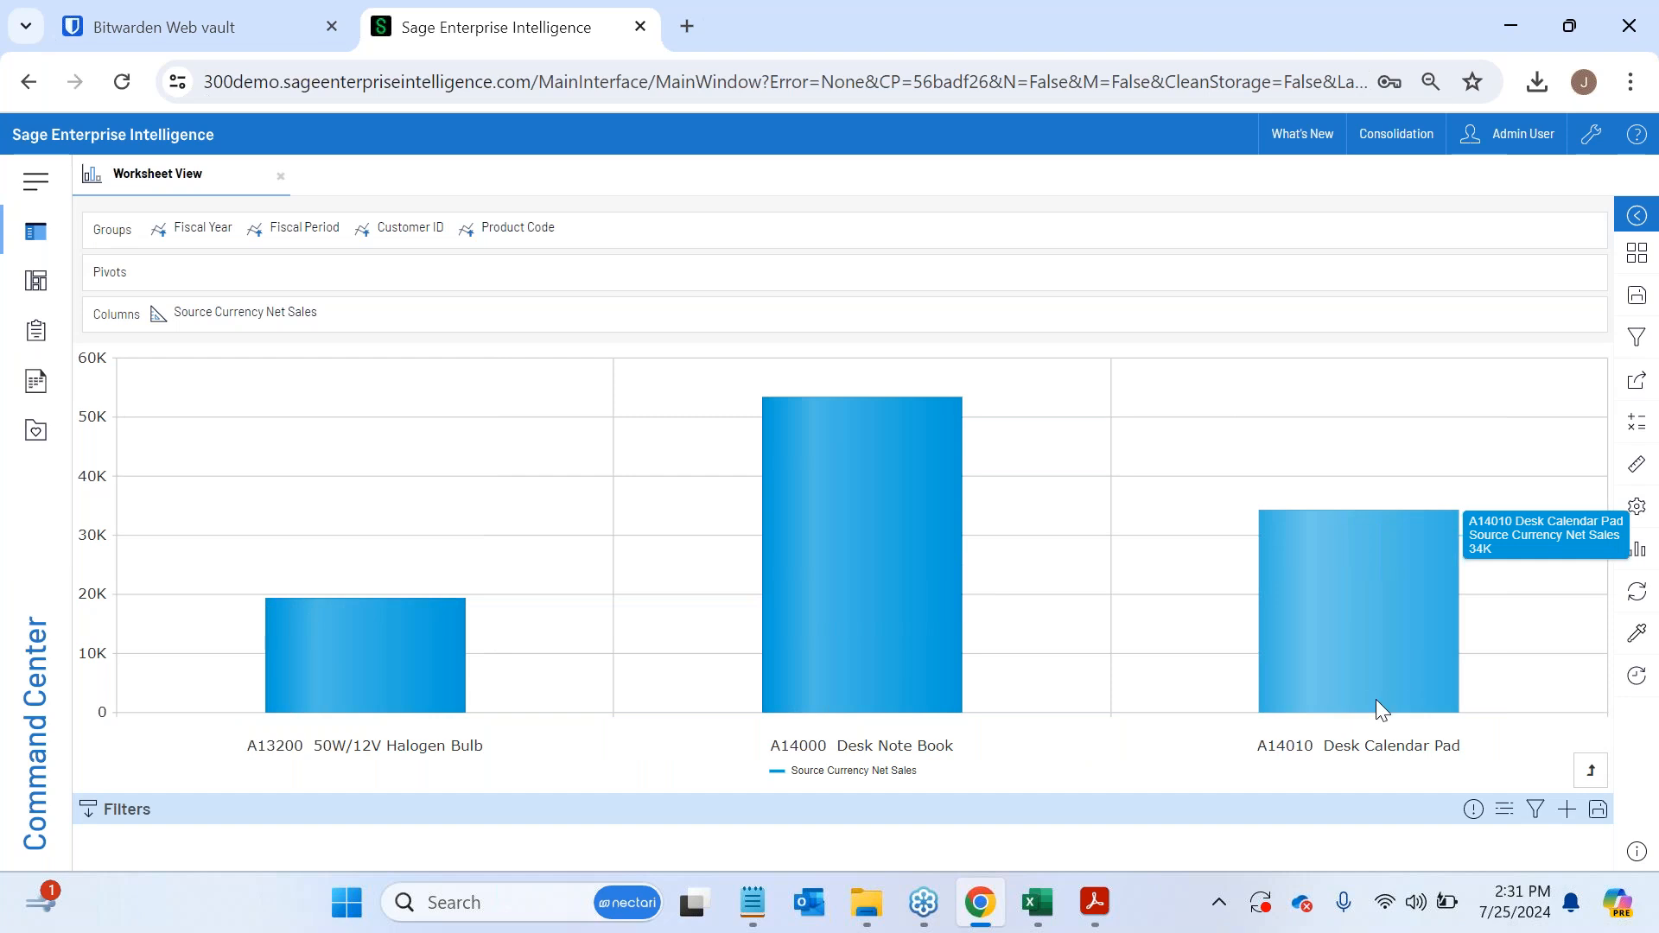
- Close the worksheet view and switch to the SEI financial report workbook in Excel, displaying its add-in commands
left_click(280, 177)
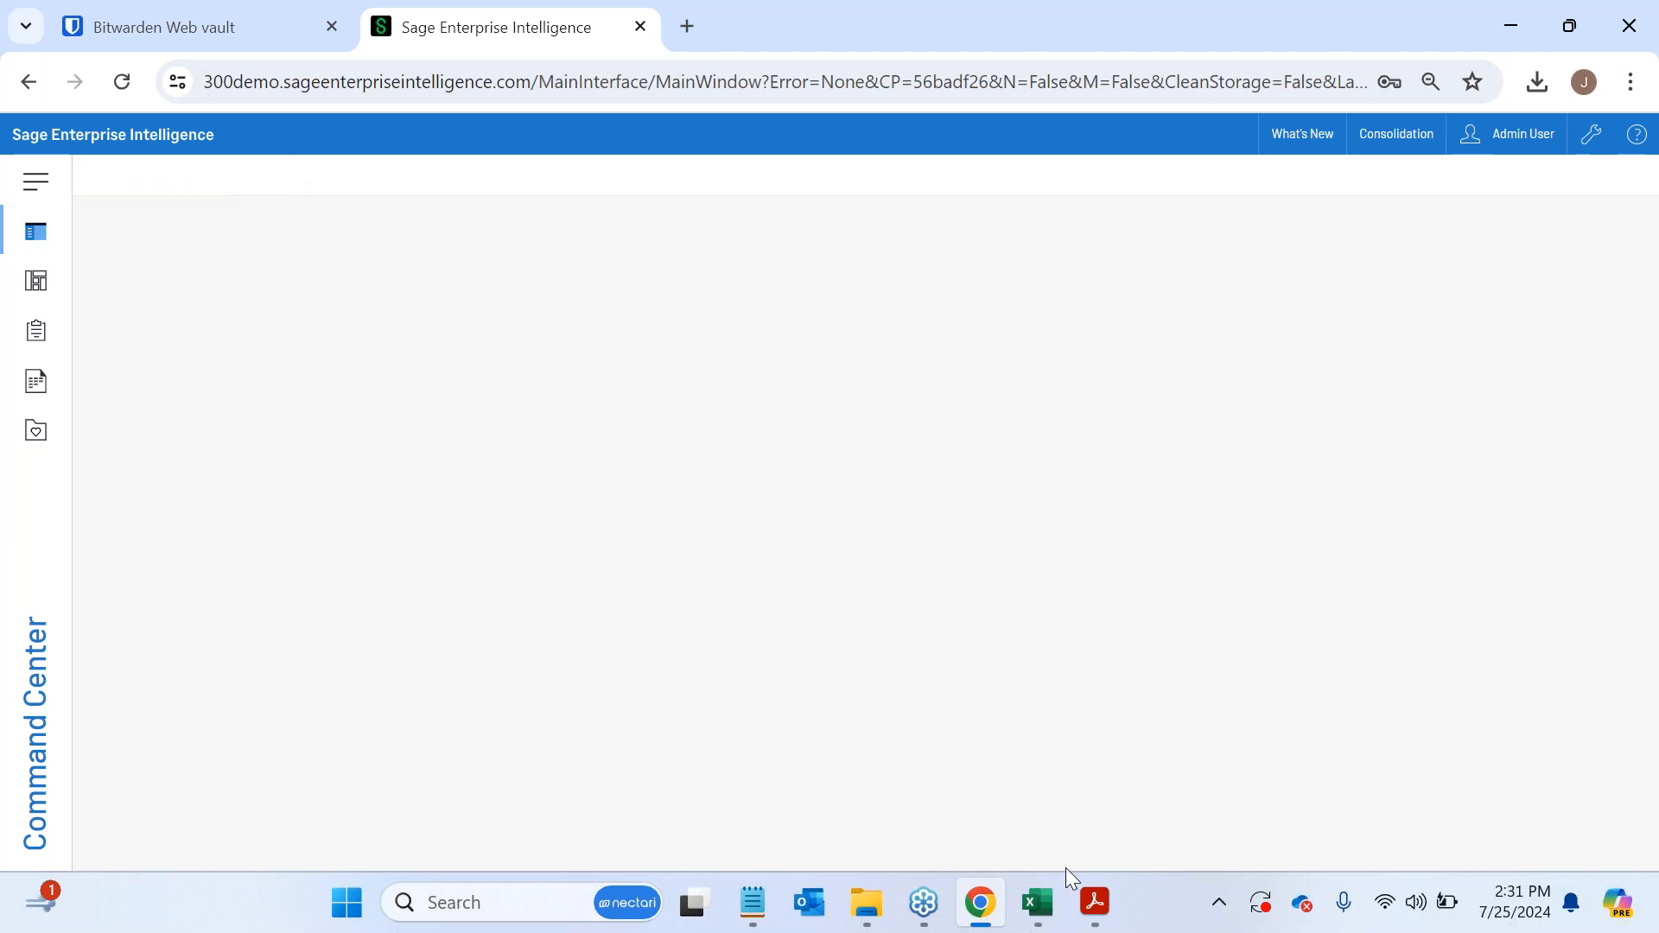
left_click(1030, 905)
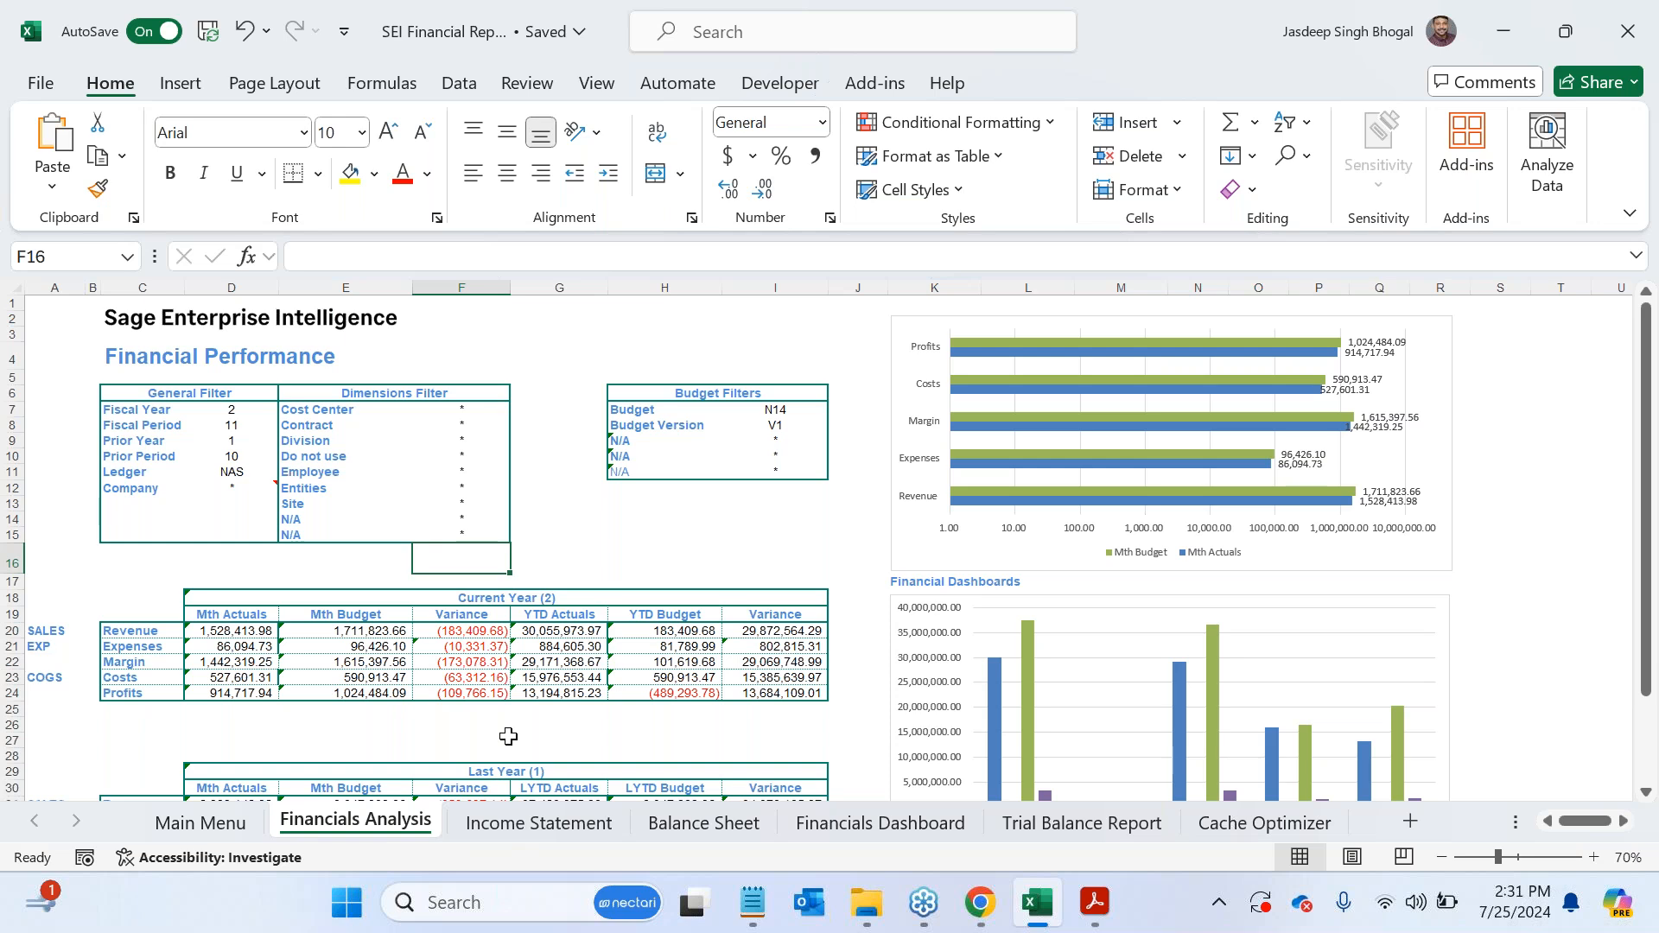
left_click(878, 90)
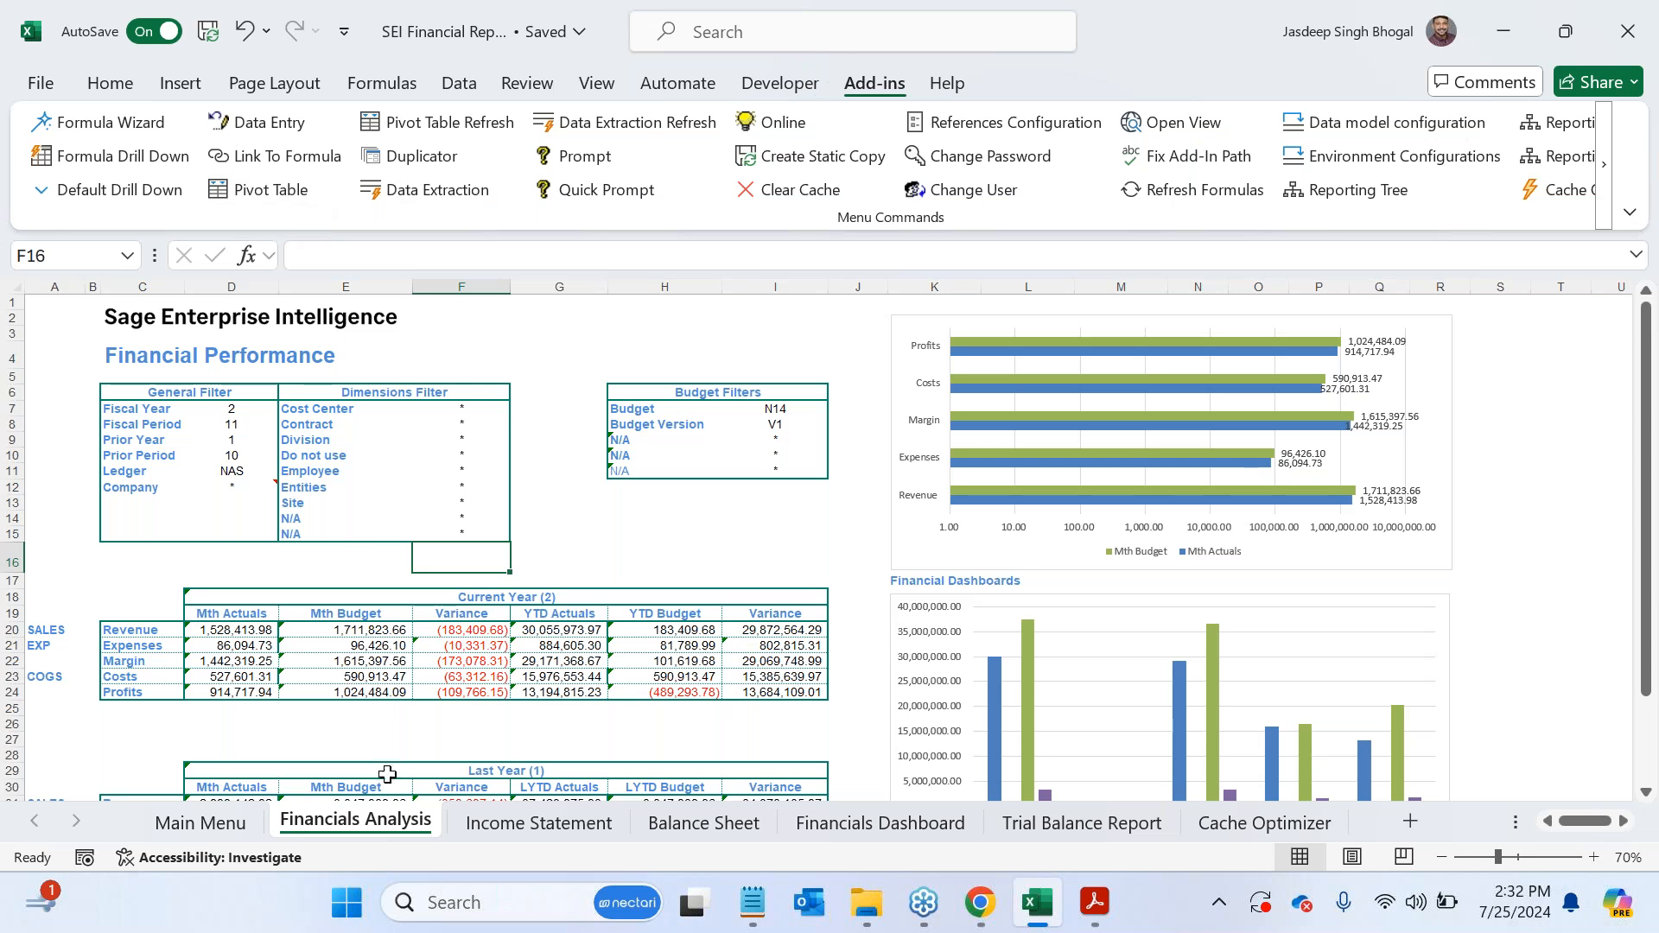
- Look through the Income Statement, Balance Sheet, Financials Dashboard and Financials Analysis sheets, ending on the Income Statement
left_click(525, 831)
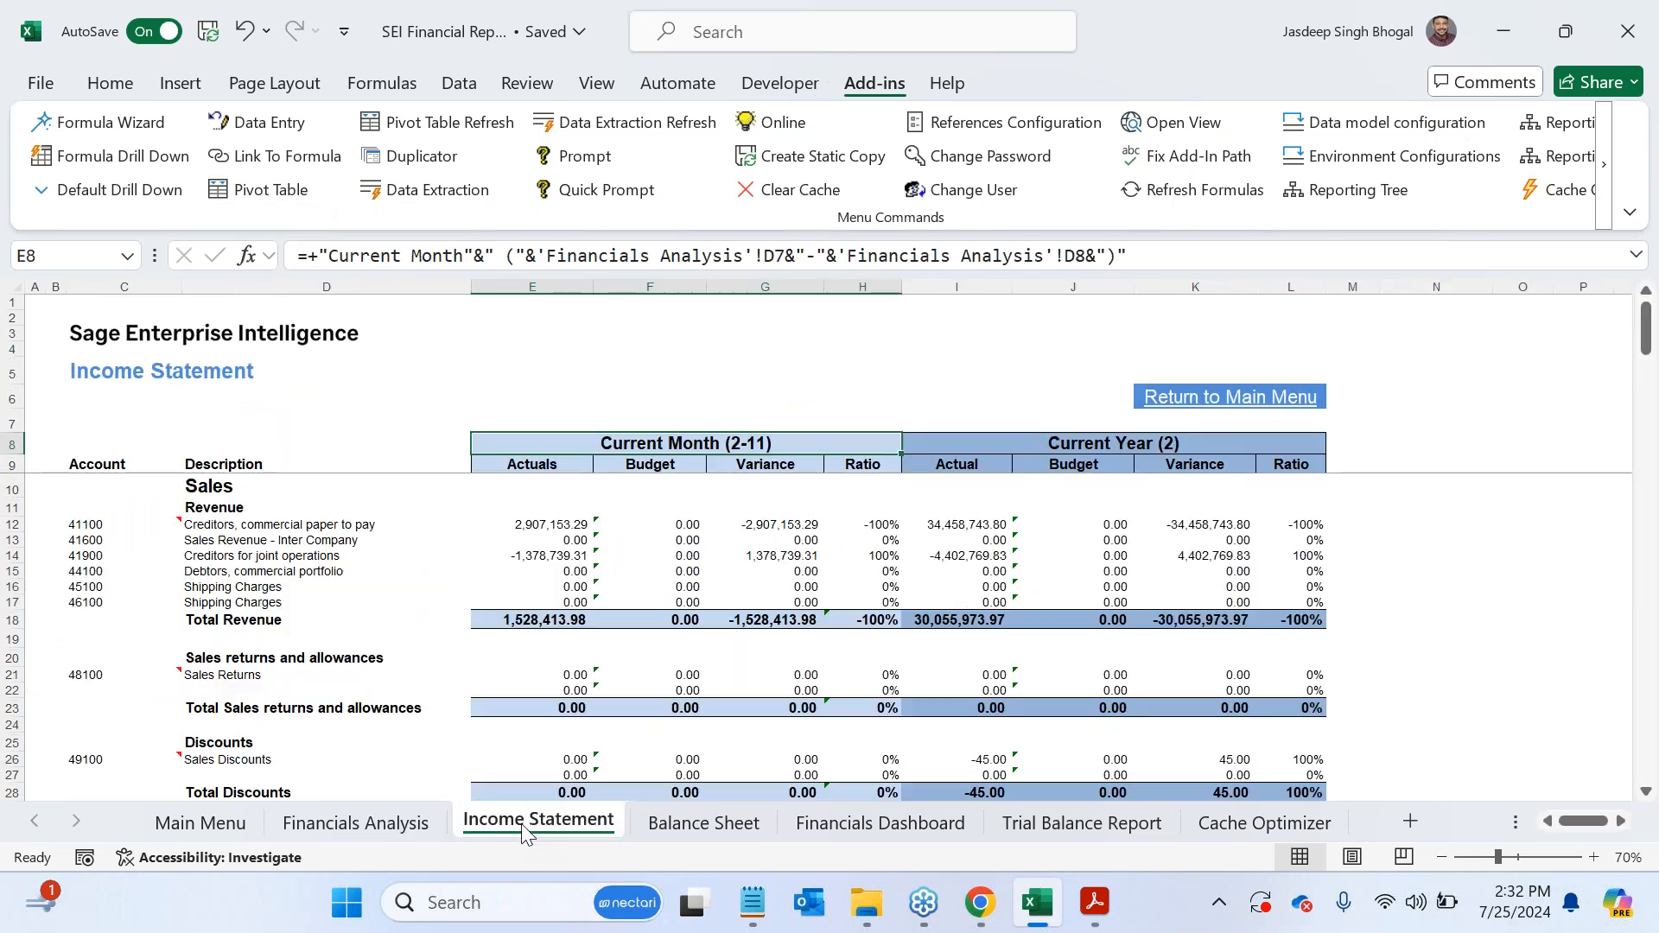
left_click(688, 833)
left_click(851, 838)
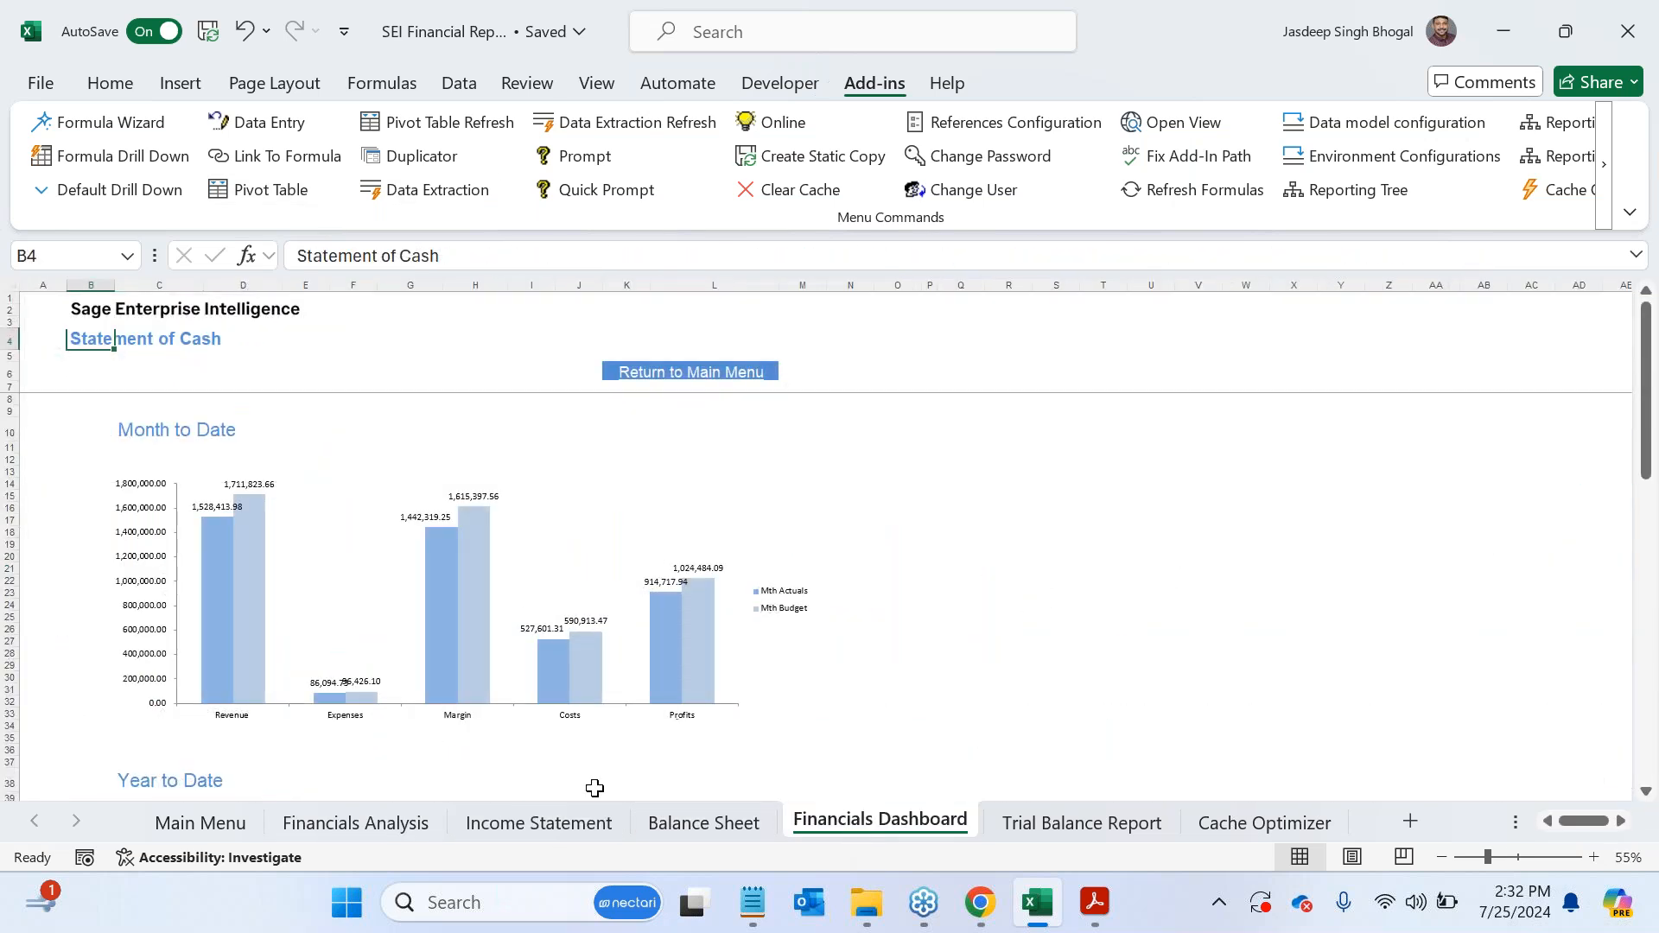
left_click(388, 821)
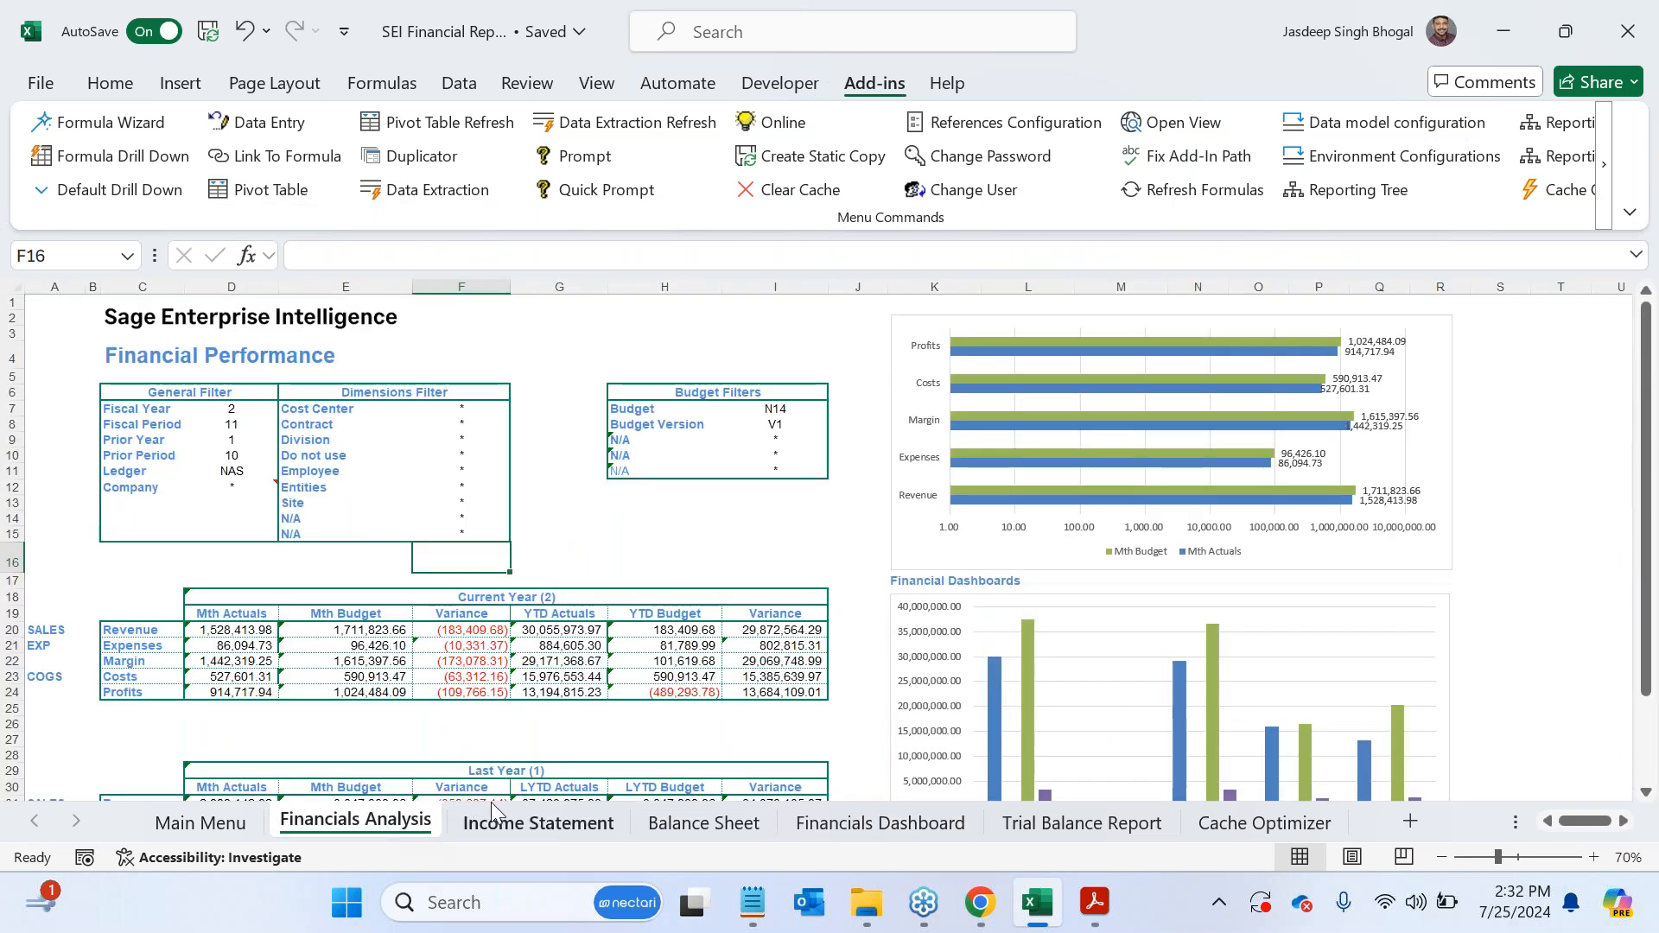
left_click(543, 820)
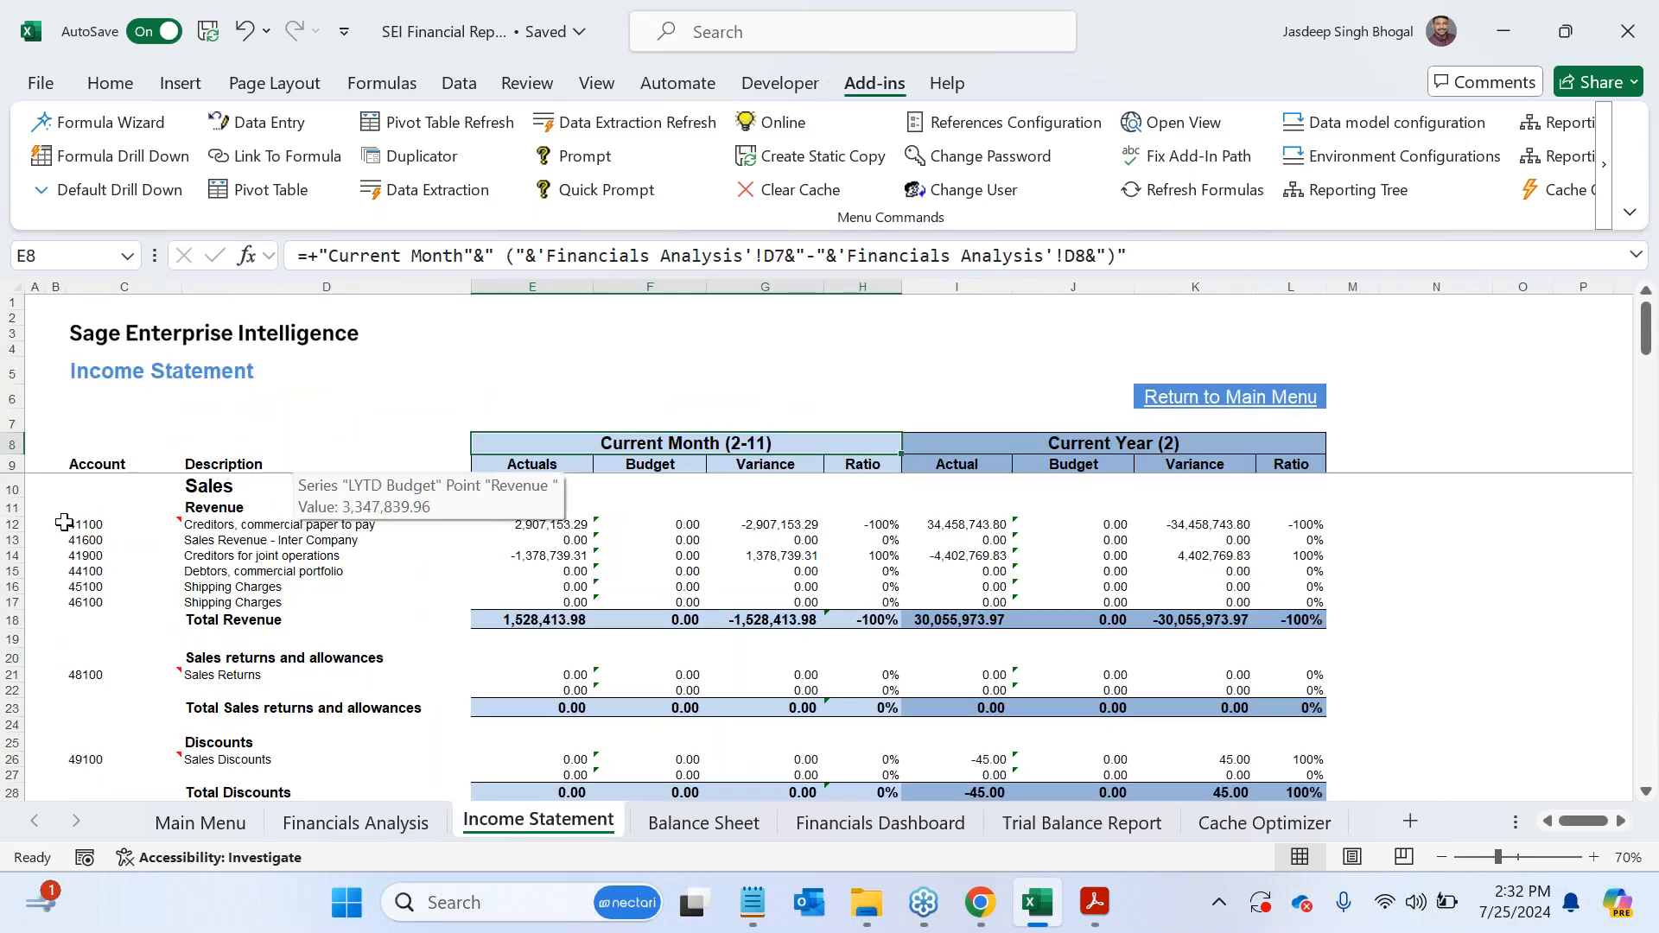
- Examine the Data Extraction behind revenue account cell C12, checking its data model, selected column and Debit Reporting Code 1 filter, and close it
mouse_move(109, 529)
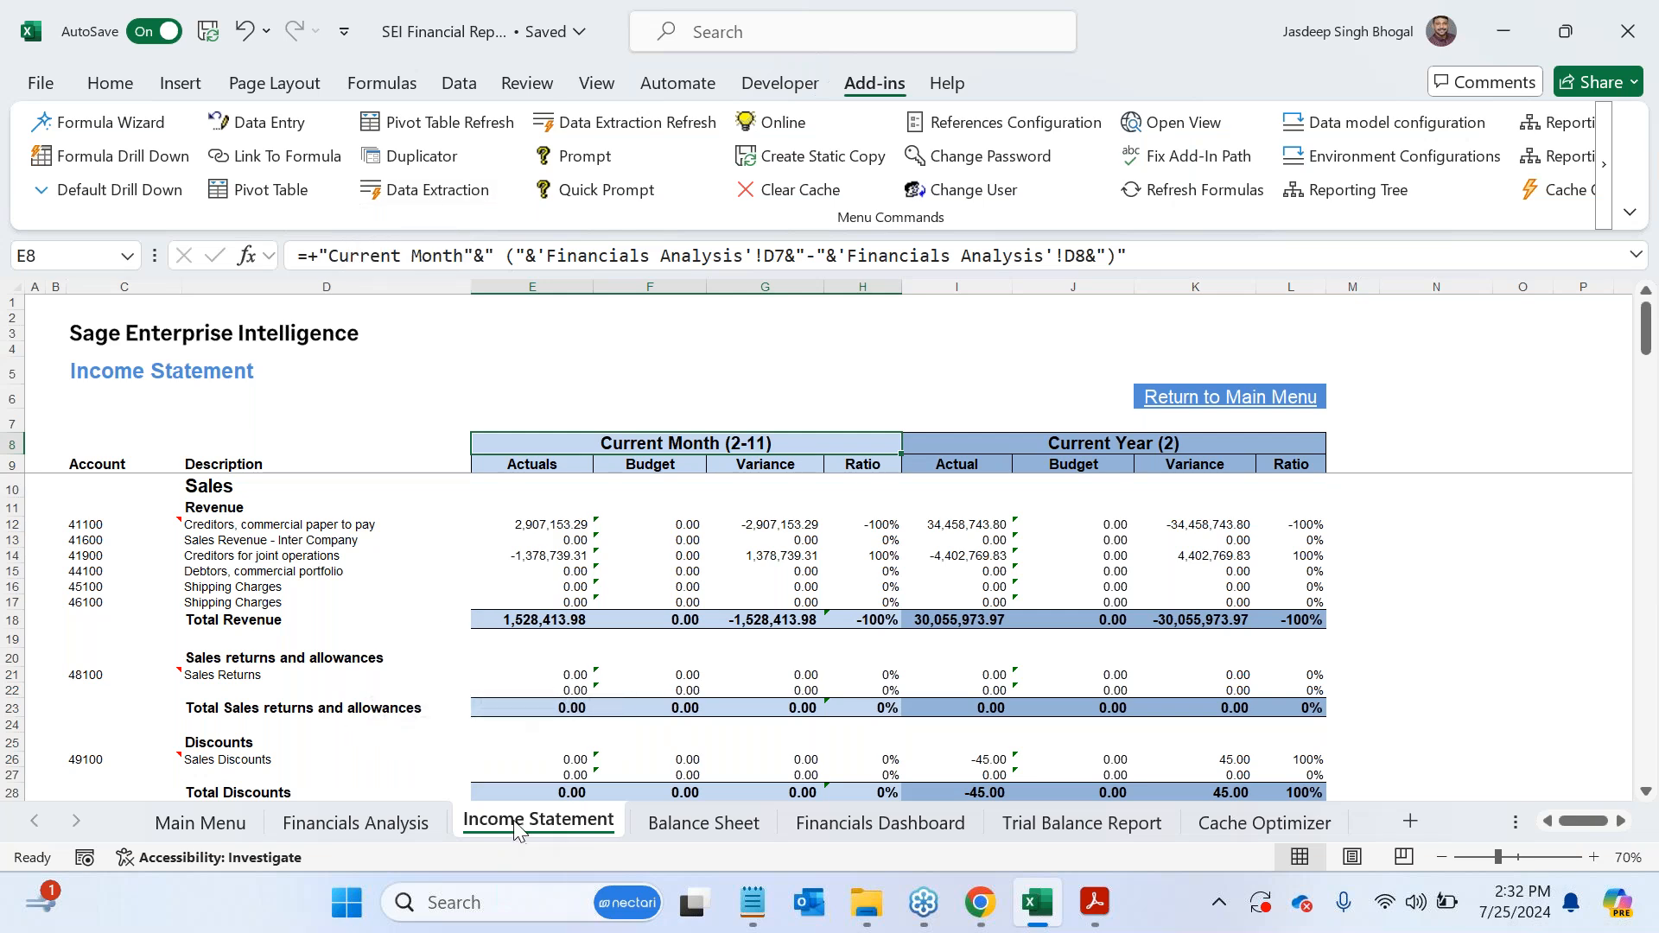
left_click(109, 530)
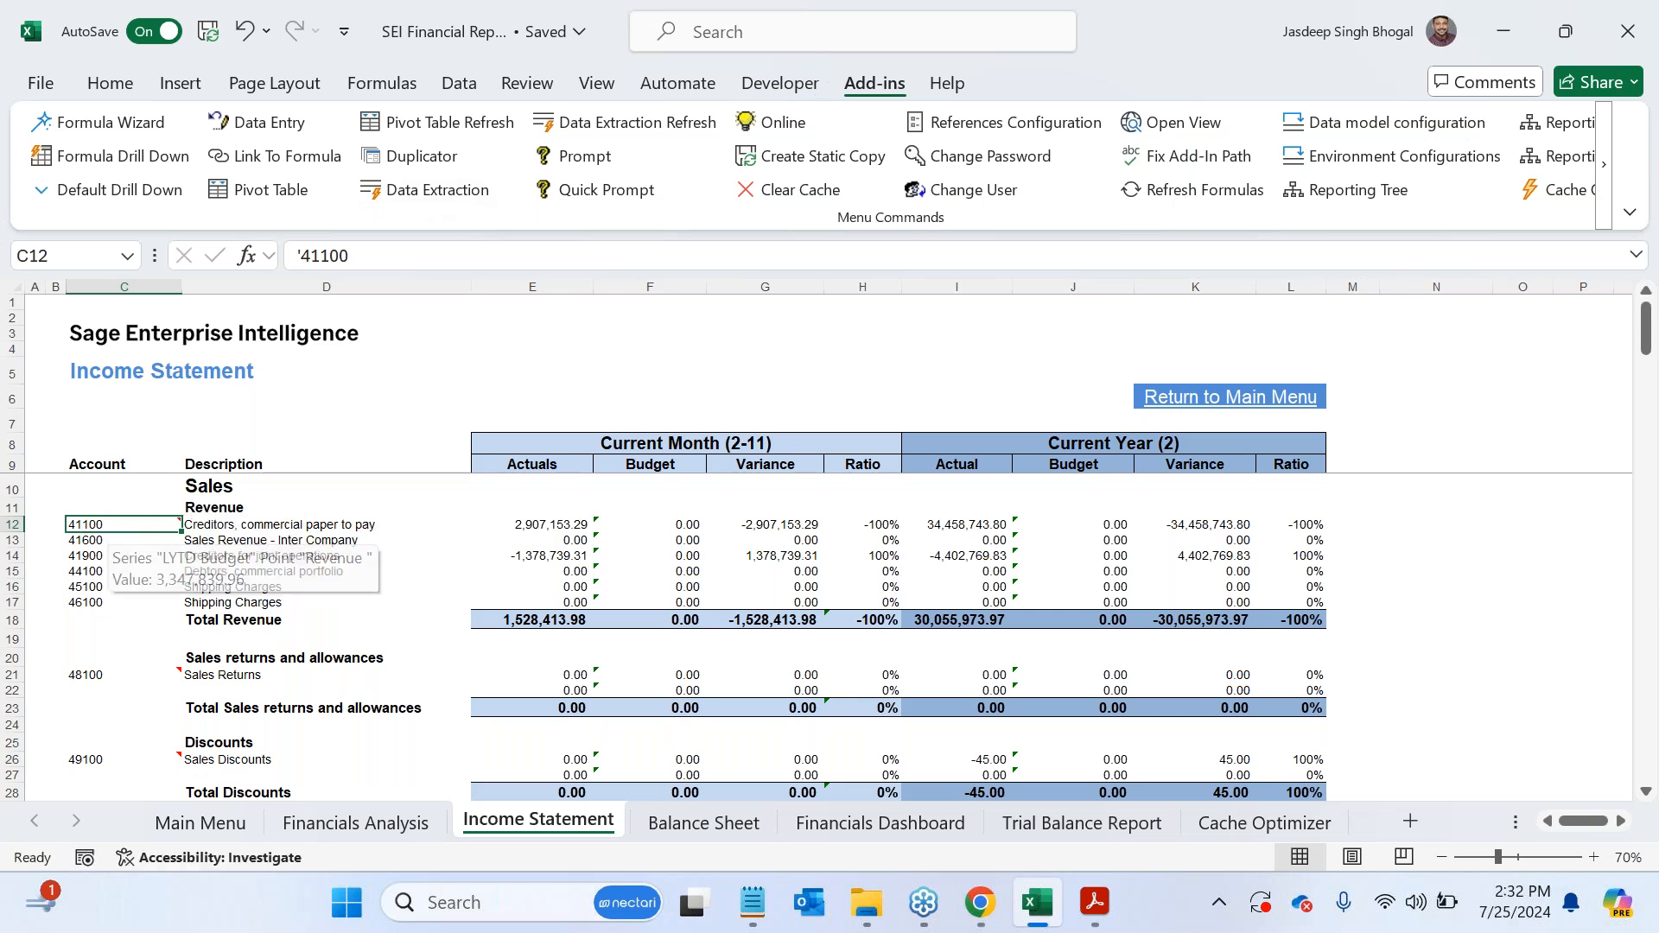
left_click(445, 191)
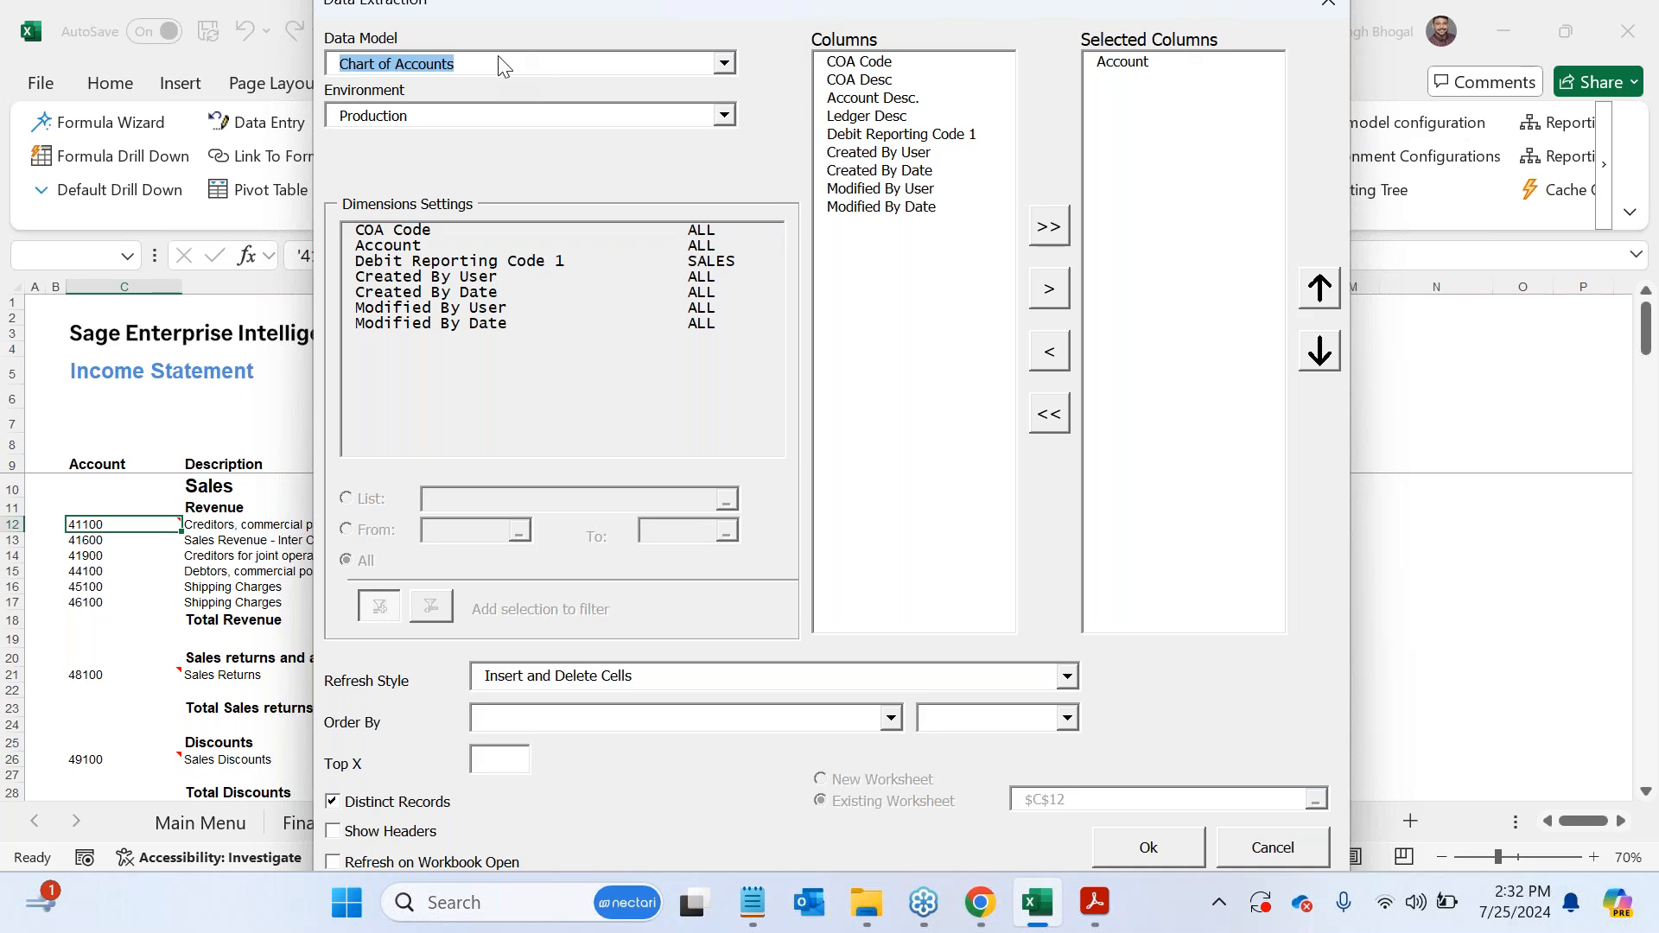
left_click(1119, 61)
left_click(531, 68)
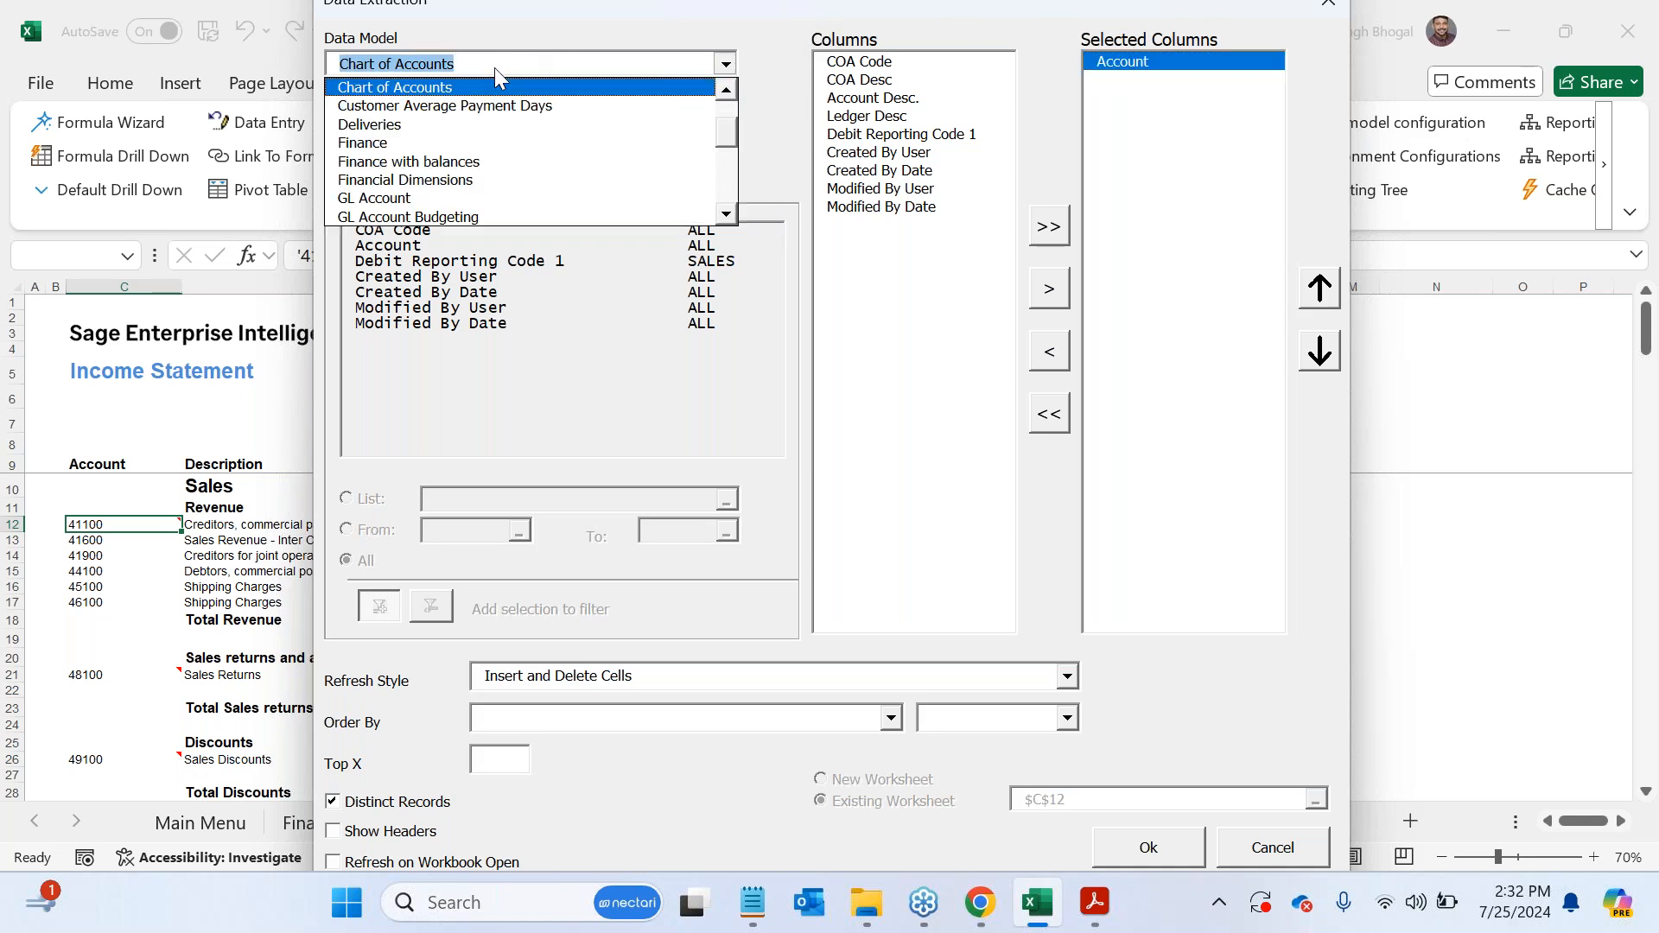
left_click(542, 34)
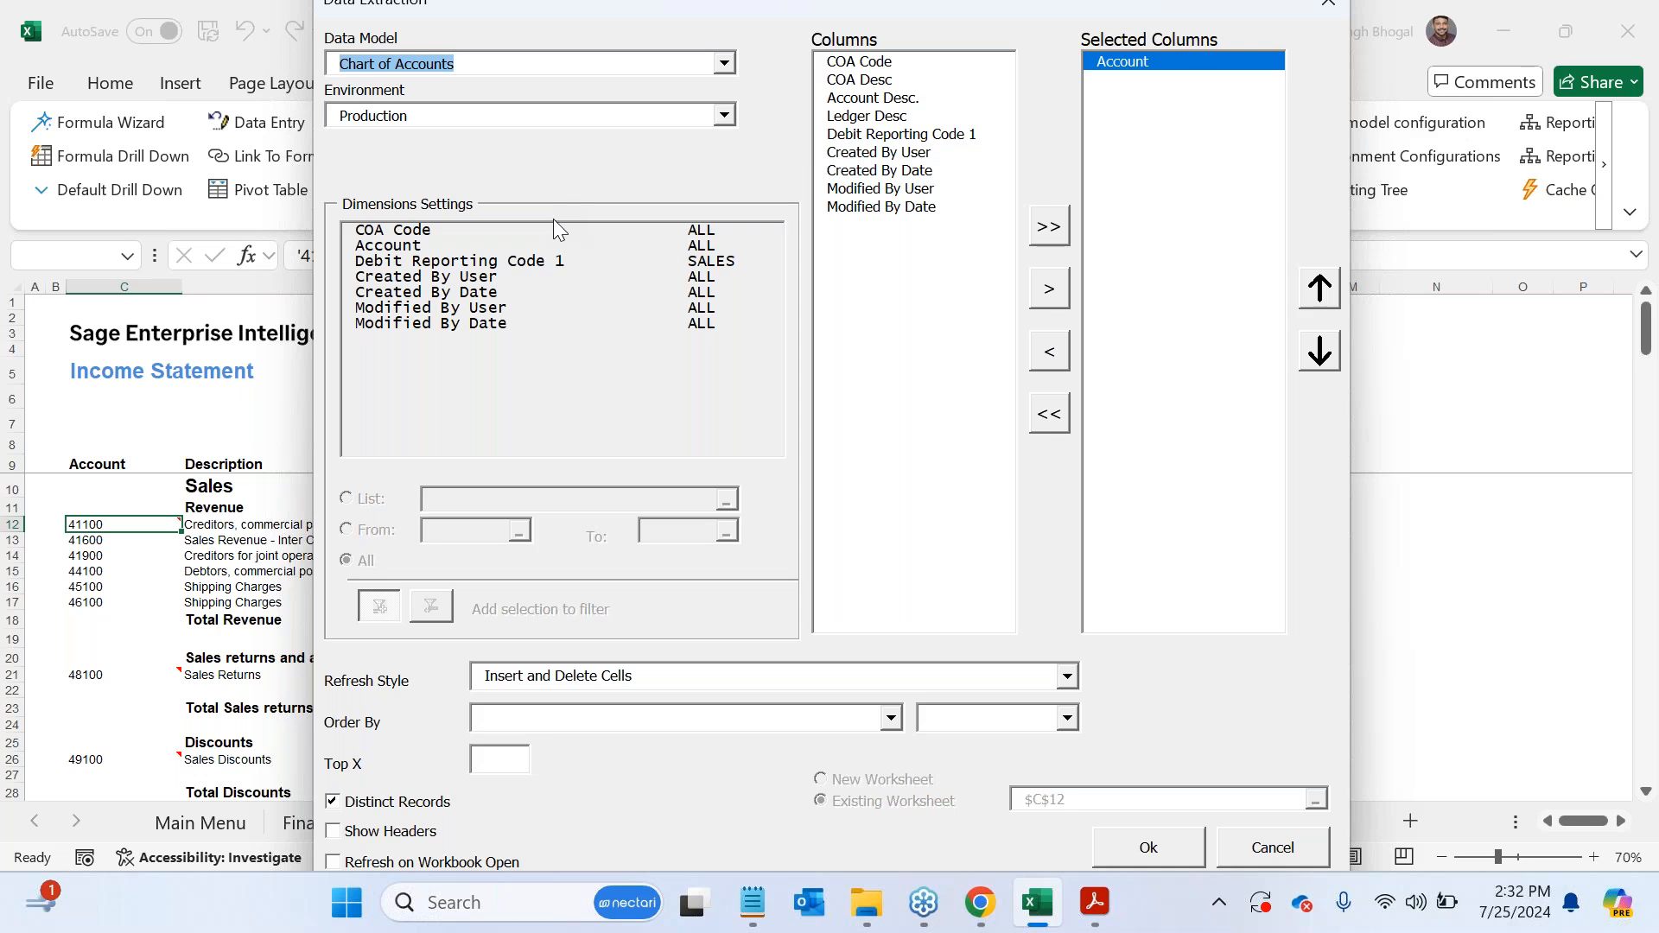
left_click(501, 268)
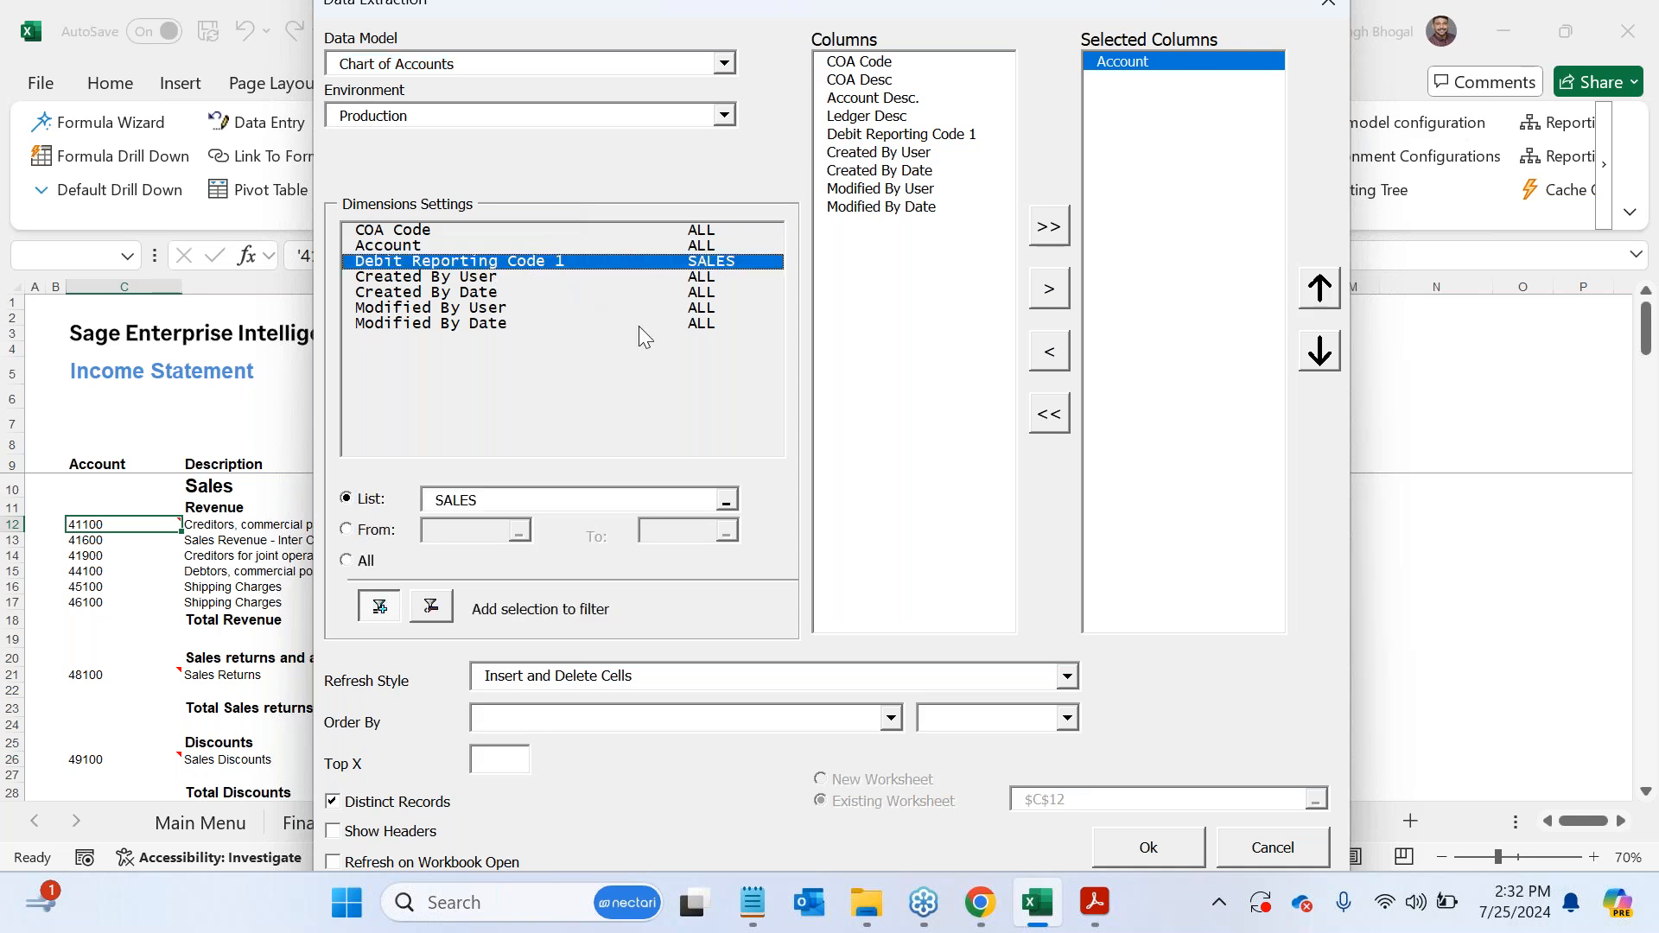
left_click_drag(494, 499, 418, 493)
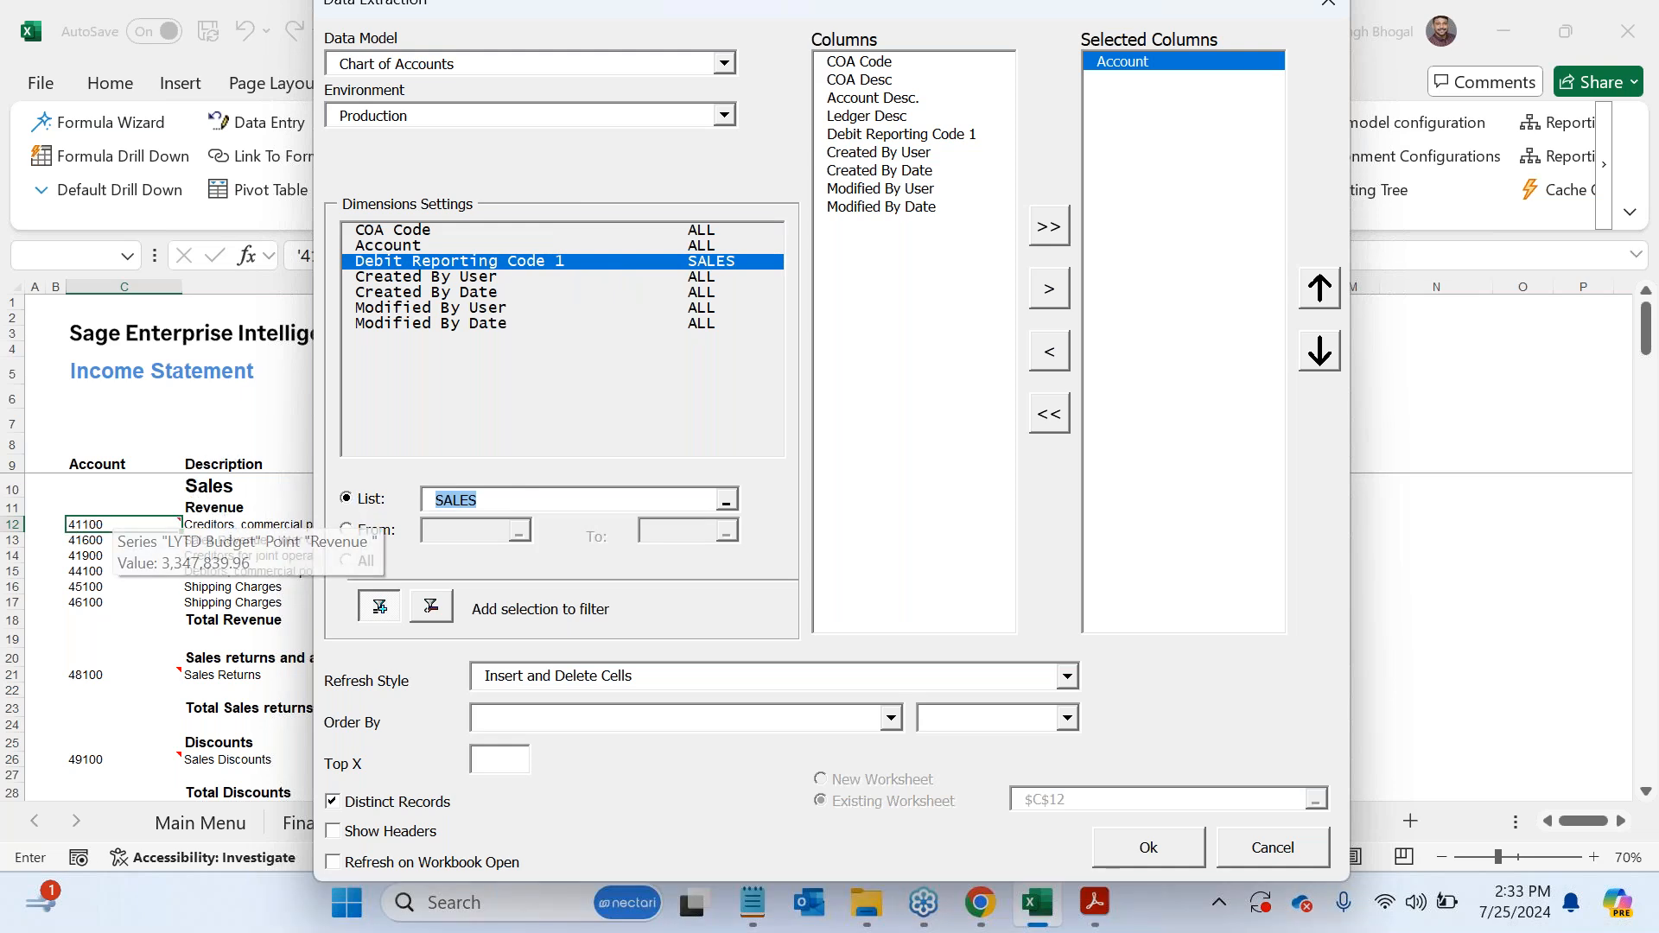
left_click(1331, 7)
- Examine the Data Extraction behind the Cost of goods account in C35, checking its selected column and Debit Reporting Code 1 filter, and close it
scroll(348, 560, "down", 1)
scroll(348, 561, "down", 6)
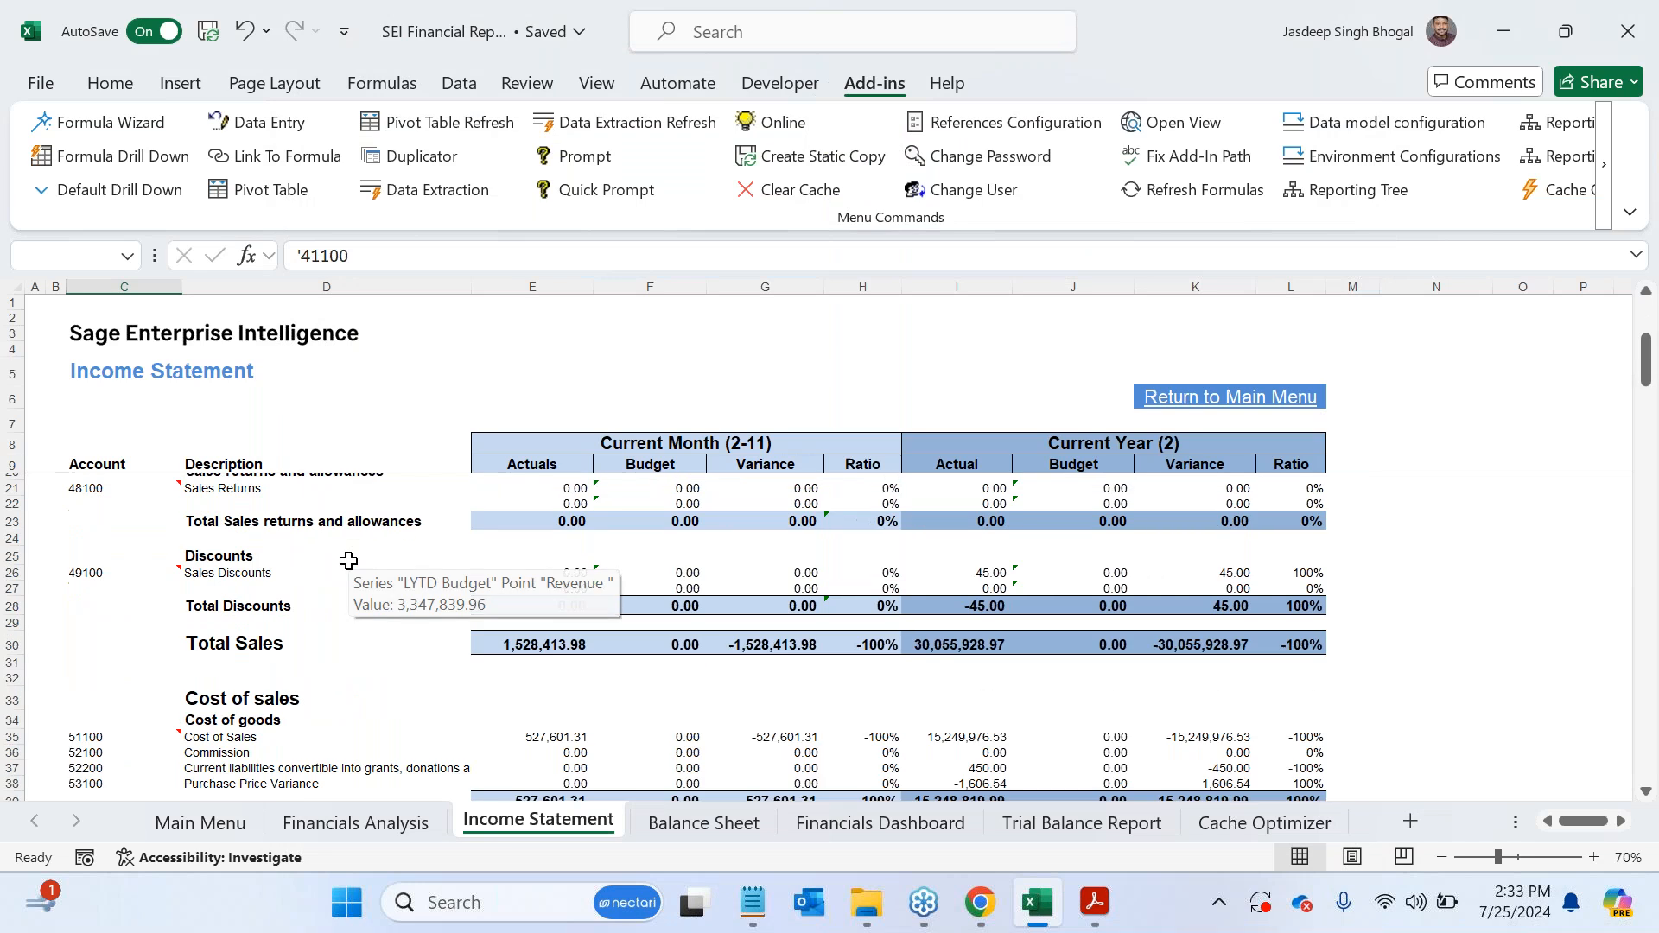
left_click(113, 595)
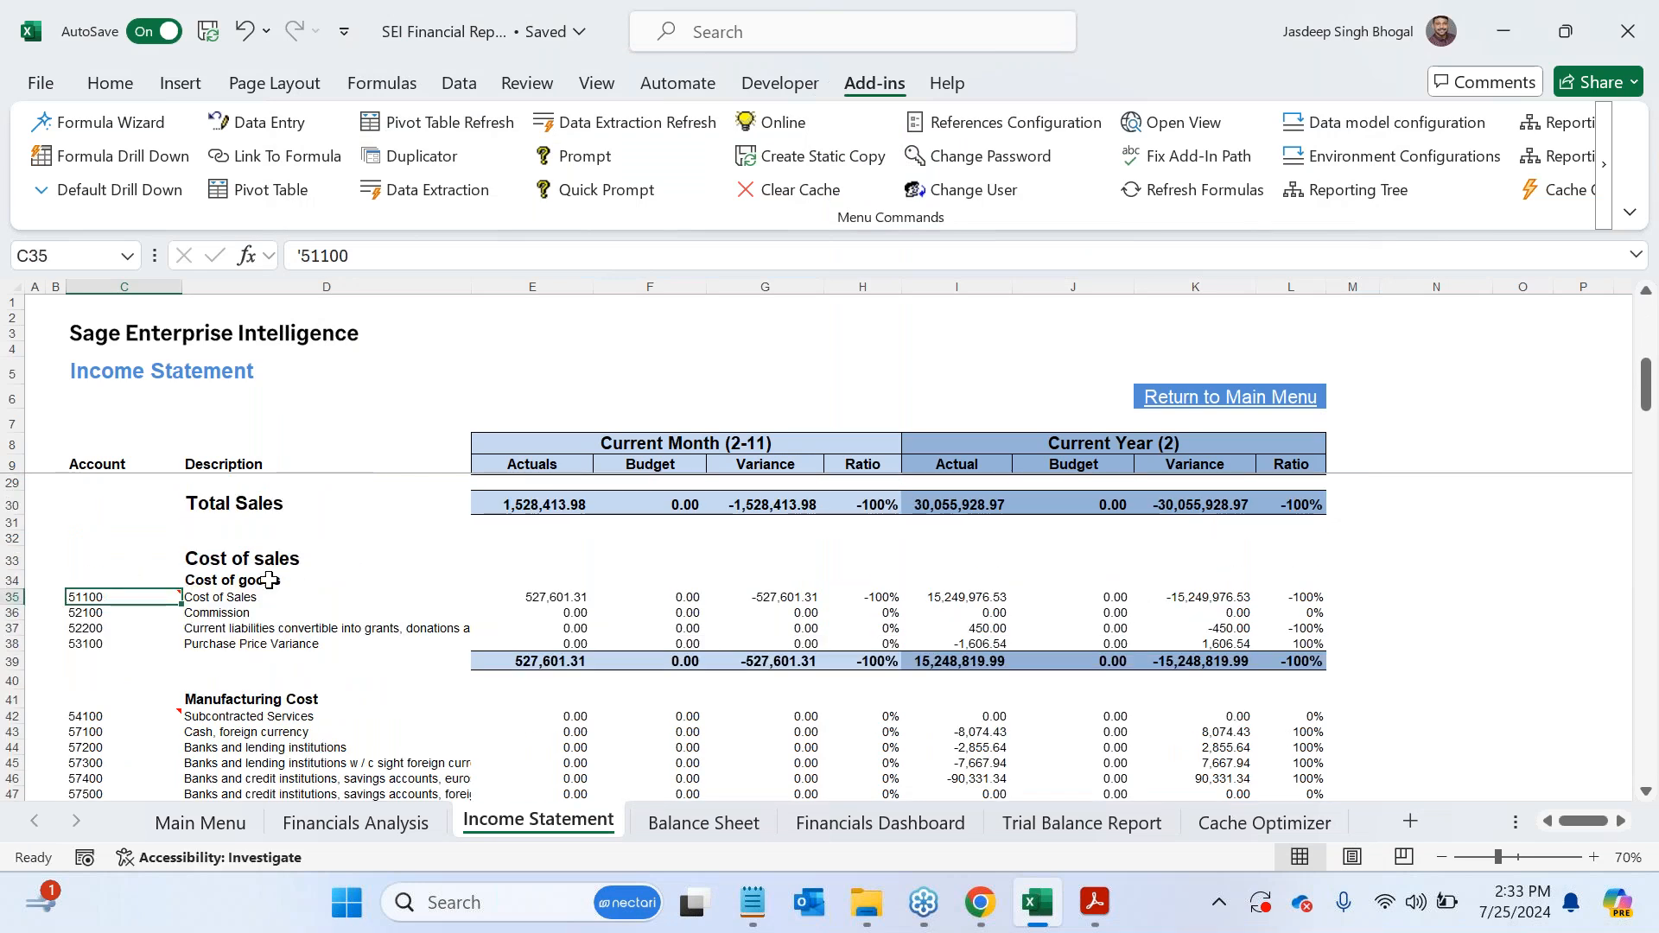
left_click(409, 192)
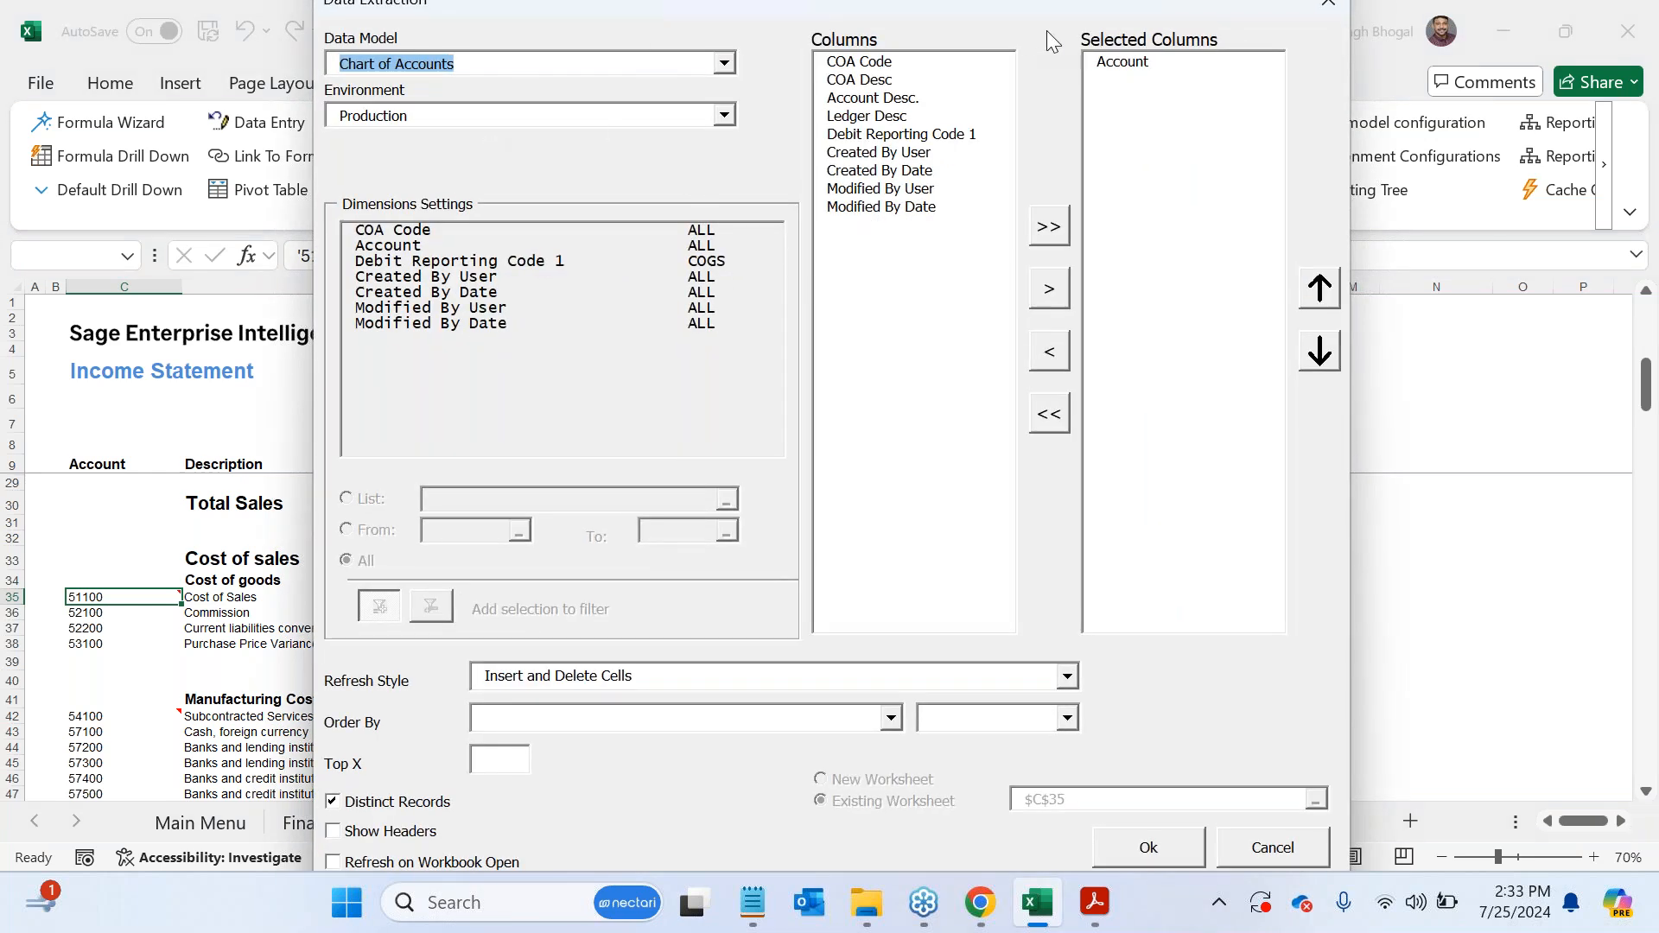
left_click(1140, 63)
left_click(451, 262)
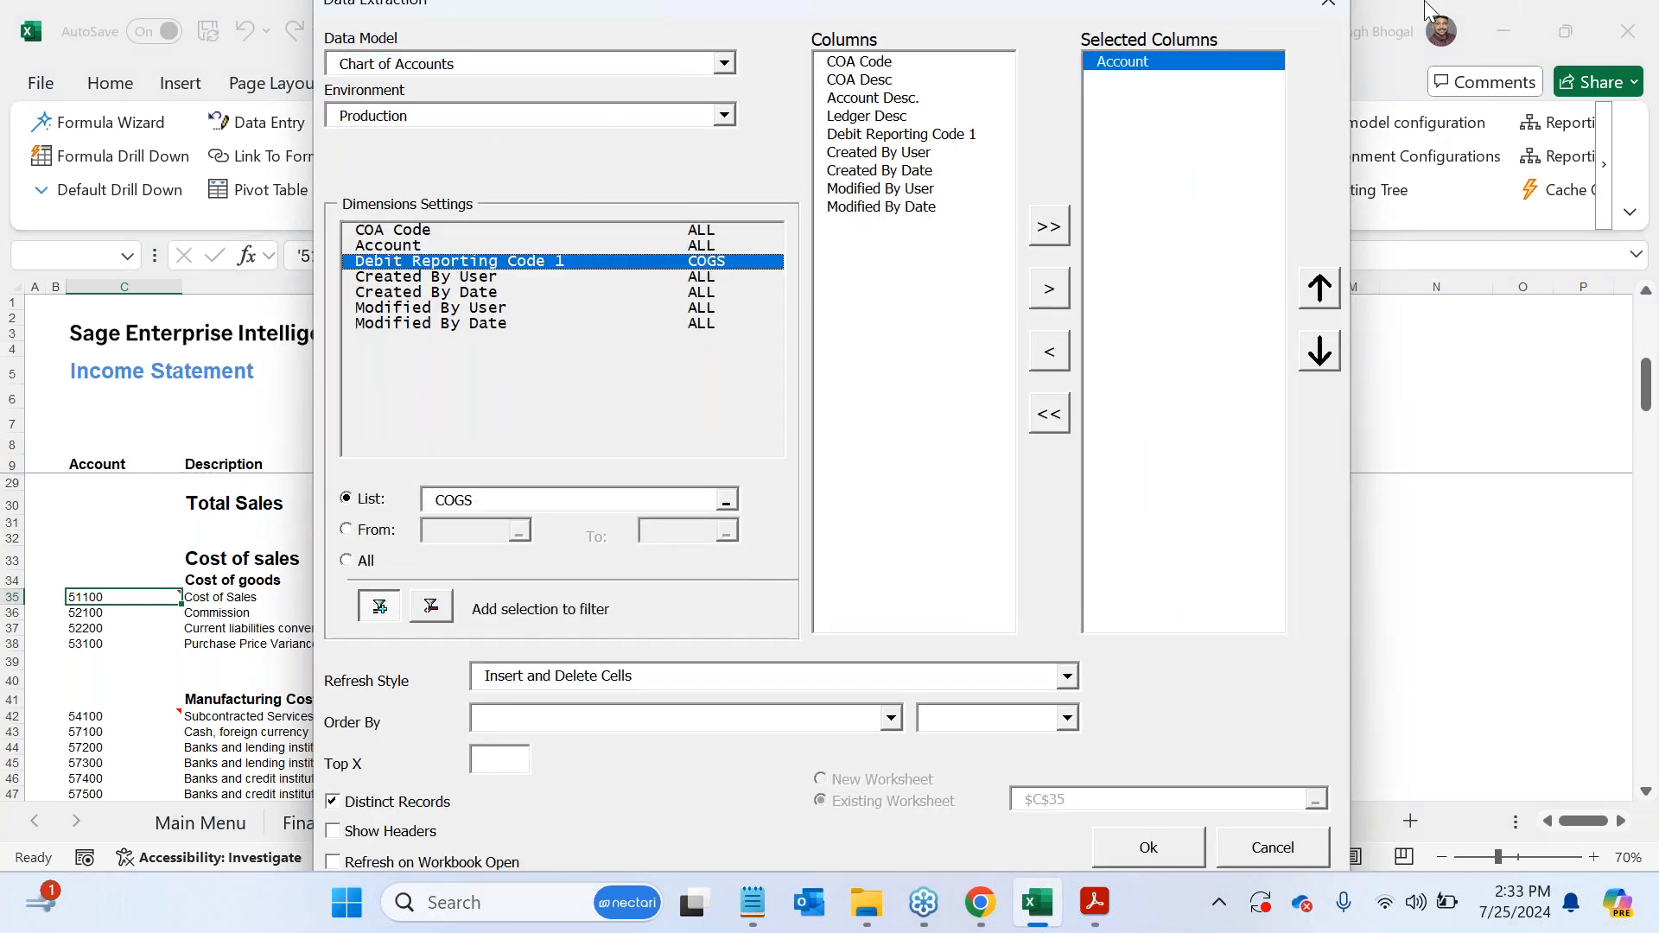
left_click(1317, 9)
- Inspect the NecAccess formula behind the Current Month Actuals value in cell E12, leaving it unedited
scroll(213, 622, "up", 6)
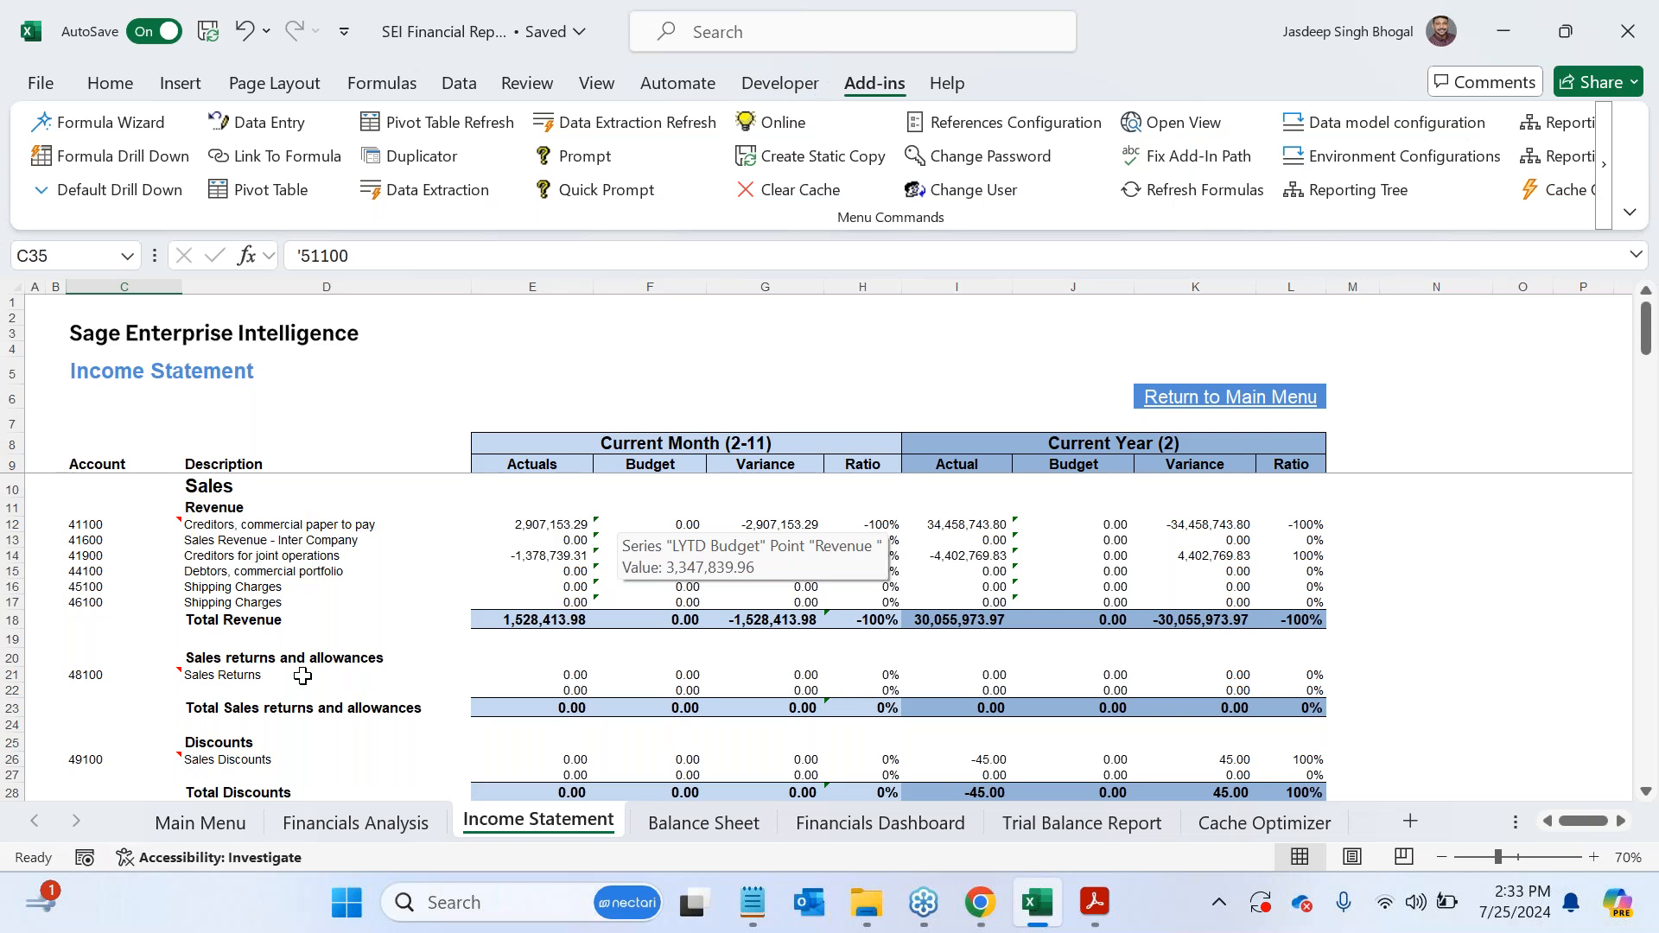
left_click(549, 529)
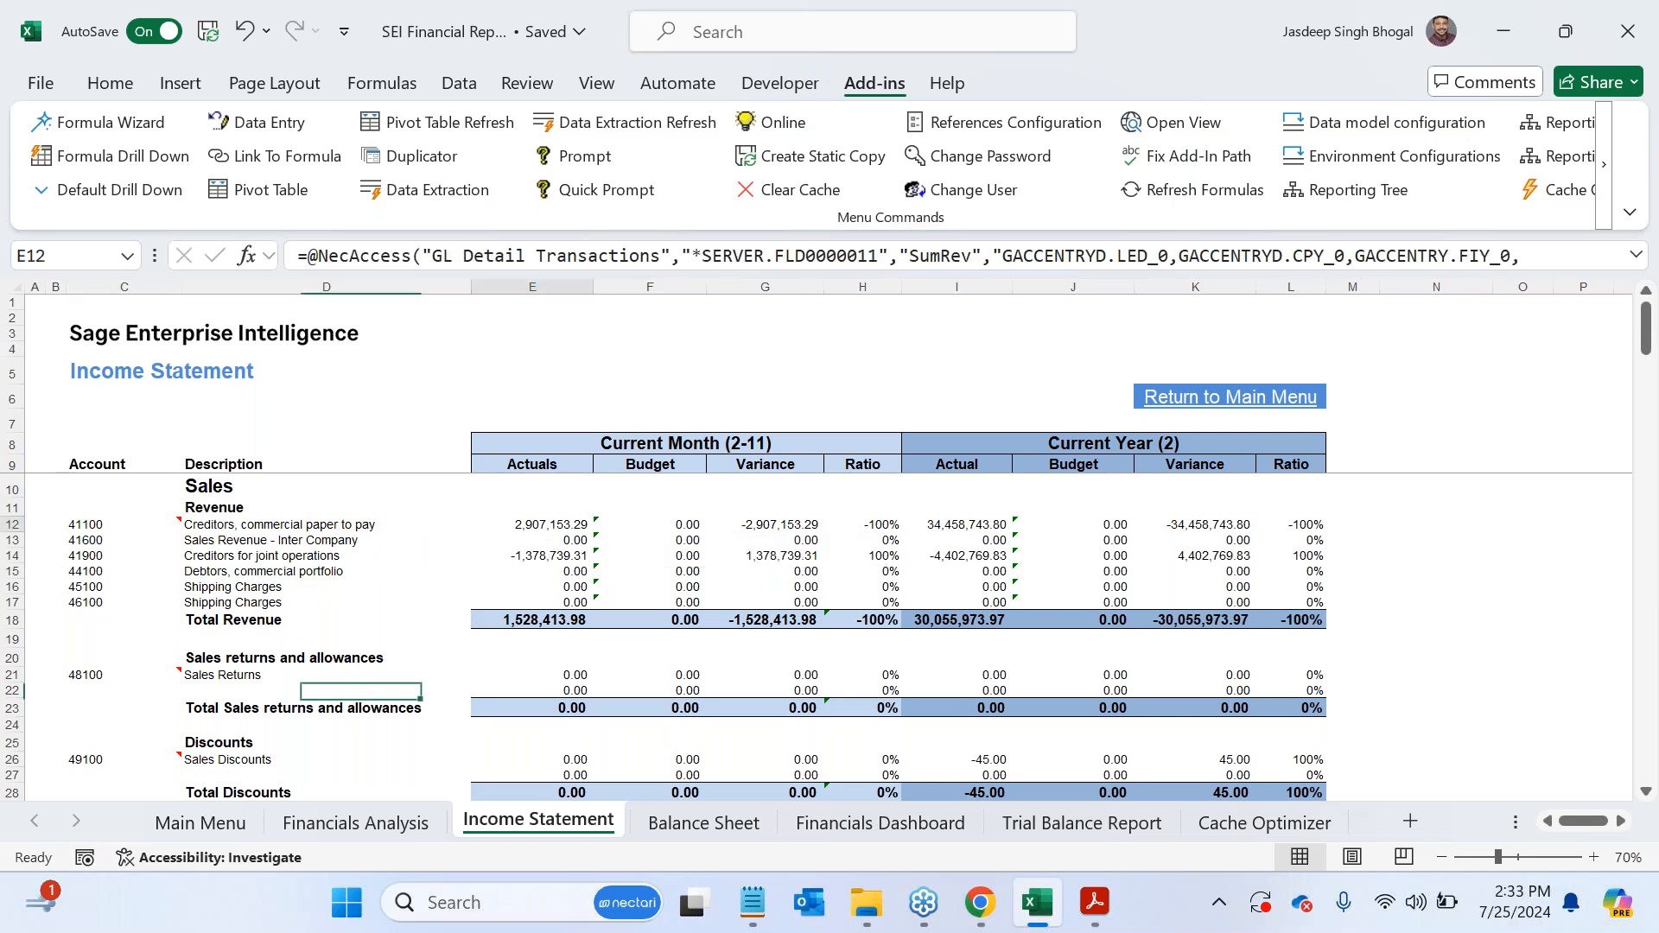
left_click(765, 524)
left_click(553, 524)
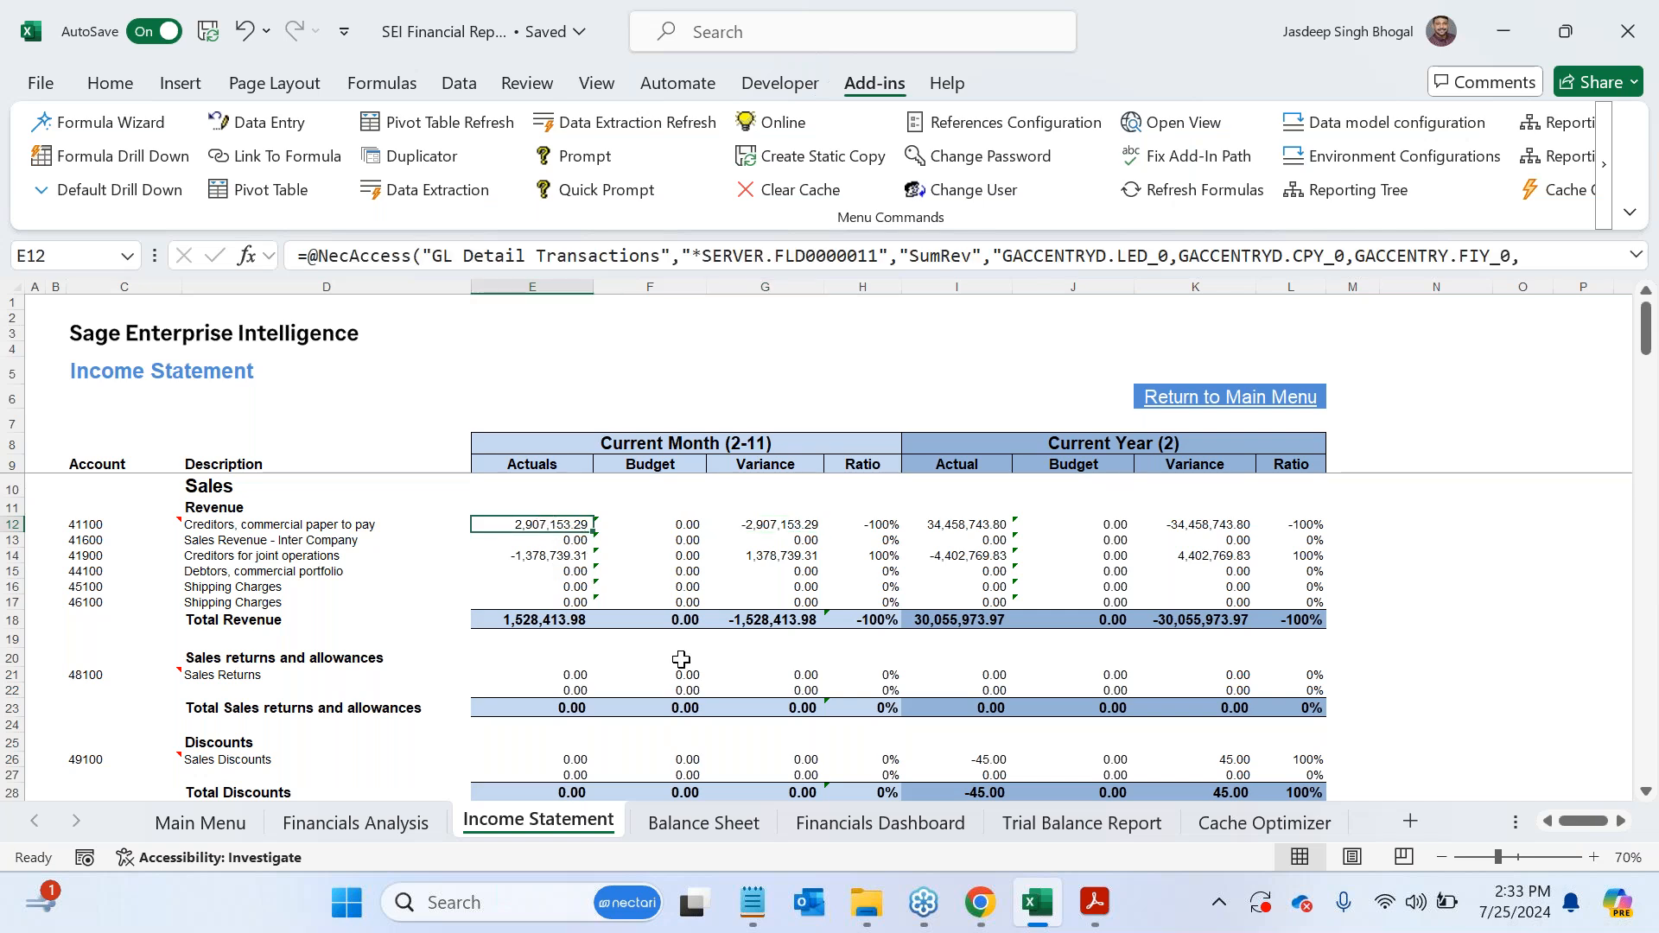
left_click_drag(350, 256, 1496, 266)
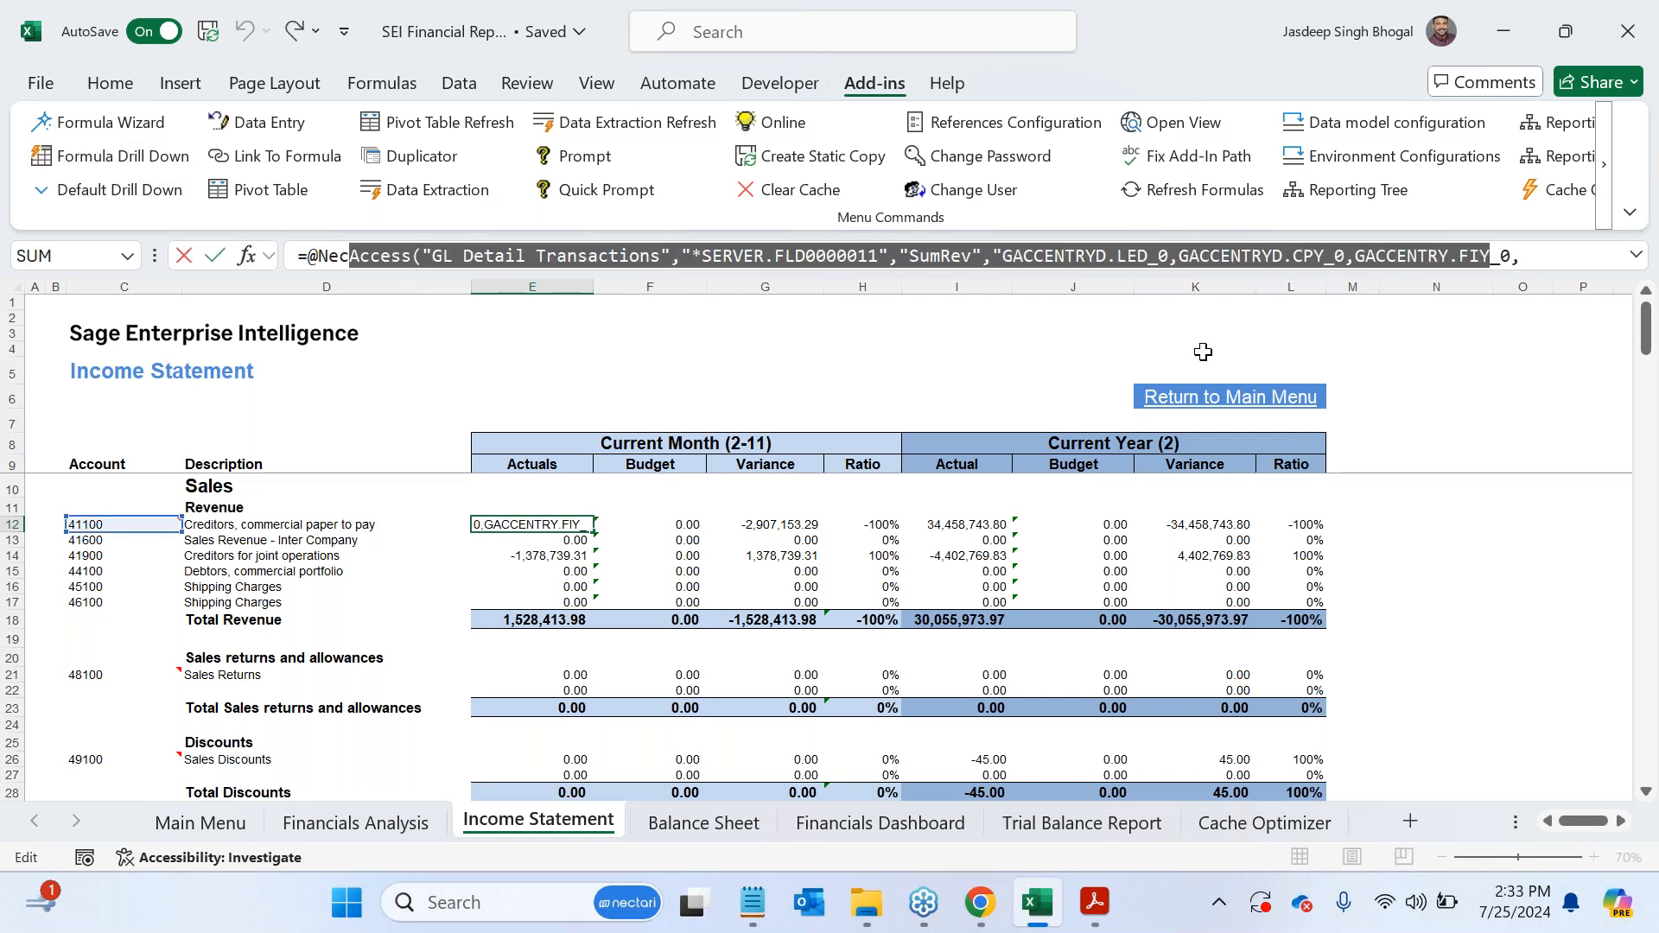
key("Escape")
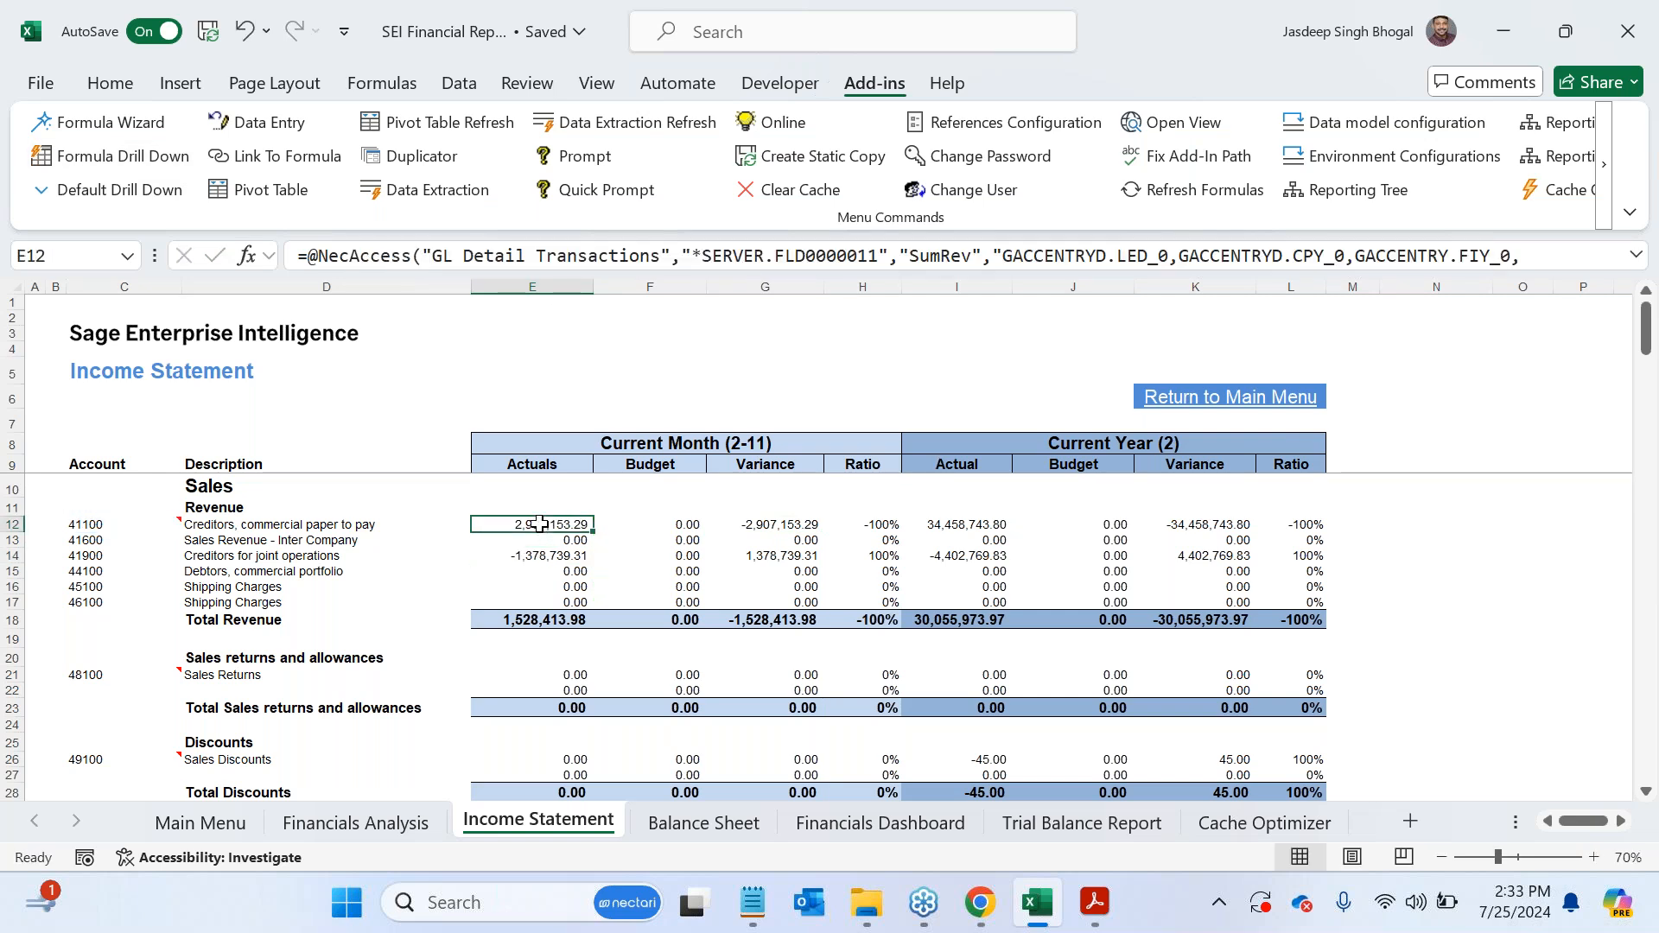
- Examine E12's formula in the Formula Wizard, checking its data model, Ledger Posting field and the available operations
left_click(122, 132)
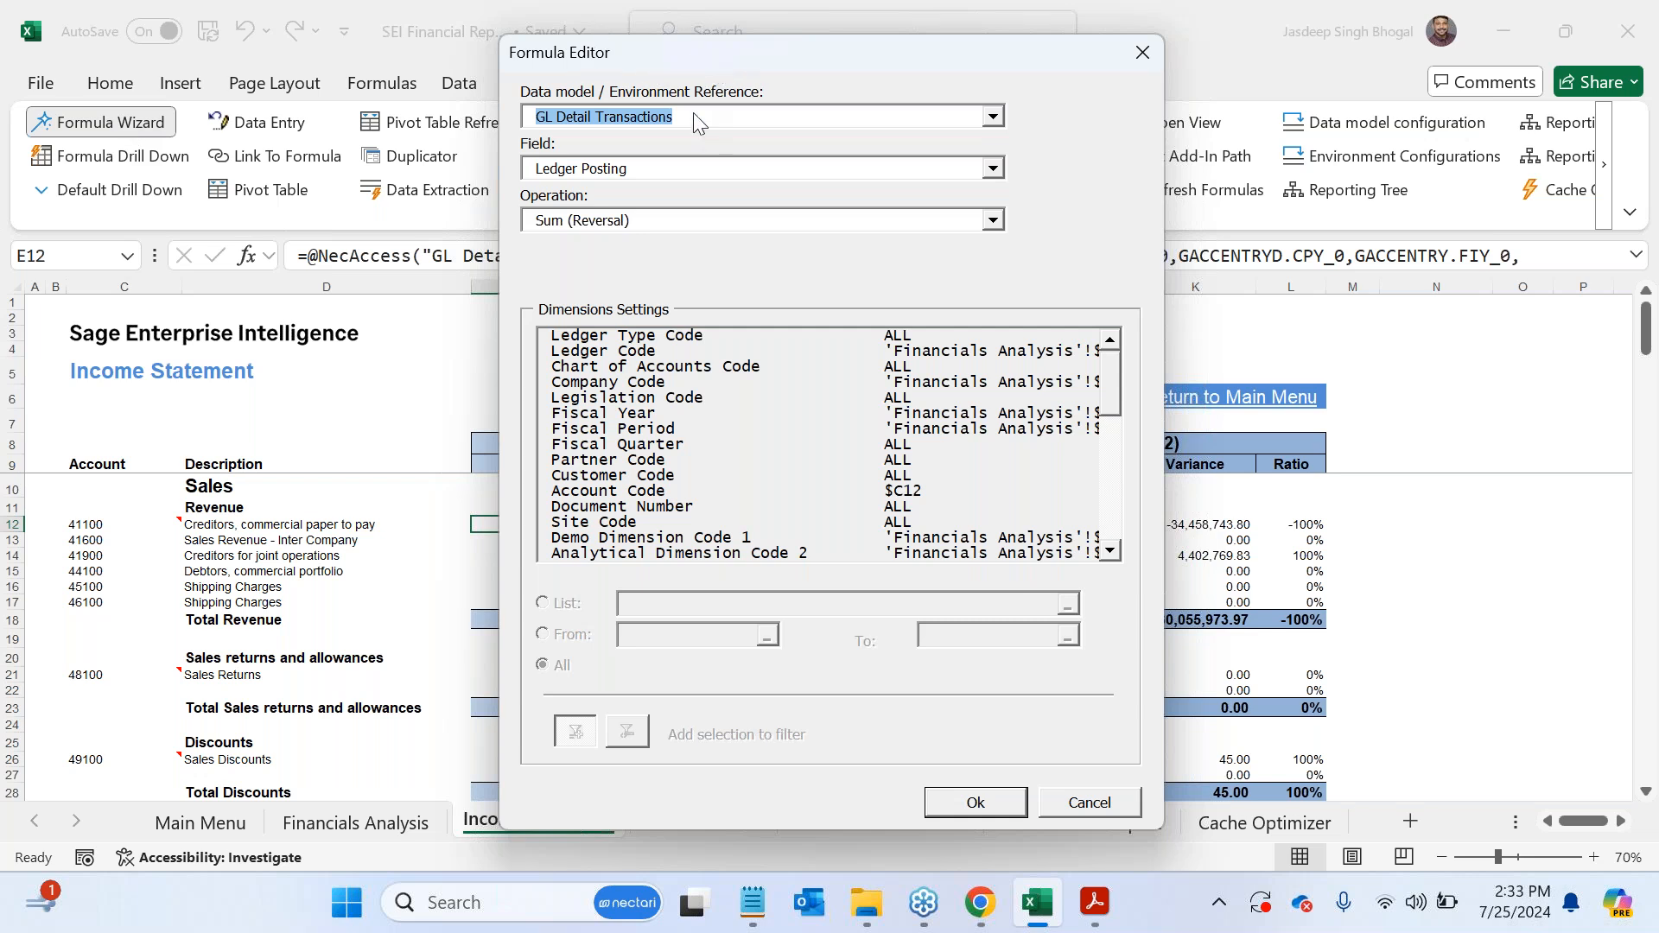
left_click(664, 169)
left_click(1058, 276)
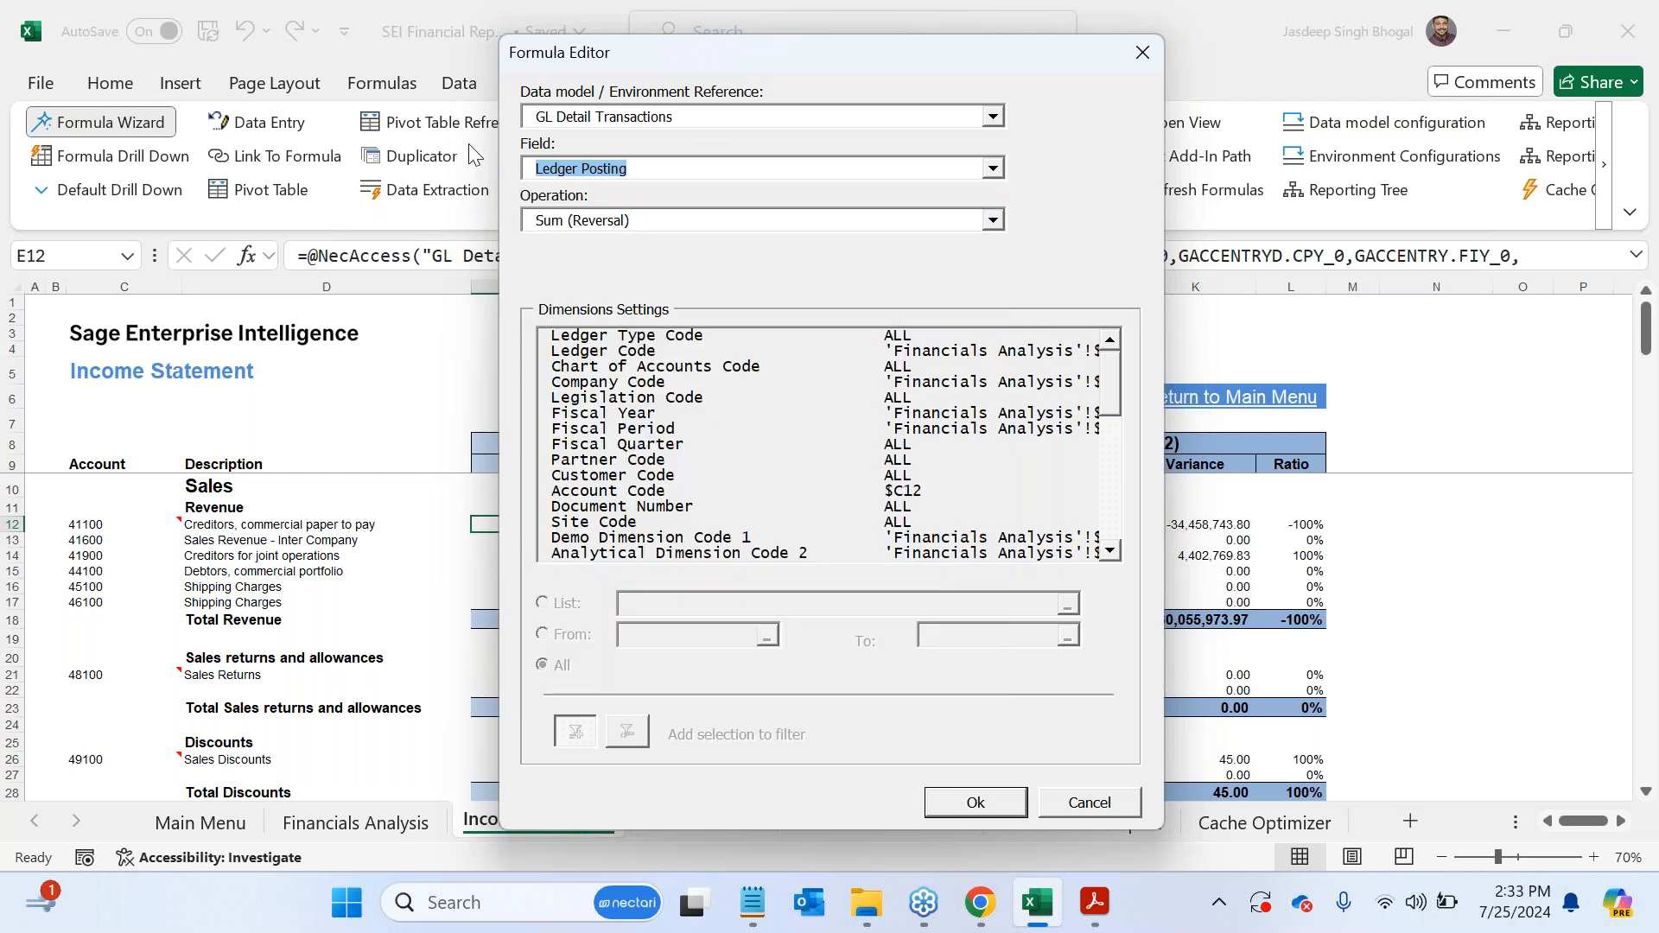
left_click(633, 222)
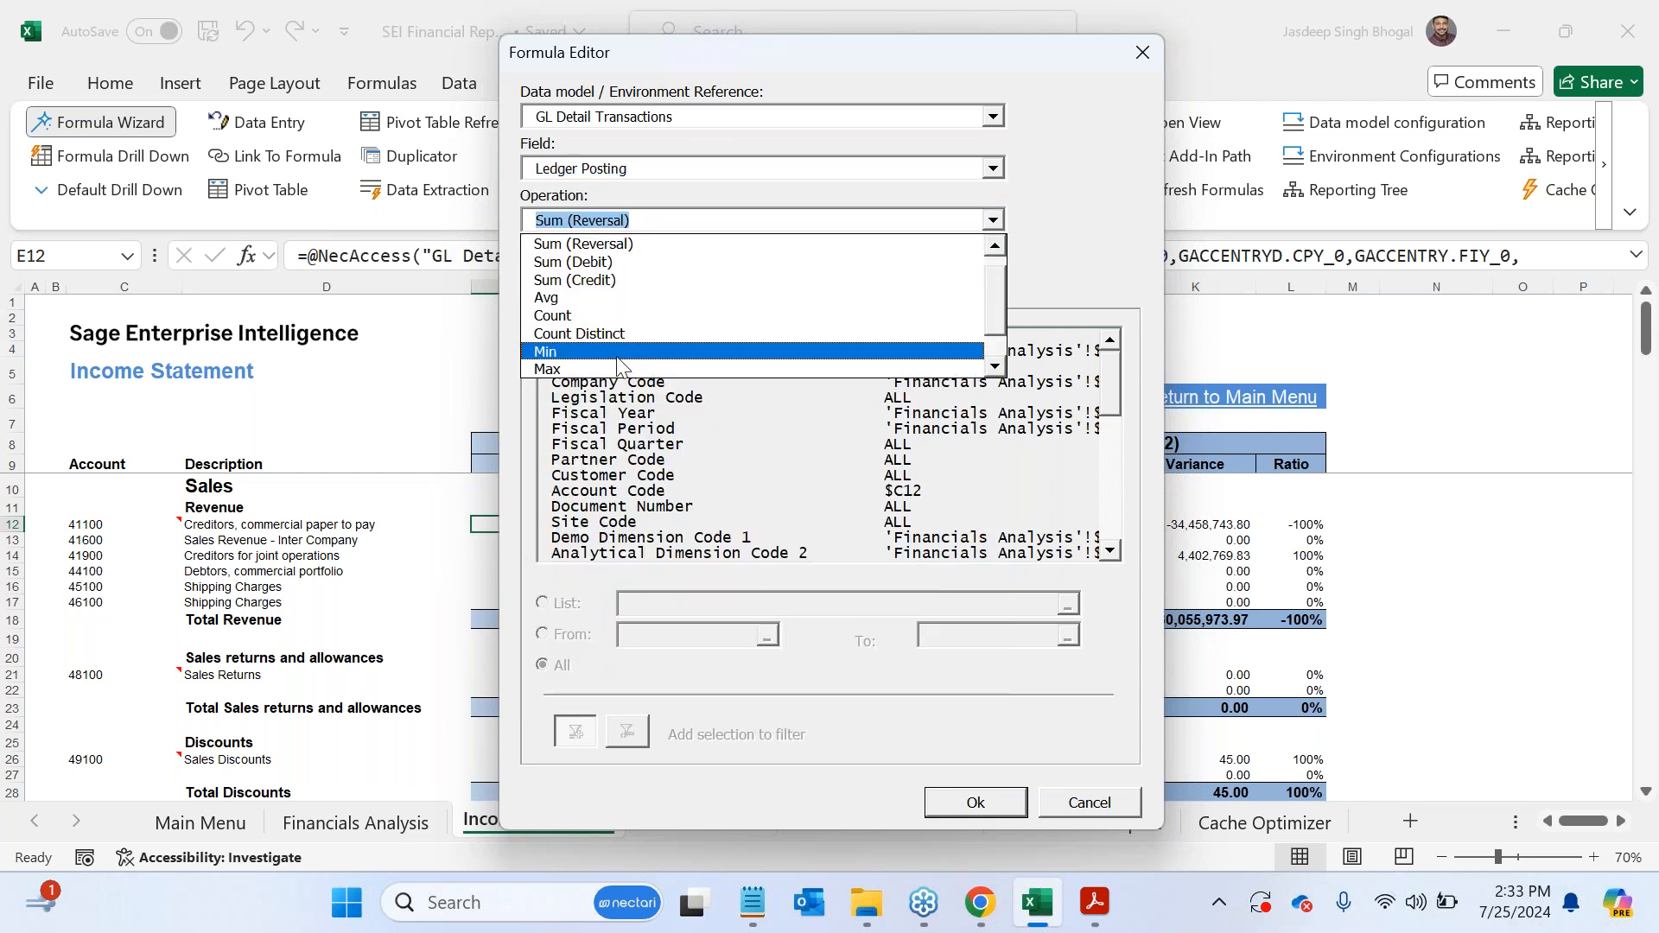
mouse_move(995, 290)
left_mouse_down()
mouse_move(996, 315)
mouse_move(994, 261)
left_mouse_up()
left_click(1047, 259)
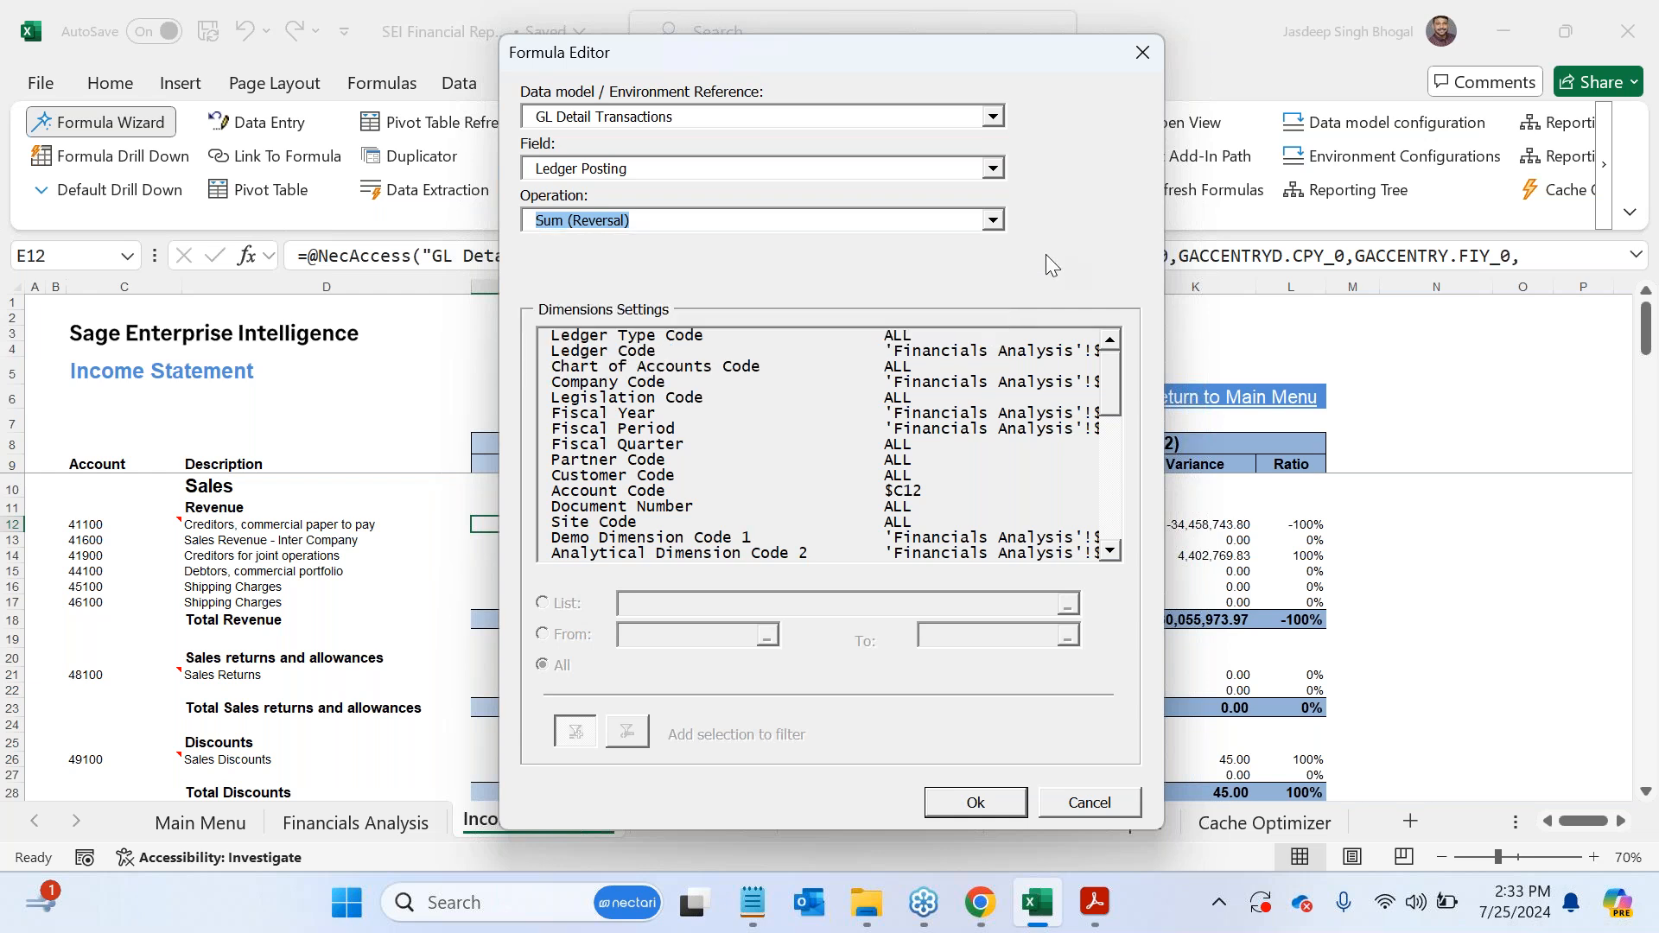
- Check the formula's dimension settings, including the Fiscal Period cell reference, cancel the editor, and select Current Year Actual cell I12
left_click(605, 400)
left_click(629, 354)
left_click(641, 462)
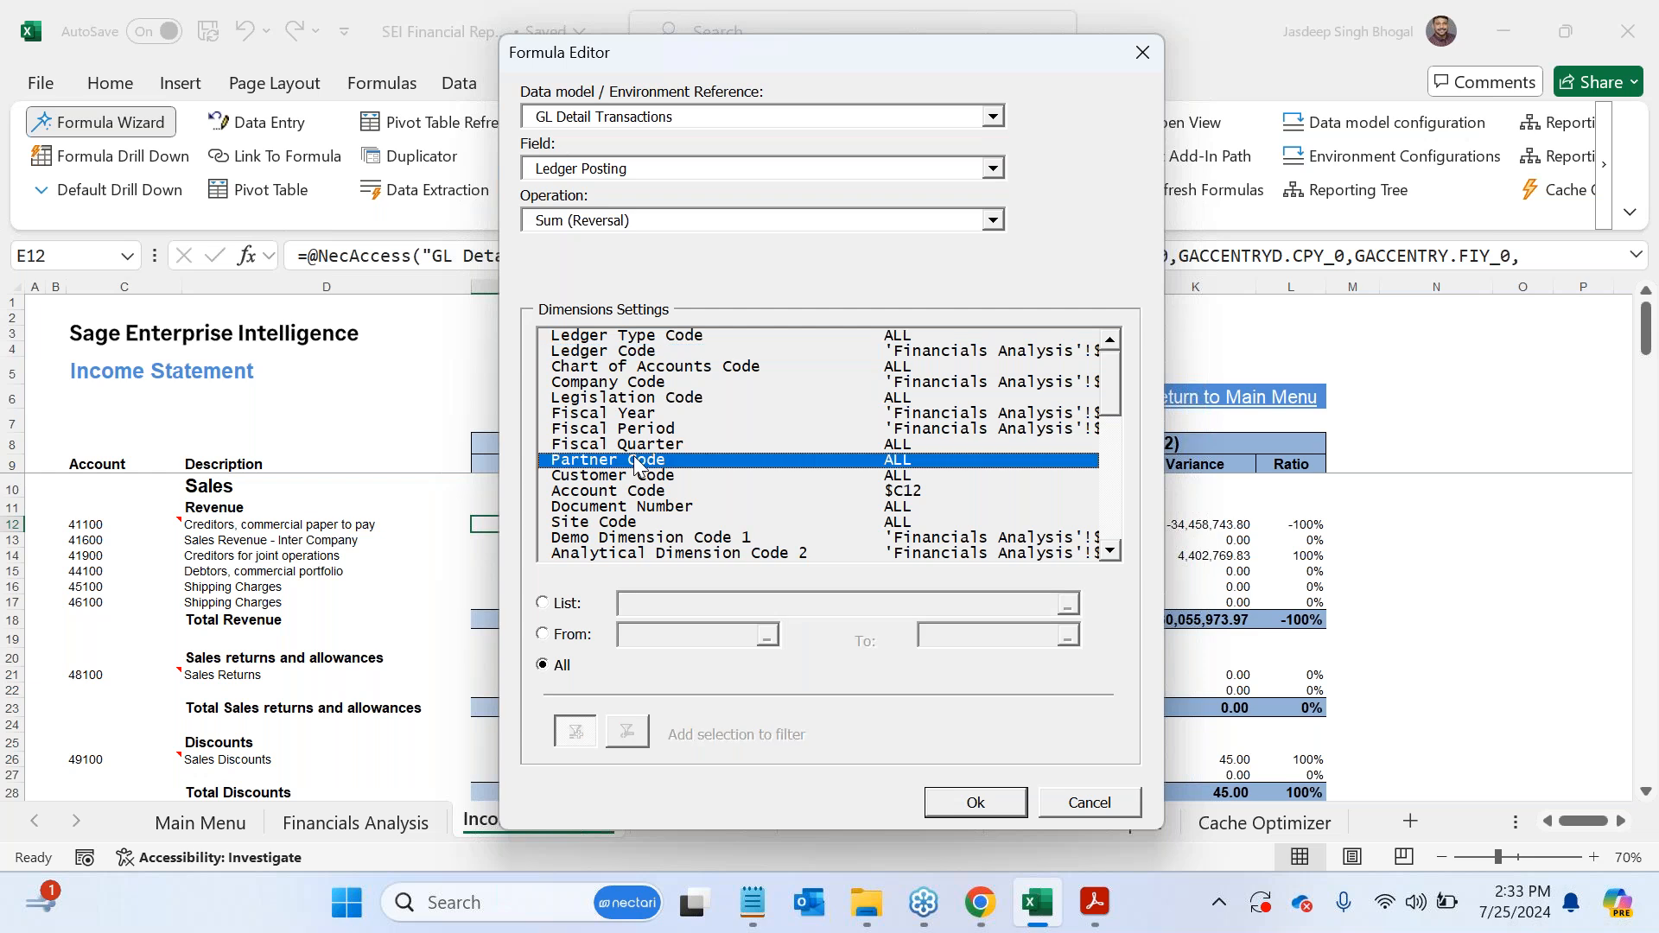
left_click(637, 439)
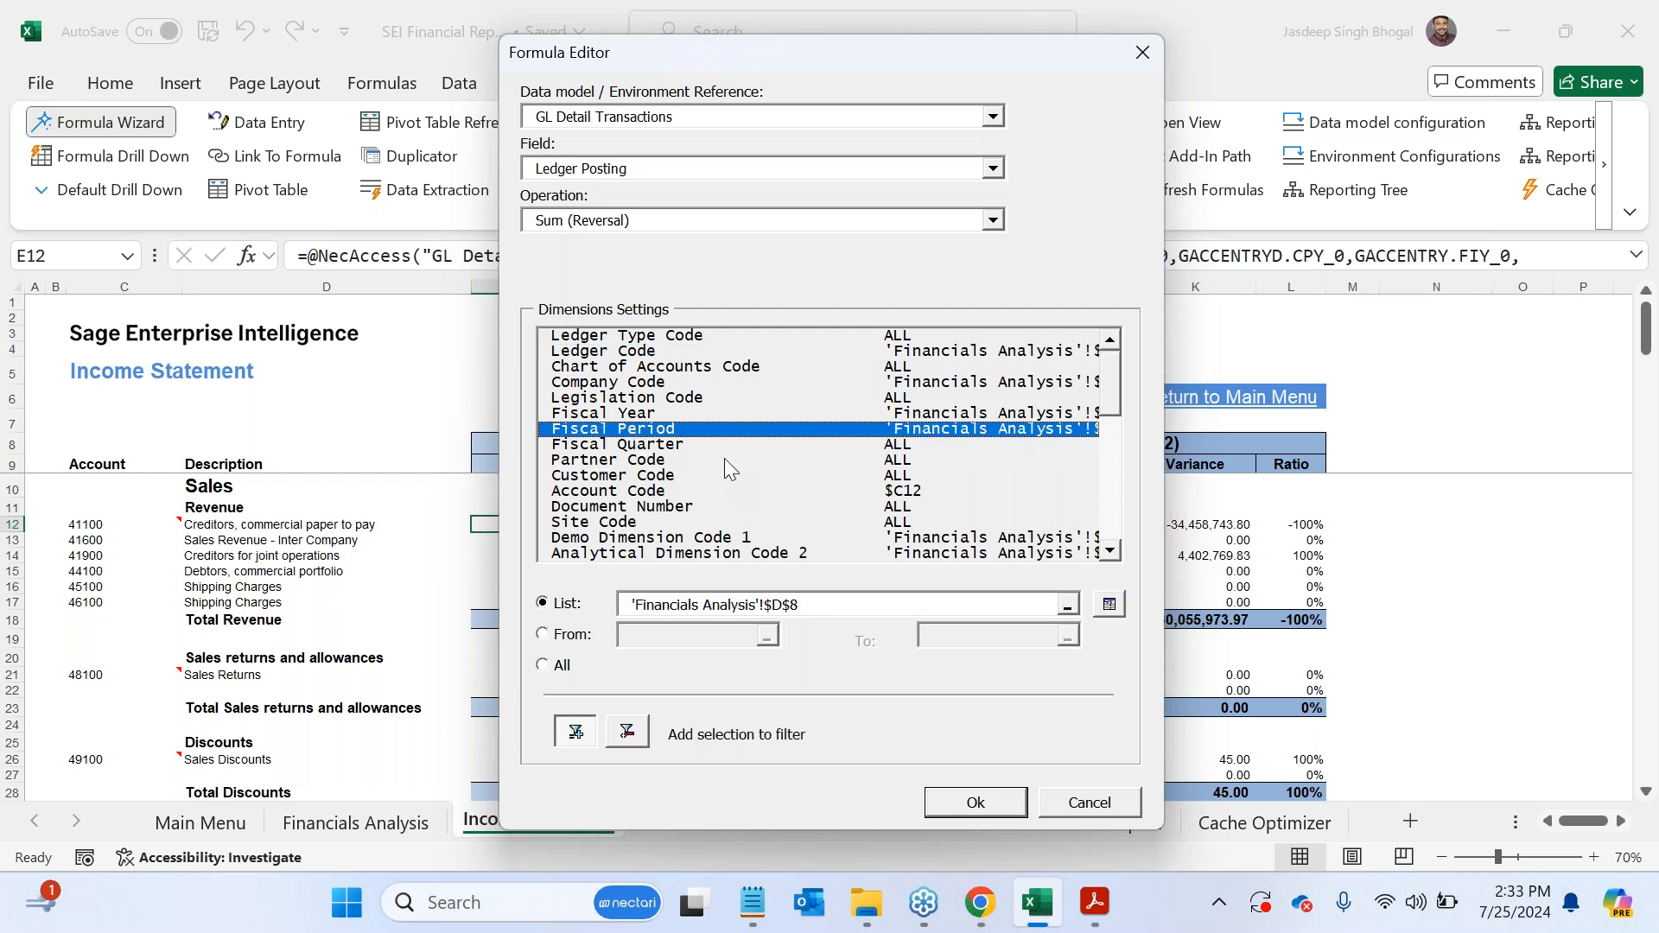
left_click(822, 602)
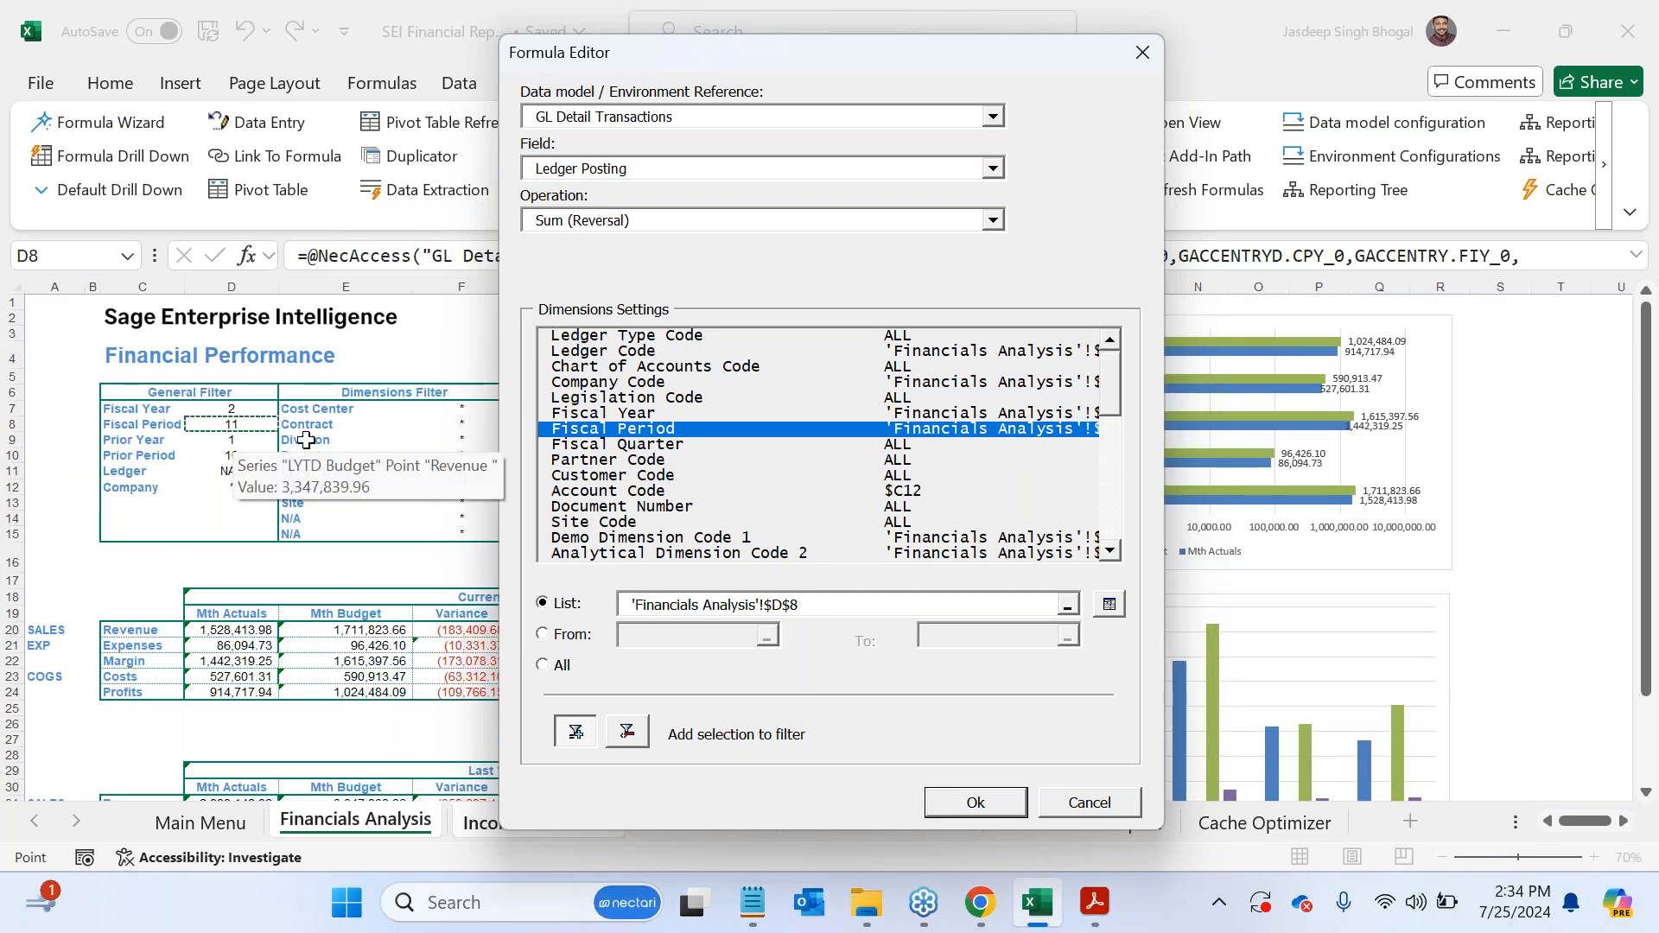
left_click(1087, 800)
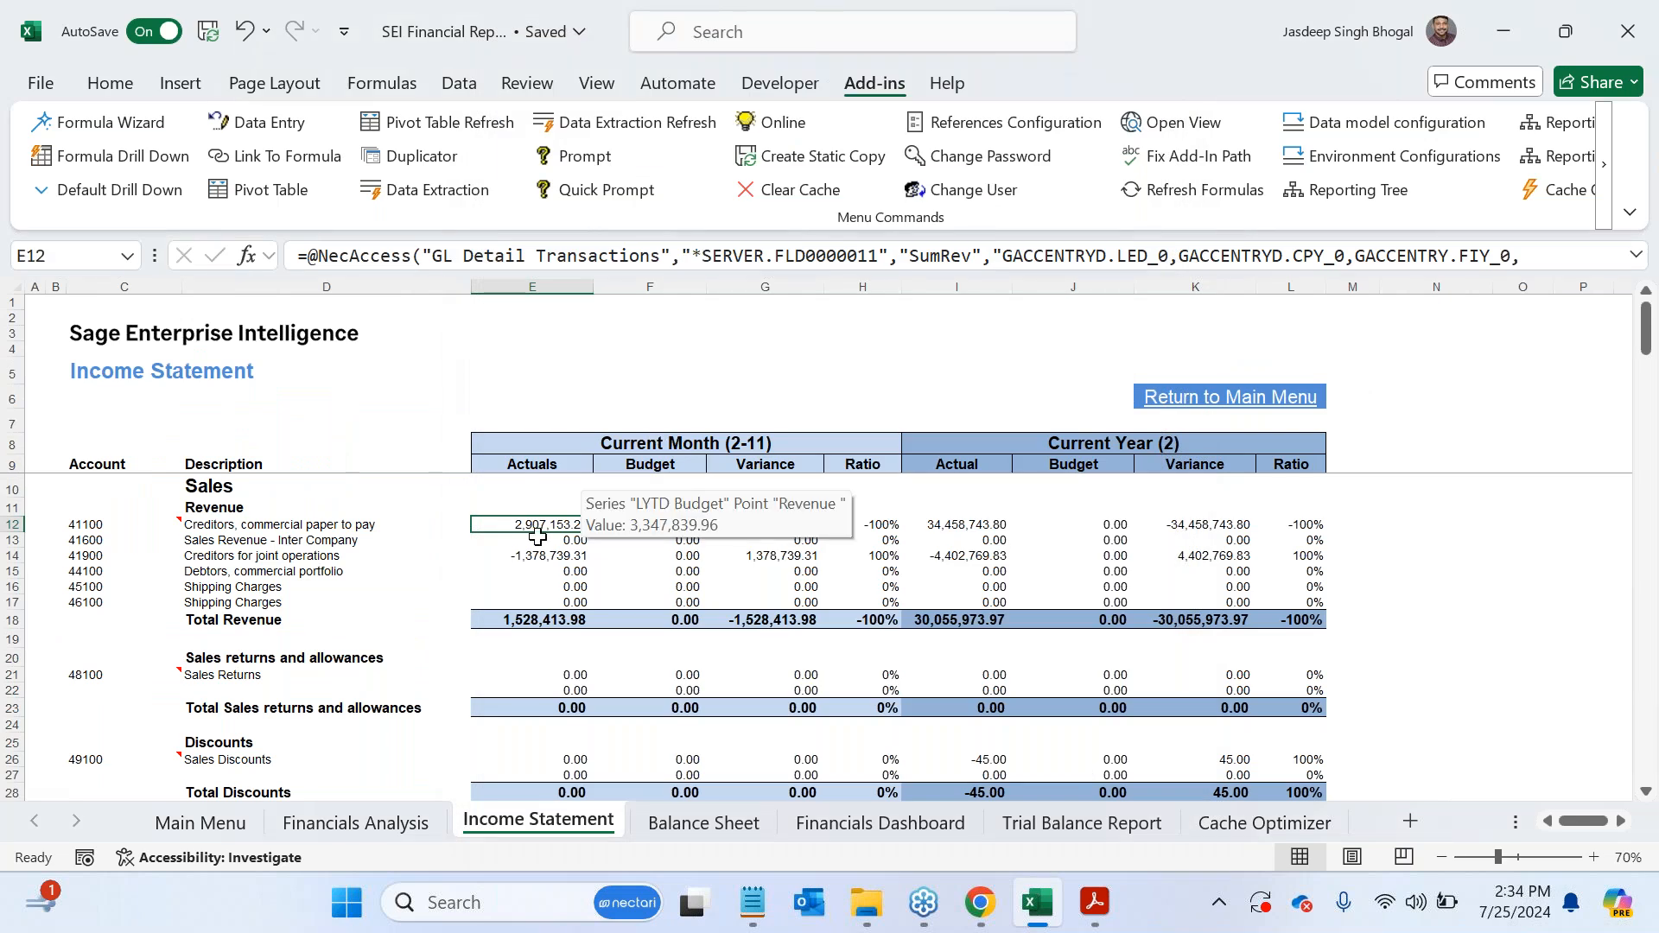
left_click(959, 525)
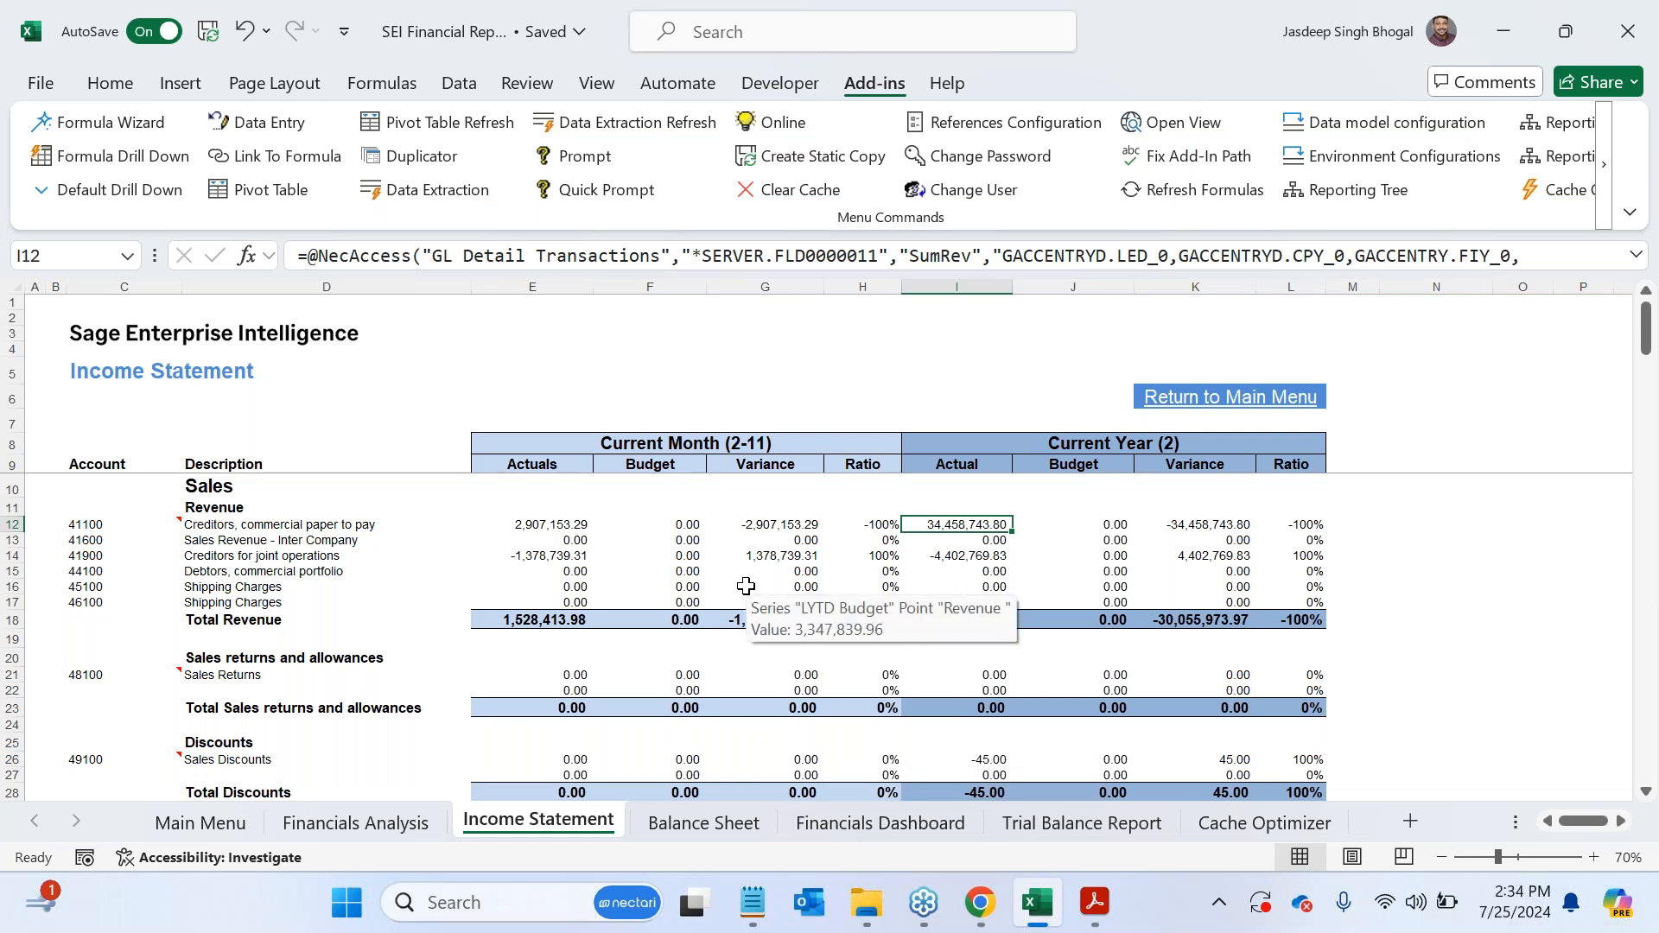
- Switch to Sage Enterprise Intelligence in Chrome and open the Profit and Loss - Actual vs Budget workbook
left_click(979, 902)
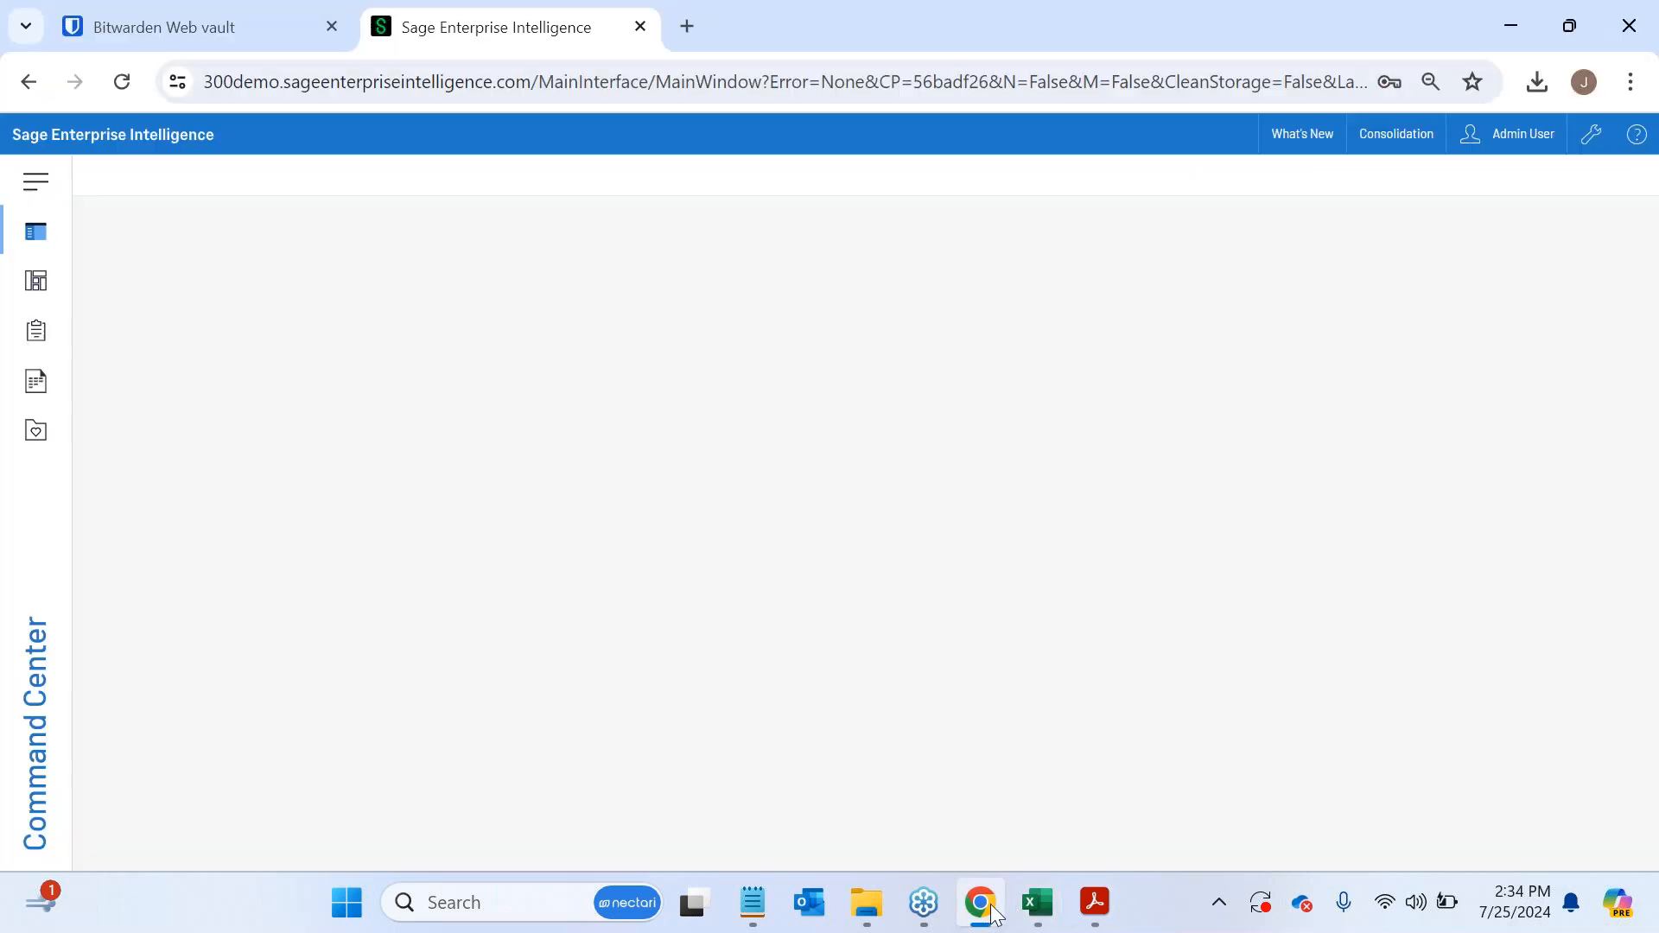
left_click(52, 395)
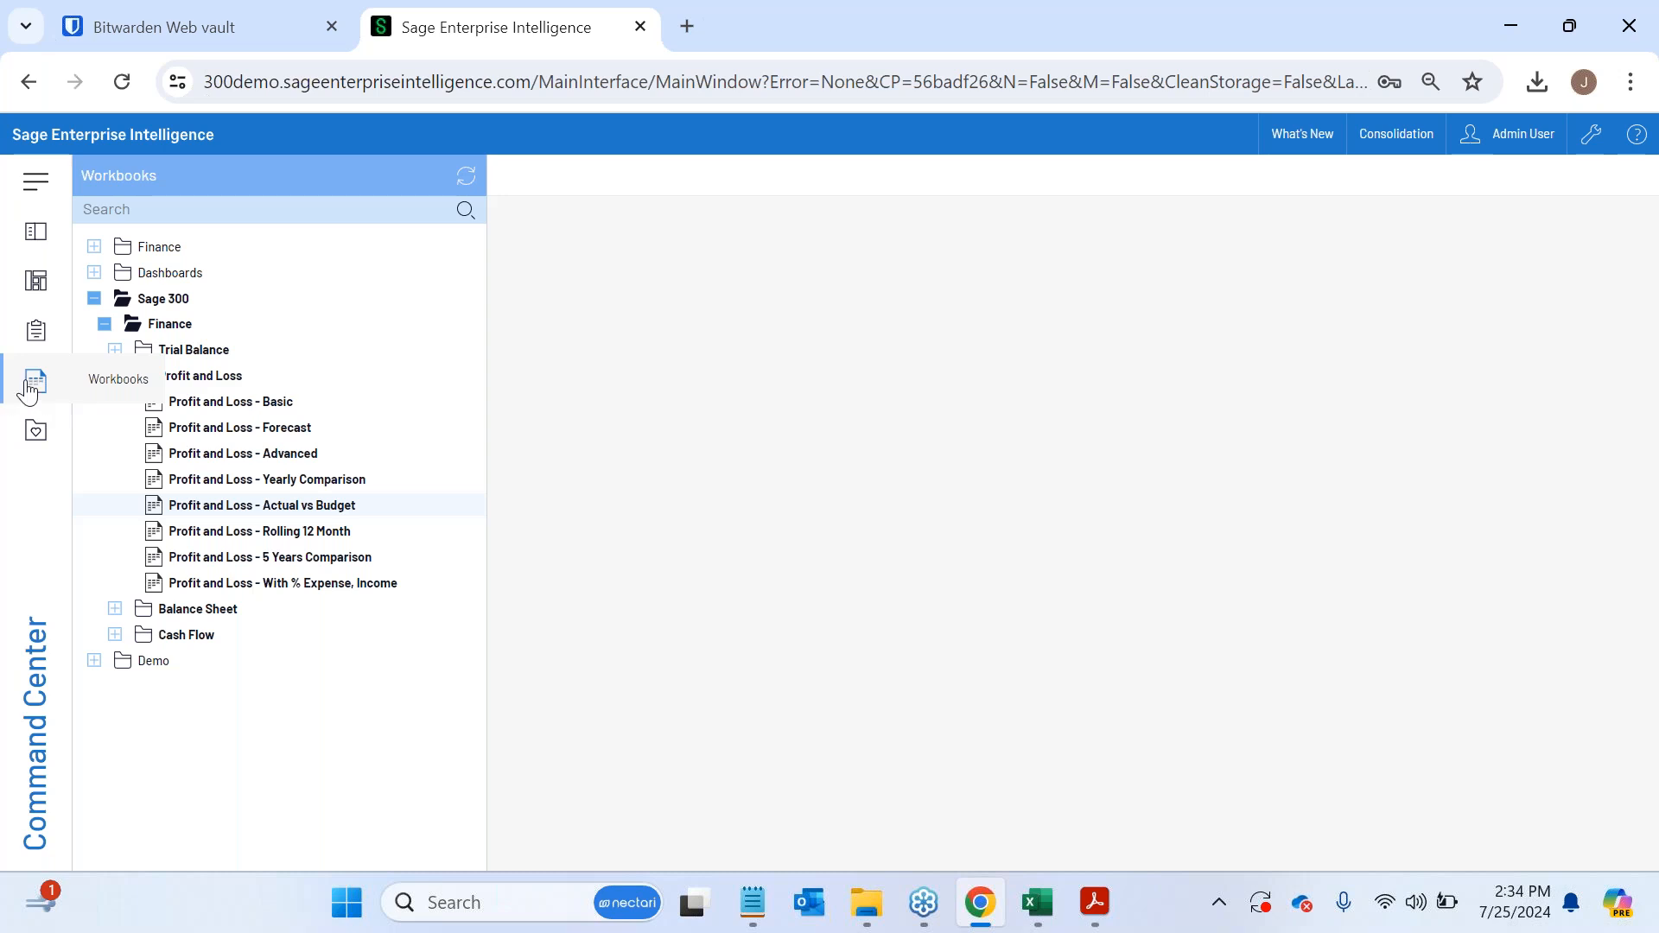
left_click(364, 516)
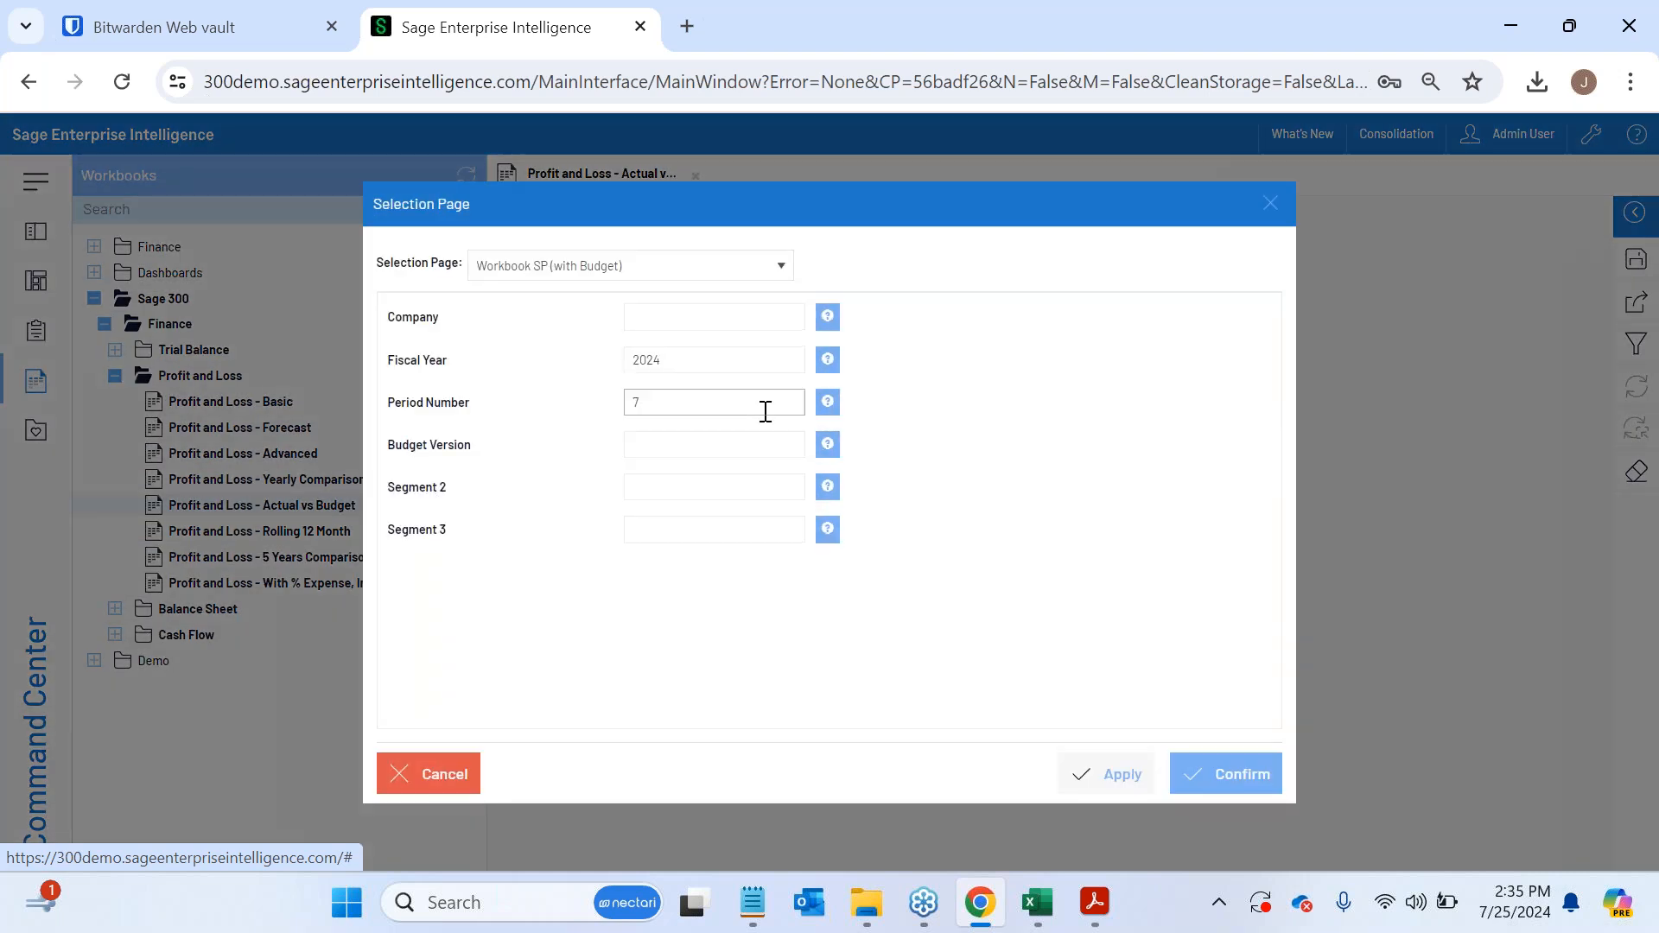
- Set the workbook's Fiscal Year to 2020, confirm the selection page, and hide the workbook list
left_click(681, 363)
key("BackSpace")
type("0")
left_click(671, 406)
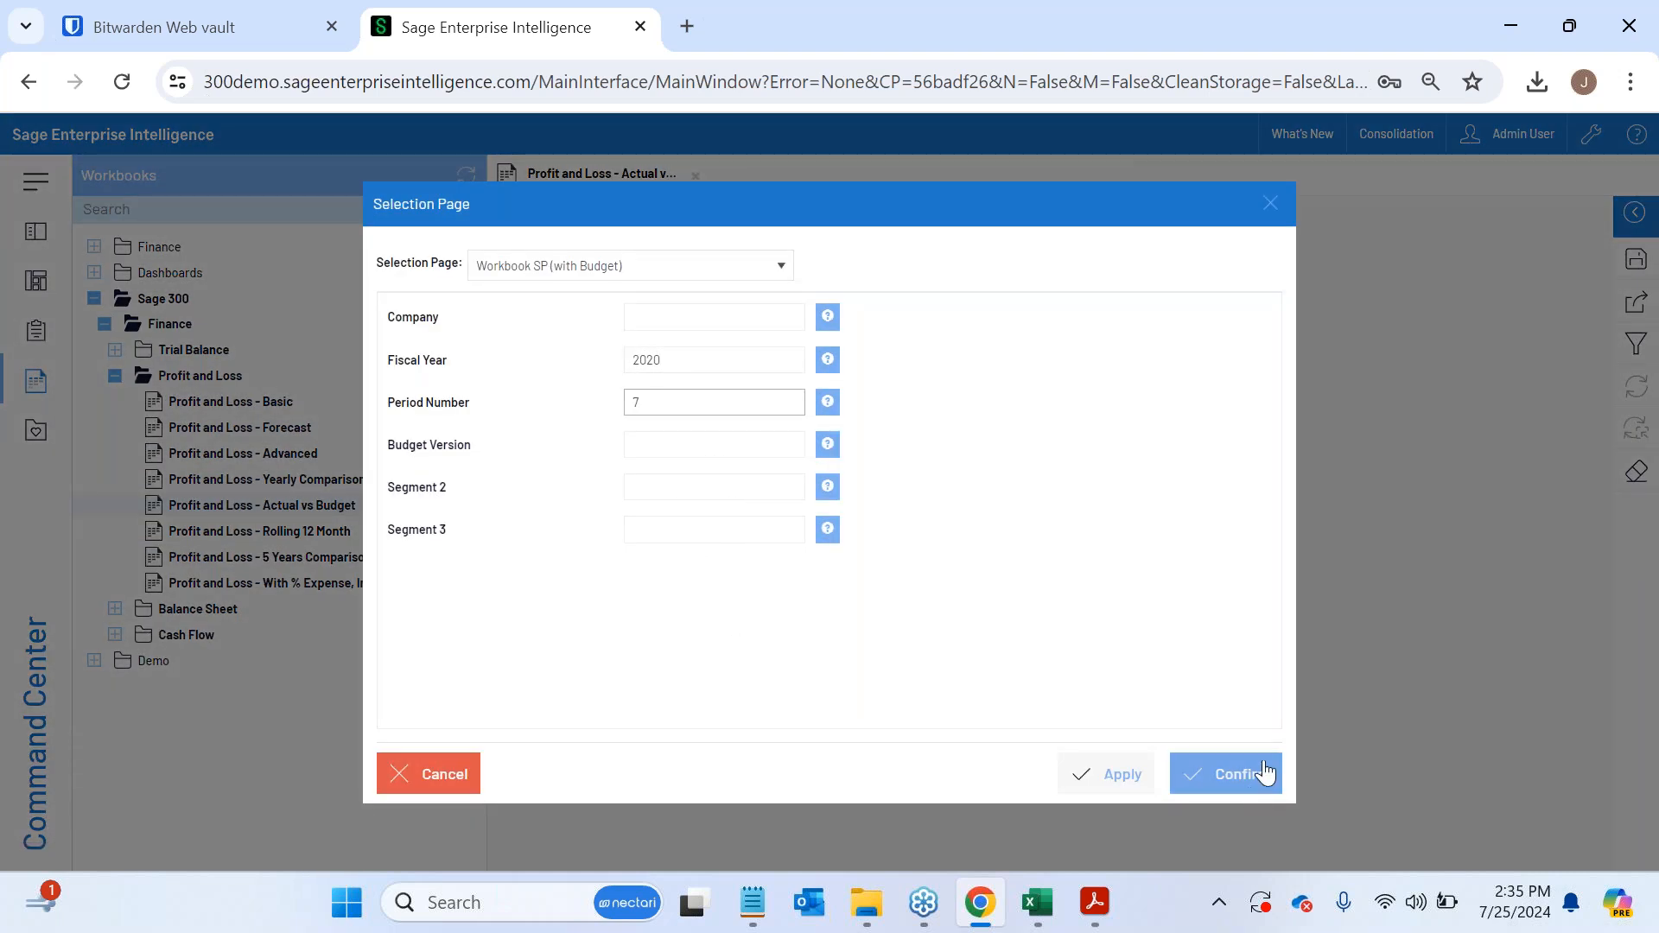
left_click(1264, 774)
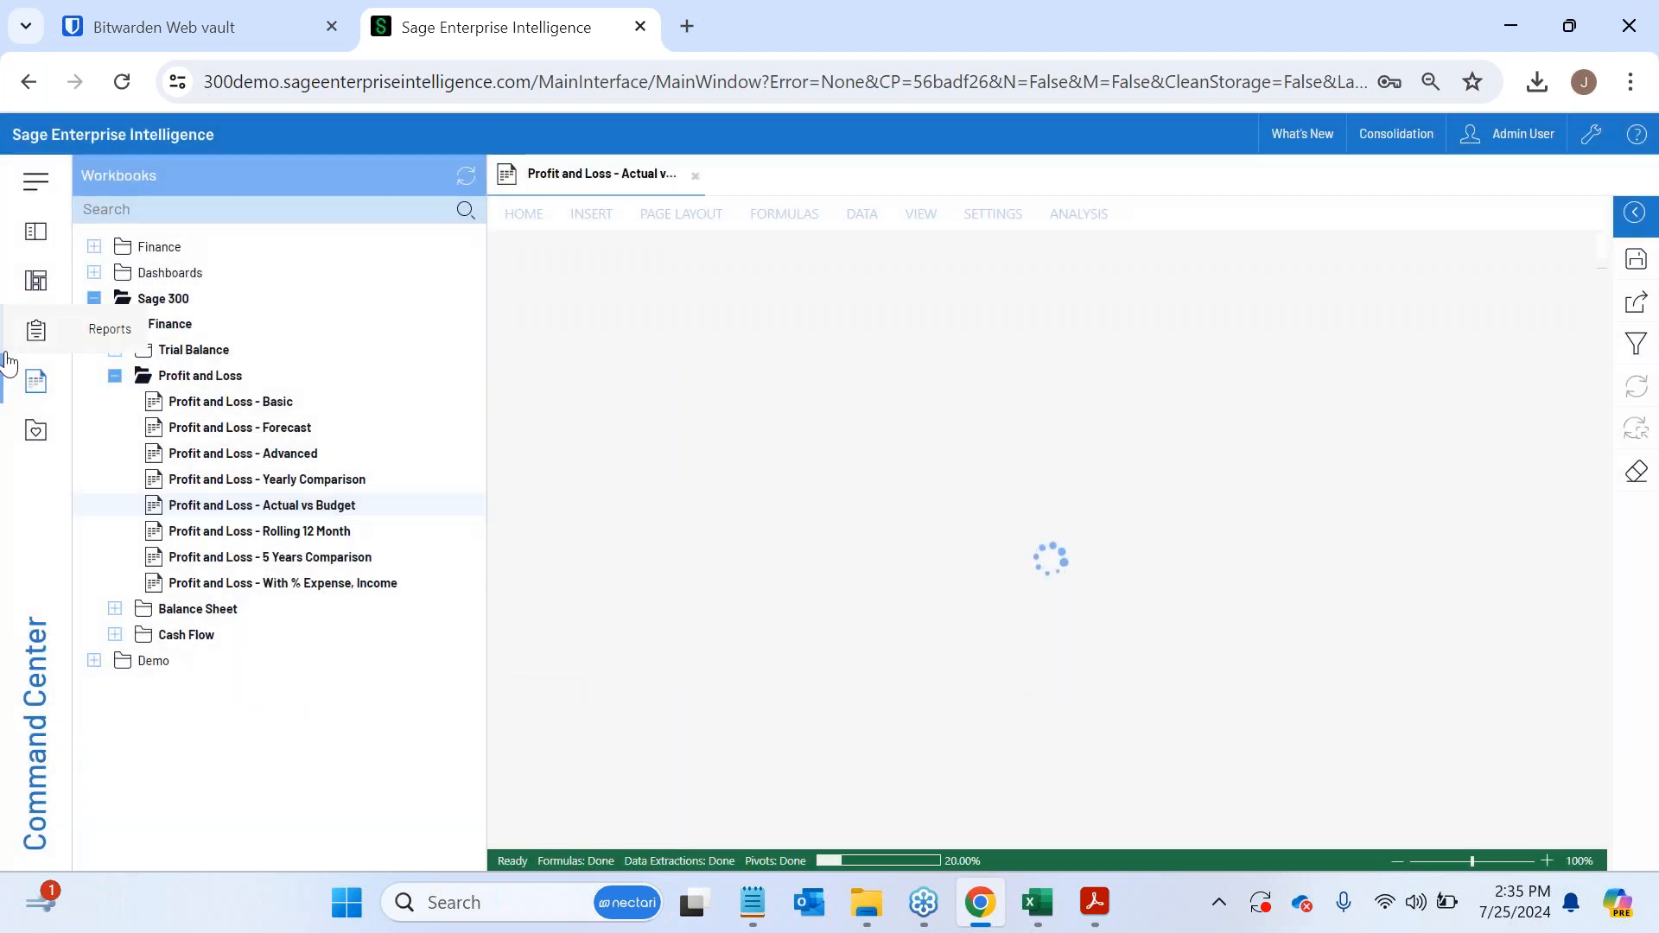
left_click(37, 381)
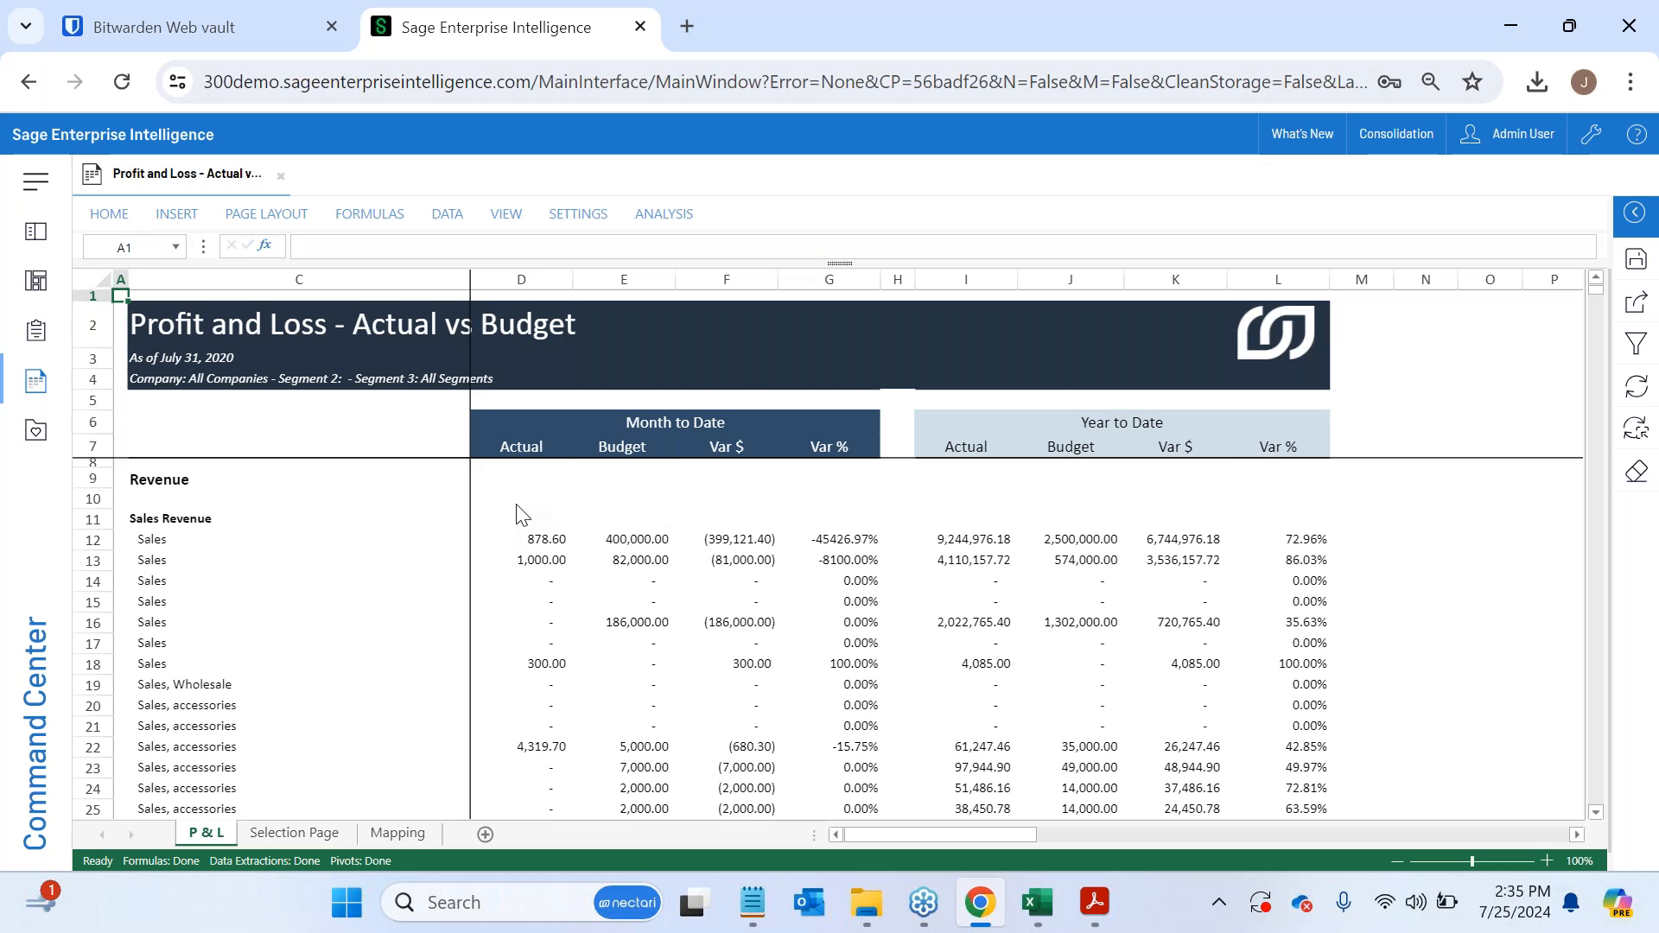
- Look over the Profit and Loss - Actual vs Budget report and its spreadsheet formatting tools, then collapse the ribbon
left_click(109, 214)
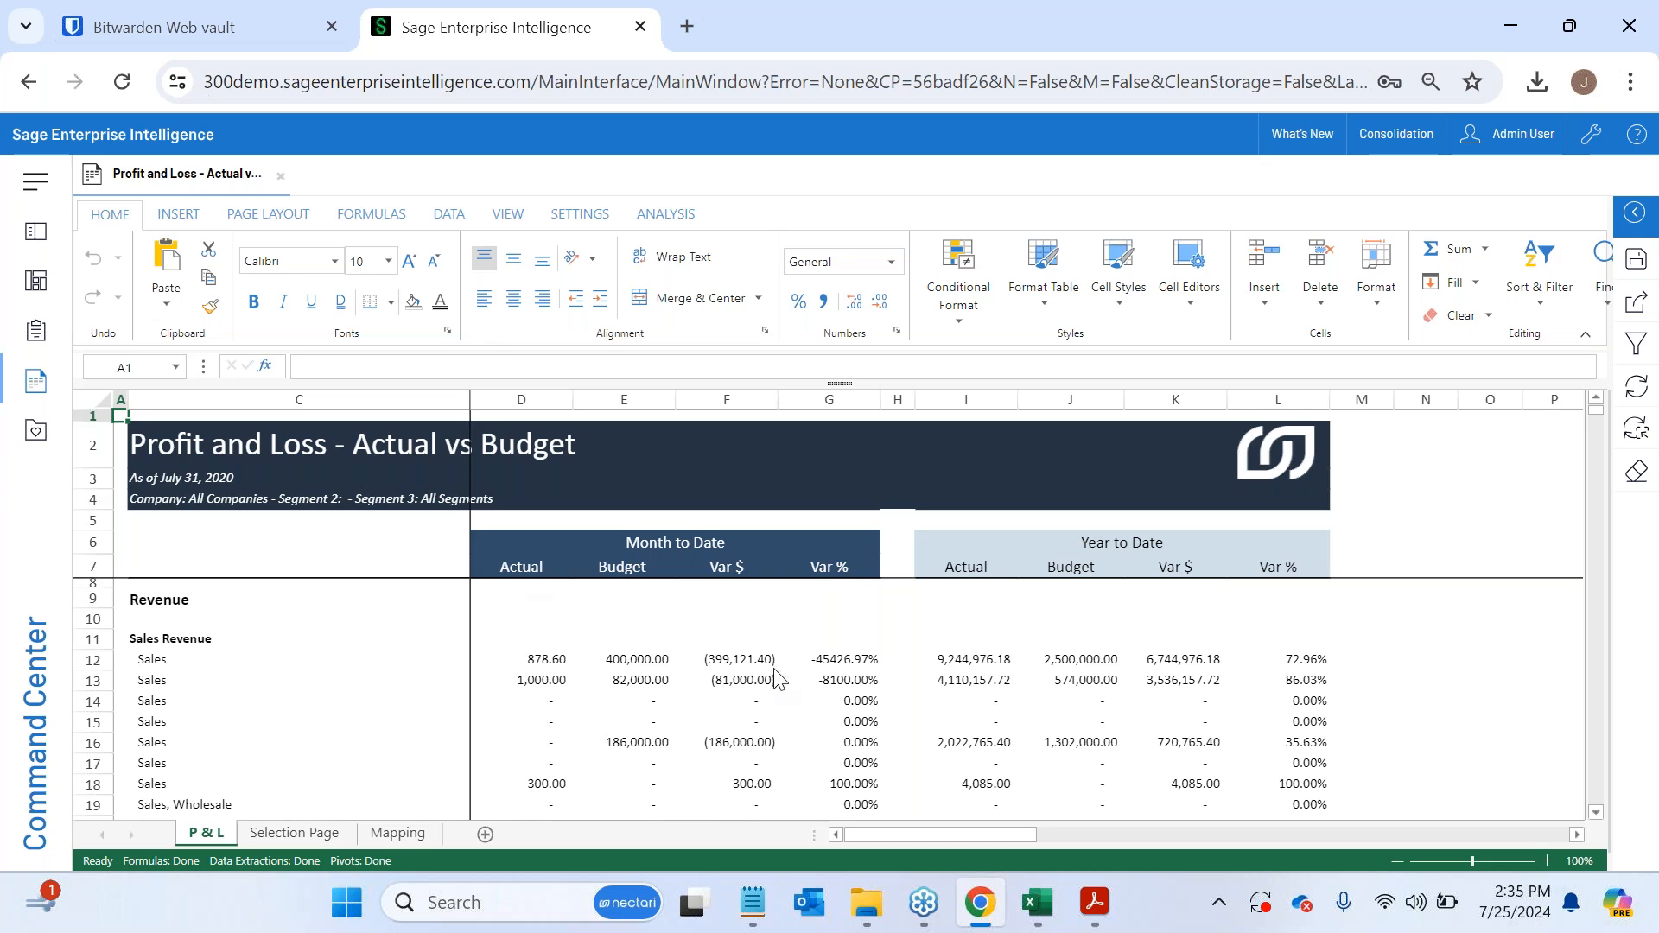
scroll(765, 676, "down", 3)
scroll(774, 669, "up", 3)
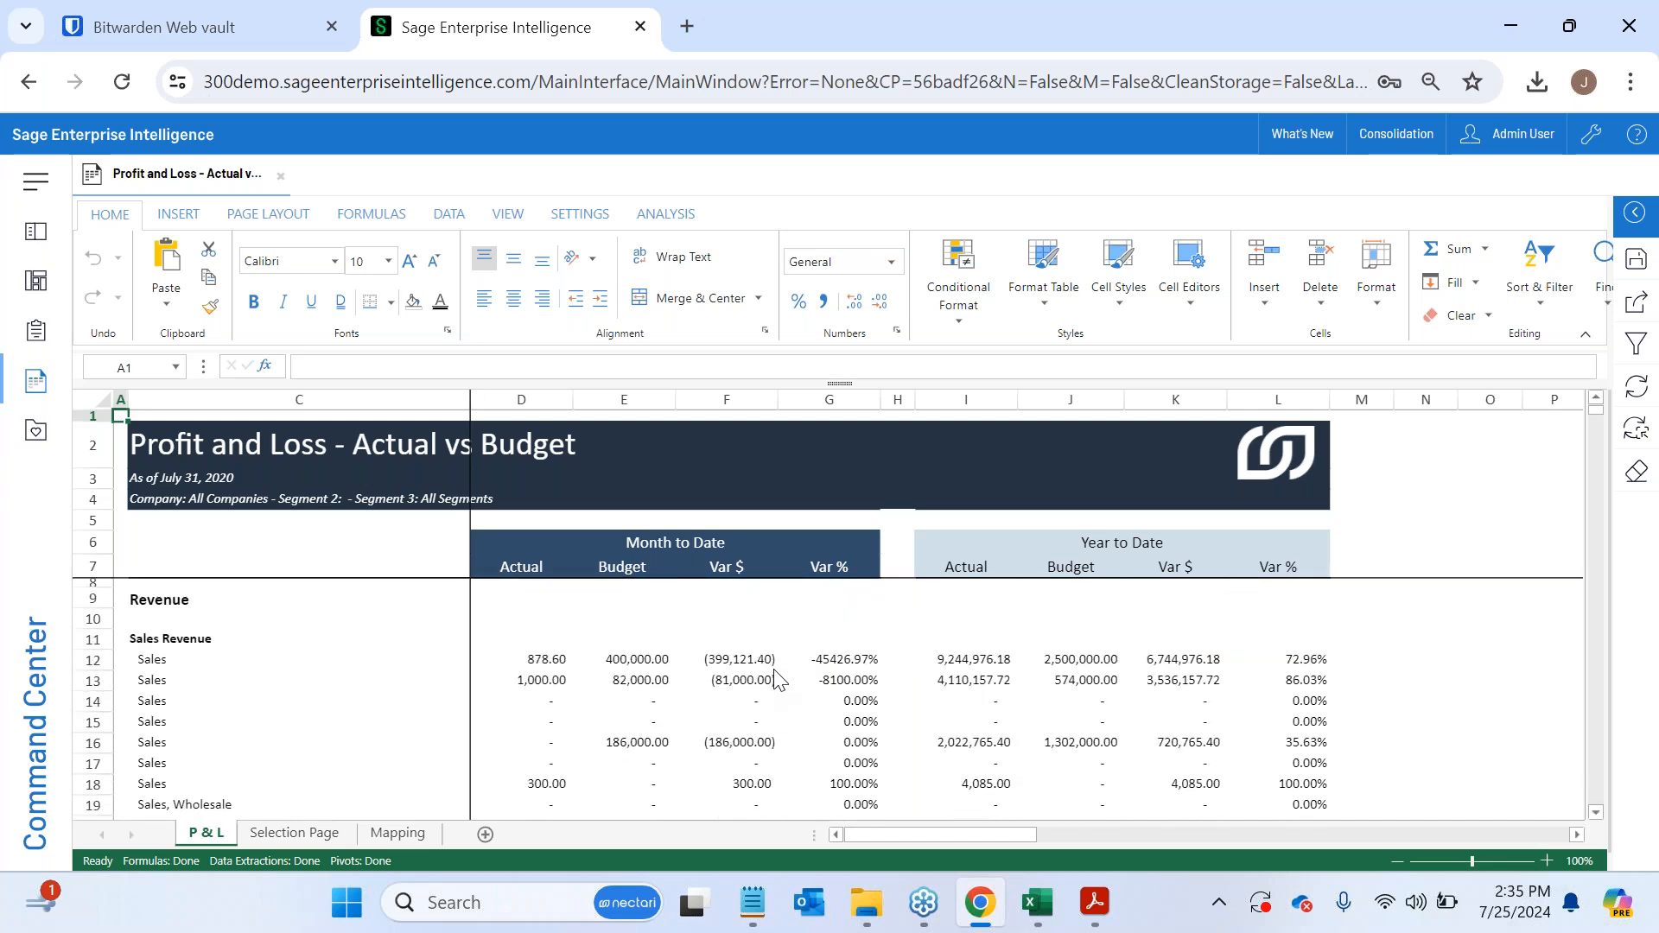
left_click(36, 232)
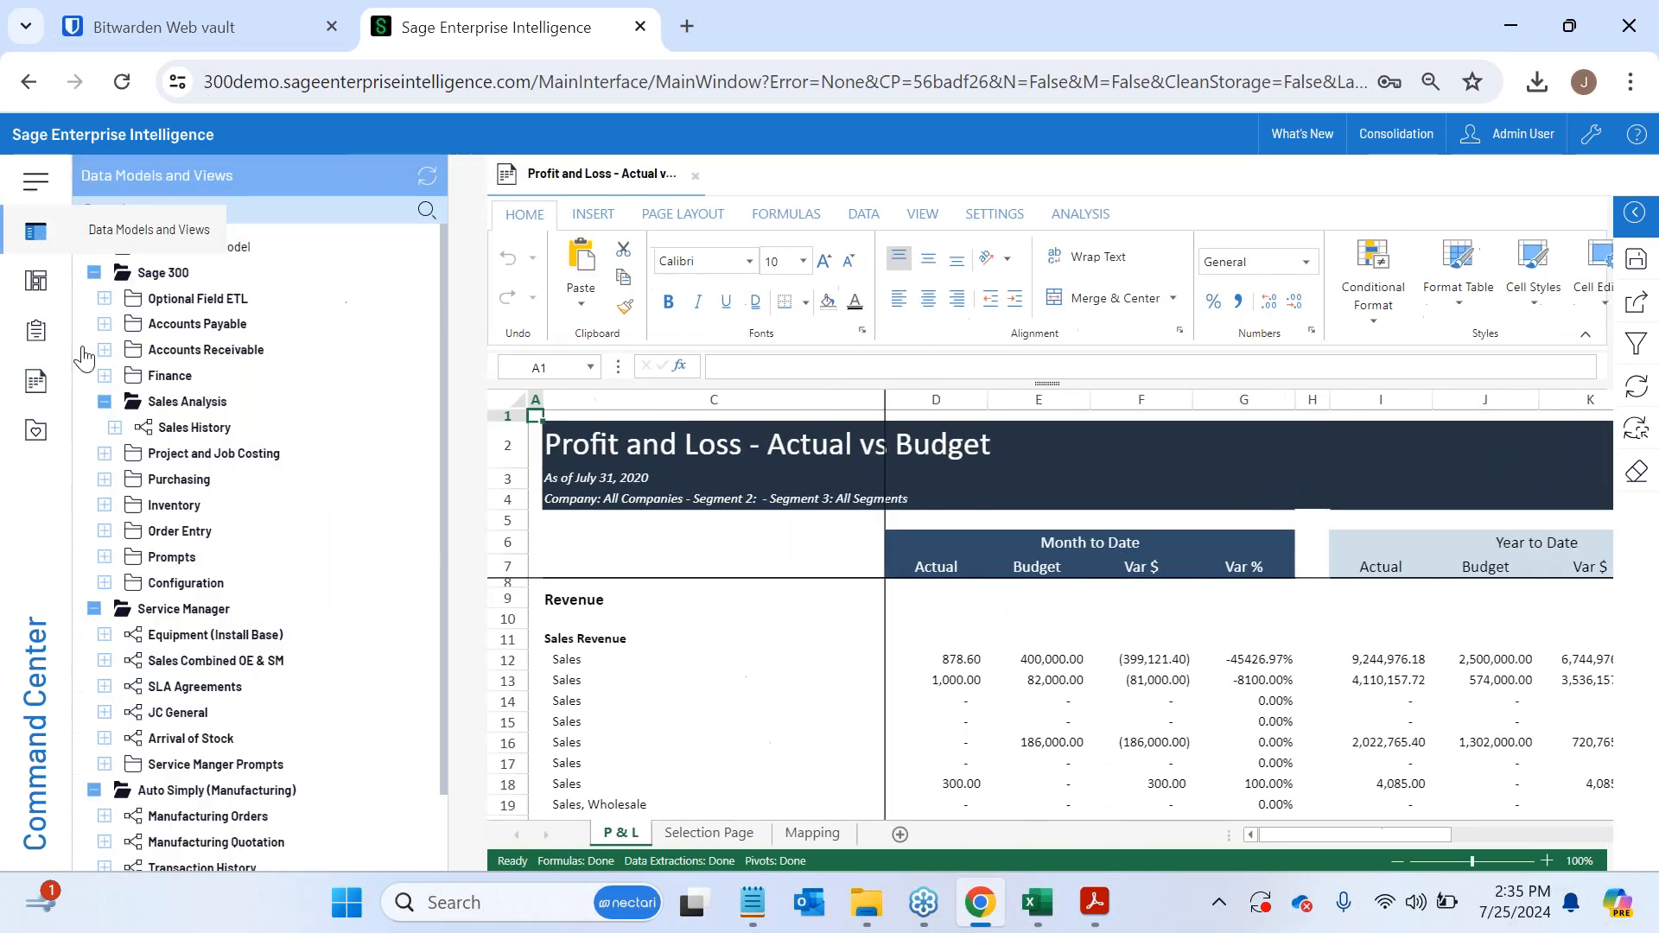
left_click(36, 231)
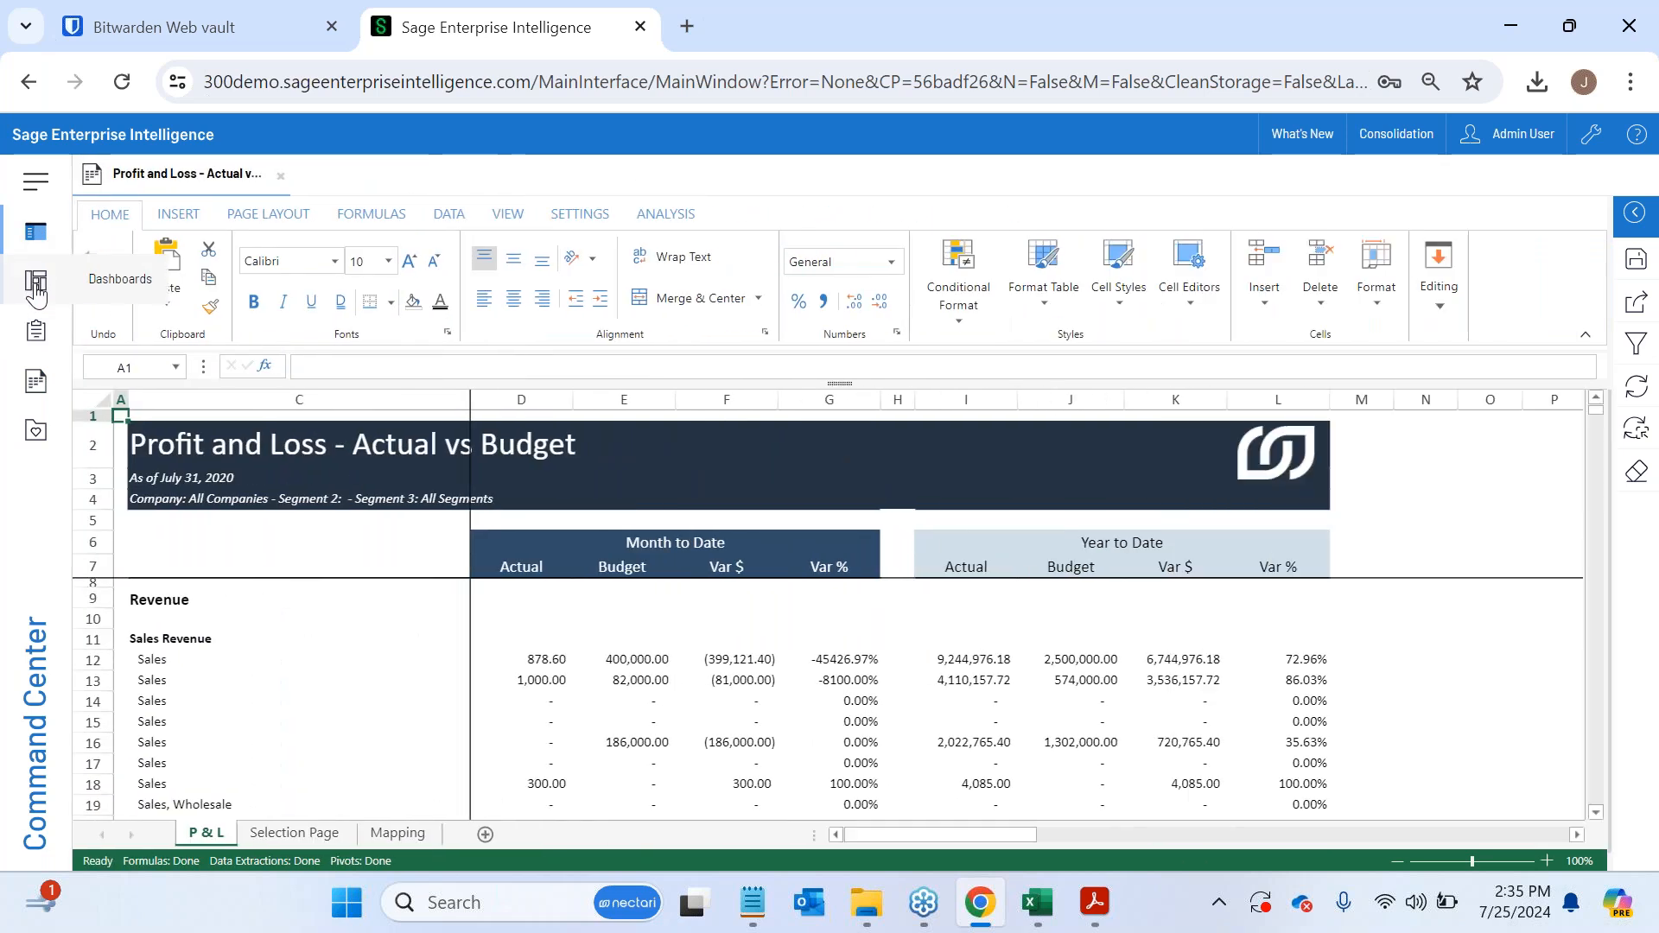
scroll(795, 687, "down", 2)
scroll(795, 687, "up", 2)
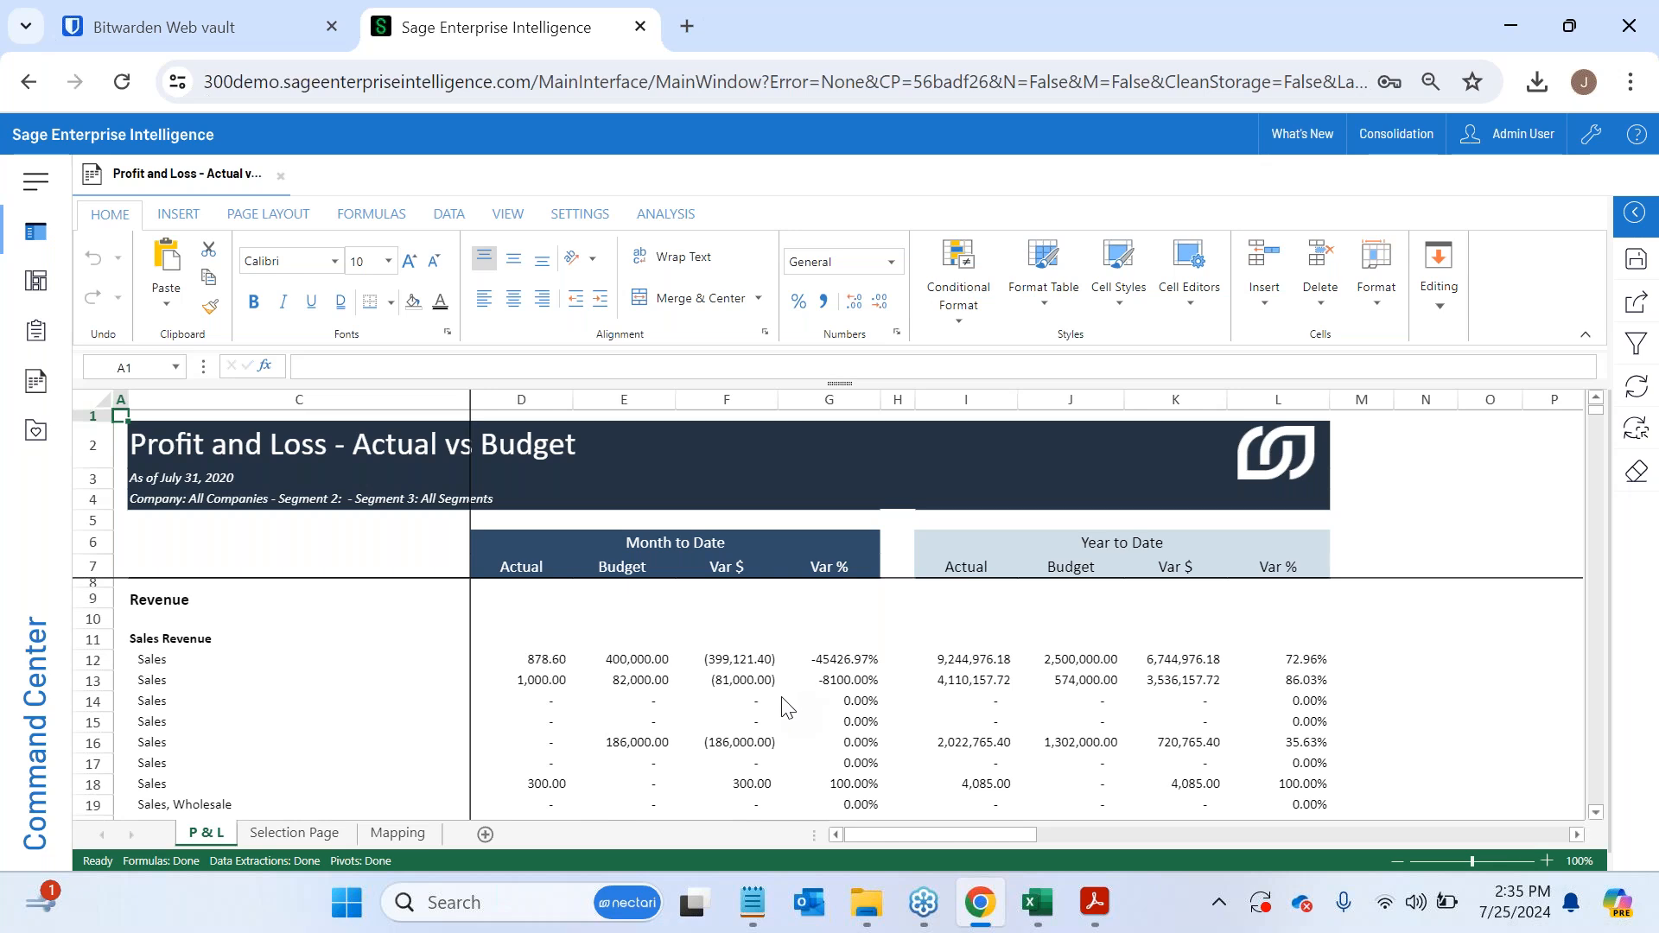
left_click(1584, 336)
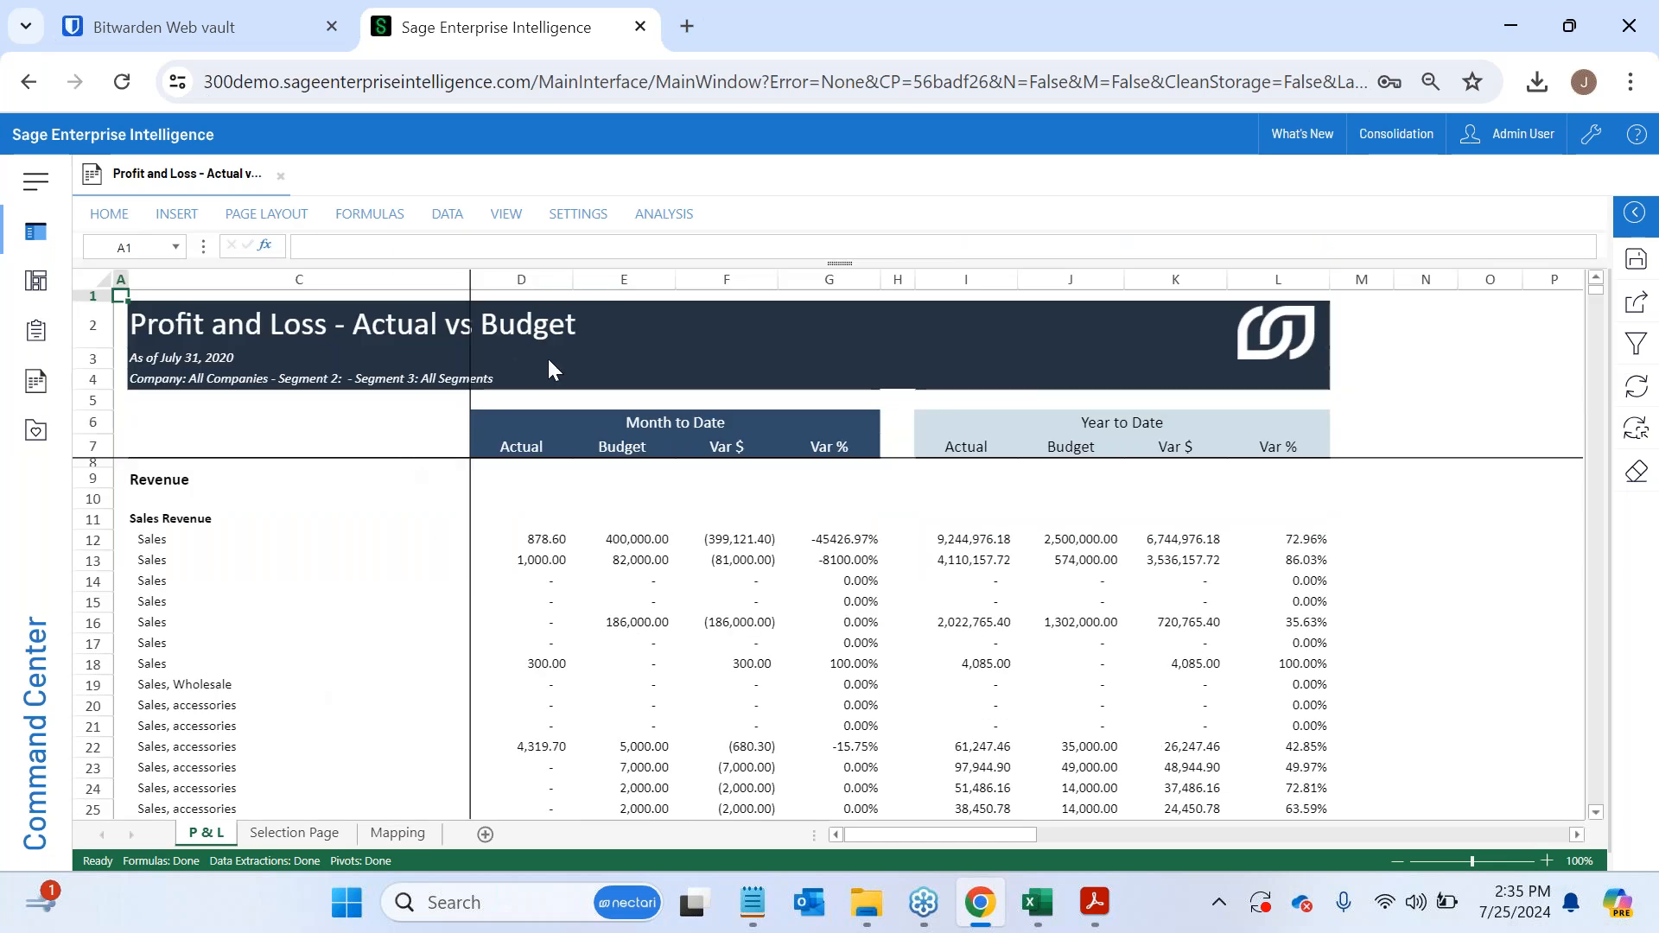
- Review the Analysis tools and inspect the formulas behind the first Sales row's Actual and Budget values in D12 and E12
left_click(542, 535)
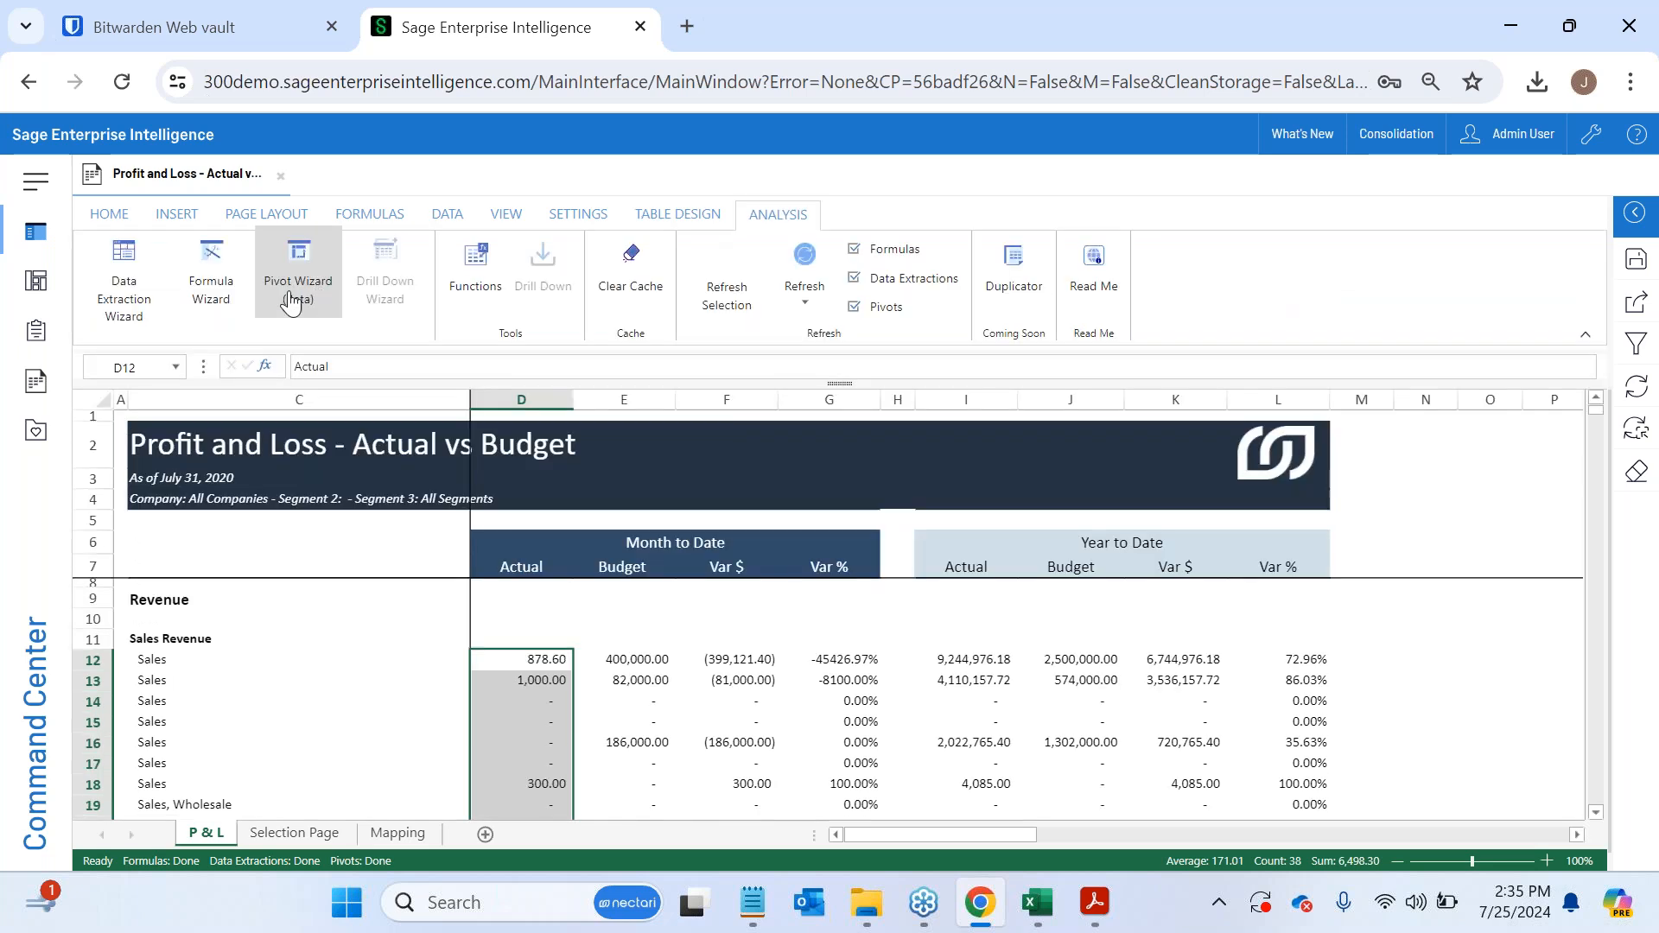
scroll(164, 685, "down", 3)
scroll(165, 685, "down", 2)
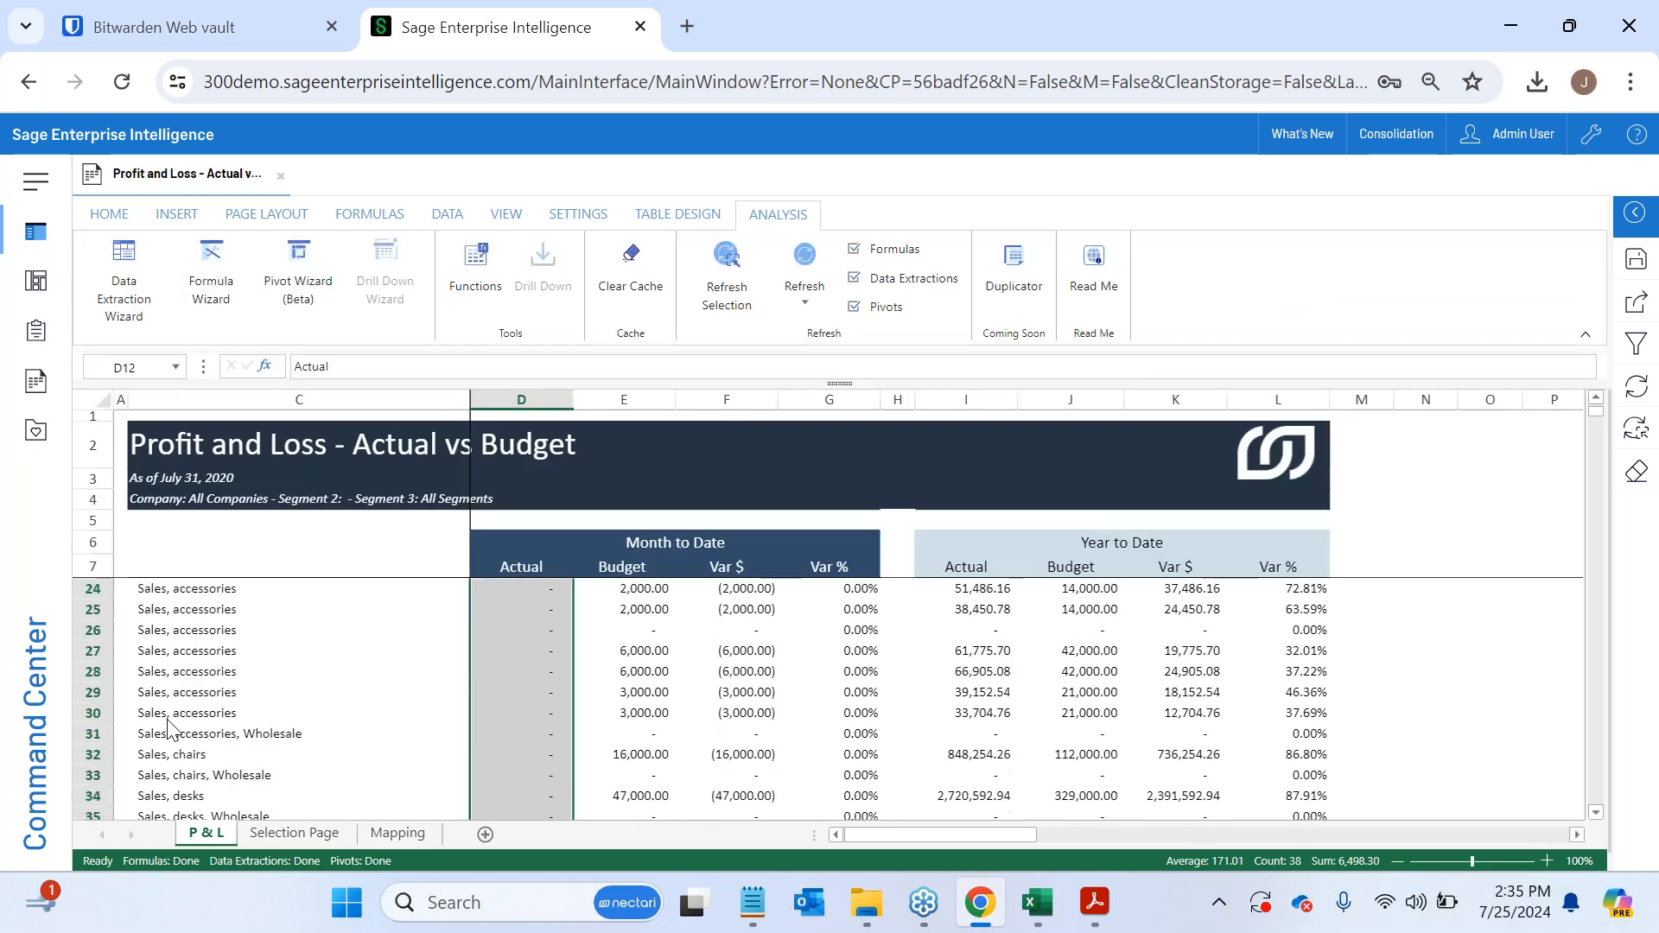
scroll(167, 726, "up", 5)
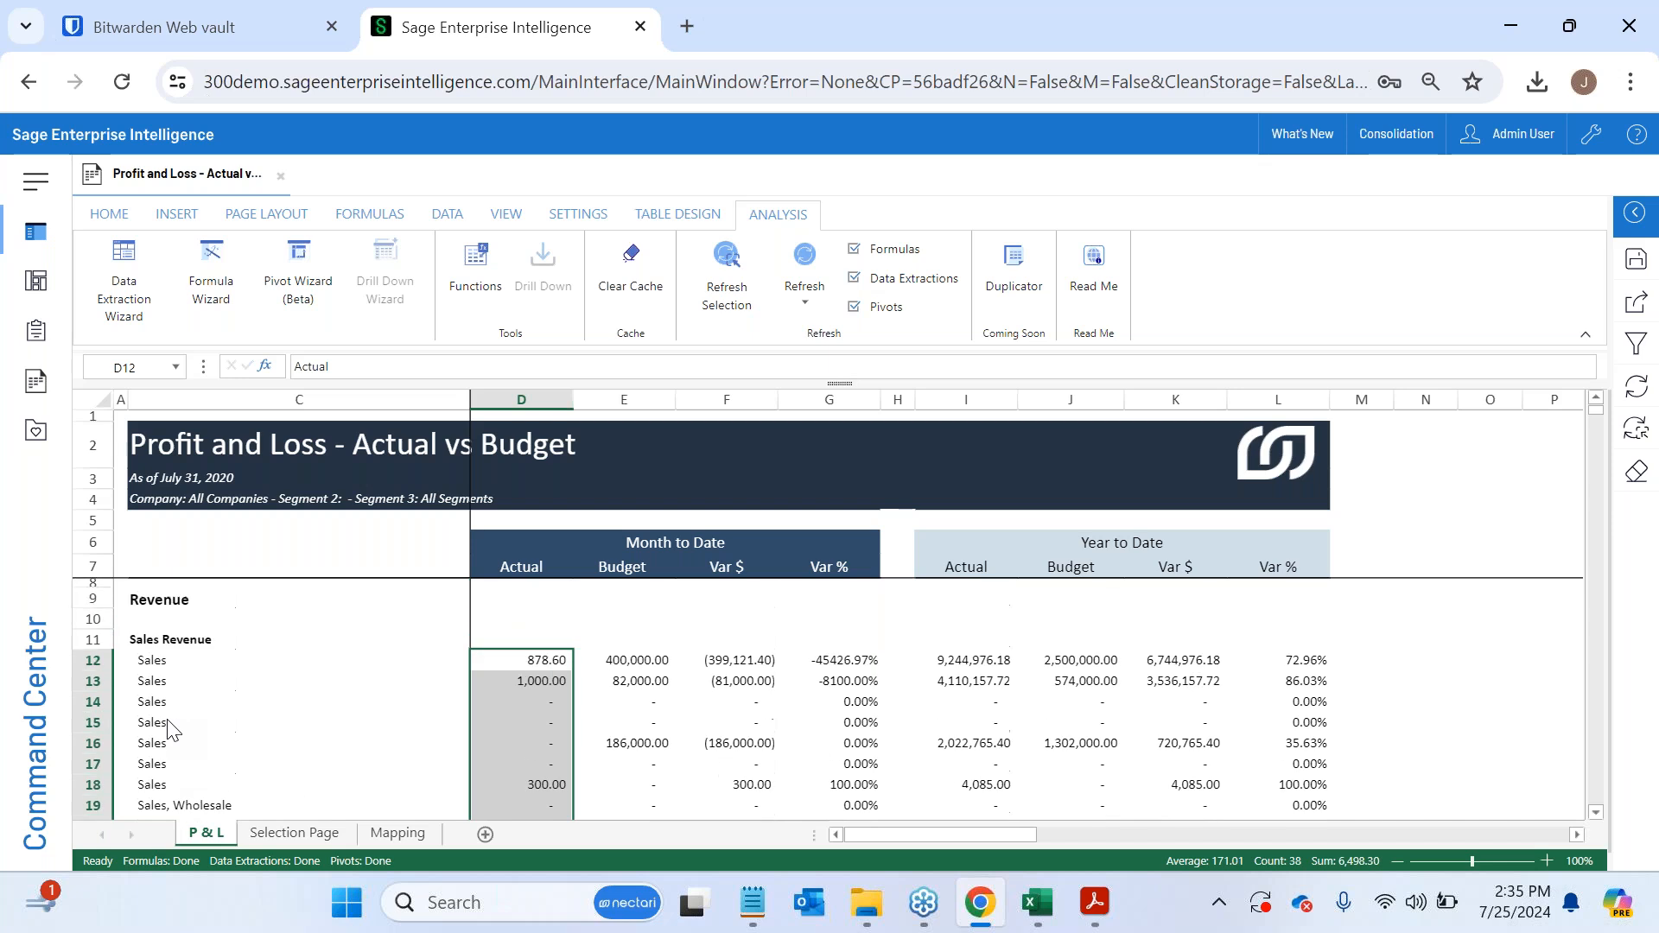
left_click(621, 662)
left_click(537, 666)
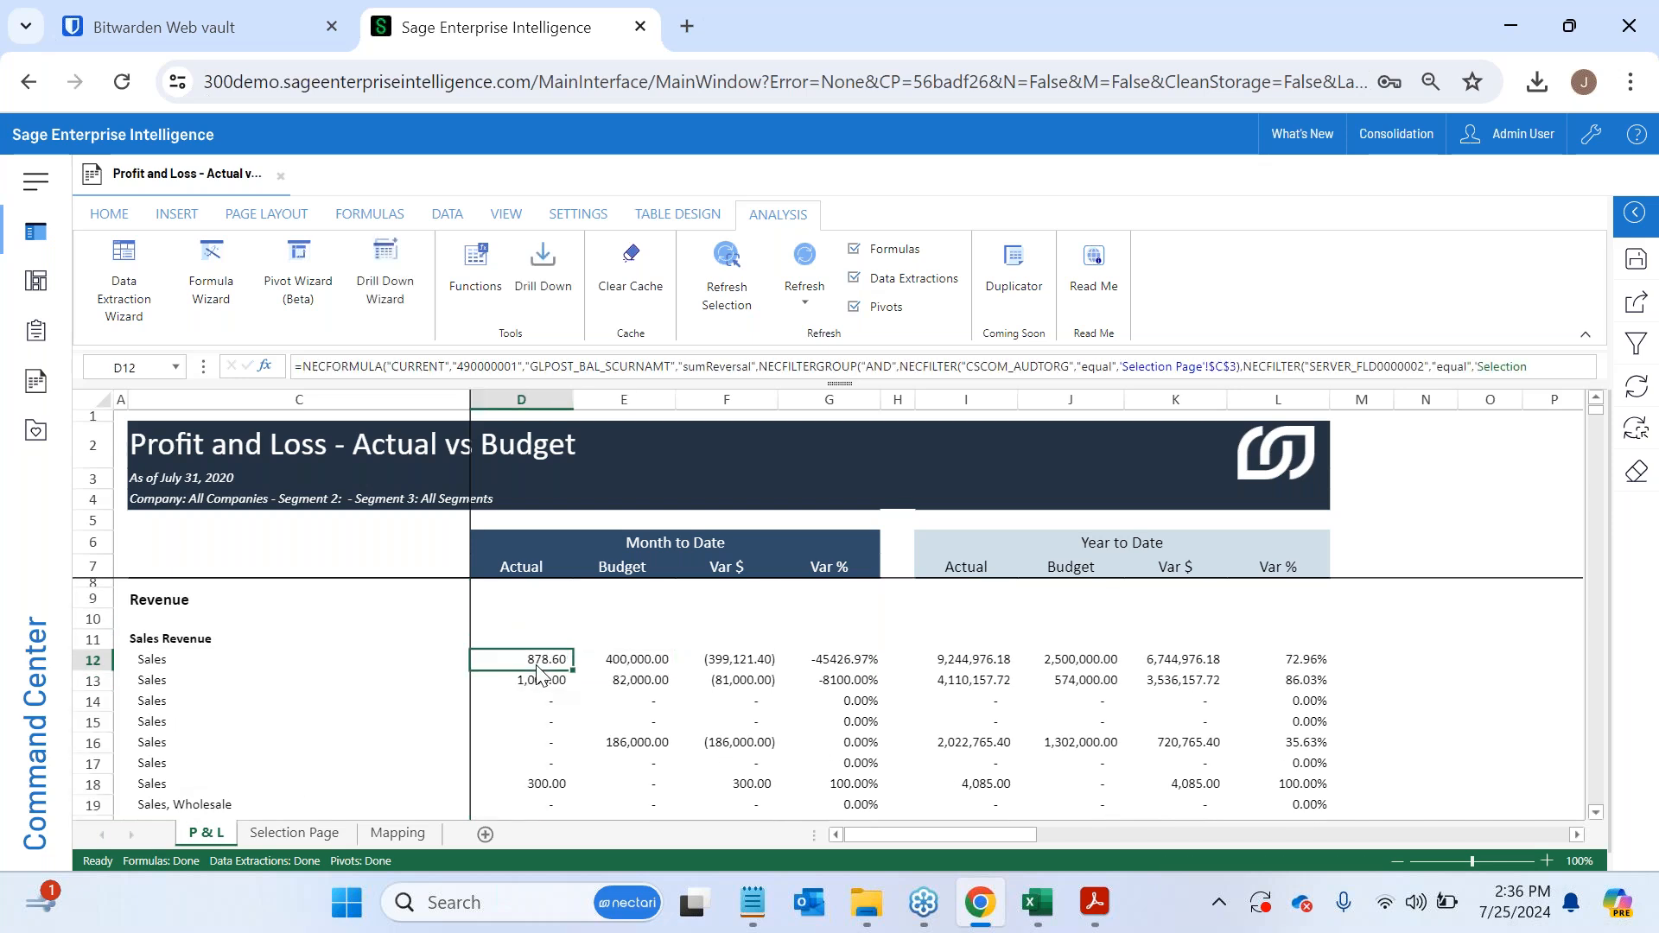
left_click(618, 667)
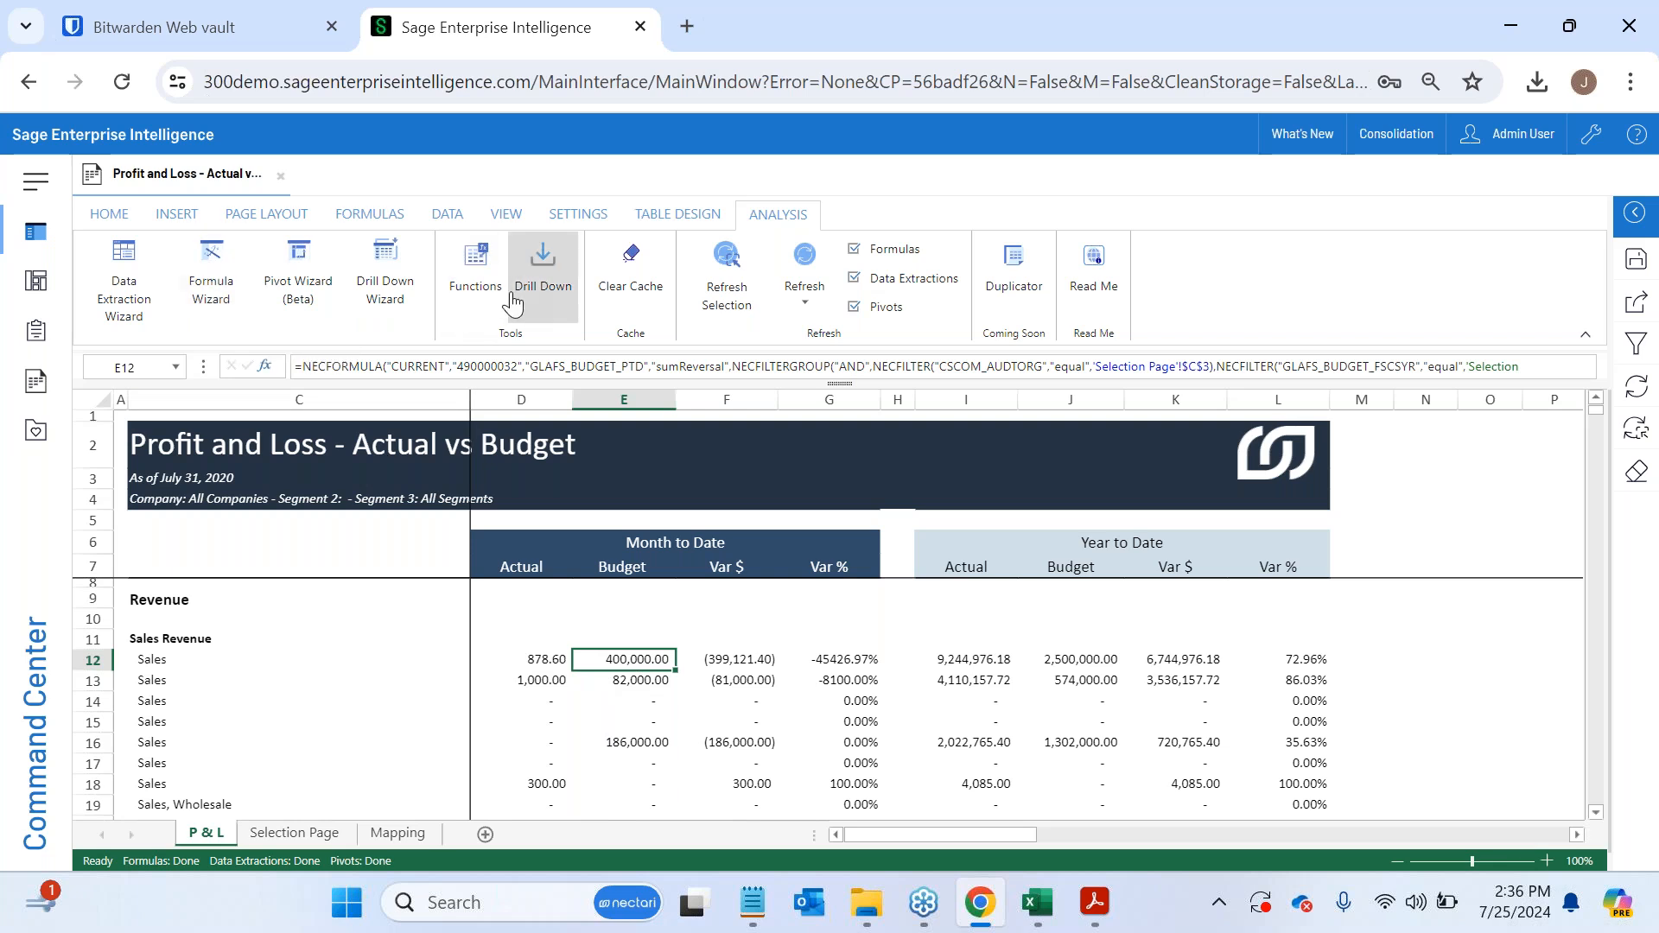
- Examine E12's budget formula in the Formula Wizard, checking the data model, field and operator choices
left_click(230, 303)
left_click_drag(793, 285, 799, 87)
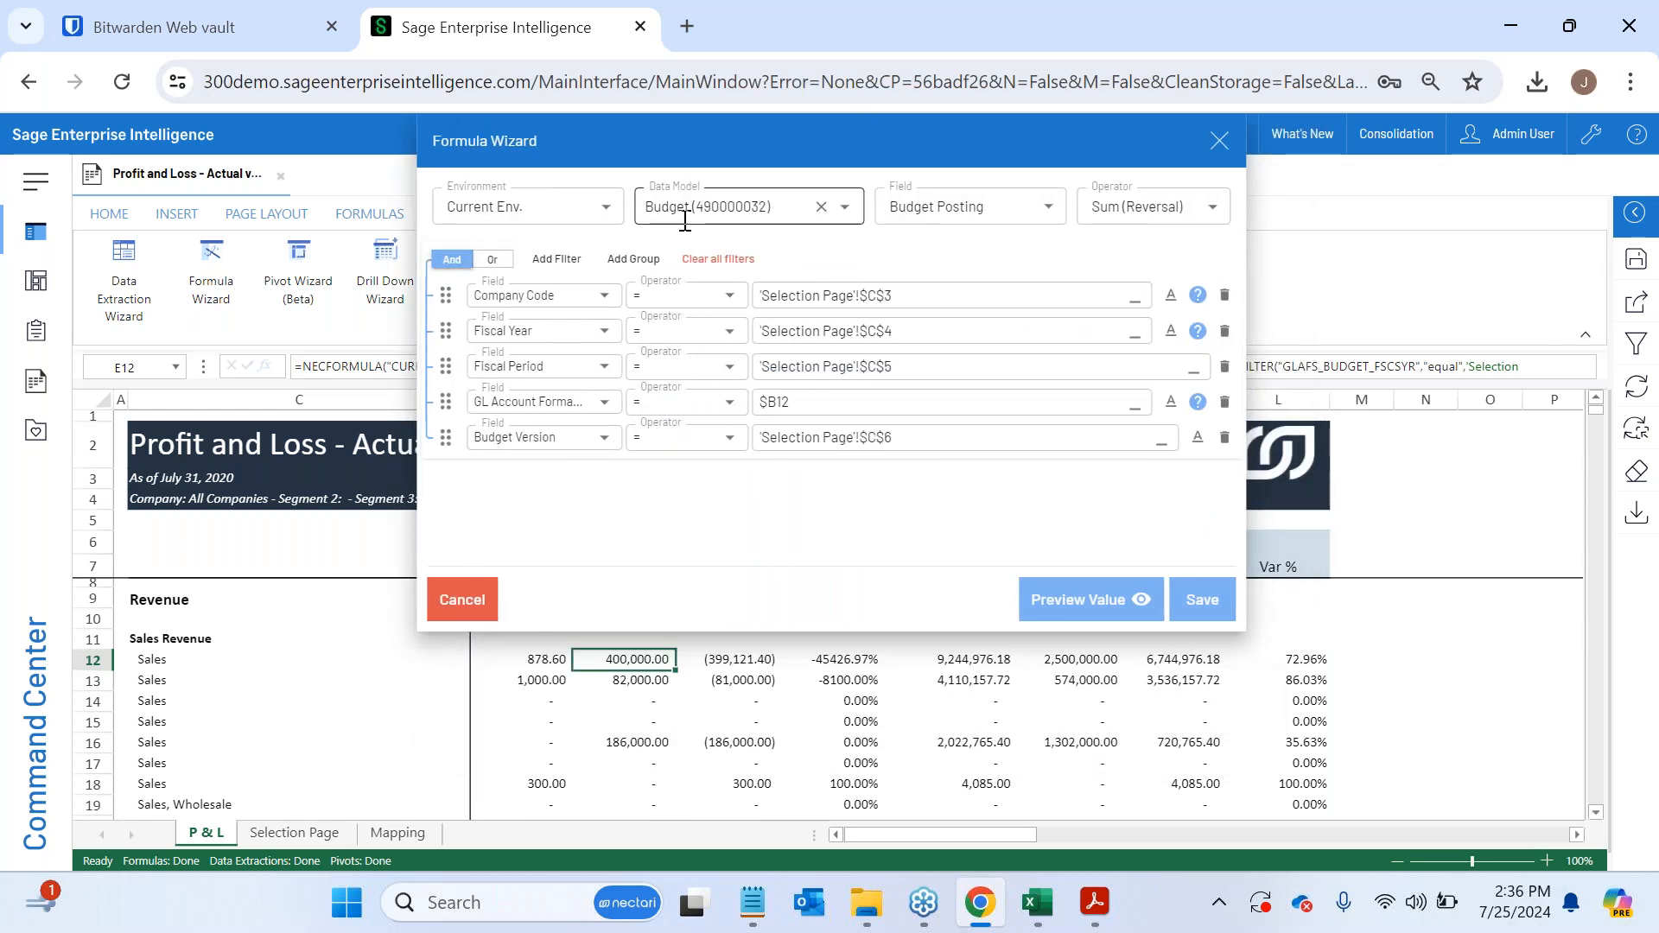
left_click(776, 207)
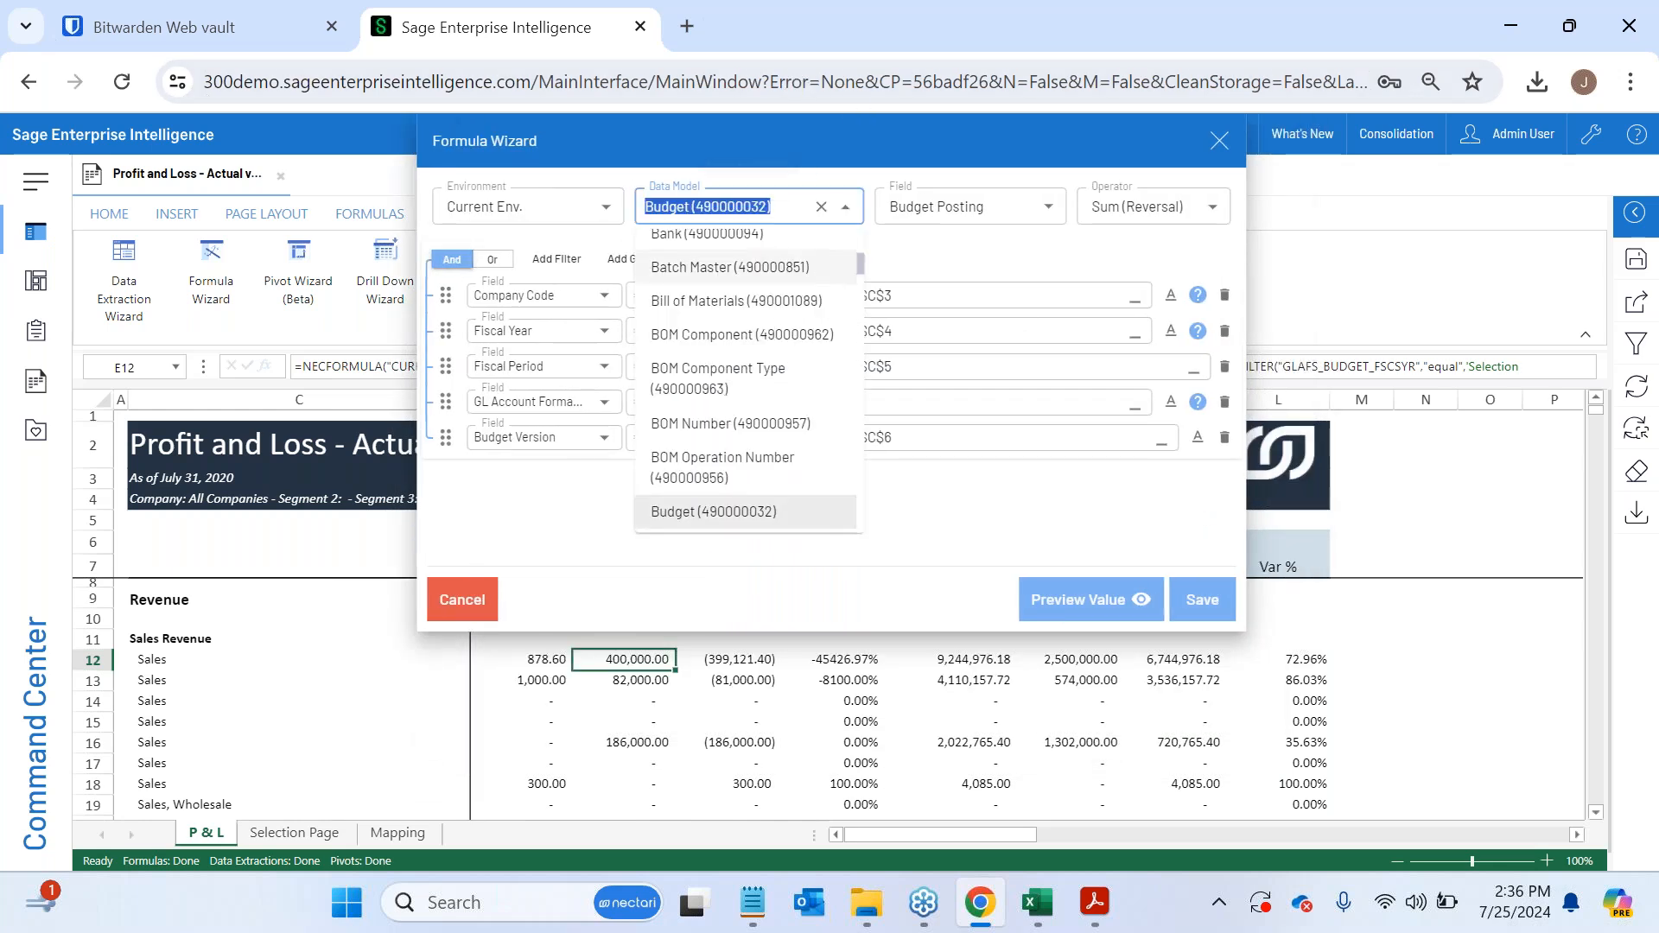
left_click(919, 251)
left_click(955, 208)
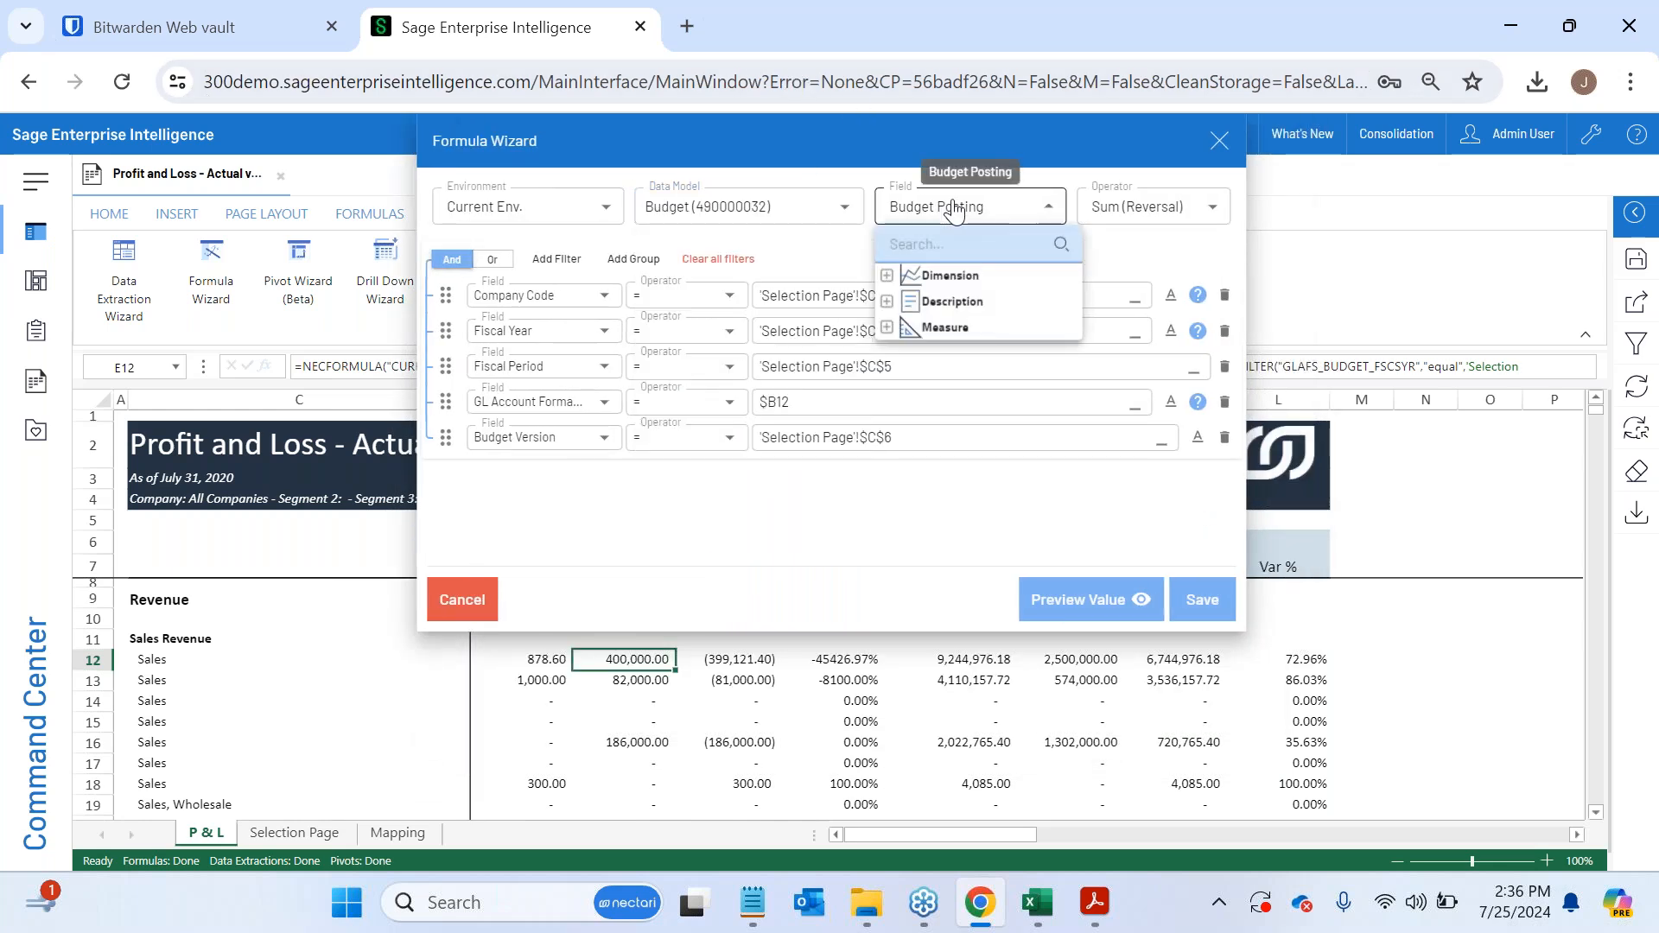
left_click(851, 252)
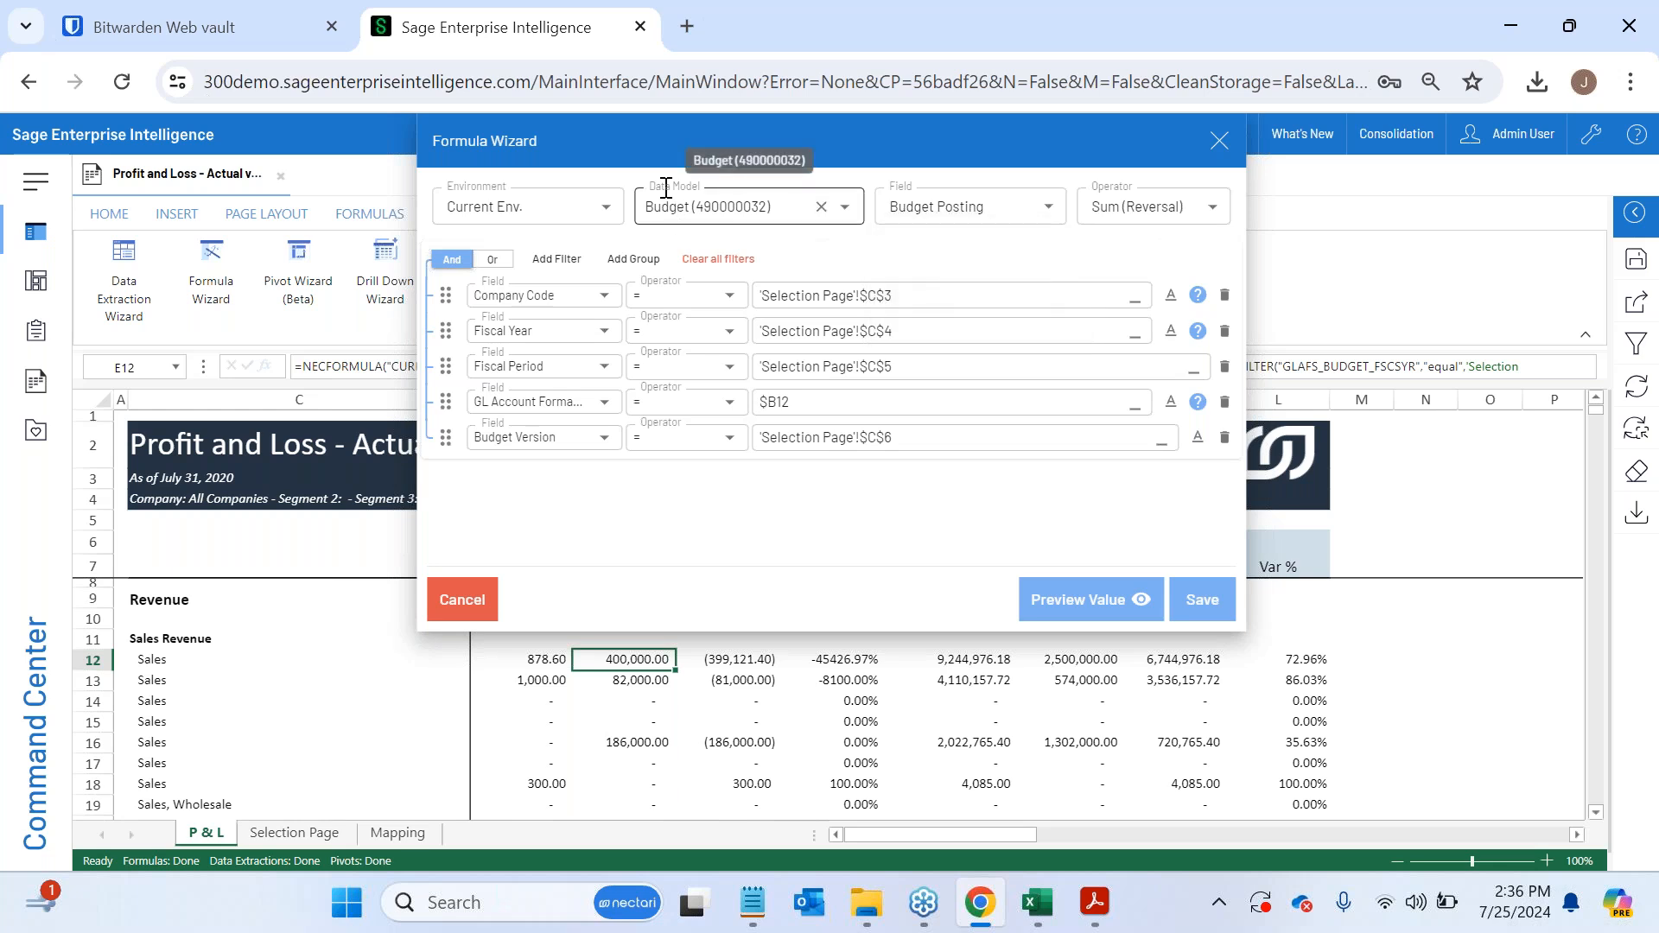
left_click(1125, 207)
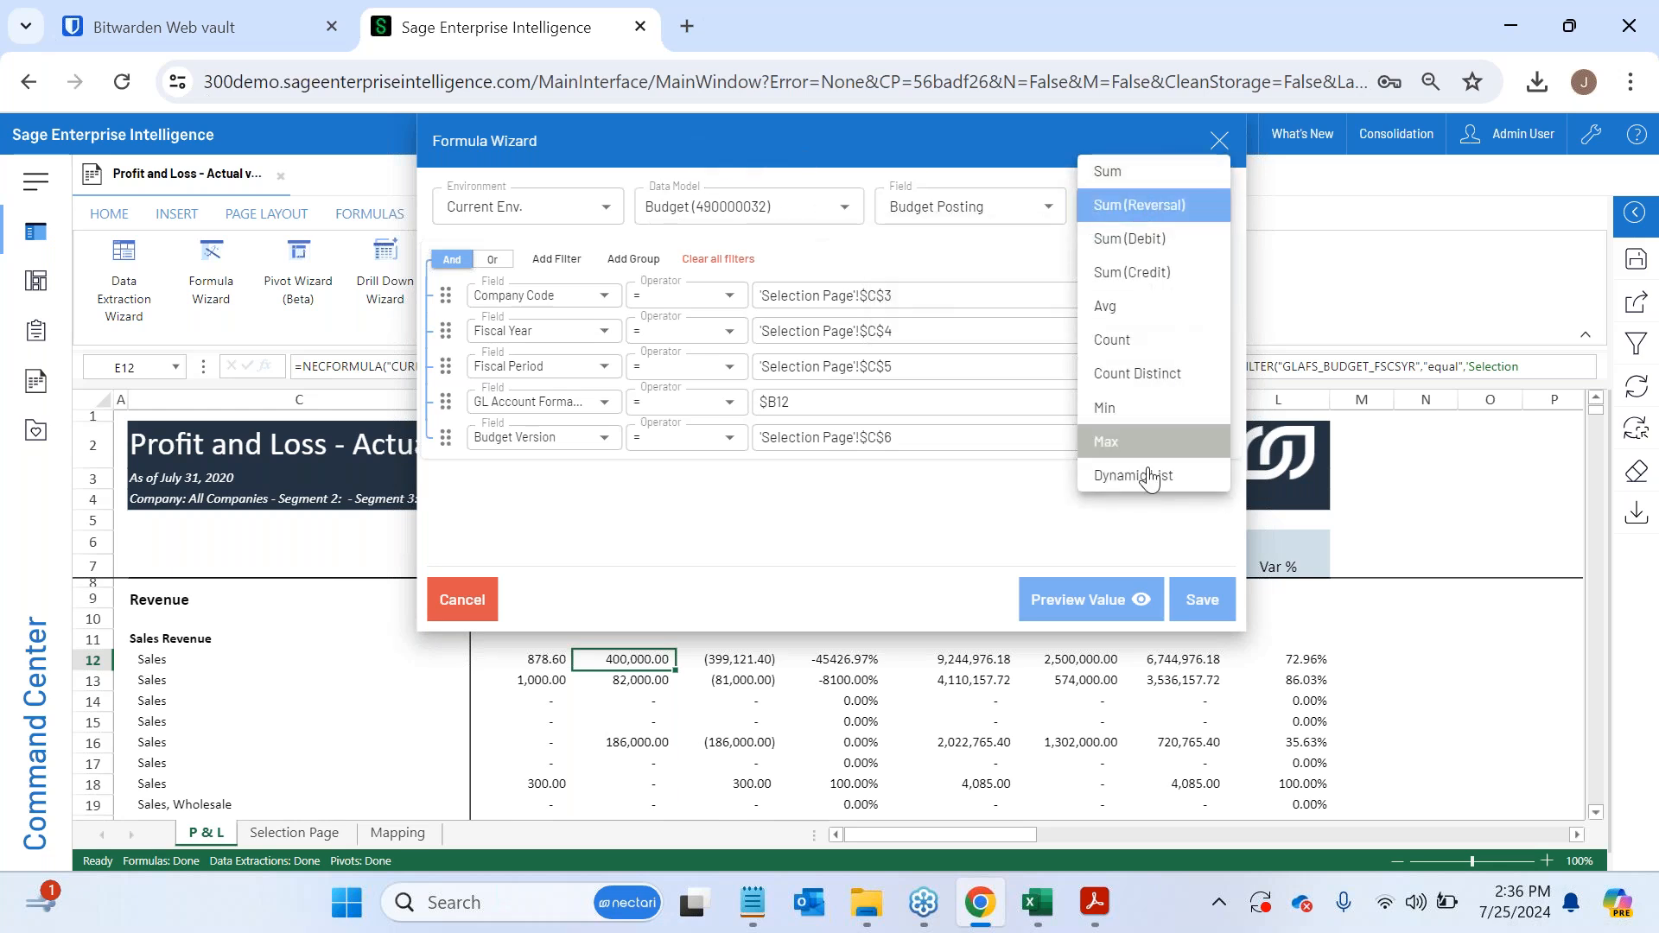
left_click(1050, 530)
- Check the Company Code, Fiscal Year and Fiscal Period filter references of the budget formula and close the wizard unchanged
left_click(882, 295)
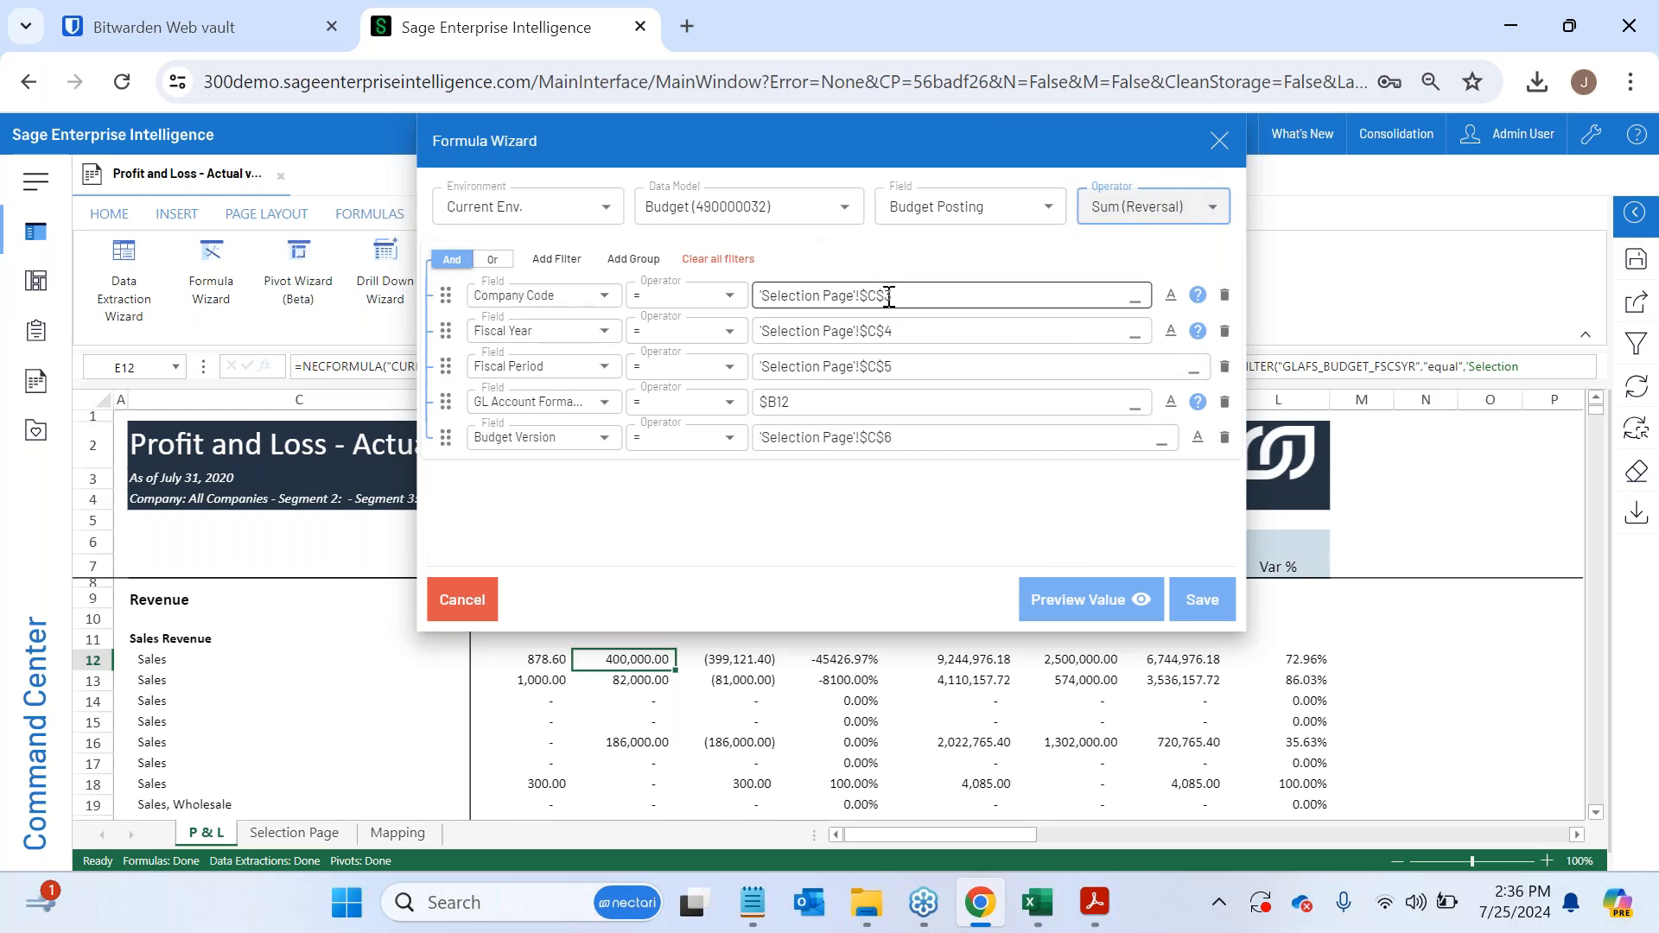
left_click(886, 340)
left_click(885, 368)
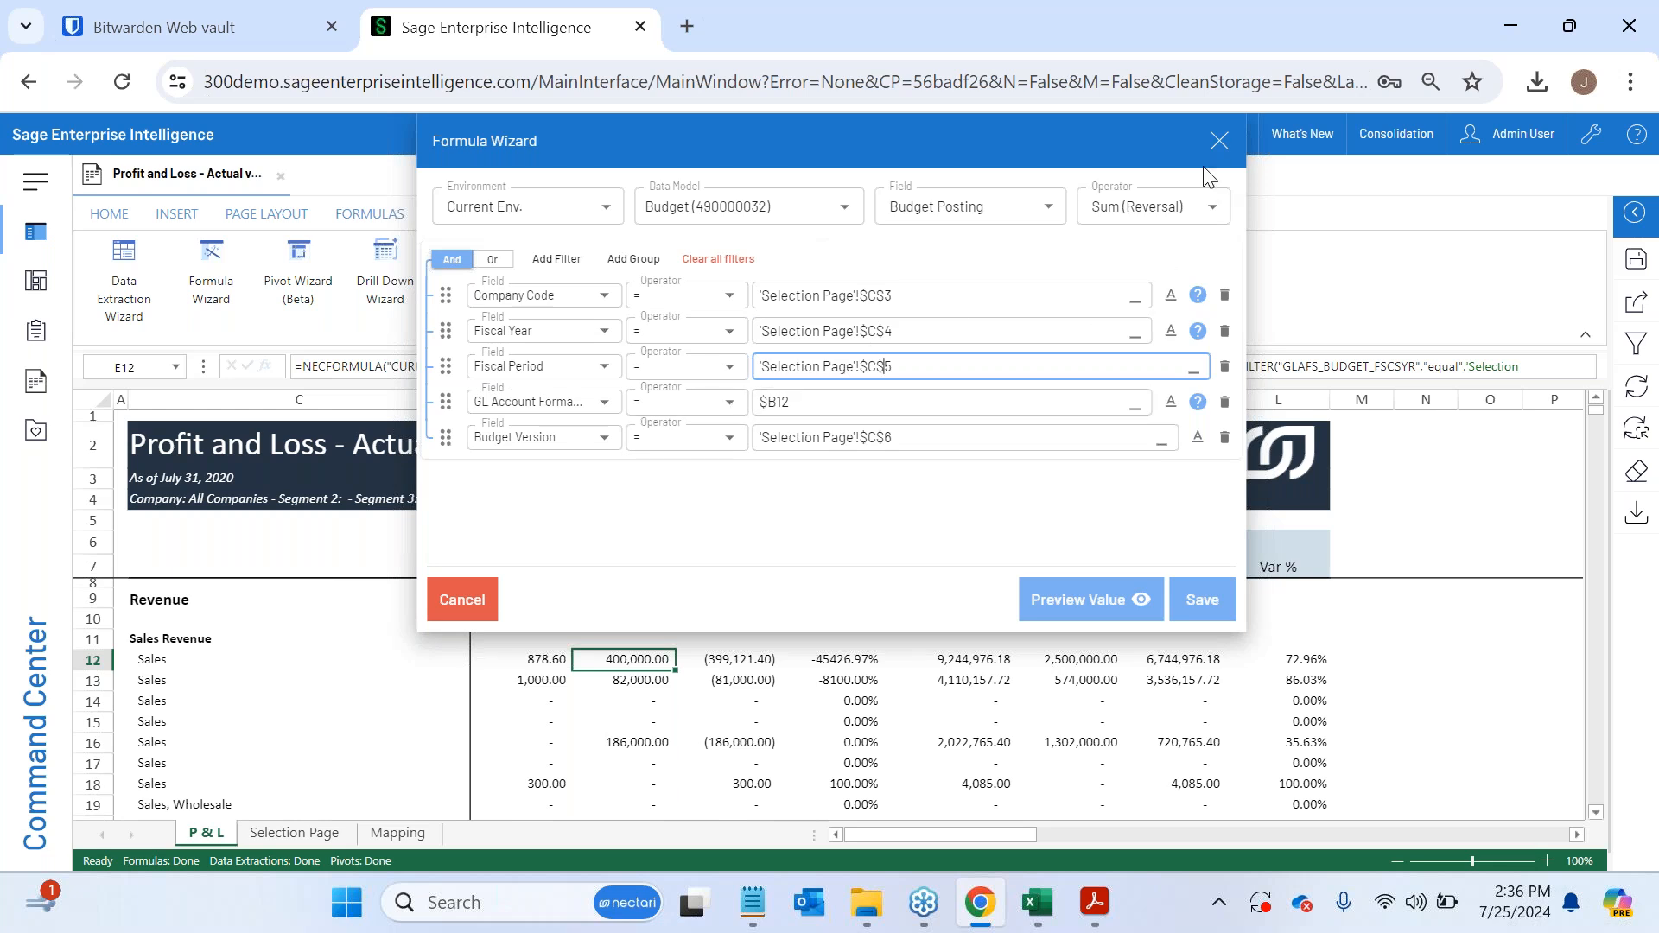
left_click(1218, 143)
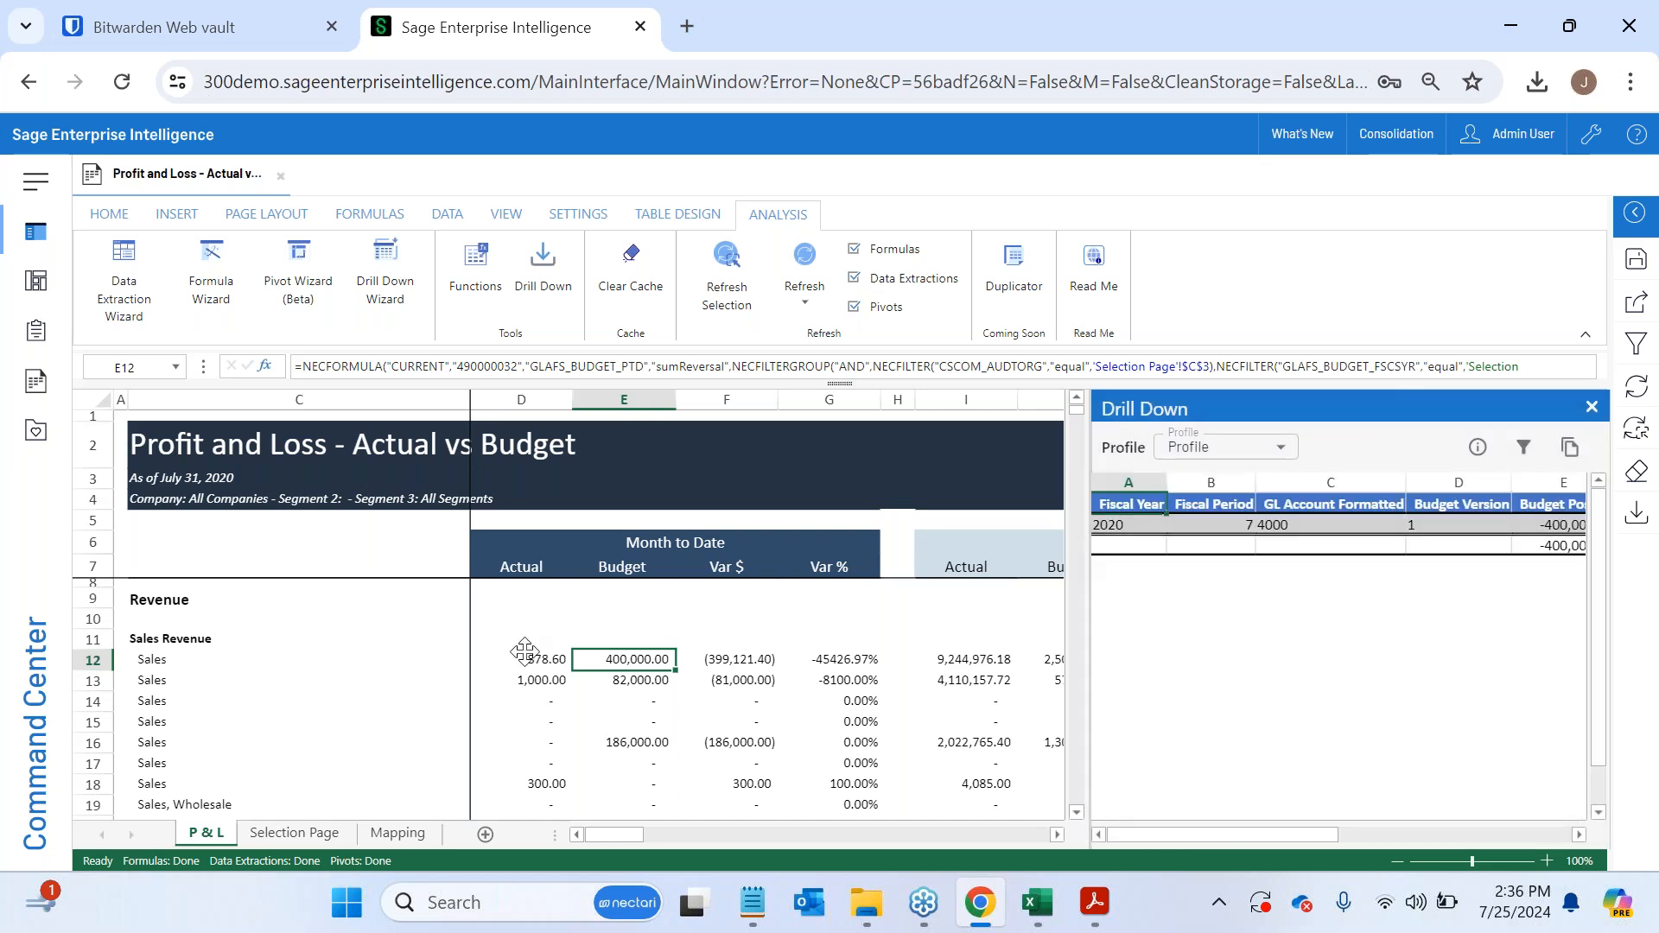
- Examine the drill-down details behind Month to Date Actual cell D13, close them, and look over the report
left_click(532, 681)
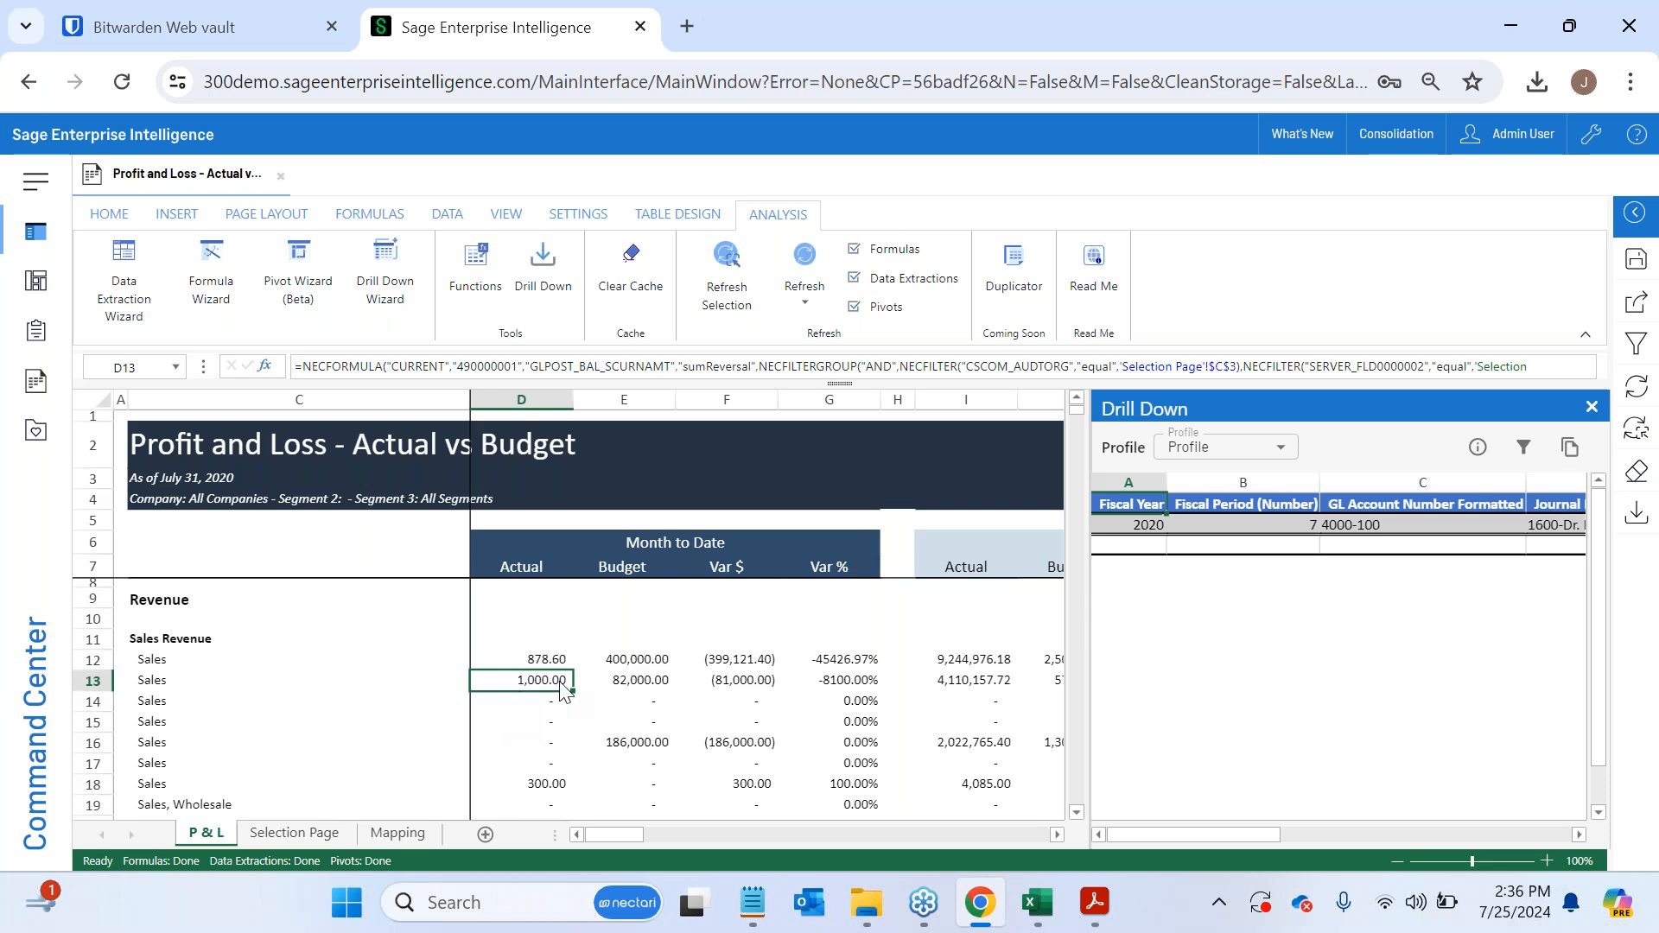
left_click_drag(1238, 835, 1192, 838)
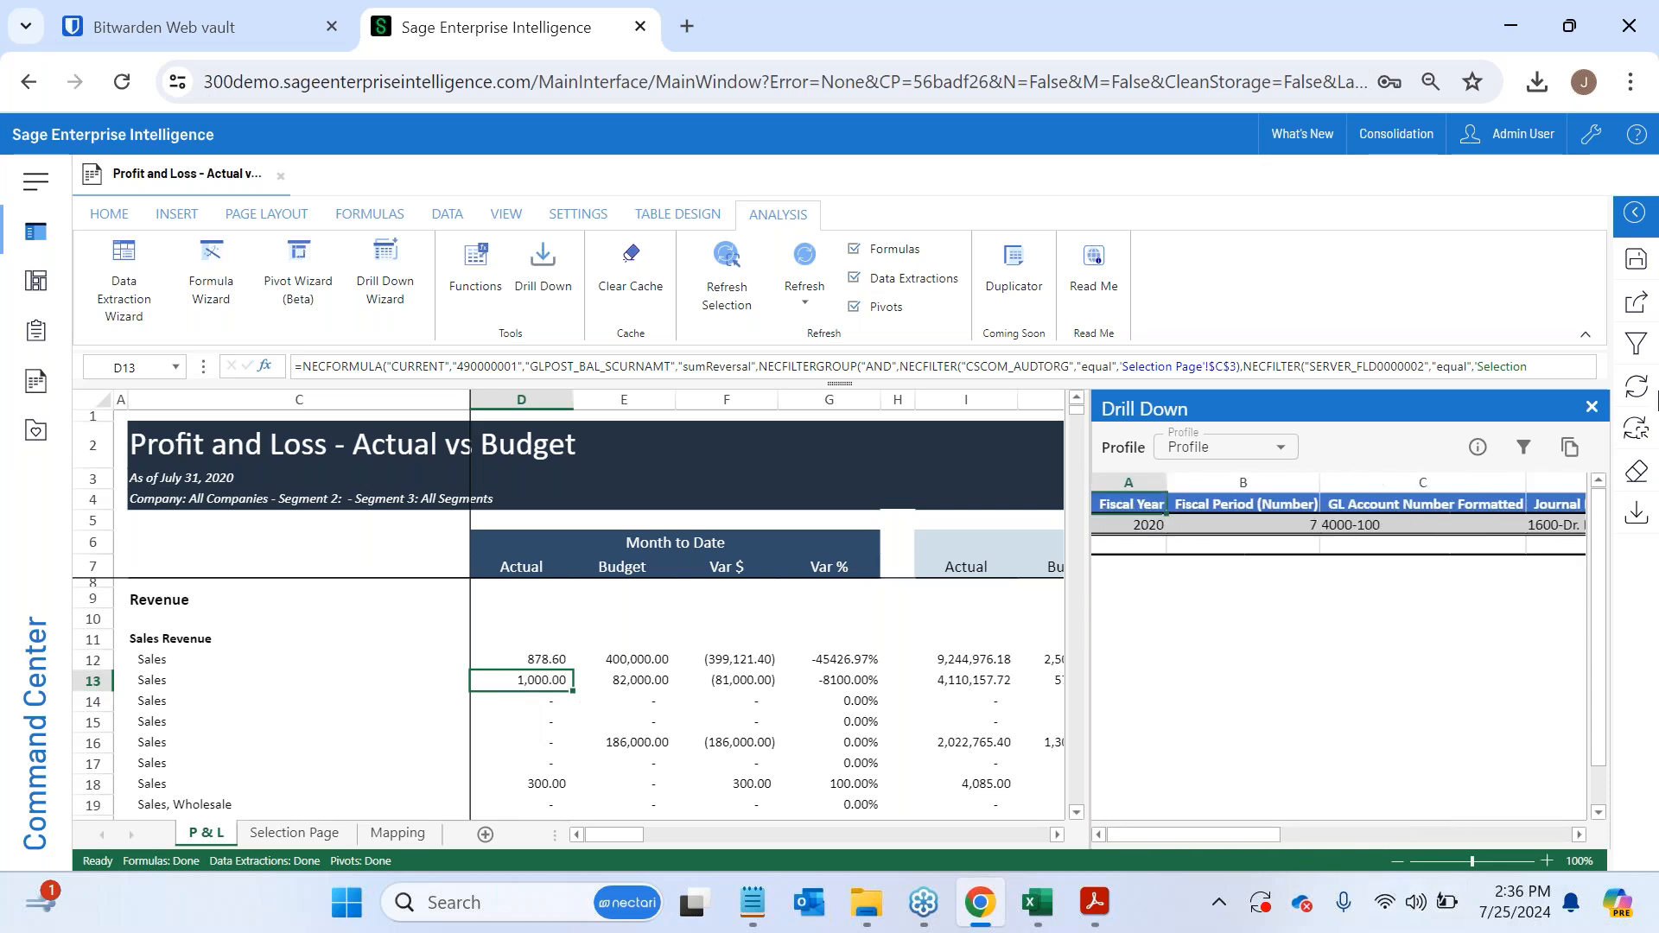
left_click(1592, 407)
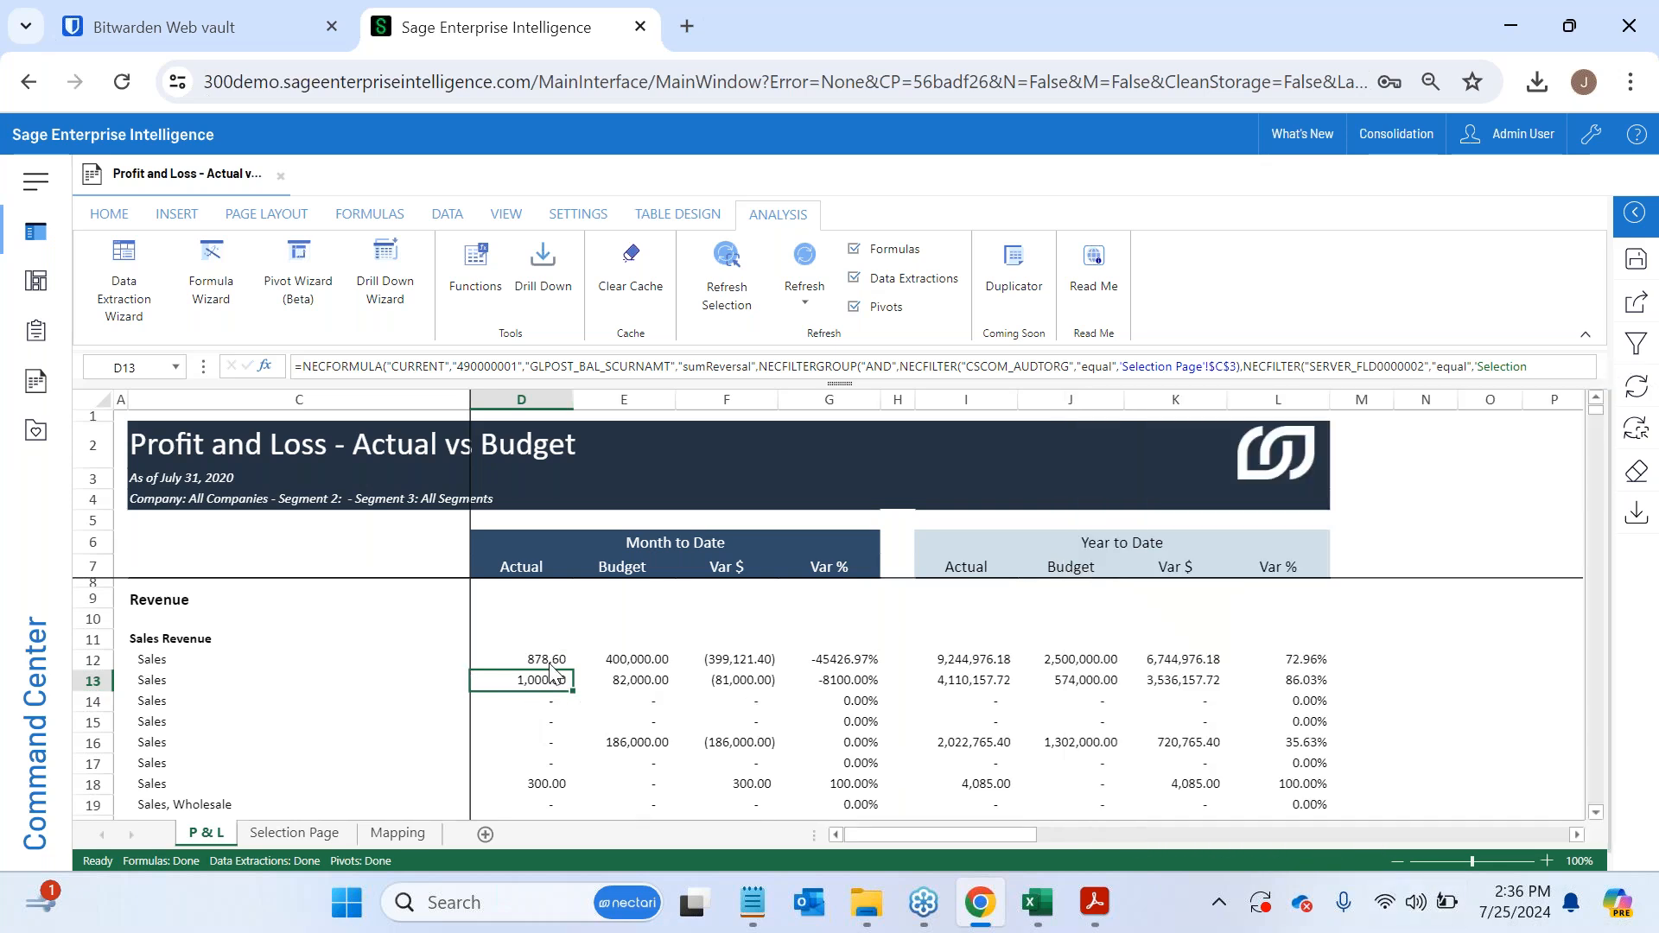
scroll(602, 718, "down", 2)
scroll(602, 717, "up", 2)
- Examine the Drill Down Wizard for E12, including its Dimension and Measure fields, and close it without changes
left_click(640, 661)
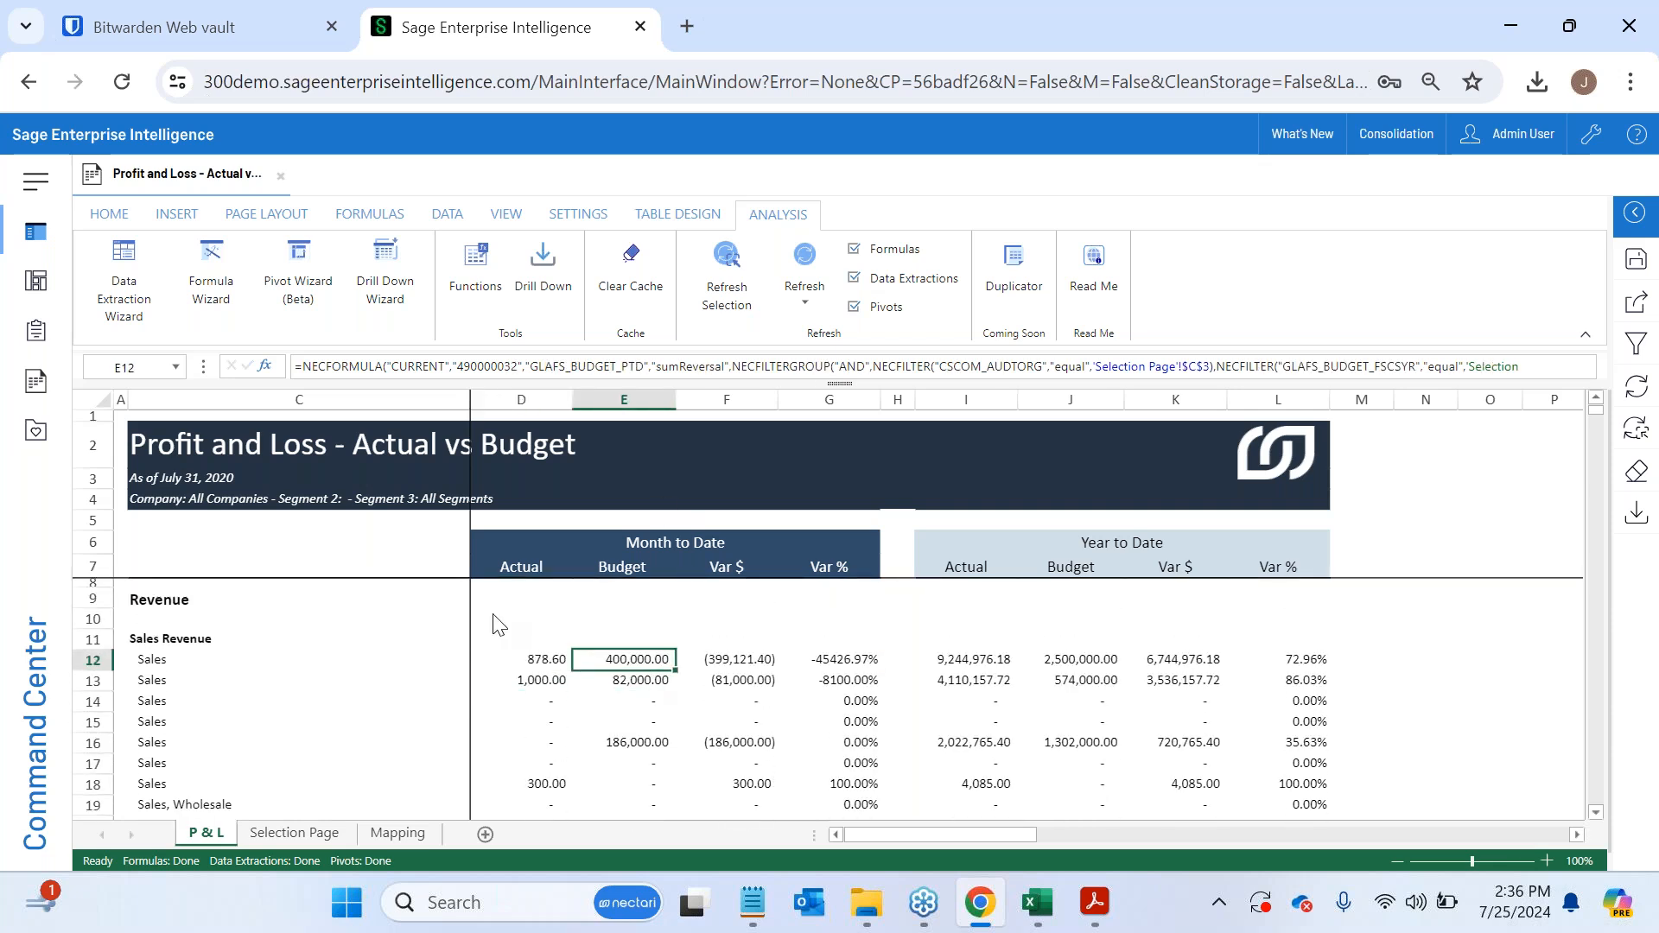
left_click(394, 302)
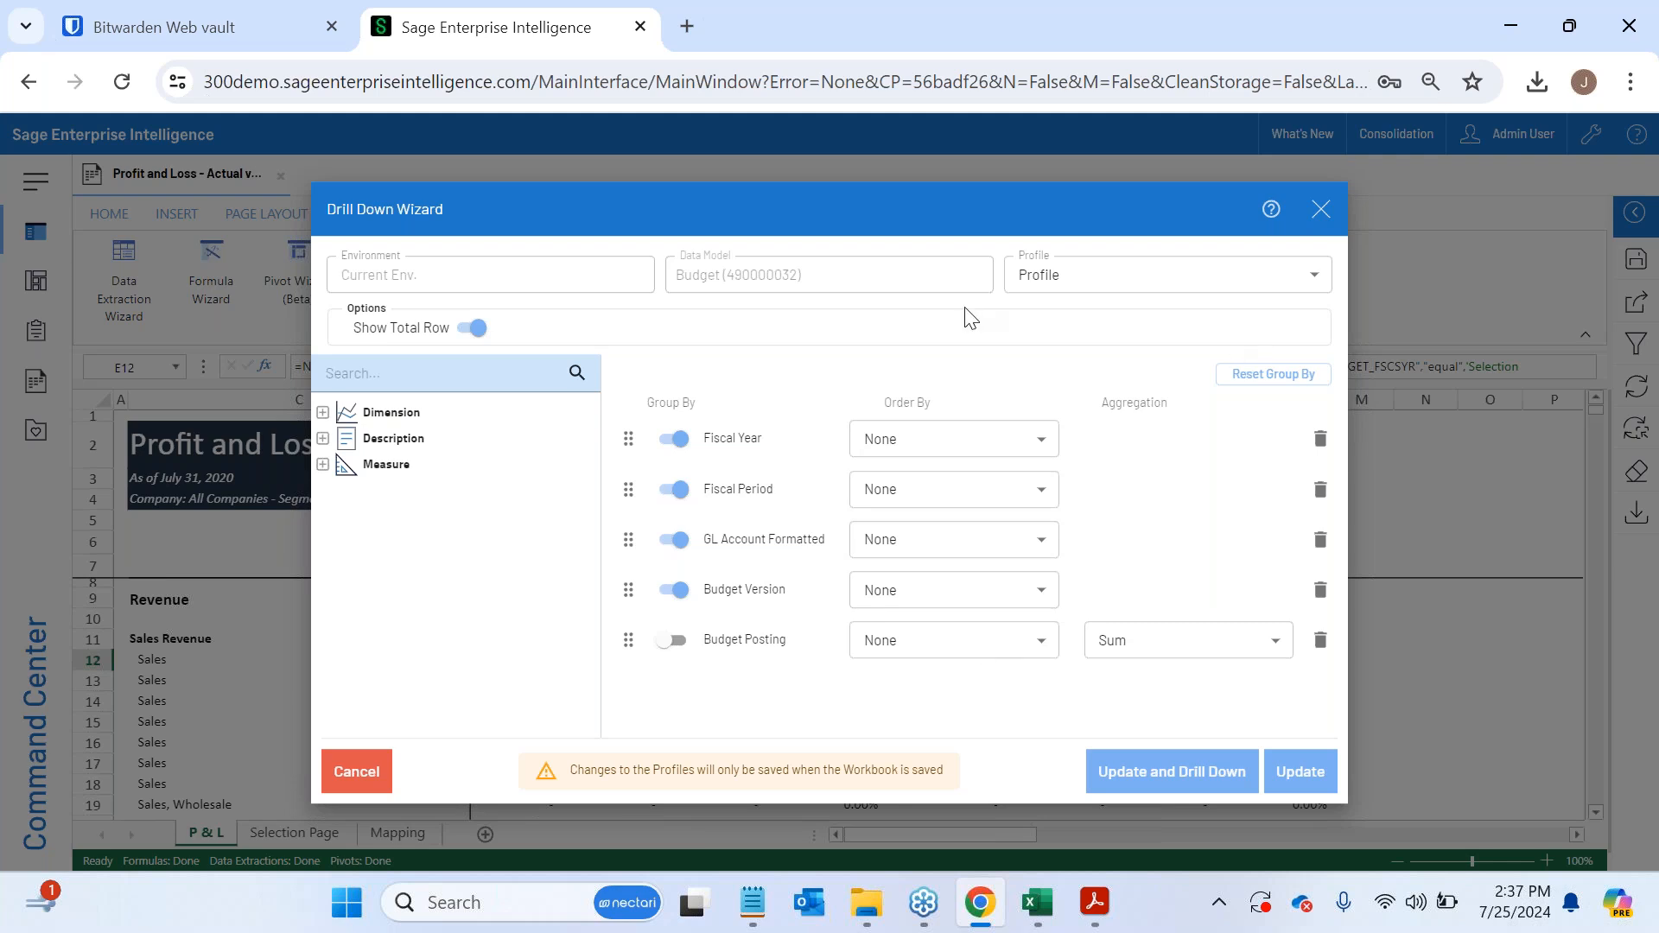
left_click(323, 465)
left_click(323, 413)
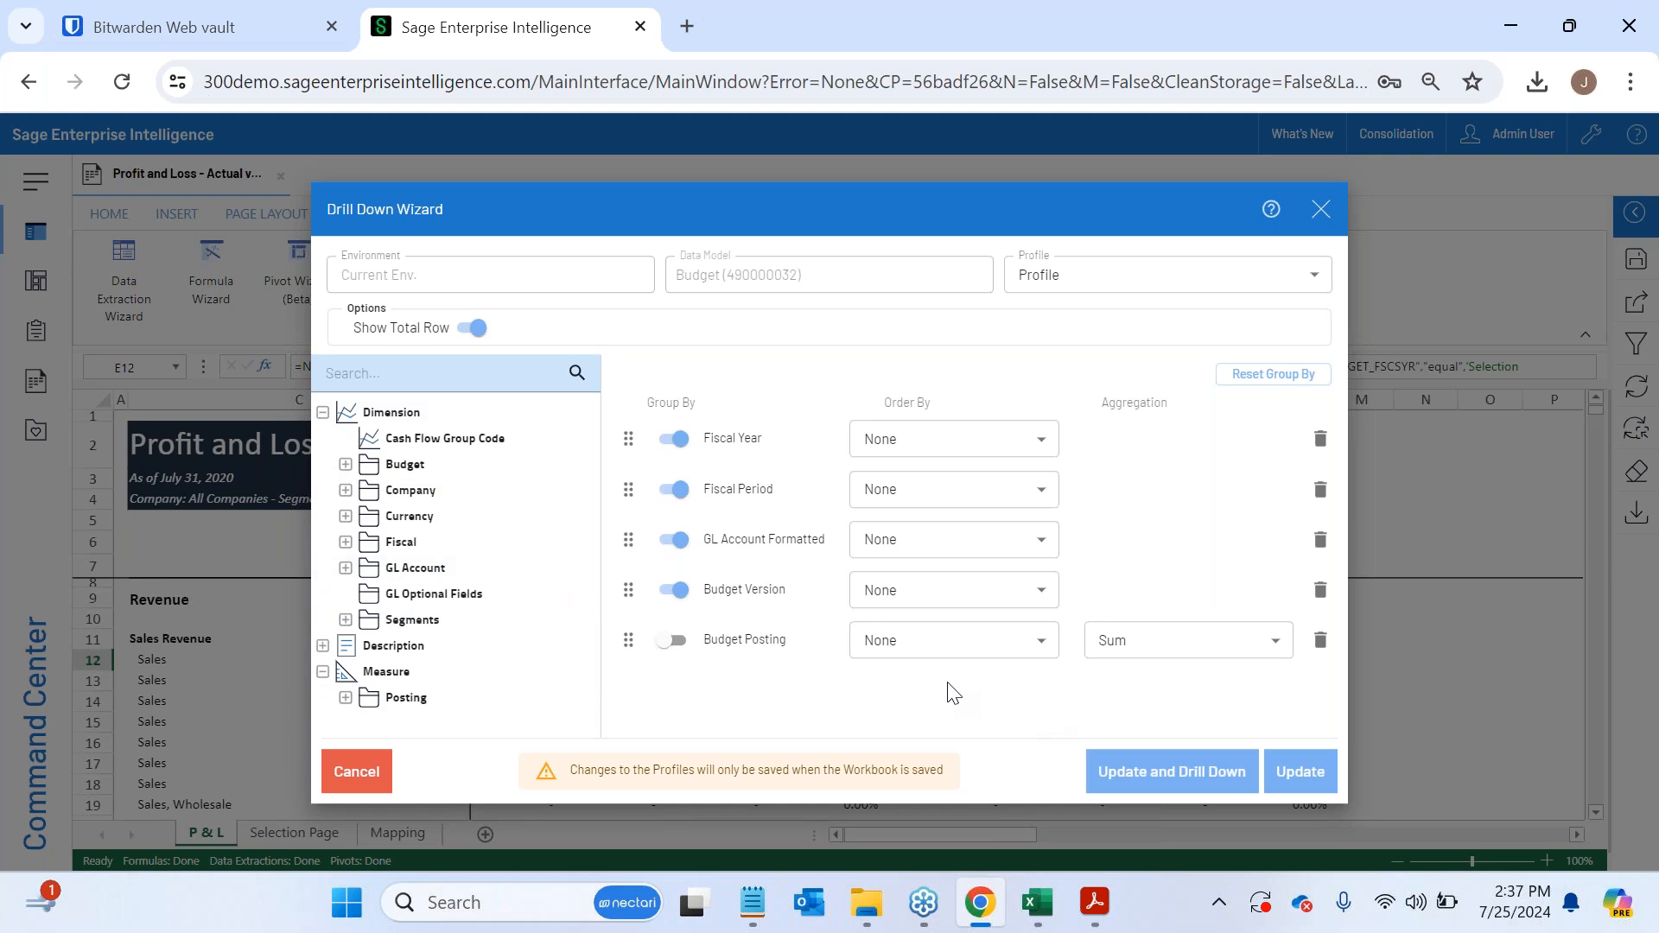
left_click(1322, 210)
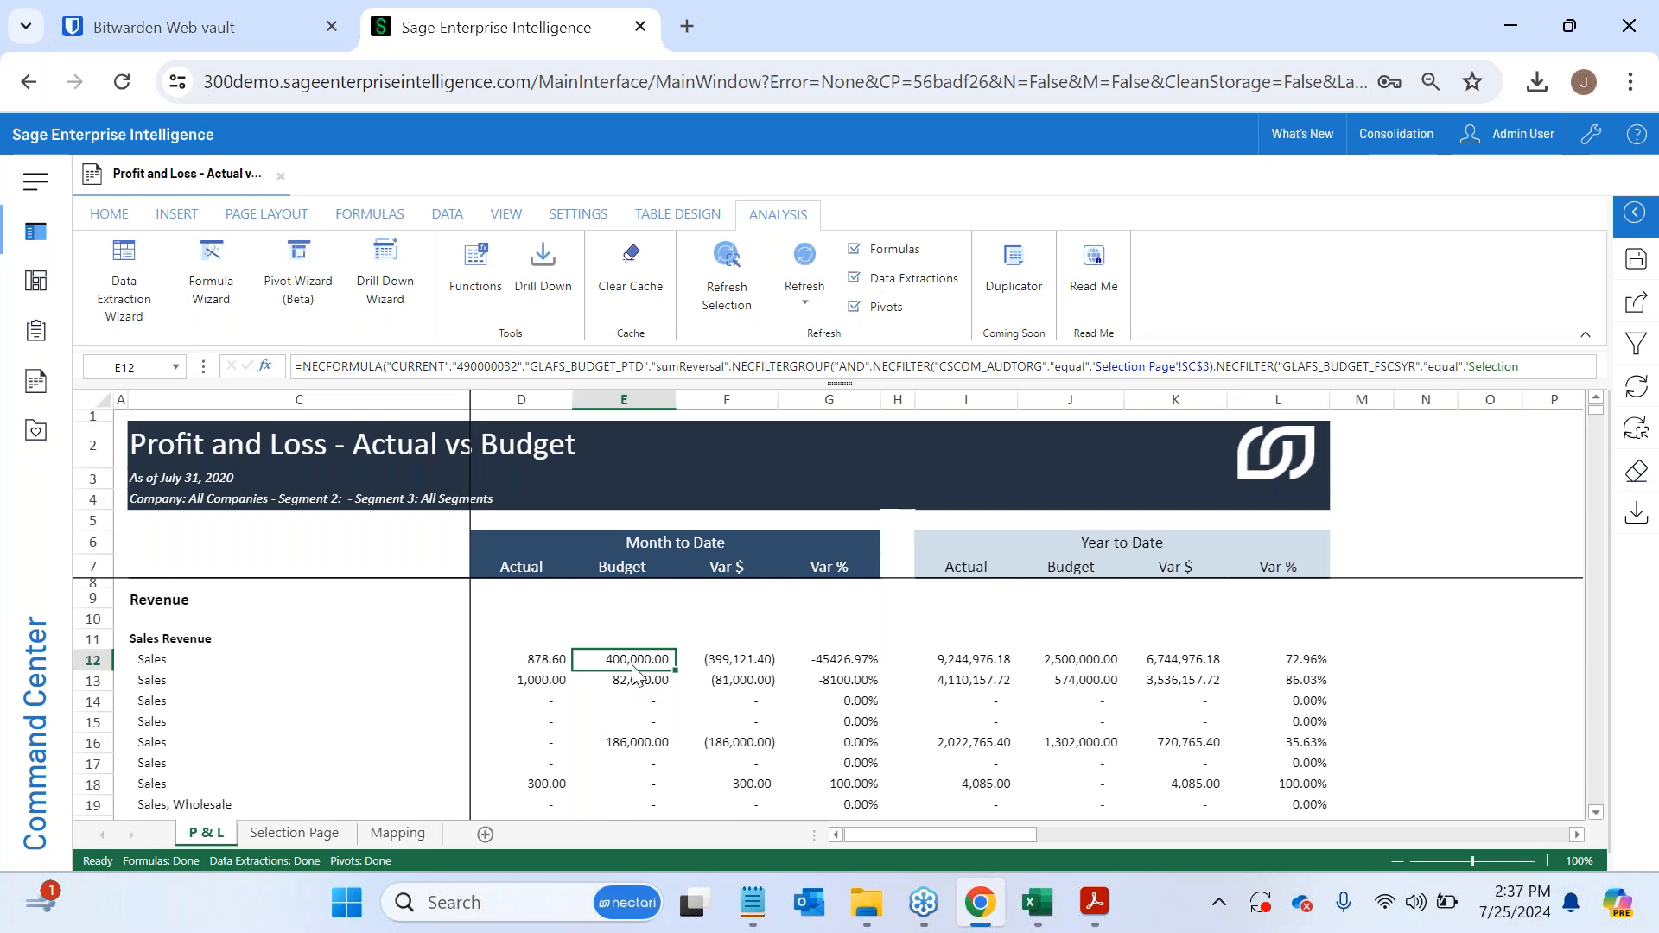
left_click(1587, 144)
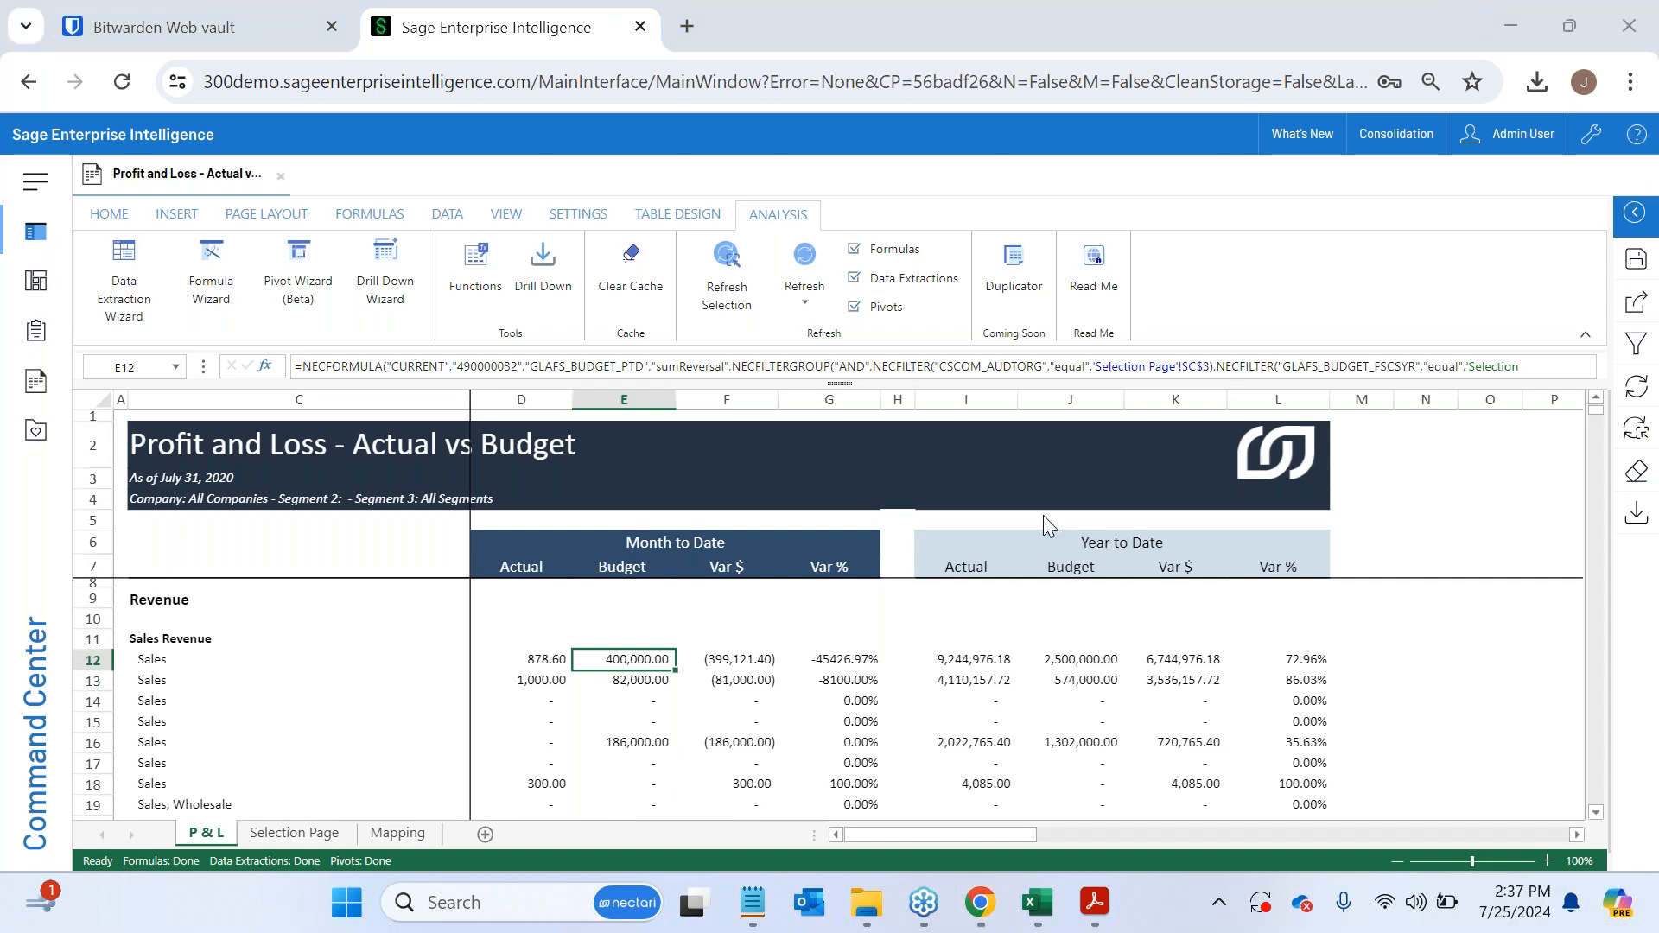